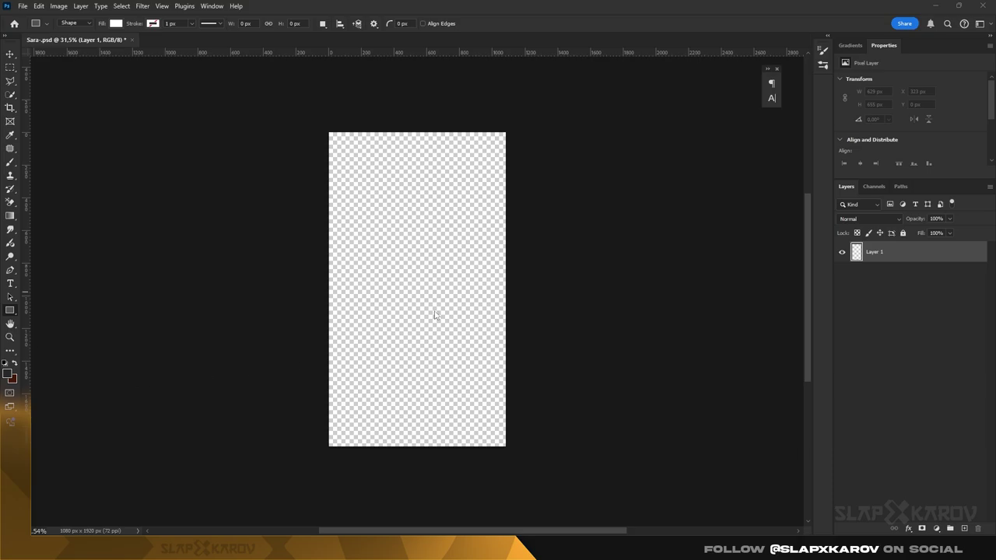
- Create a white 1080 × 1080 px square with the Rectangle Tool
right_click(11, 311)
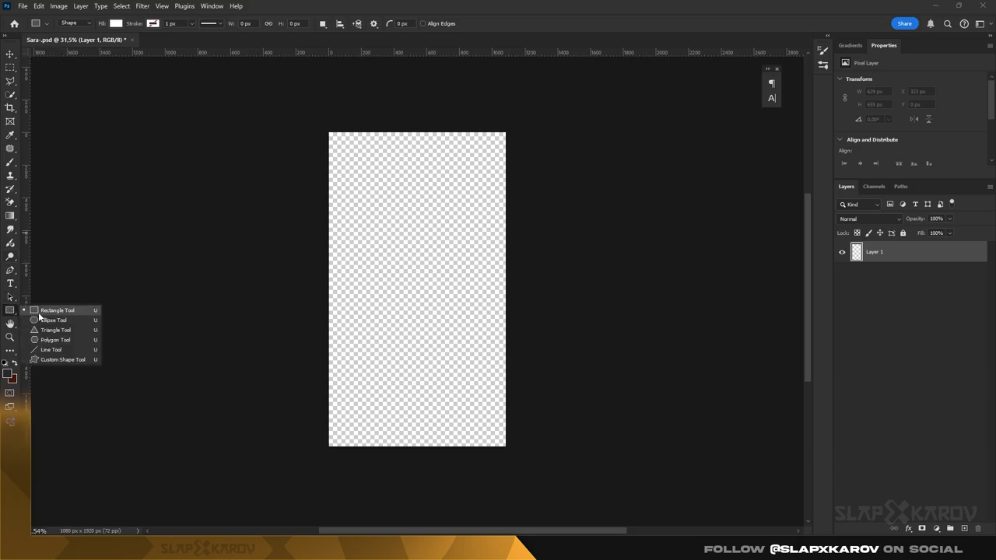
left_click(55, 307)
left_click(436, 258)
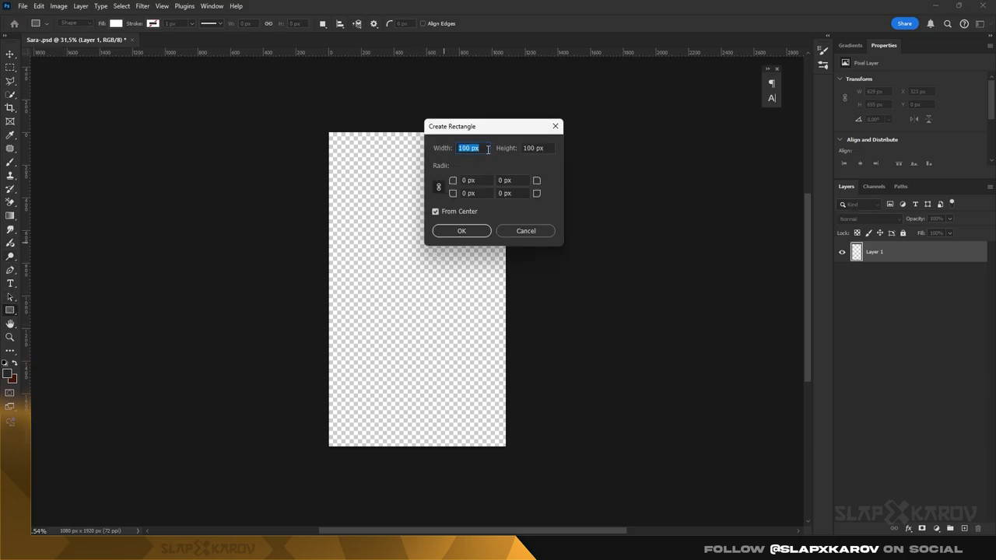
type("108")
left_click(456, 228)
- Centre the square horizontally and vertically on the canvas
key("v")
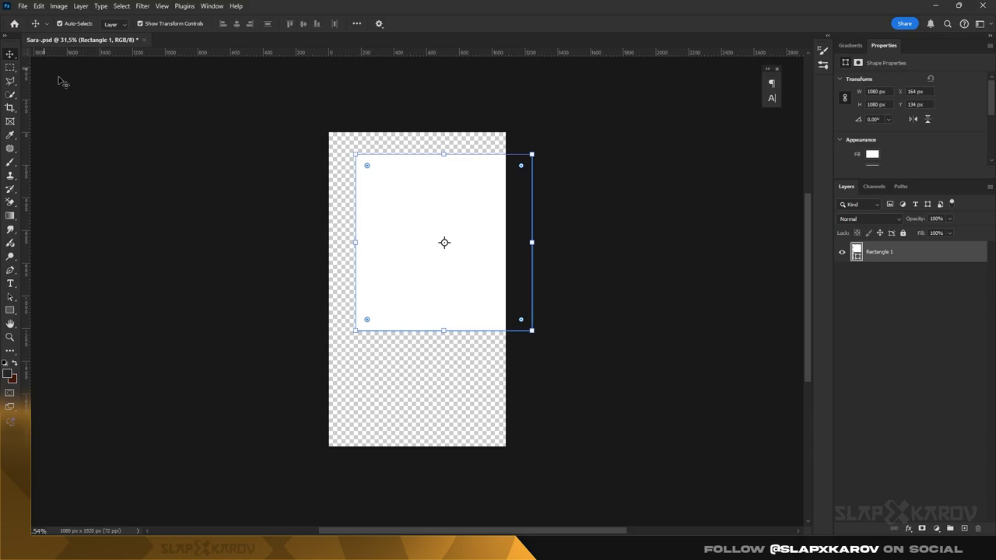
left_click(237, 23)
left_click(304, 23)
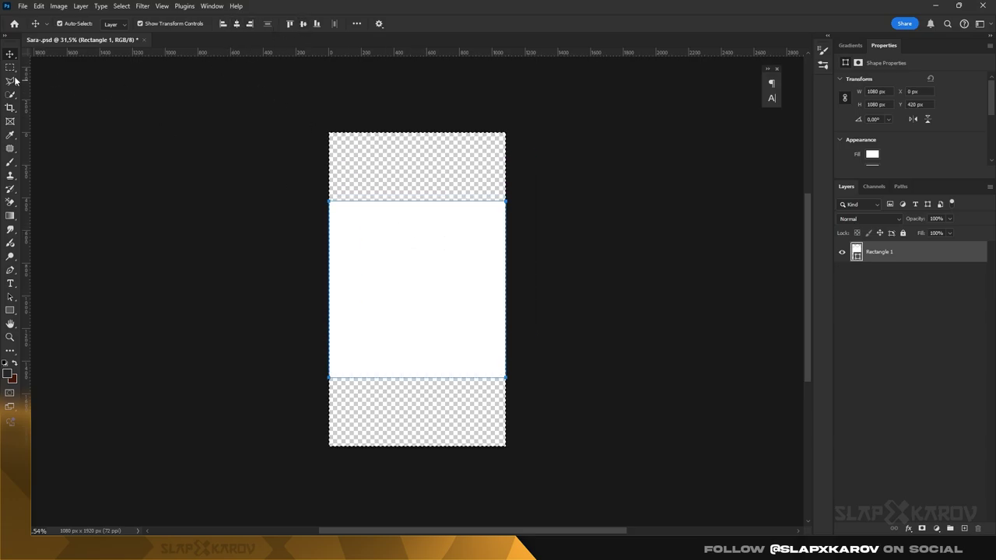
key("z")
left_click(418, 249)
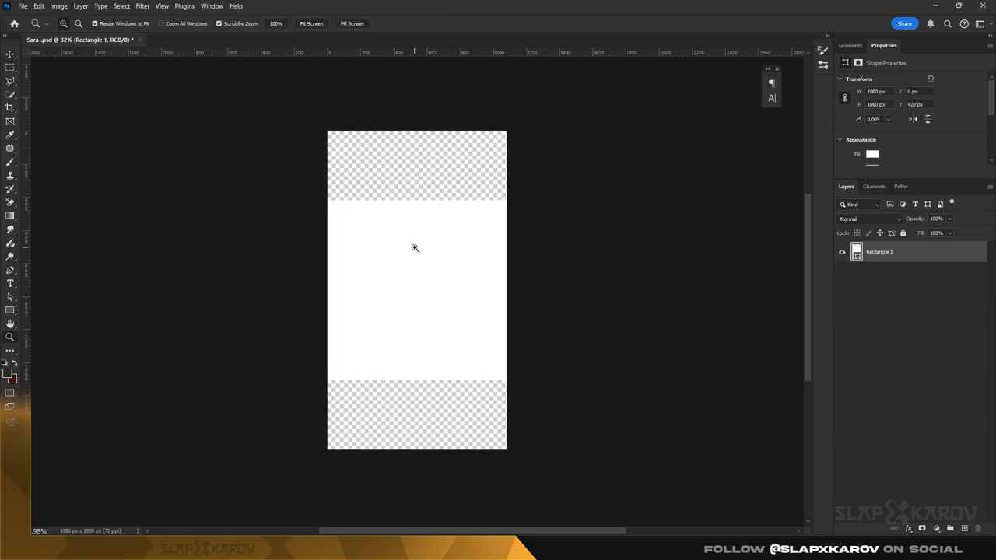
- Stretch the rectangle's top and bottom edges to the canvas top and bottom
key("ctrl+t")
key("ctrl+z")
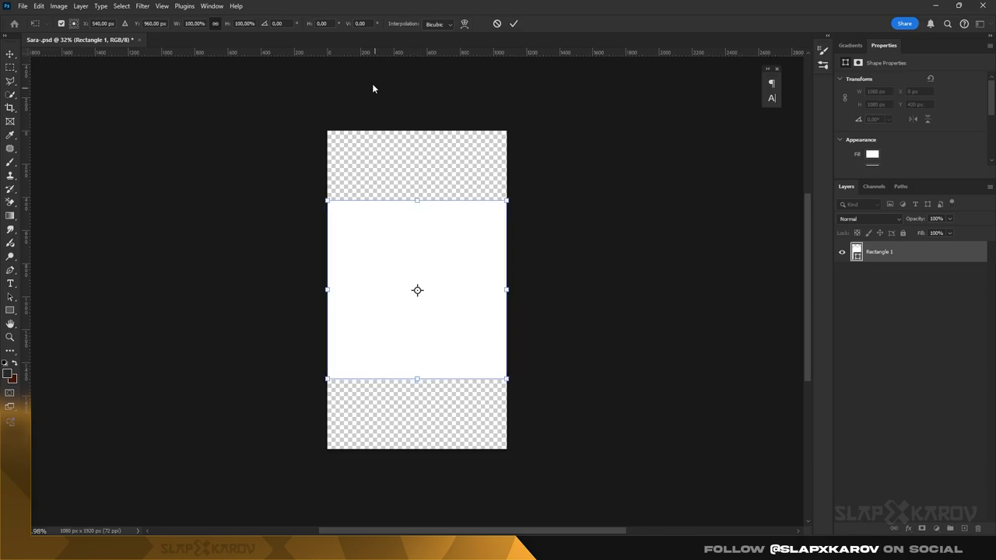
mouse_move(345, 52)
left_mouse_down()
mouse_move(363, 200)
mouse_move(367, 98)
mouse_move(401, 382)
left_mouse_up()
left_click_drag(417, 200, 417, 131)
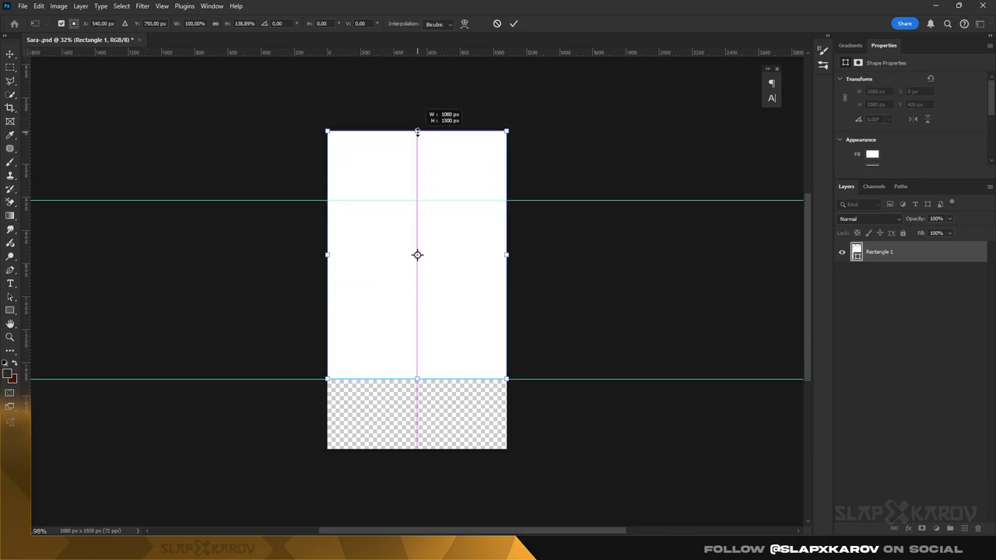
left_click_drag(414, 381, 417, 449)
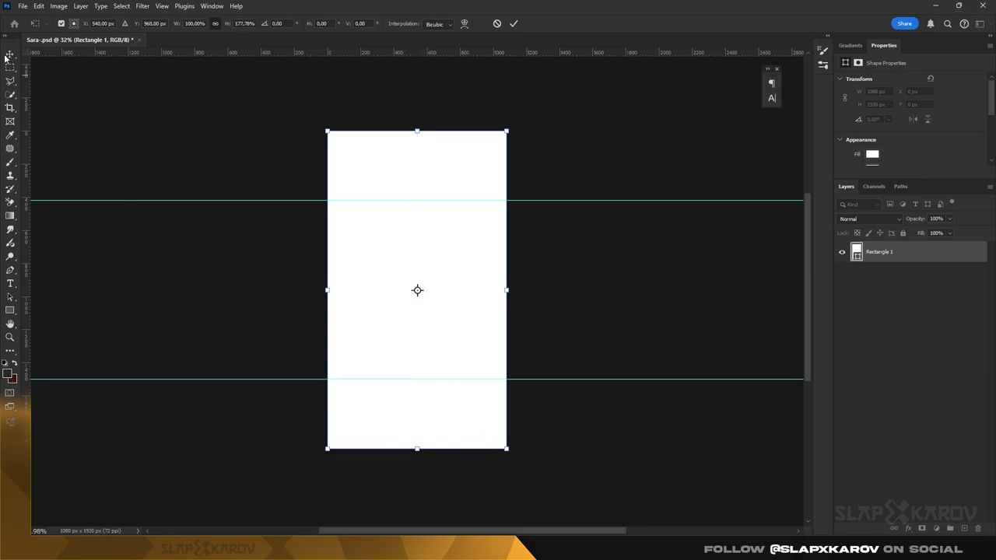
key("Return")
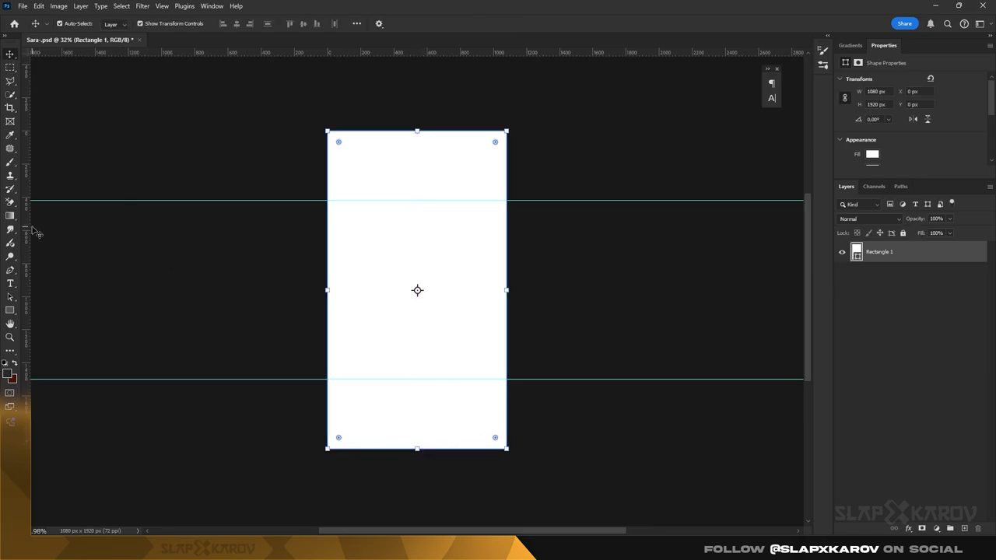
left_click(318, 262)
- Add vertical guides near the canvas's left and right edges
key("ctrl+semicolon")
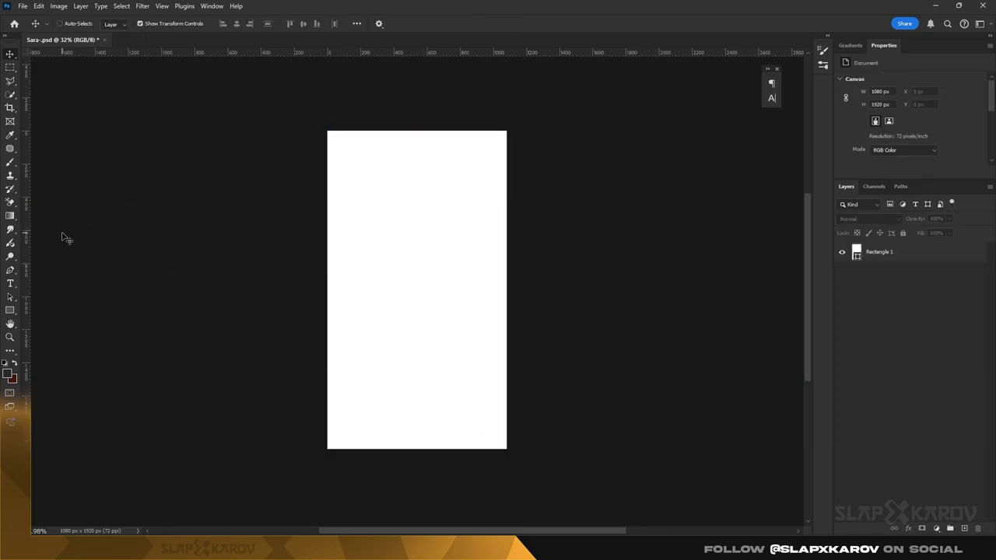
key("ctrl+semicolon")
left_click_drag(28, 244, 335, 246)
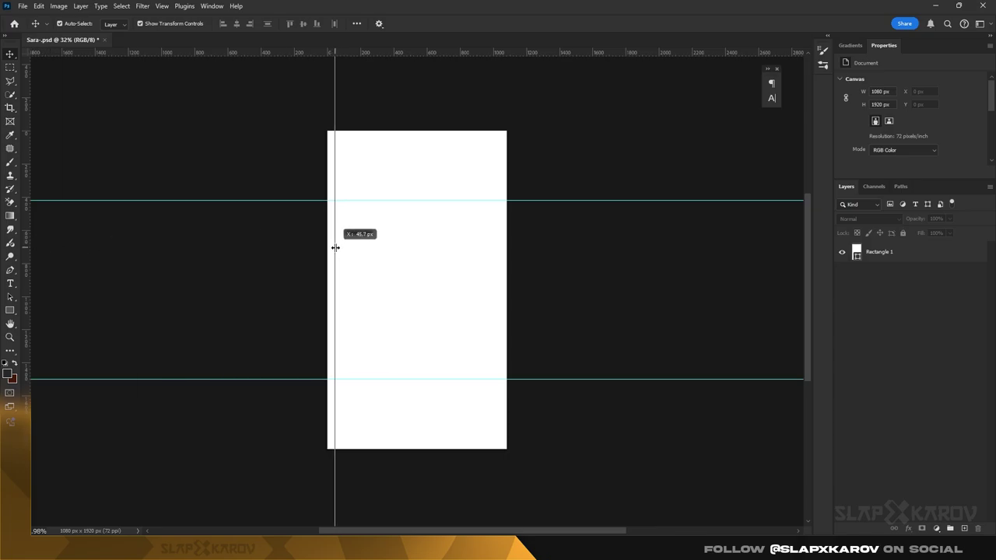
left_click_drag(28, 238, 501, 272)
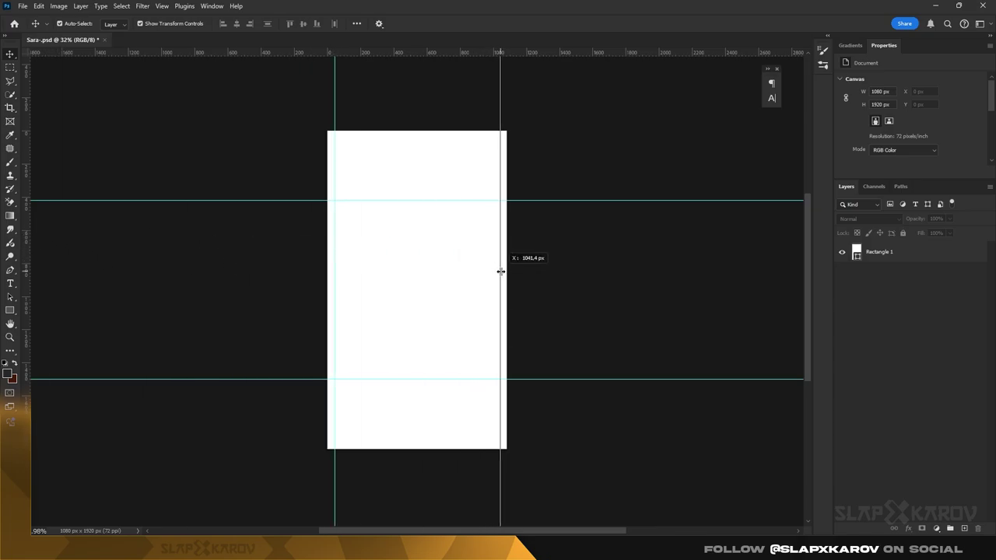
- Change the rectangle's fill colour to near-black #111010
double_click(859, 254)
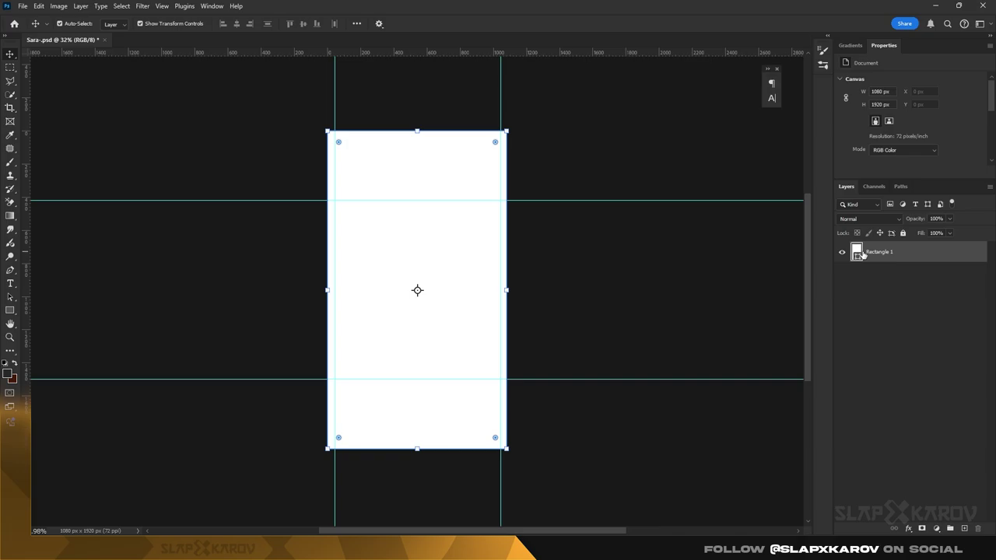
left_click(602, 383)
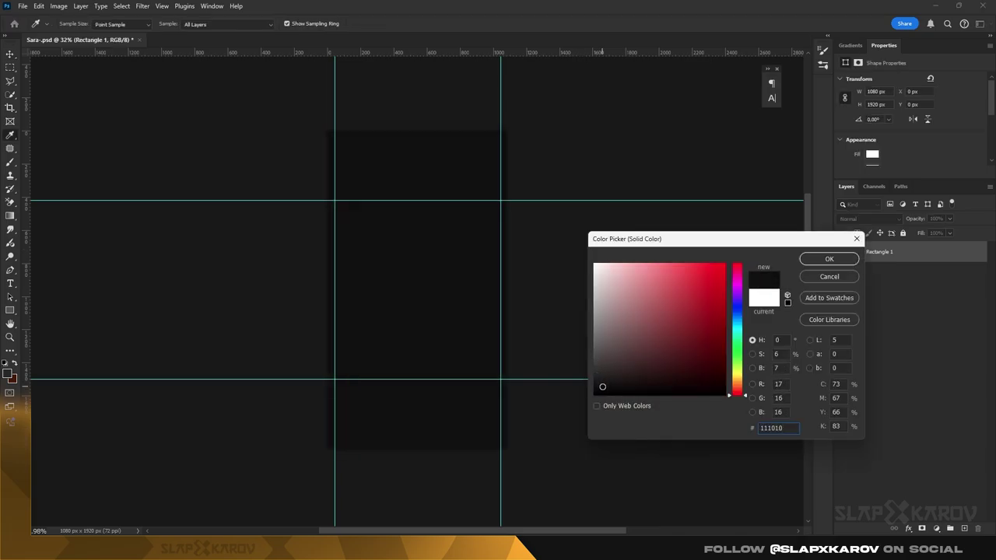
left_click(829, 259)
key("ctrl+h")
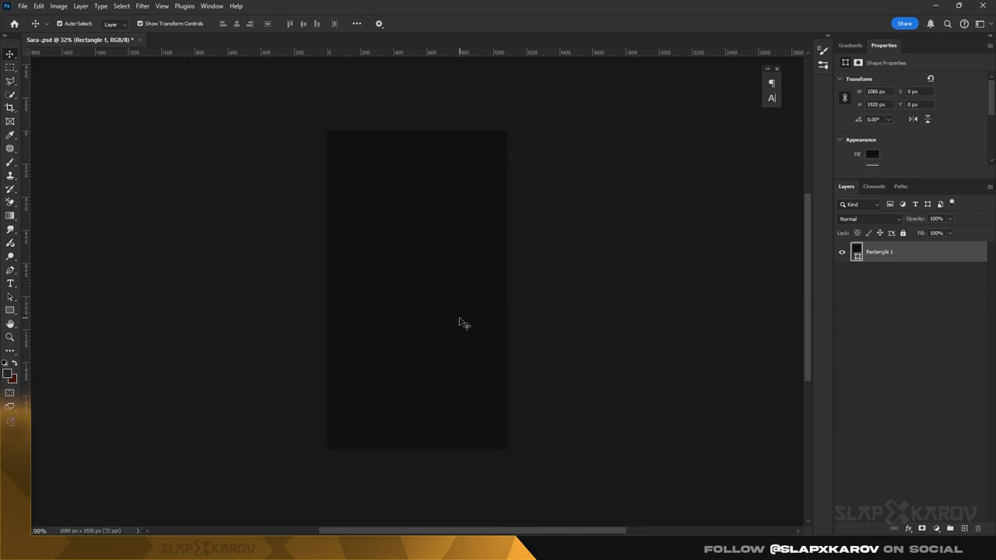
key("z")
left_click(459, 290)
left_click_drag(459, 289, 298, 316)
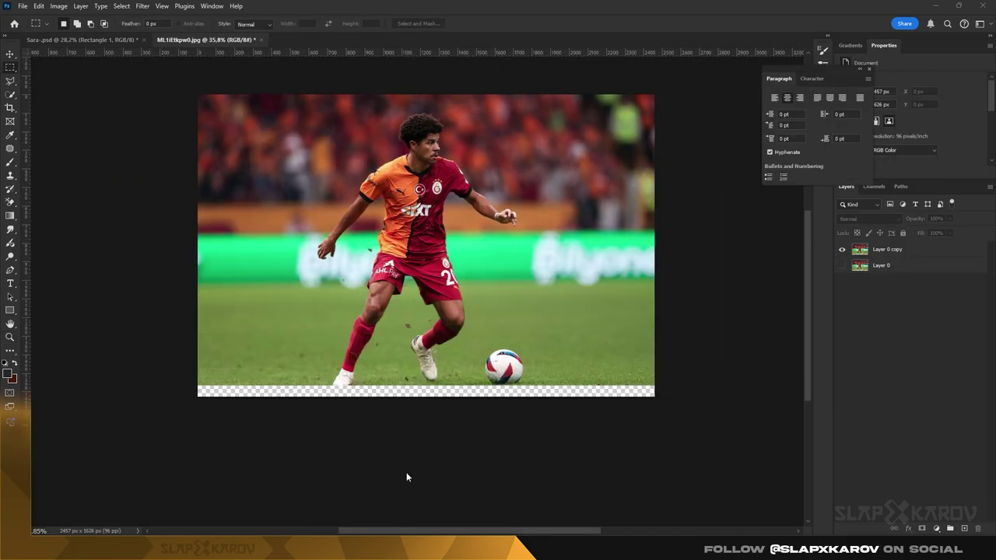
- Start Generative Fill on the photo's transparent bottom strip, cancel it, and reselect the strip
left_click(366, 411)
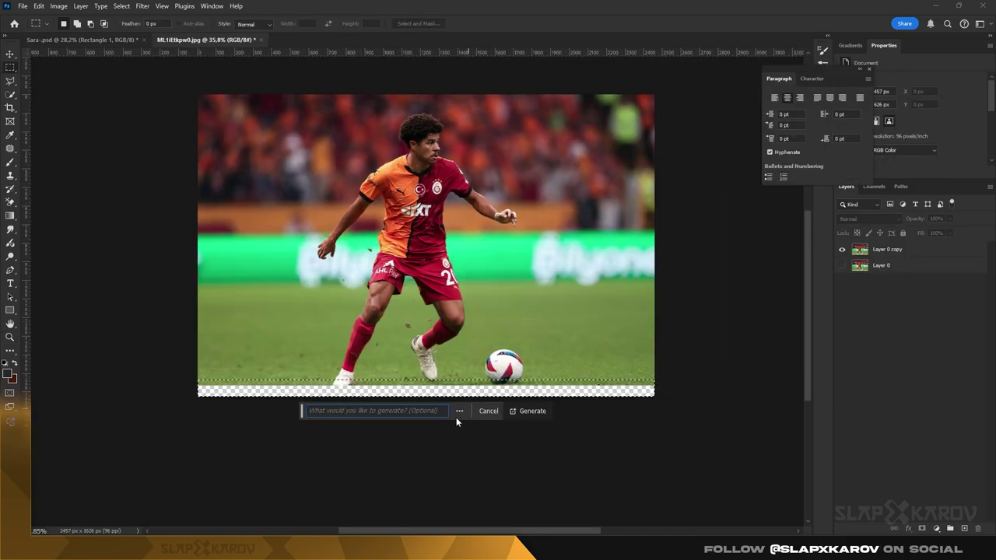
left_click(530, 410)
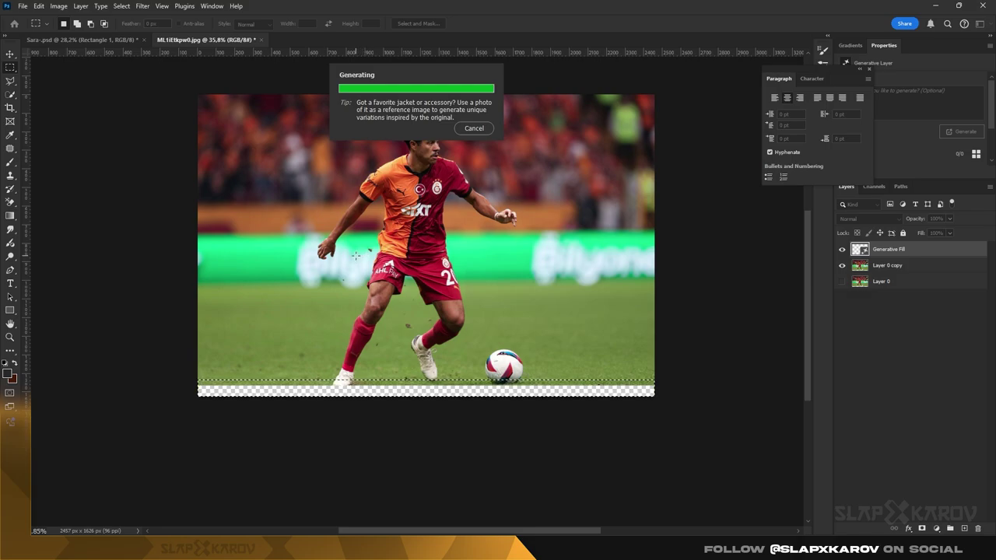
left_click(473, 128)
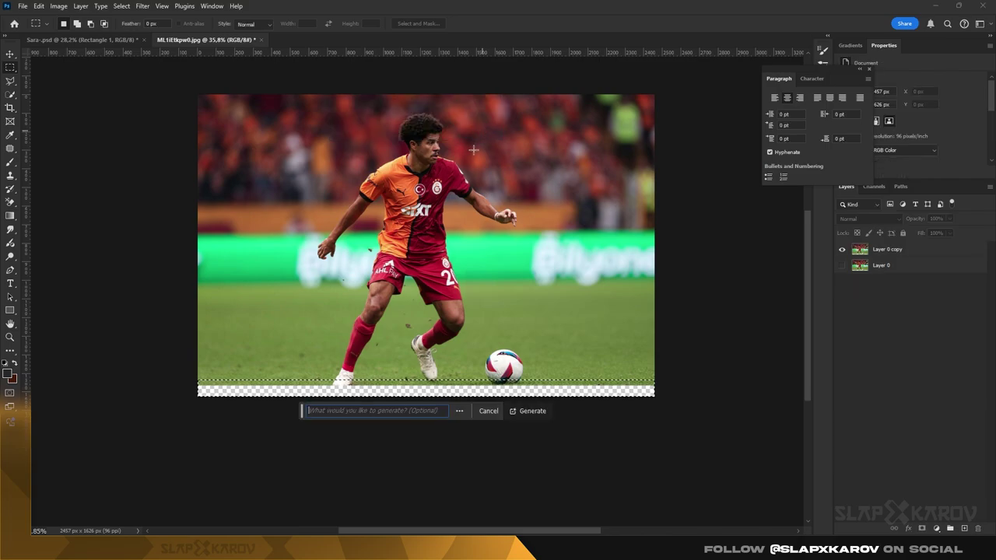
left_click(262, 265)
left_click_drag(185, 376, 629, 423)
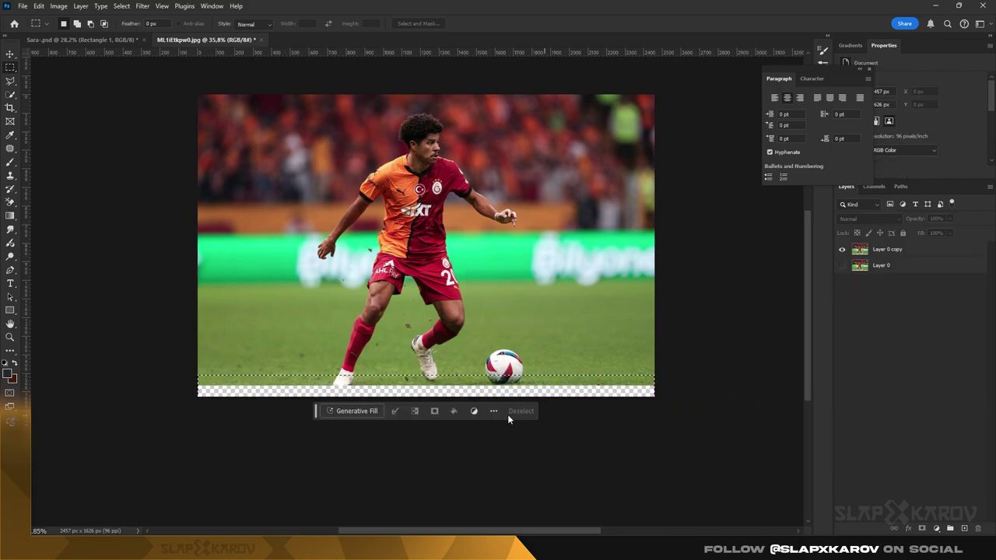
- Generate grass for the bottom strip, compare the three variations, and keep variation 2
left_click(351, 411)
left_click(532, 410)
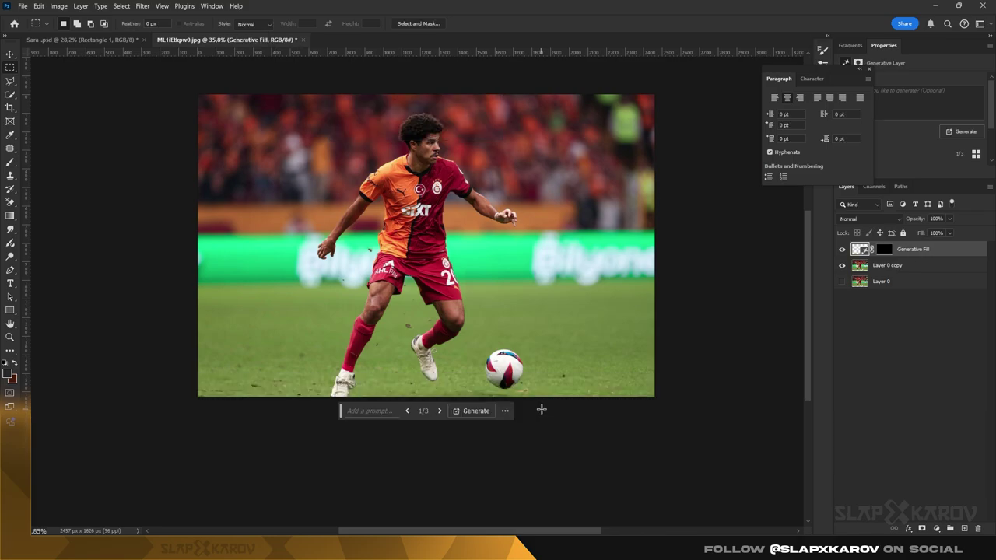
scroll(925, 124, "down", 3)
left_click(914, 145)
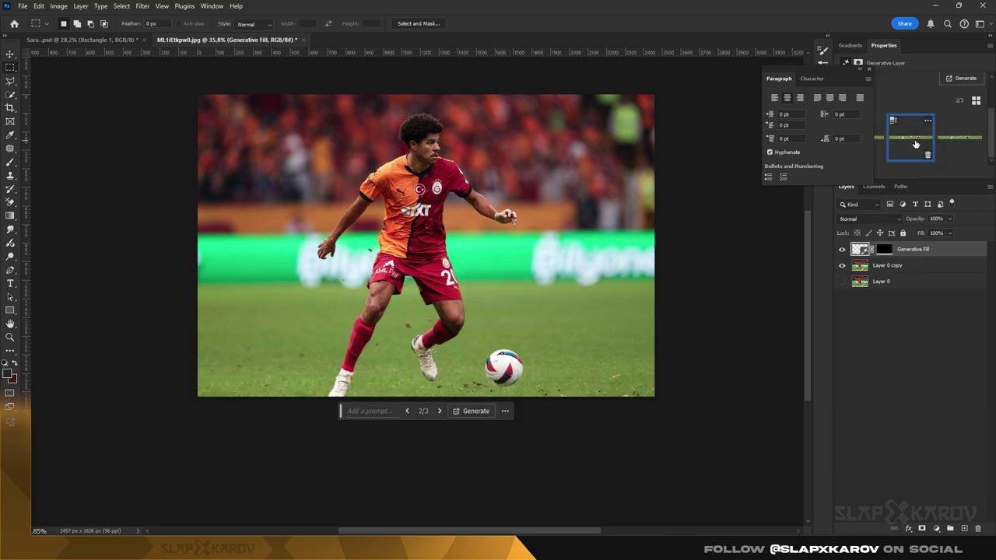
left_click(963, 141)
left_click(910, 144)
left_click(860, 138)
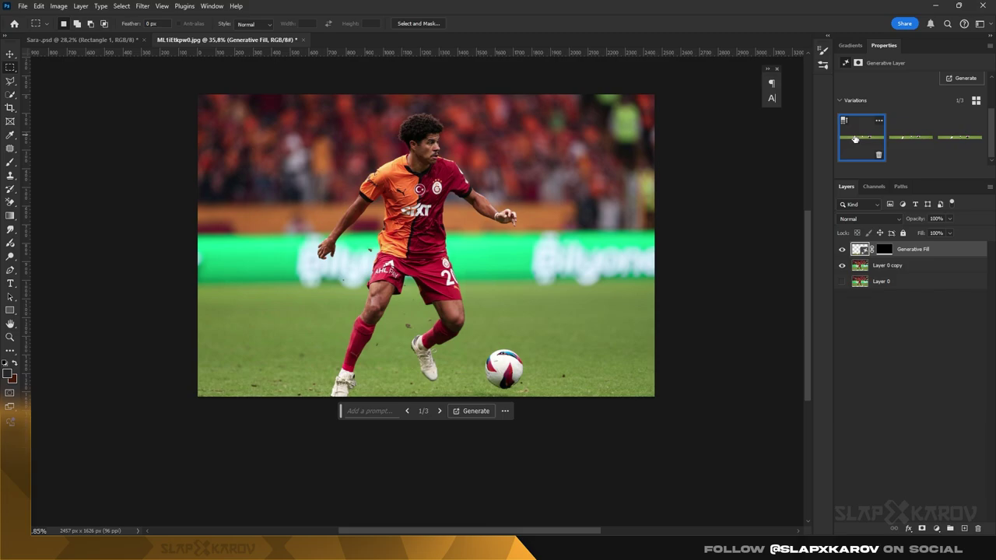
left_click(900, 137)
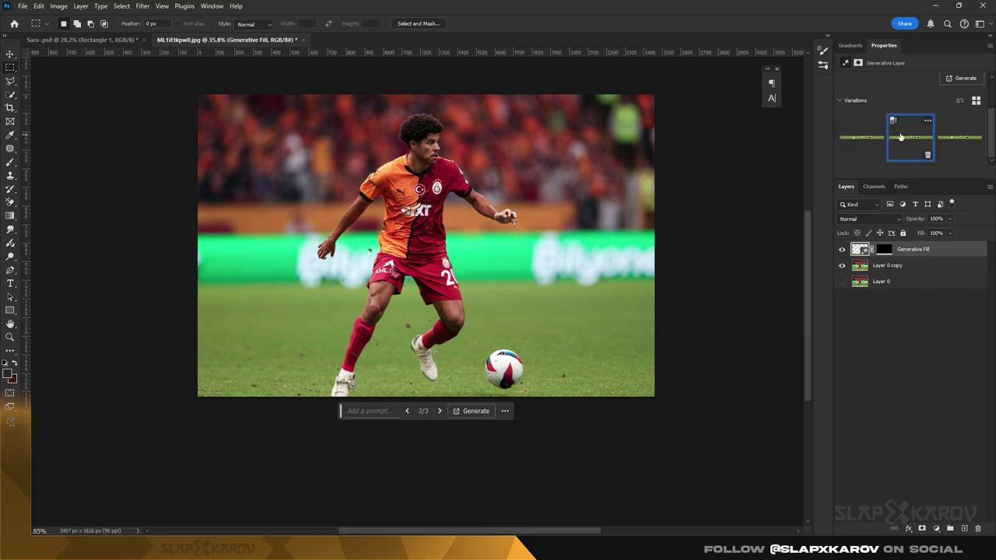
- Merge the grass strip down, remove the player and ball with Generative Fill, and make it a smart object
key("ctrl+e")
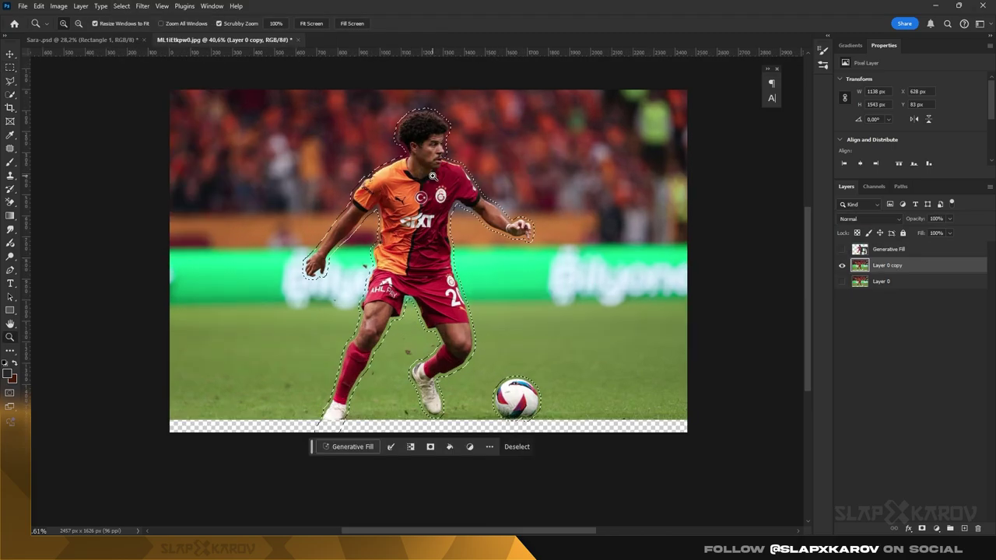
left_click(527, 447)
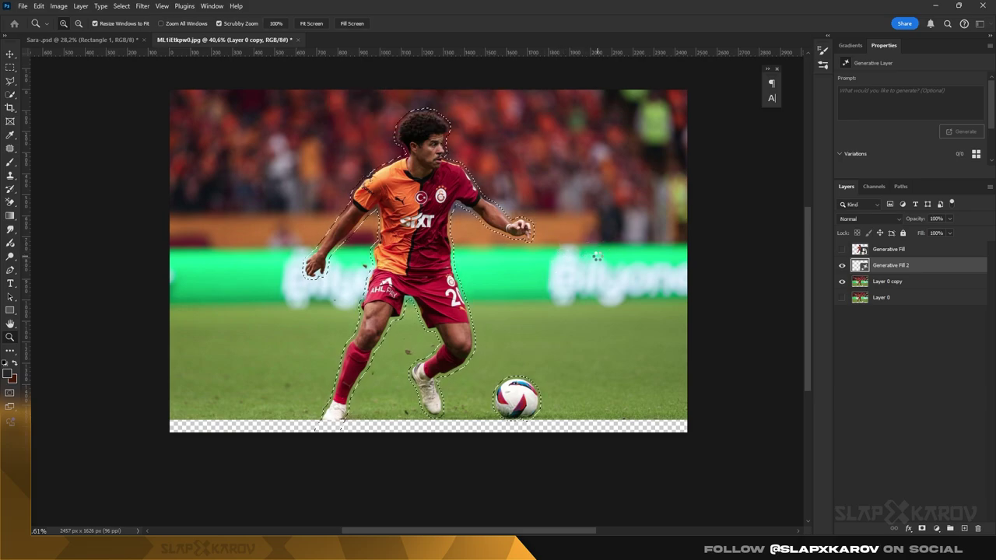
right_click(900, 274)
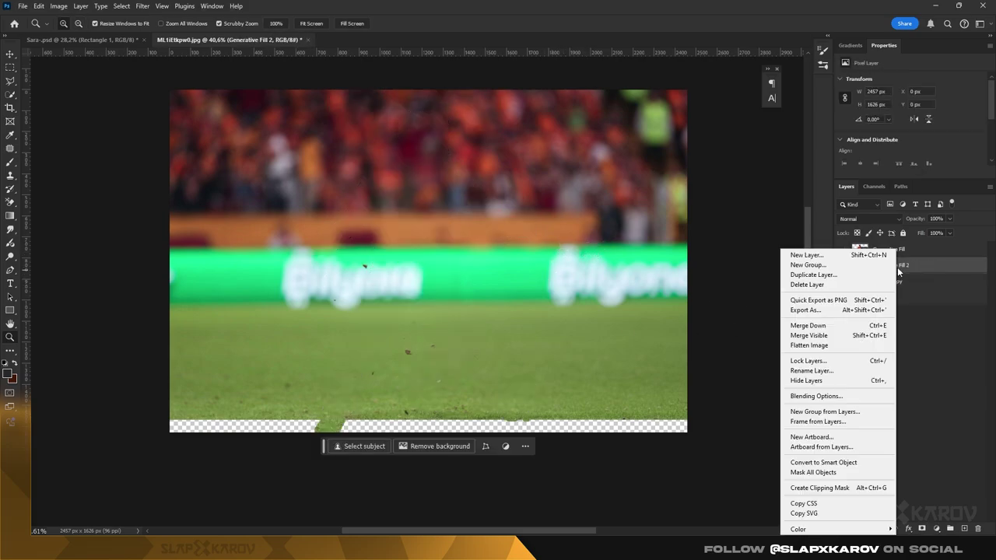
left_click(840, 504)
- Bring the generated stadium background into Sara.psd and scale it to fill the poster
left_click(887, 249, "shift")
left_click_drag(887, 256, 402, 269)
key("ctrl+t")
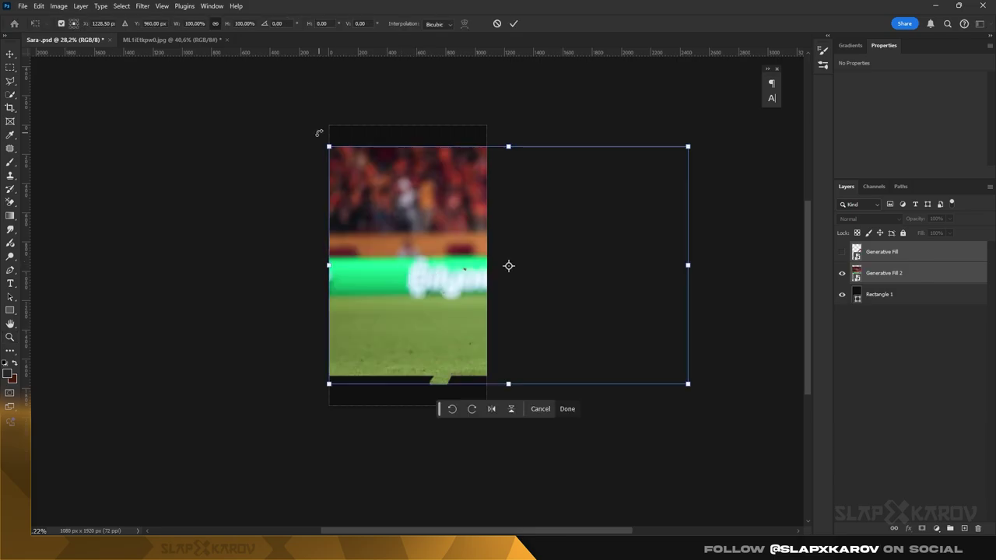
mouse_move(327, 130)
left_mouse_down()
mouse_move(434, 182)
mouse_move(311, 227)
left_mouse_up()
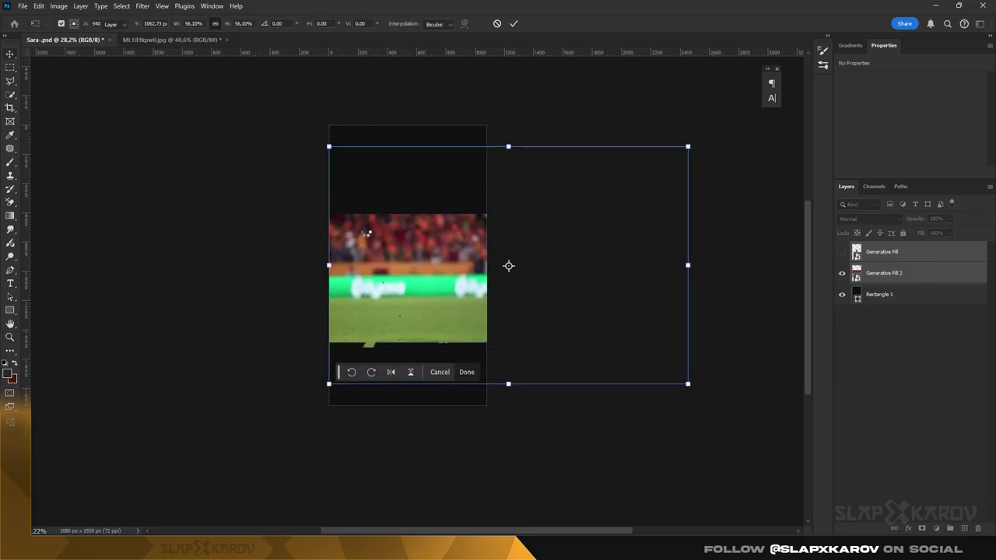
key("Return")
left_click(842, 252)
- Show the player layer, enlarge it and move it up on the canvas
left_click(872, 253)
scroll(388, 267, "up", 2, "alt")
key("ctrl+semicolon")
key("ctrl+t")
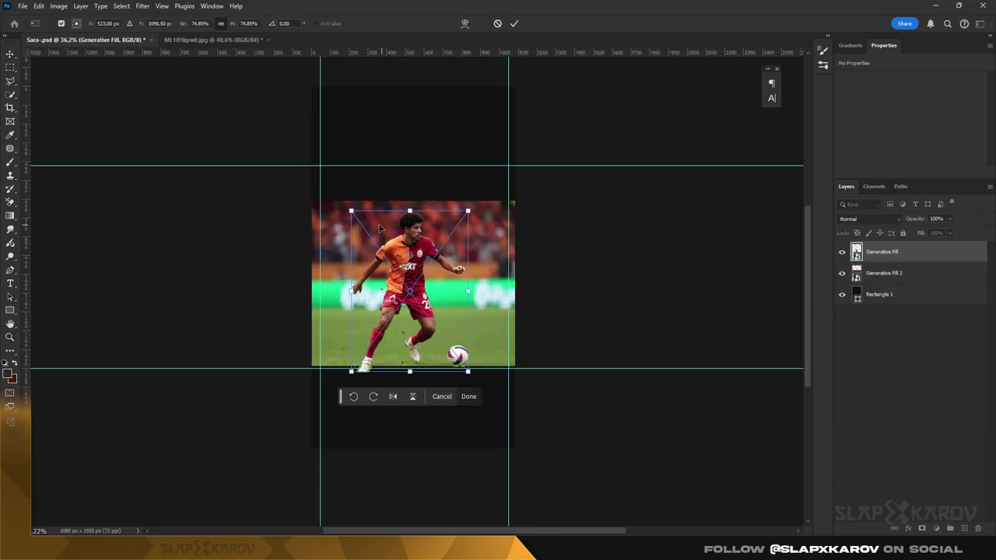
left_click_drag(356, 218, 341, 198)
left_click_drag(373, 233, 377, 209)
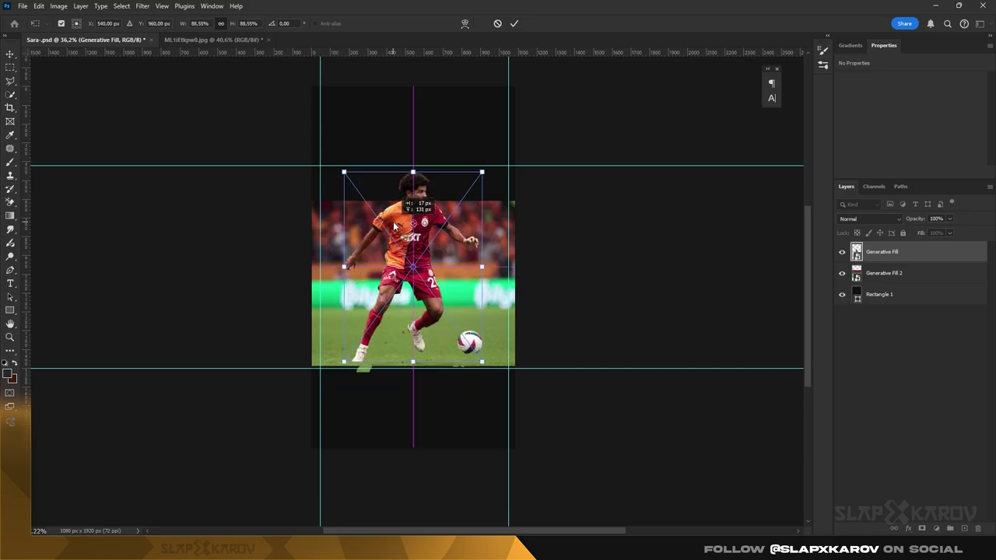
key("Return")
- Move the stadium photo layer upward on the tall canvas
scroll(454, 294, "up", 1)
left_click(883, 273)
key("ctrl+t")
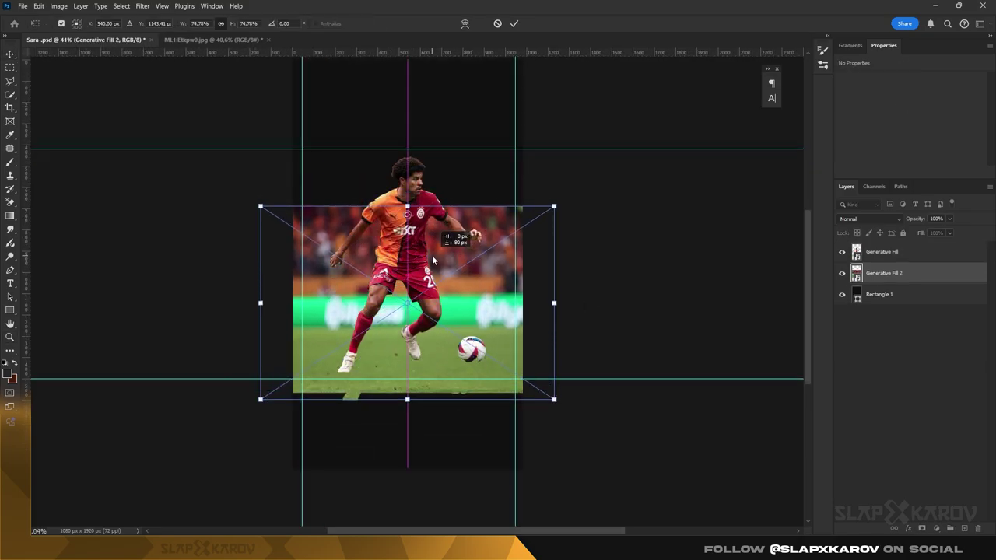
left_click_drag(432, 255, 432, 203)
key("Return")
key("z")
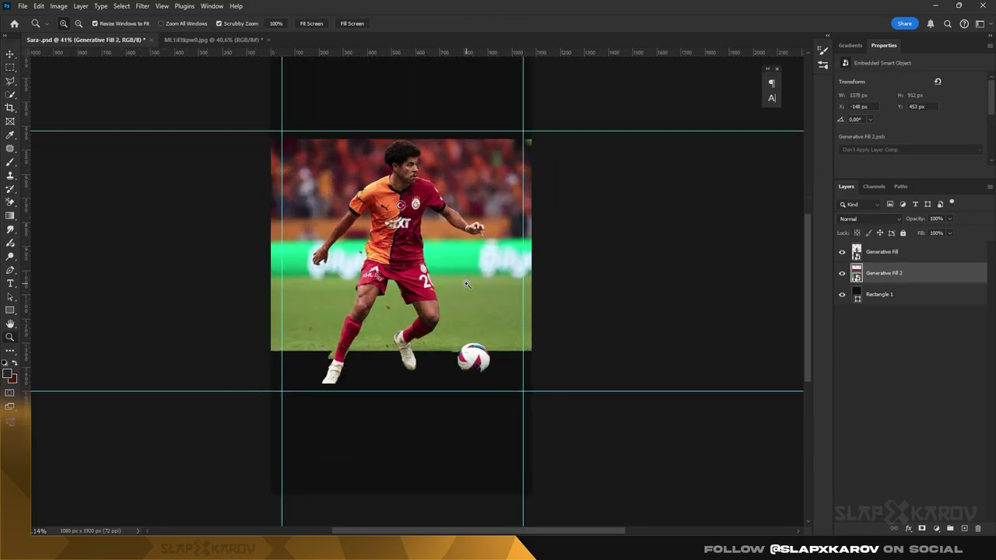
scroll(603, 297, "up", 1)
scroll(603, 297, "down", 1)
- Try a Generative Fill on a polygonal selection across the grass, then undo it
key("l")
left_click(252, 230)
left_click(290, 240)
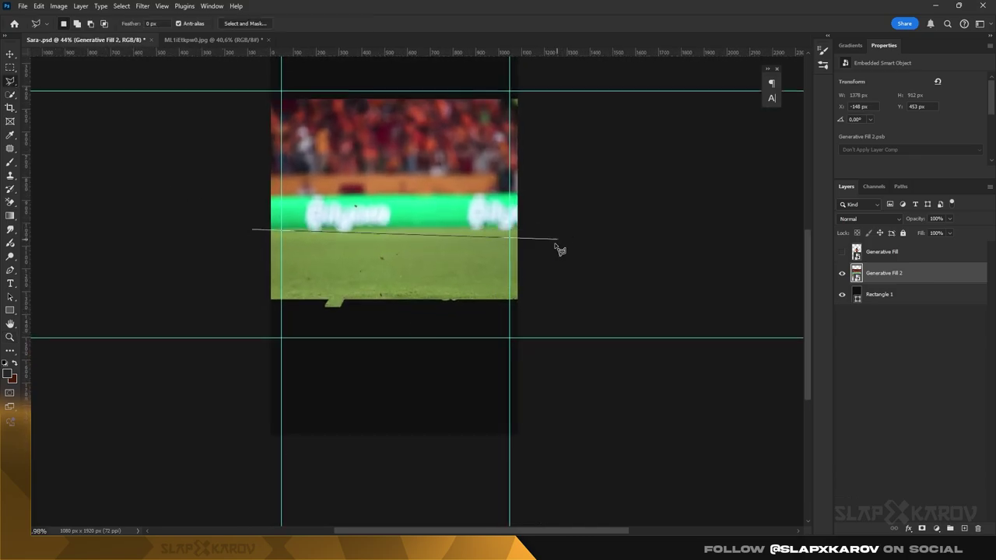
left_click(582, 239)
left_click(547, 469)
left_click(205, 472)
left_click(253, 230)
left_click(385, 488)
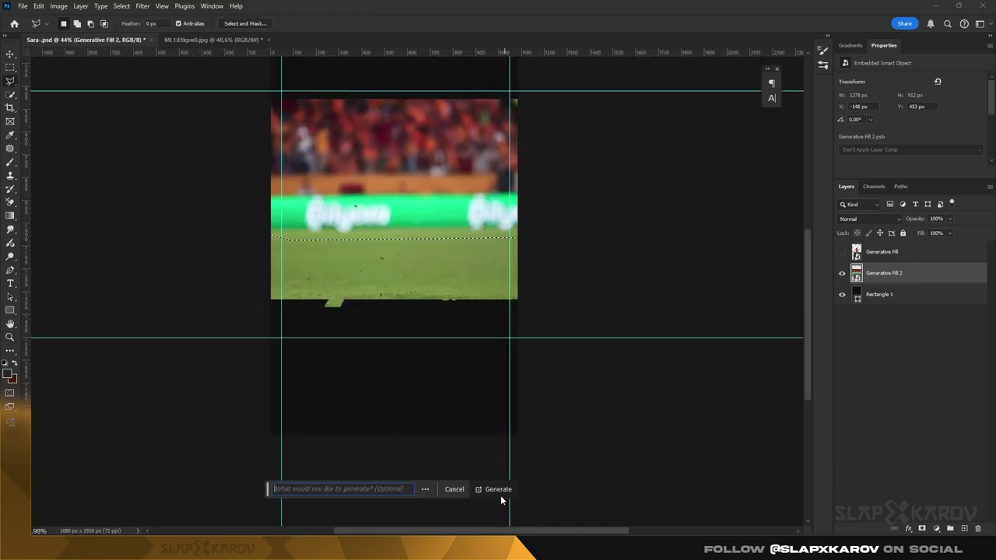
left_click(500, 494)
scroll(497, 225, "up", 3)
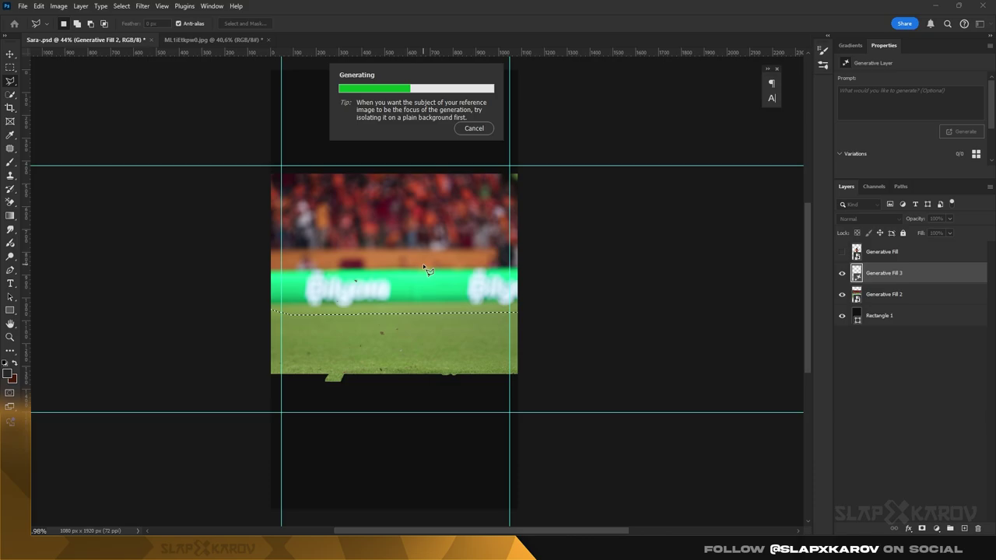
key("ctrl+z")
scroll(397, 279, "down", 2)
- Fill the empty lower area with generated grass, keeping the second variation
key("m")
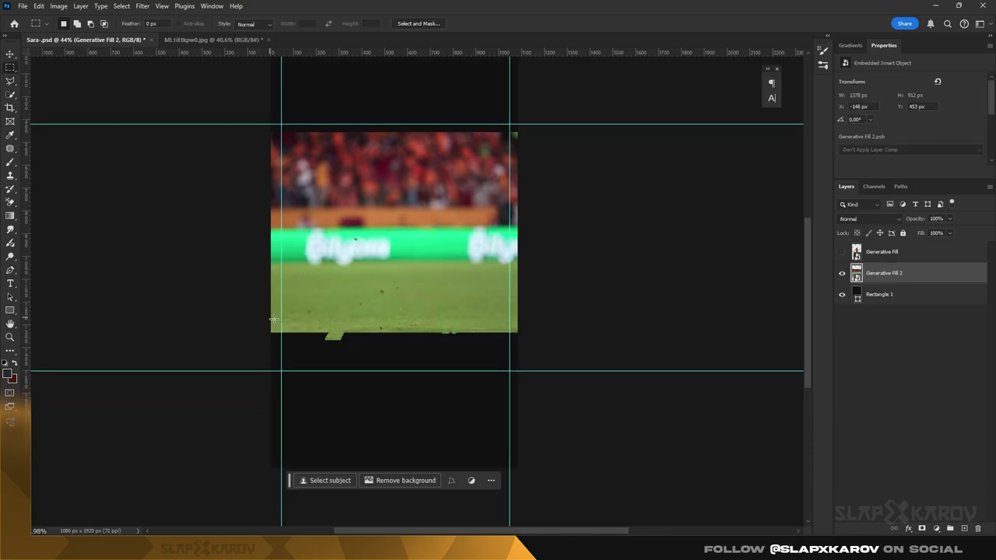
left_click_drag(264, 322, 521, 465)
left_click(325, 480)
left_click(500, 480)
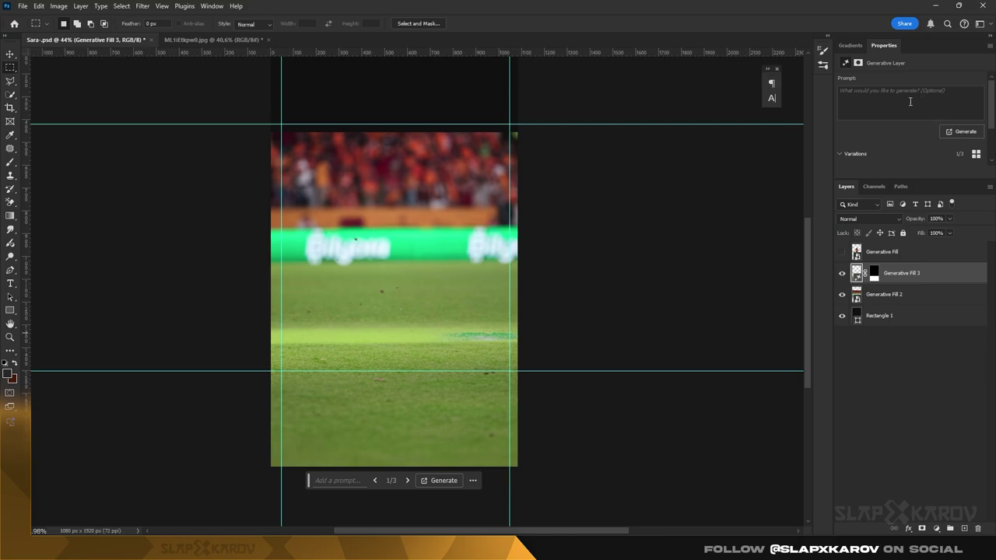
left_click(892, 147)
key("ctrl+semicolon")
- Fill the empty black top area with generated crowd, keeping the second variation
scroll(493, 205, "down", 2)
scroll(342, 169, "up", 2)
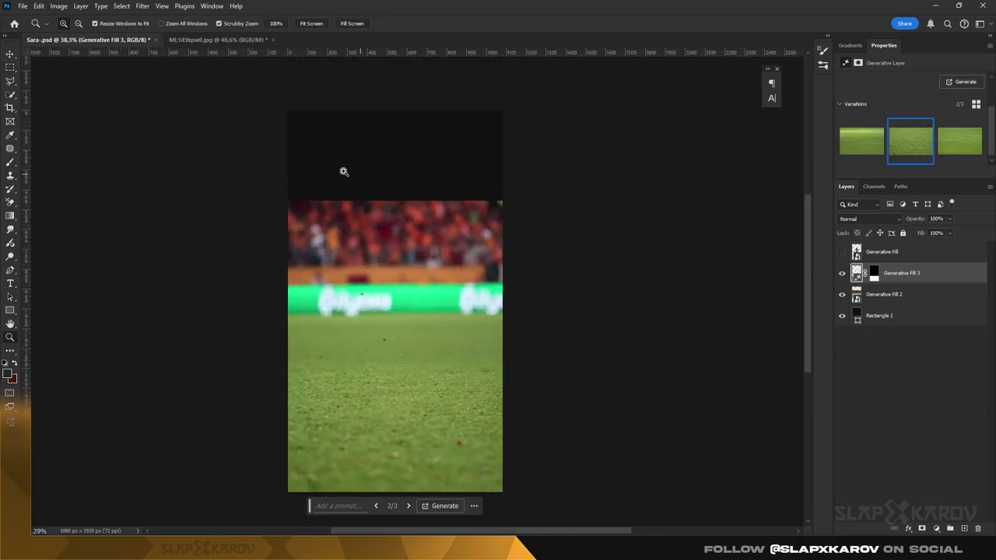
mouse_move(287, 111)
left_mouse_down()
mouse_move(435, 158)
mouse_move(502, 208)
left_mouse_up()
left_click(325, 222)
left_click(491, 224)
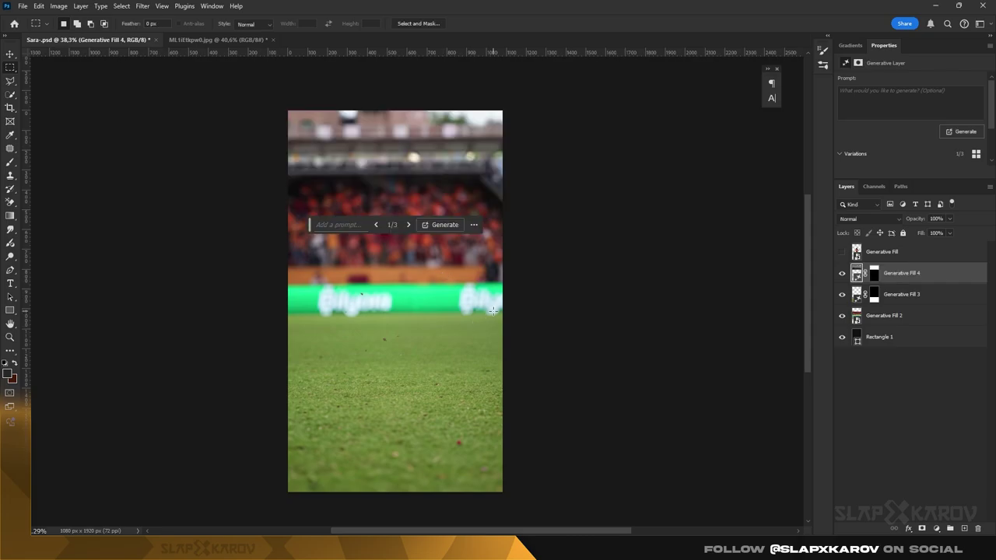
left_click(901, 139)
left_click(959, 139)
left_click(910, 138)
key("z")
left_click_drag(436, 189, 423, 189)
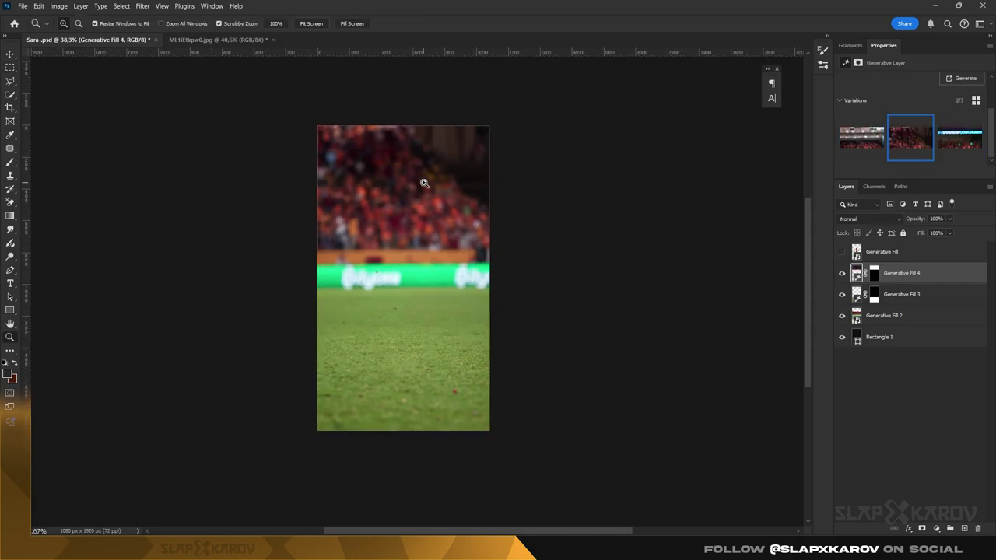
- Merge the two generated fill layers into one background layer
right_click(911, 295)
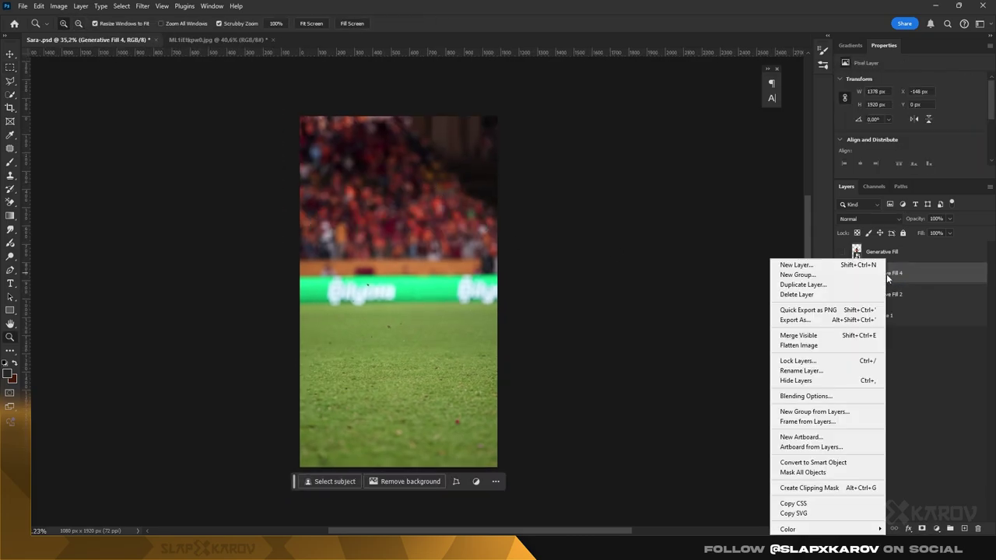
left_click(801, 452)
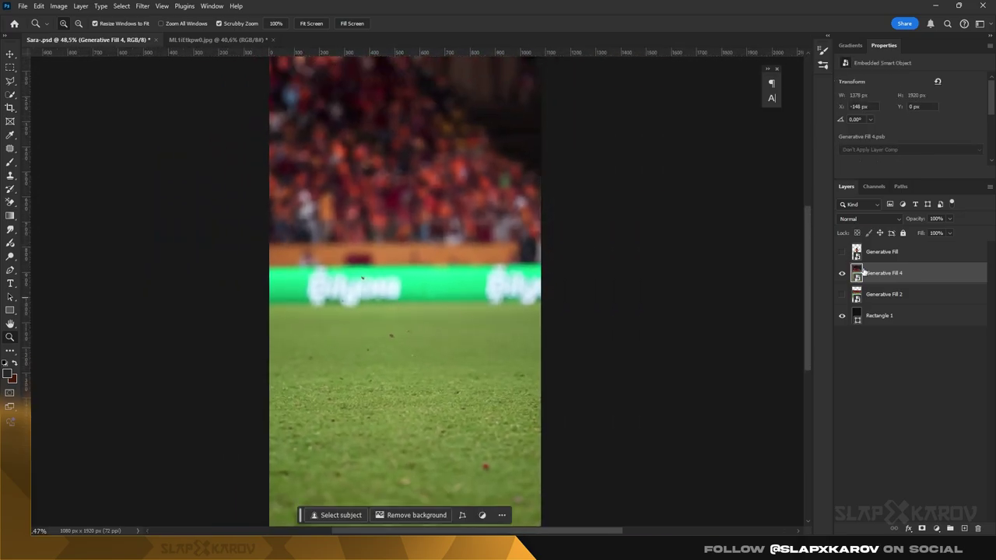
left_click_drag(417, 224, 389, 243)
- Enlarge the player cutout slightly to 766 × 1056 px
key("v")
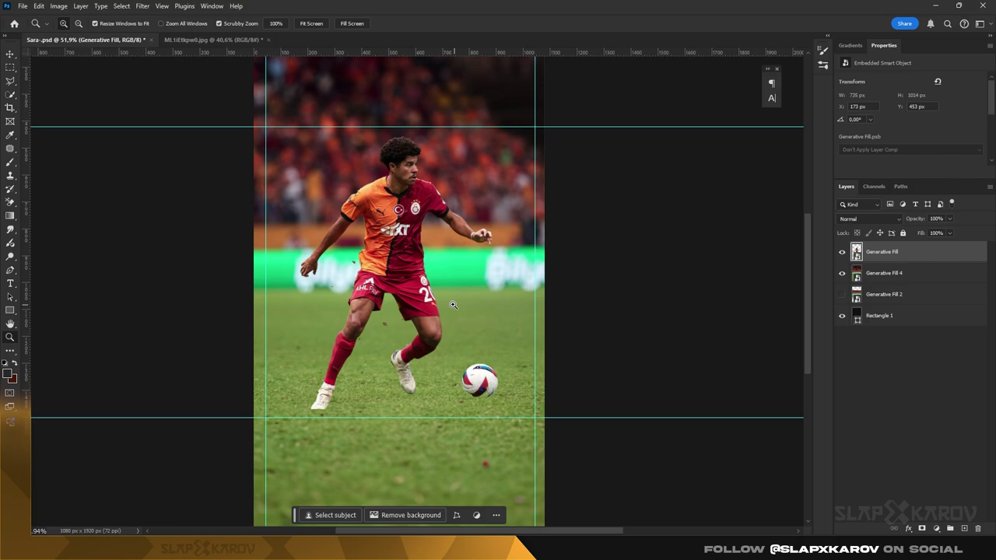
key("ctrl+t")
left_click_drag(299, 135, 295, 130)
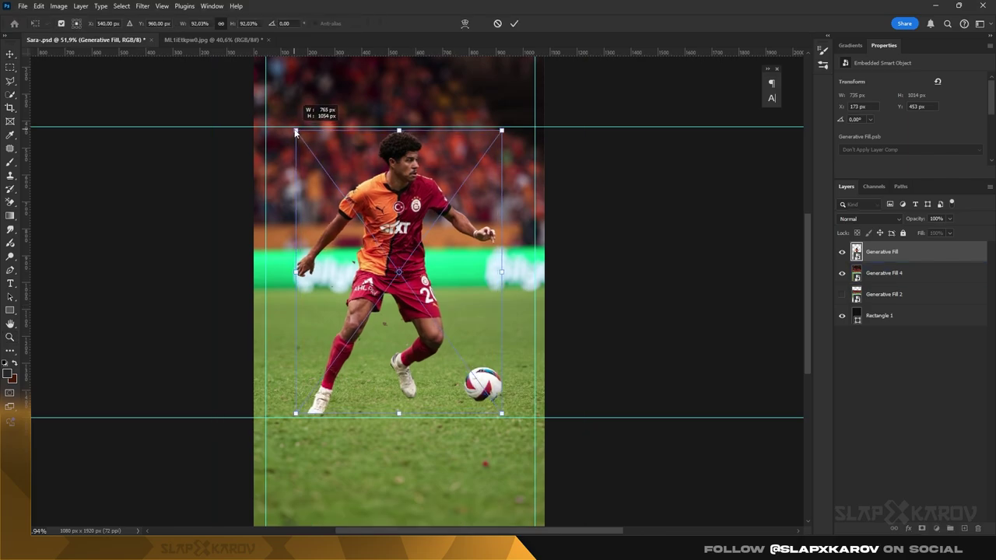
key("Return")
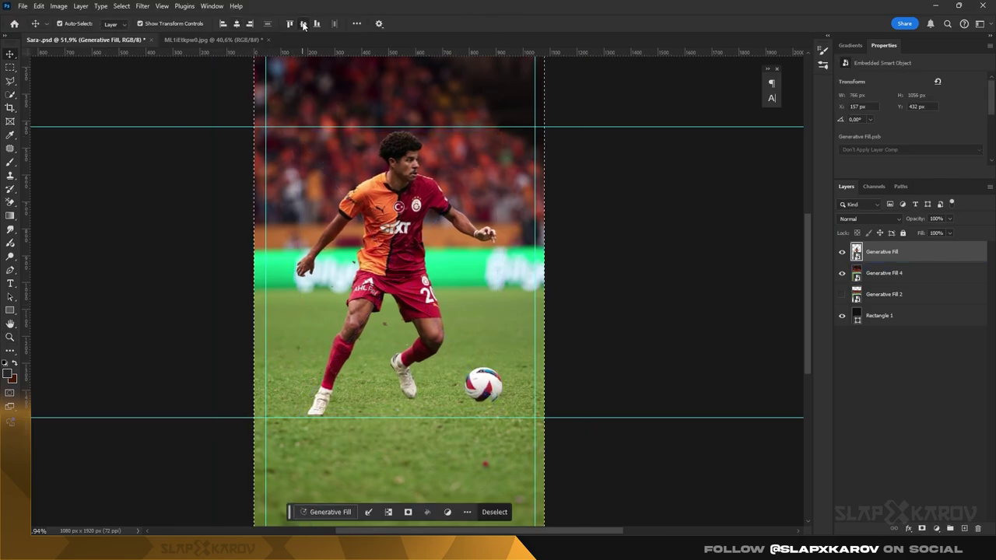
key("z")
left_click_drag(346, 249, 311, 249)
- Apply a Color Lookup with the Fuji REALA film preset to the background
key("ctrl+semicolon")
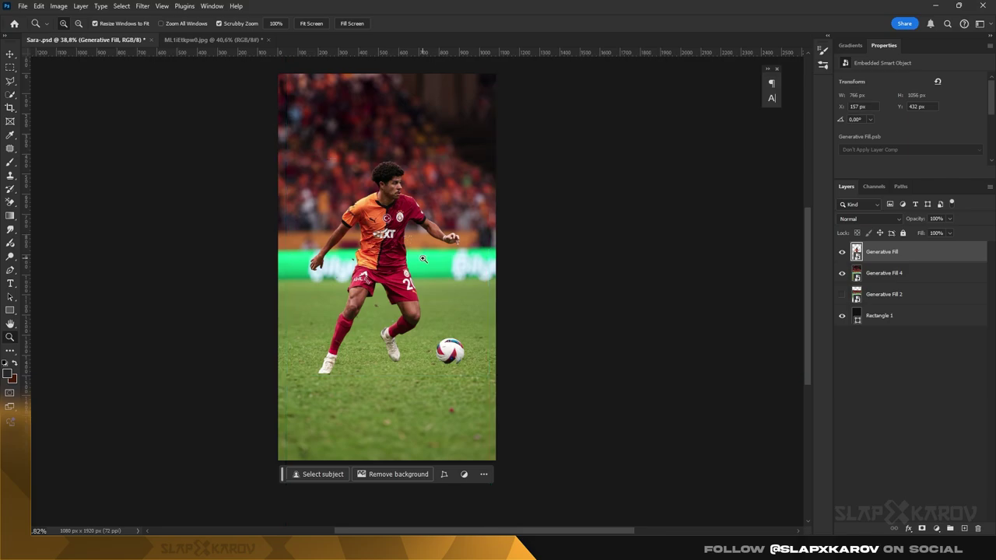
left_click(883, 273)
key("Down")
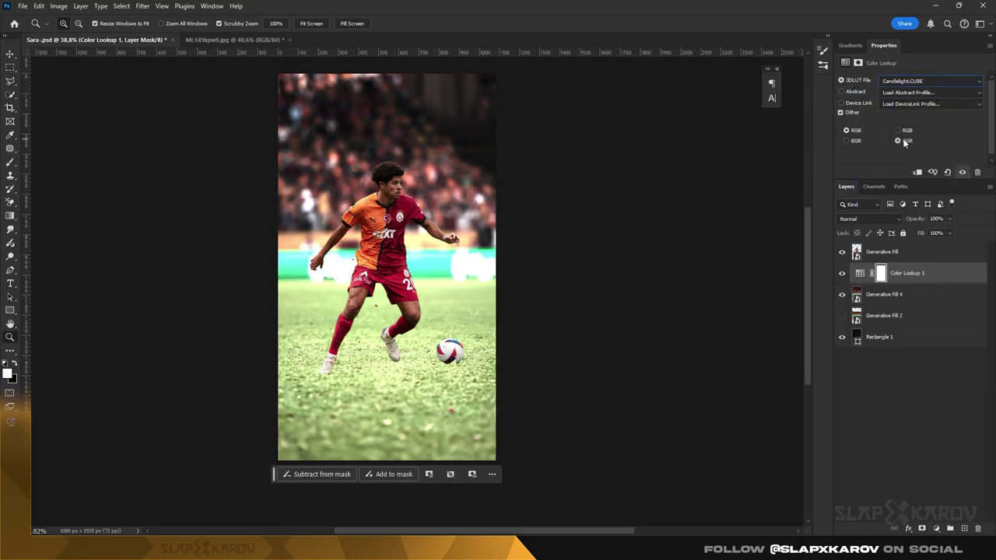
key("Down")
key("Down")
key("Down")
key("Down")
key("Down")
key("Down")
key("Down")
key("Down")
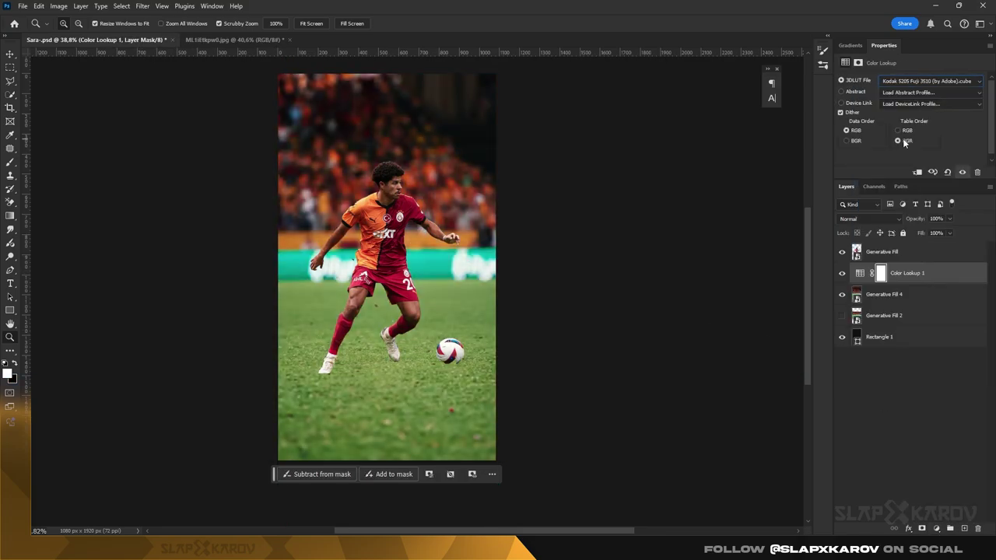
key("Down")
key("Down")
key("Down")
key("Down")
key("Down")
key("Down")
key("Down")
key("Down")
key("Down")
key("Up")
key("Up")
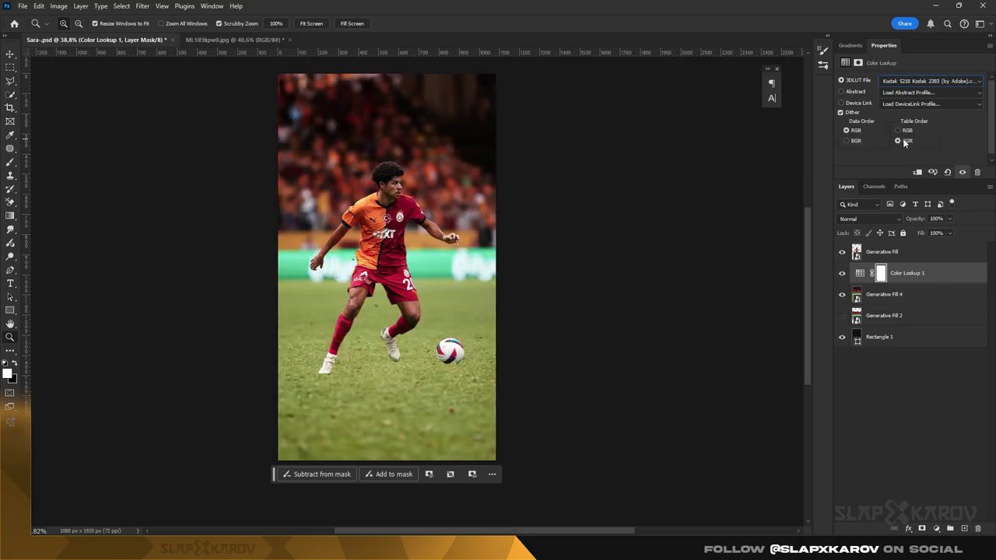
key("Up")
key("Up")
key("Up")
key("Up")
key("Up")
key("Up")
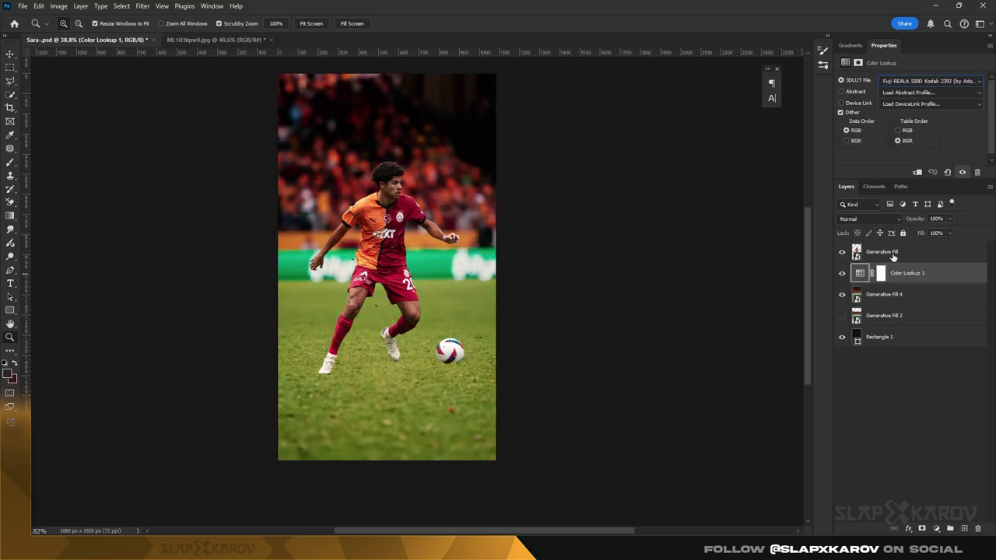
- Duplicate the colour lookup and clip the copy to the player layer
left_click_drag(907, 273, 907, 247, "alt")
right_click(910, 251)
left_click(911, 406)
left_click(842, 252)
left_click(842, 252)
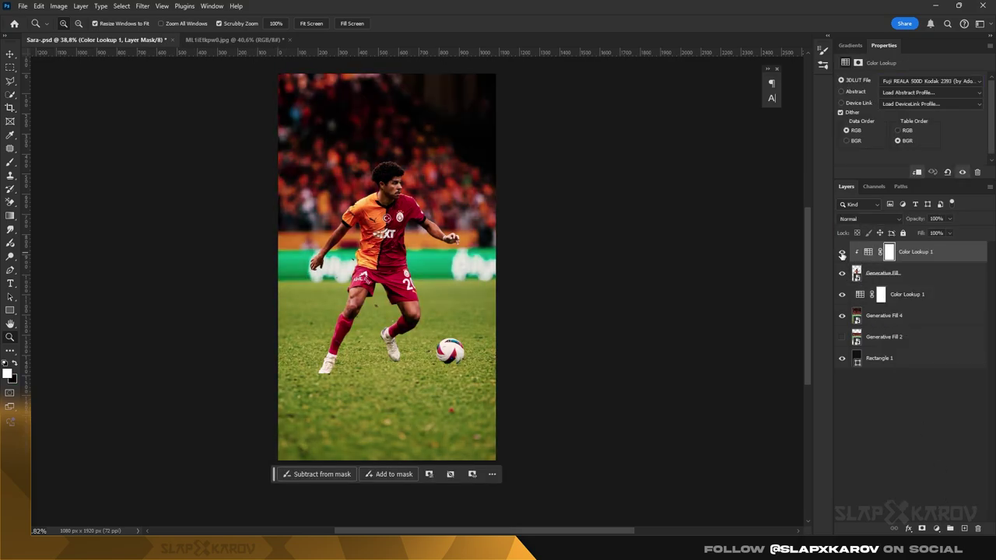
- Add a Photo Filter adjustment with black as the filter colour
left_click(907, 295)
left_click(936, 528)
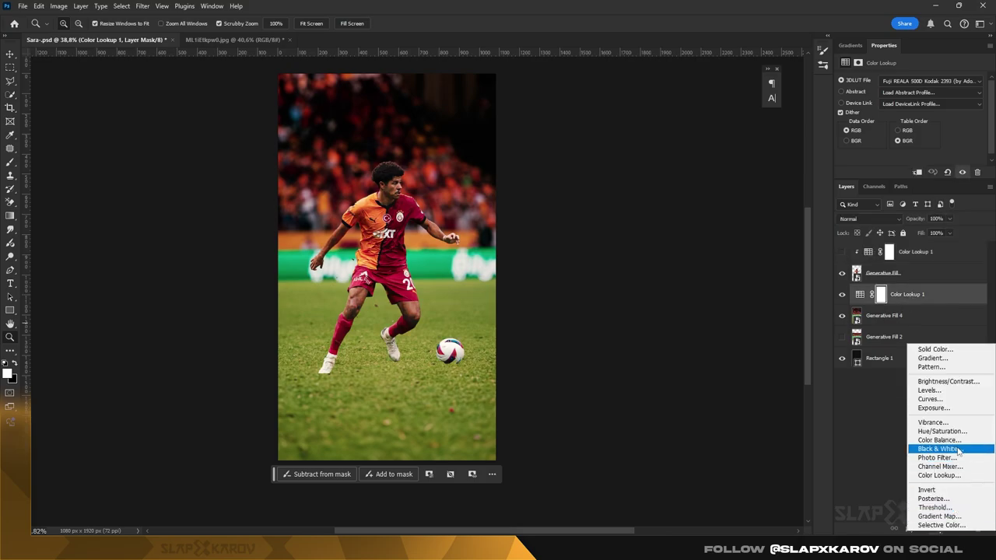
left_click(936, 457)
left_click(873, 95)
left_click(599, 393)
left_click(827, 249)
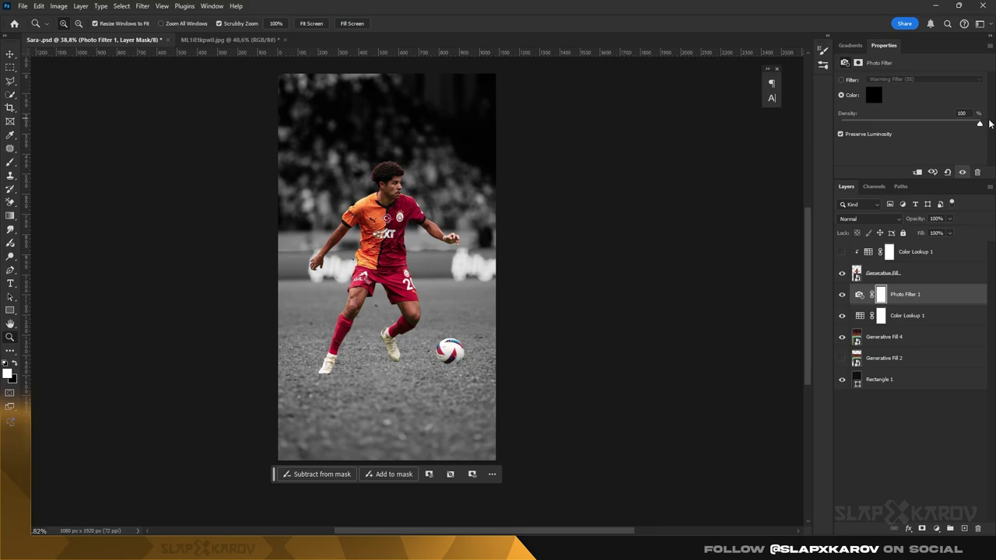
- Add a Vibrance adjustment lowering vibrance and saturation on the background
left_click(936, 528)
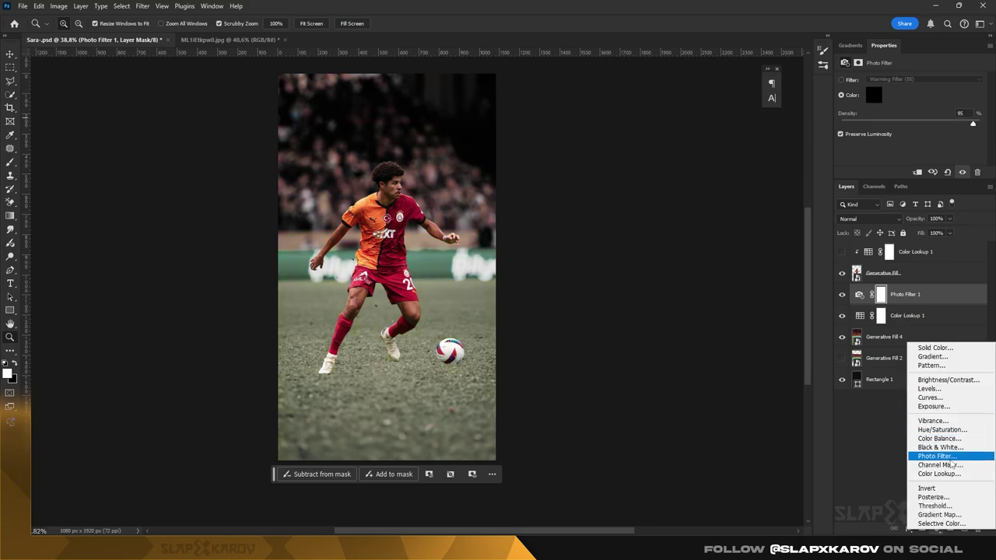
left_click(938, 421)
left_click_drag(937, 93, 796, 98)
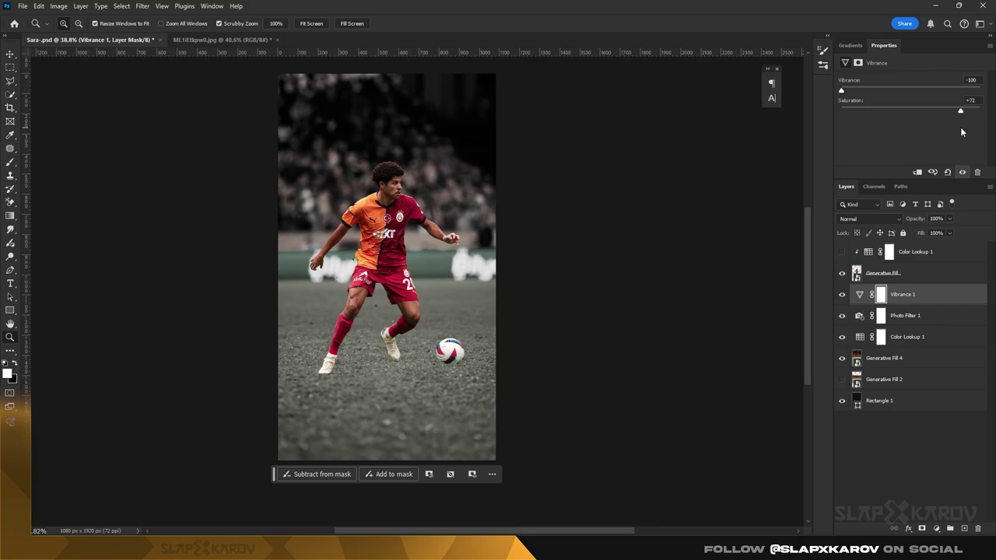
left_click_drag(962, 132, 949, 131)
left_click(876, 91)
left_click(857, 358)
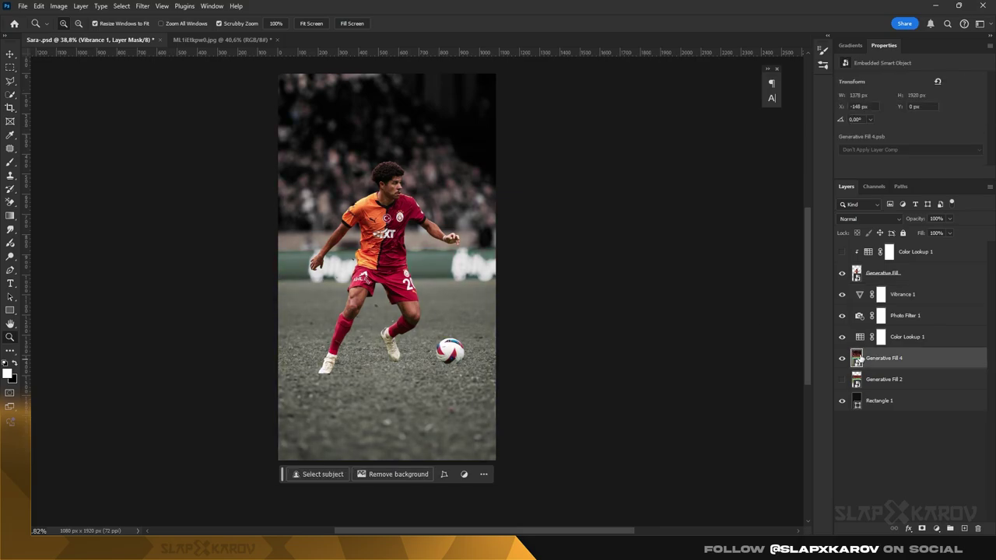
- Mask the lower pitch out of Generative Fill 4 with a polygonal lasso selection
left_click(9, 80)
left_click(260, 252)
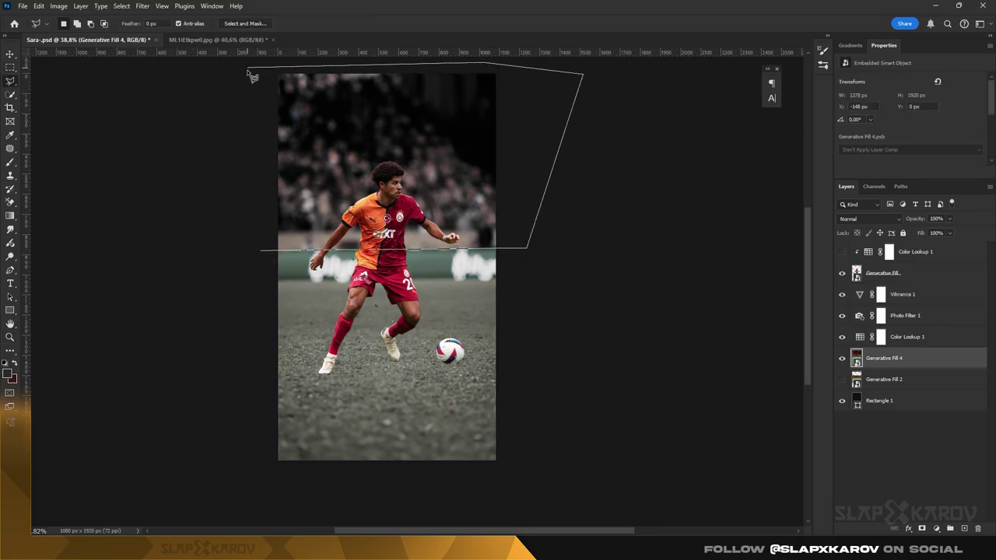
left_click(260, 253)
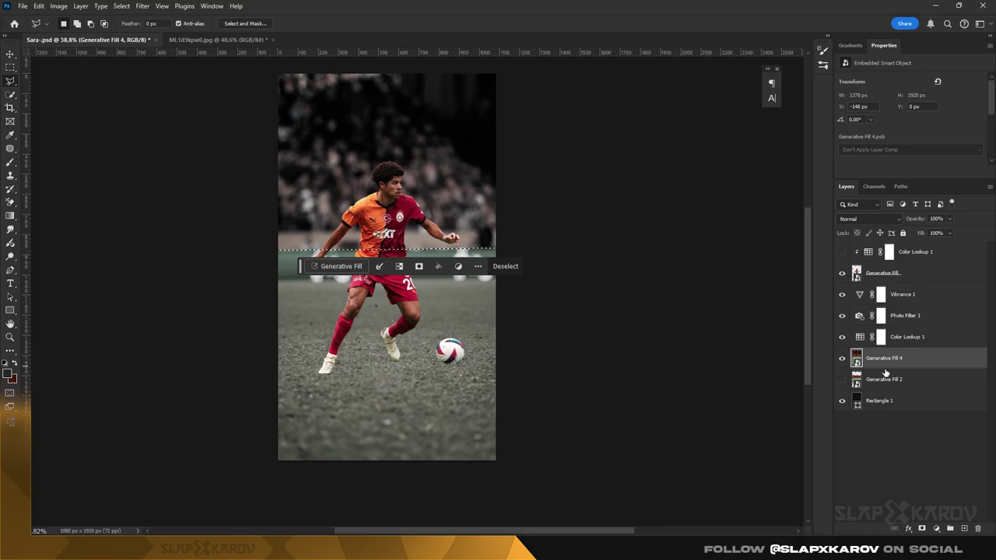
left_click(923, 529)
- Duplicate Generative Fill 4 and move the copy above the Vibrance 1 adjustment
right_click(917, 371)
left_click(866, 400)
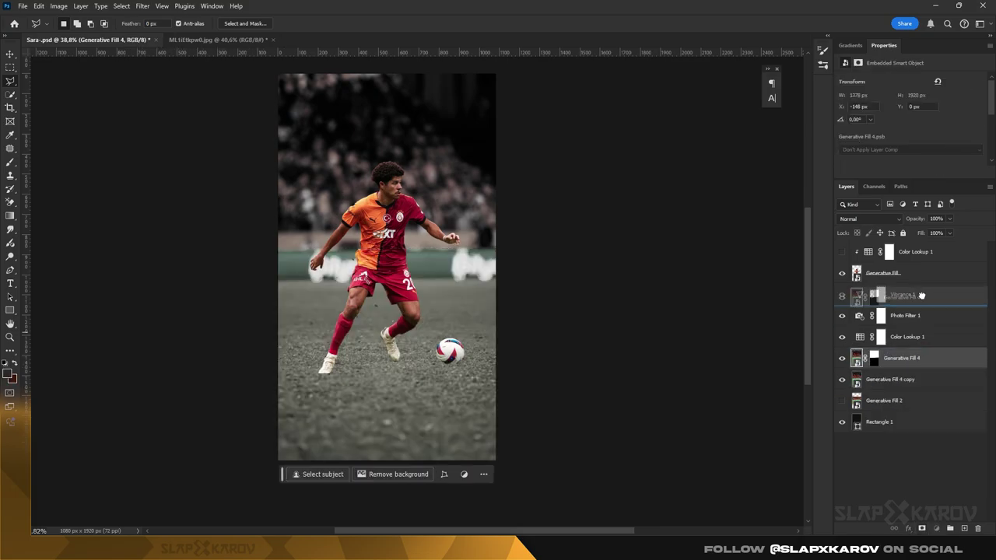
key("z")
left_click(371, 245)
left_click(372, 245)
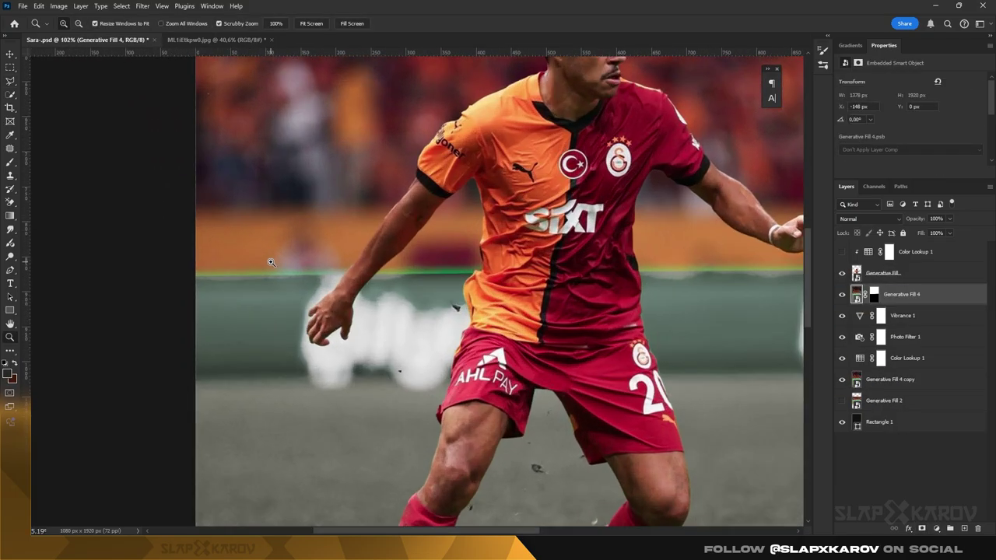
- Cancel an unfinished straight-edged selection and scroll around to inspect the jersey and banner
key("l")
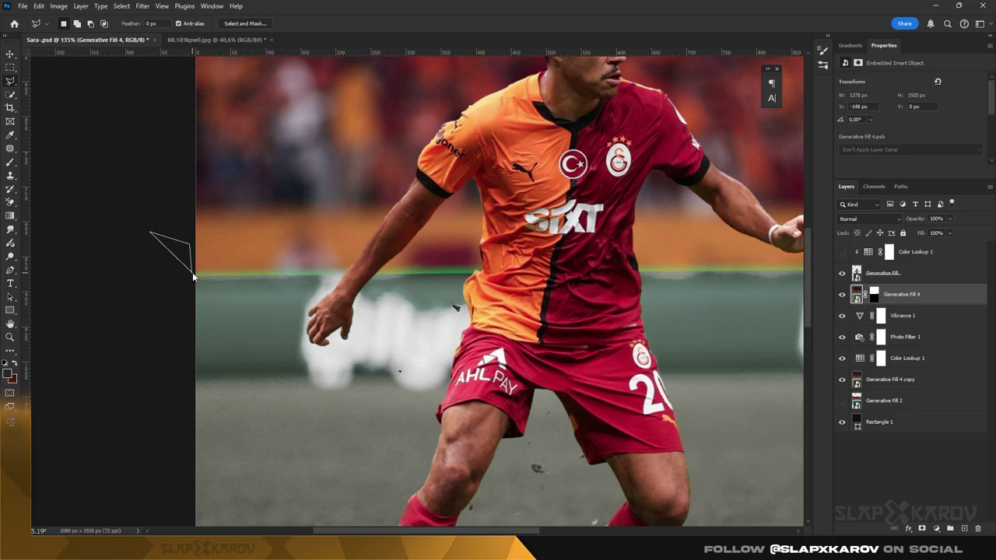
key("z")
scroll(328, 284, "down", 3)
scroll(328, 284, "up", 2)
scroll(328, 284, "down", 2)
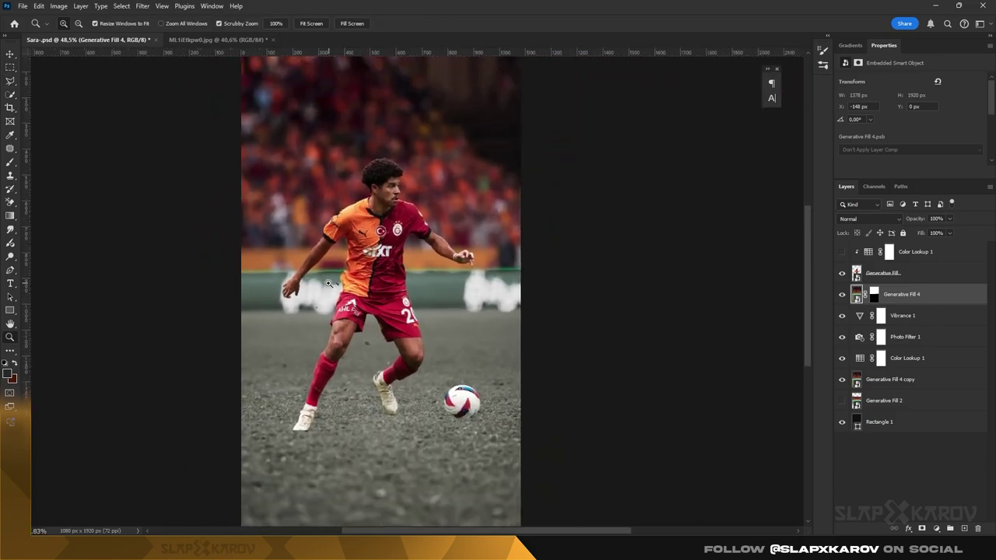
scroll(328, 284, "up", 1)
scroll(328, 284, "down", 2)
scroll(329, 284, "down", 1)
scroll(448, 377, "up", 3)
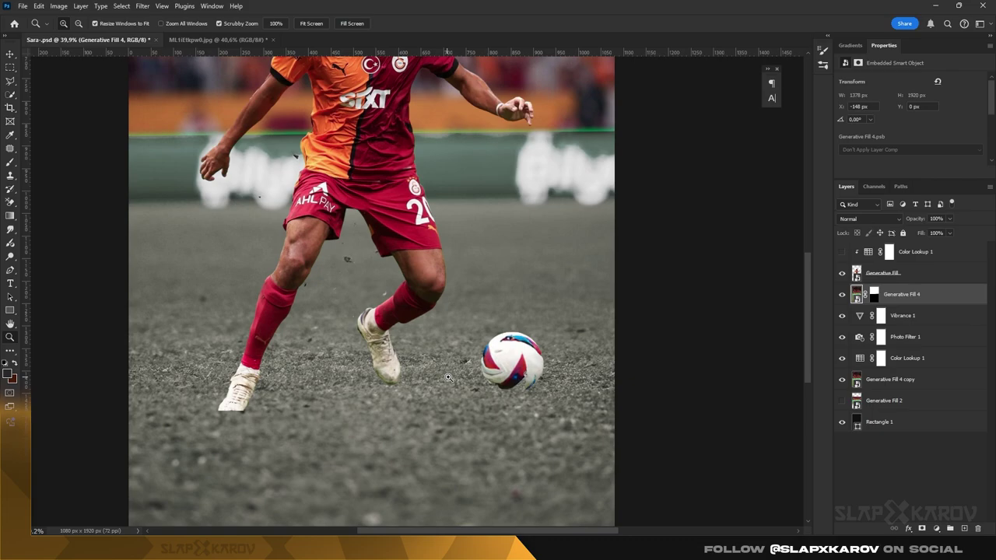
scroll(448, 377, "down", 1)
- Add a white mask to the top Generative Fill player layer and set a tiny brush for touch-ups
scroll(449, 377, "up", 4)
left_click(887, 273)
left_click(921, 528)
key("b")
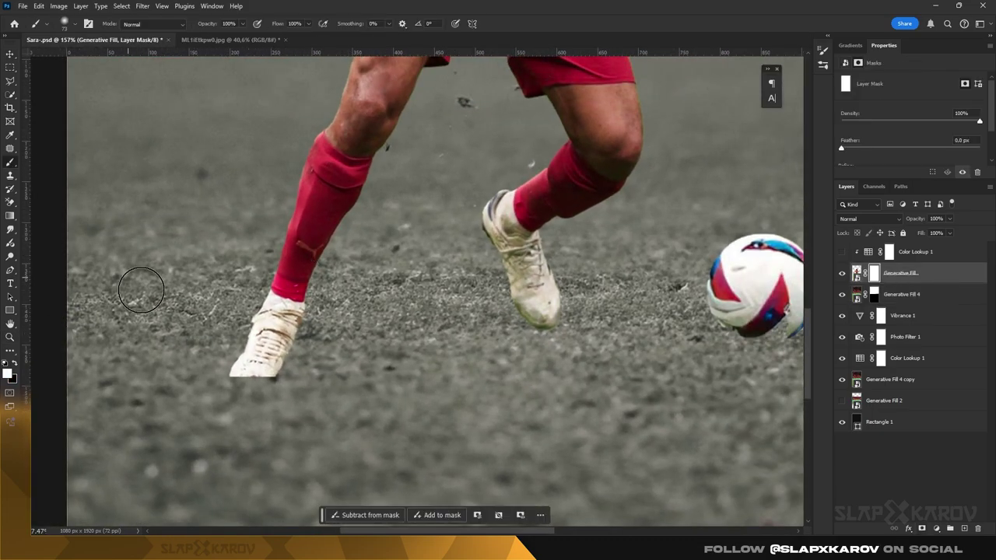
right_click(263, 266)
left_click_drag(212, 371, 184, 362)
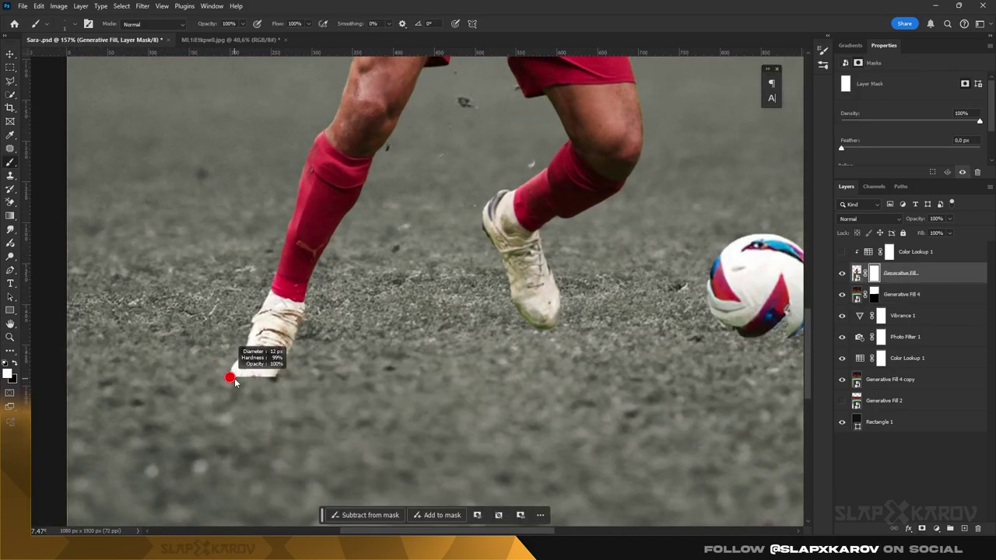
key("z")
scroll(278, 377, "down", 5)
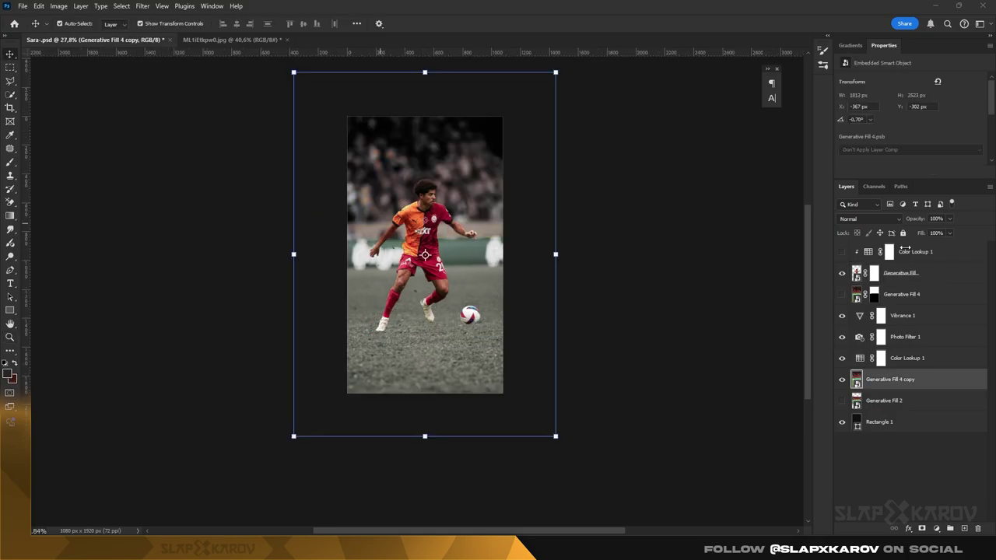
- Preview blend modes on Generative Fill 4 and its copy, keeping Normal
left_click(894, 296)
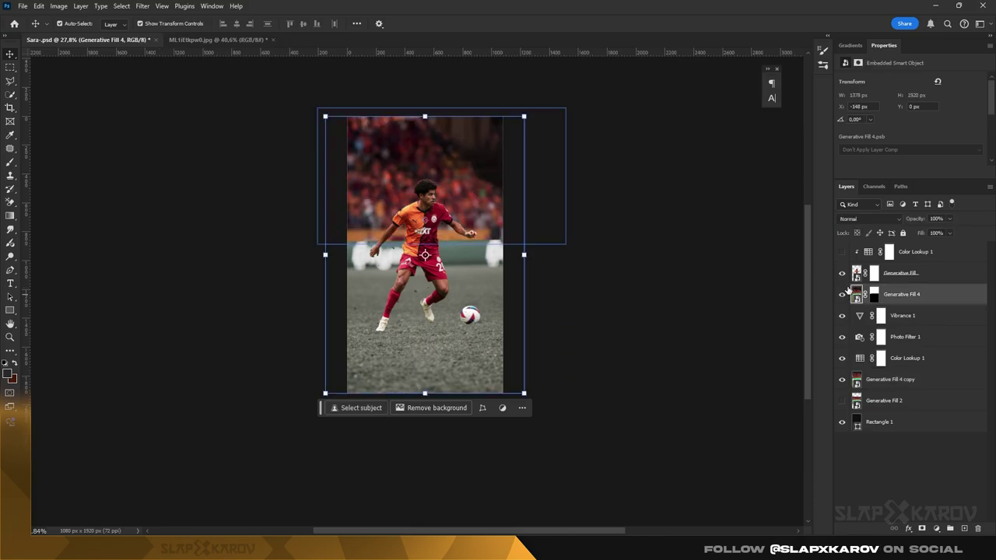
left_click(864, 218)
left_click(942, 342)
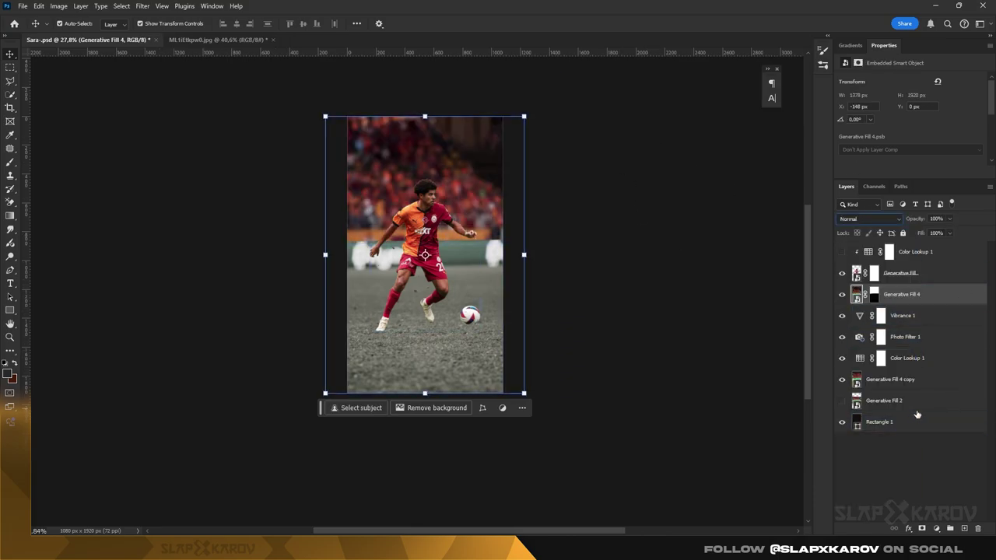
left_click(895, 381)
left_click(864, 219)
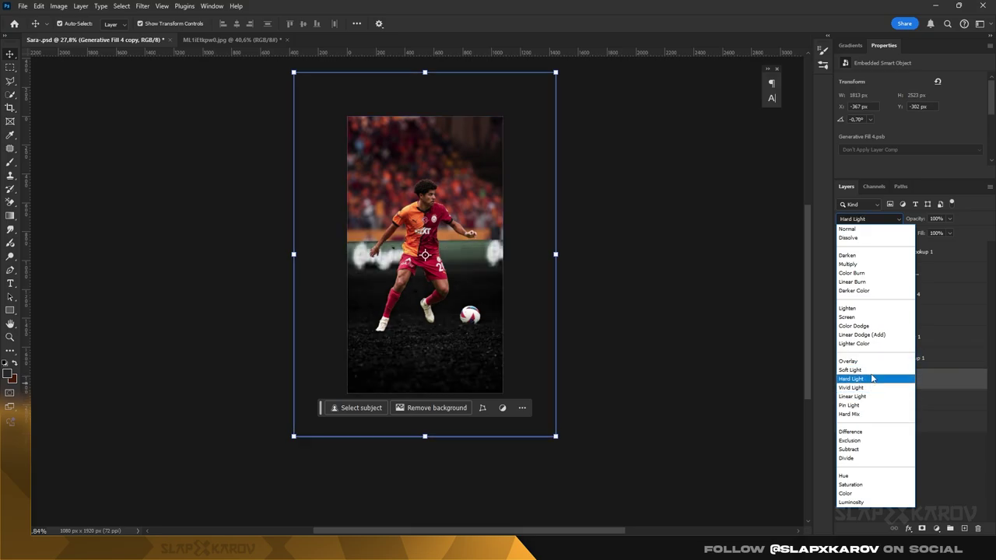
- Hide Color Lookup 1, keep Photo Filter 1 visible, and raise its density to 92
left_click(847, 360)
left_click(844, 342)
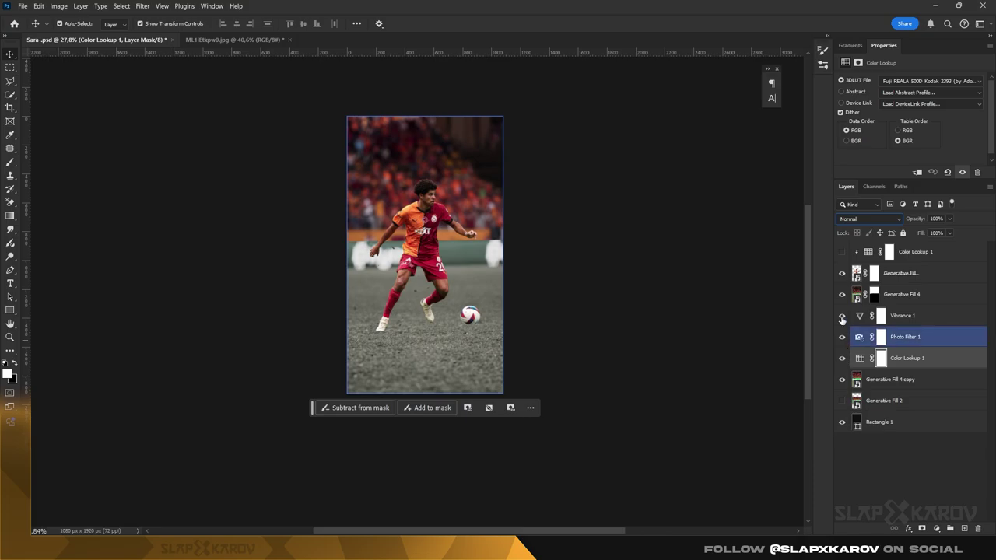
left_click(842, 337)
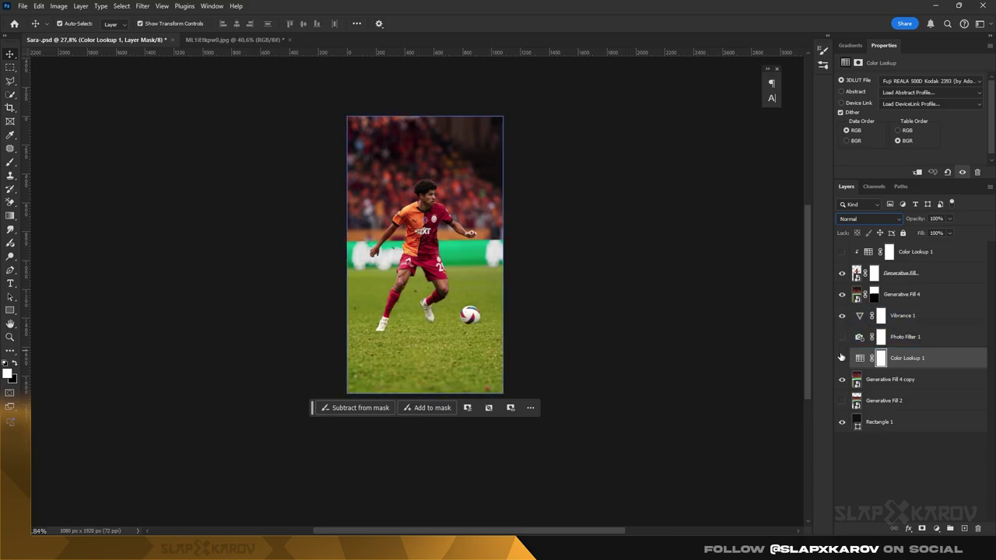
left_click(842, 358)
left_click(842, 337)
left_click(902, 315)
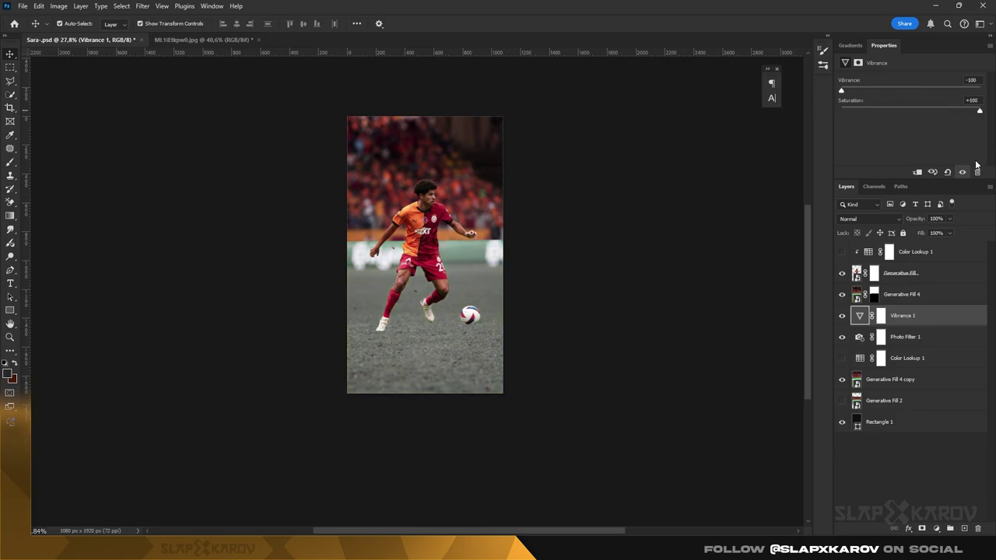
left_click(879, 337)
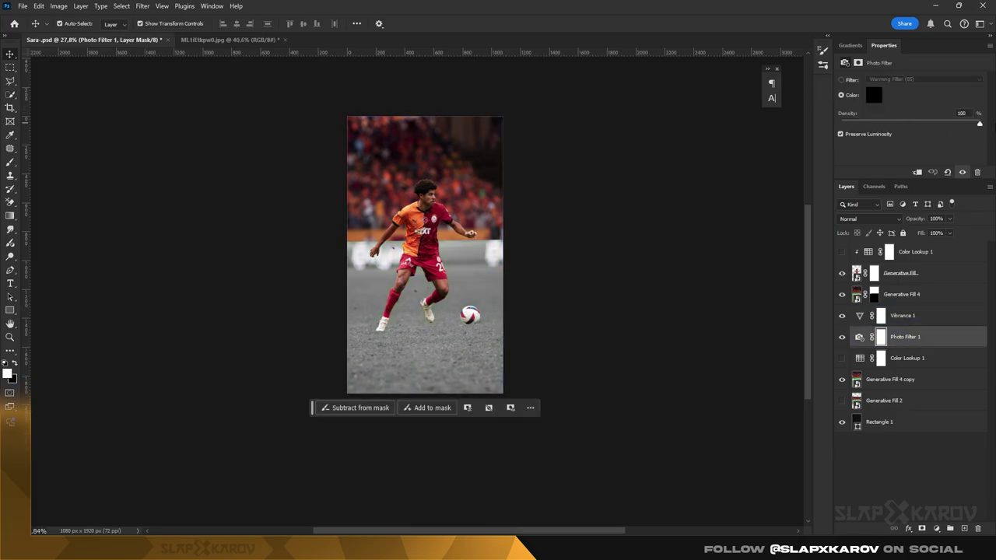
left_click_drag(841, 123, 973, 125)
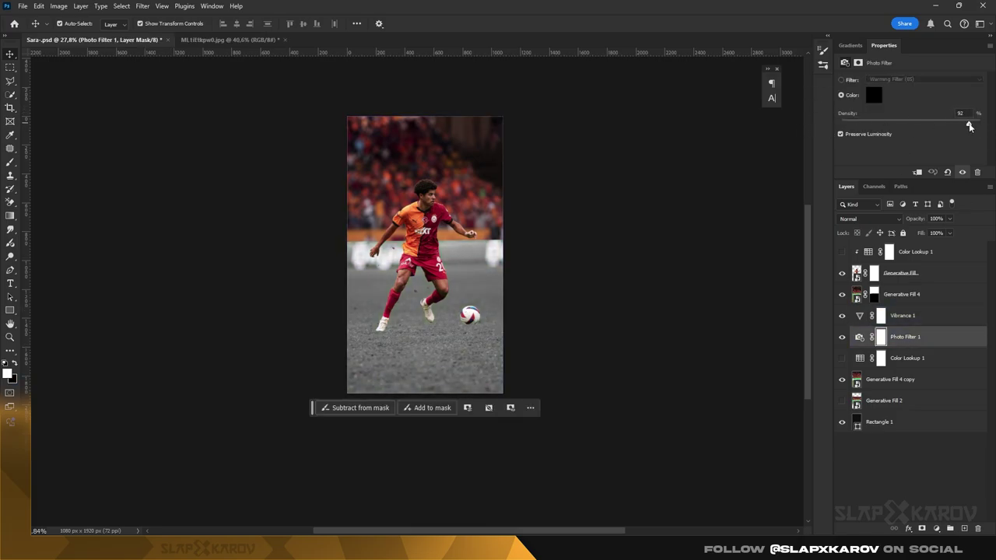
- Hide the colour Generative Fill 4 layer and select the Generative Fill 4 copy layer
left_click(890, 379)
left_click(841, 294)
key("z")
left_click(408, 224)
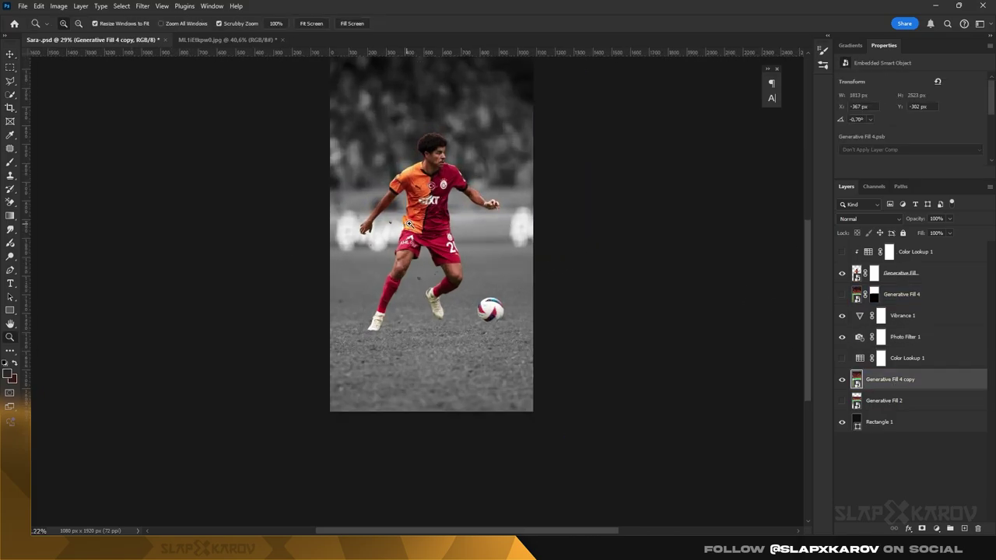
right_click(873, 387)
- Create Generative Fill 4 copy 2, open its smart object, and select the green banner
left_click(903, 235)
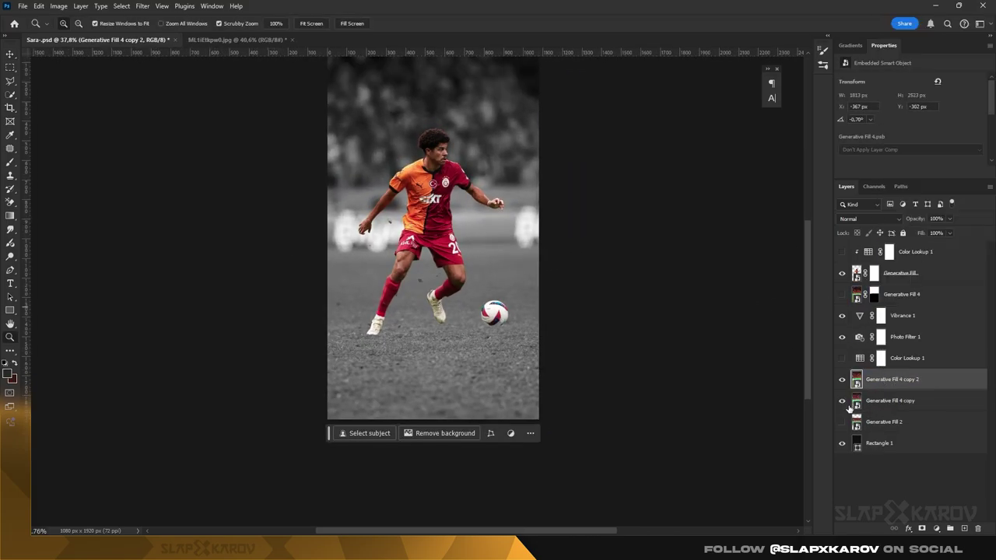
double_click(856, 380)
left_click_drag(381, 295, 428, 300)
key("m")
scroll(111, 160, "up", 3)
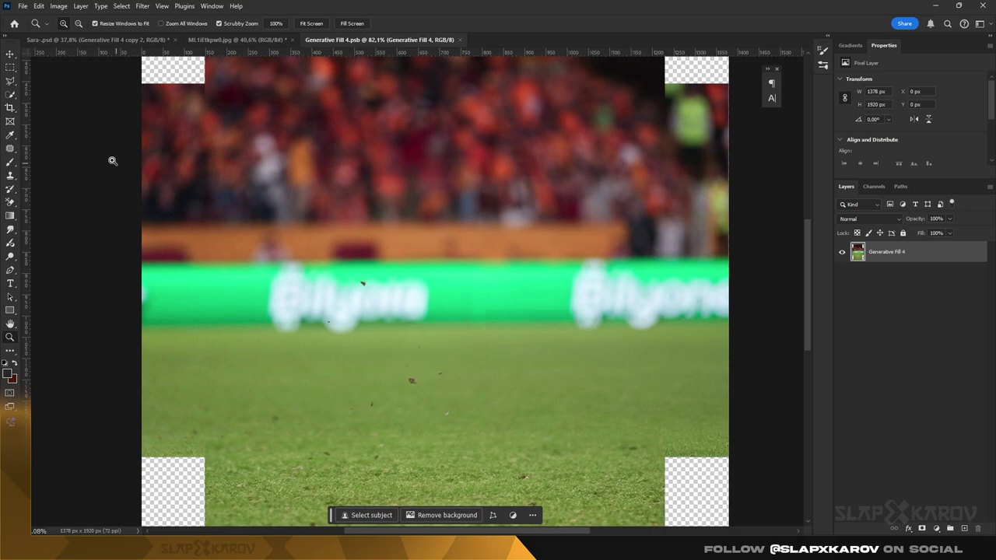
left_click_drag(127, 263, 724, 261)
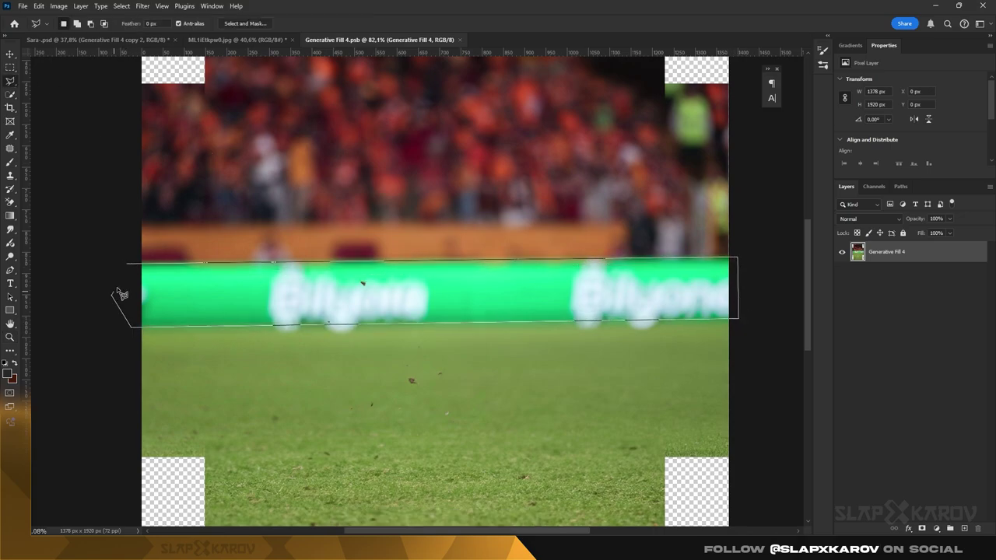
left_click(127, 264)
- Try Generative Fill on the banner, undo it, and smudge the banner logos away instead
left_click(351, 340)
left_click(527, 340)
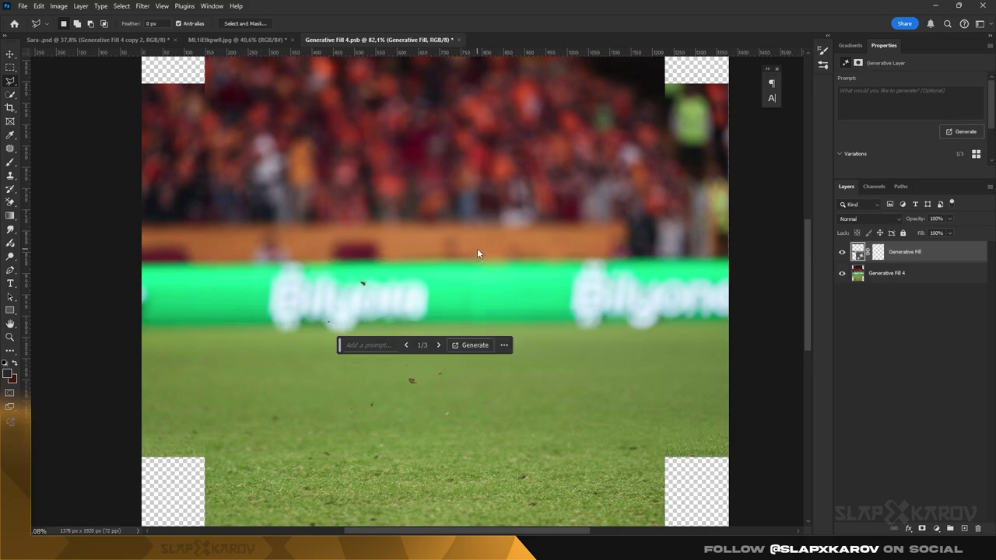
key("ctrl+z")
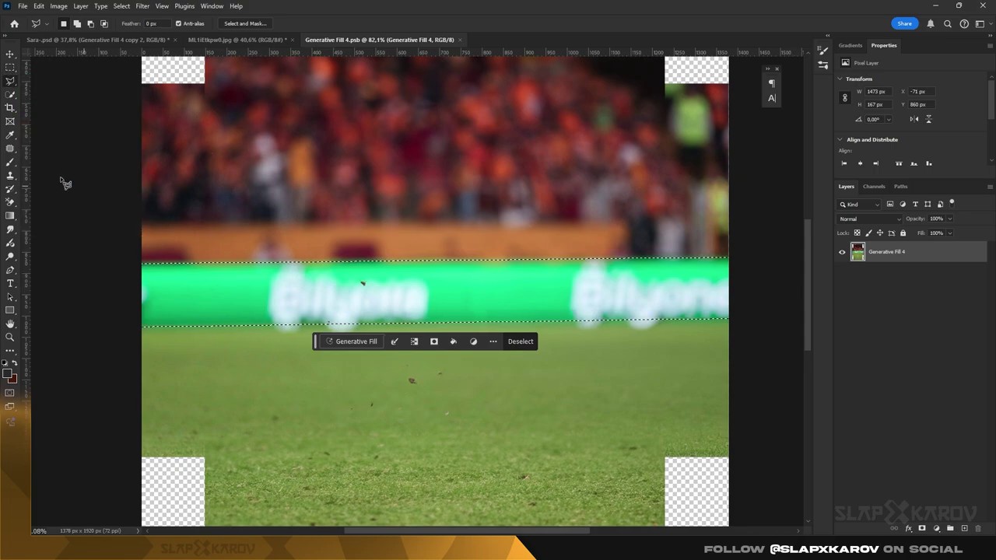
left_click(10, 230)
left_click(55, 251)
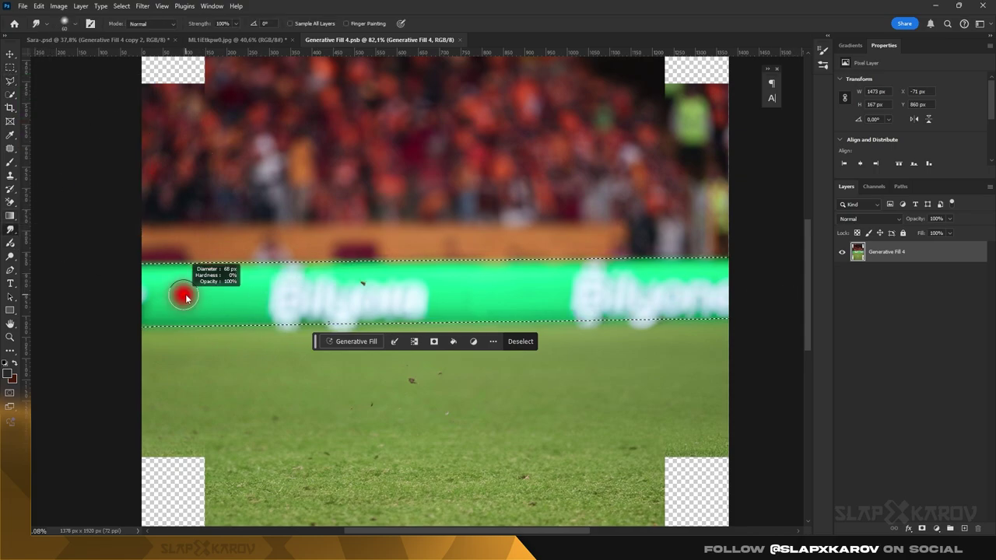
mouse_move(246, 287)
left_mouse_down()
mouse_move(254, 266)
mouse_move(645, 280)
mouse_move(601, 263)
left_mouse_up()
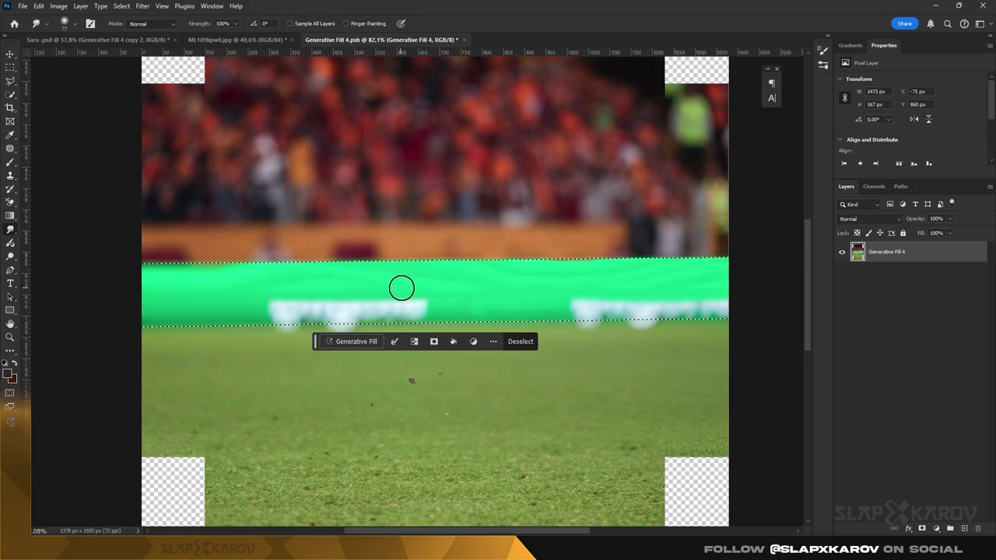
mouse_move(401, 288)
left_mouse_down()
mouse_move(115, 306)
mouse_move(579, 313)
mouse_move(142, 313)
left_mouse_up()
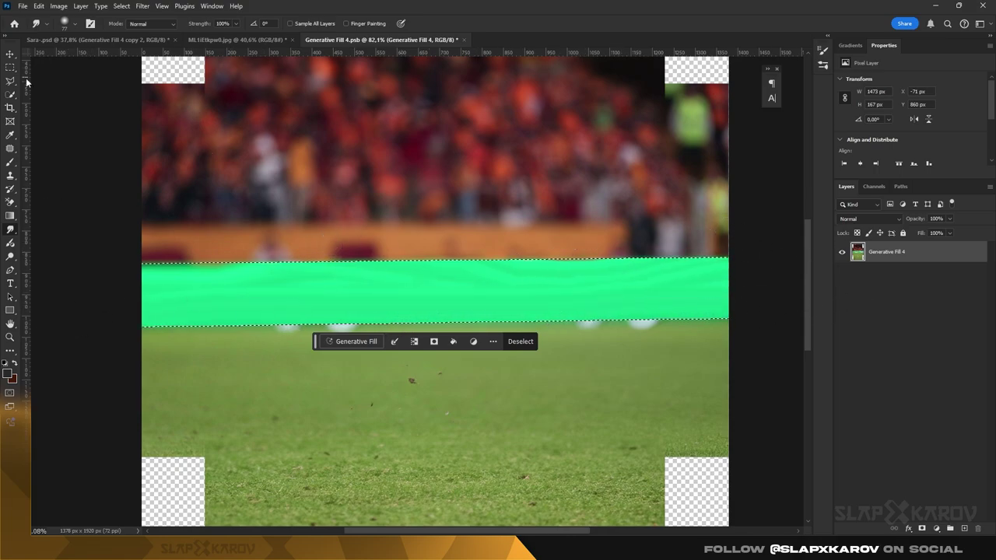
key("ctrl+d")
- Spot-heal the white spots below the board's left and right edges and save the smart object
key("z")
left_click(430, 342)
left_click(9, 149)
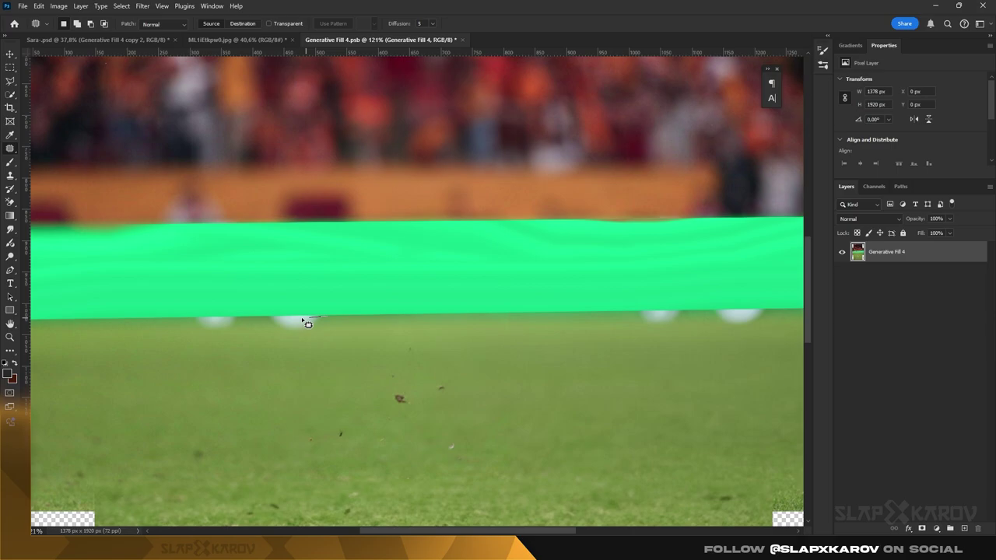
right_click(12, 149)
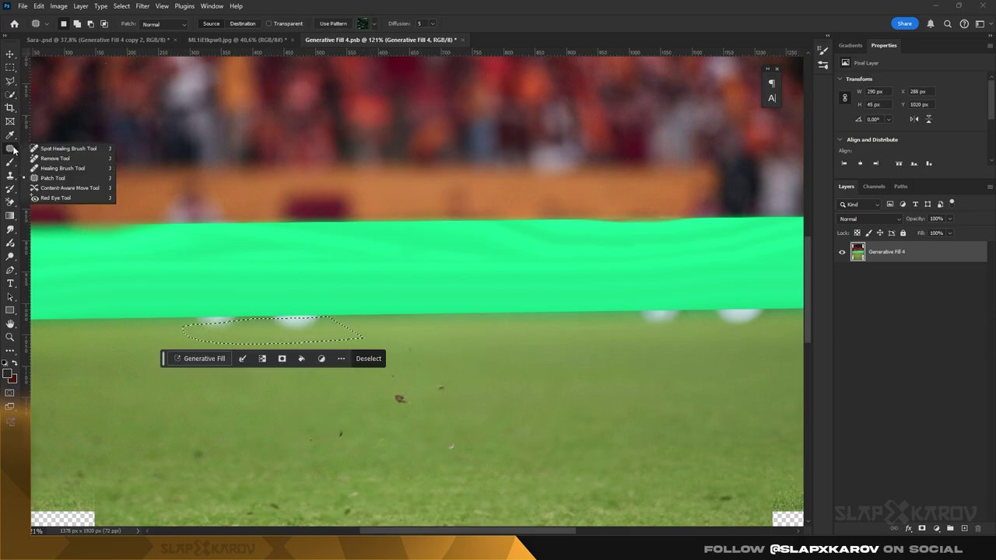
key("Escape")
key("m")
key("ctrl+d")
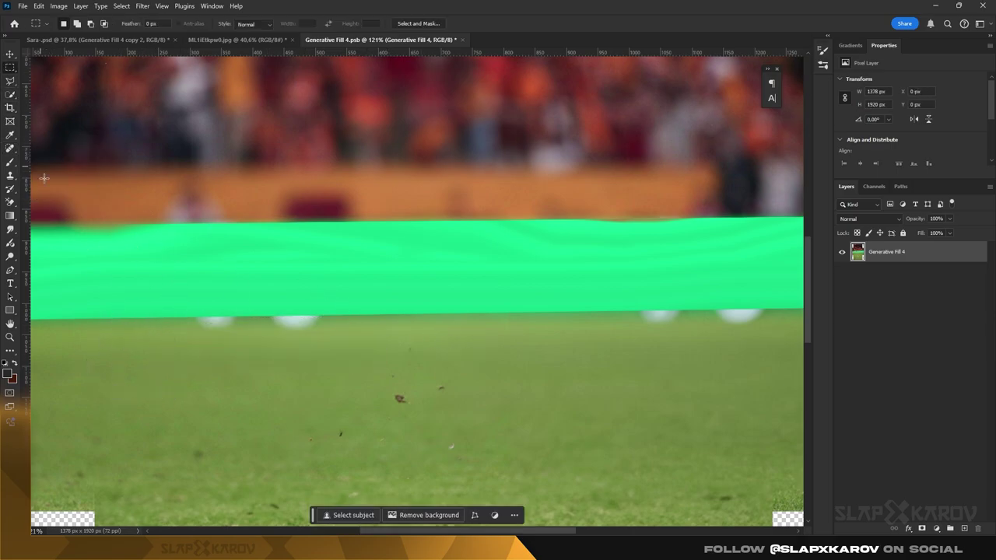
key("j")
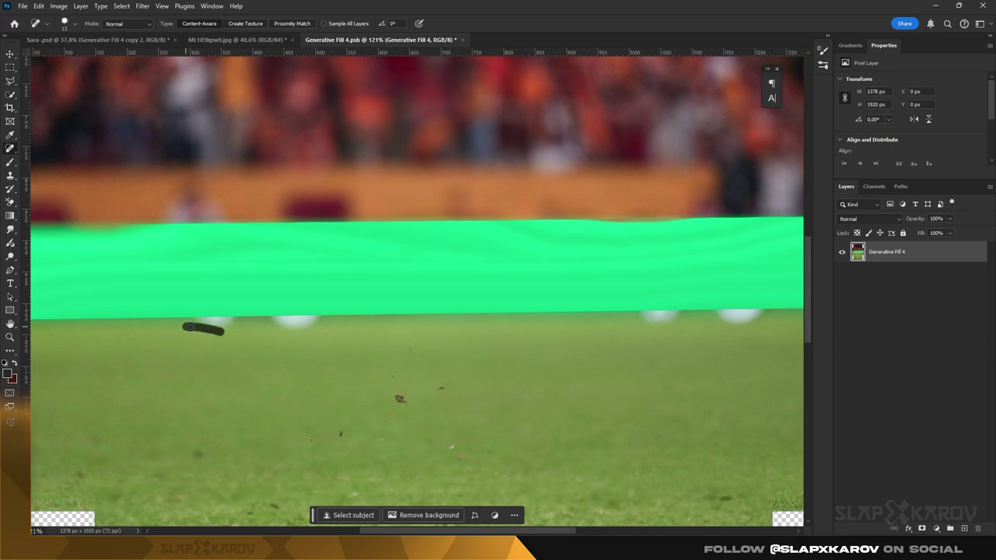
left_click_drag(280, 322, 339, 320)
left_click_drag(607, 317, 682, 314)
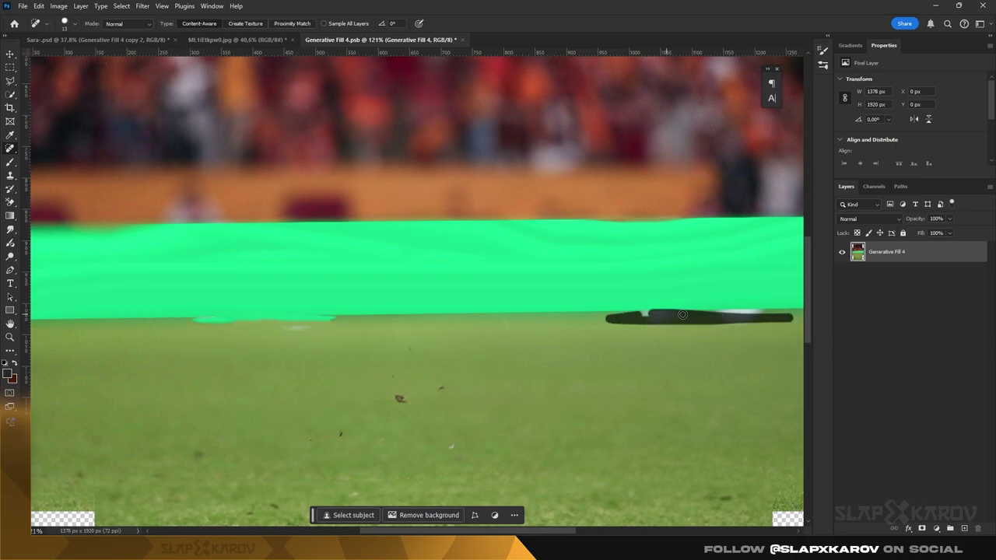
key("ctrl+s")
key("ctrl+0")
- Back in the poster, give Generative Fill 4 copy 2 an inverted mask hiding the grey pitch
key("ctrl+w")
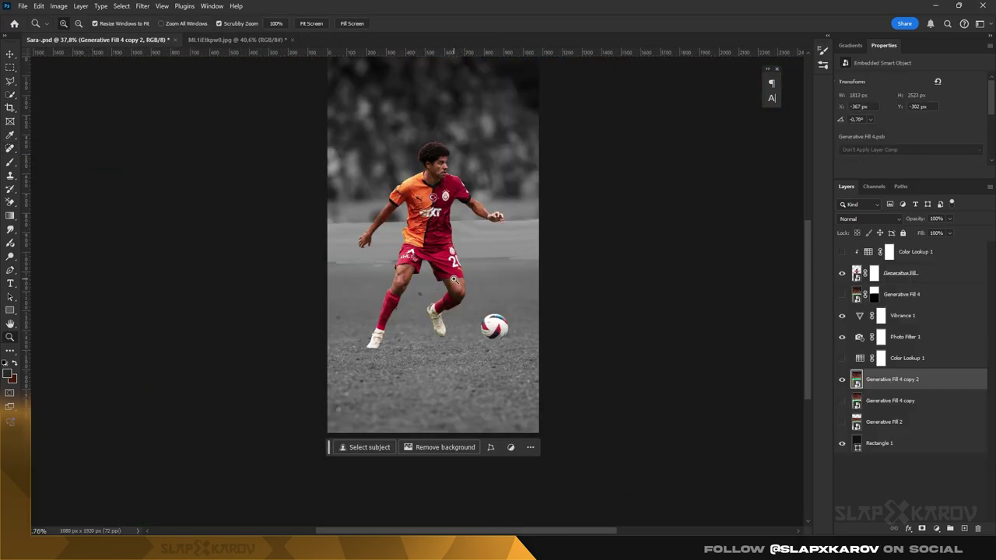
left_click_drag(490, 217, 474, 221)
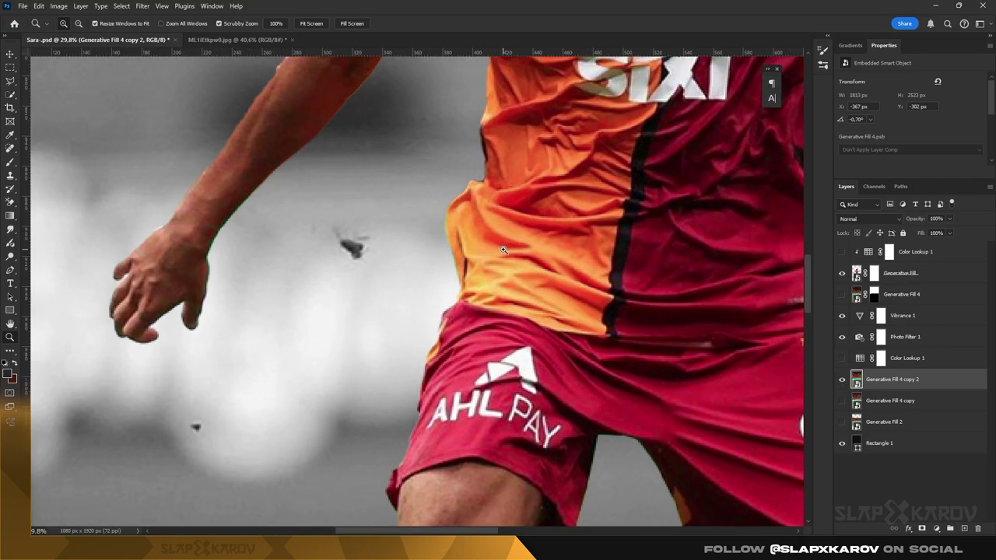
left_click_drag(751, 356, 724, 355)
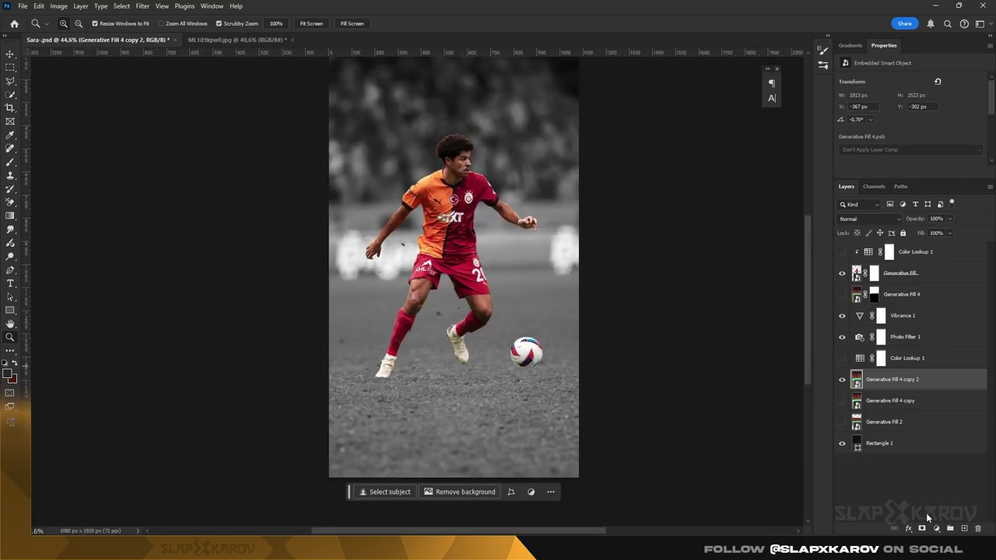
left_click(922, 528)
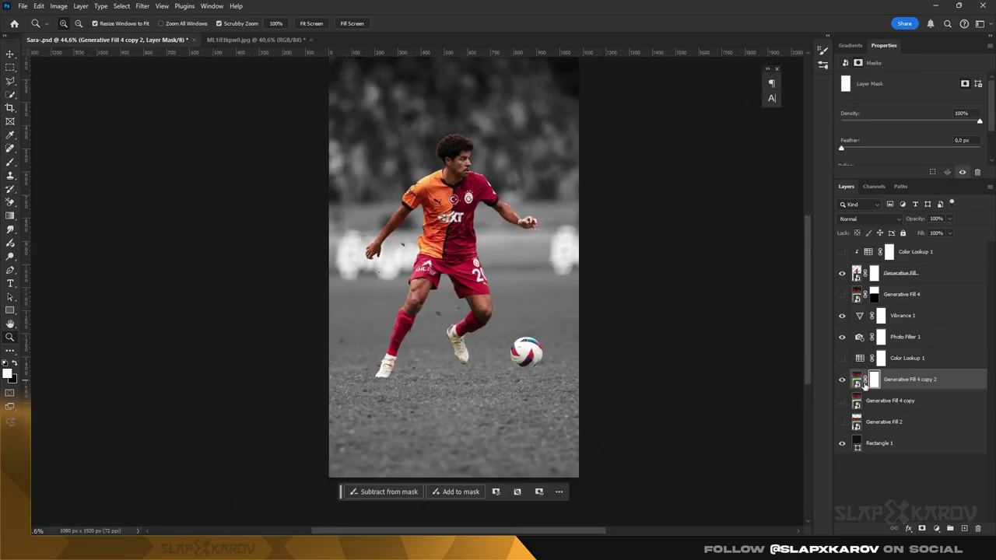
key("ctrl+i")
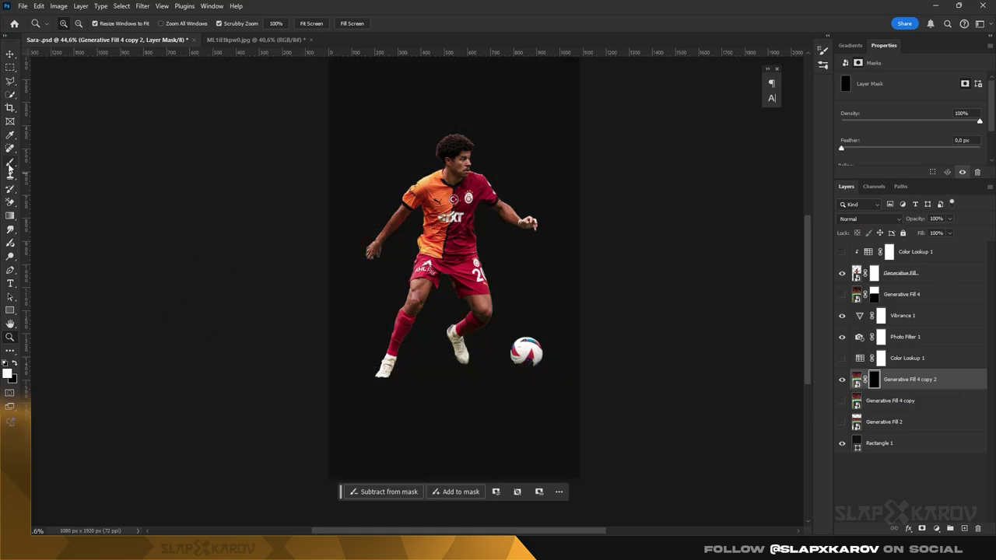
- Paint a soft glow of ground around the player's feet with a Soft Round brush
left_click(10, 163)
right_click(459, 358)
key("Escape")
right_click(423, 360)
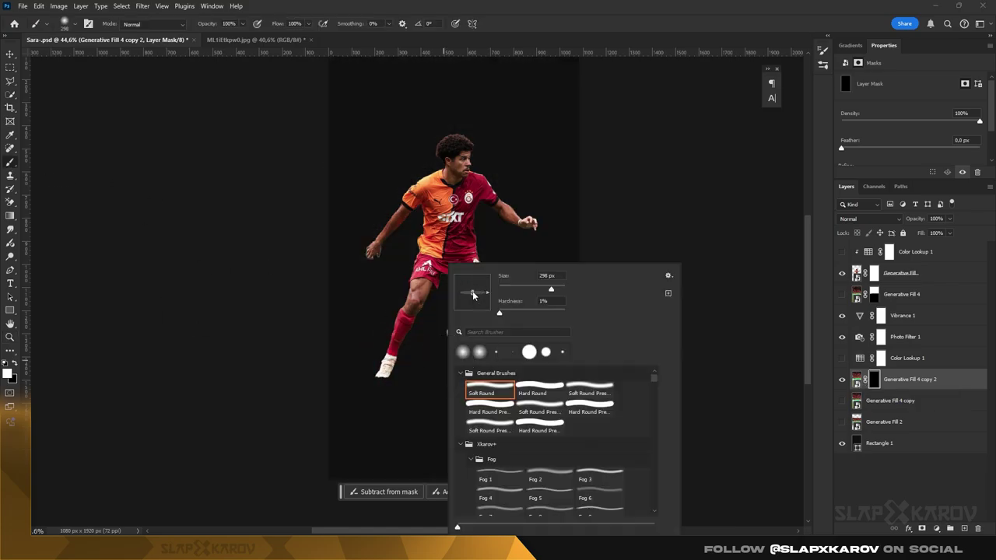
left_click(382, 385)
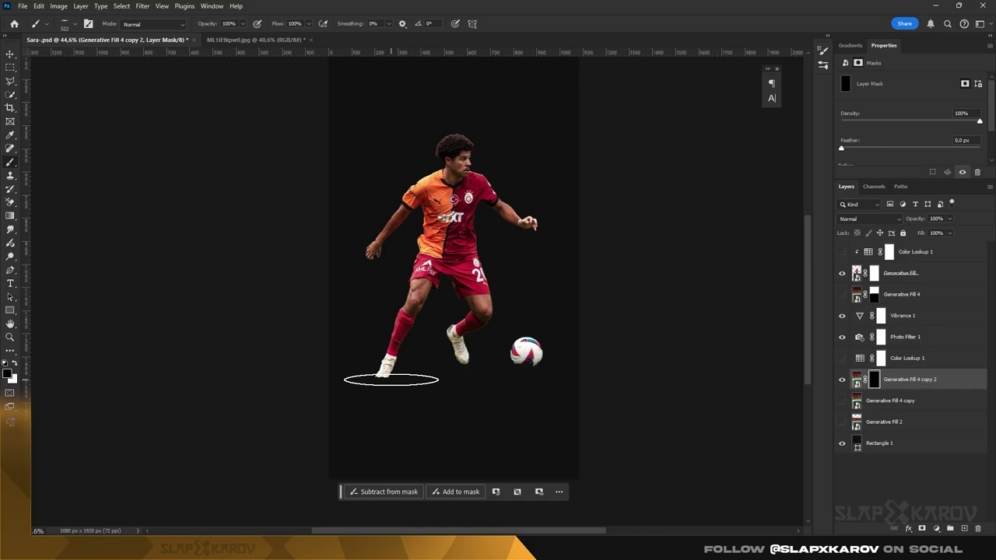
left_click_drag(454, 374, 512, 372)
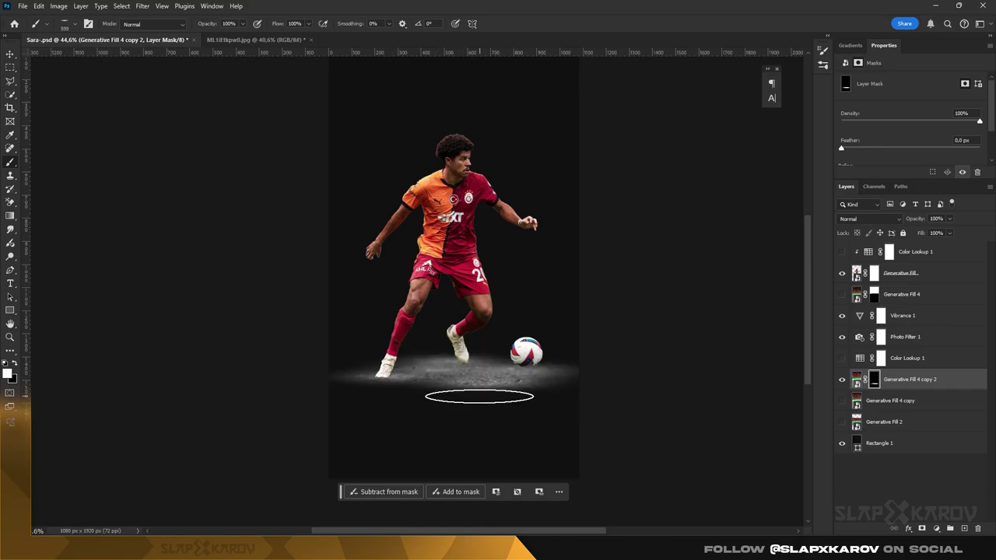
mouse_move(555, 418)
left_mouse_down()
mouse_move(485, 371)
mouse_move(418, 374)
left_mouse_up()
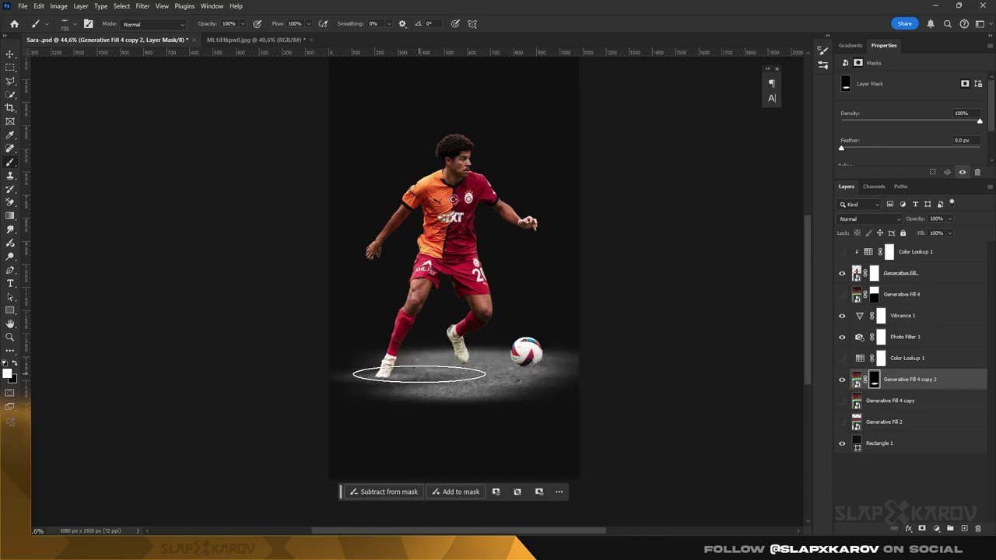
left_click_drag(492, 380, 531, 390)
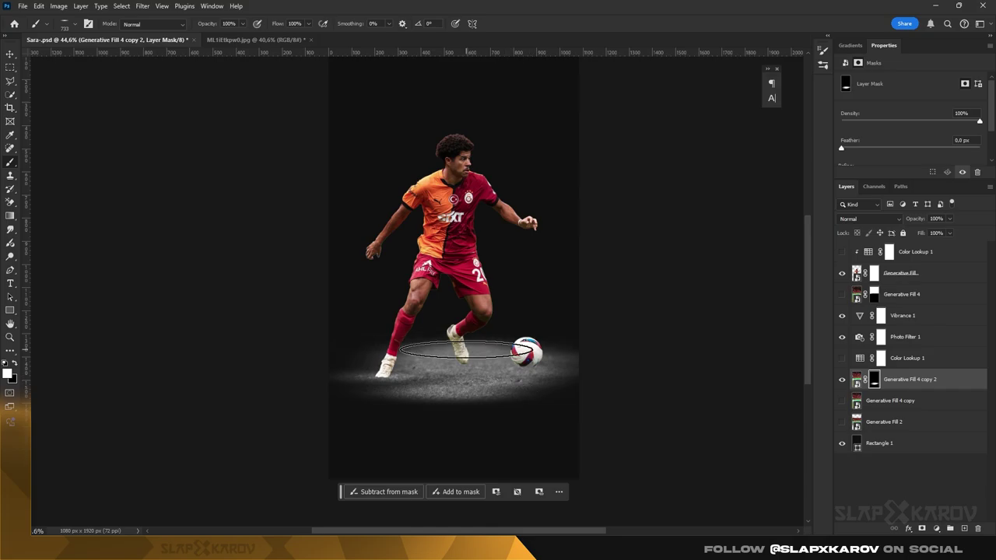
- With a larger brush, extend the glow lower and paint two horizontal streaks across the pitch
key("bracketright")
key("bracketright")
key("bracketright")
right_click(451, 402)
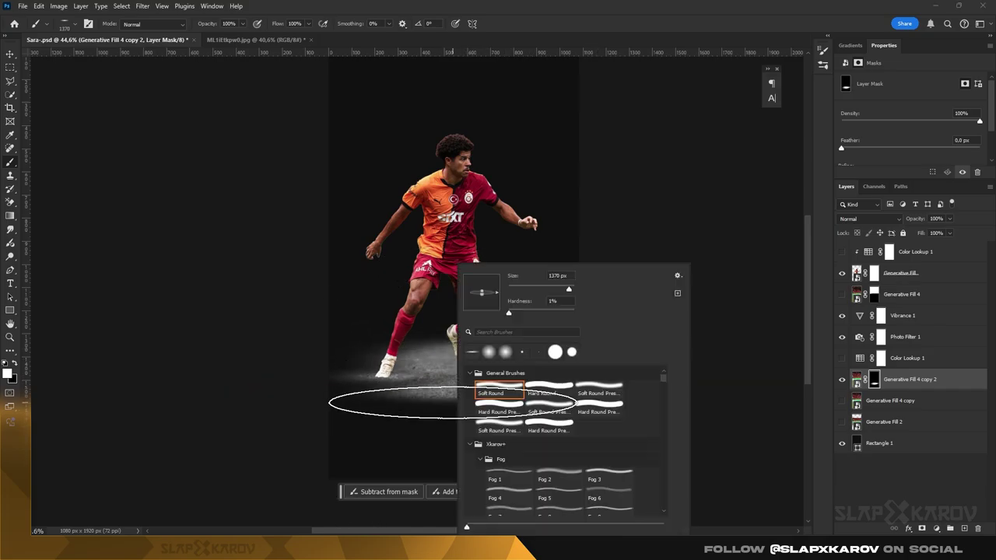
key("Escape")
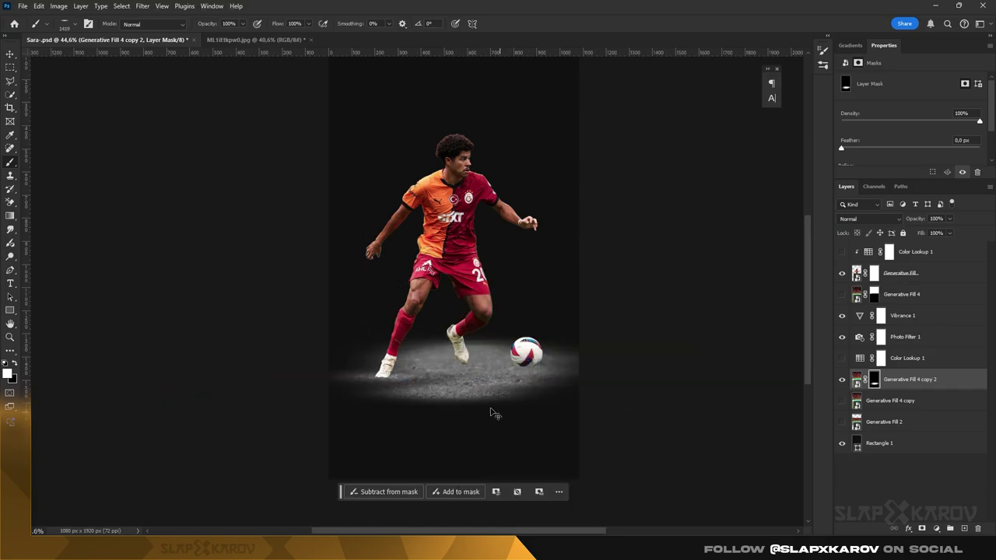
left_click_drag(493, 411, 440, 398)
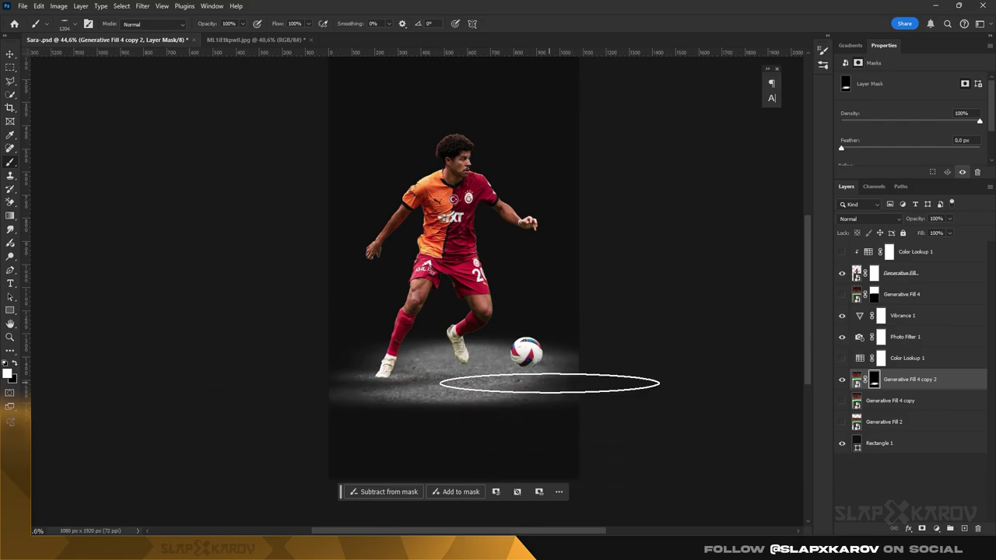
left_click(462, 420)
left_click_drag(356, 460, 691, 454)
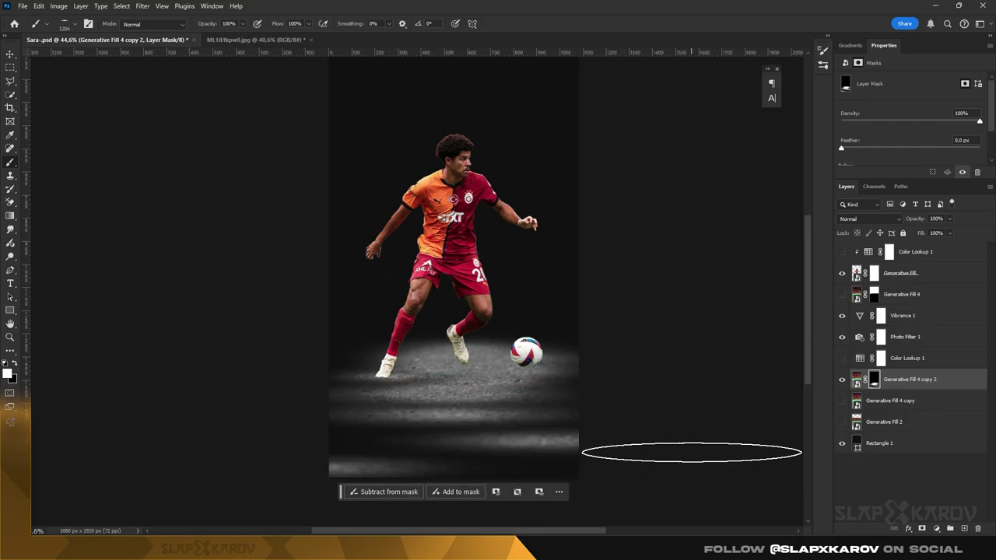
left_click_drag(291, 342, 732, 324)
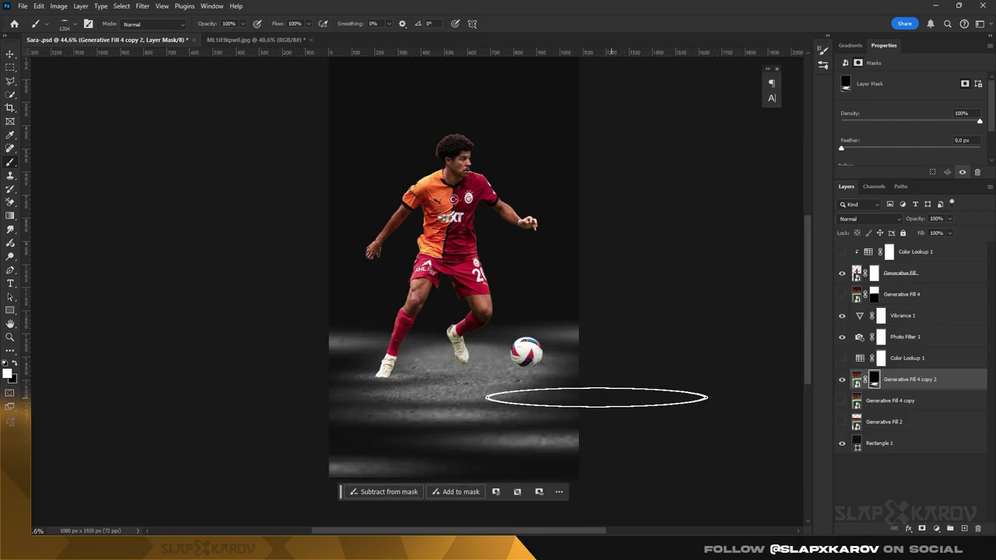
key("z")
left_click_drag(467, 168, 414, 168)
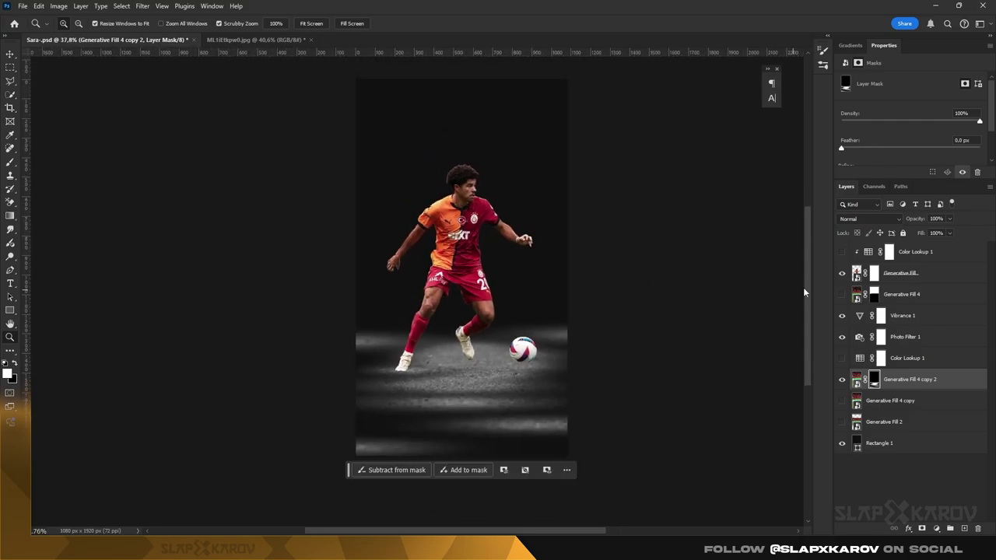
- Show the stadium layer, try a Posterize adjustment above it, then delete it
left_click(842, 294)
left_click(879, 299)
left_click(868, 219)
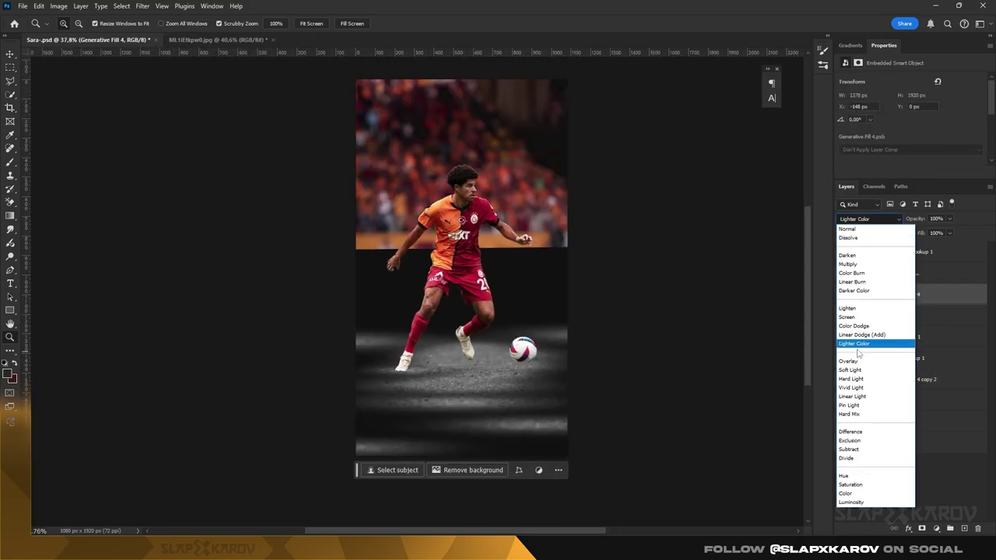
left_click(918, 295)
left_click(934, 530)
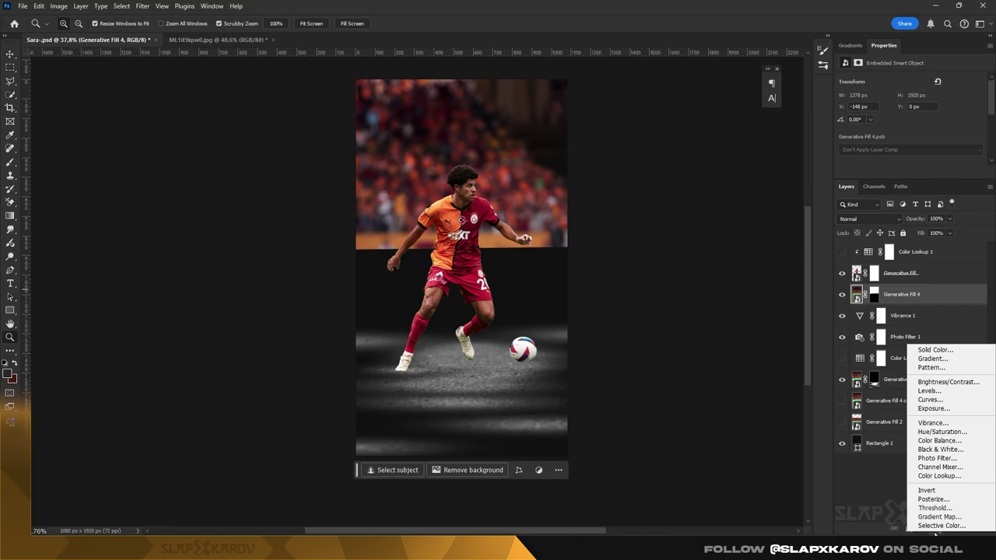
left_click(951, 499)
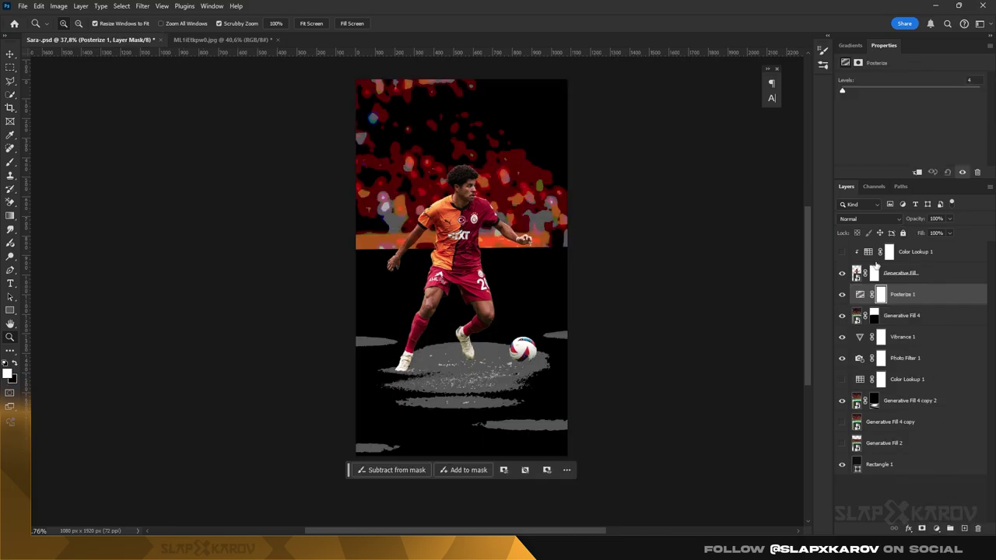
left_click_drag(845, 91, 848, 92)
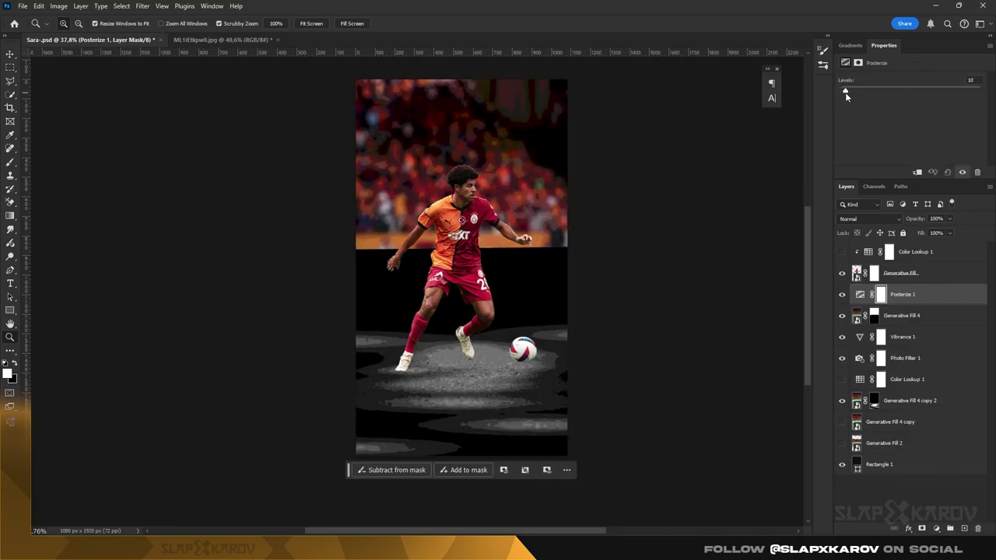
key("Delete")
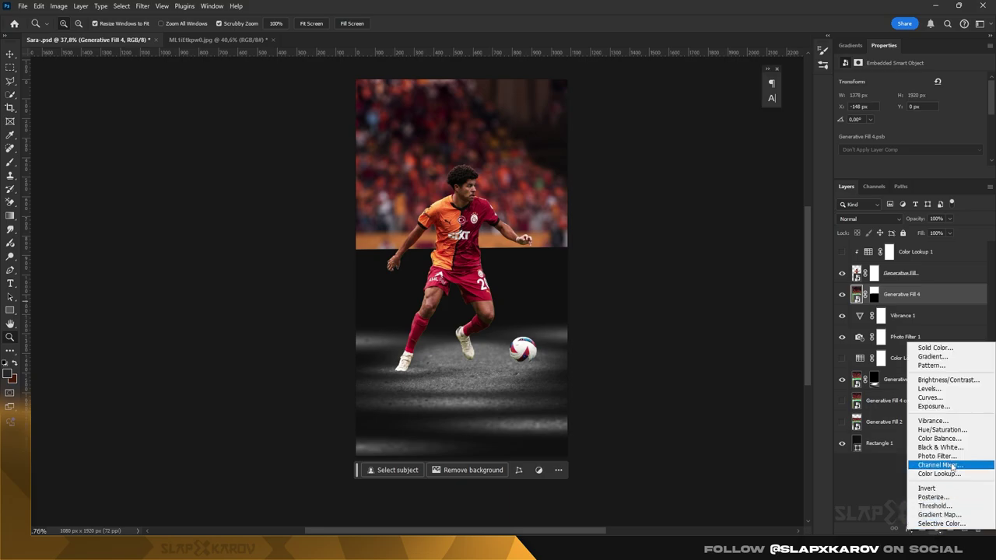
- Try a Threshold adjustment clipped to the stadium layer, then delete it
left_click(950, 508)
mouse_move(907, 137)
left_mouse_down()
mouse_move(850, 138)
mouse_move(919, 150)
left_mouse_up()
right_click(906, 294)
left_click(902, 277)
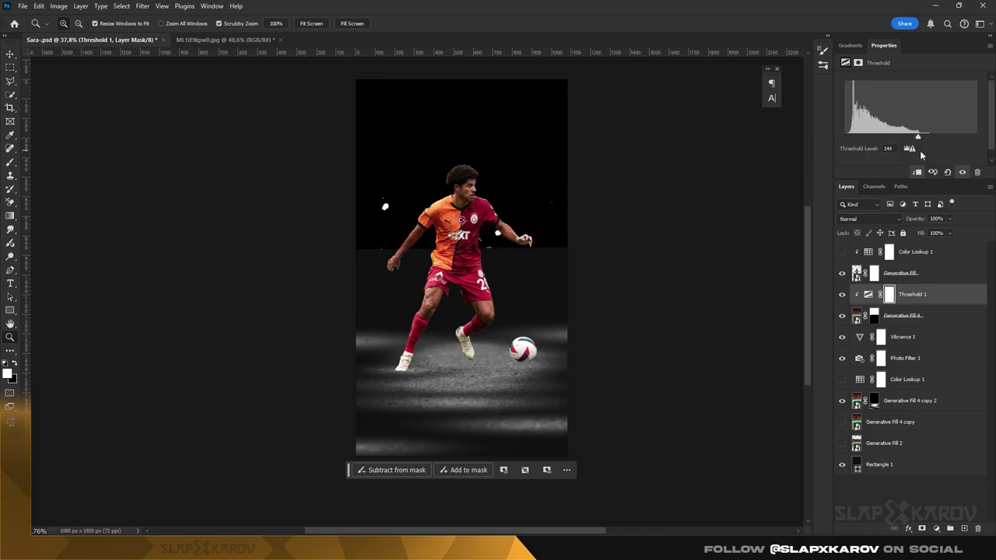
key("Delete")
- Add a Posterize adjustment with higher levels, clipped to the stadium layer
left_click(933, 528)
left_click(903, 451)
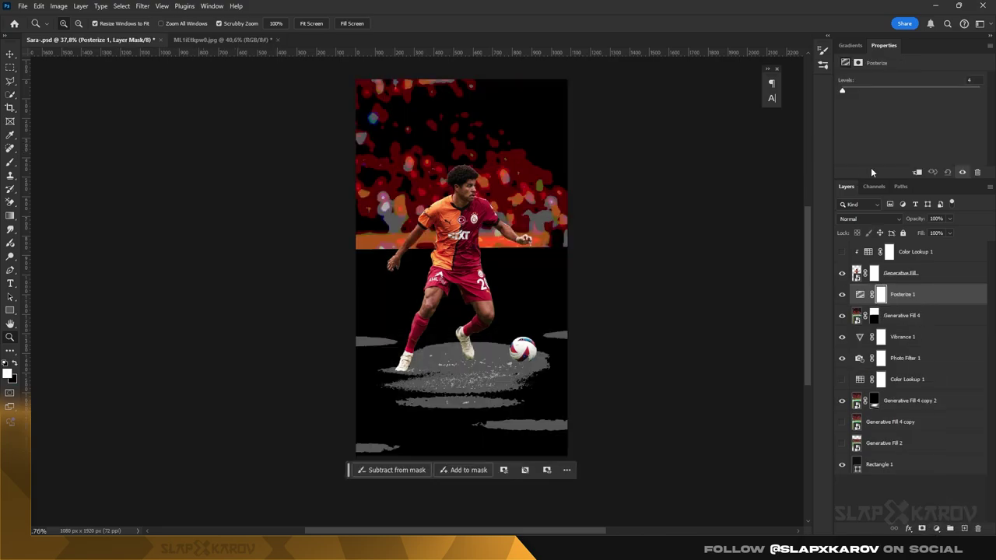
left_click_drag(839, 91, 866, 92)
right_click(928, 304)
left_click(915, 278)
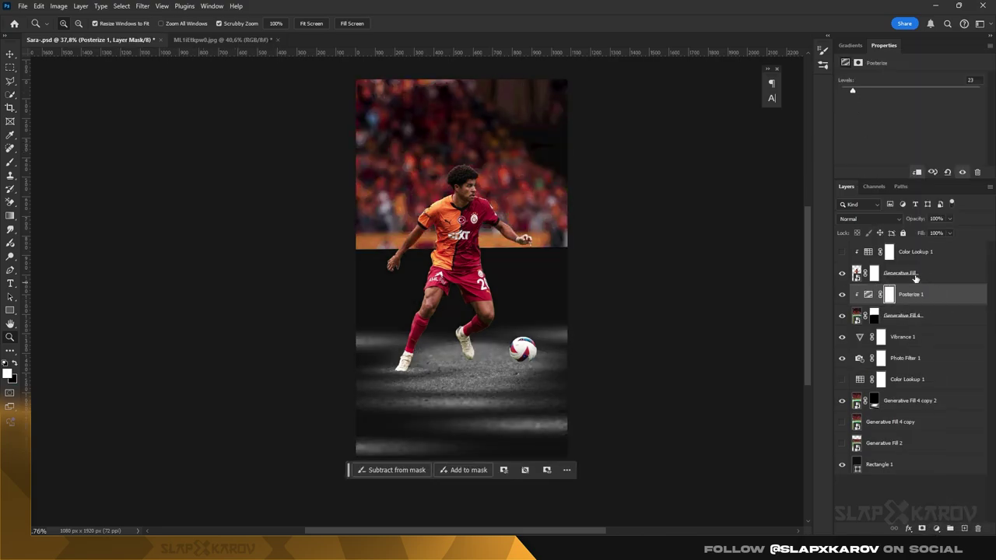
- Set the stadium layer to Color Dodge and ready a Soft Round brush on its mask
left_click(902, 320)
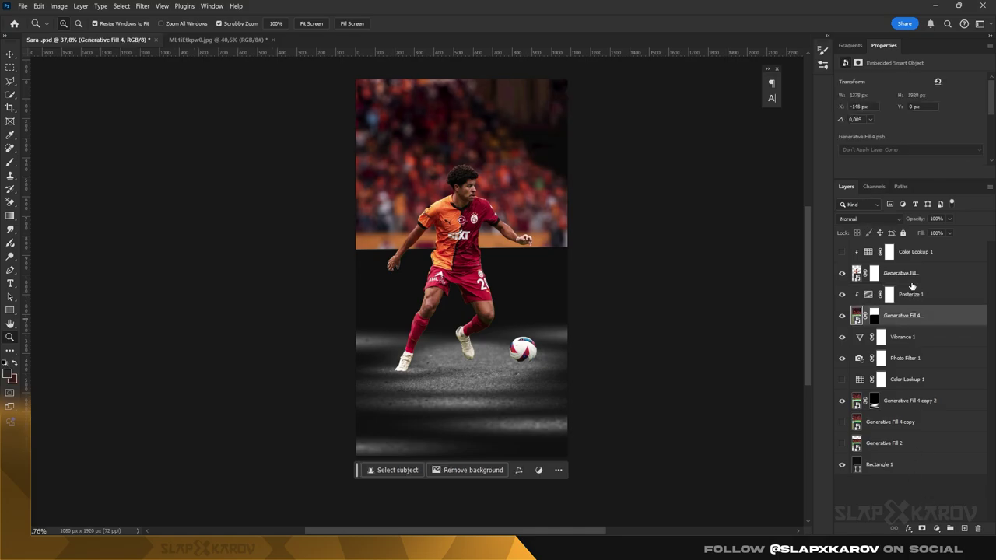
left_click(863, 219)
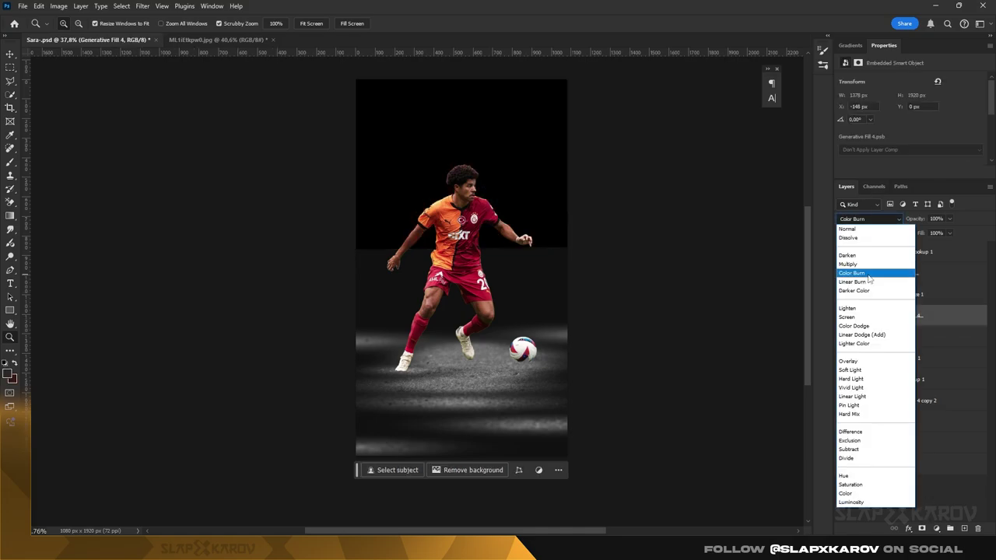
left_click(876, 326)
left_click(873, 315)
key("b")
right_click(416, 263)
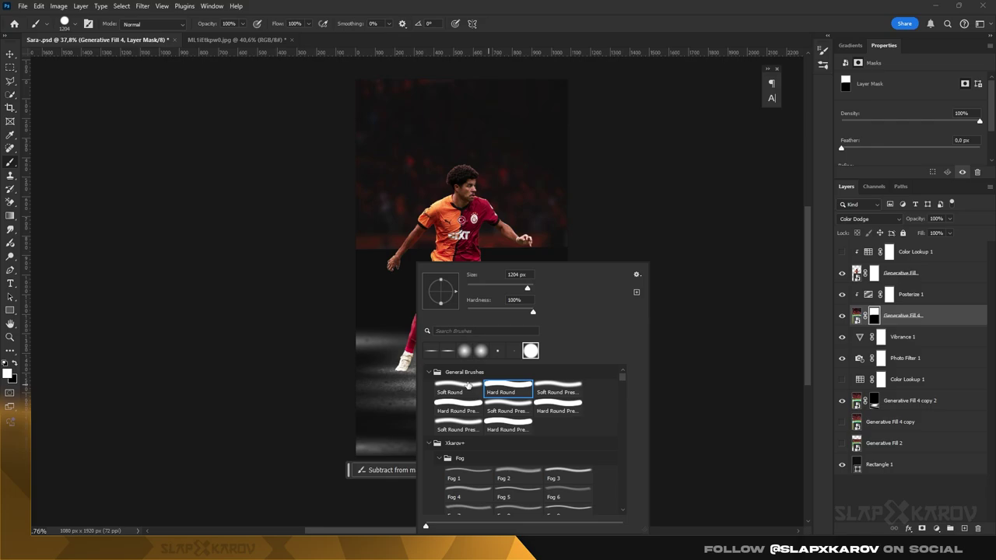
double_click(467, 385)
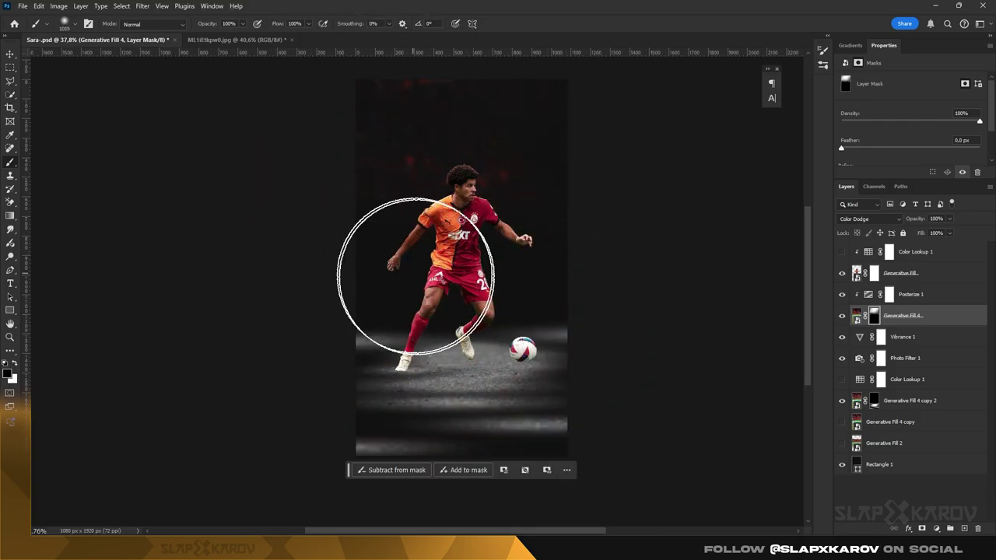
key("z")
left_click(477, 313)
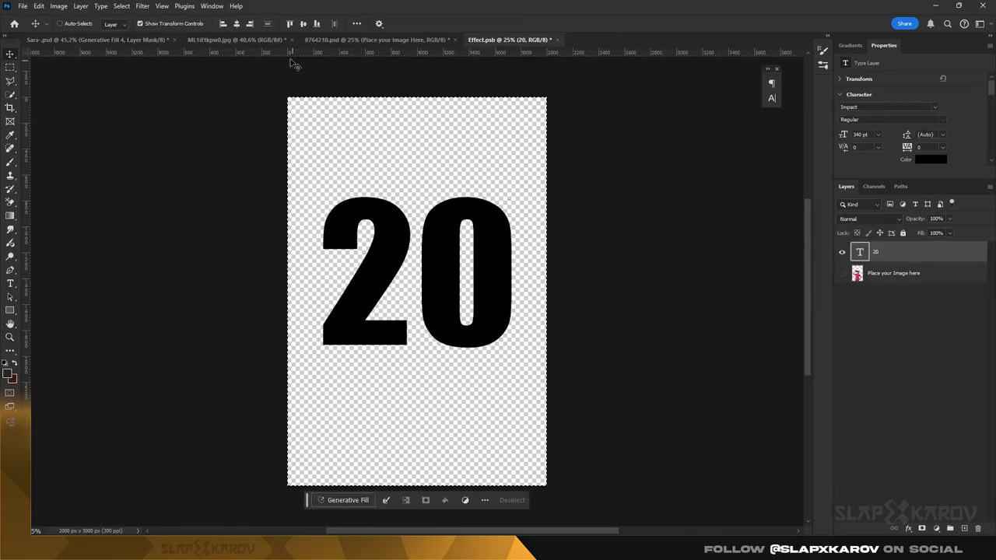
- Centre the 20 vertically, save Effect.psb, and return to the Sara.psd poster
left_click(303, 24)
key("m")
key("ctrl+s")
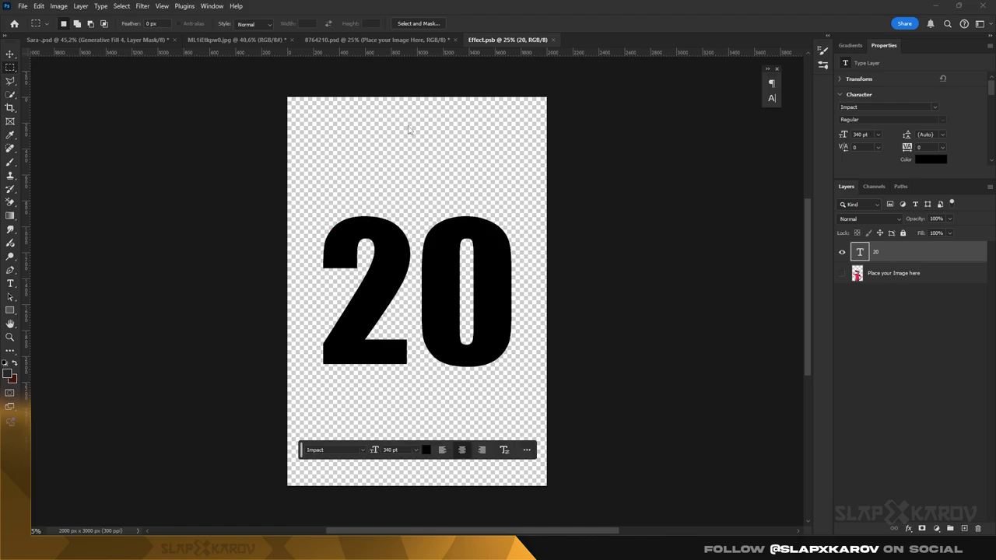
left_click(878, 295)
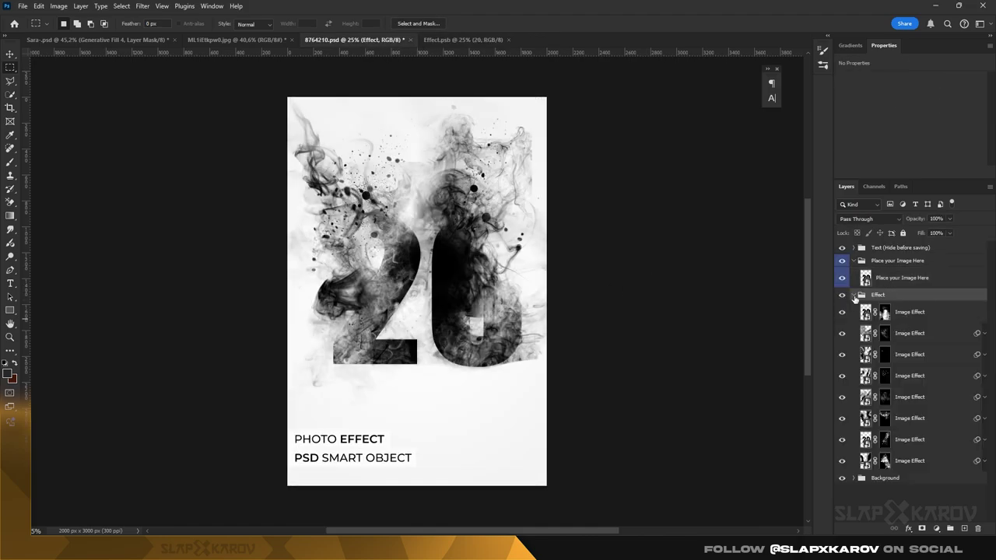
left_click(854, 295)
left_click(95, 41)
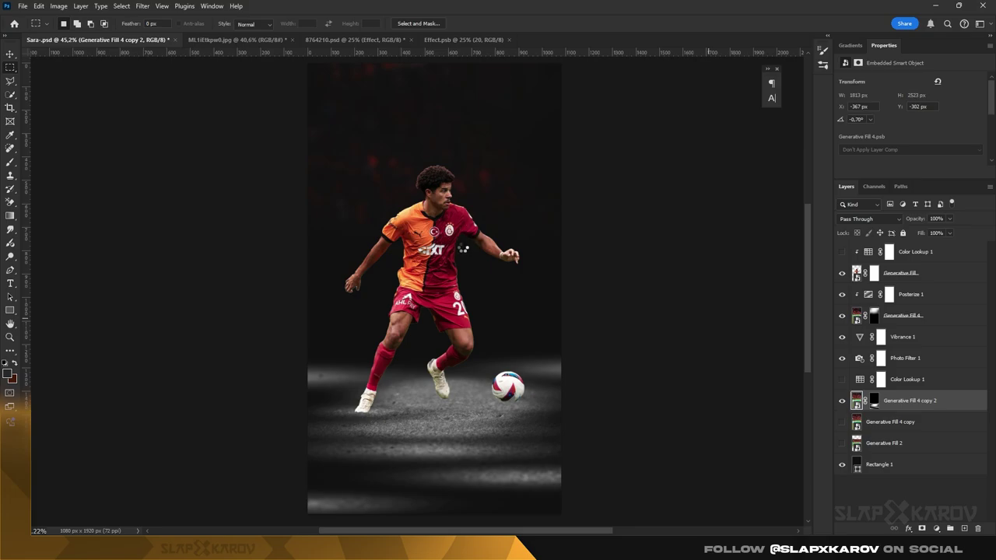
- Paste the Effect group into the poster, scale it to about 54%, and move it up
key("ctrl+v")
key("ctrl+t")
left_click_drag(567, 504, 510, 335)
left_click_drag(432, 226, 430, 181)
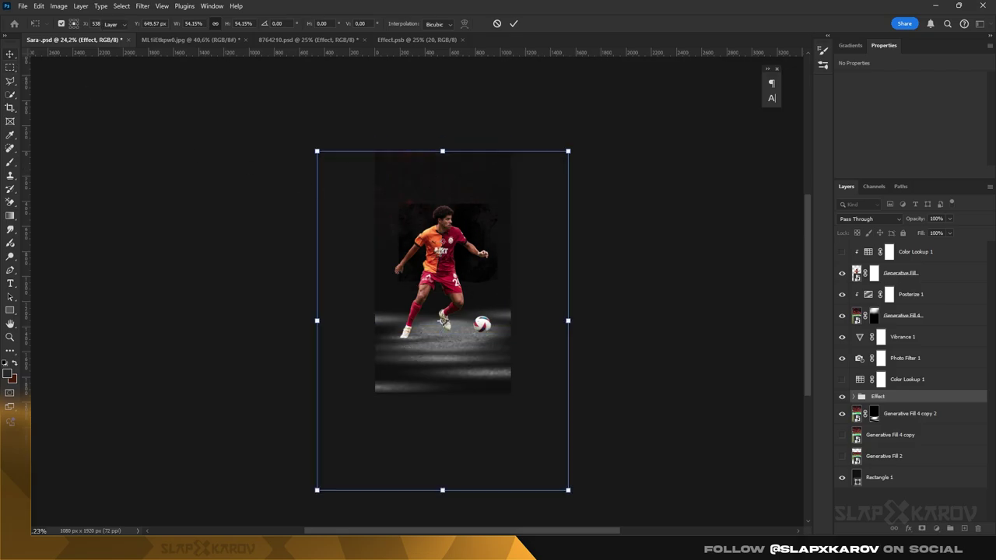
scroll(482, 240, "up", 3)
key("ctrl+t")
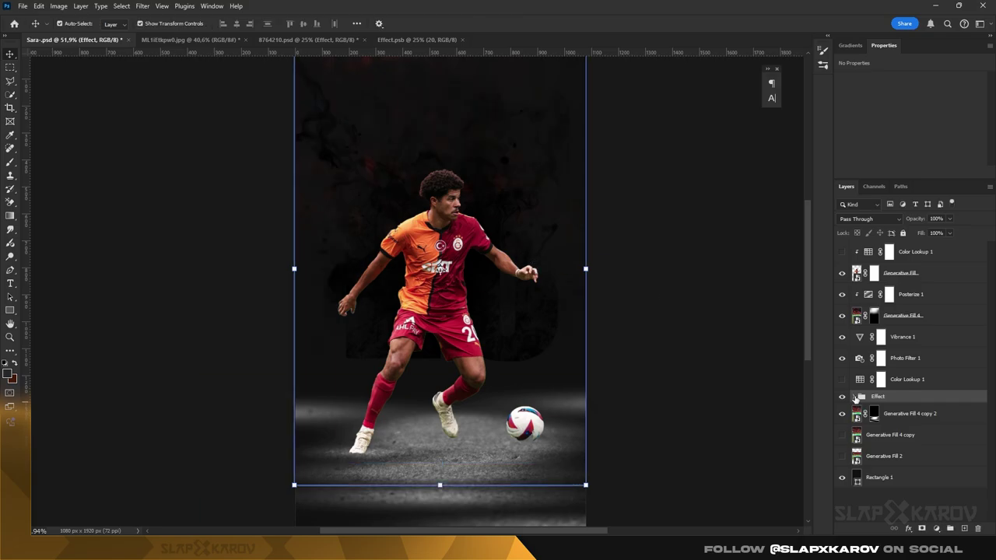
- Recolour the 20 inside its smart object to orange f28f25
left_click(961, 433)
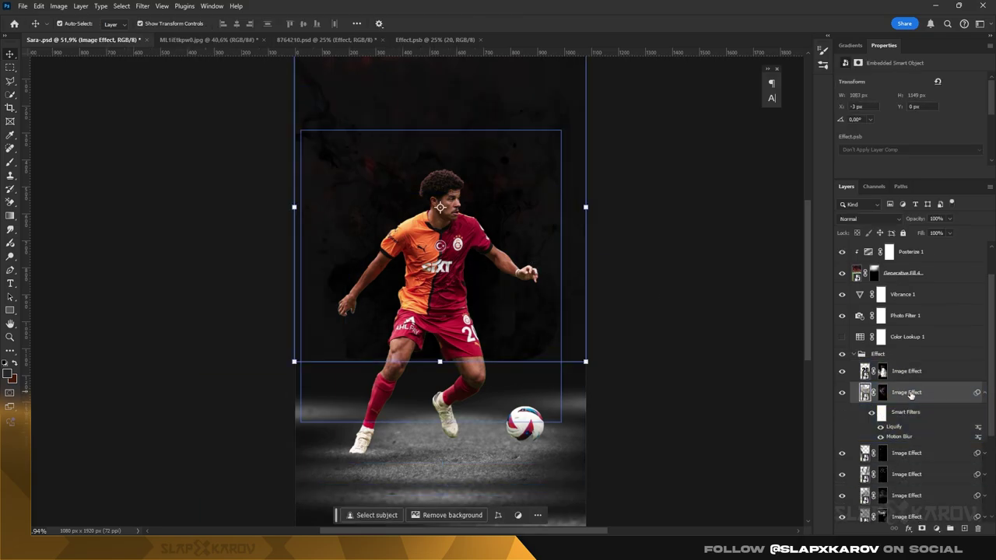
double_click(863, 393)
double_click(862, 253)
key("i")
left_click(10, 376)
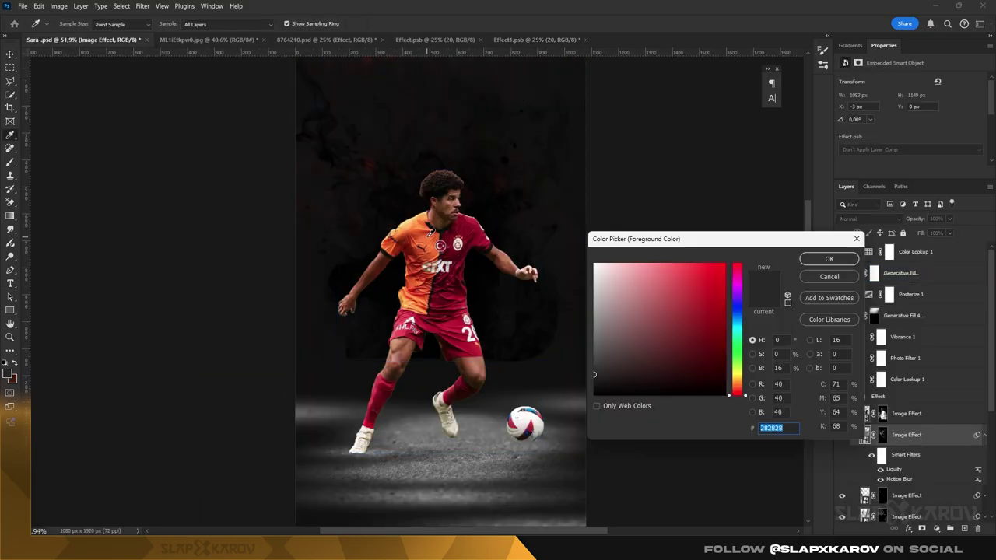
left_click(467, 256)
left_click(397, 249)
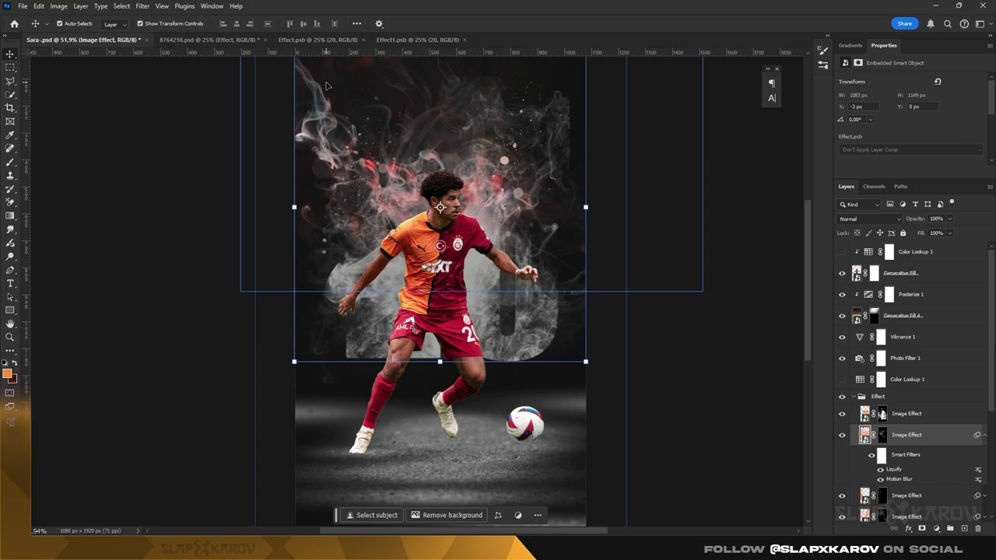
- Close the stadium photo without saving and select the bottom smoke layer's mask
left_click(233, 39)
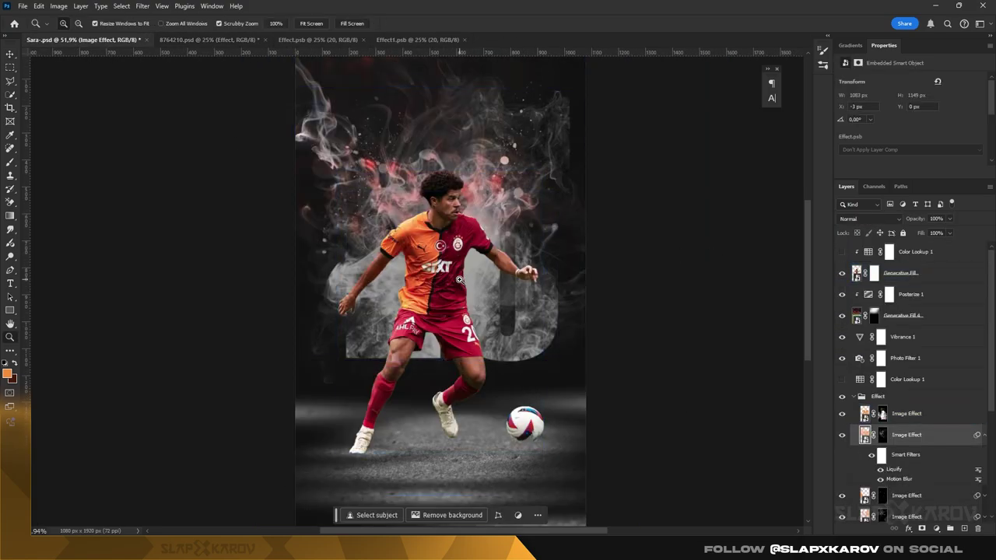
scroll(460, 280, "up", 2)
scroll(930, 410, "down", 2)
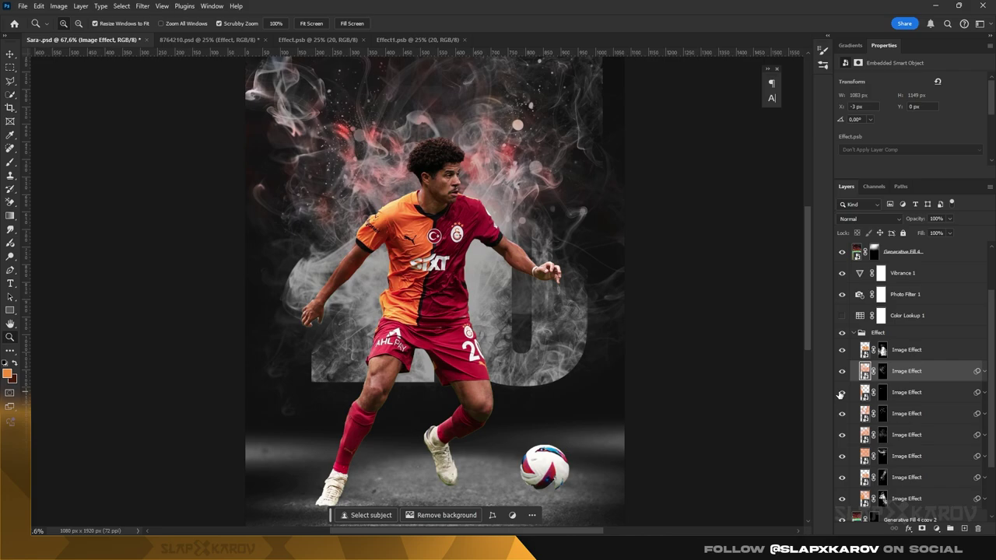
scroll(840, 395, "down", 2)
left_click(882, 425)
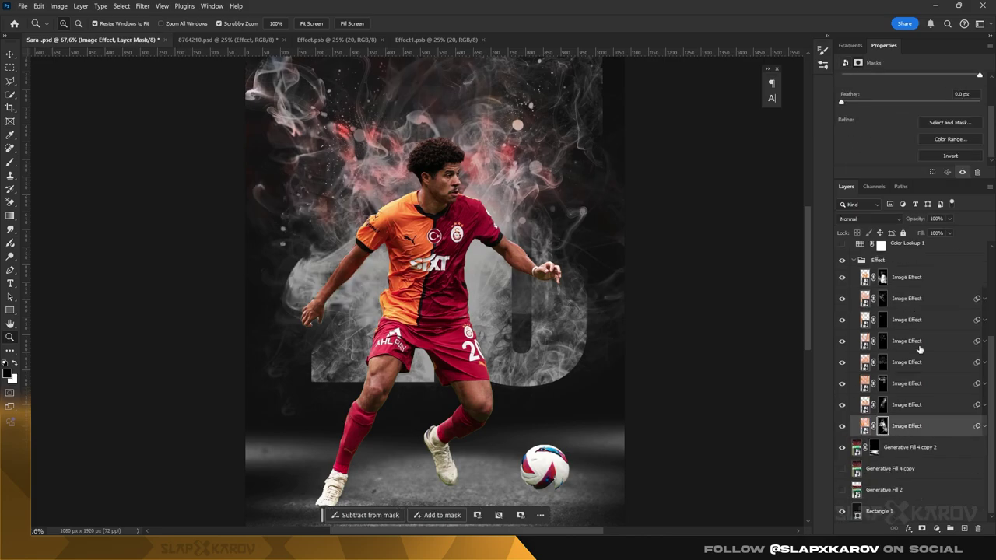
- Paint white on the top smoke layer's mask to reveal the large 20 behind the player
left_click(983, 426)
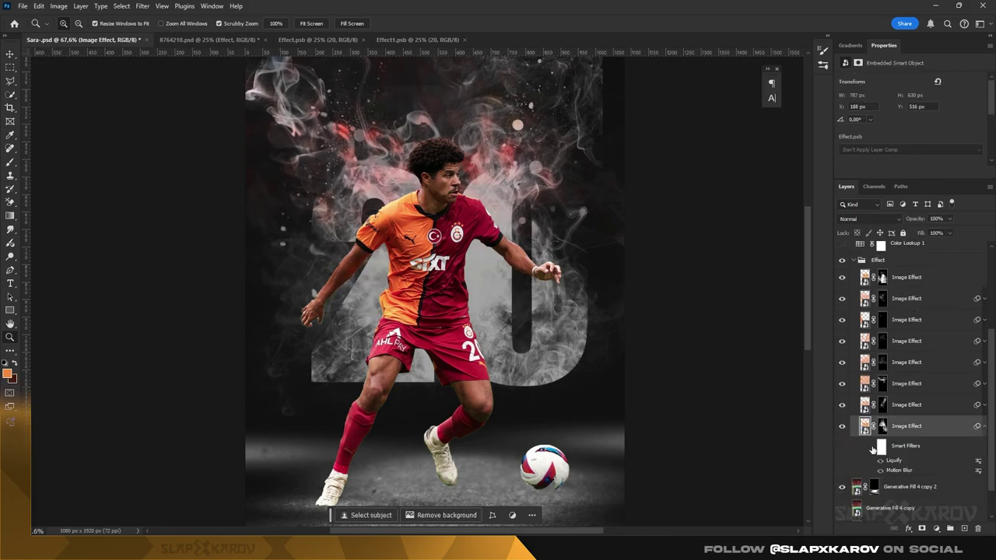
left_click(860, 259)
left_click(452, 245)
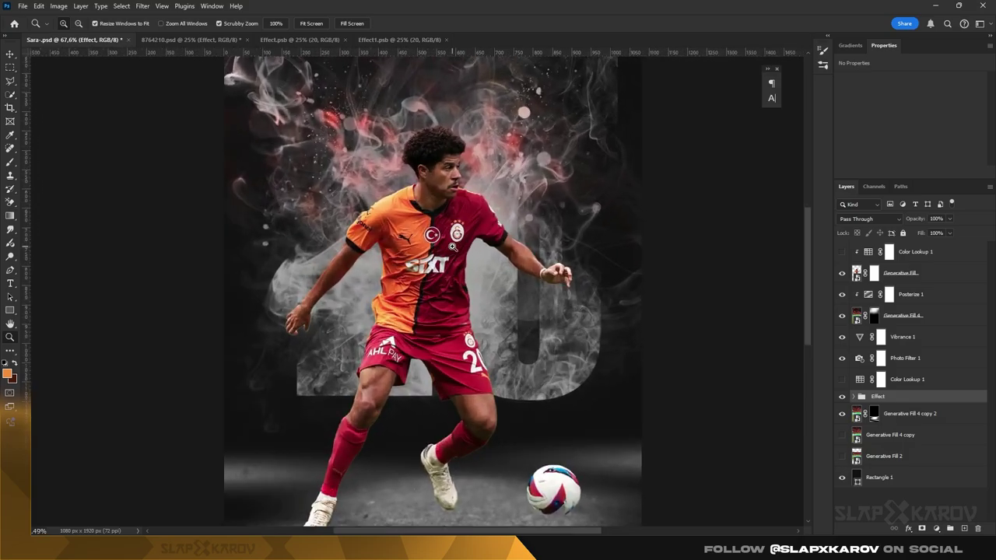
scroll(928, 464, "down", 3)
left_click(881, 285)
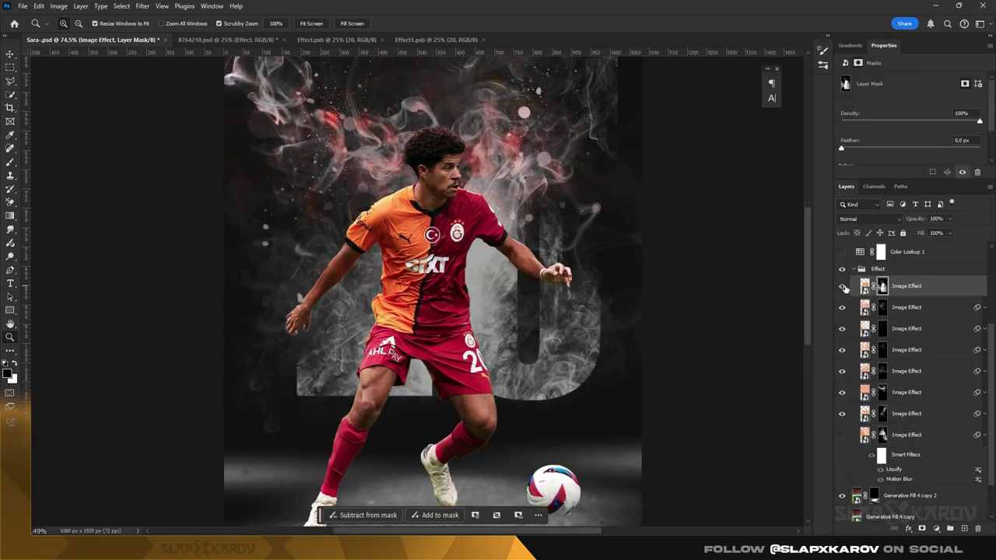
left_click(10, 161)
right_click(378, 246)
key("Escape")
key("x")
mouse_move(345, 180)
left_mouse_down()
mouse_move(394, 177)
mouse_move(415, 270)
left_mouse_up()
- Show the sixth smoke layer and paint its and the seventh layer's masks to make the 20 glow
right_click(385, 226)
left_click(864, 307)
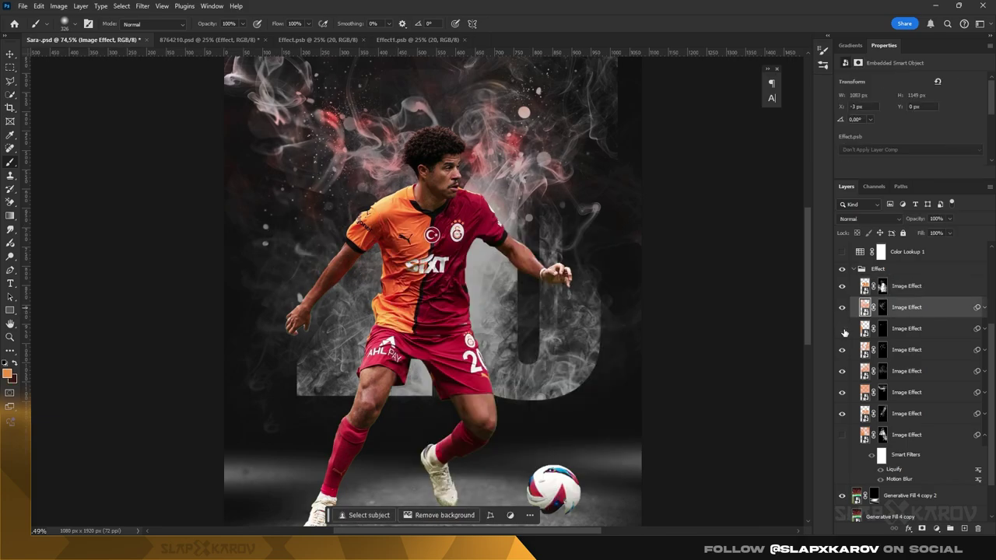
left_click(848, 371)
left_click(848, 392)
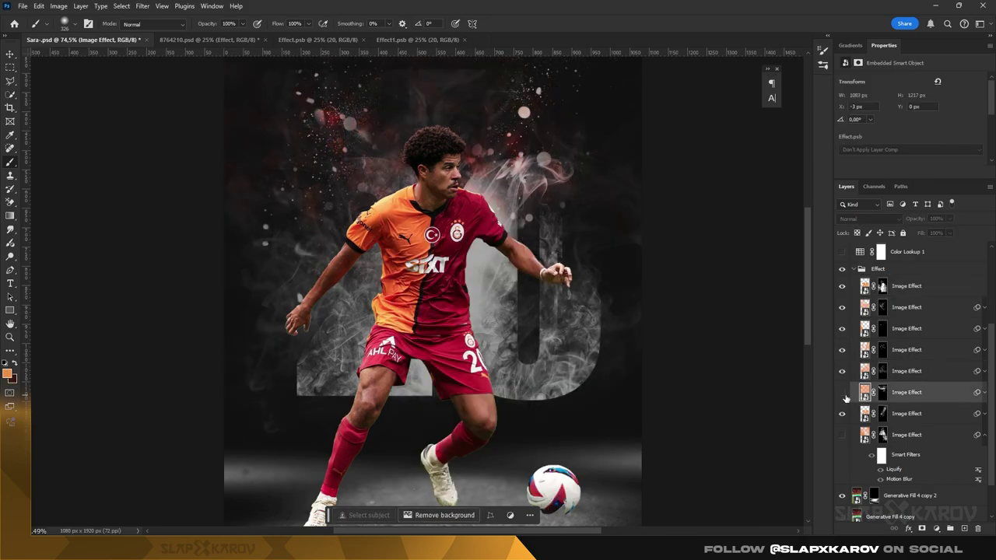
left_click(841, 392)
left_click(882, 392)
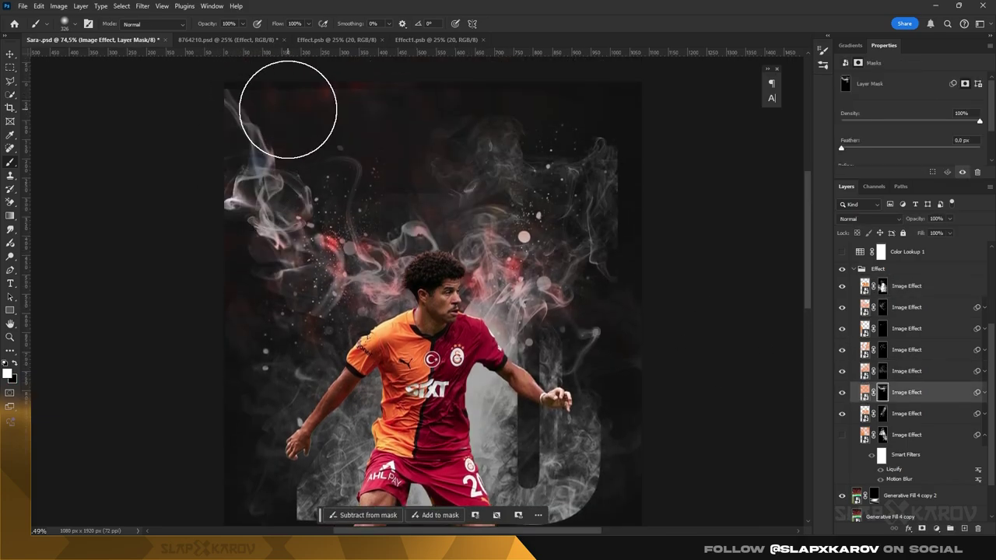
scroll(506, 82, "down", 1)
left_click_drag(319, 265, 240, 121)
scroll(643, 179, "down", 2)
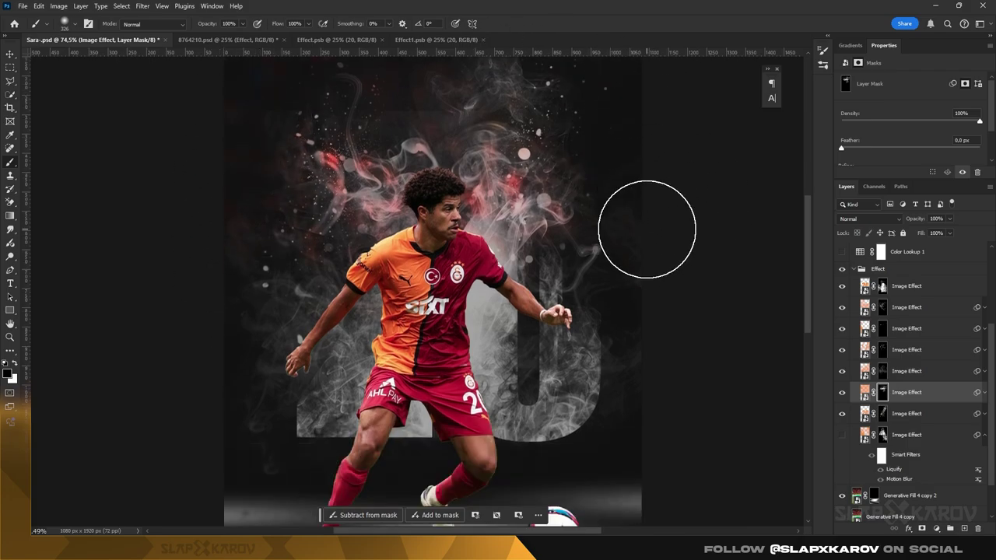
left_click(881, 413)
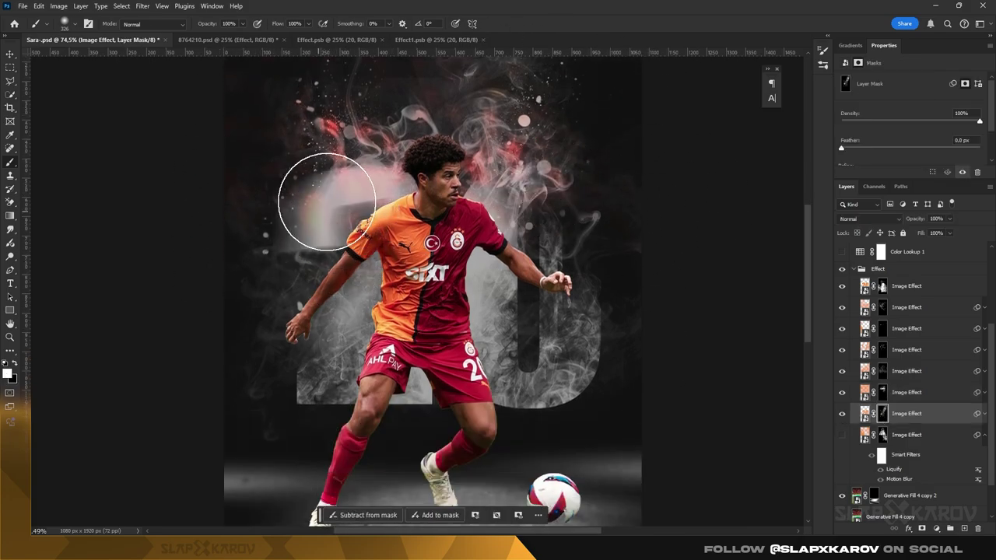
mouse_move(337, 248)
left_mouse_down()
mouse_move(344, 204)
mouse_move(537, 192)
left_mouse_up()
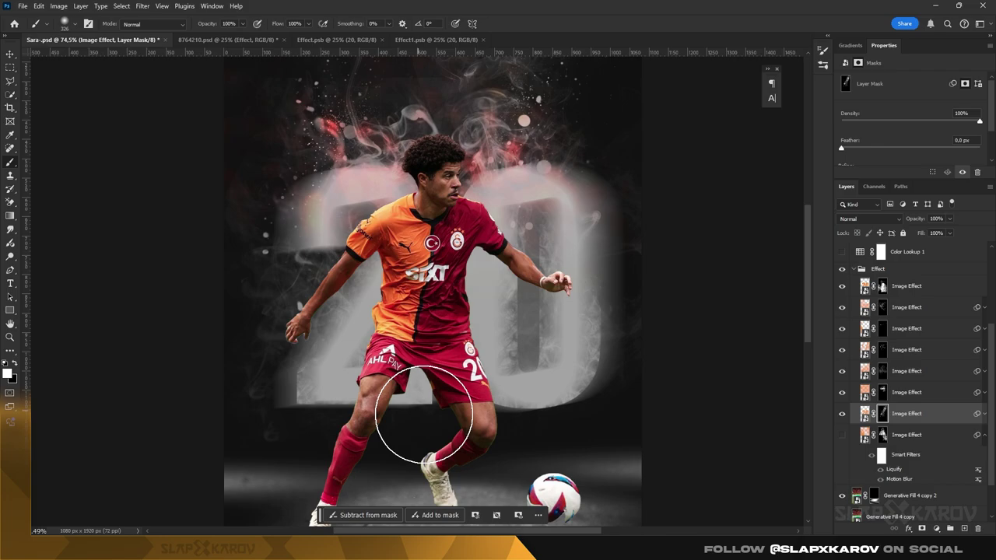
- Delete the eighth smoke layer and select the fourth and bottom smoke layers
key("z")
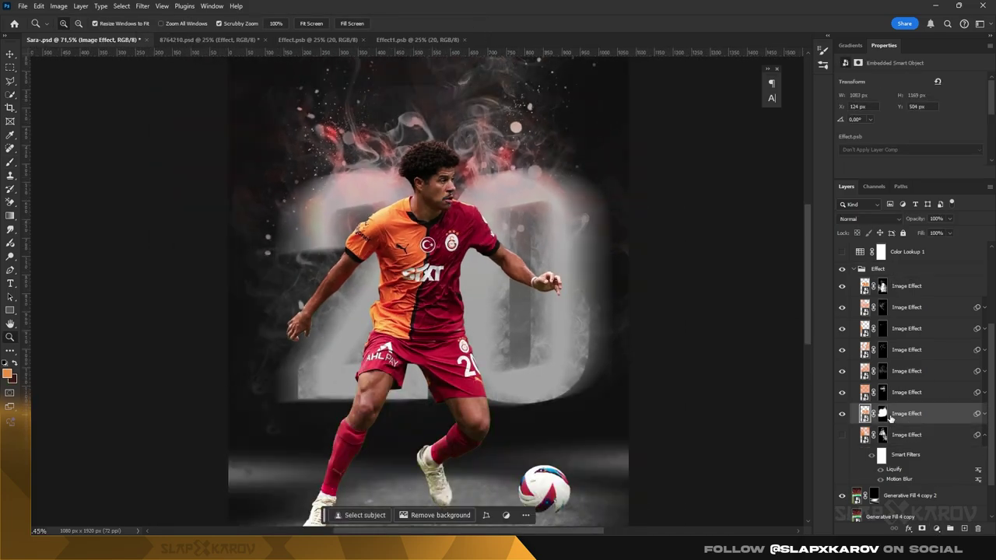
left_click(907, 435)
left_click(842, 434)
key("Delete")
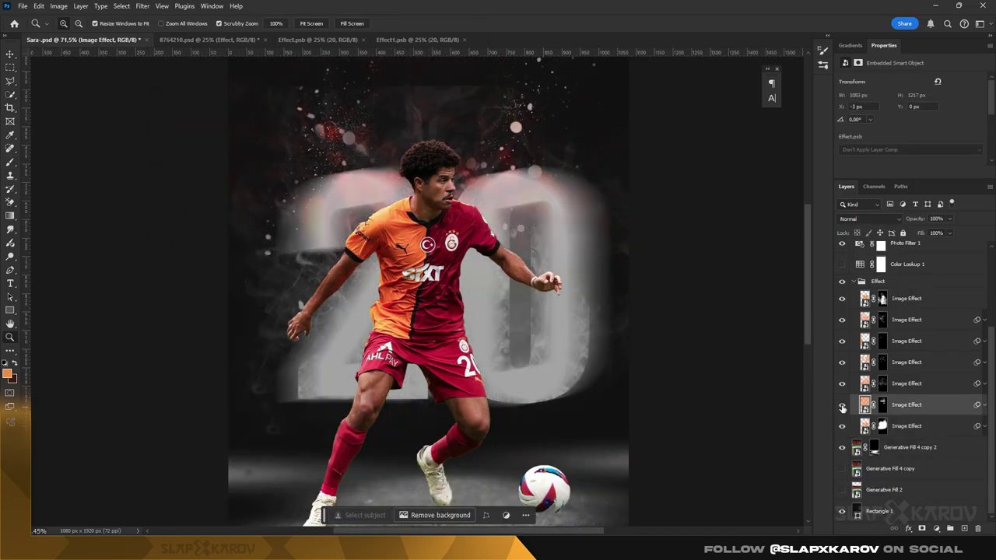
key("b")
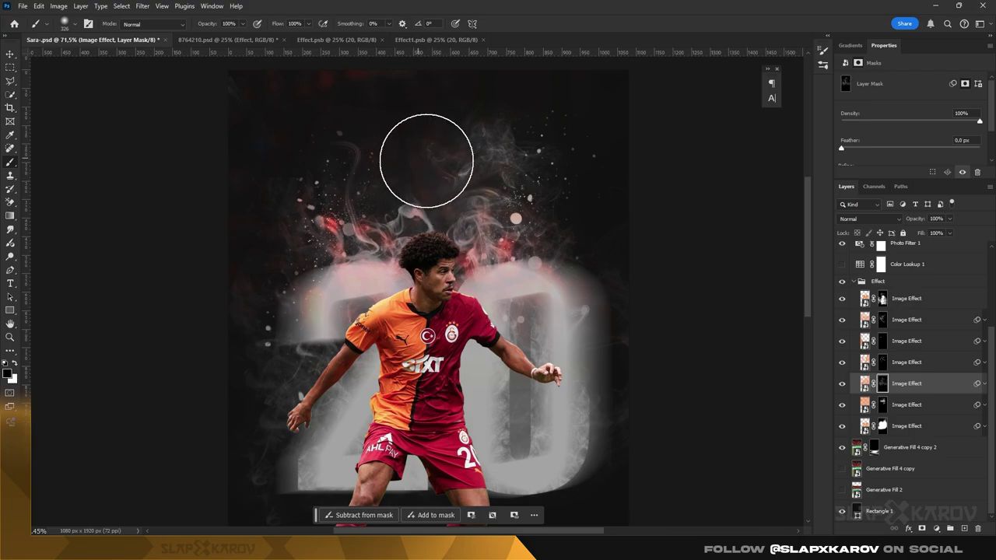
left_click(844, 364)
left_click(845, 426)
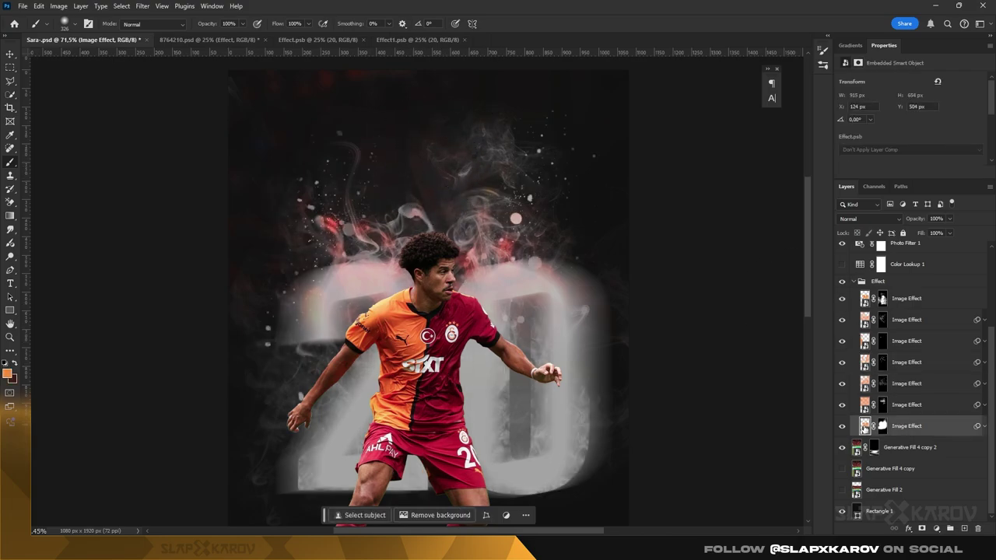
- Add an orange Solid Color fill clipped to a smoke layer
key("z")
left_click(936, 528)
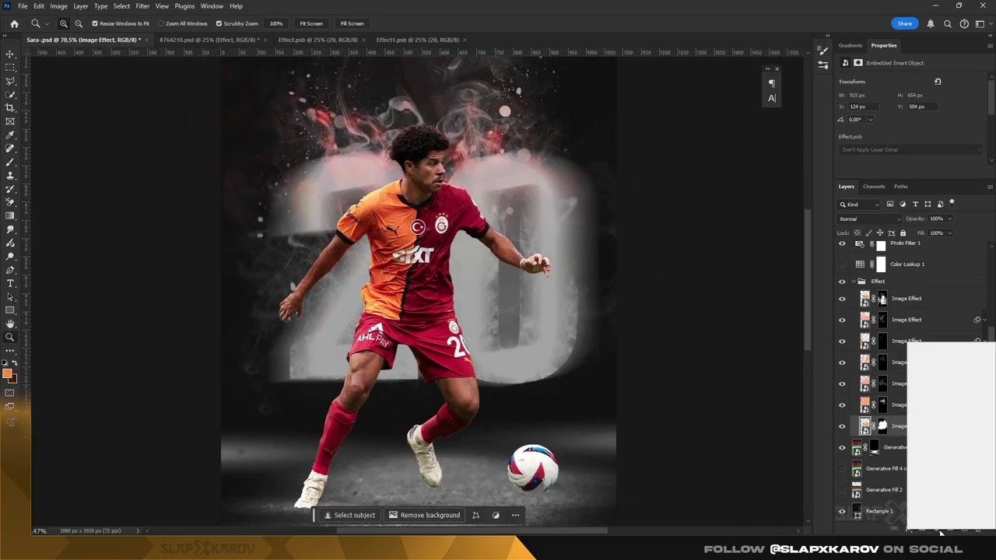
left_click(930, 351)
left_click(826, 256)
right_click(918, 426)
left_click(926, 270)
left_click(881, 447)
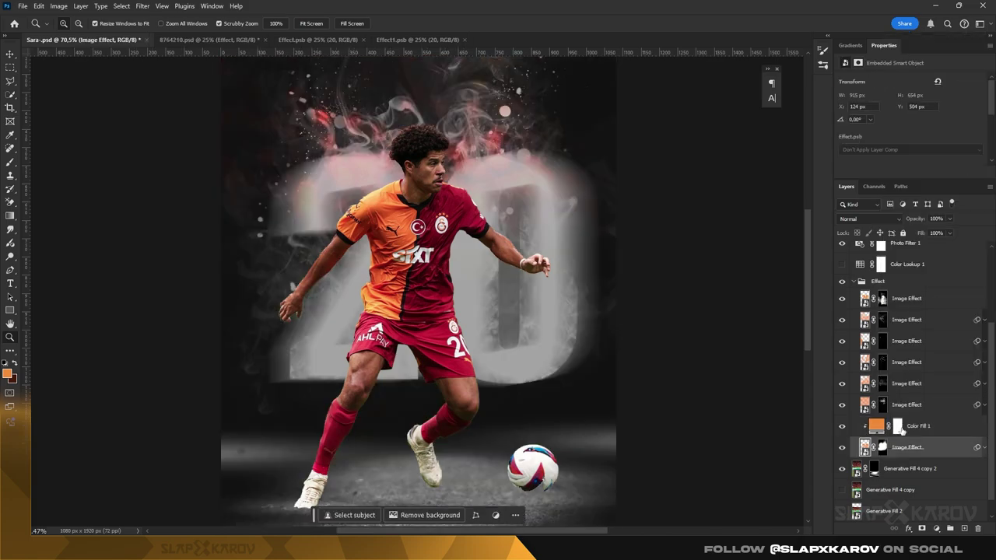
left_click(877, 426)
left_click(883, 448)
- Add another orange Solid Color fill above the Effect group and toggle its visibility
left_click(902, 298)
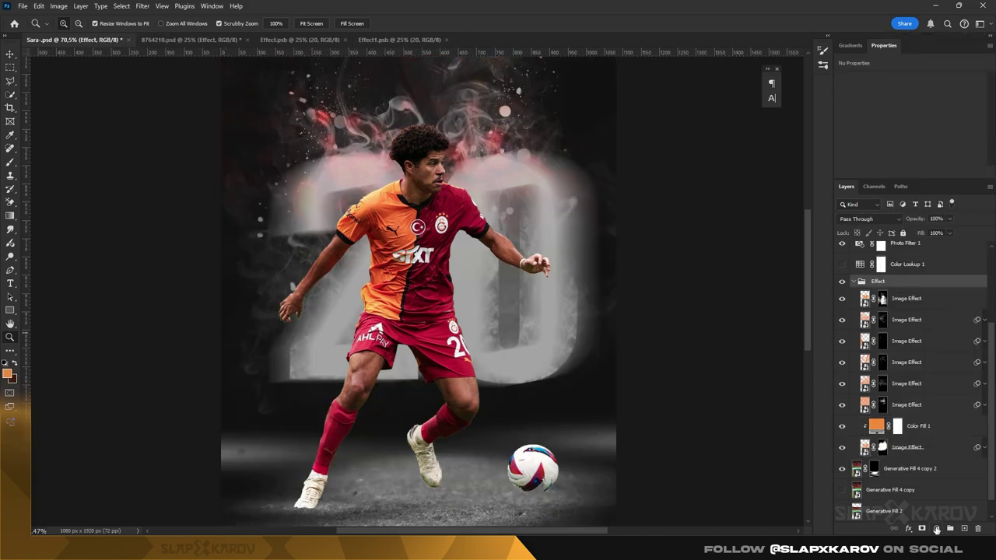
left_click(936, 528)
left_click(929, 352)
left_click(816, 258)
left_click(852, 302)
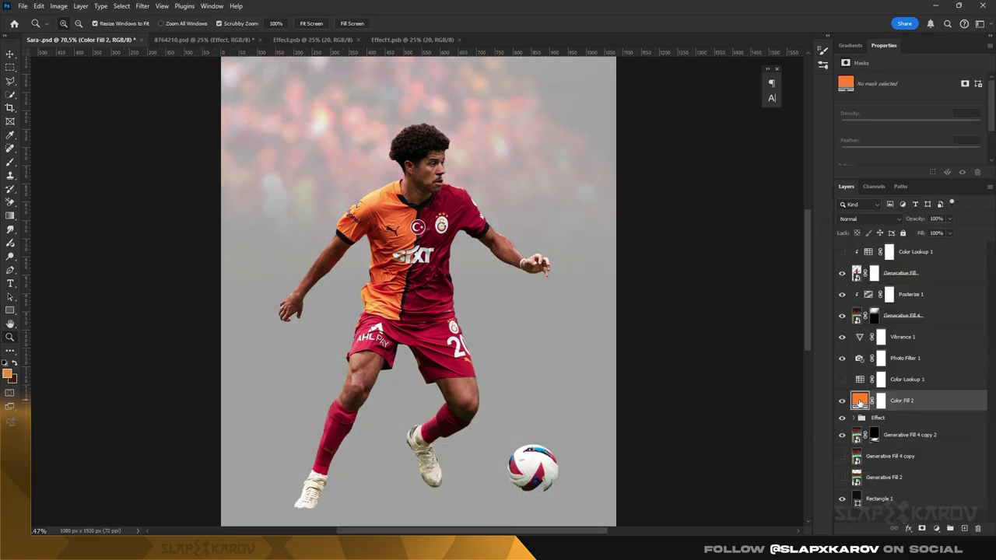
left_click(842, 401)
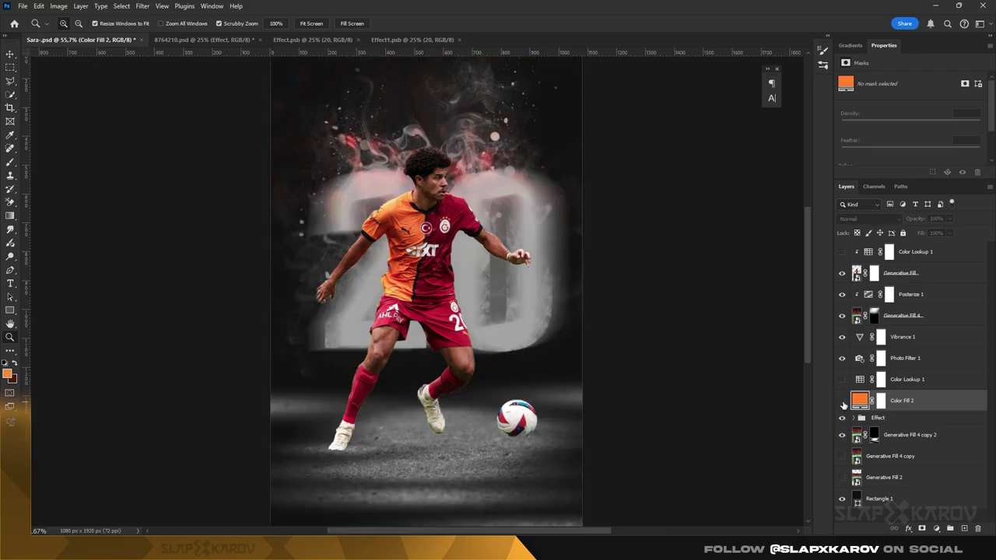
left_click(841, 401)
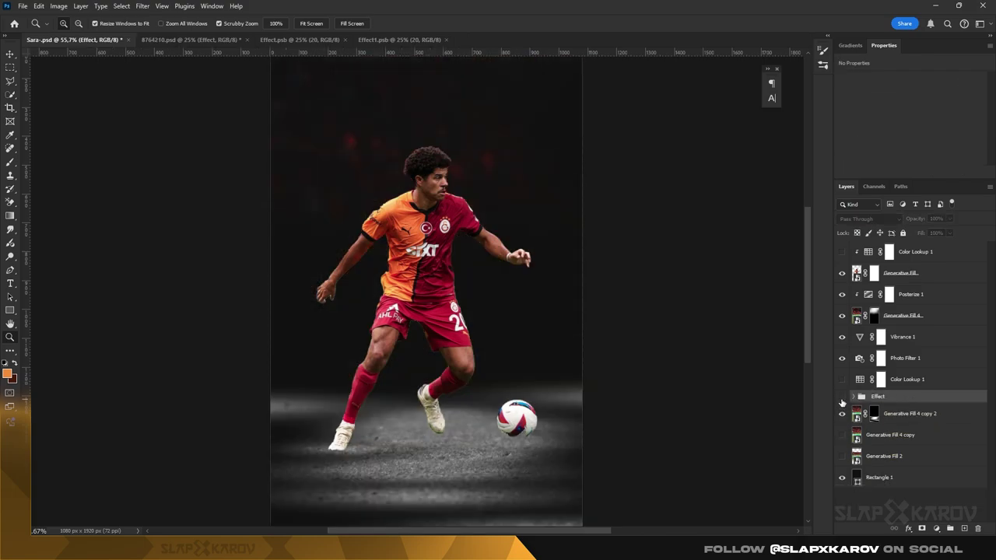
left_click(427, 241)
scroll(427, 241, "down", 3)
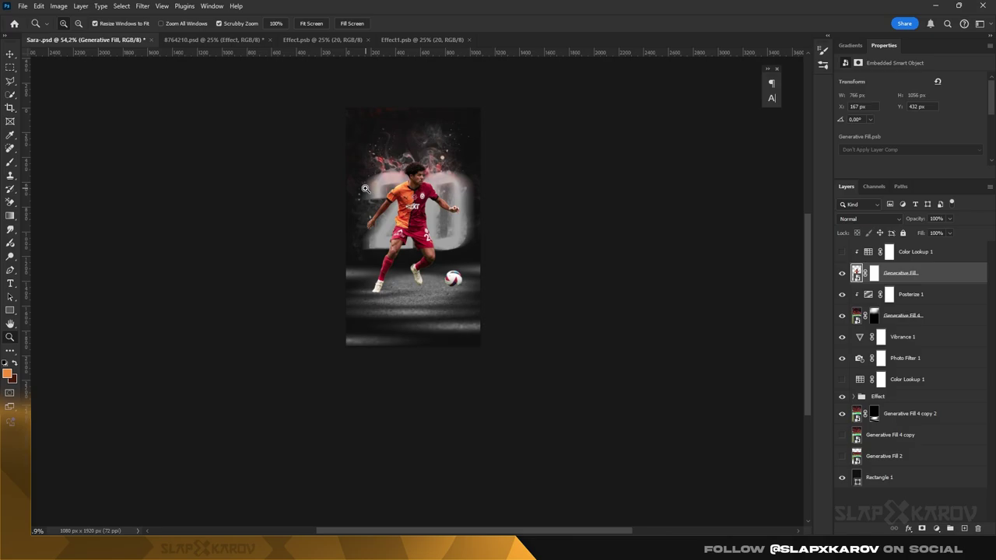
scroll(424, 238, "up", 2)
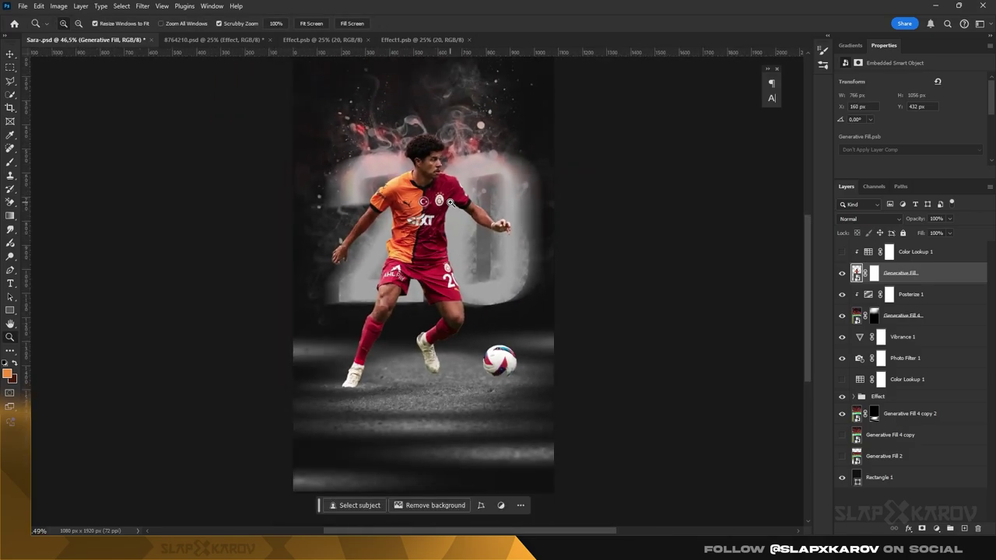
- Give the second Image Effect layer a white Color Overlay layer style
left_click(850, 329)
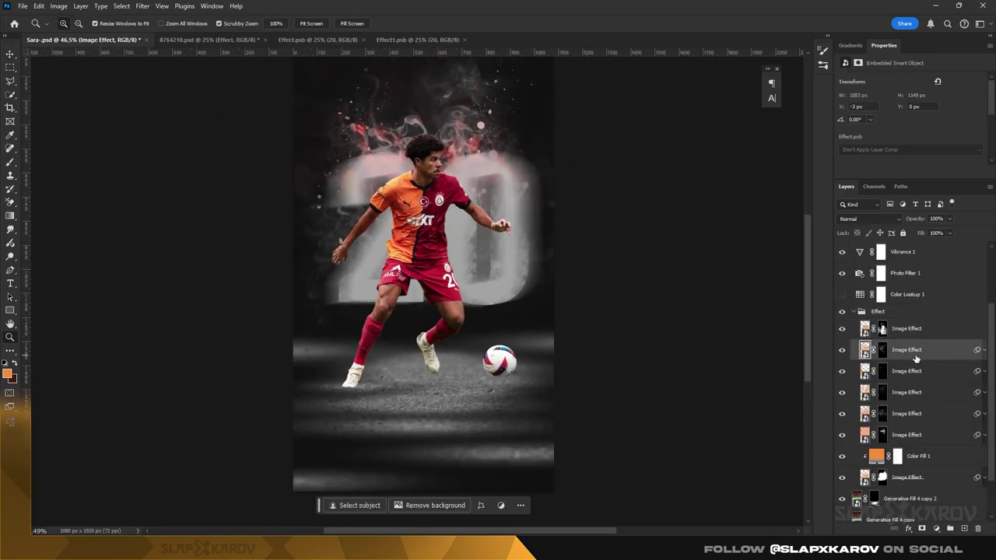
left_click(983, 350)
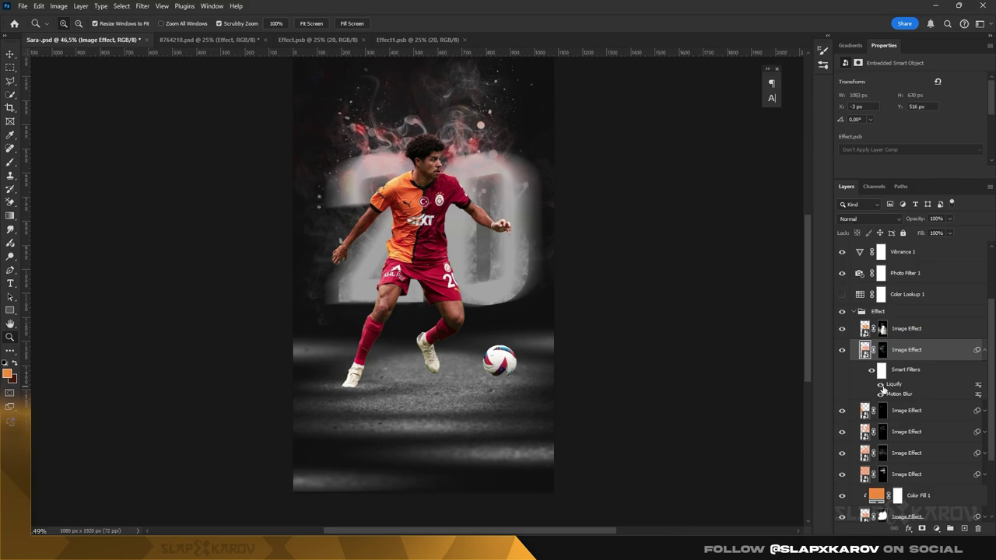
double_click(947, 354)
left_click(620, 330)
left_click(836, 229)
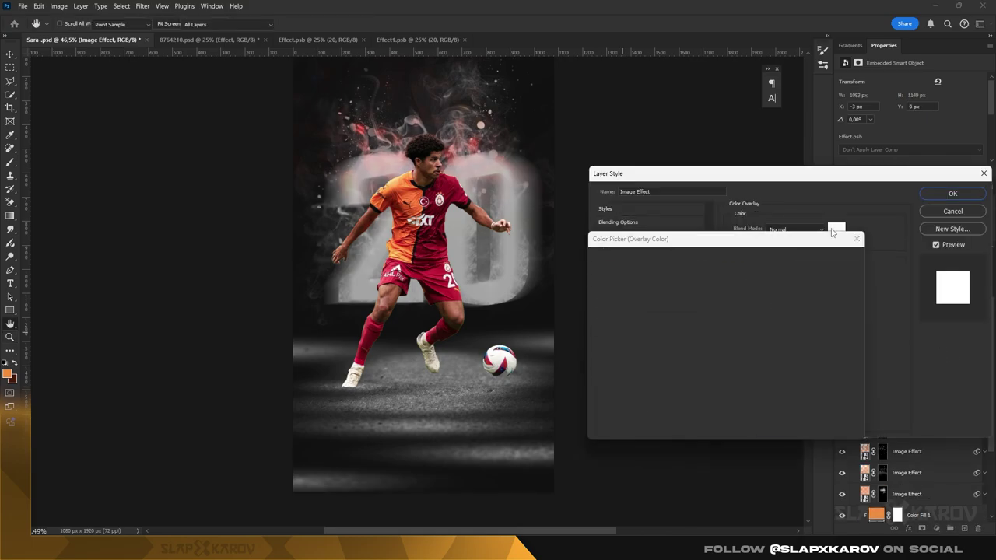
type("f28f25")
left_click(834, 263)
left_click(940, 197)
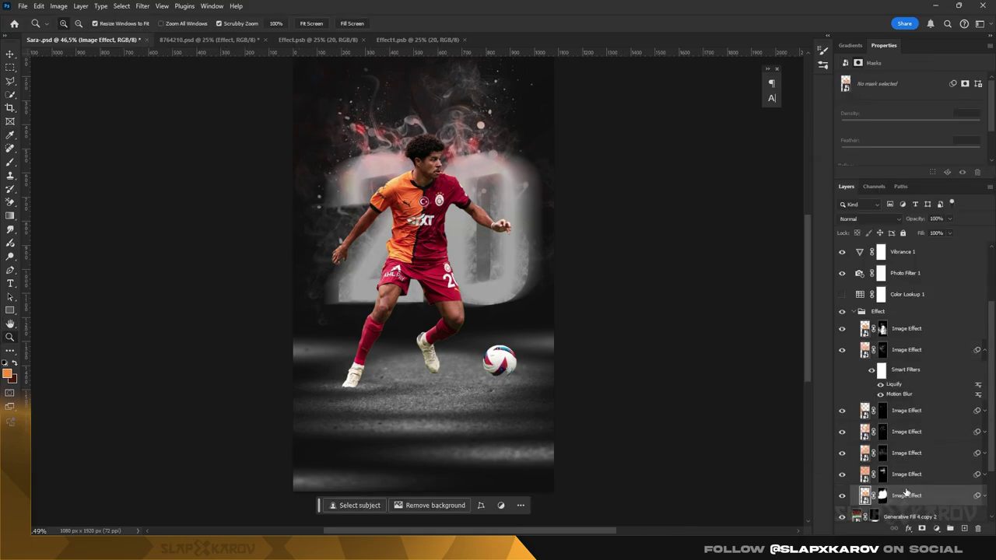
- Set the bottom Image Effect layer's Color Overlay colour to 000000
double_click(929, 499)
left_click(835, 229)
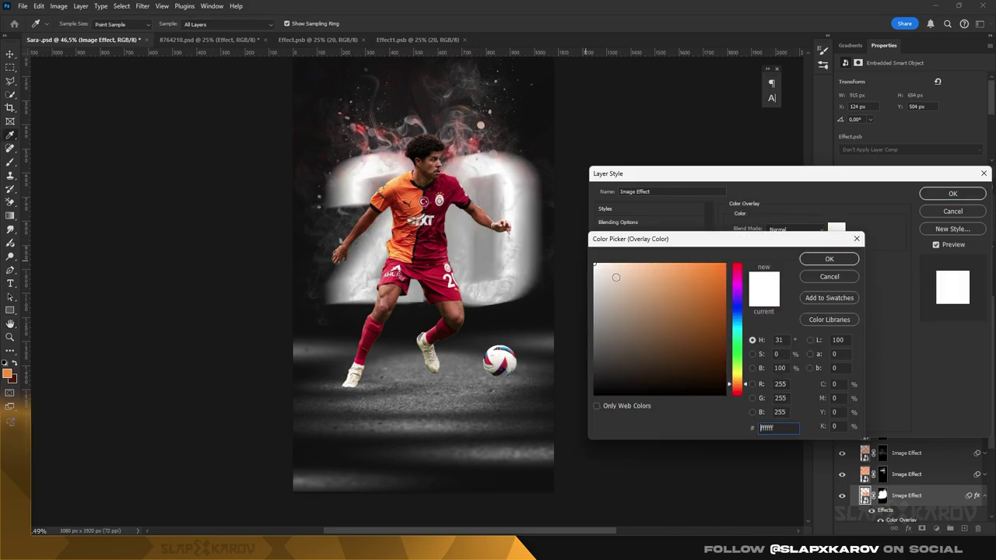
type("000000")
key("Return")
key("Return")
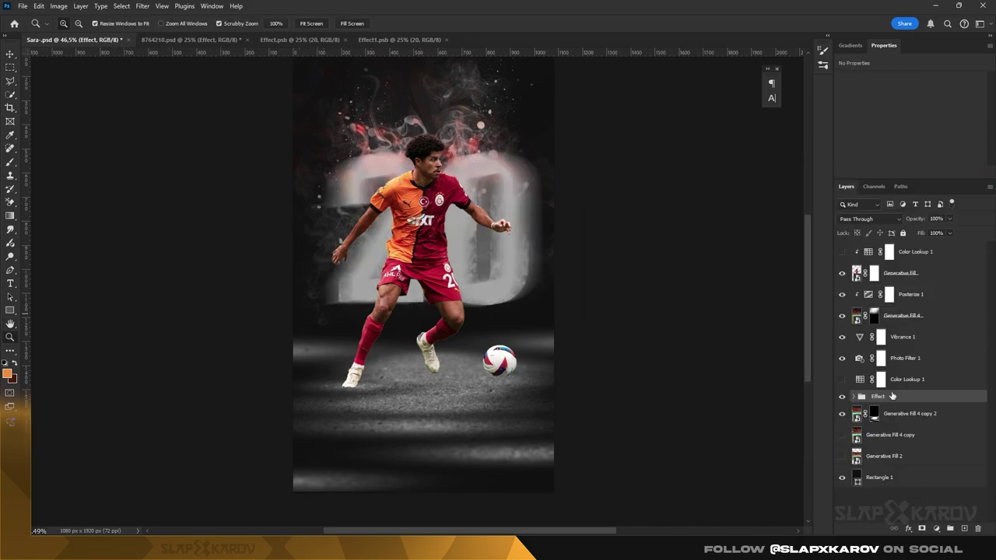
left_click(893, 397)
- Convert Effect copy to a smart object, add a Photo Filter, and clear its orange overlay
right_click(893, 399)
left_click(906, 151)
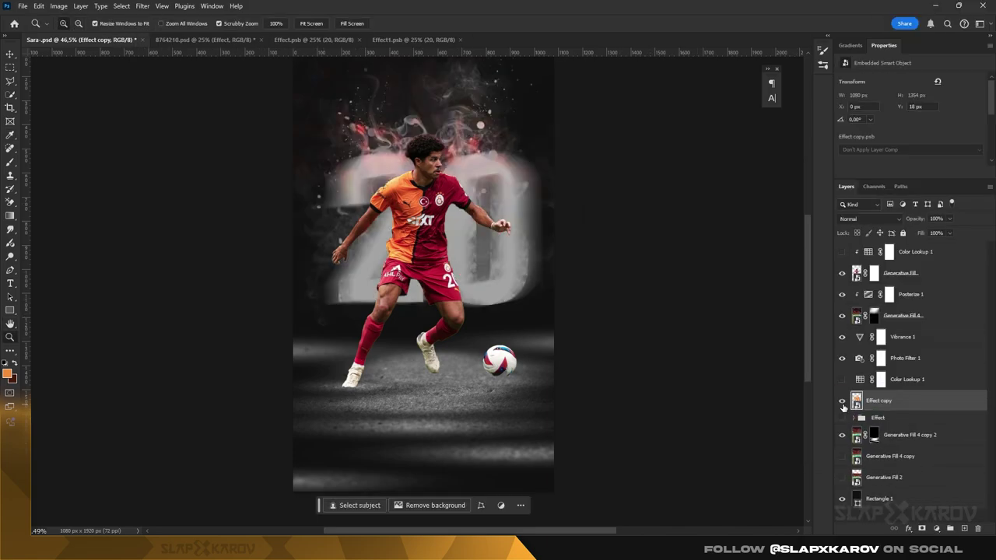
left_click(936, 529)
left_click(938, 456)
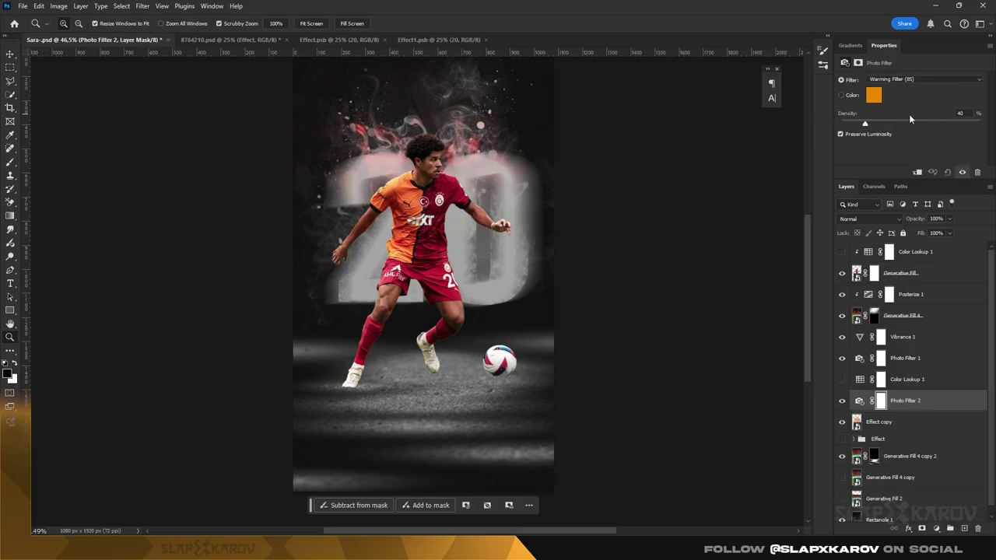
left_click(903, 422)
double_click(933, 420)
left_click(622, 331)
left_click(835, 228)
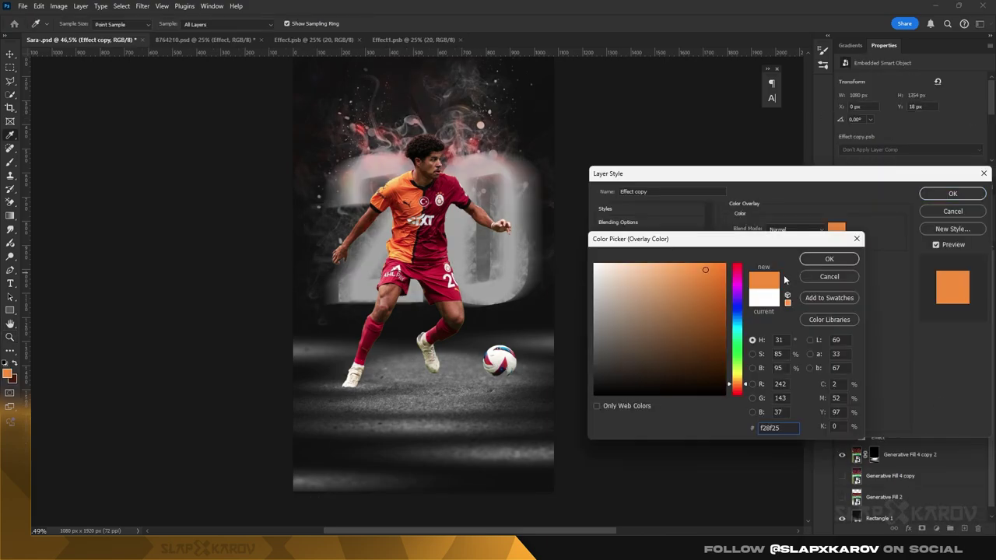
left_click(829, 276)
left_click(952, 211)
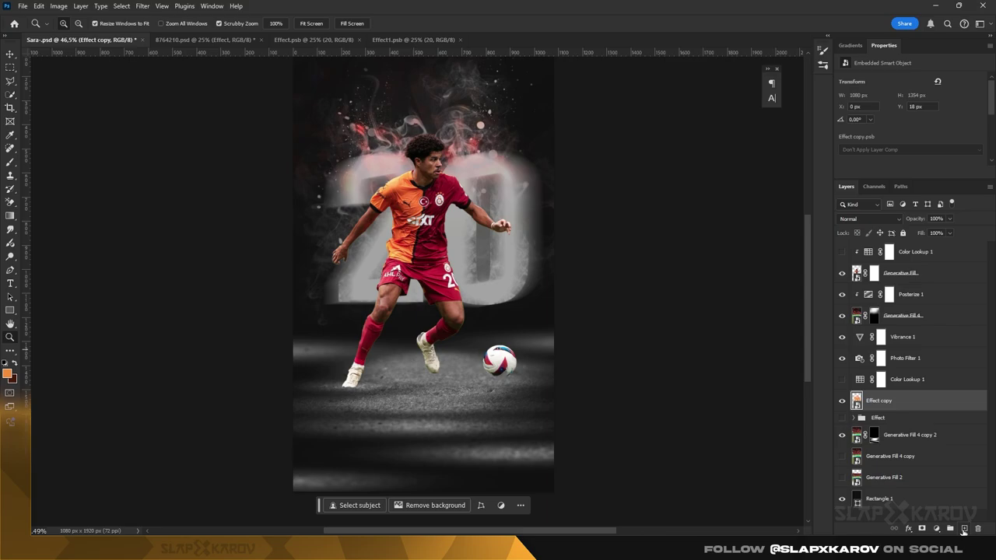
- Add an orange #ff8400 Solid Color fill clipped to Effect copy
left_click(936, 529)
left_click(940, 378)
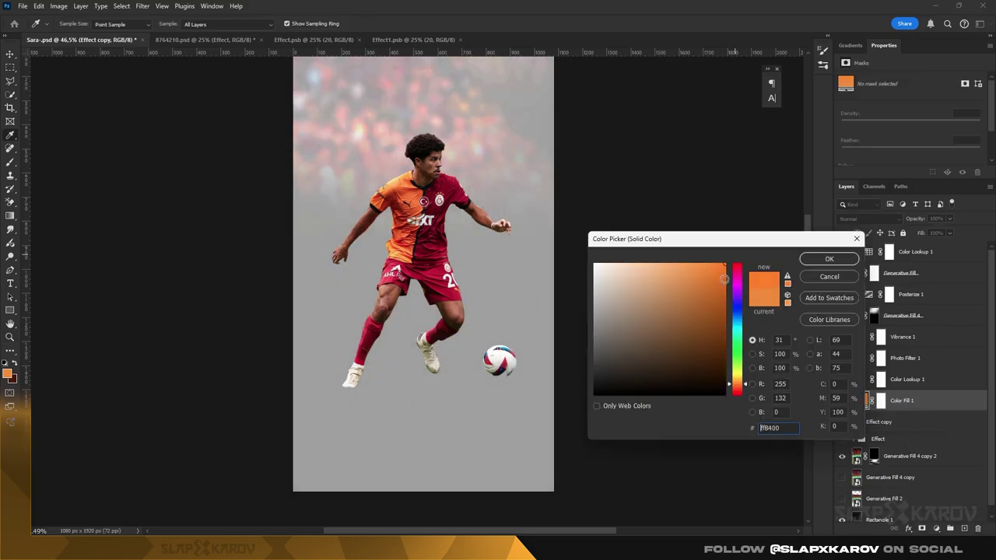
key("Return")
right_click(927, 402)
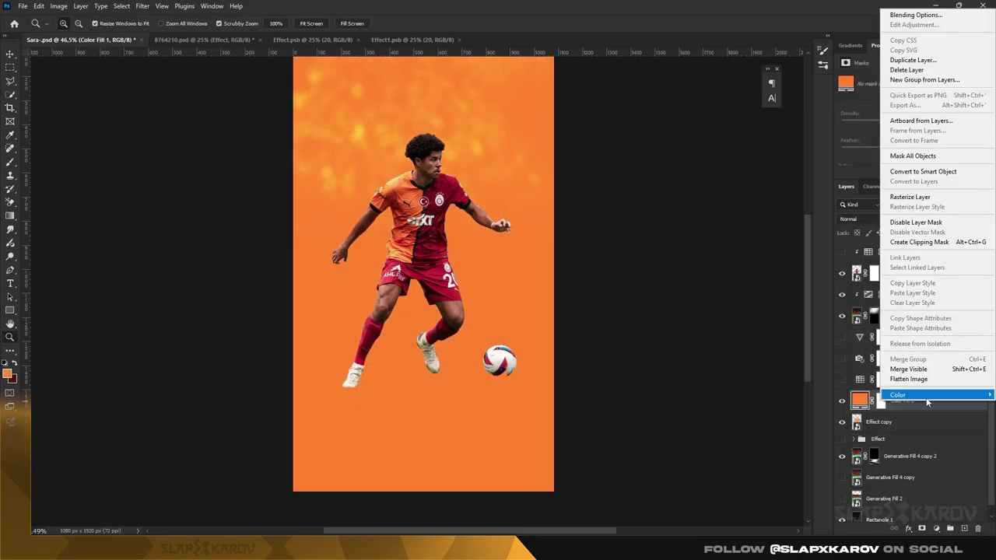
left_click(919, 242)
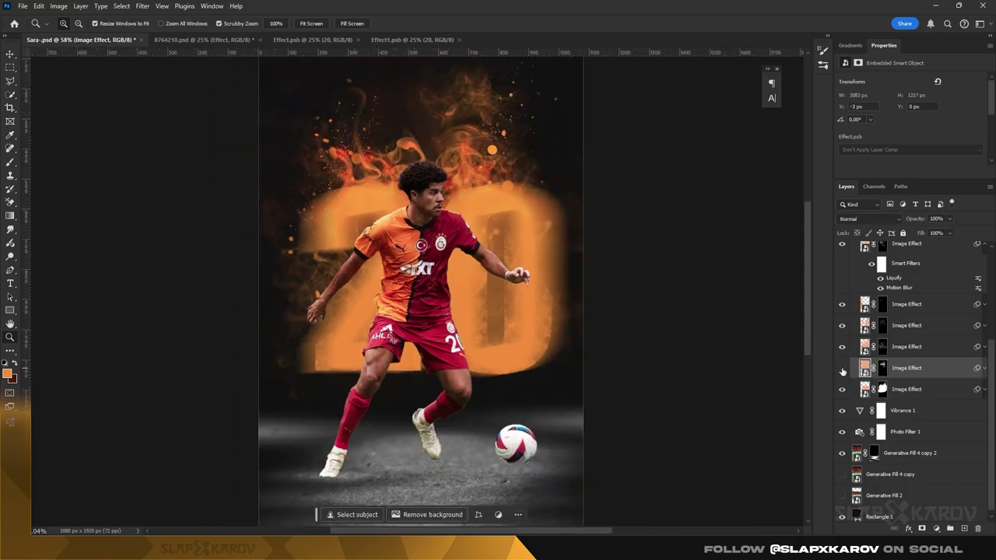
- Turn the hidden Image Effect layers back on and select their masks for painting
left_click(842, 368)
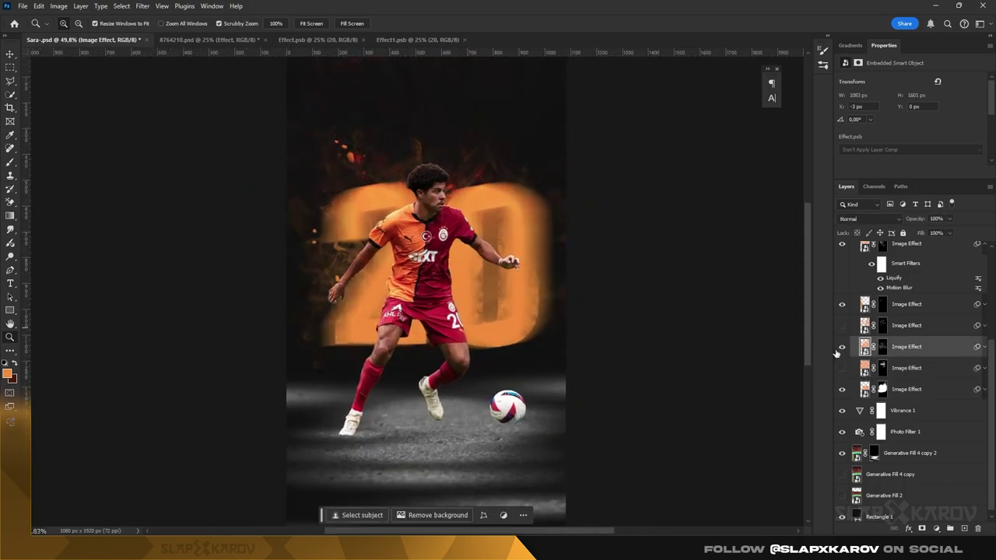
scroll(864, 327, "up", 1)
left_click(841, 267)
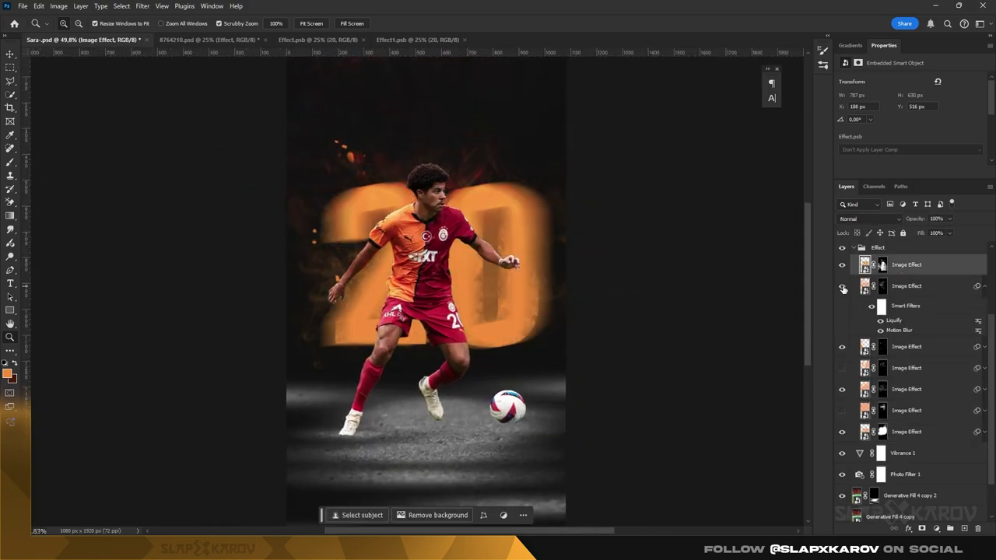
left_click(841, 286)
left_click(881, 286)
left_click(842, 368)
left_click(881, 368)
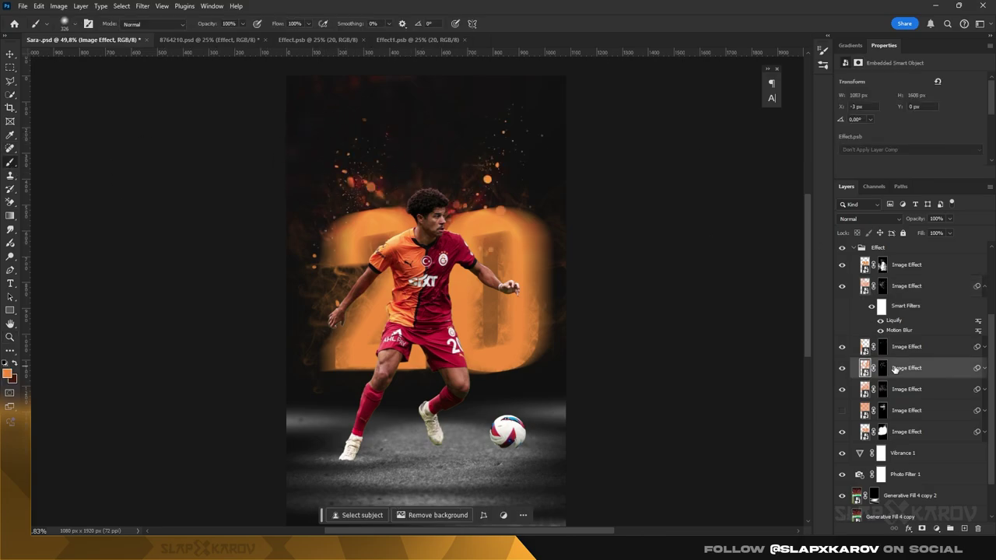
left_click(842, 410)
left_click(882, 411)
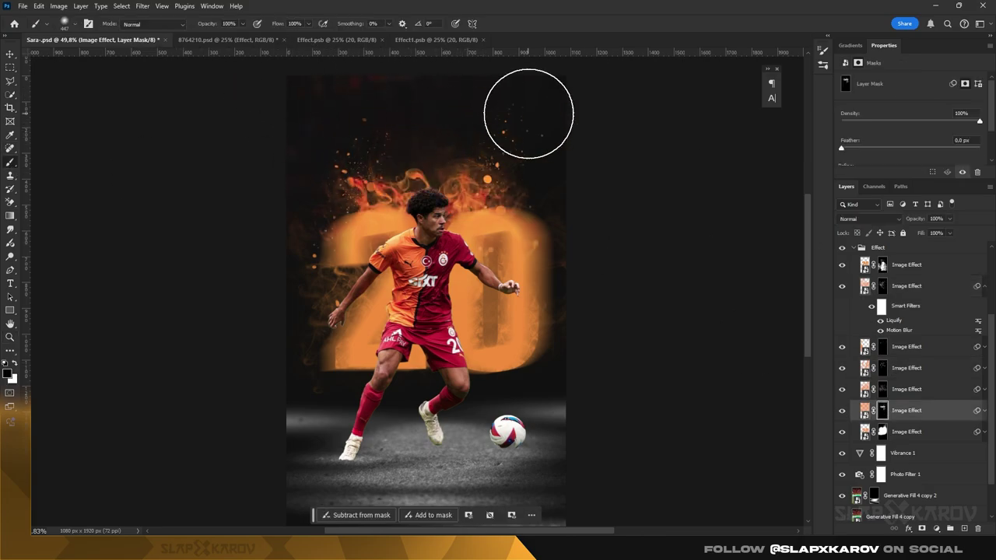
scroll(571, 267, "down", 2)
left_click(853, 247)
- Show the Color Dodge Generative Fill 4 glow layer again and target its mask
key("z")
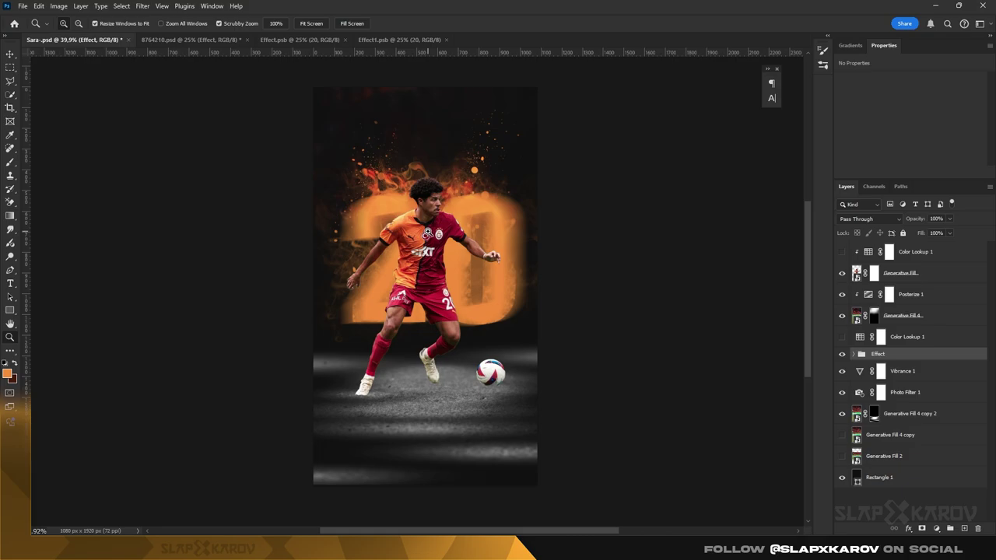
scroll(427, 232, "up", 1)
left_click(902, 315)
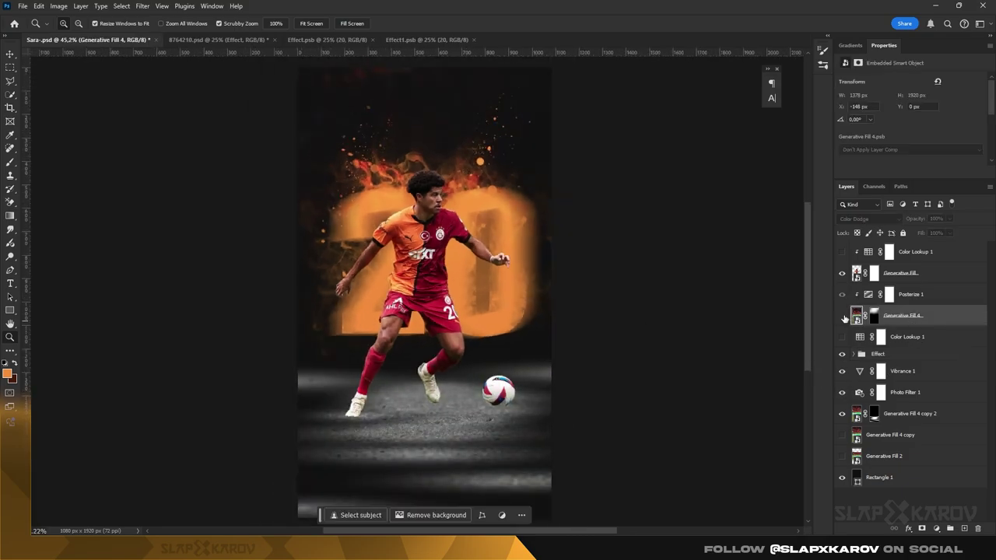
left_click(842, 315)
left_click(842, 315)
left_click(874, 315)
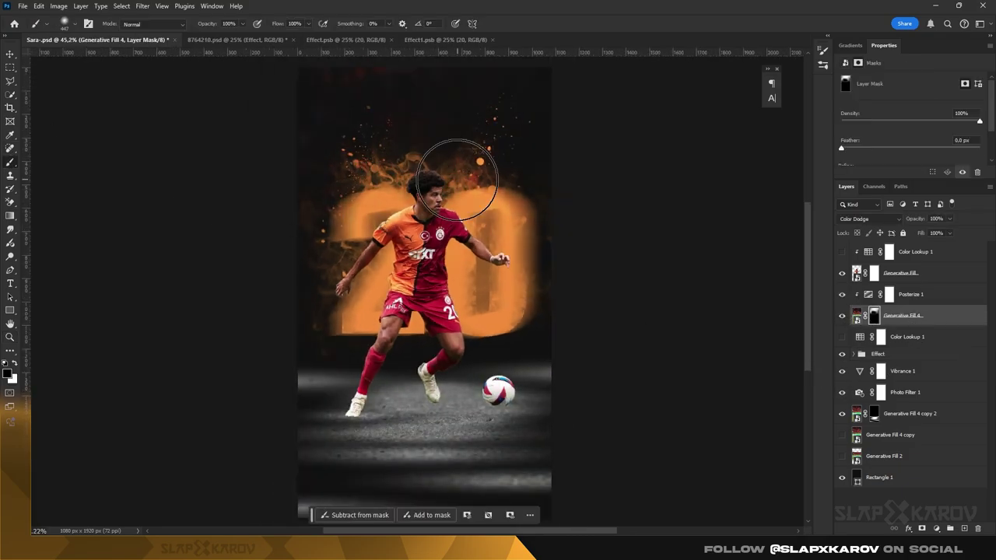
- Select the third Image Effect layer's mask, cancel a trial transform, and fit the poster
left_click(853, 354)
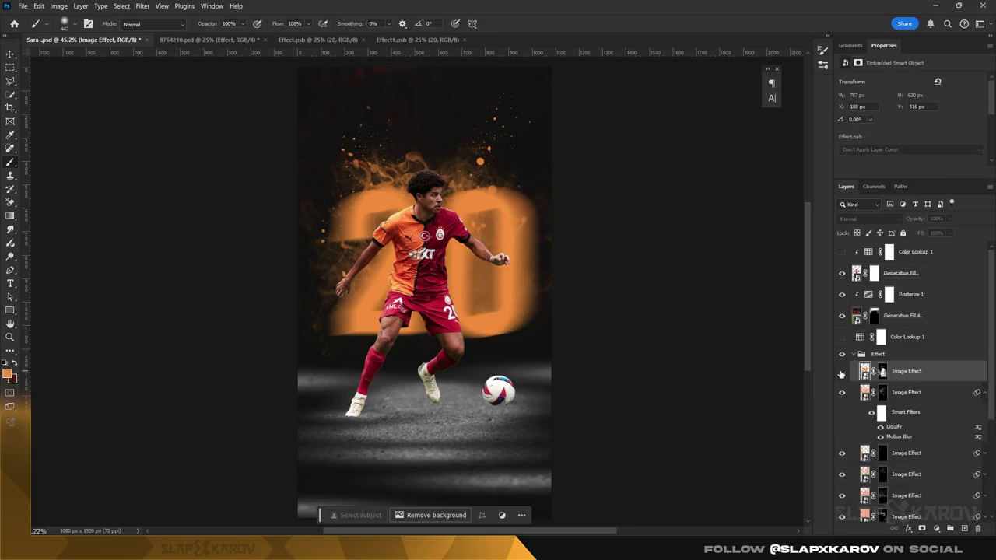
left_click(882, 410)
scroll(312, 345, "down", 2)
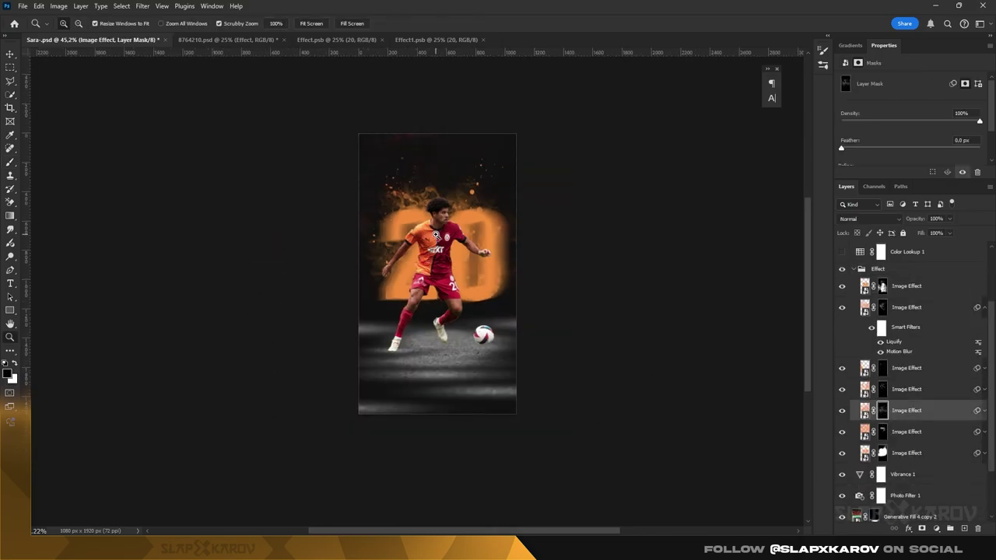
key("ctrl+t")
scroll(216, 221, "up", 3)
key("Escape")
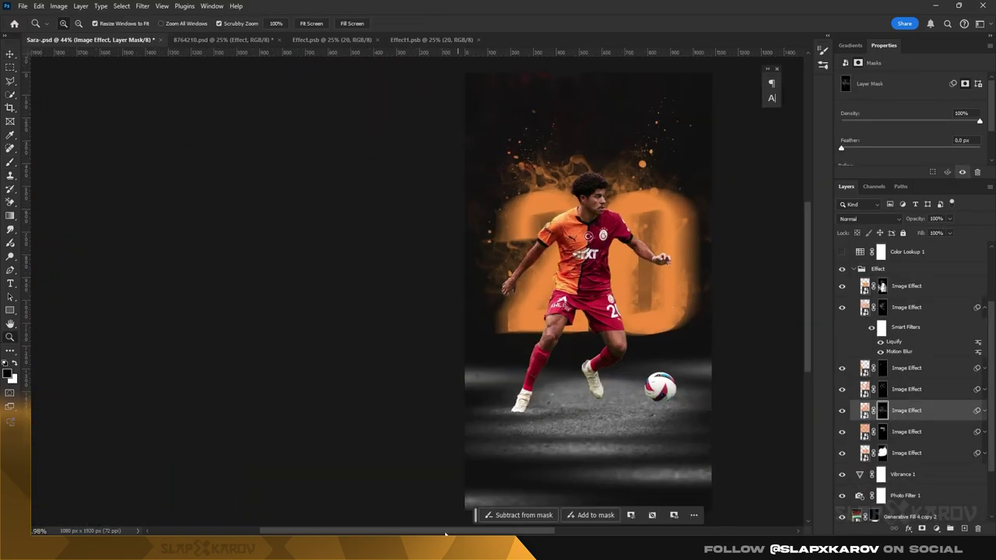
left_click(853, 290)
key("ctrl+0")
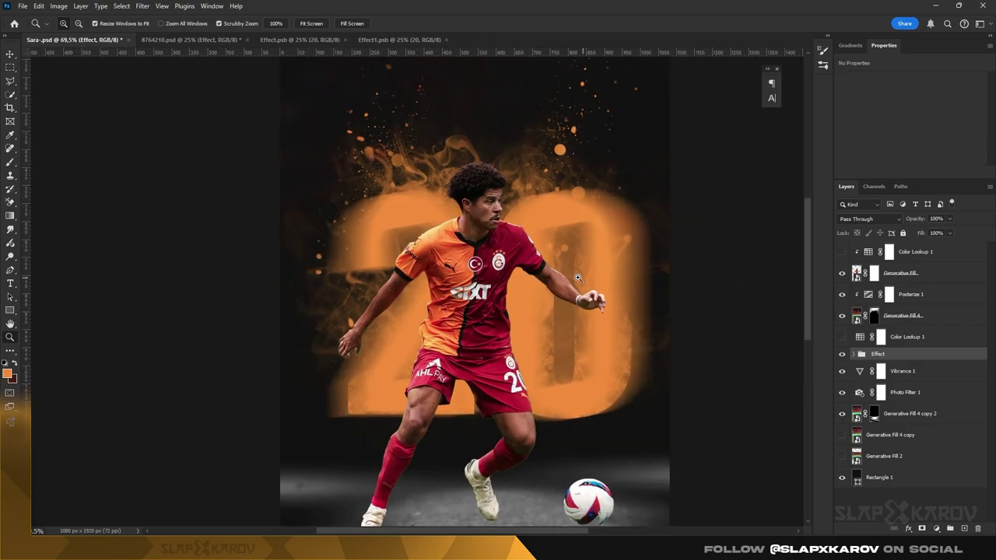
- Replace Color Lookup 1 with a hidden Black & White adjustment using Yellows 81
left_click(856, 273)
left_click_drag(852, 252, 978, 528)
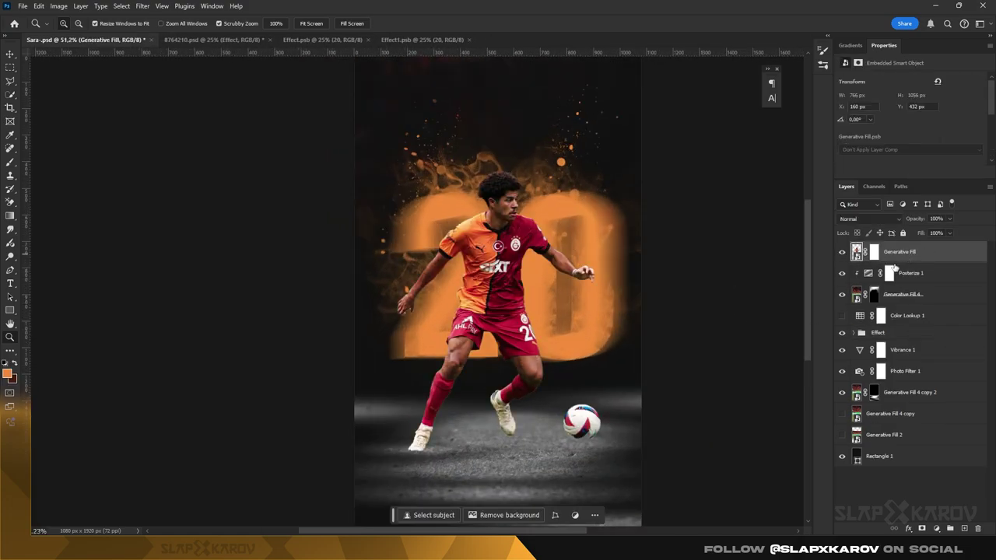
left_click(936, 528)
left_click(939, 447)
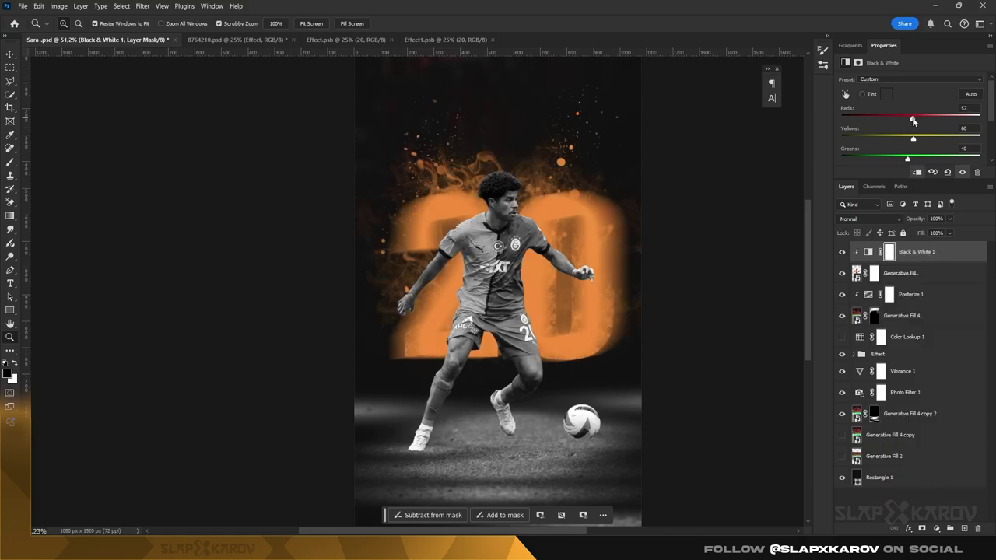
left_click_drag(920, 140, 923, 140)
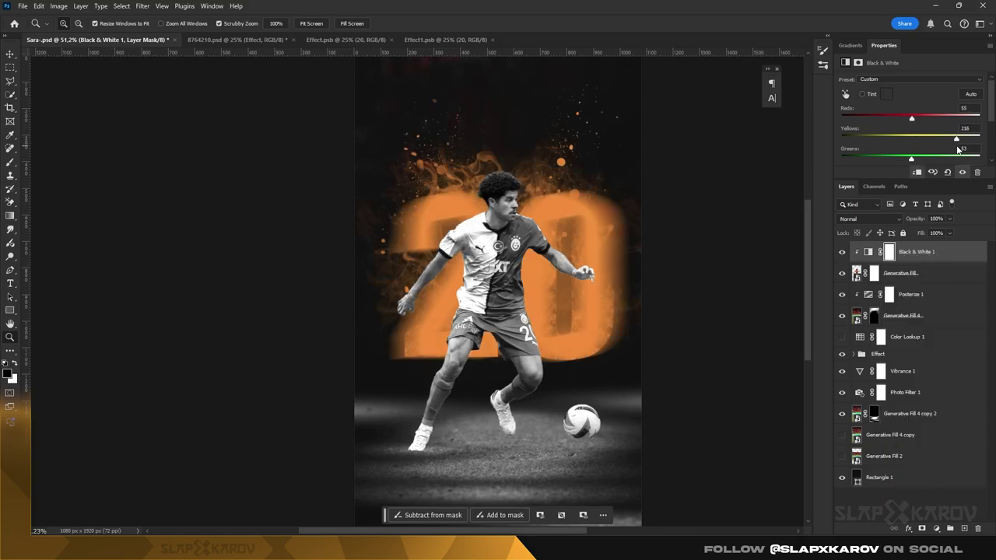
left_click(841, 255)
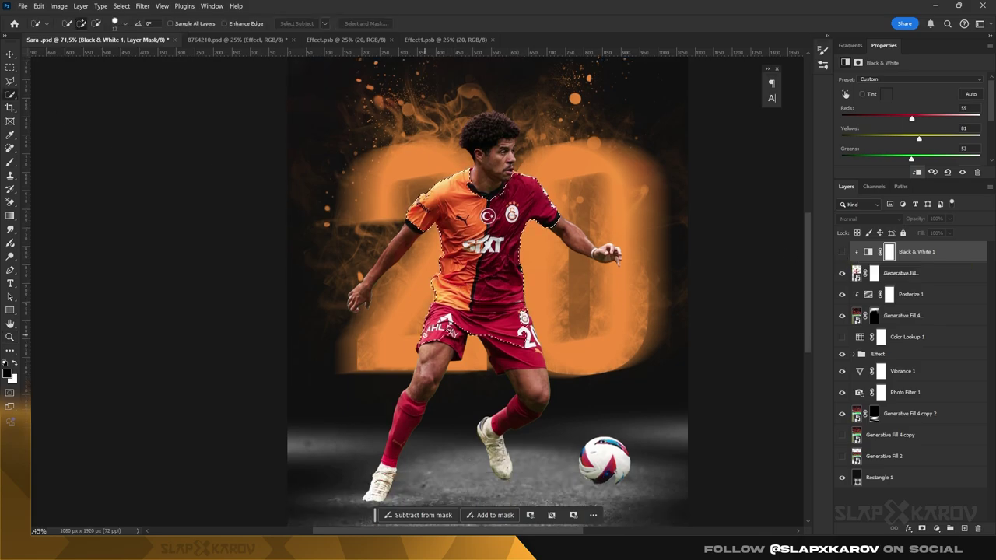
- Re-enable Black & White 1, paint its mask over the kit to restore colour, then deselect
scroll(445, 332, "down", 2)
left_click_drag(408, 350, 519, 358)
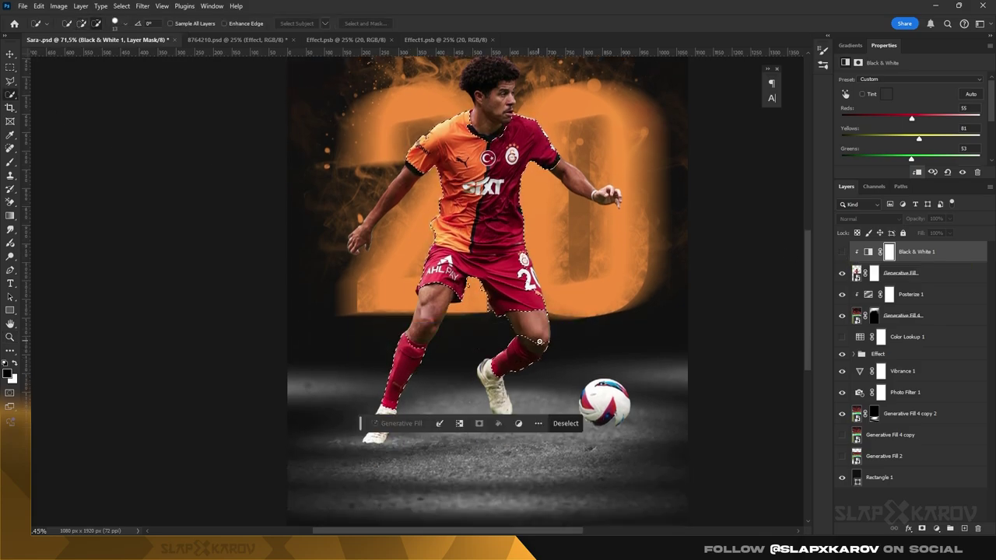
scroll(537, 360, "up", 1)
left_click(842, 252)
key("b")
scroll(483, 296, "up", 1)
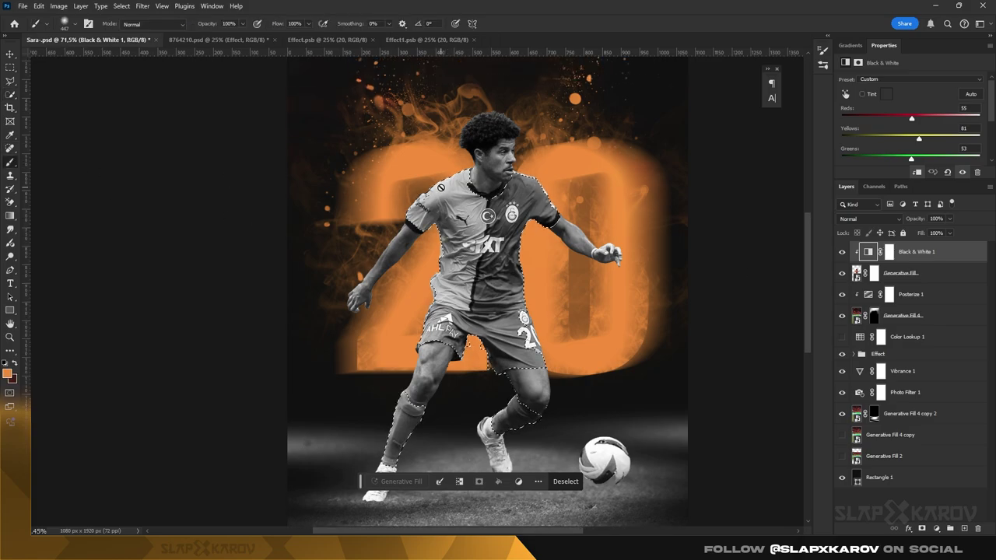
mouse_move(466, 221)
left_mouse_down()
mouse_move(433, 187)
mouse_move(471, 237)
left_mouse_up()
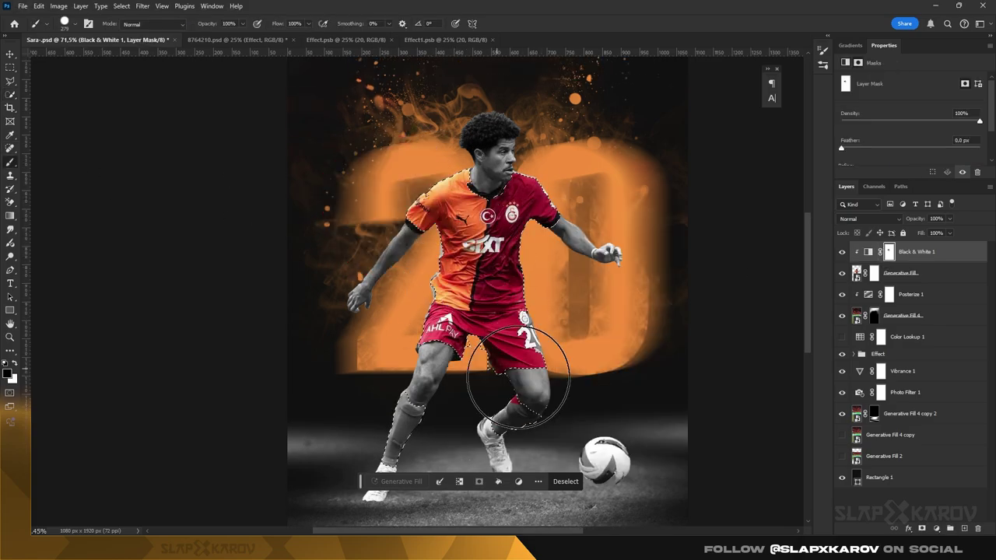
key("ctrl+d")
- Shrink the brush, adjust the view, and fit the whole poster on screen
scroll(481, 356, "up", 3)
key("bracketleft")
key("bracketleft")
key("bracketleft")
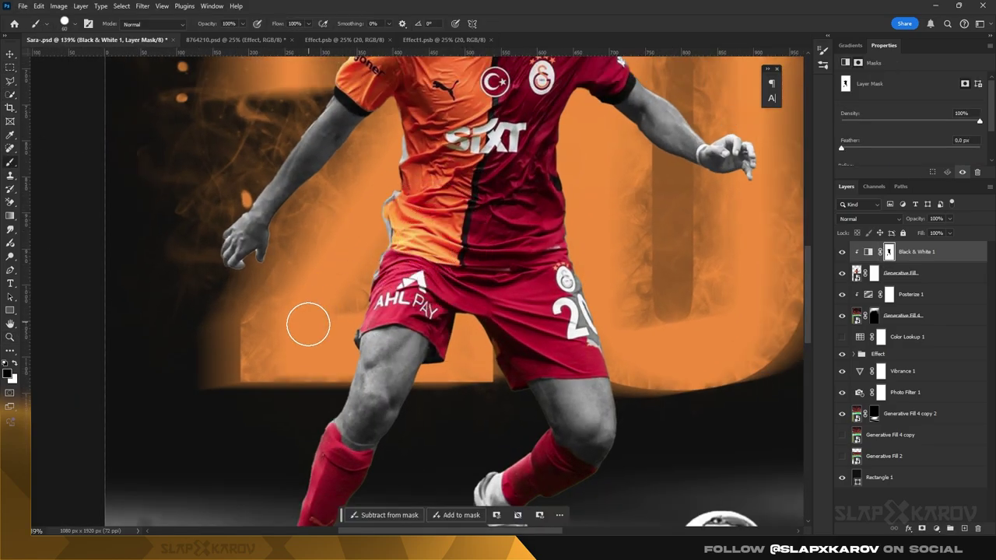
scroll(532, 194, "up", 5)
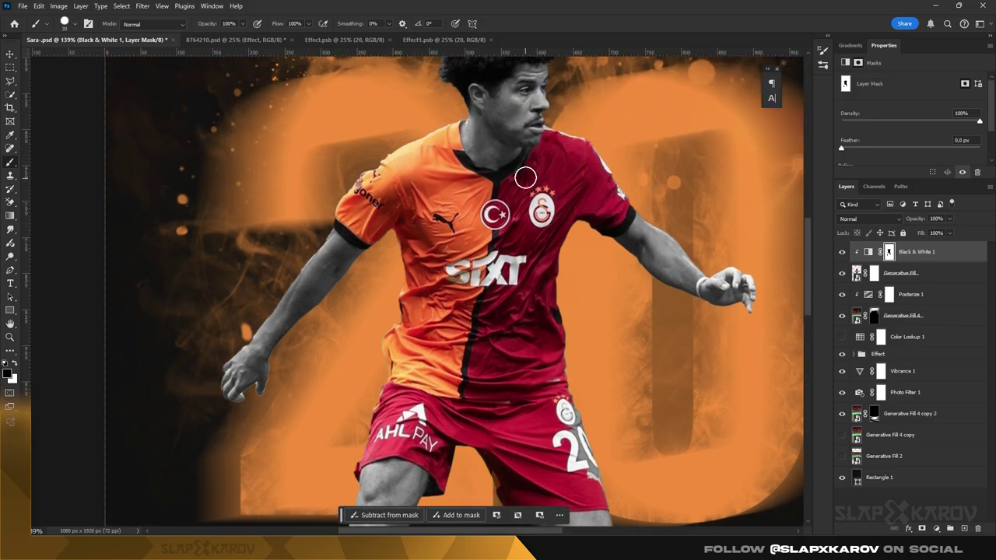
scroll(466, 195, "down", 1)
scroll(575, 312, "down", 4)
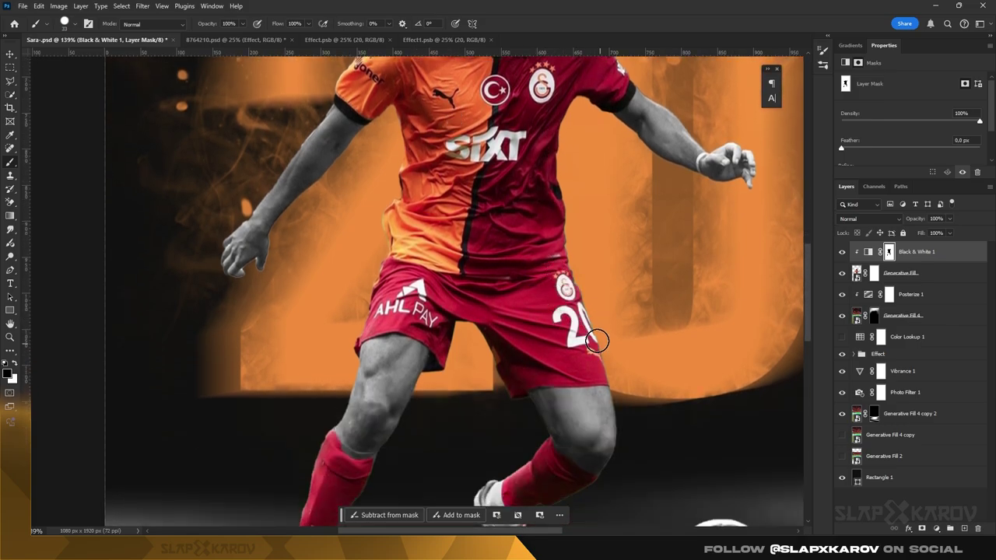
scroll(537, 291, "down", 4)
scroll(335, 280, "up", 6)
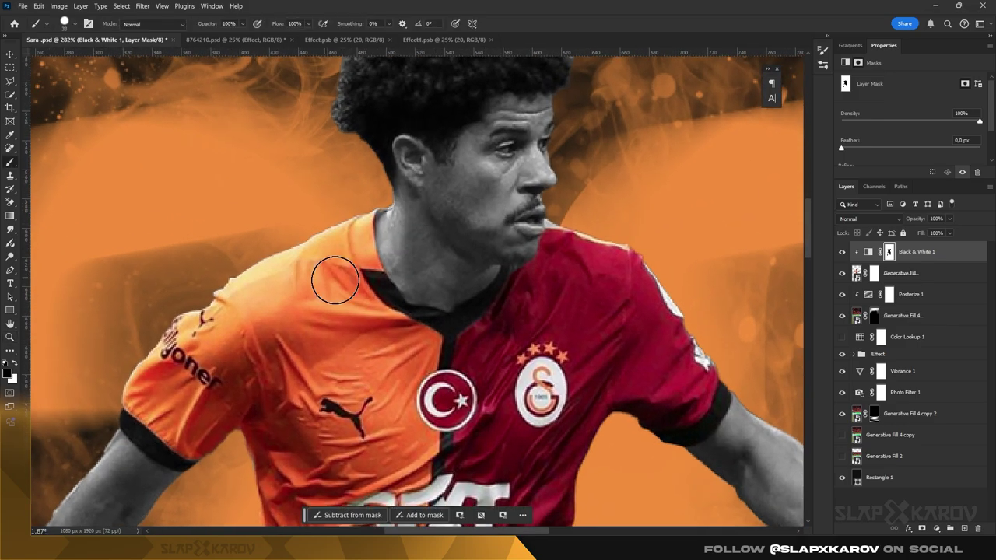
key("z")
key("ctrl+0")
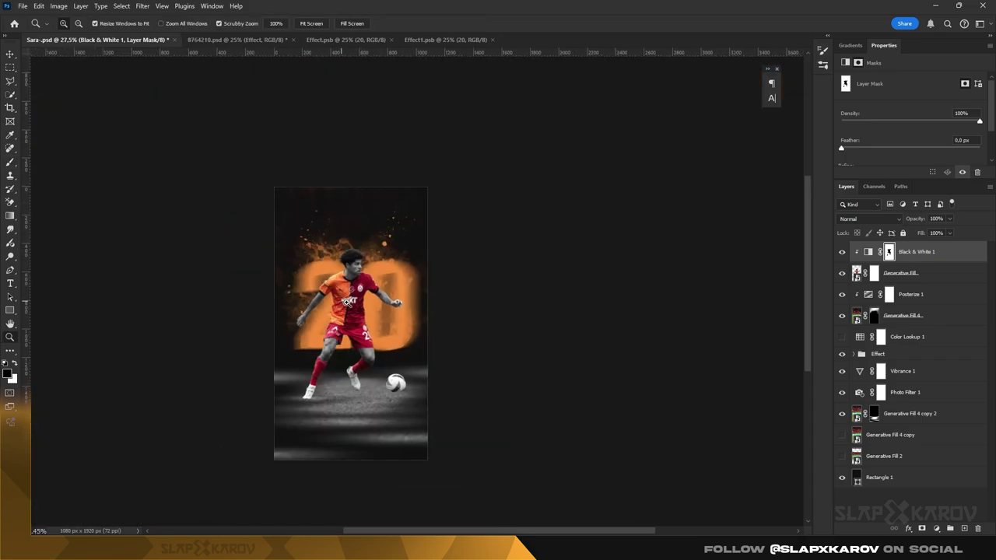
- Add a Vibrance layer (Vibrance +21, Saturation +6) clipped to Black & White 1
left_click(936, 528)
left_click(933, 412)
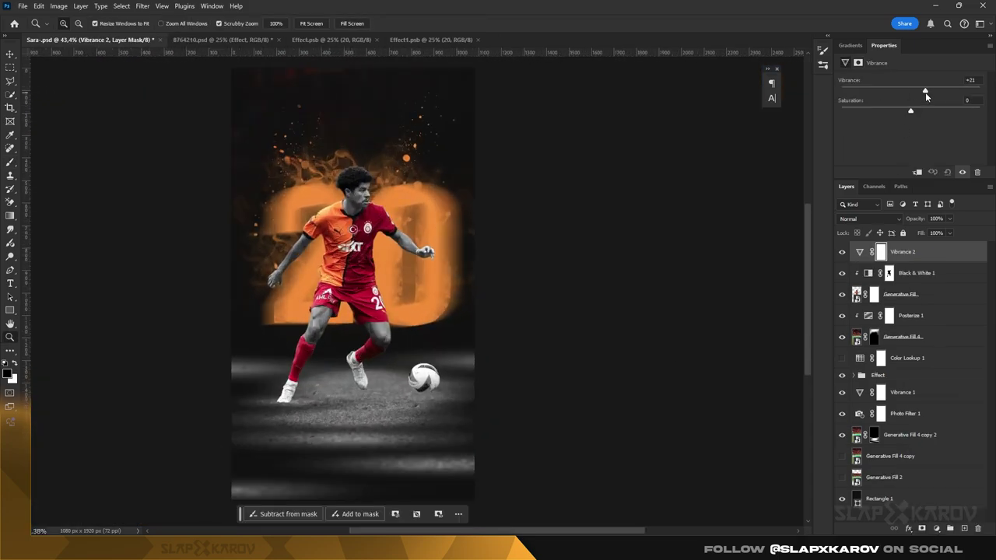
right_click(903, 252)
left_click(926, 445)
- Load the Generative Fill player's outline as a selection and expand it
key("ctrl+plus")
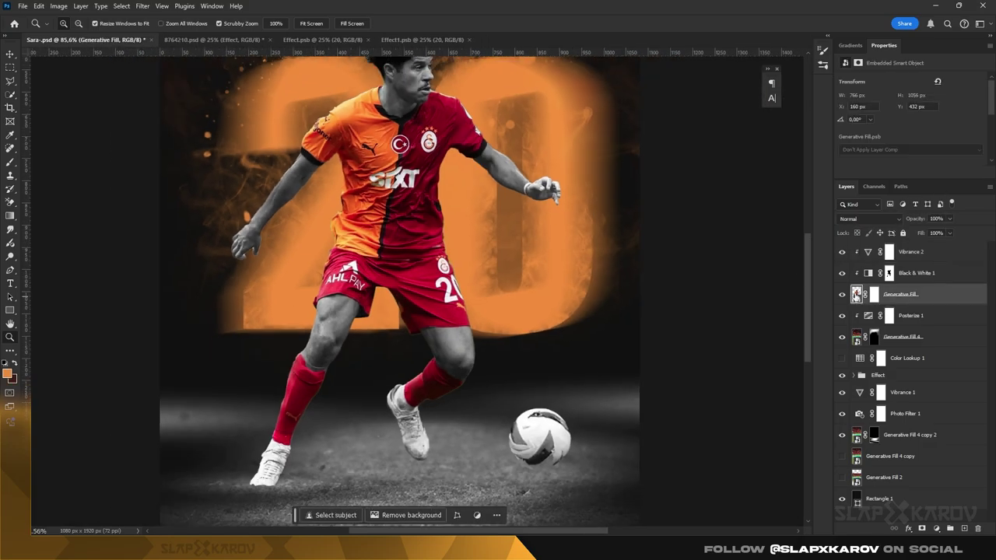
left_click(840, 294)
key("ctrl+plus")
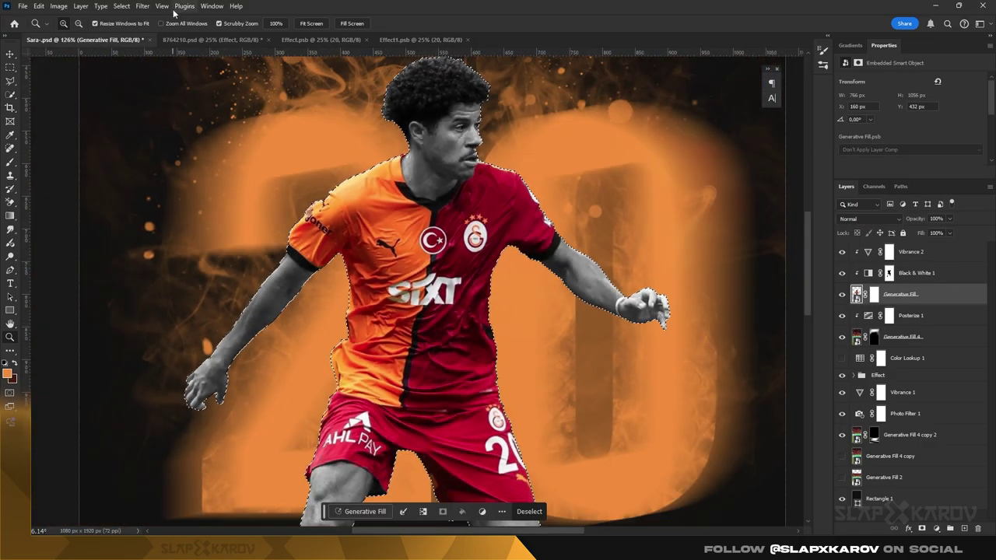
left_click(121, 6)
left_click(234, 185)
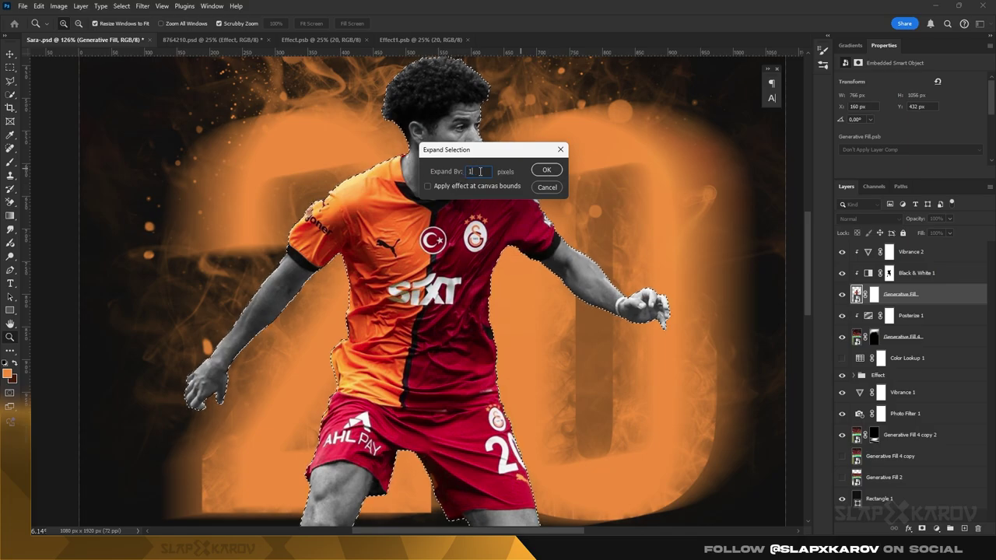
key("Return")
- Contract the player selection back to tighten it
left_click(142, 6)
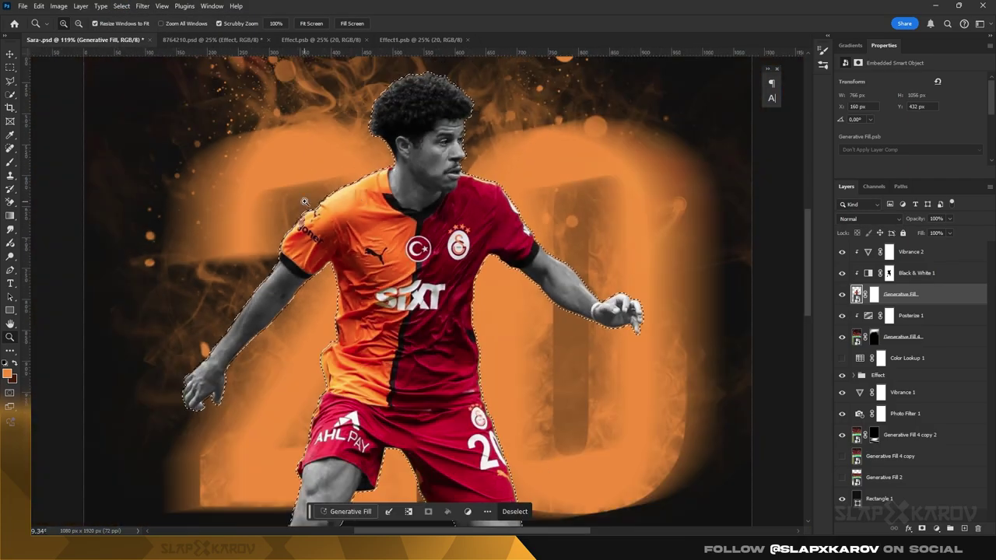
left_click(249, 192)
key("Return")
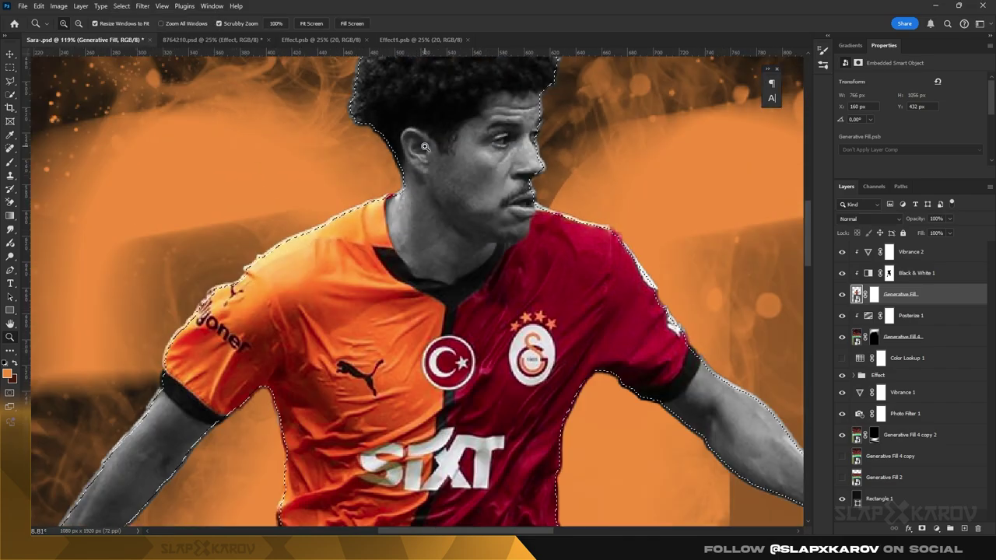
left_click(121, 7)
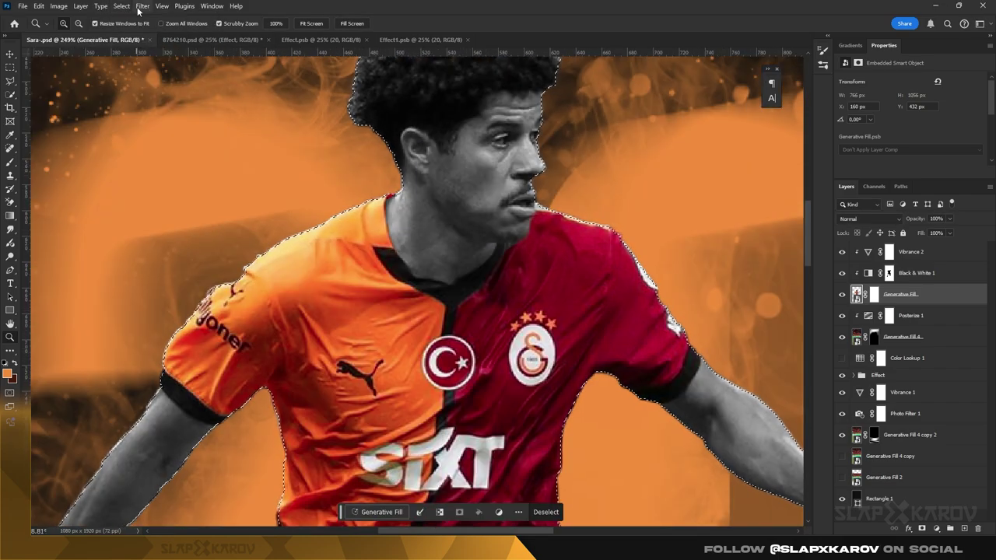
left_click(142, 6)
- Apply a Maximum smart filter to the player layer with 0.4 px radius and Roundness
left_click(291, 268)
key("Return")
left_click(142, 6)
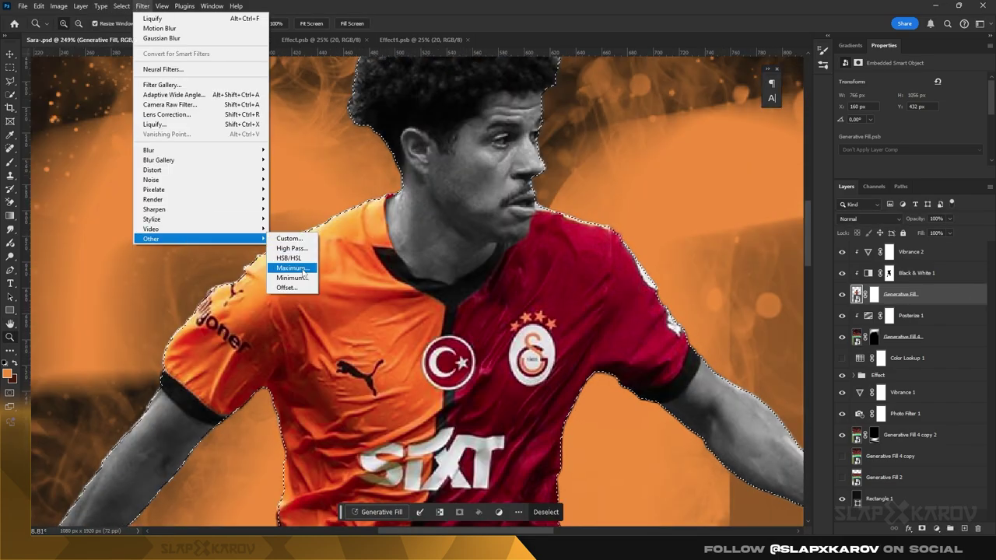
left_click(292, 268)
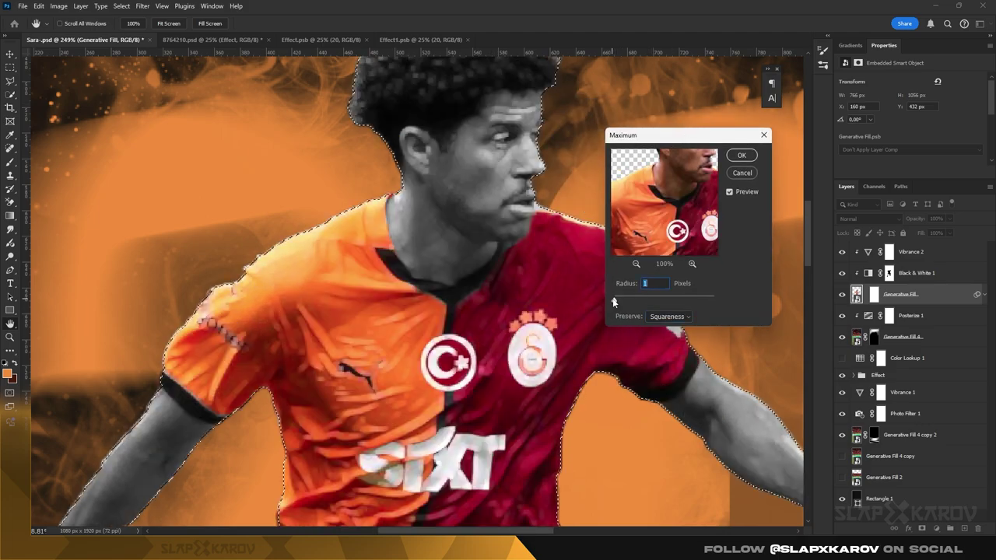
left_click_drag(616, 302, 614, 300)
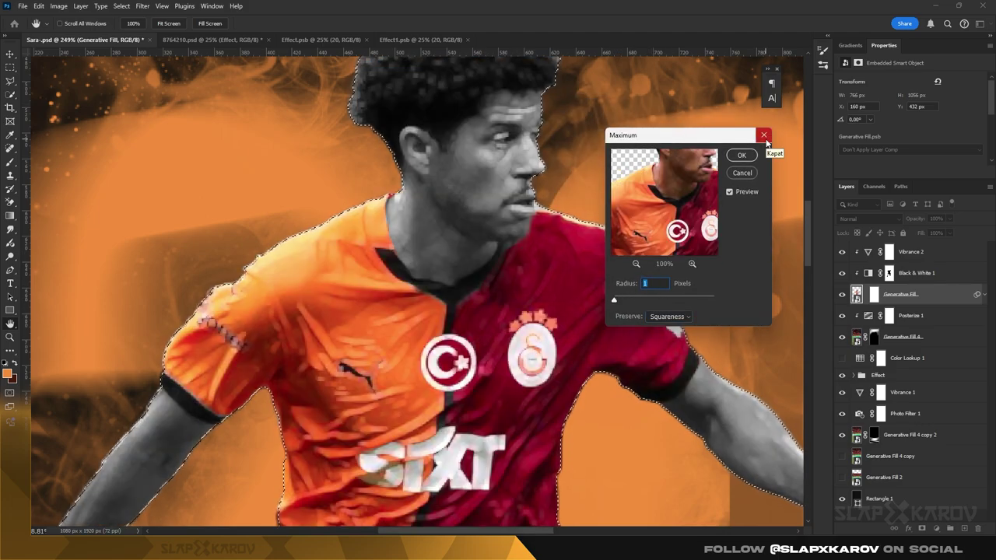
left_click(765, 138)
left_click(142, 6)
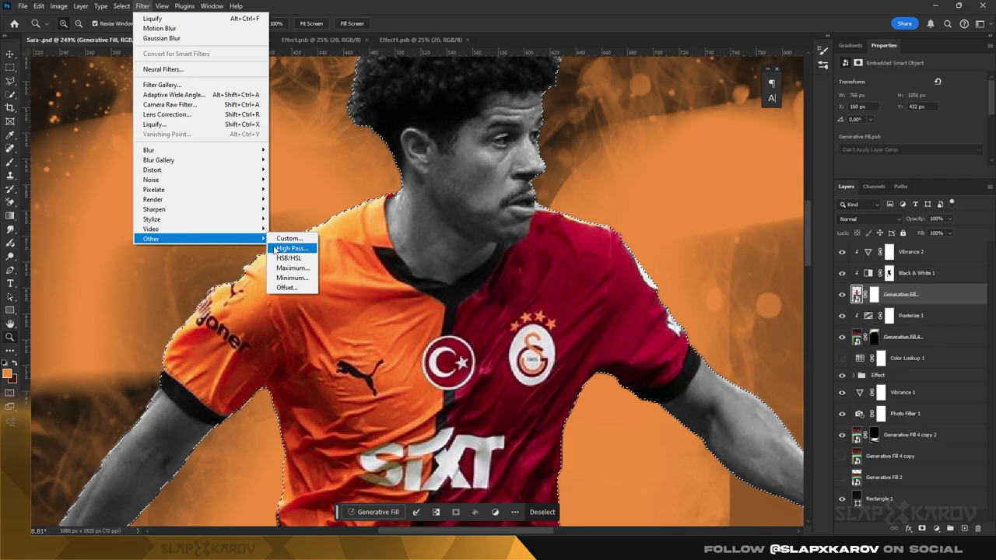
left_click(292, 267)
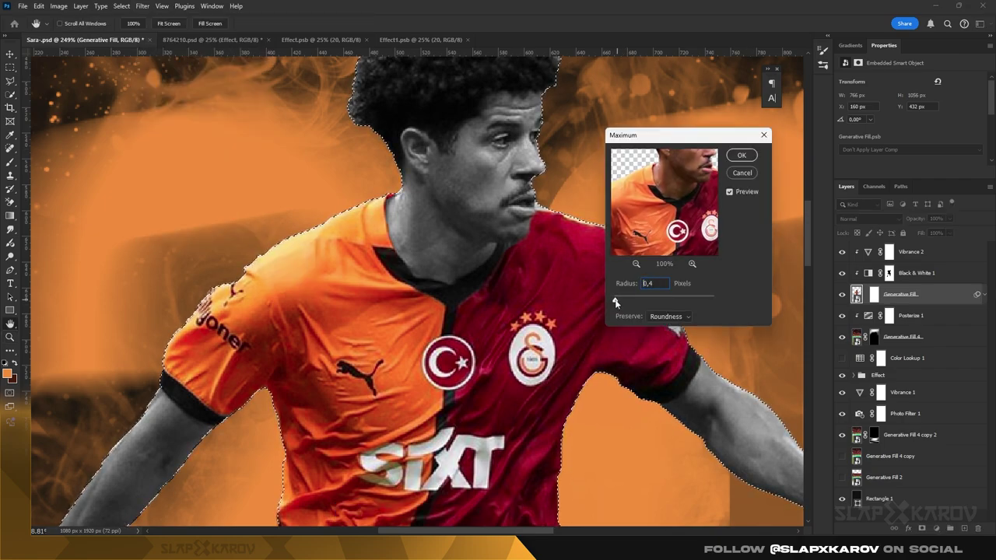
left_click(741, 155)
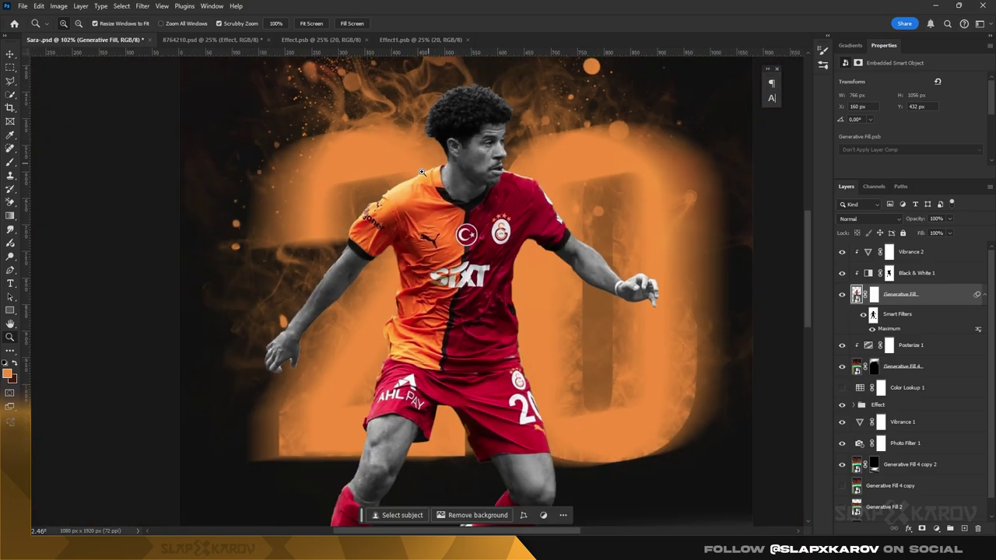
scroll(350, 459, "up", 5)
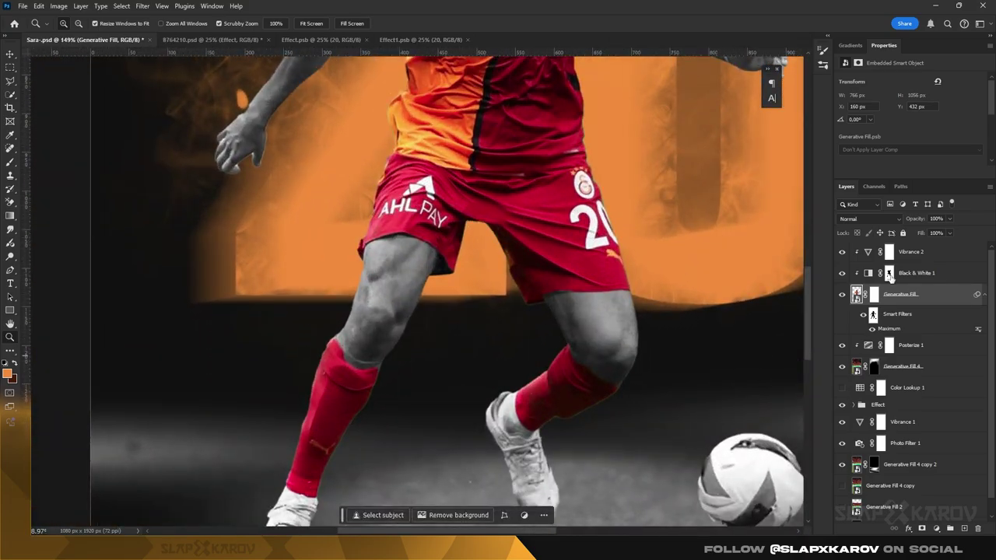
- Brush along the red sock edges on the Black & White 1 mask
left_click(889, 273)
key("b")
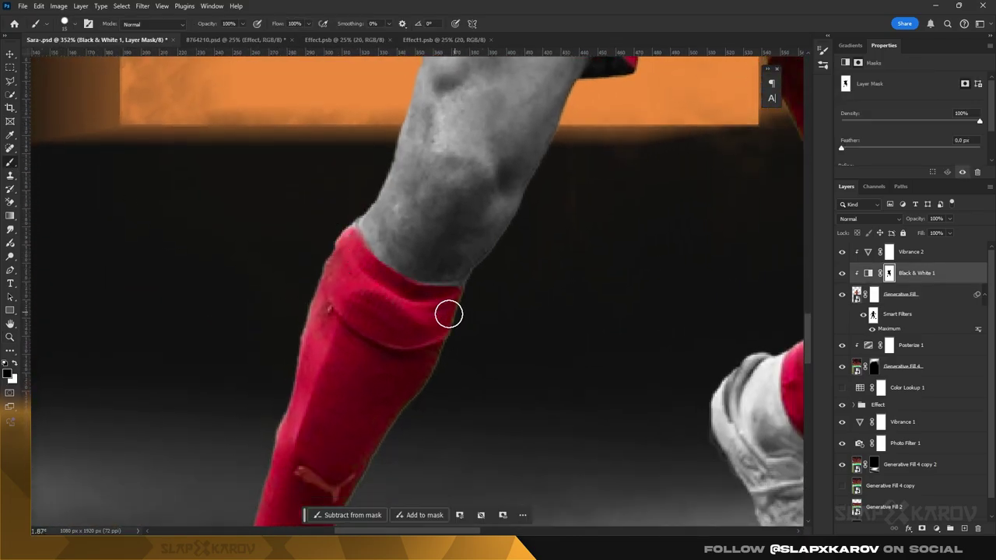
scroll(449, 314, "down", 3)
scroll(347, 389, "down", 3)
scroll(333, 300, "down", 2)
- Zoom around the sock to check the touch-up, then start a free transform
key("z")
scroll(534, 249, "down", 5)
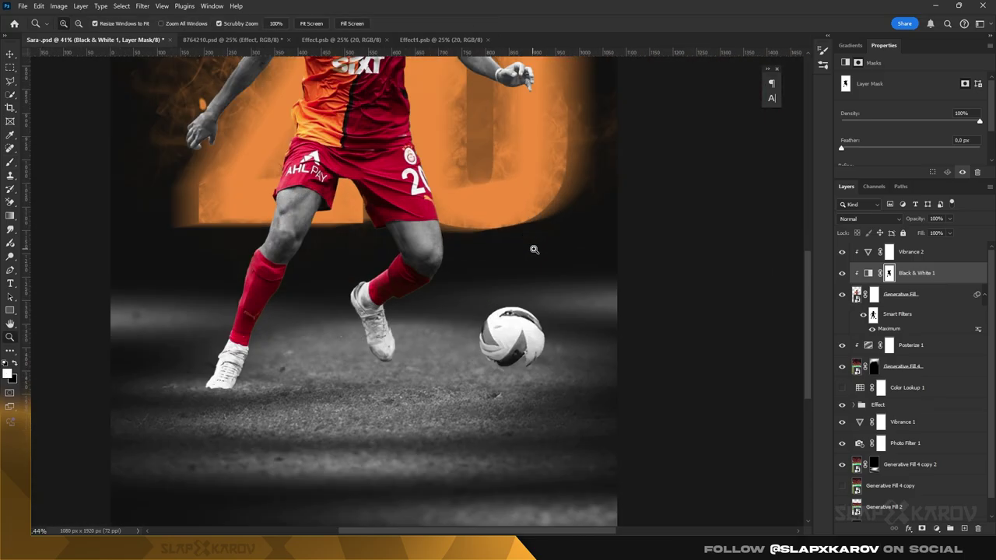
scroll(428, 288, "up", 5)
scroll(428, 289, "down", 6)
scroll(380, 191, "up", 2)
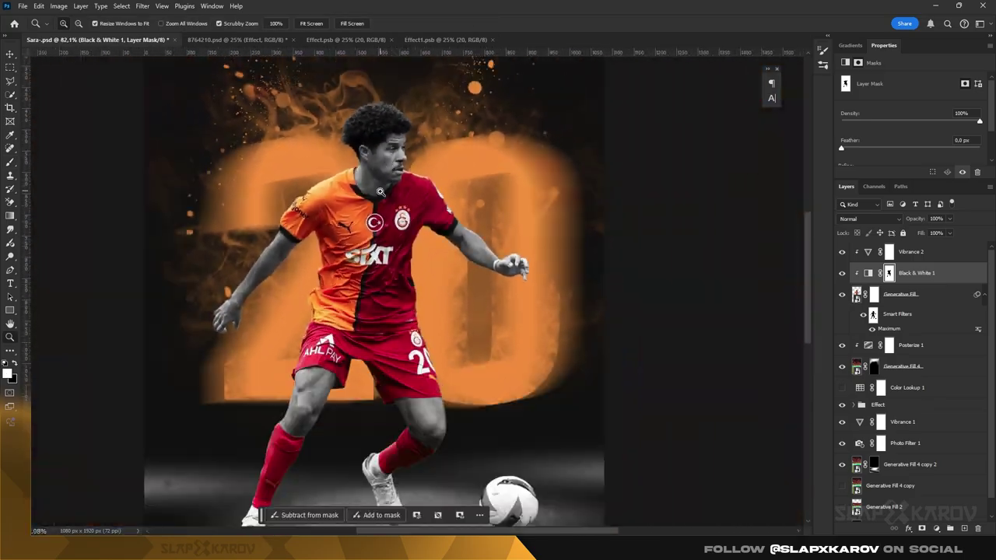
scroll(379, 191, "down", 4)
scroll(380, 191, "up", 4)
scroll(381, 187, "up", 2)
scroll(383, 178, "down", 2)
key("ctrl+t")
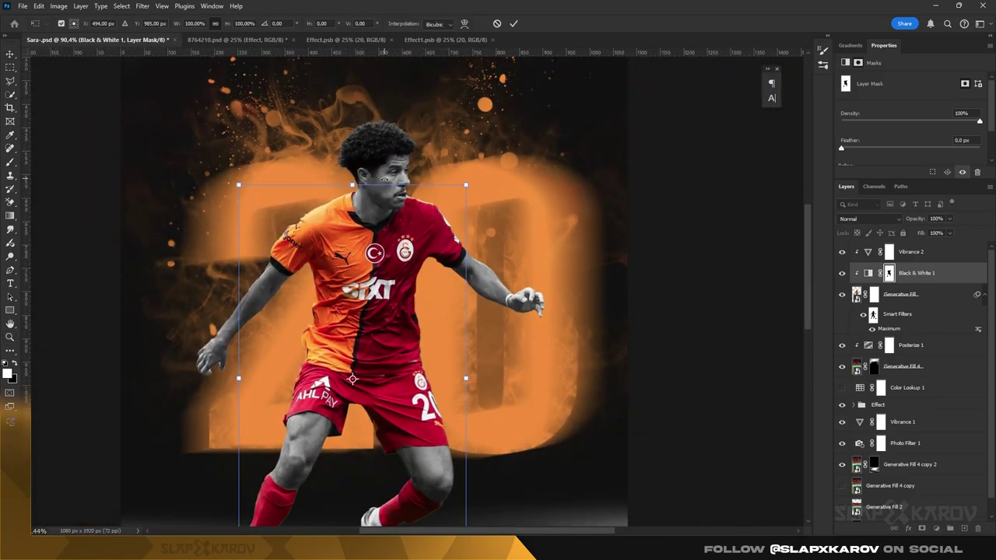
- Duplicate the Generative Fill player layer and move the copy to the top of the stack
key("Escape")
left_click(902, 294)
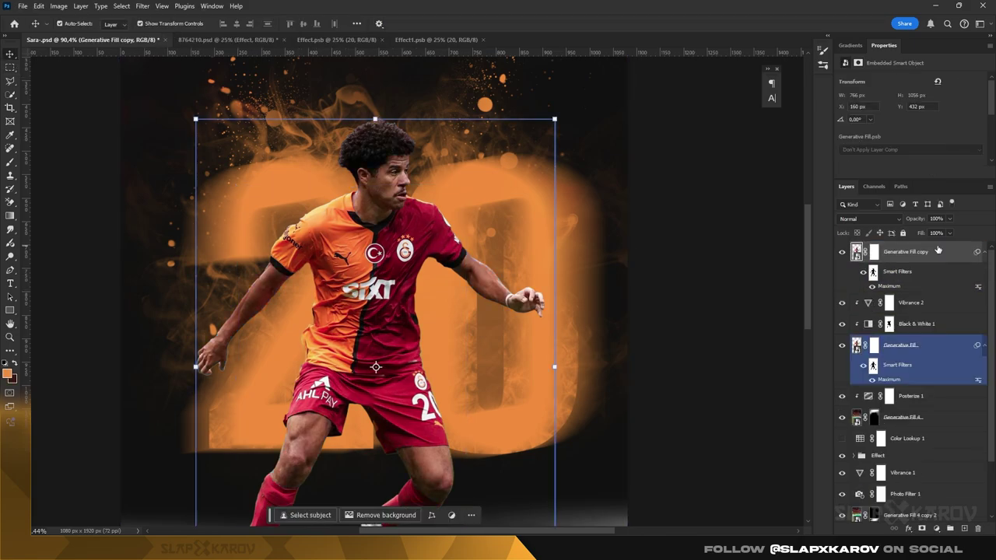
left_click_drag(860, 294, 857, 256)
left_click(841, 252)
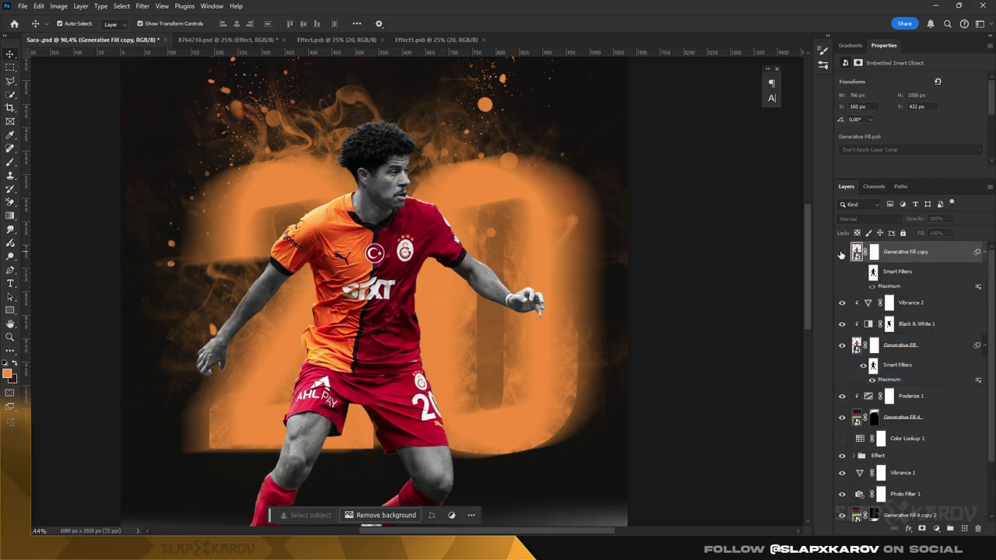
- Give Generative Fill copy a wide orange Inner Glow
double_click(967, 252)
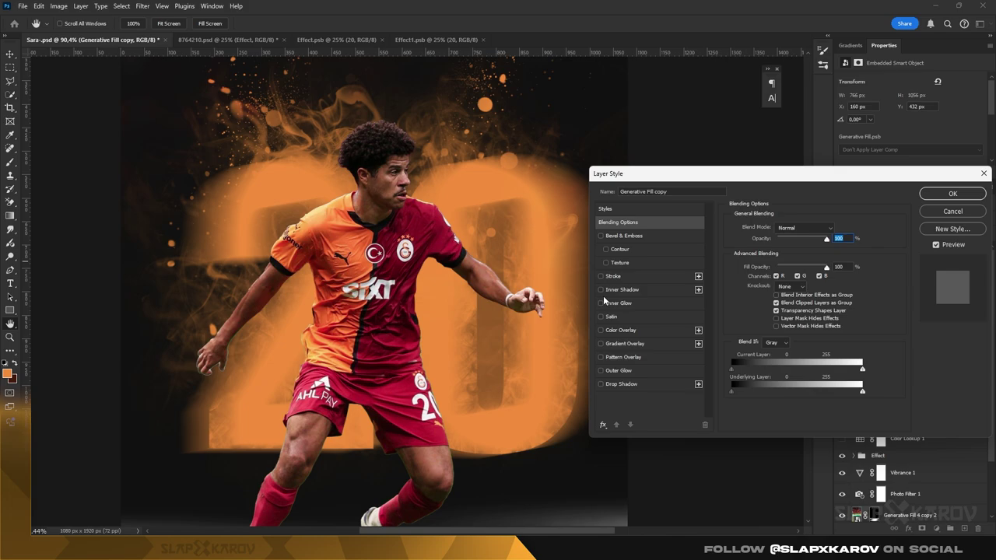
left_click(615, 304)
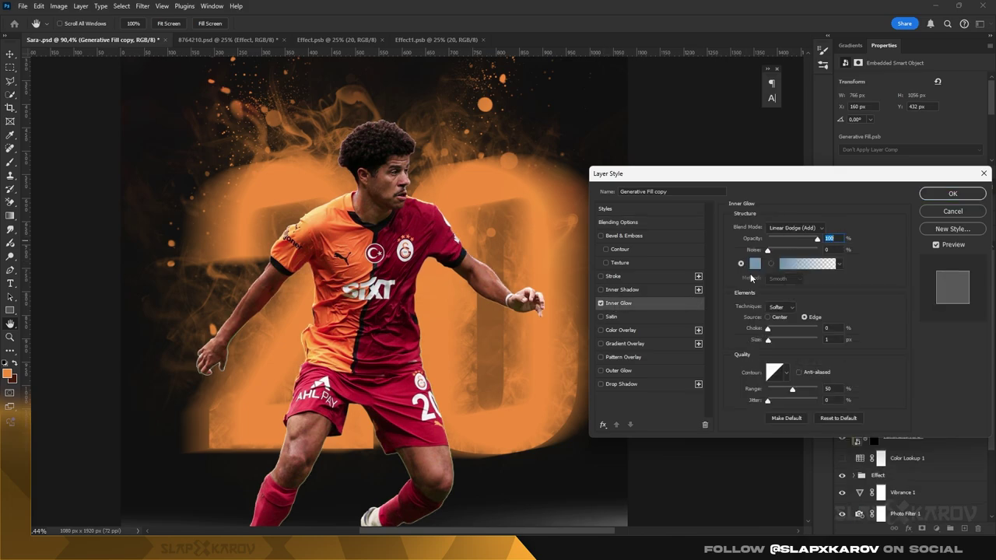
left_click(755, 264)
left_click(424, 233)
left_click(829, 258)
left_click_drag(767, 341, 776, 342)
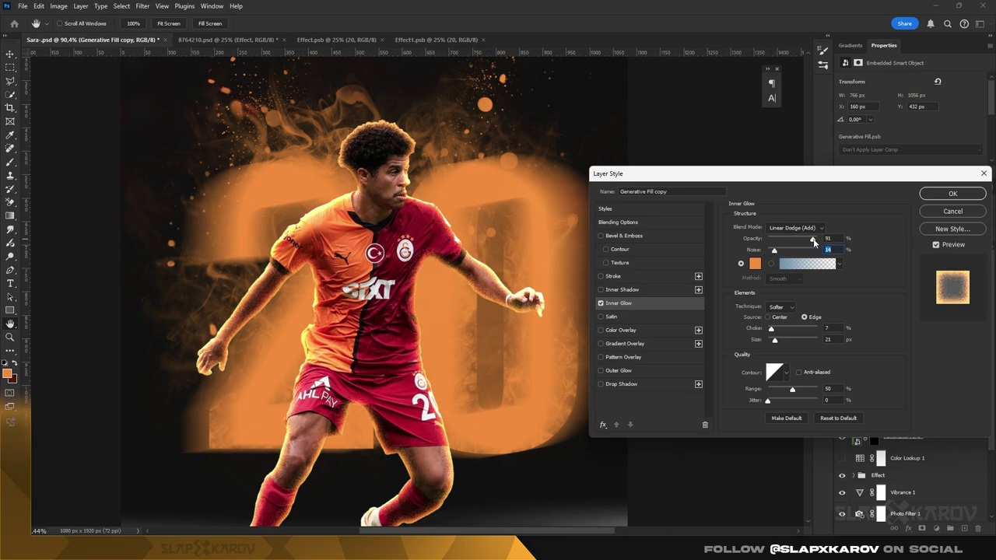
left_click(949, 194)
- Set the copy's Fill to 0% and zoom in to inspect the glow
left_click_drag(926, 249, 919, 277)
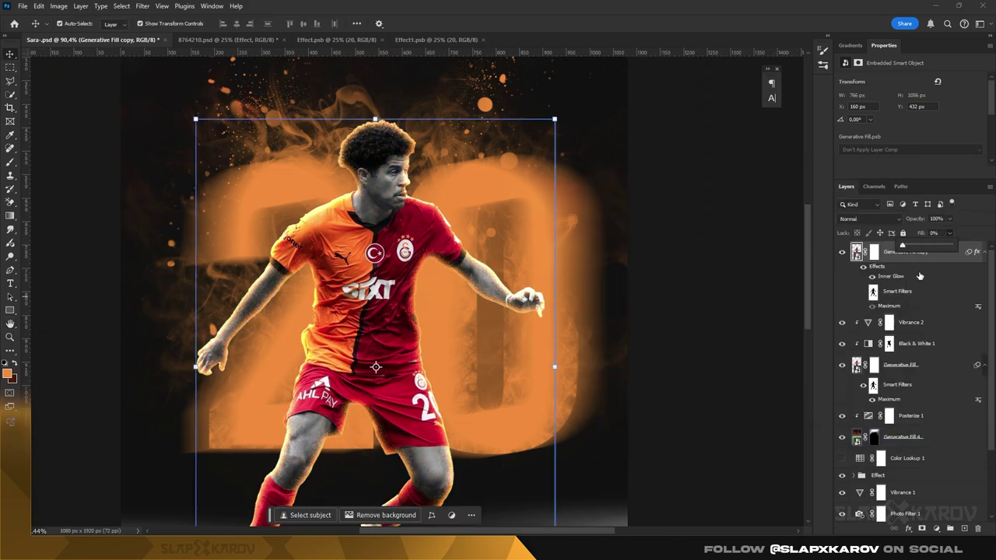
right_click(949, 259)
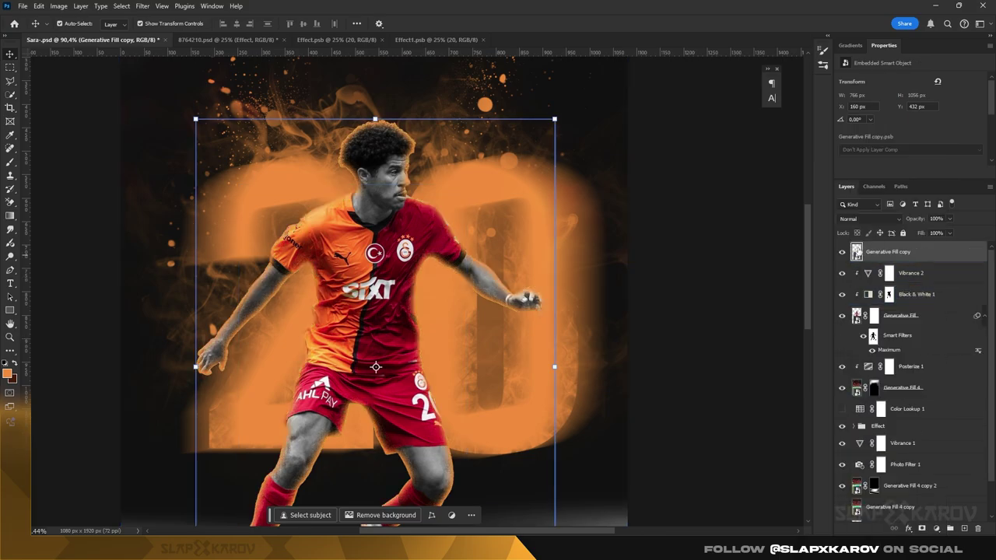
key("z")
left_click_drag(376, 312, 335, 311)
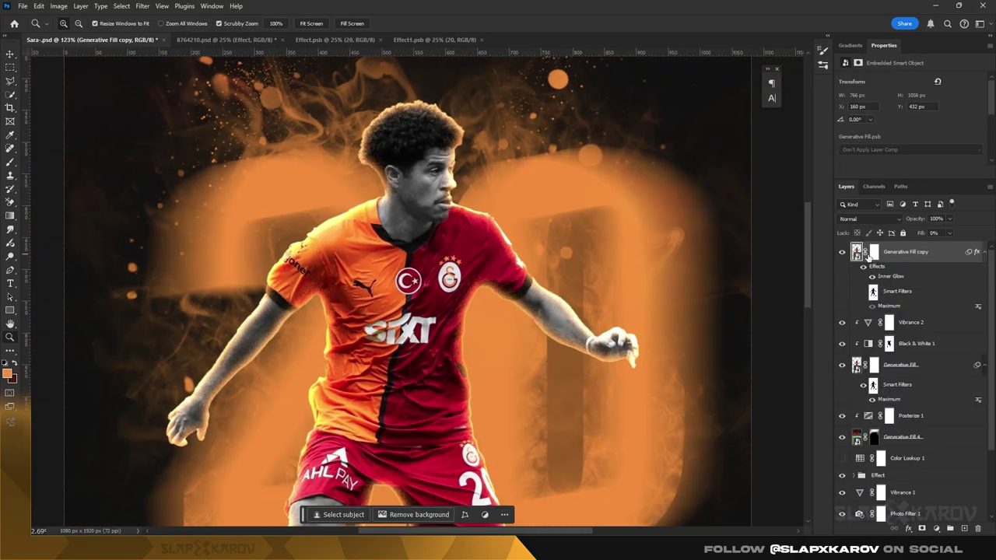
- Test a brush stroke along the player's left arm on the glow copy, then undo it
left_click(874, 251)
scroll(221, 321, "down", 1)
key("b")
right_click(293, 263)
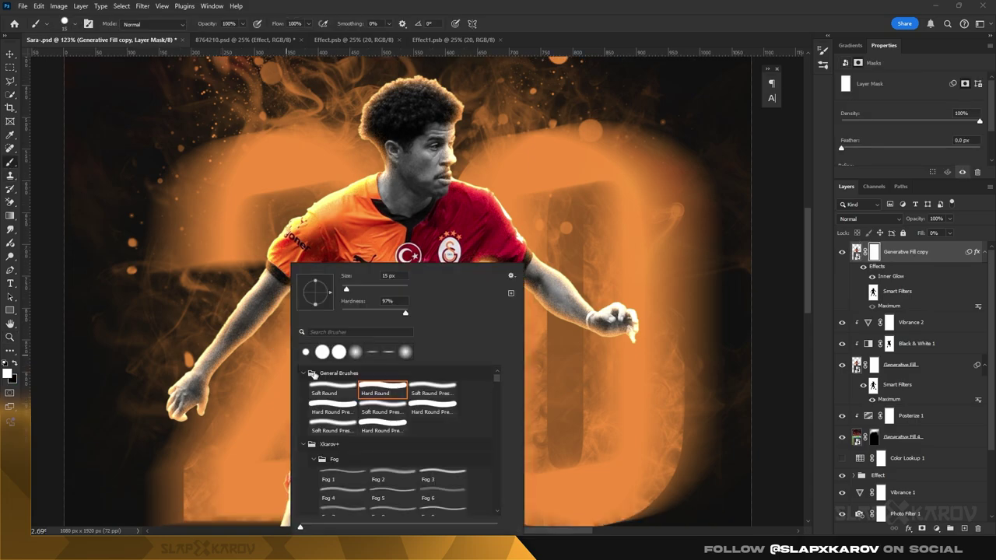
key("Escape")
left_click_drag(217, 376, 327, 260)
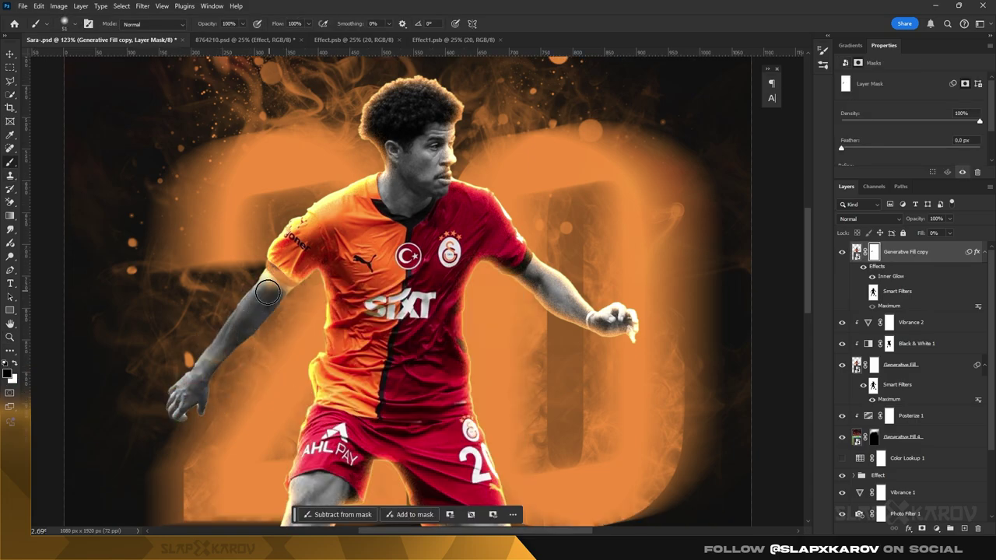
key("ctrl+z")
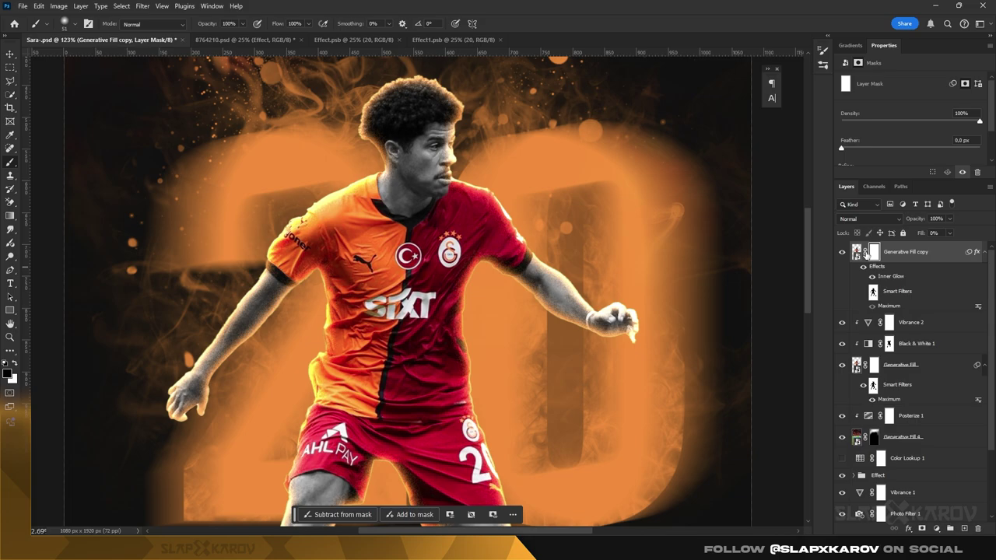
- Convert the glow copy to a smart object blended with Linear Dodge (Add)
double_click(887, 255)
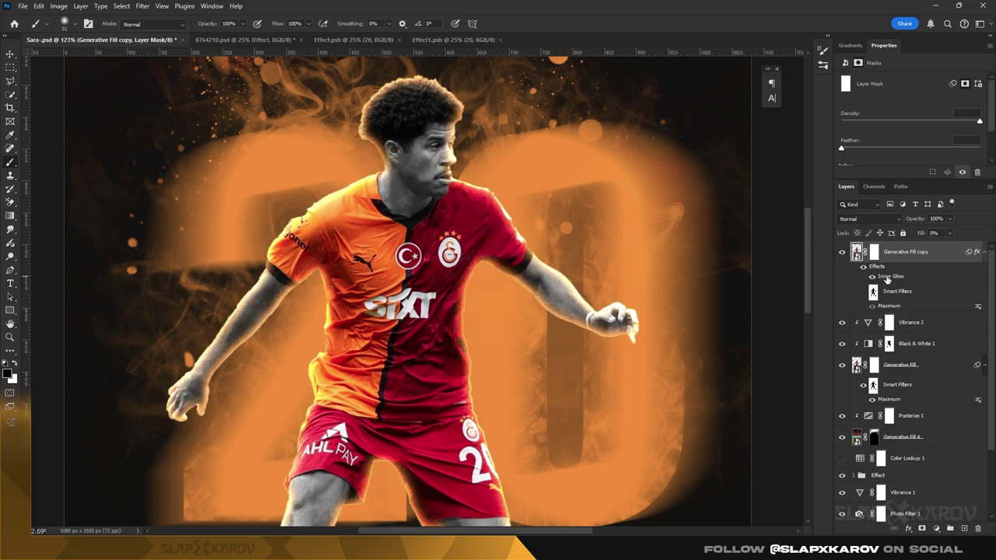
key("Escape")
right_click(932, 257)
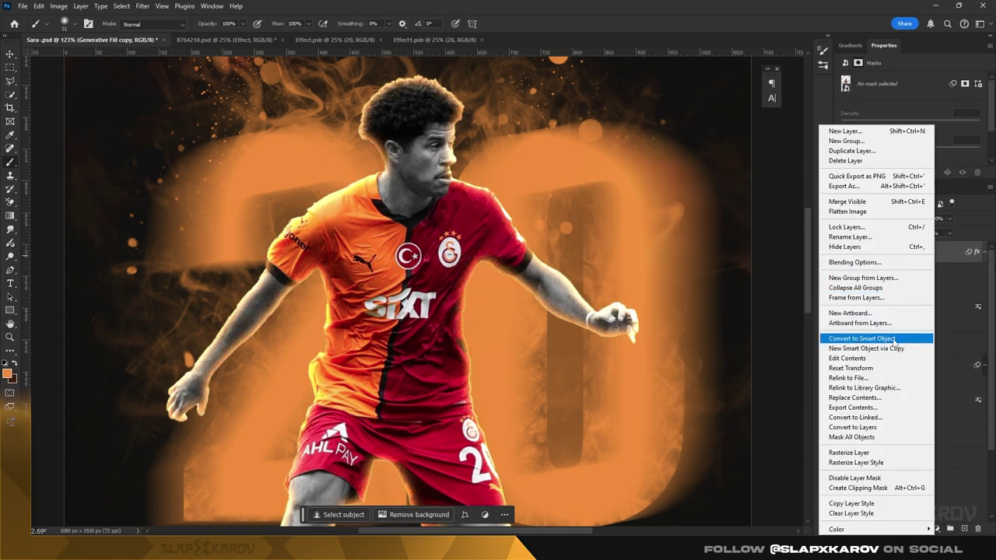
left_click(862, 339)
left_click(867, 218)
left_click(864, 335)
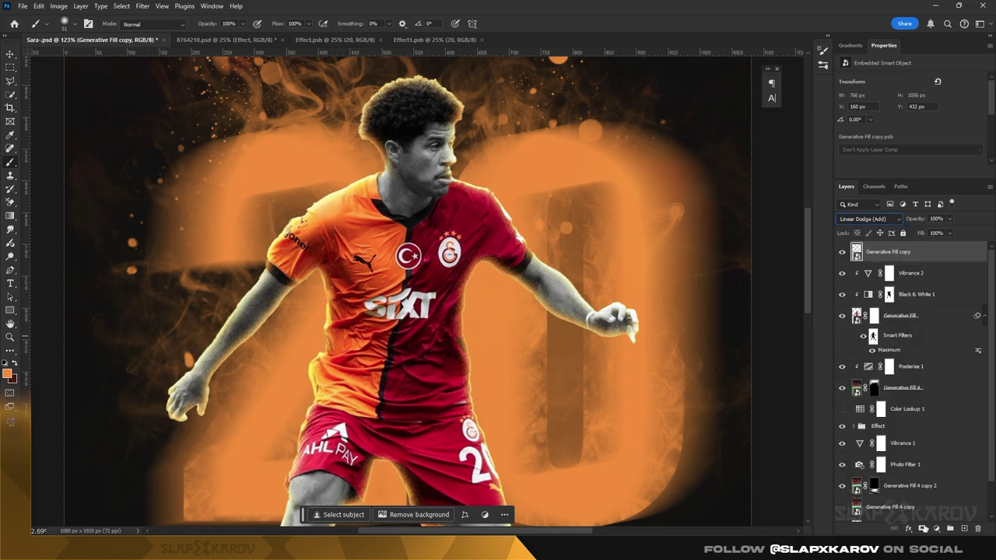
- Add a layer mask to the glow copy layer
left_click(874, 251)
scroll(227, 348, "down", 2)
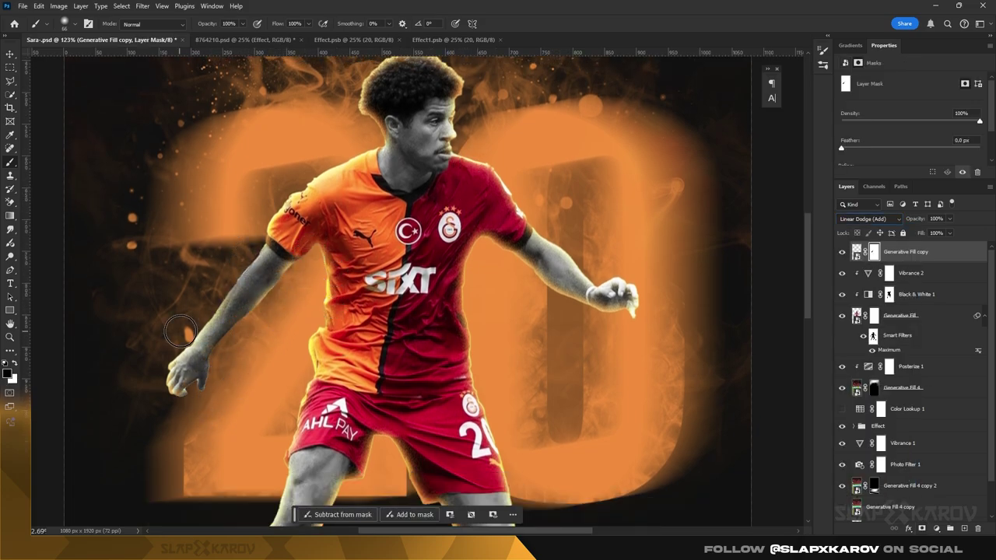
scroll(225, 214, "up", 2)
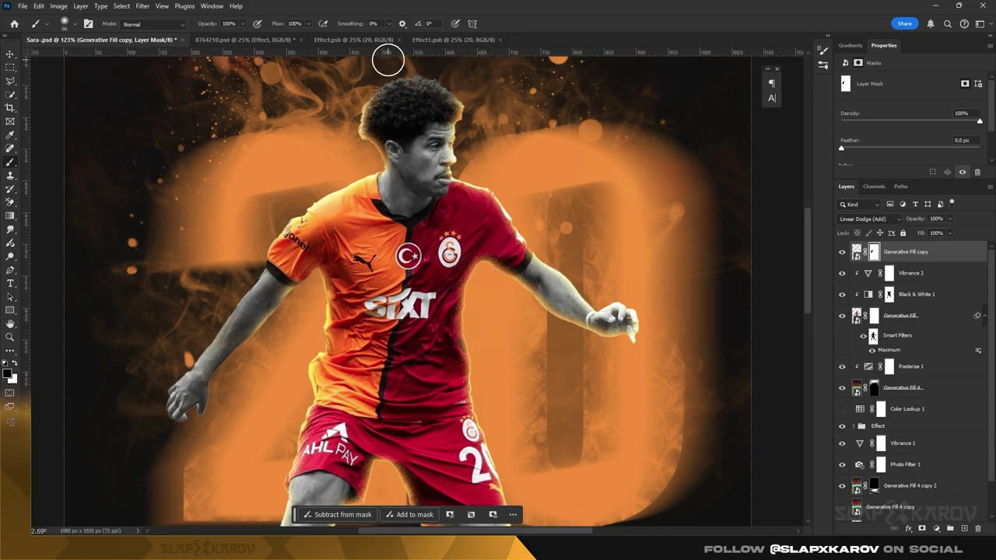
scroll(434, 117, "down", 2)
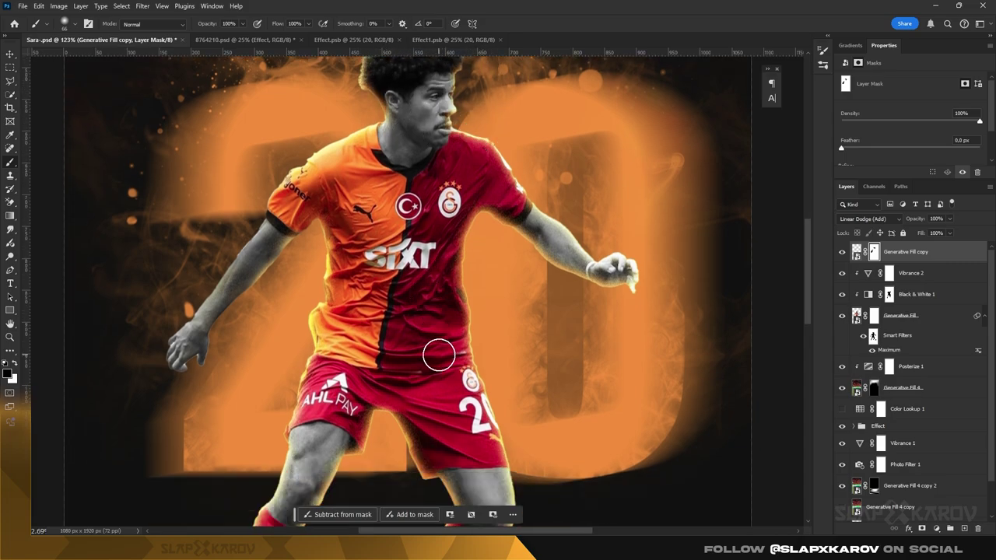
scroll(438, 351, "down", 5)
scroll(478, 329, "up", 1)
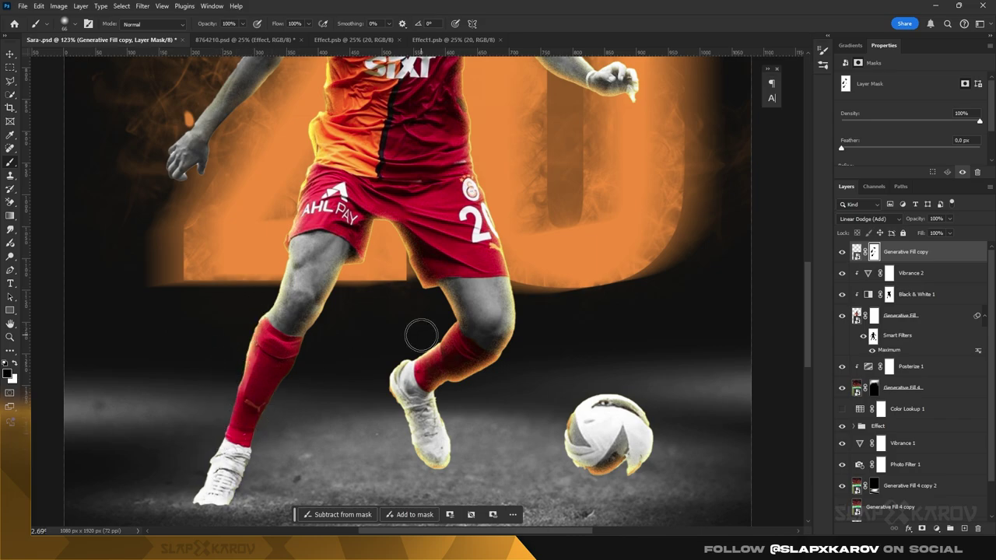
scroll(501, 402, "up", 2)
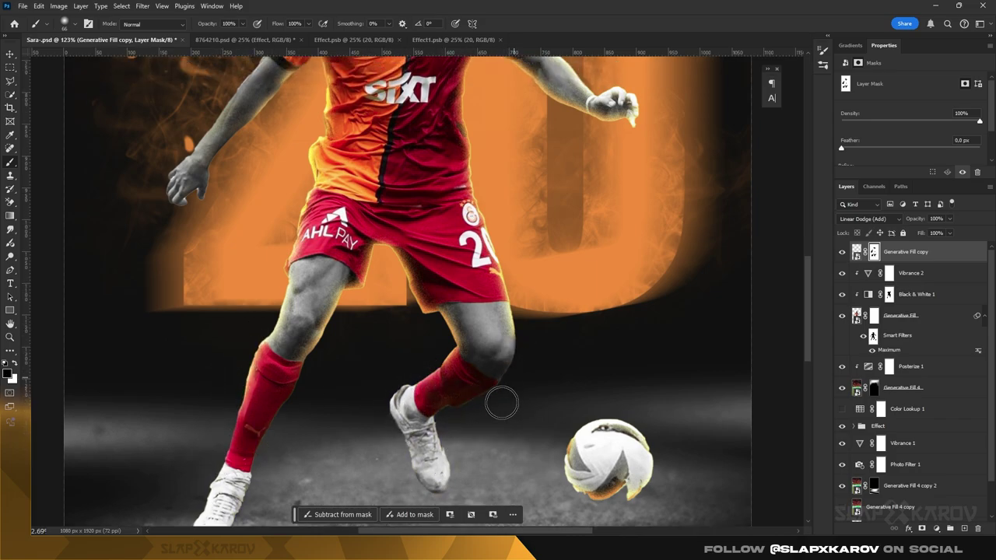
scroll(537, 319, "up", 5)
scroll(569, 210, "up", 3)
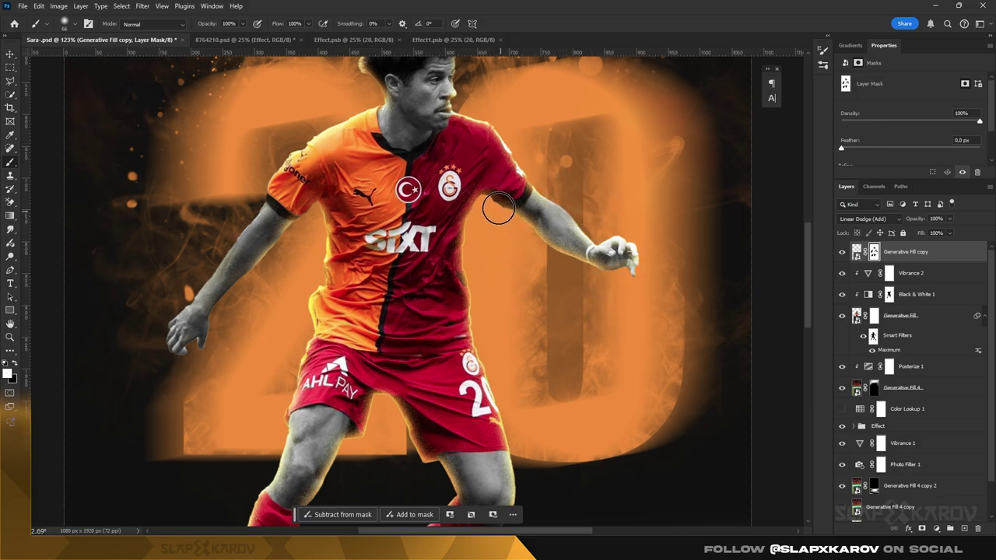
scroll(527, 186, "up", 4)
scroll(353, 98, "up", 2)
- Paint black with a smaller brush on the mask to hide unwanted glow around the torso
key("x")
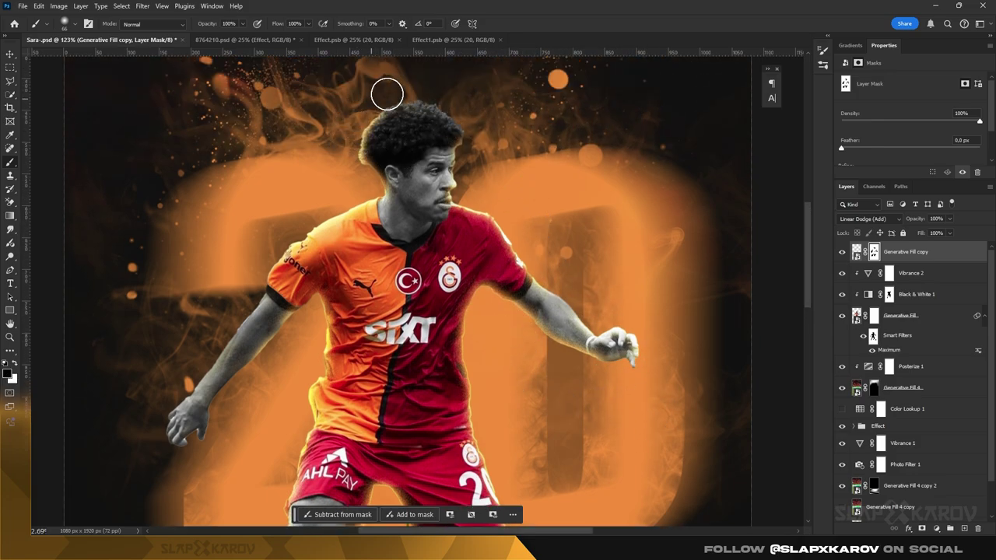
key("bracketleft")
key("bracketleft")
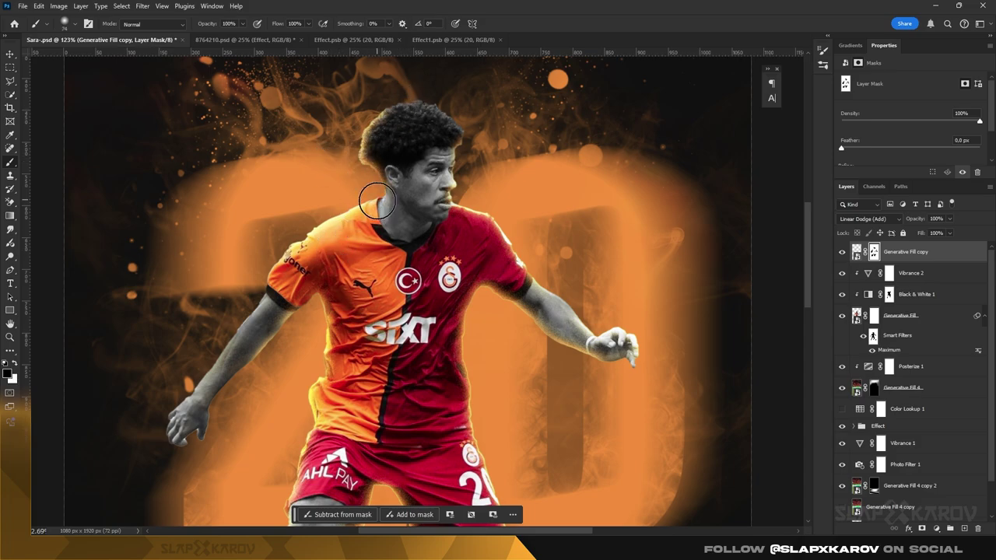
scroll(403, 212, "up", 3)
scroll(412, 208, "up", 2)
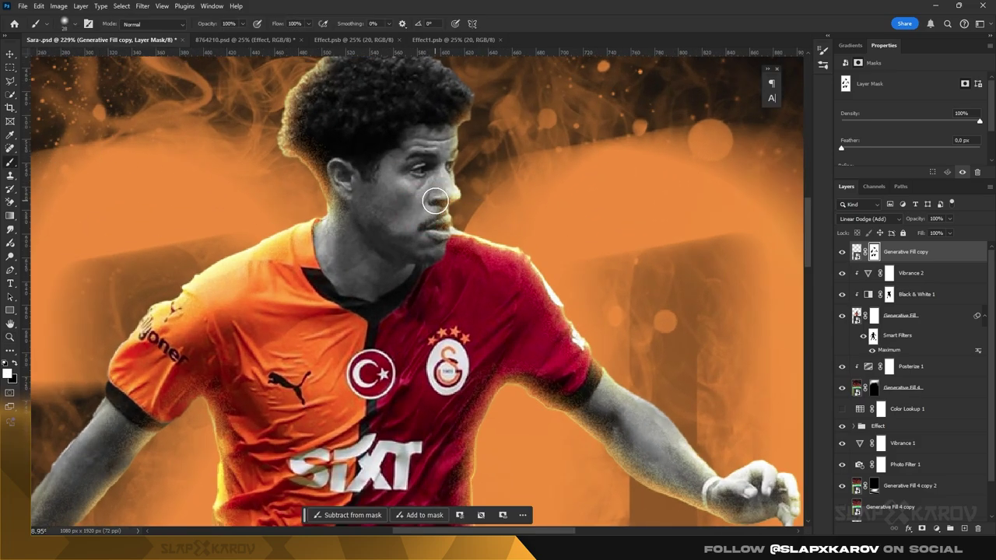
scroll(487, 135, "up", 2)
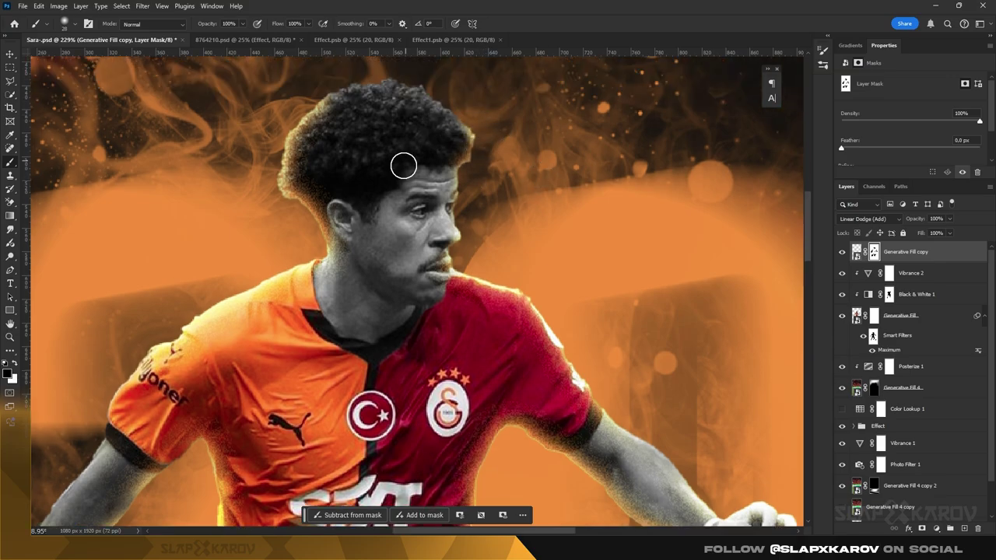
key("z")
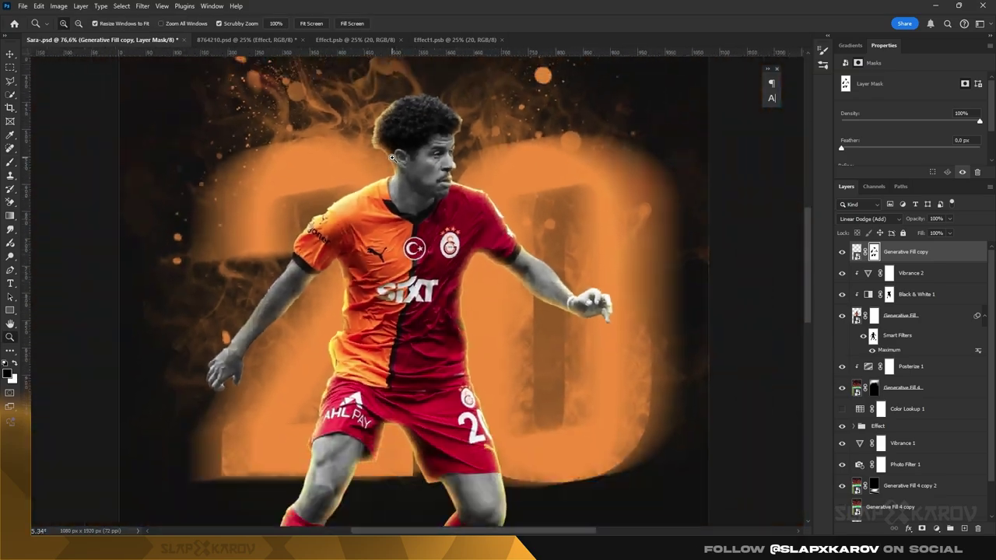
mouse_move(403, 165)
left_mouse_down()
mouse_move(345, 224)
mouse_move(422, 351)
left_mouse_up()
key("b")
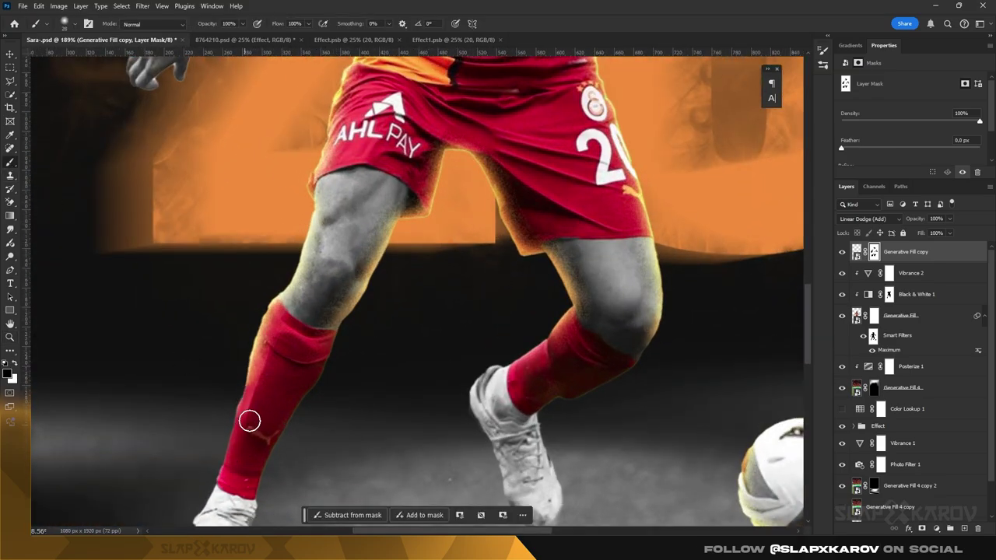
scroll(356, 312, "down", 2)
key("z")
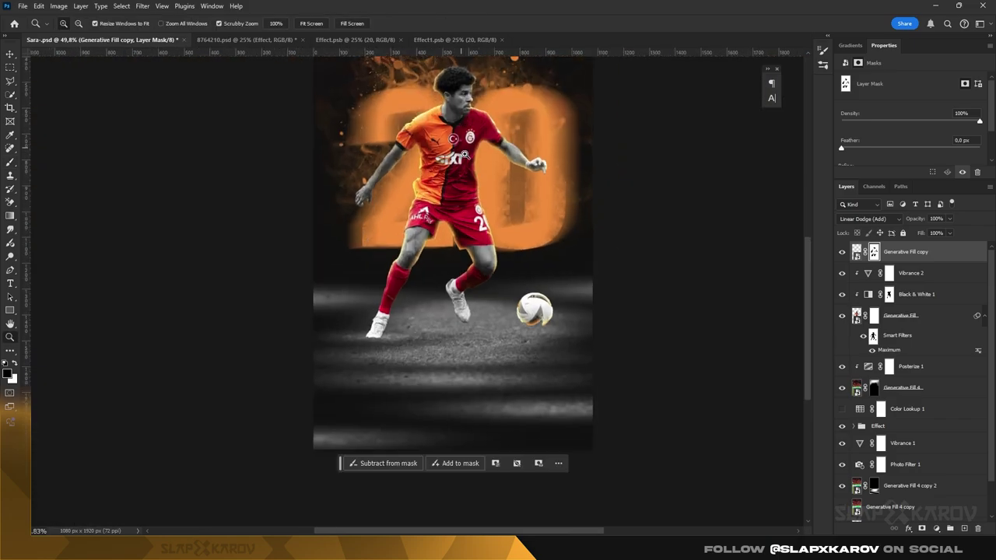
mouse_move(317, 398)
left_mouse_down()
mouse_move(491, 234)
mouse_move(549, 353)
mouse_move(840, 264)
left_mouse_up()
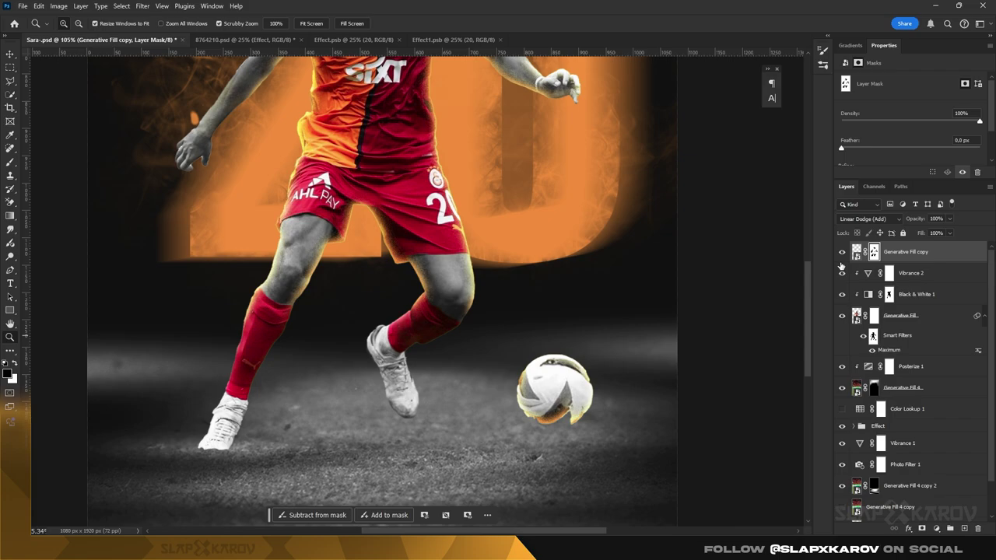
left_click(11, 160)
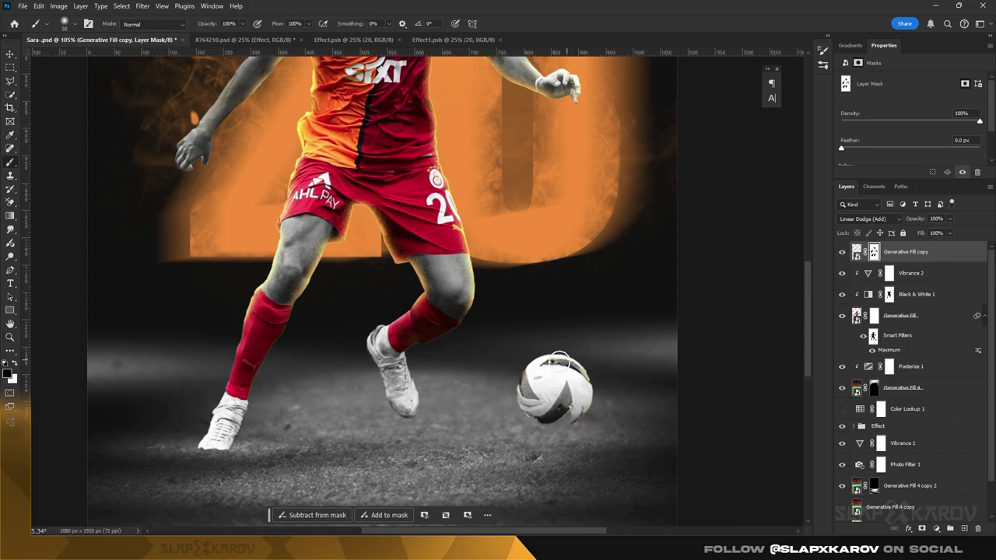
- Solo the Generative Fill layer and apply a Camera Raw Filter as a smart filter
key("z")
key("ctrl+0")
left_click(841, 317, "alt")
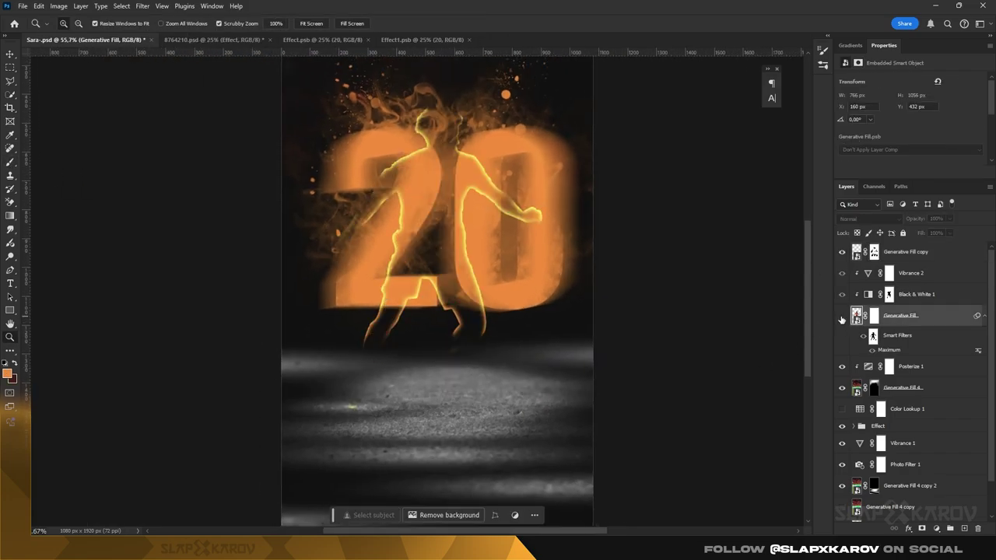
left_click(142, 6)
left_click(167, 108)
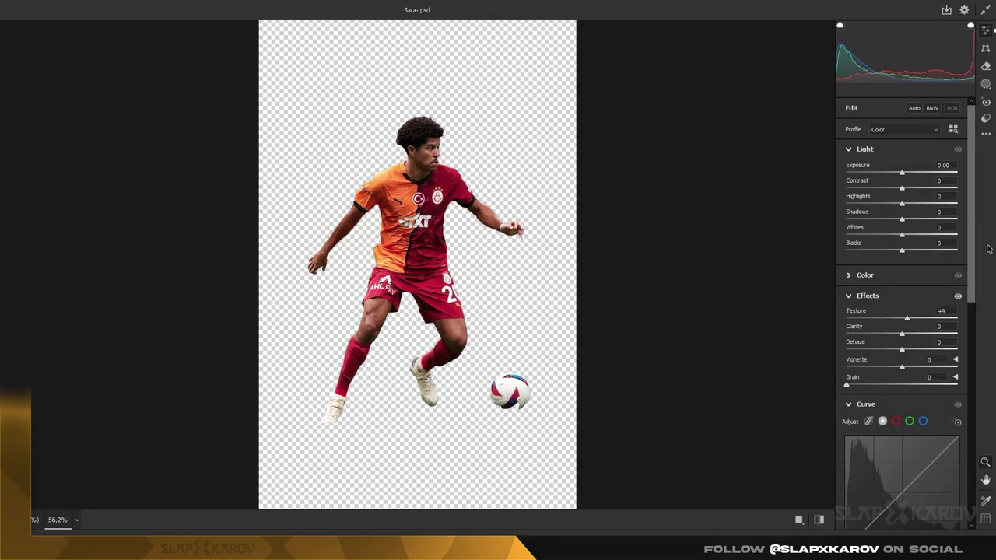
scroll(908, 291, "down", 2)
scroll(905, 303, "down", 5)
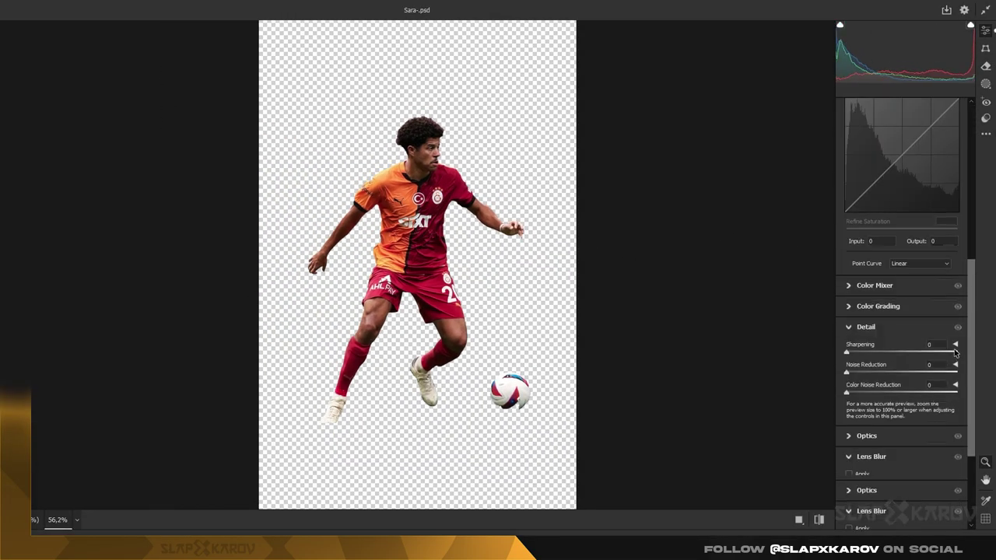
scroll(490, 142, "up", 2)
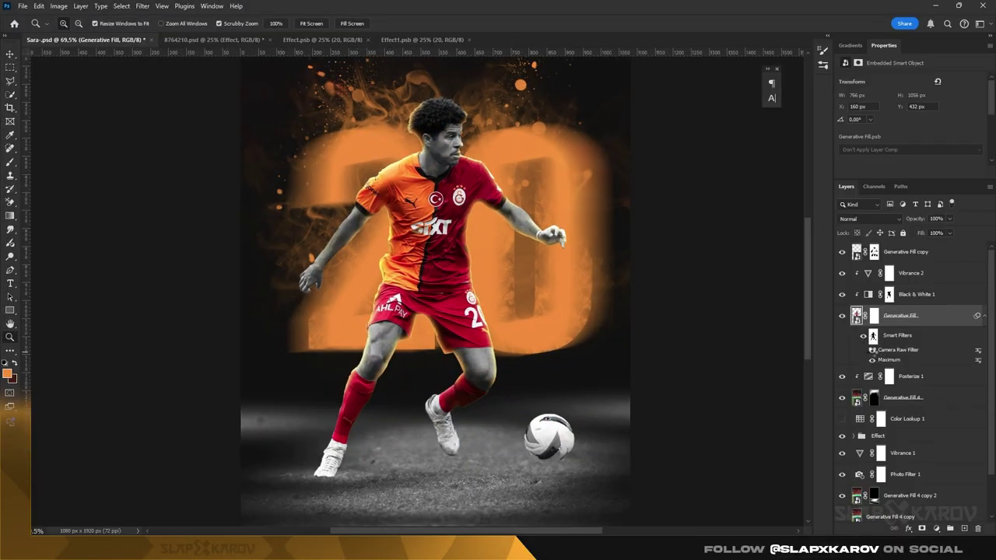
scroll(462, 138, "up", 5)
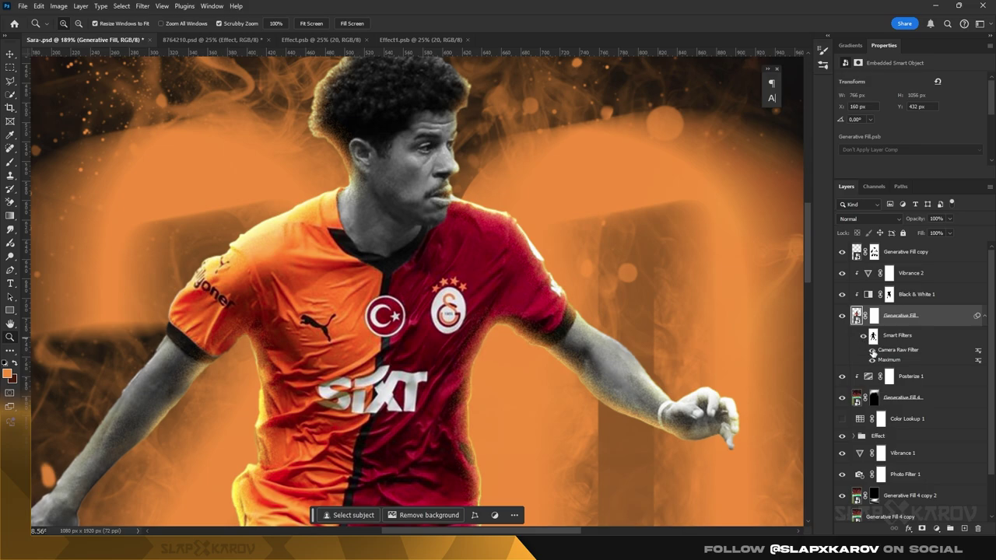
- Toggle the Effect group's orange glow on and off to compare the poster
key("ctrl+minus")
left_click(903, 253)
scroll(470, 291, "down", 3)
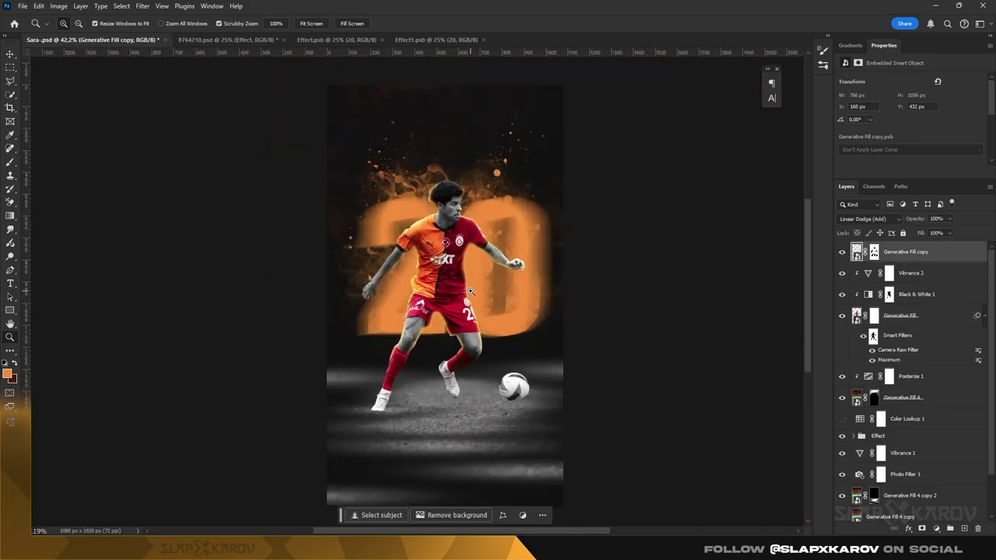
scroll(469, 291, "up", 2)
scroll(884, 391, "down", 2)
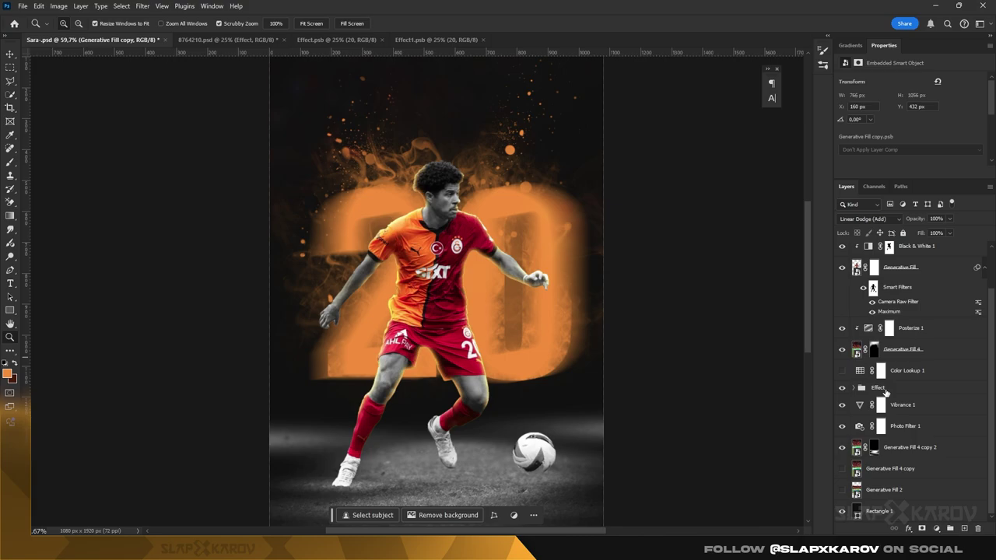
left_click(879, 387)
left_click(840, 388)
double_click(841, 387)
left_click(841, 387)
scroll(424, 181, "up", 3)
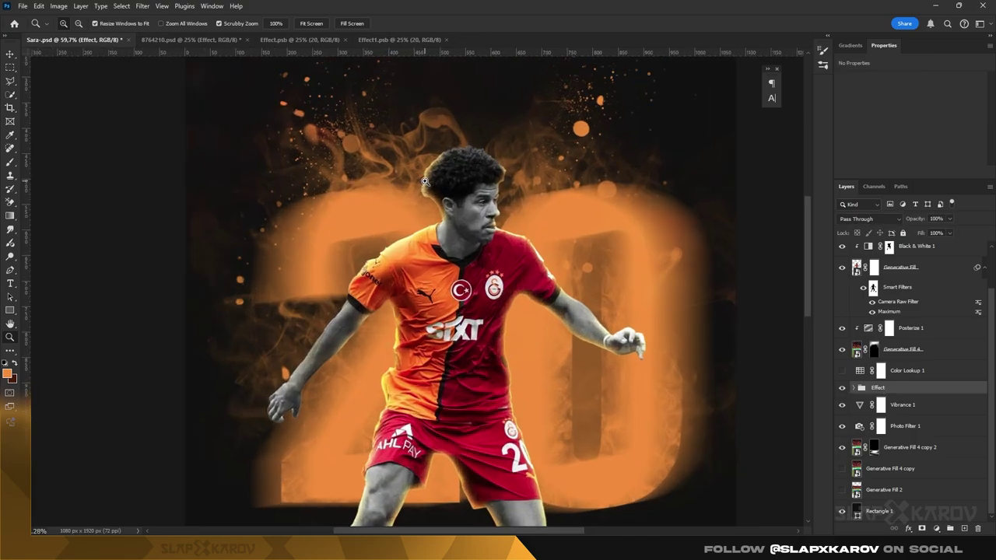
scroll(424, 181, "down", 5)
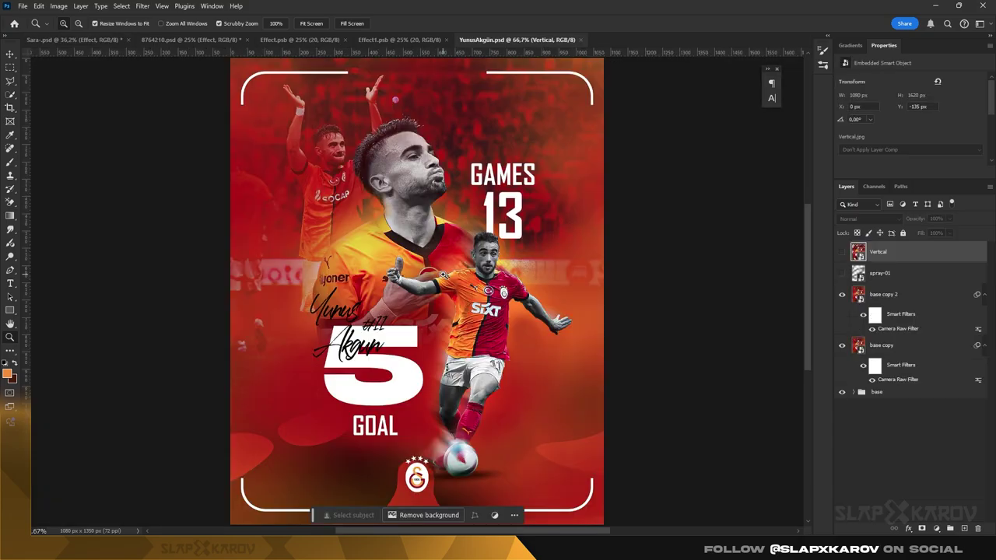
- Copy the handwritten script name layer from the reference poster into the player poster
left_click(854, 392)
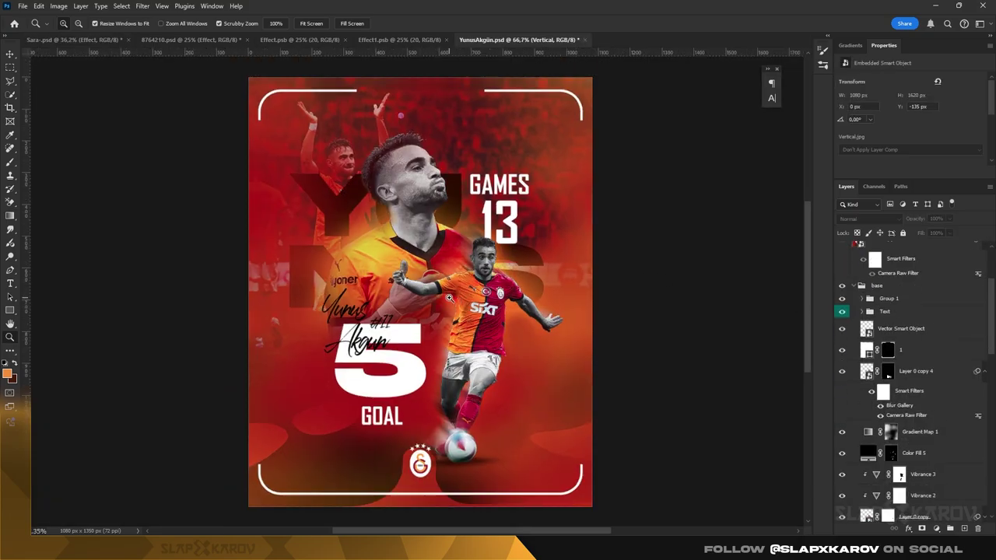
scroll(476, 286, "down", 2)
scroll(476, 285, "up", 2)
key("v")
left_click(851, 359)
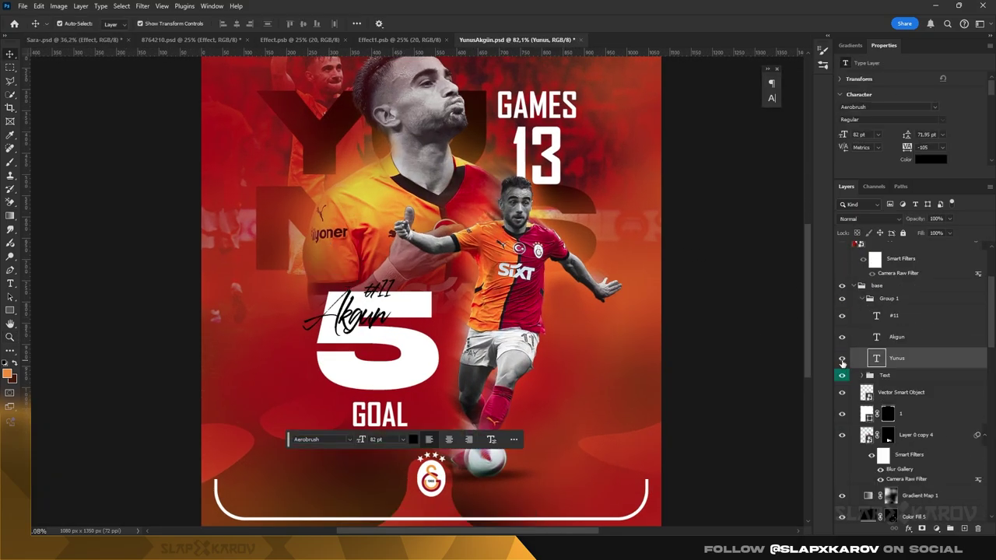
left_click_drag(76, 39, 472, 285)
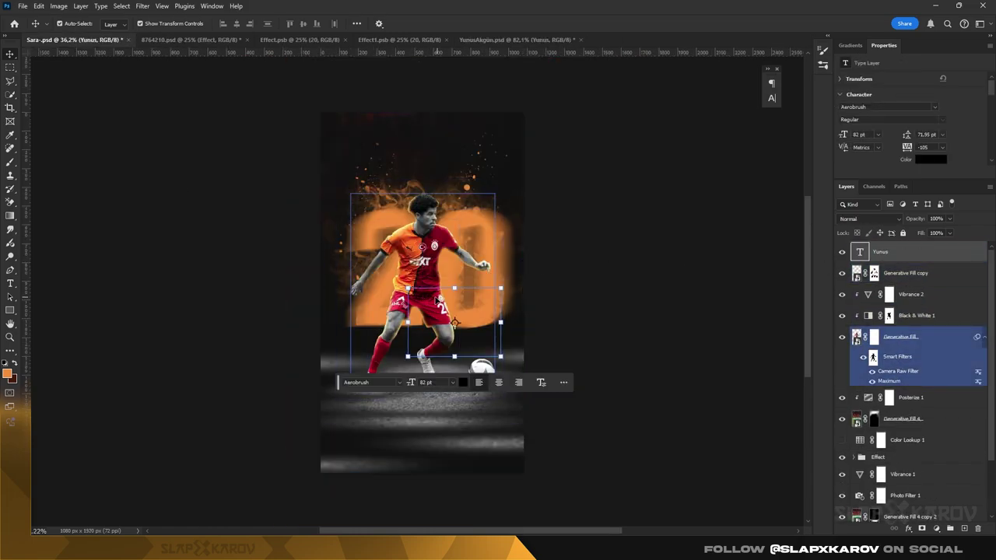
- Retype the copied script text as the player's first name
double_click(467, 284)
scroll(467, 284, "up", 5)
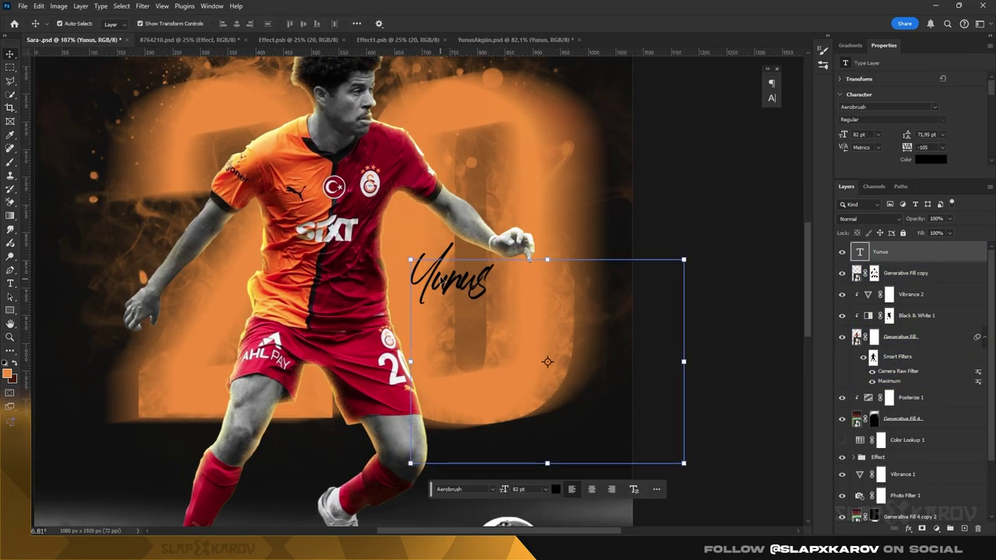
type("Gabriel")
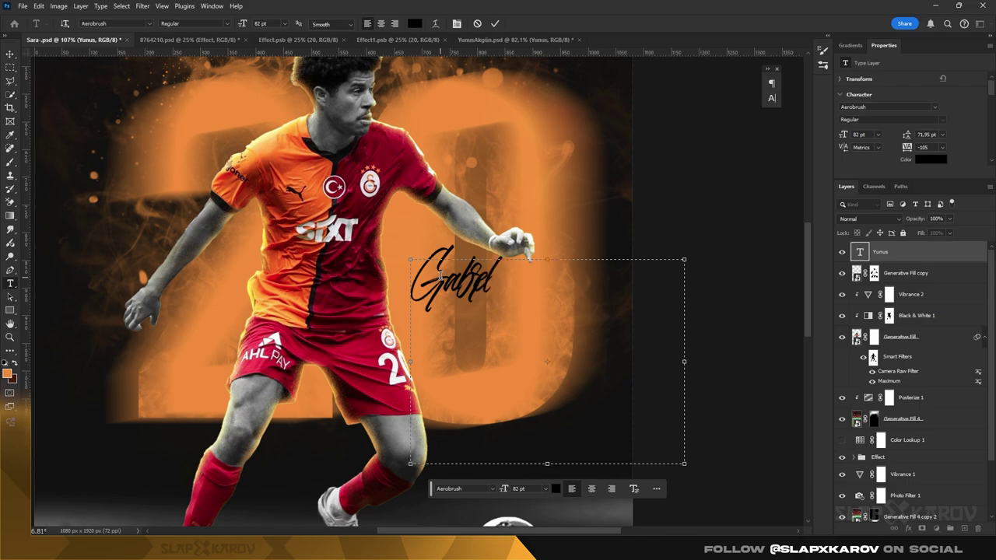
key("ctrl+a")
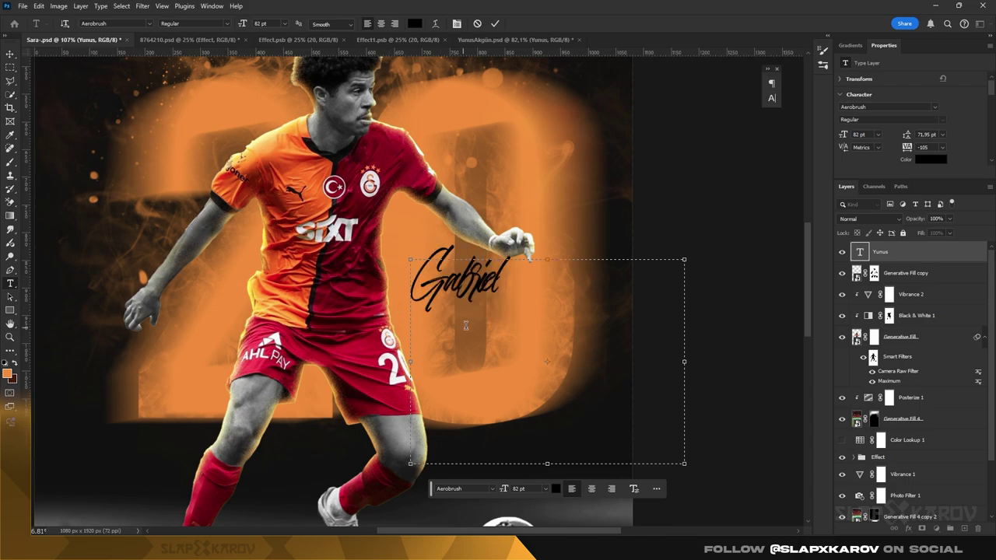
key("ctrl+Return")
- Duplicate the text, change it to the surname, and place it below the first name
key("z")
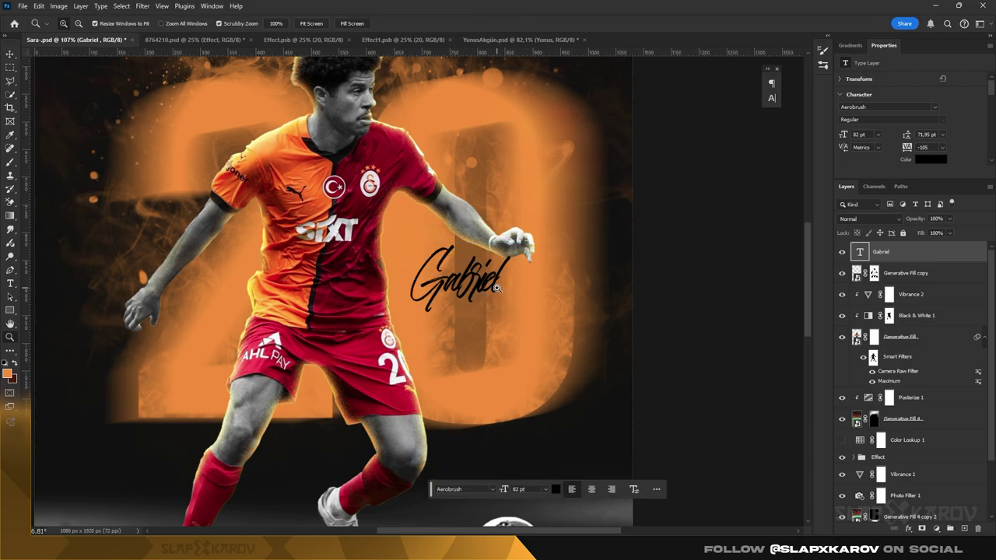
key("ctrl+j")
double_click(859, 252)
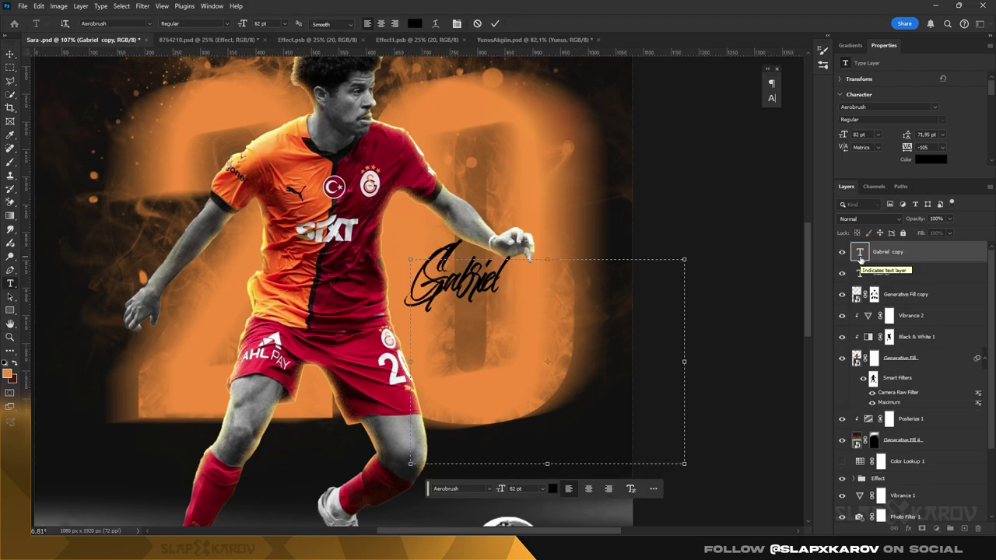
type("Sara")
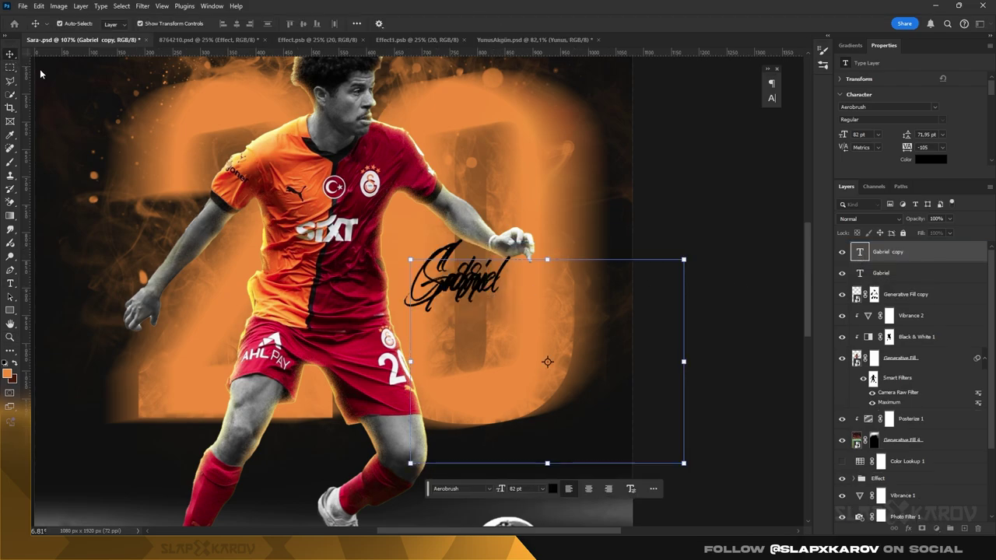
key("ctrl+Return")
key("v")
left_click_drag(453, 291, 465, 373)
scroll(459, 389, "up", 1, "alt")
- Group the two signature name layers and give the group a colour label
key("z")
key("ctrl+0")
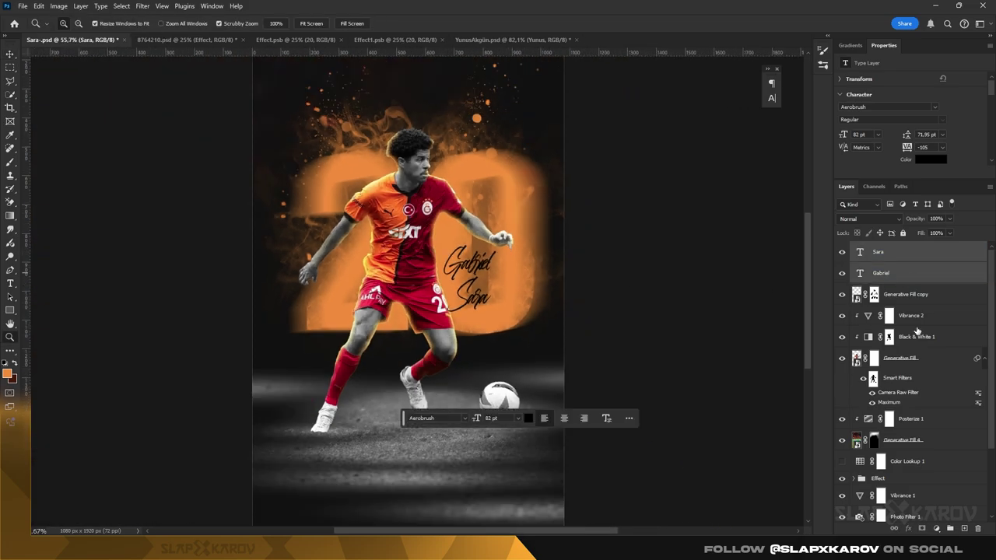
key("ctrl+g")
right_click(886, 255)
mouse_move(833, 529)
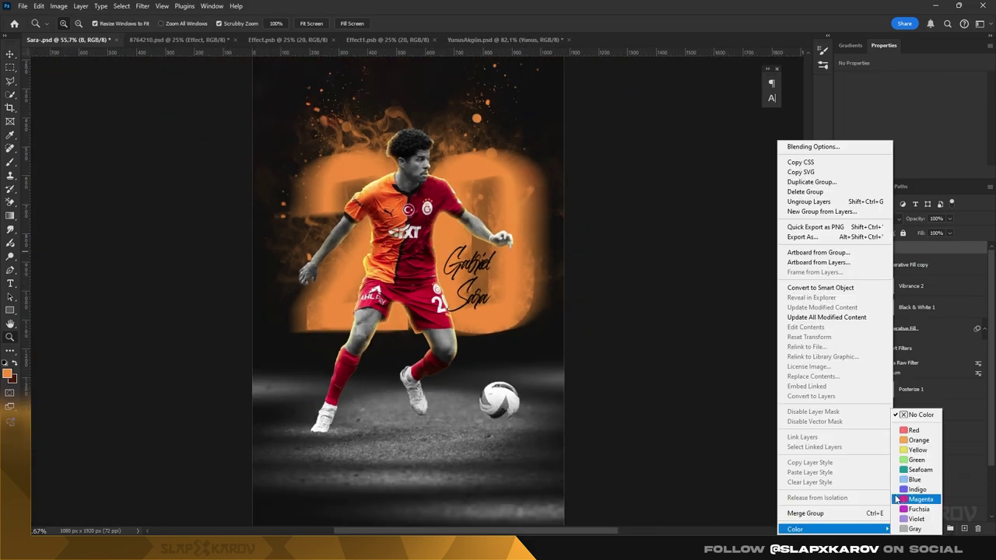
left_click(915, 462)
left_click_drag(469, 447, 435, 447)
- Close the reference poster document without saving
left_click(498, 40)
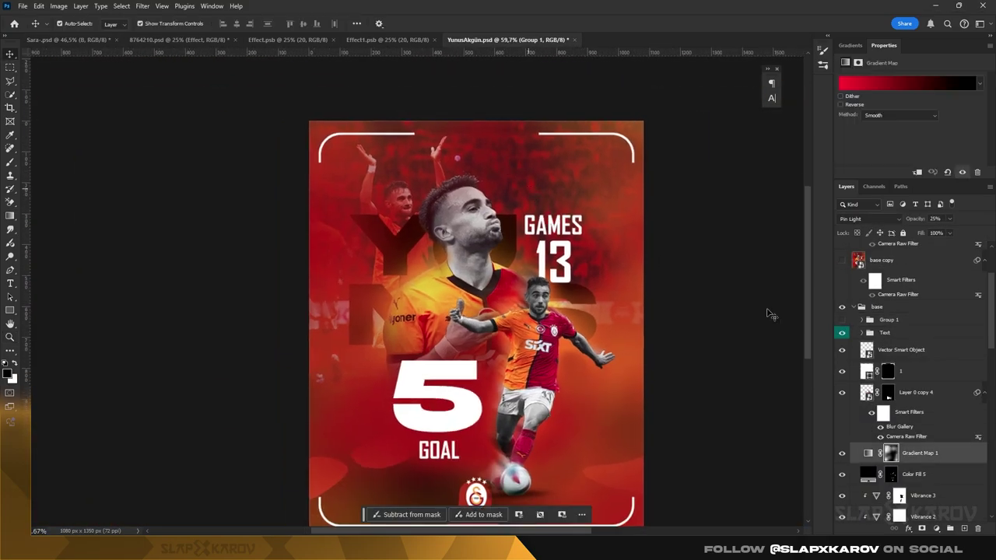
scroll(923, 315, "down", 3)
scroll(922, 315, "down", 3)
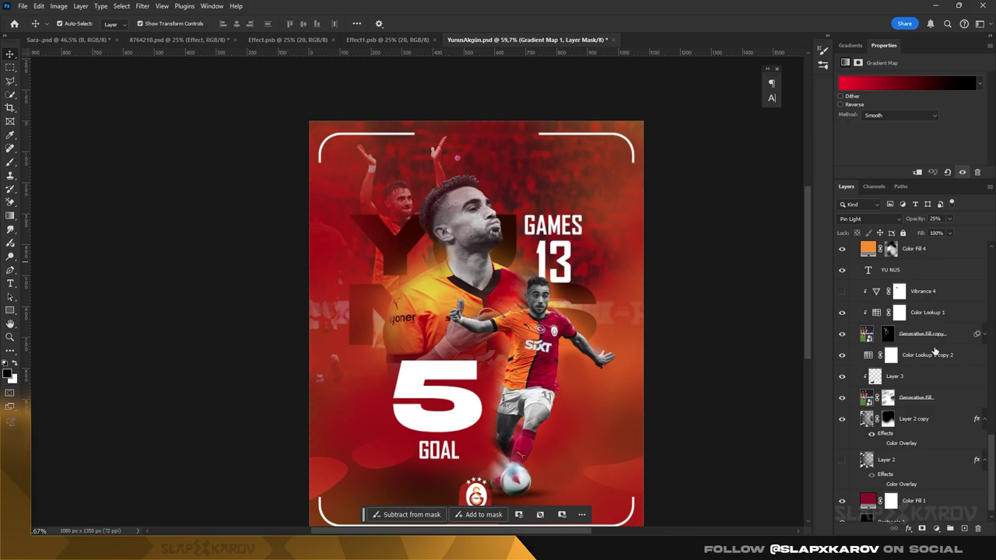
scroll(922, 315, "down", 3)
left_click(613, 40)
left_click(492, 201)
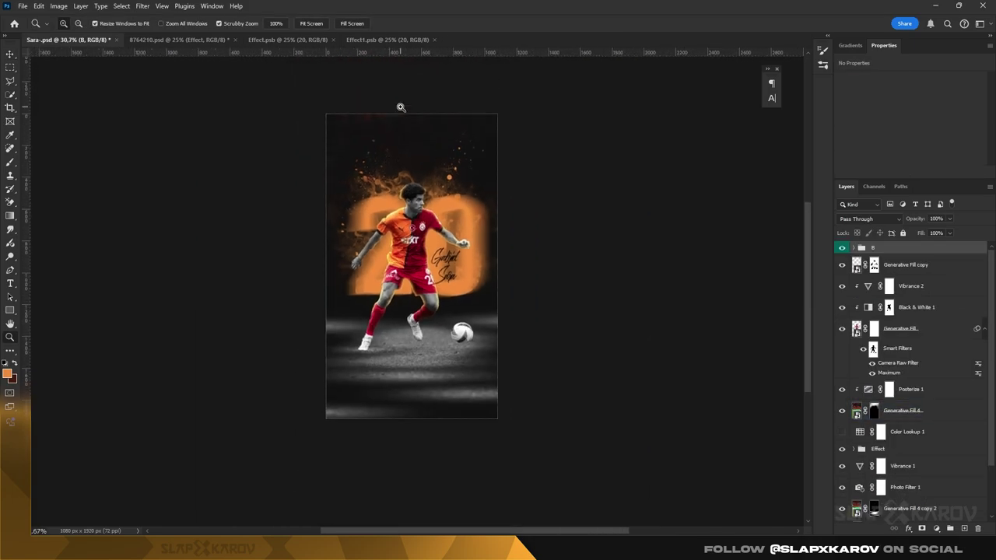
- Expand the Effect group, select the Image Effect layers and hide one of them
scroll(429, 218, "down", 2)
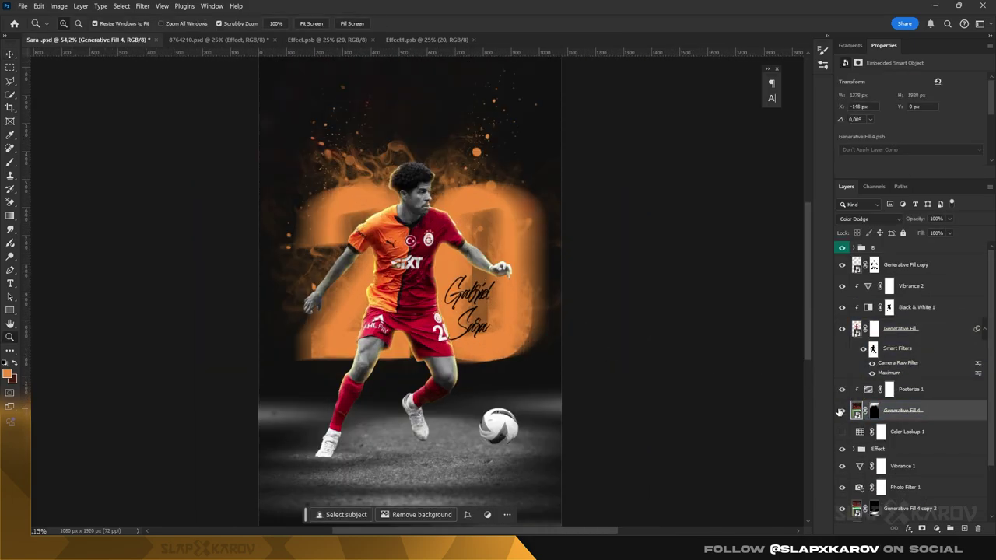
left_click(854, 449)
left_click(906, 487)
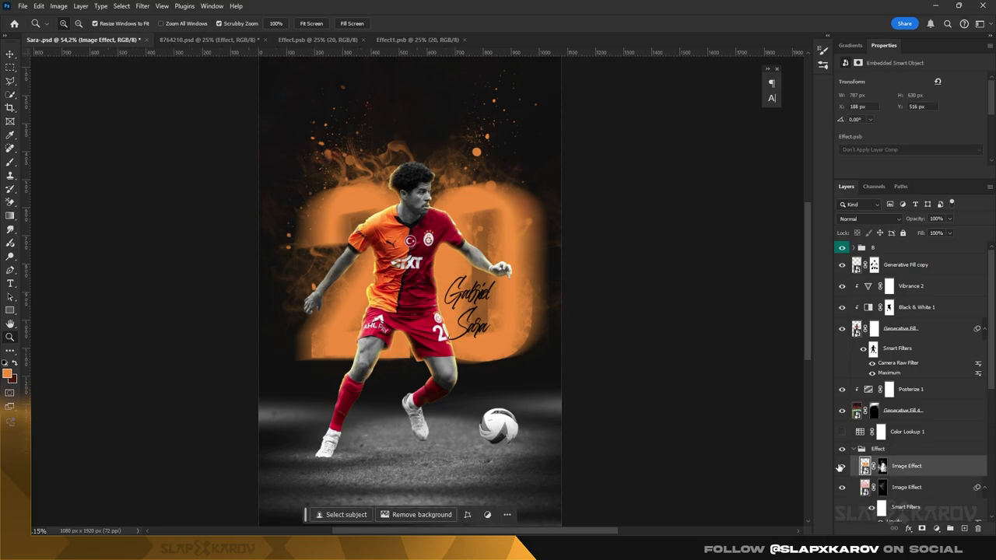
scroll(840, 441, "down", 2)
scroll(840, 442, "down", 1)
left_click(841, 452)
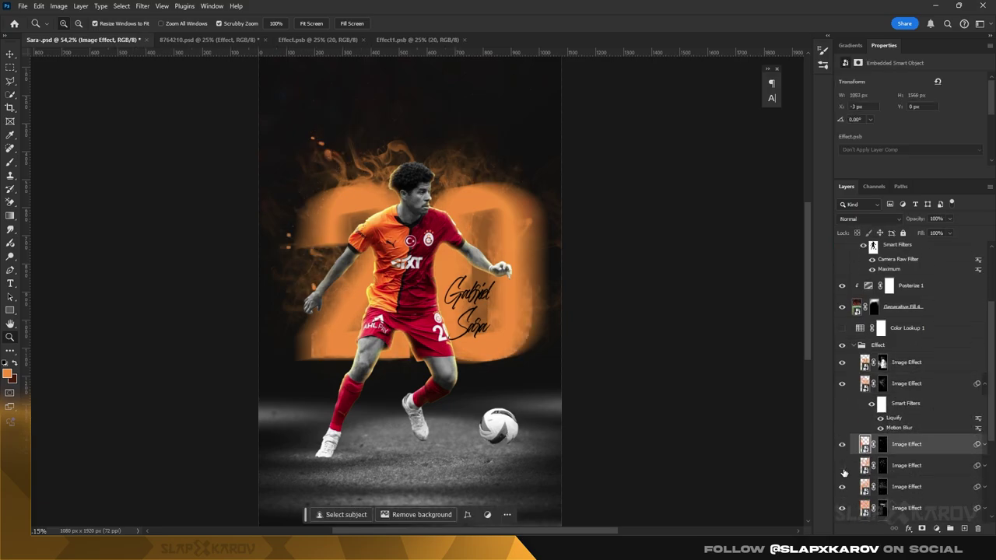
scroll(842, 466, "down", 1)
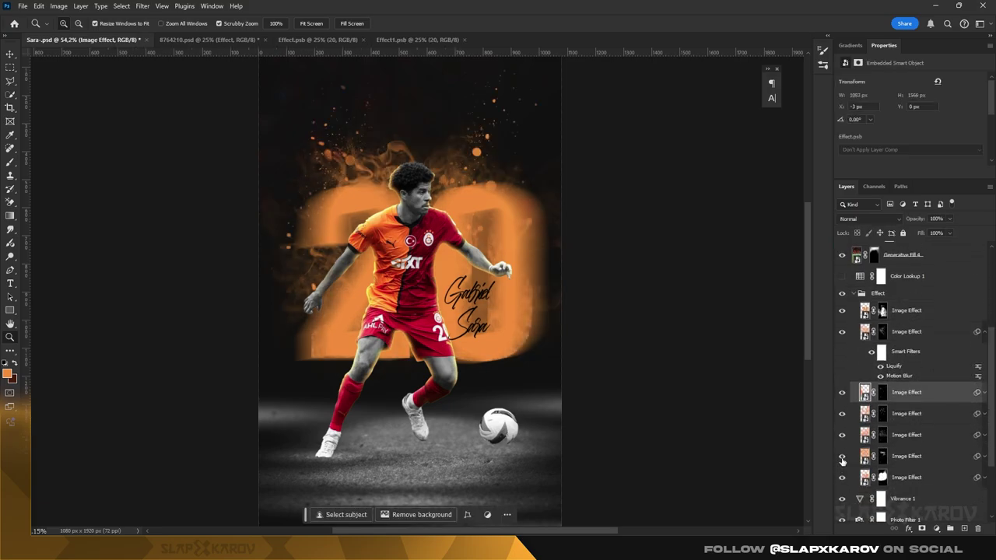
left_click(842, 456)
- Nudge the Image Effect glow layer slightly down and right into place
key("v")
scroll(482, 156, "up", 1)
left_click_drag(482, 140, 492, 170)
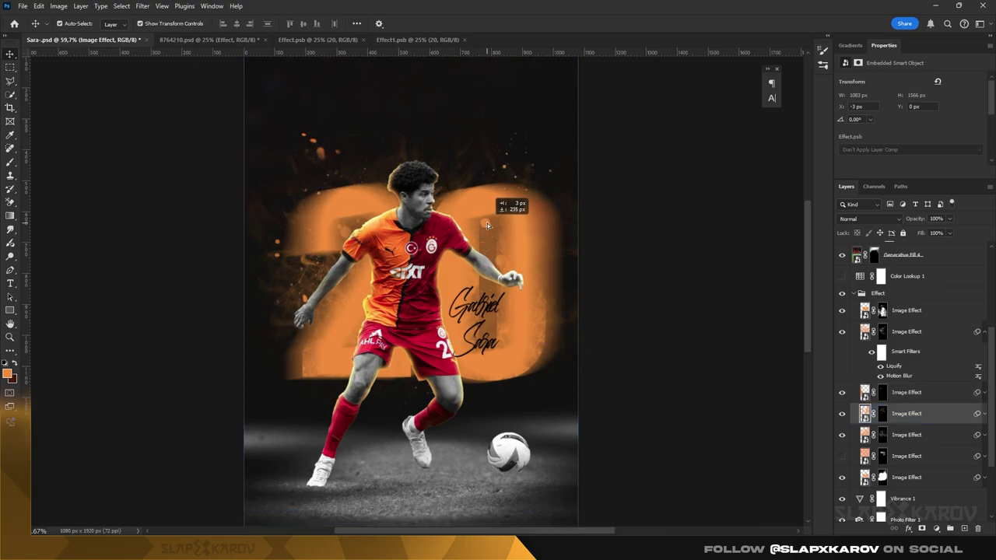
left_click_drag(487, 225, 484, 236)
scroll(894, 405, "down", 2)
- Hide the lower and top Image Effect flame layers to reduce wisps above the head
left_click(865, 383)
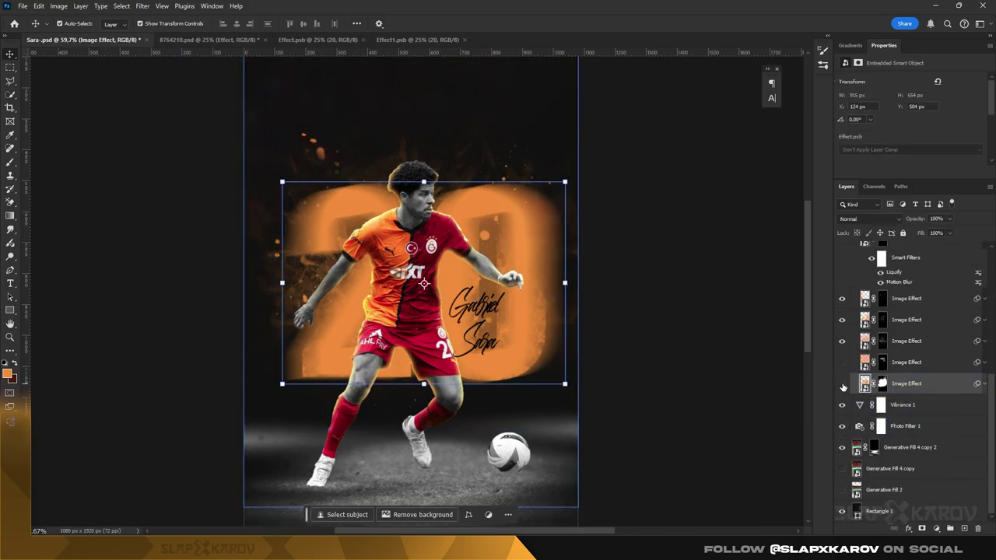
left_click(841, 383)
left_click(841, 361)
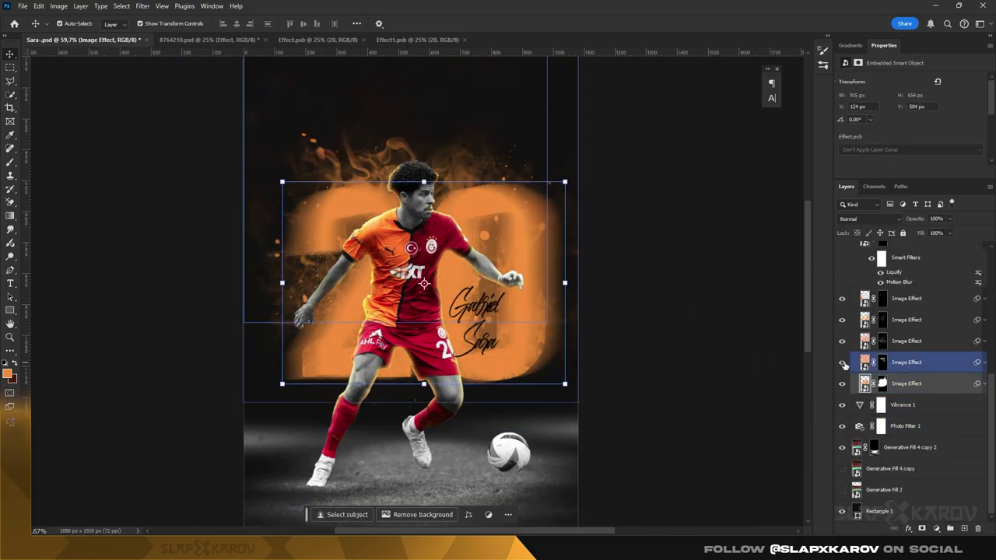
left_click_drag(842, 363, 842, 341)
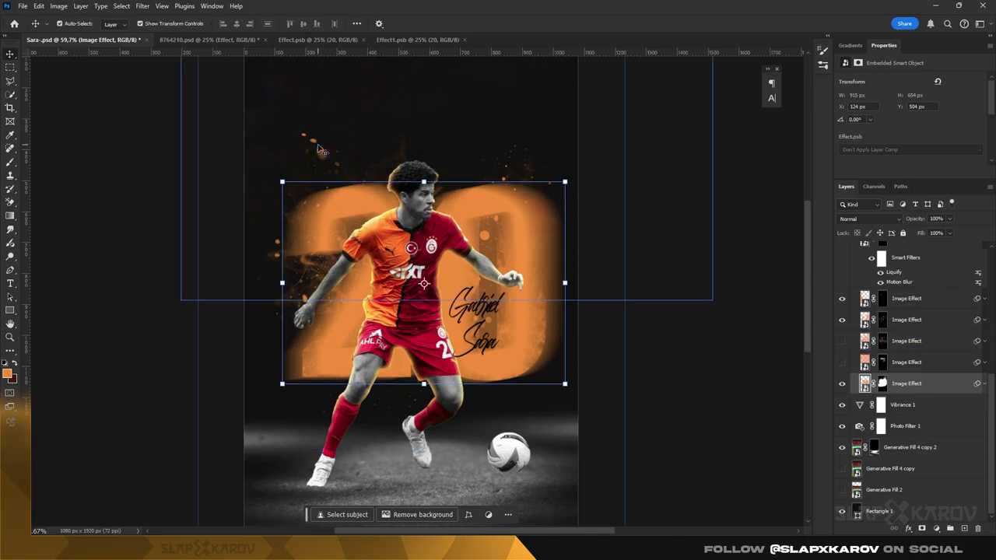
scroll(895, 350, "up", 2)
left_click(894, 389)
left_click(841, 388)
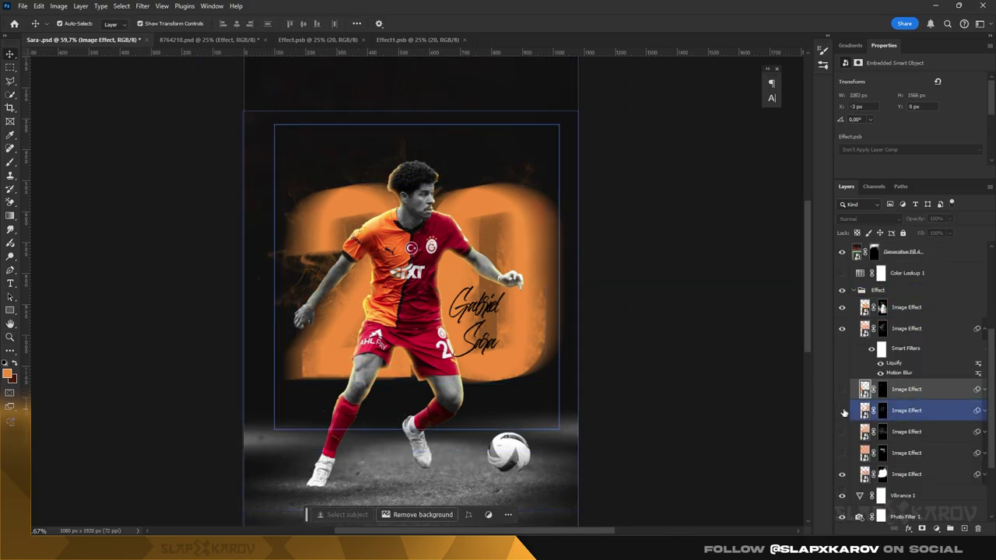
left_click(843, 412)
- Show the lowest Image Effect layer and begin scaling it to about 106%
key("z")
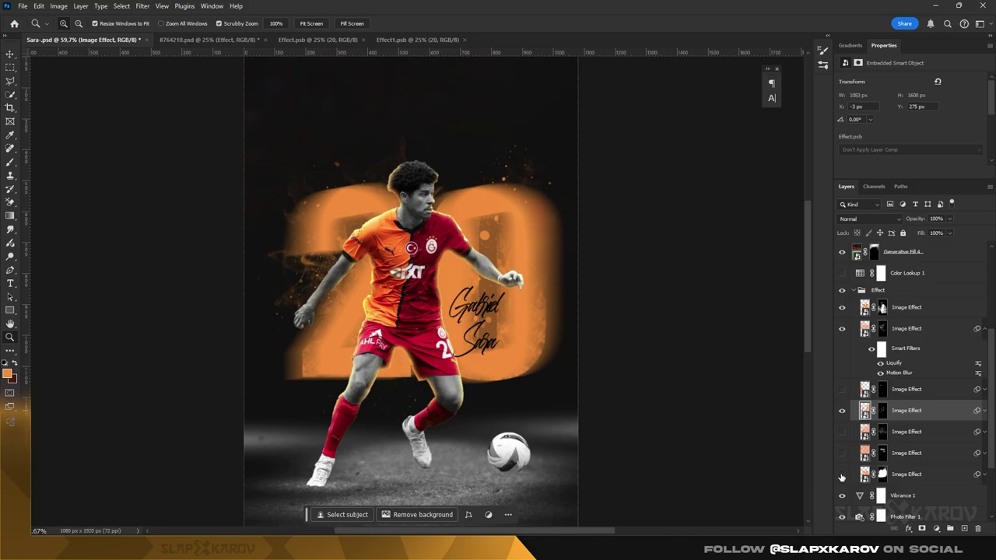
left_click(841, 478)
left_click(906, 474)
key("ctrl+t")
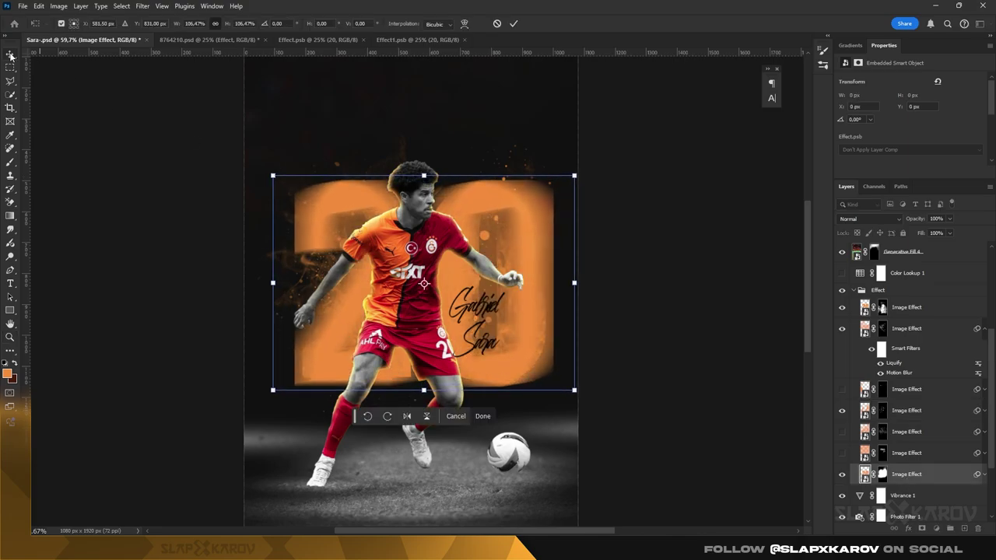
- Commit the glow resize and nudge the orange 20 glow slightly left
left_click(11, 57)
key("shift+Left")
key("shift+Left")
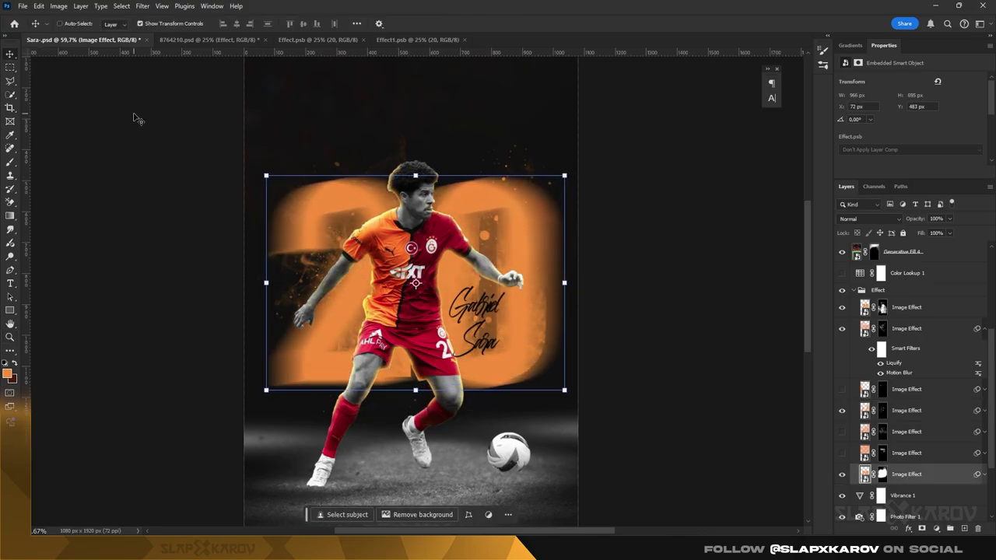
key("z")
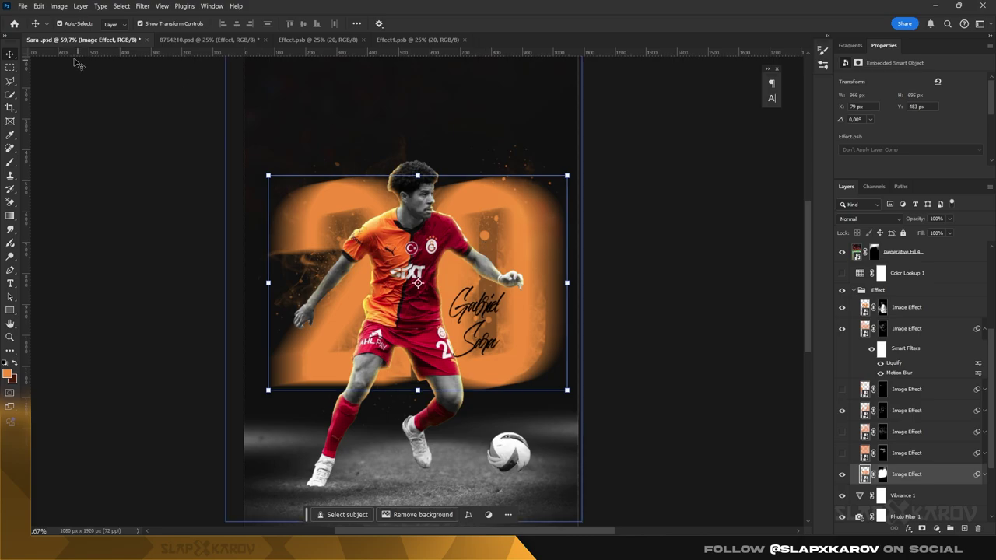
left_click_drag(418, 284, 439, 285)
- Hide the smoke wisps and number effect layers, leaving the smoky orange 20 visible
left_click(894, 410)
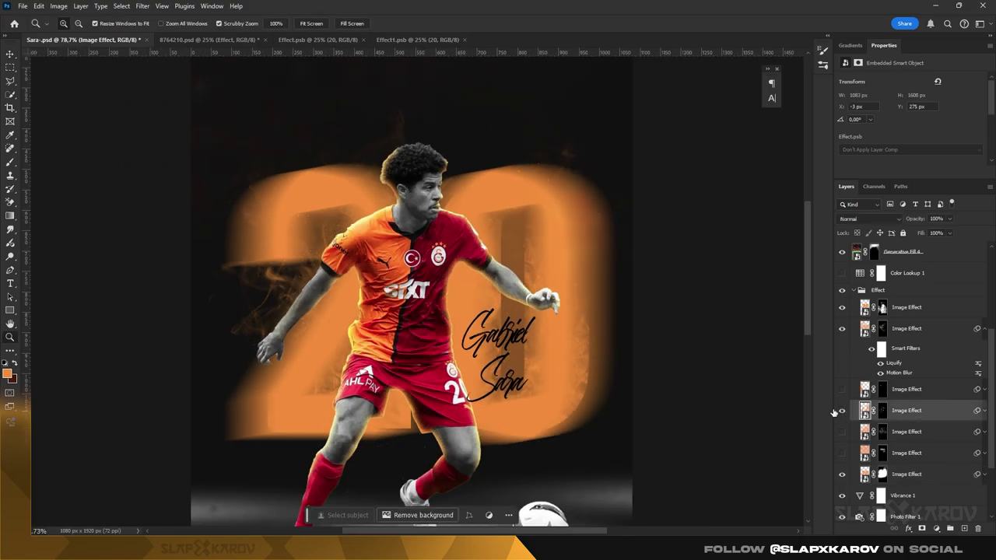
left_click(841, 328)
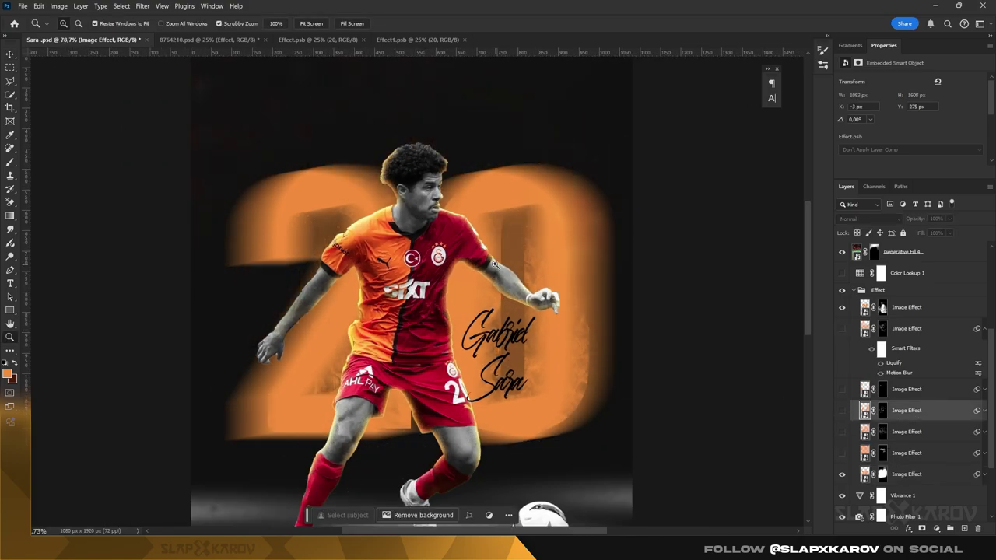
left_click(841, 474)
left_click(841, 308)
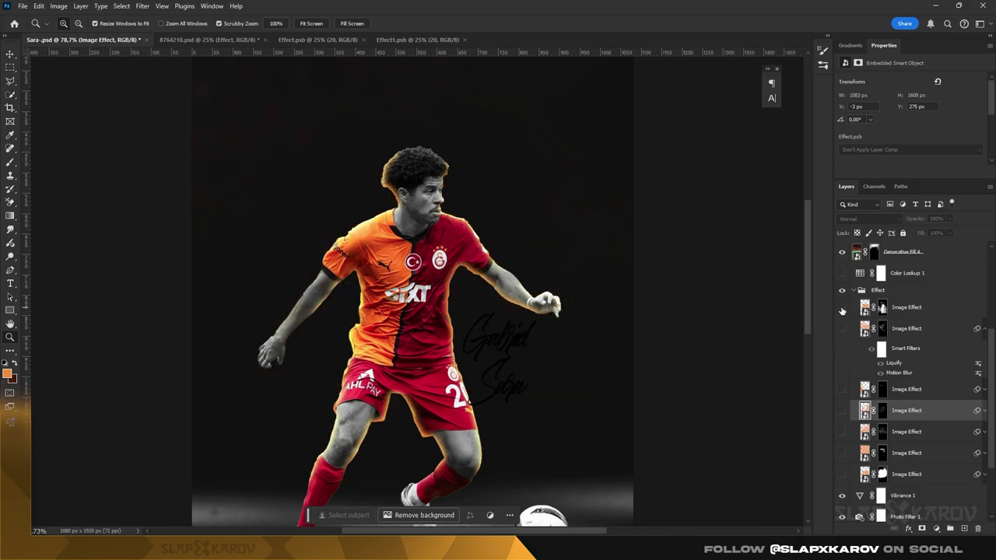
left_click(895, 307)
- Enlarge the smoky orange 20 and scale the blurred 20 up to about 104%
key("ctrl+t")
left_click_drag(251, 169, 231, 140)
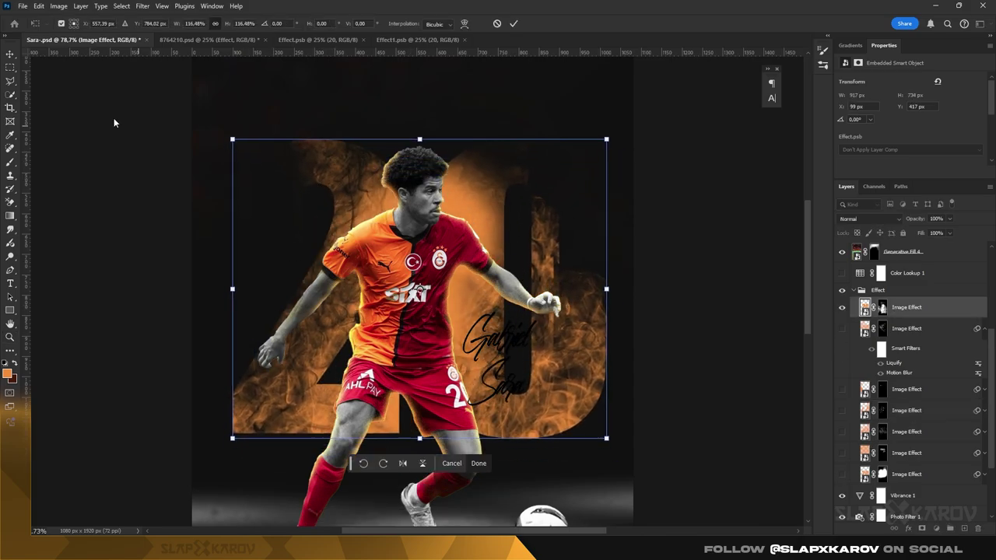
key("Return")
left_click(841, 474)
key("ctrl+t")
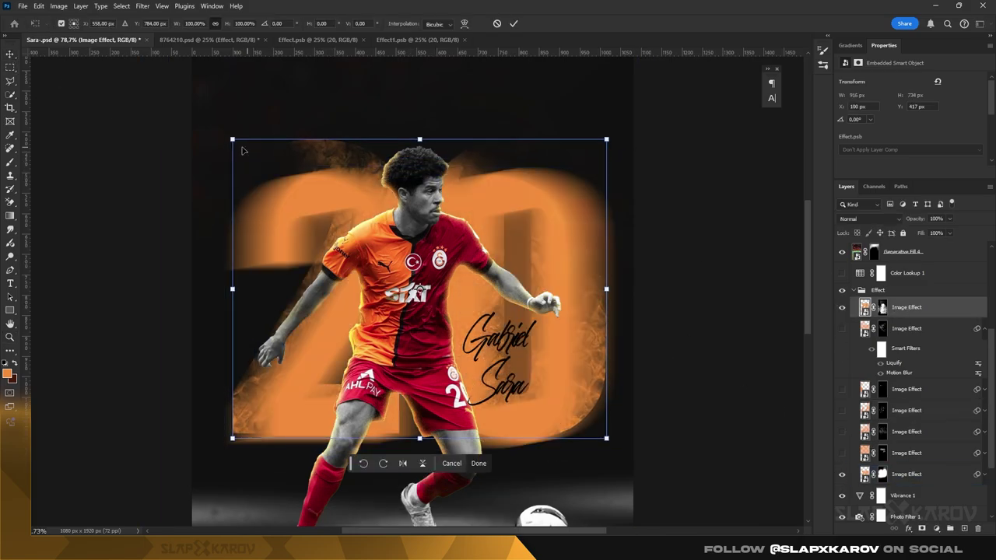
left_click_drag(232, 140, 219, 151)
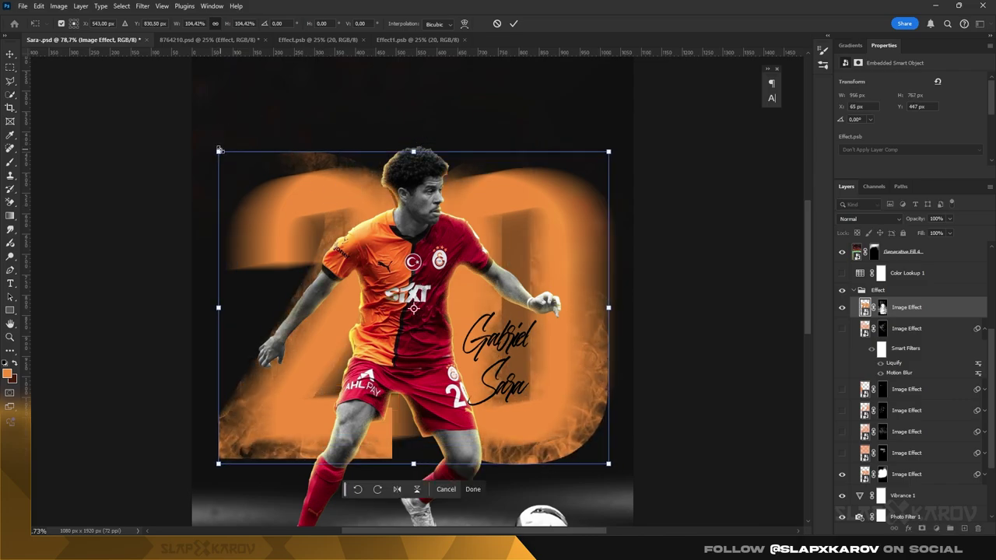
key("Return")
- Nudge the blurred orange 20 slightly left and commit the transform
key("ctrl+0")
key("z")
left_click(433, 225)
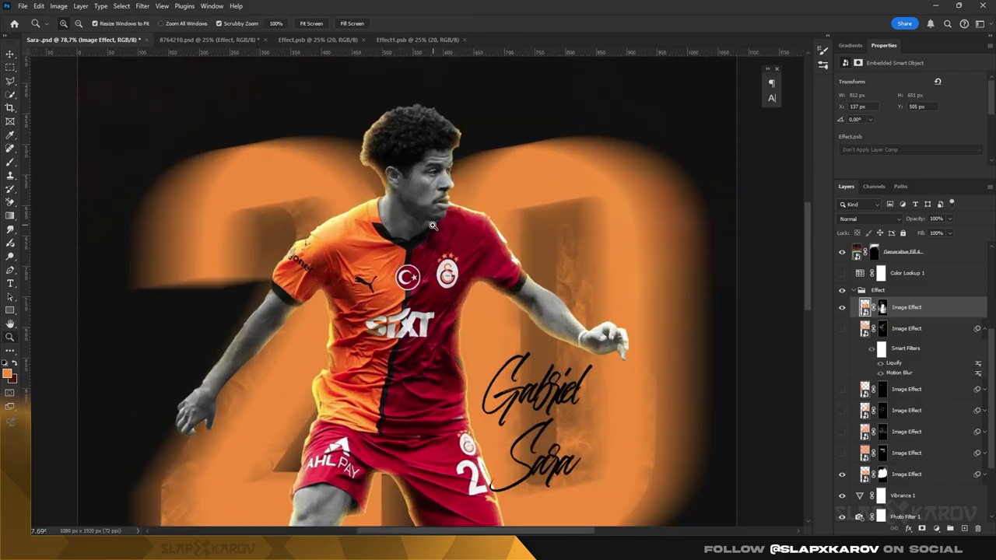
left_click_drag(433, 226, 366, 227)
key("ctrl+t")
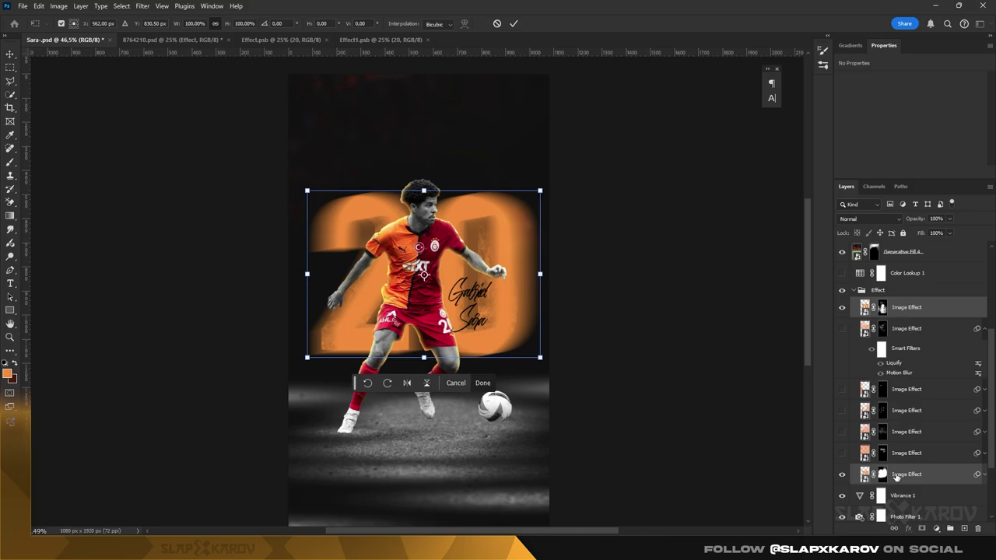
key("Left")
key("Left")
key("Left")
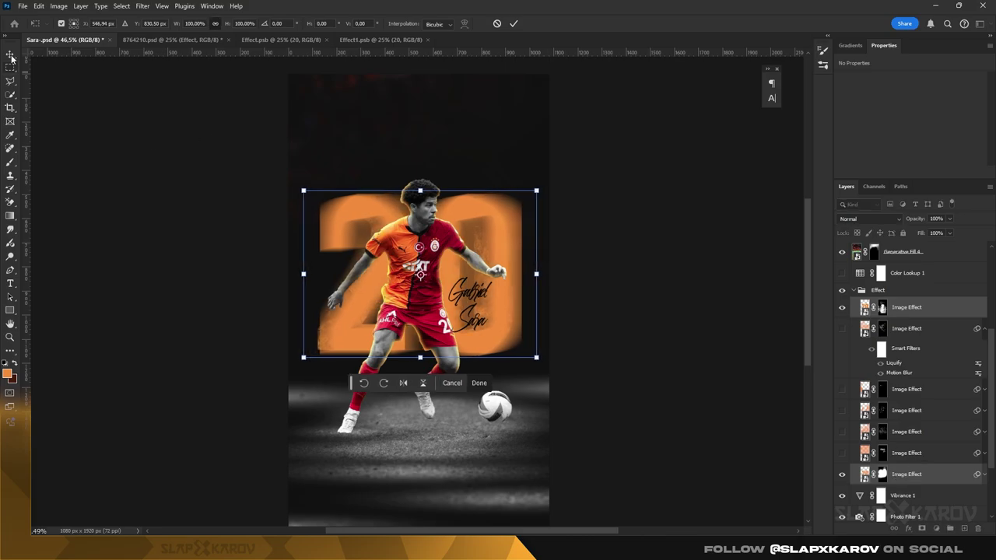
key("Return")
- Close the Effect1.psb and 8764210.psd documents without saving
left_click(405, 40)
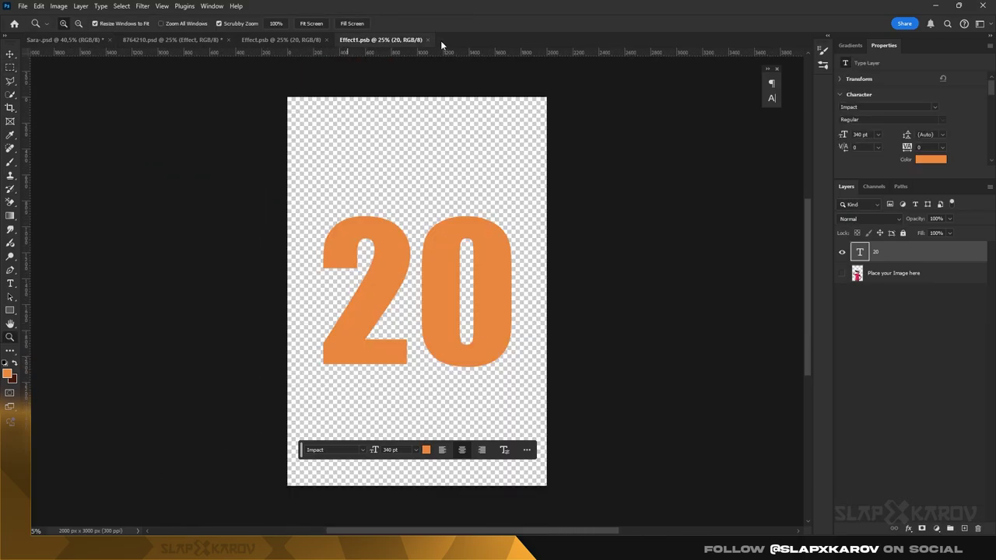
key("ctrl+w")
key("ctrl+w")
key("ctrl+w")
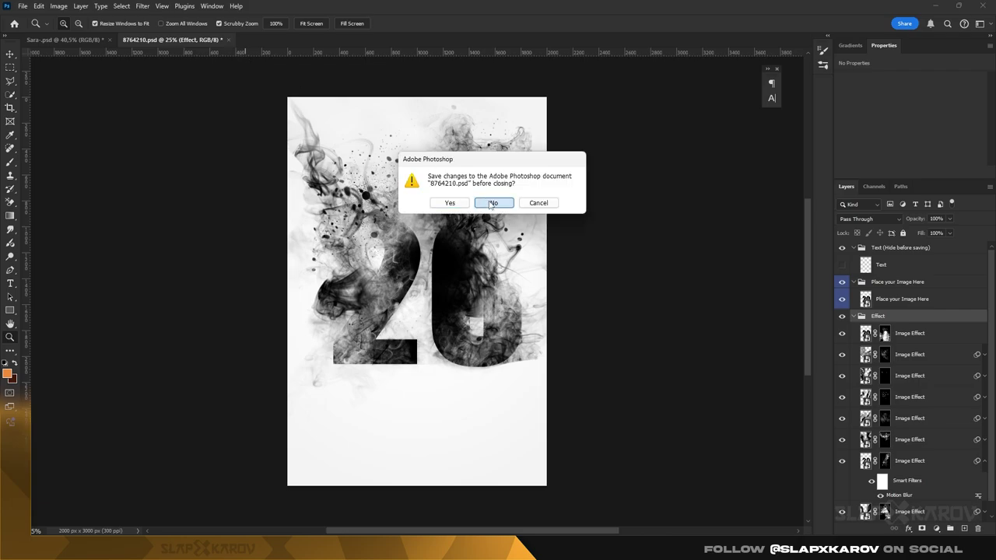
left_click(491, 203)
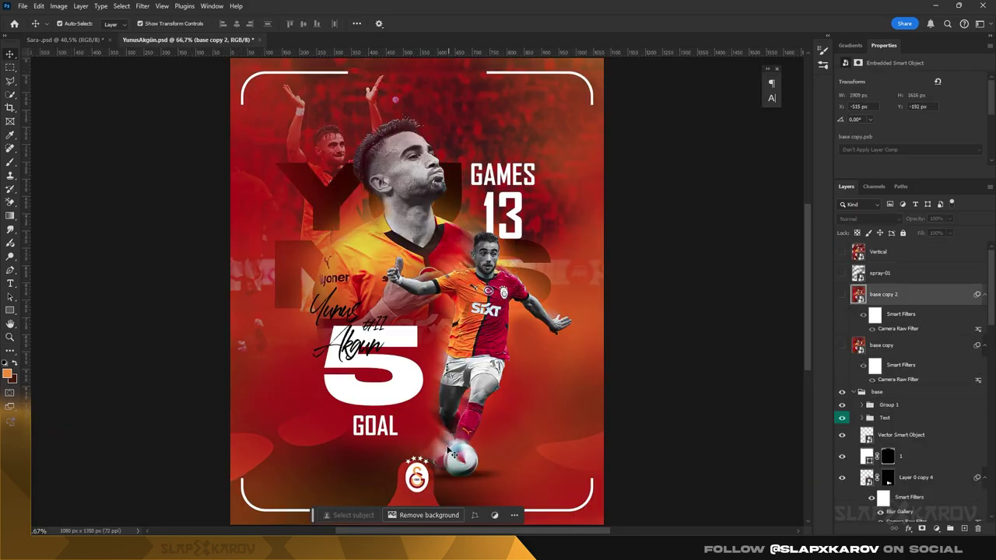
left_click(850, 435)
key("ctrl+Tab")
- Bring the crest layer to the front and move the crest to the poster's top
key("z")
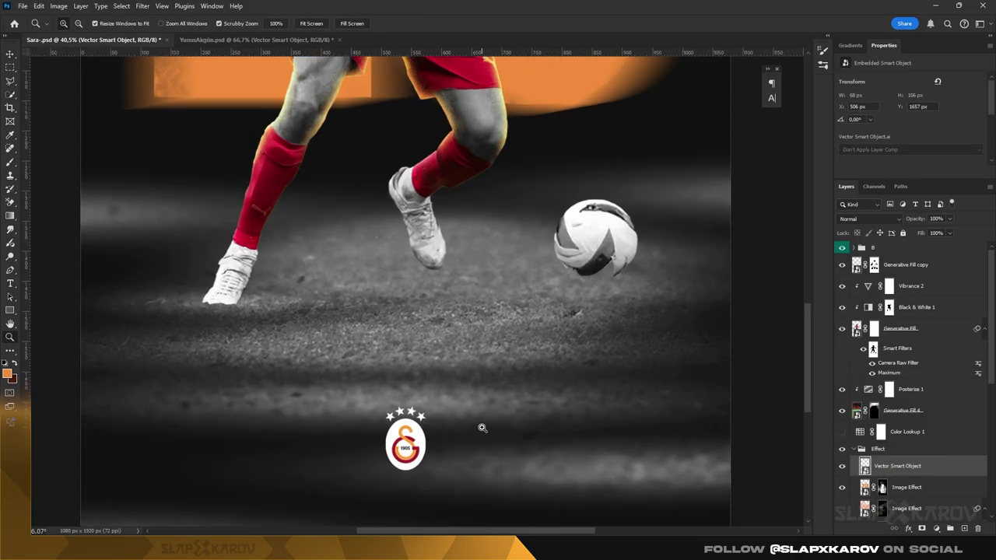
left_click_drag(480, 427, 503, 417)
key("ctrl+0")
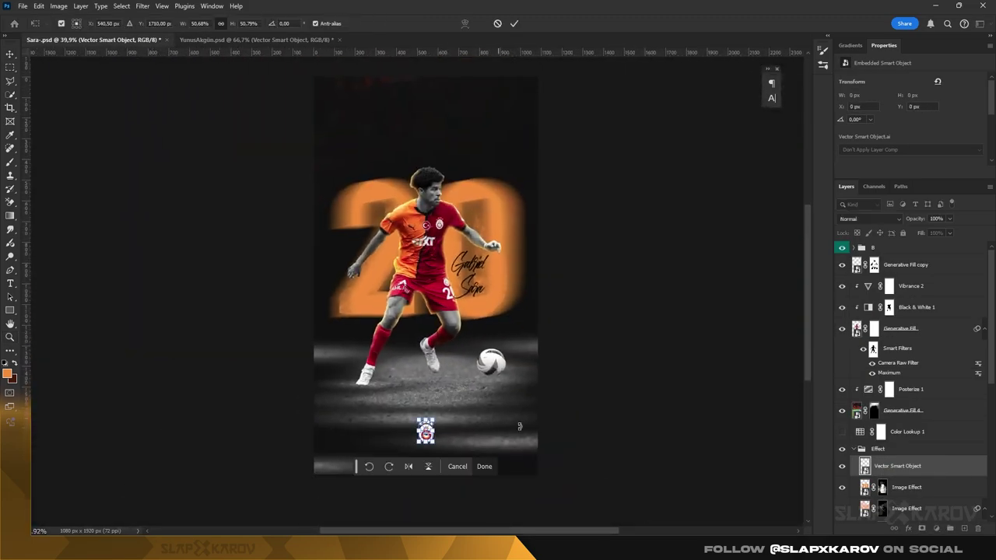
key("ctrl+shift+bracketright")
key("ctrl+t")
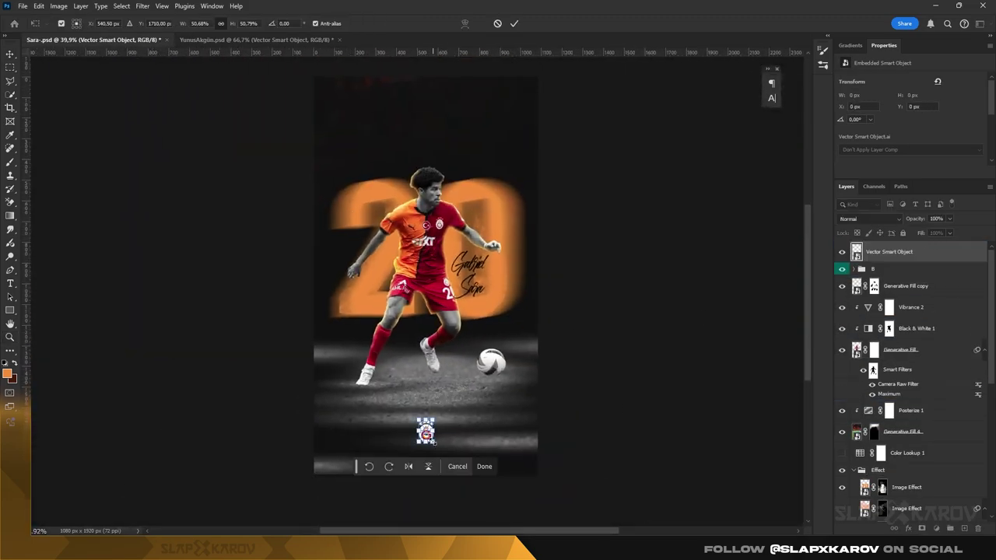
mouse_move(426, 430)
left_mouse_down()
mouse_move(420, 116)
mouse_move(422, 160)
left_mouse_up()
key("Return")
- Centre the crest horizontally on the canvas with Select All and Align Horizontal Centers
key("z")
left_click(455, 97)
key("v")
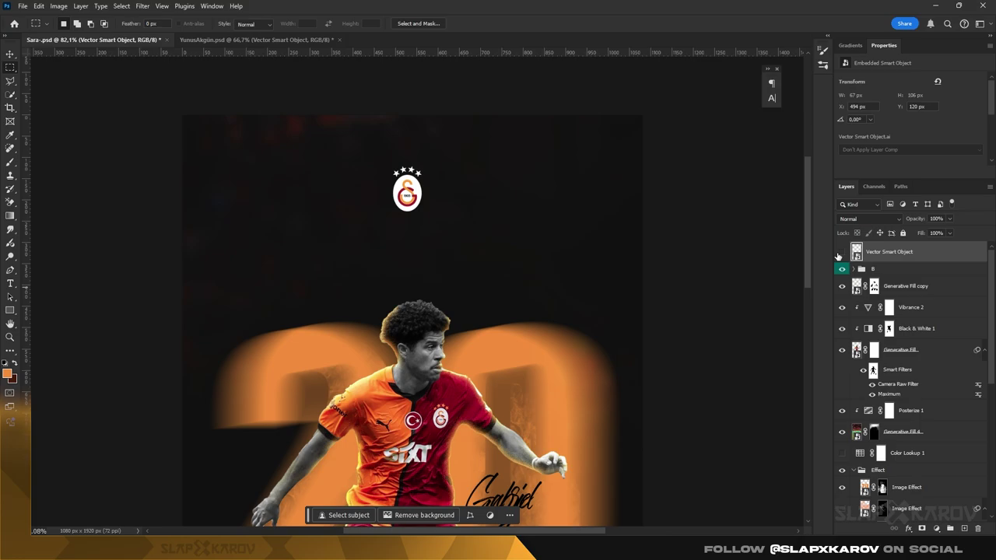
key("ctrl+a")
left_click(237, 23)
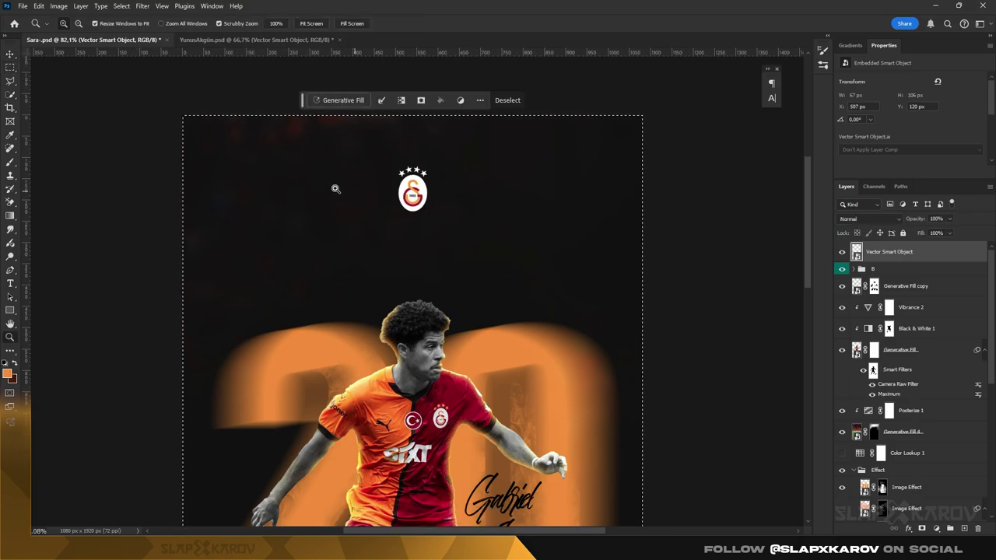
key("ctrl+d")
key("ctrl+t")
key("Return")
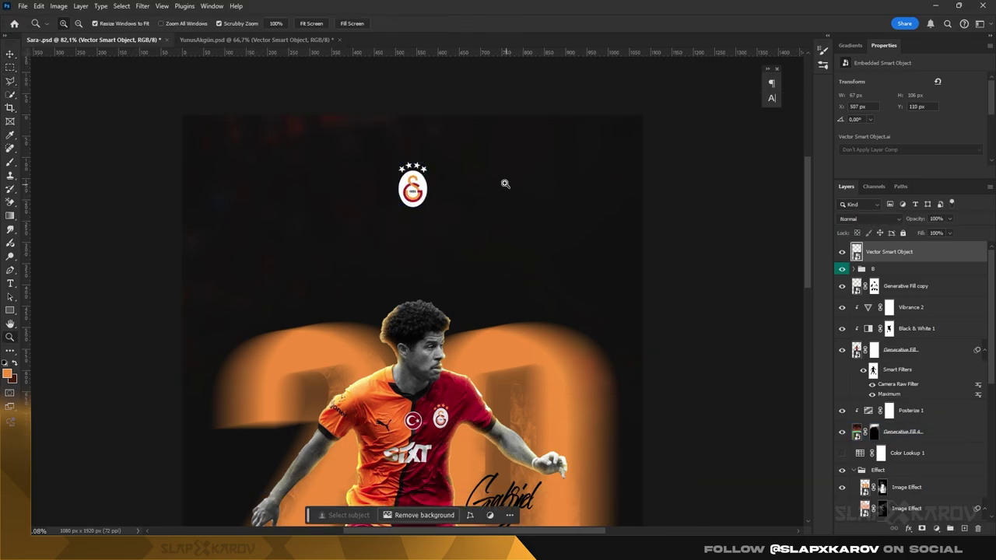
key("z")
scroll(858, 386, "down", 3)
- Duplicate Vibrance 2 above Posterize 1, clip it and set its vibrance to -56
left_click(856, 385)
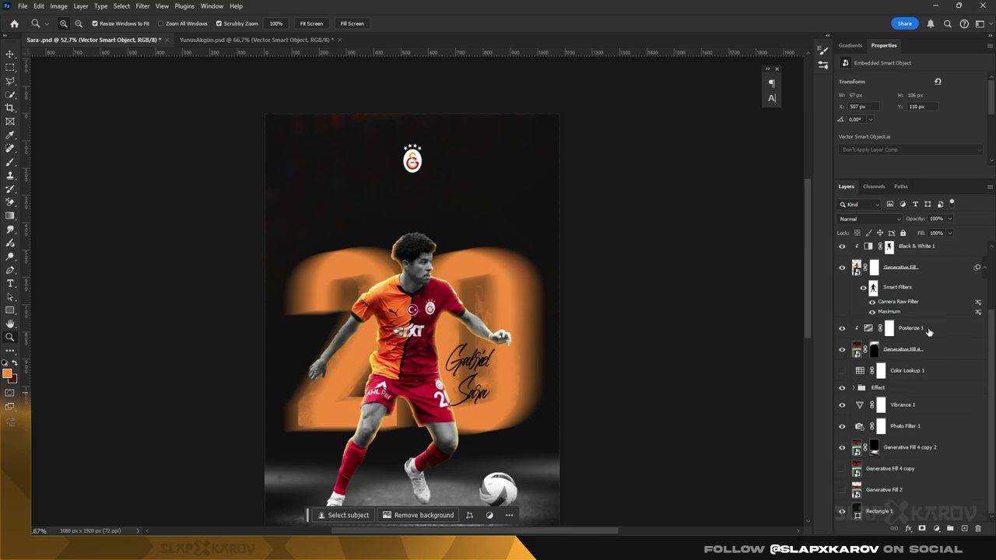
scroll(856, 350, "up", 3)
left_click(853, 310)
left_click_drag(928, 377, 917, 417)
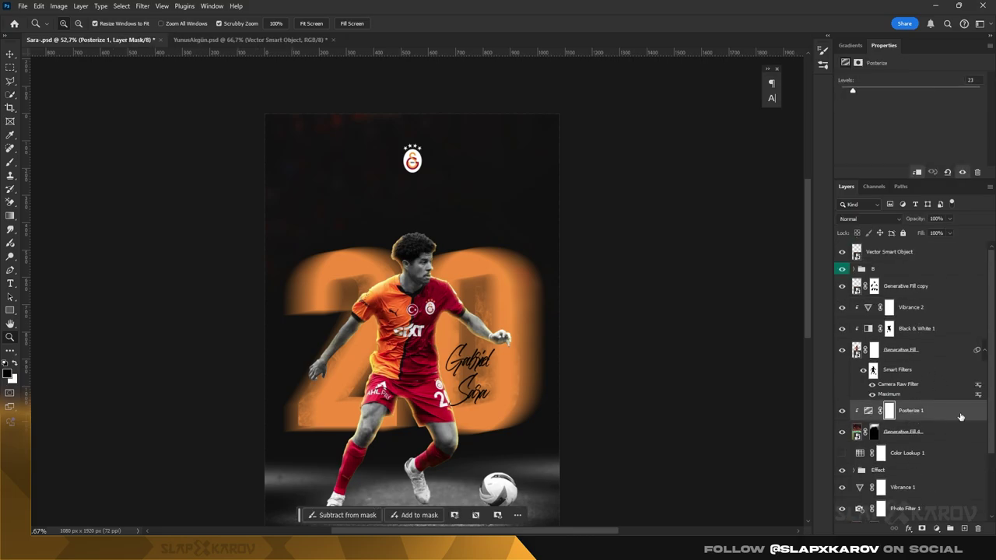
right_click(910, 412)
left_click(907, 429)
left_click_drag(925, 90, 880, 92)
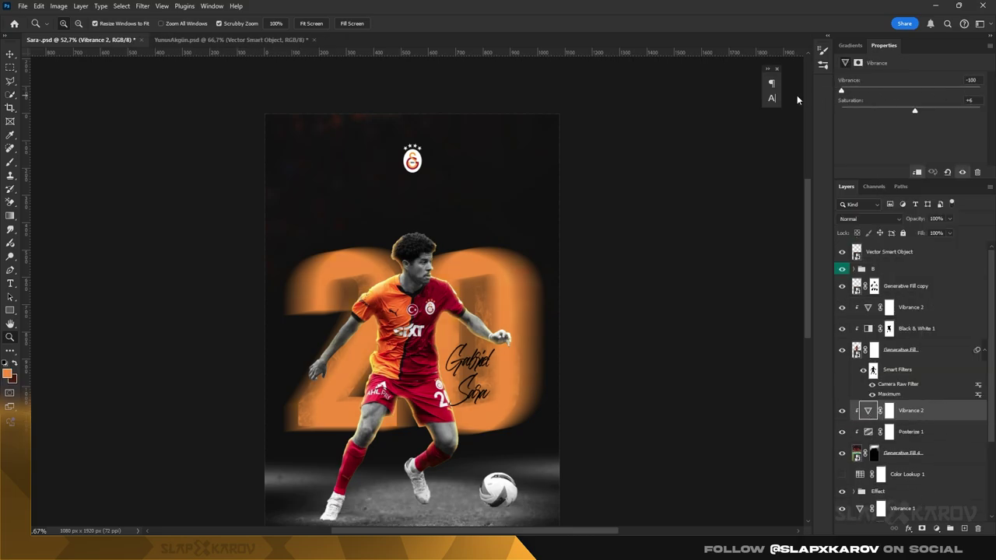
- Brush white on the Generative Fill 4 mask to paint glow across the 20
left_click(874, 452)
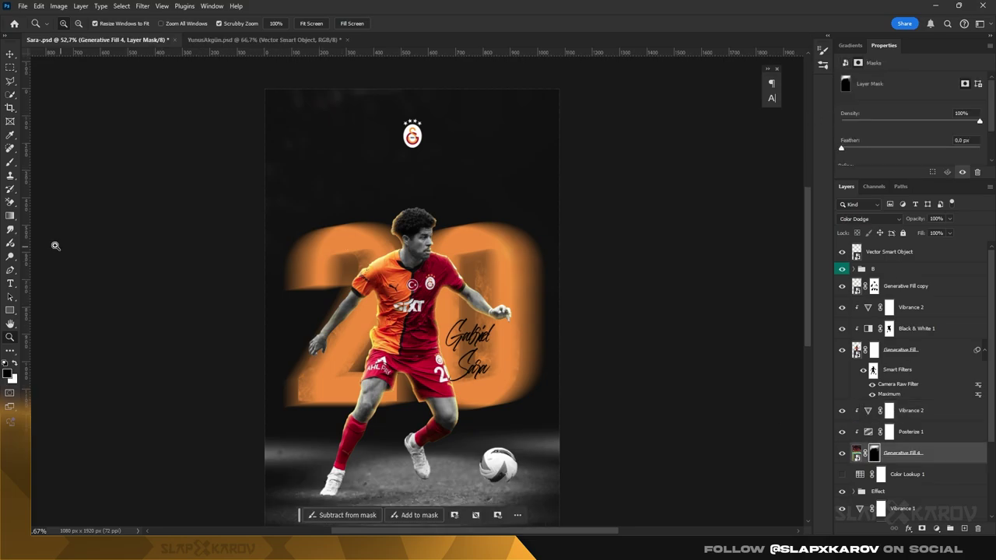
left_click(10, 161)
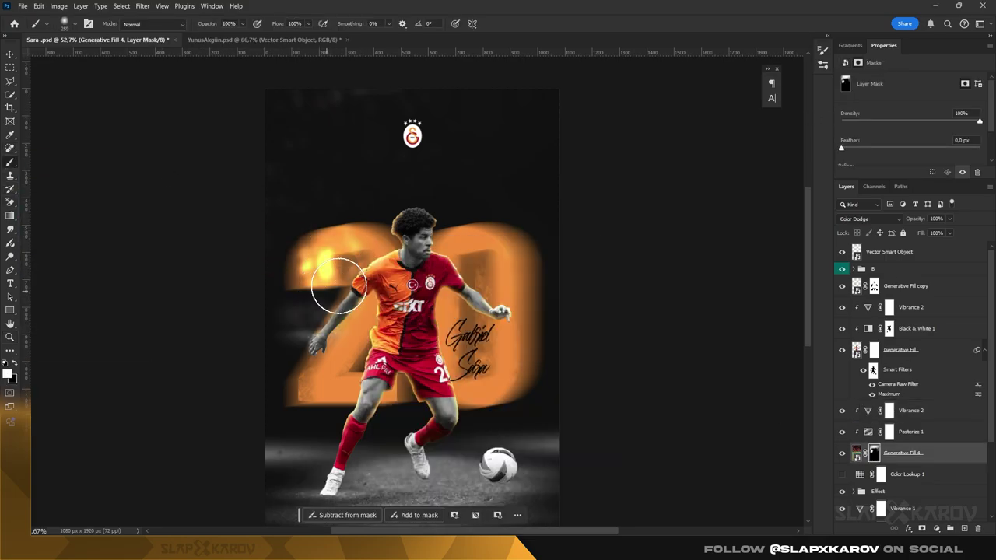
left_click_drag(338, 286, 366, 333)
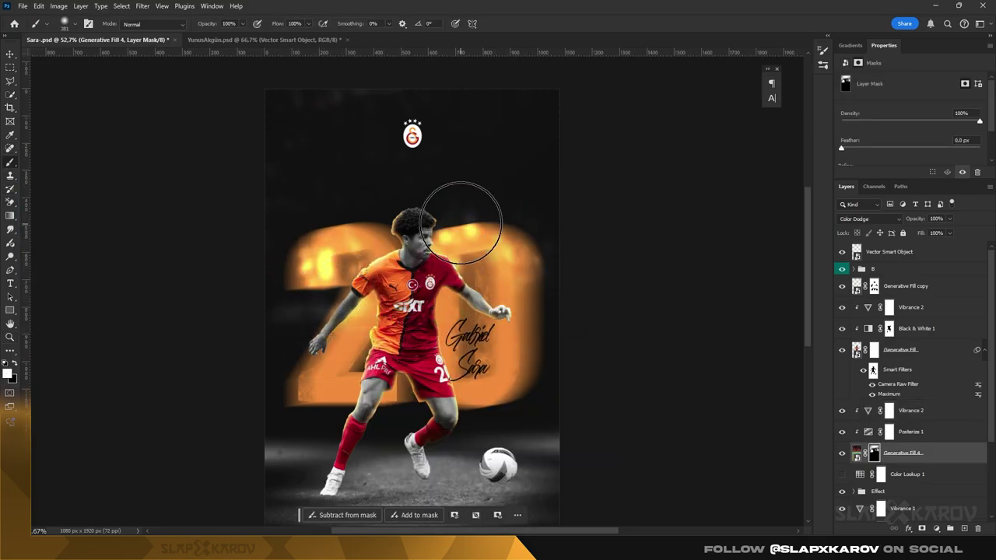
left_click_drag(454, 261, 325, 346)
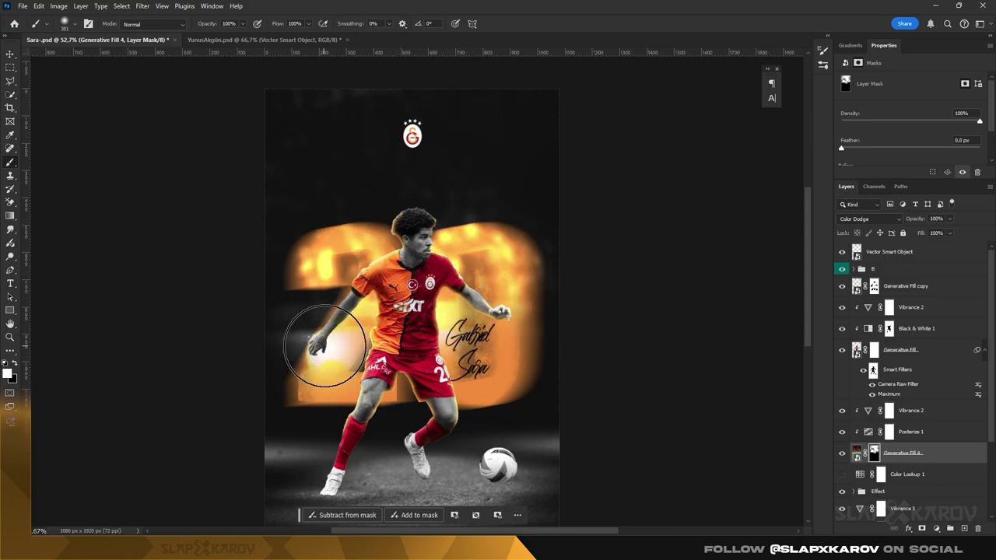
left_click_drag(404, 416, 585, 413)
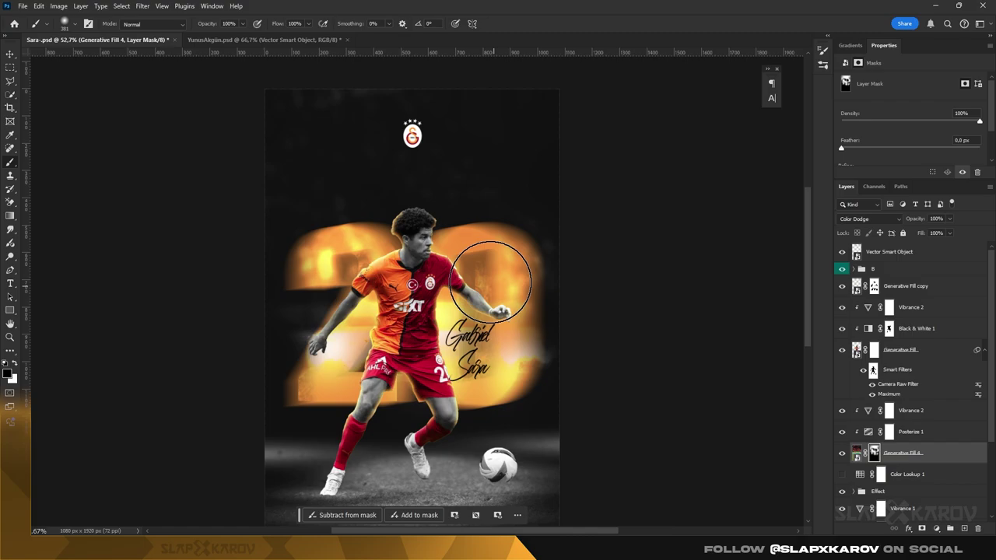
key("z")
left_click_drag(140, 410, 101, 410)
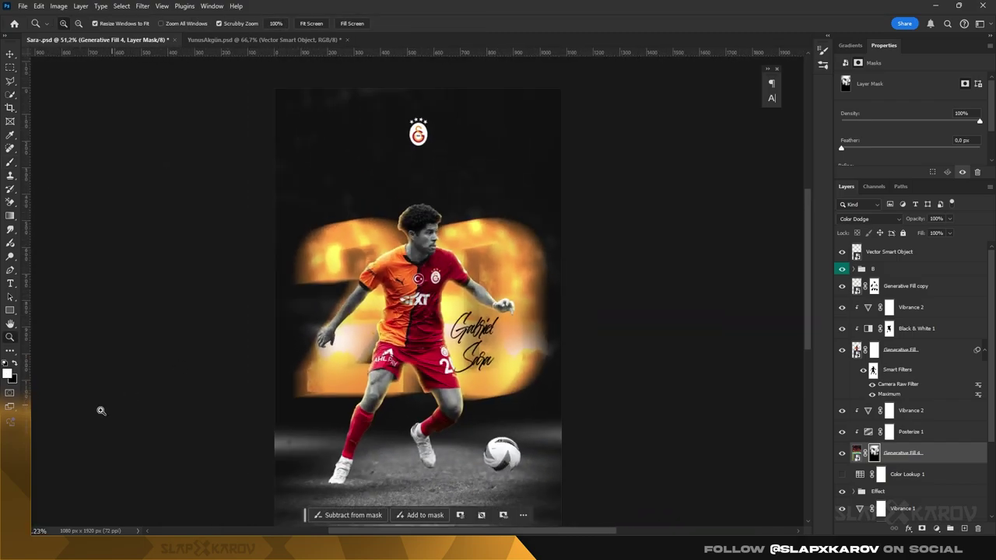
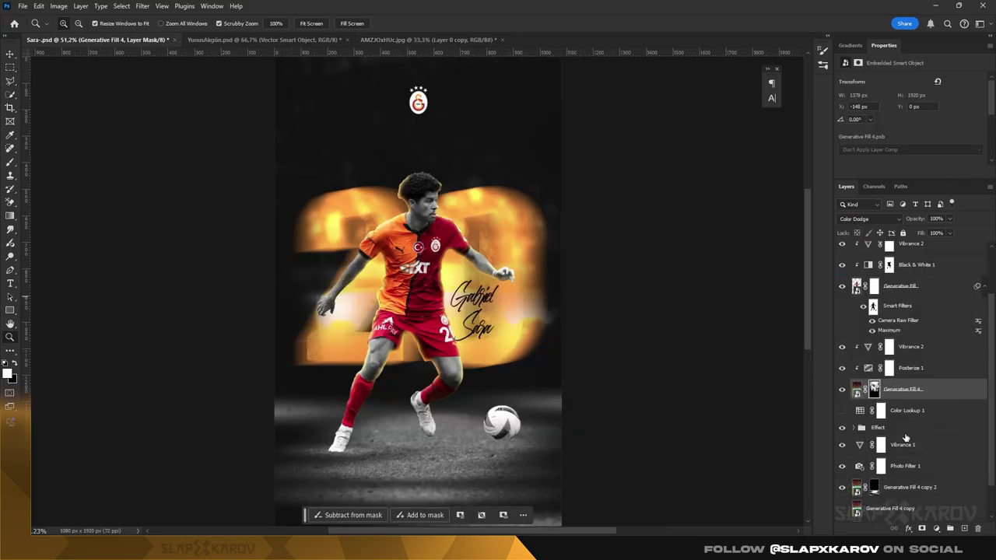
- Paste the large player portrait into the poster, then shrink and centre it
left_click(905, 431)
key("ctrl+v")
key("ctrl+t")
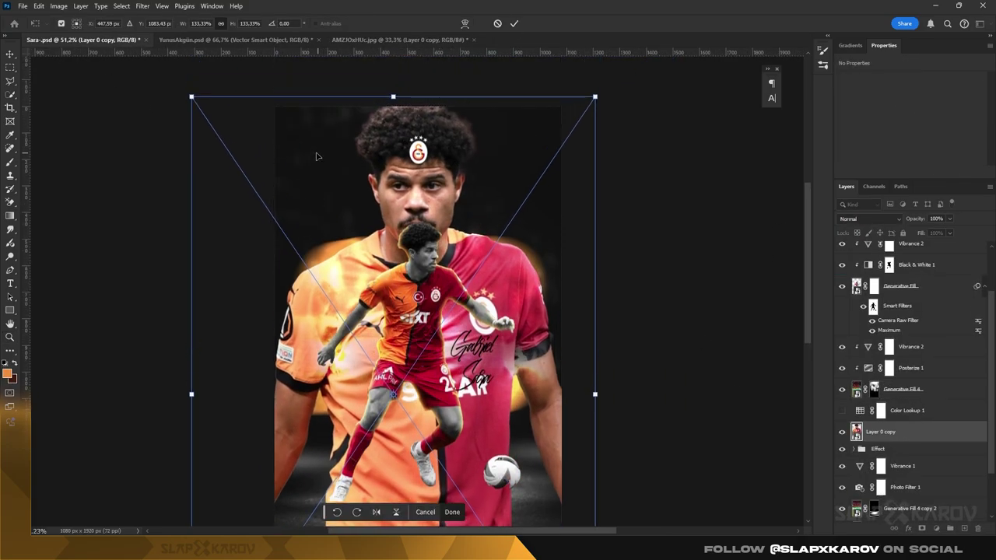
mouse_move(316, 156)
left_mouse_down()
mouse_move(262, 189)
mouse_move(388, 154)
mouse_move(392, 173)
left_mouse_up()
key("Return")
key("z")
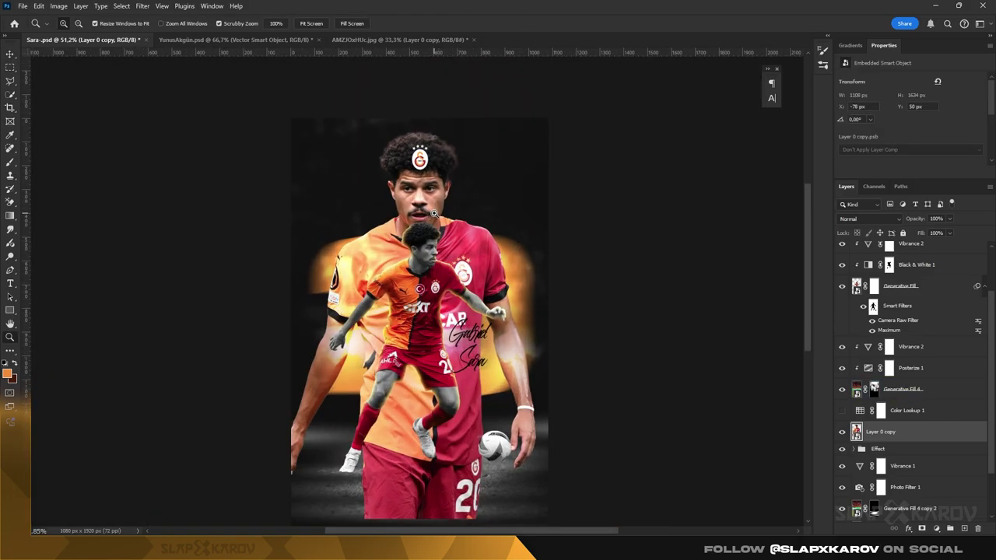
- Move the portrait layer below the Effect group and rescale it from its corner
left_click_drag(434, 213, 420, 213)
scroll(838, 439, "down", 2)
left_click_drag(886, 366, 913, 389)
key("ctrl+t")
mouse_move(272, 130)
left_mouse_down()
mouse_move(299, 148)
mouse_move(294, 138)
left_mouse_up()
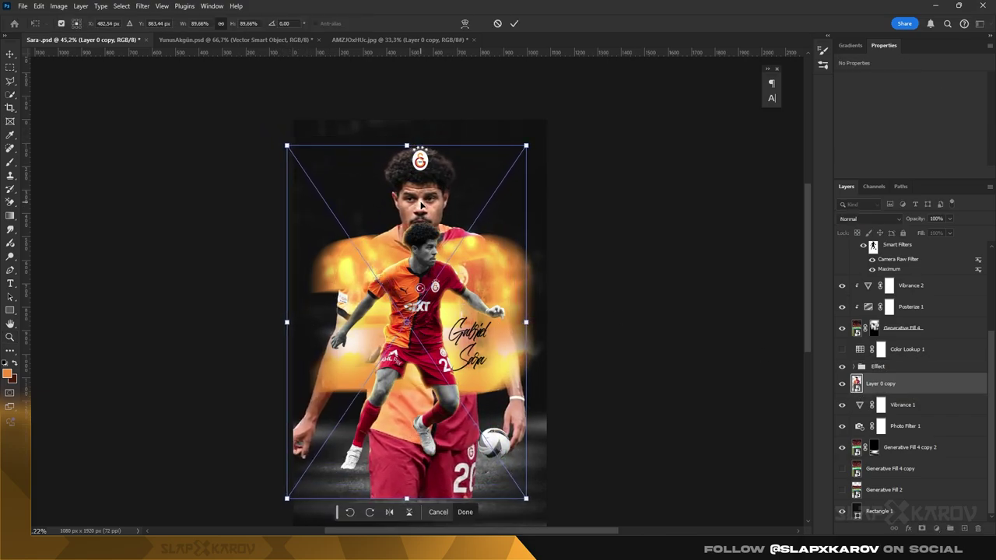
key("Return")
- Mask the portrait, painting black to hide its arm and lower body
left_click(935, 528)
key("b")
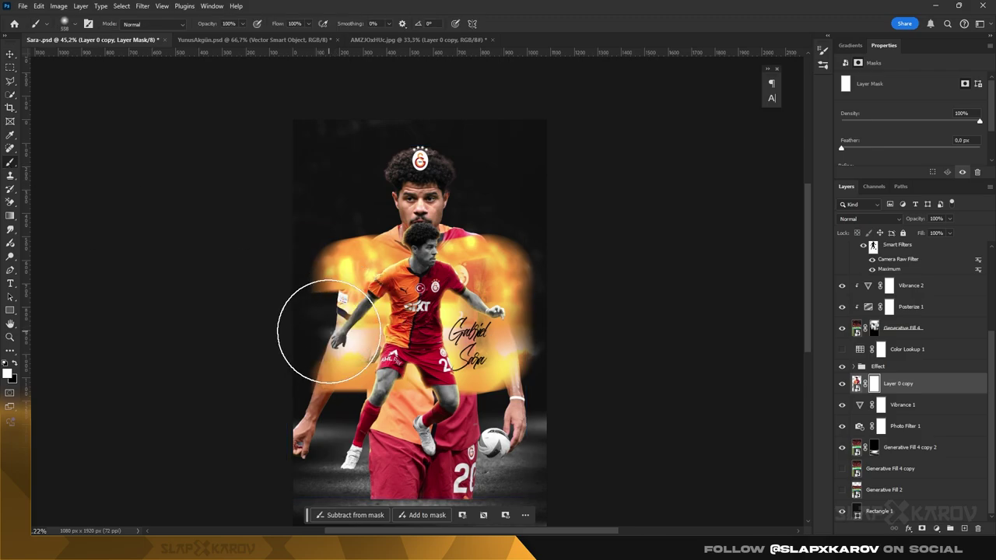
key("x")
left_click_drag(328, 331, 506, 466)
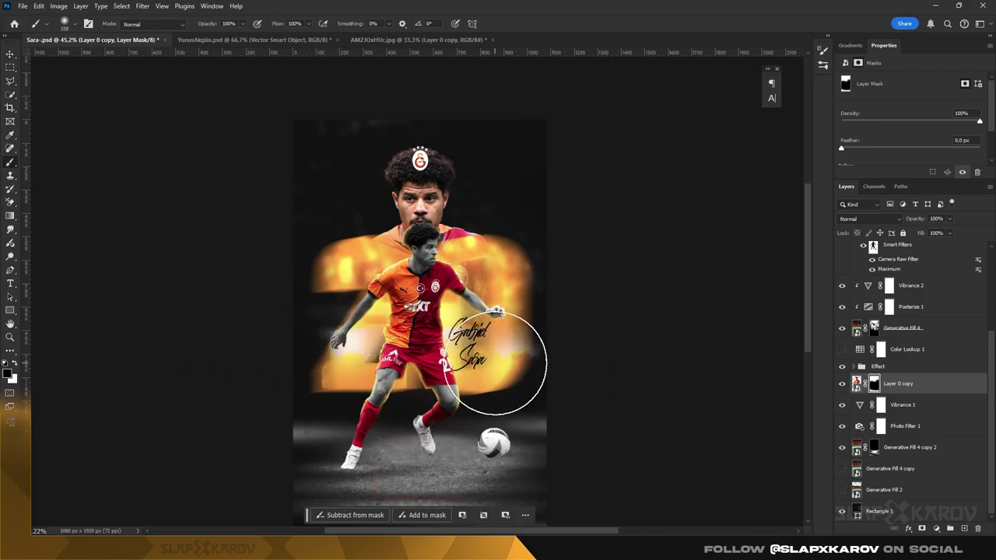
- Copy Vibrance 1 and Photo Filter 1 above the portrait and clip them to it
left_click(902, 404)
left_click(905, 425, "shift")
left_click_drag(904, 415, 905, 381)
right_click(910, 404)
left_click(956, 367)
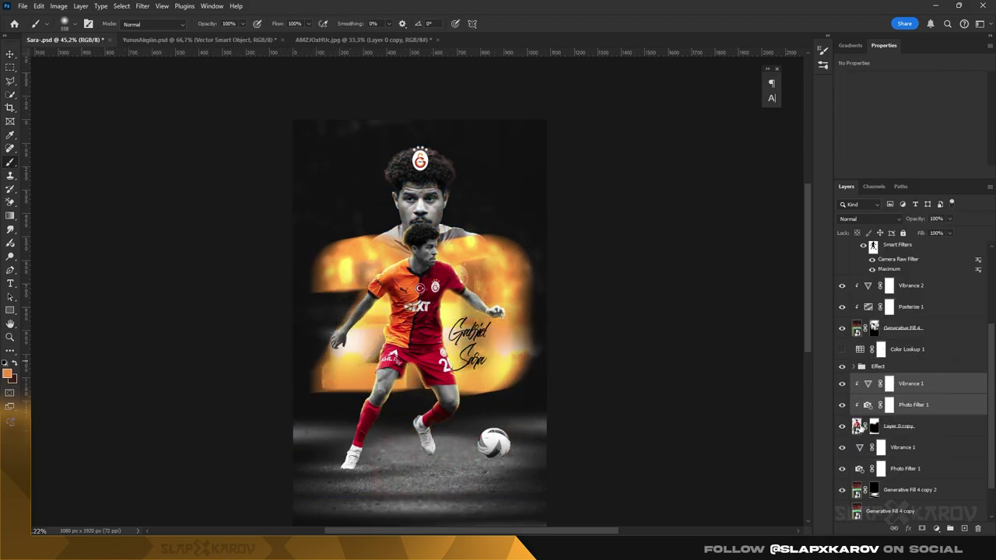
- Blend the portrait in Hard Mix mode and duplicate it above its adjustments
left_click(862, 426)
left_click(867, 219)
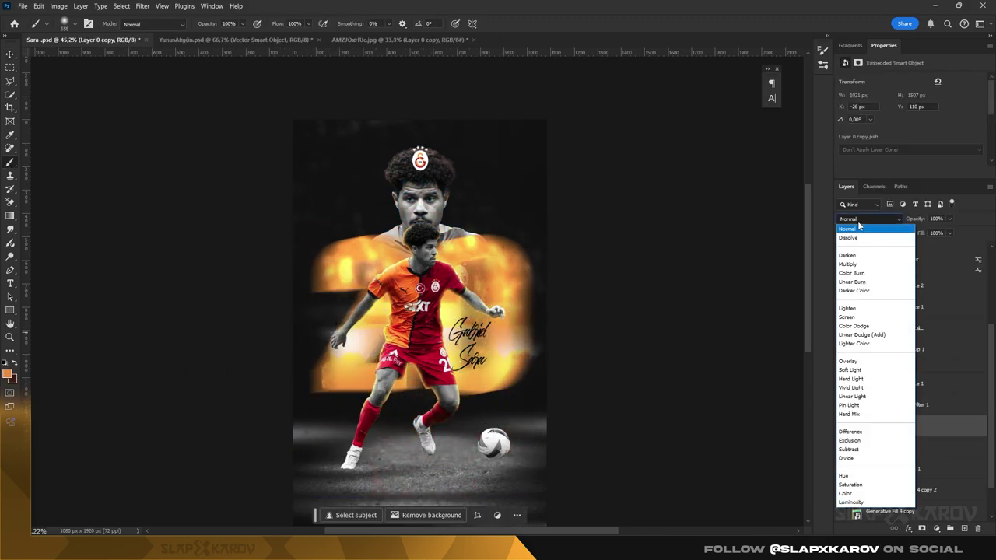
left_click(863, 414)
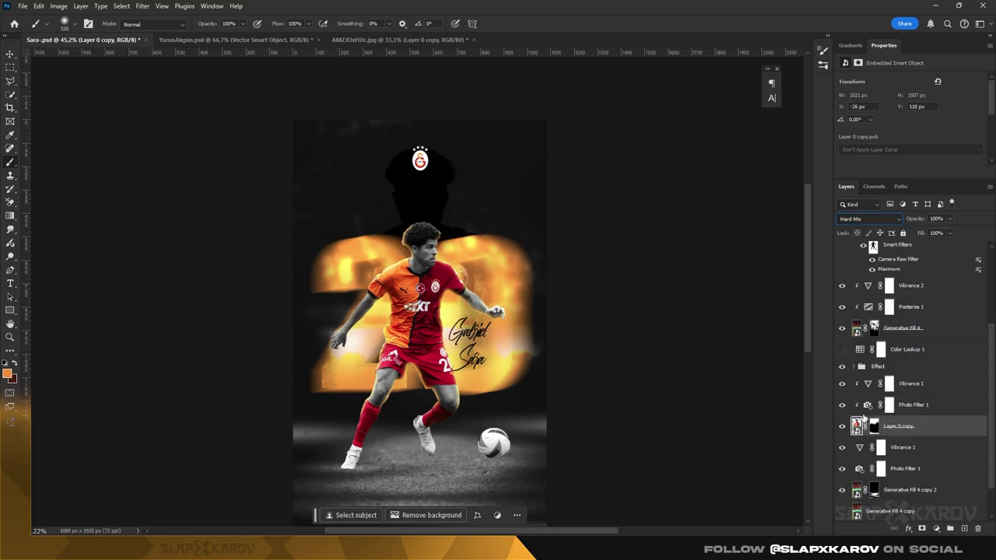
left_click_drag(943, 383, 940, 377)
left_click(868, 218)
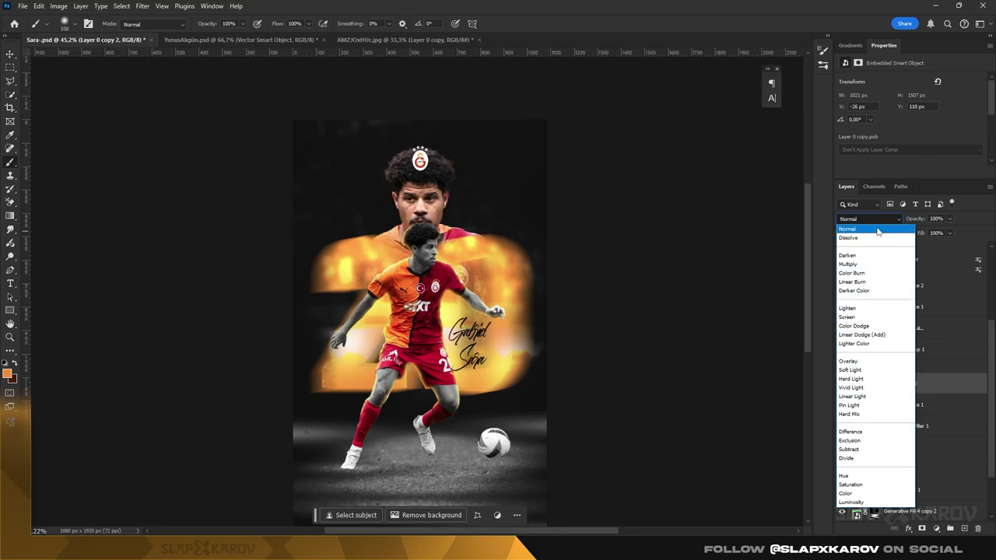
- Set the duplicate portrait to Normal at 18% opacity and reveal its eyes and nose
left_click(852, 229)
left_click_drag(916, 224, 911, 225)
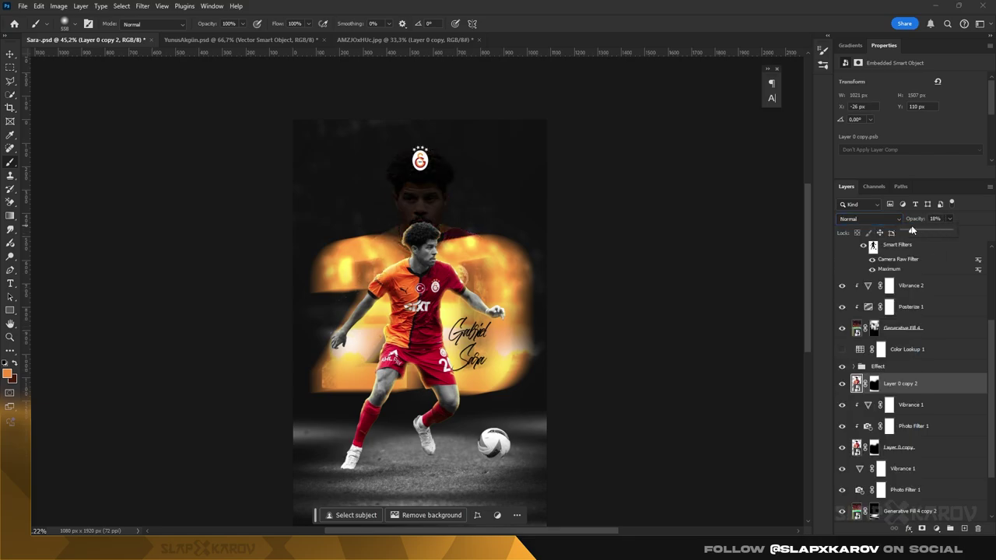
left_click(874, 382)
key("z")
scroll(428, 187, "up", 3)
key("b")
scroll(153, 278, "up", 2)
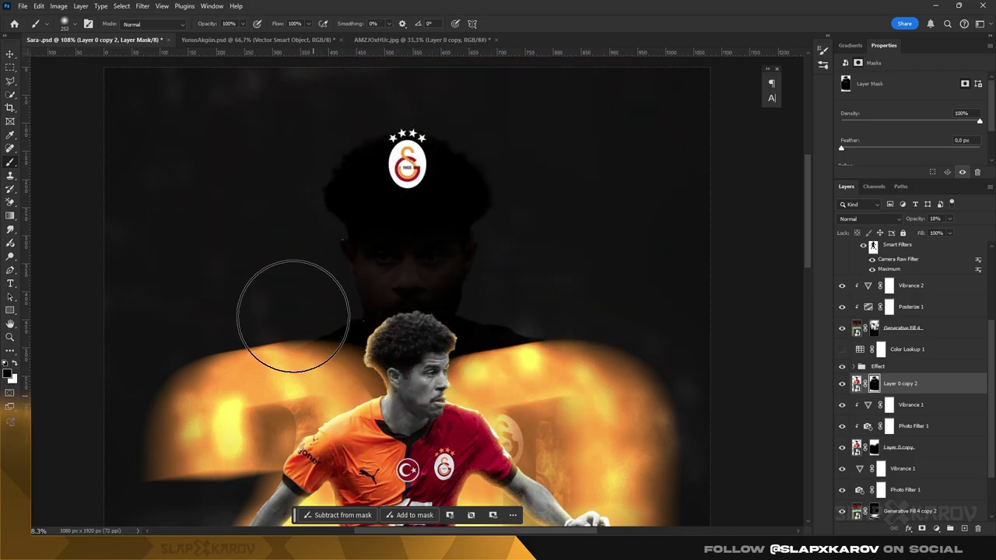
left_click(412, 268)
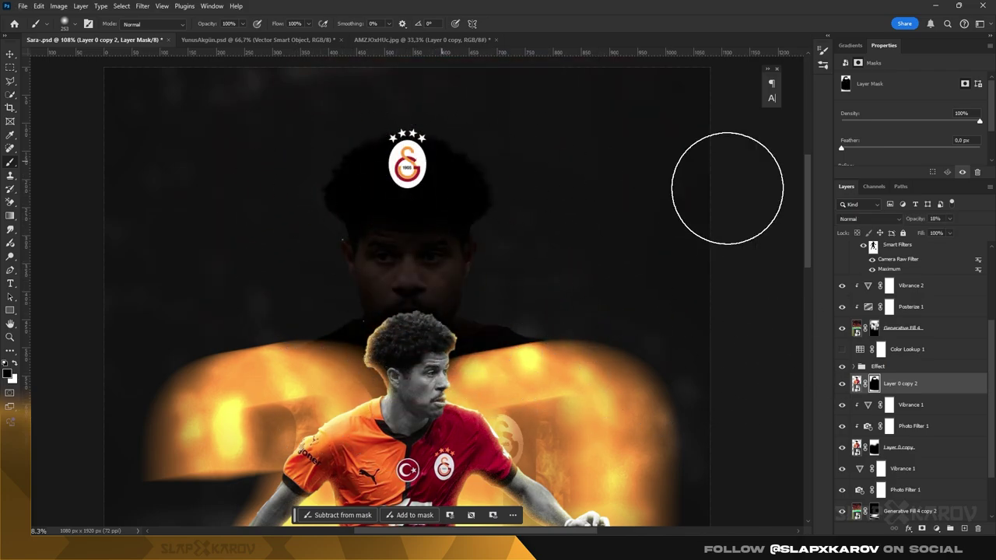
- Keep the original portrait in Hard Mix mode and hide it
key("z")
scroll(467, 262, "down", 1)
left_click(903, 448)
left_click(867, 219)
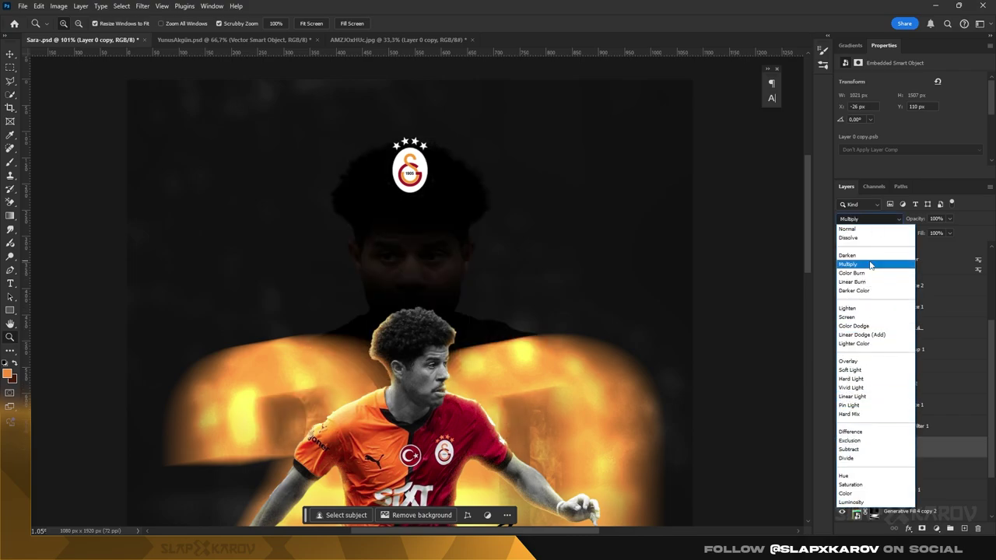
left_click(852, 414)
left_click(842, 447)
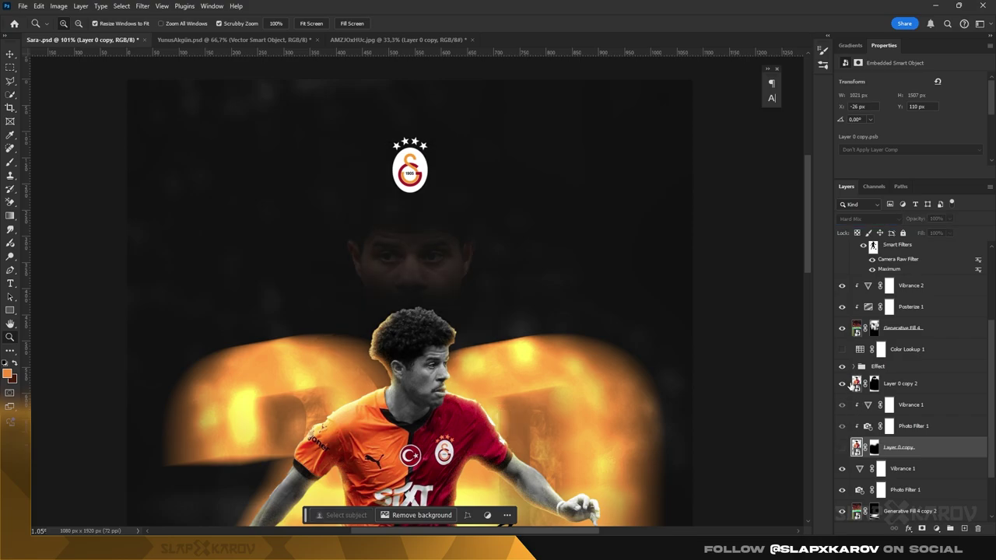
- Restore the duplicate portrait to full opacity
left_click(874, 383)
right_click(874, 383)
key("Escape")
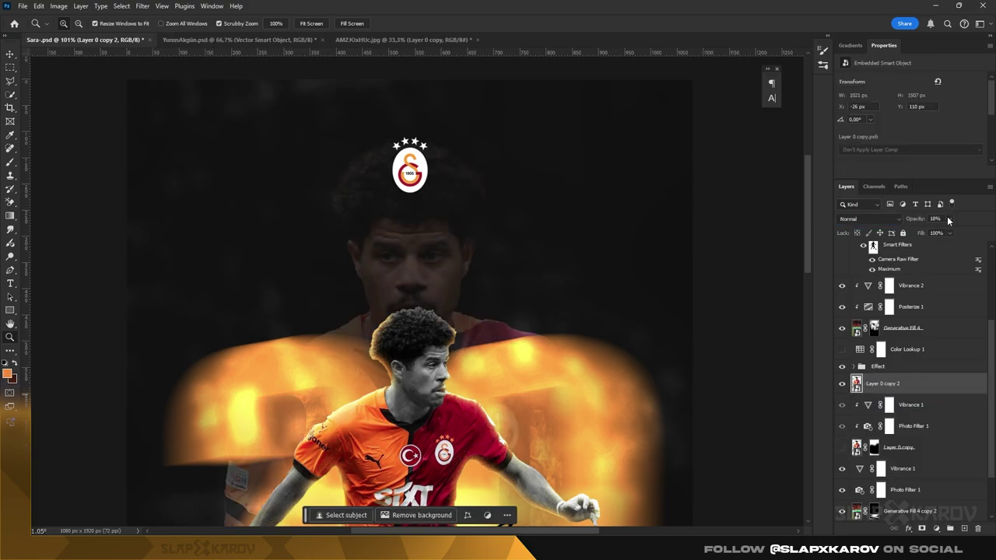
key("0")
scroll(413, 284, "down", 3, "alt")
scroll(412, 284, "up", 2, "alt")
- Shrink the duplicate face layer to about 43% and place it near the logo
key("ctrl+t")
left_click_drag(412, 284, 363, 289)
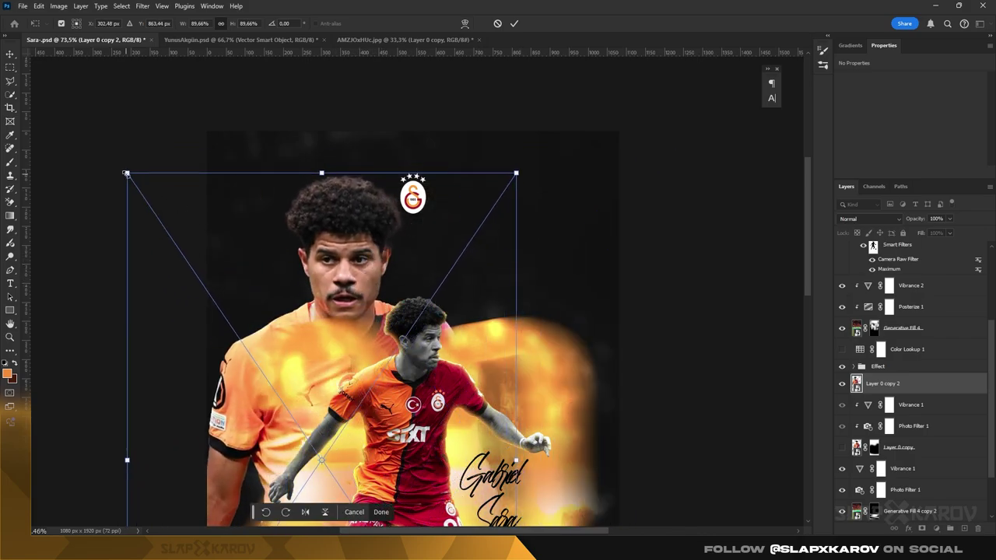
left_click_drag(125, 184, 226, 326, "alt")
left_click_drag(350, 341, 381, 242)
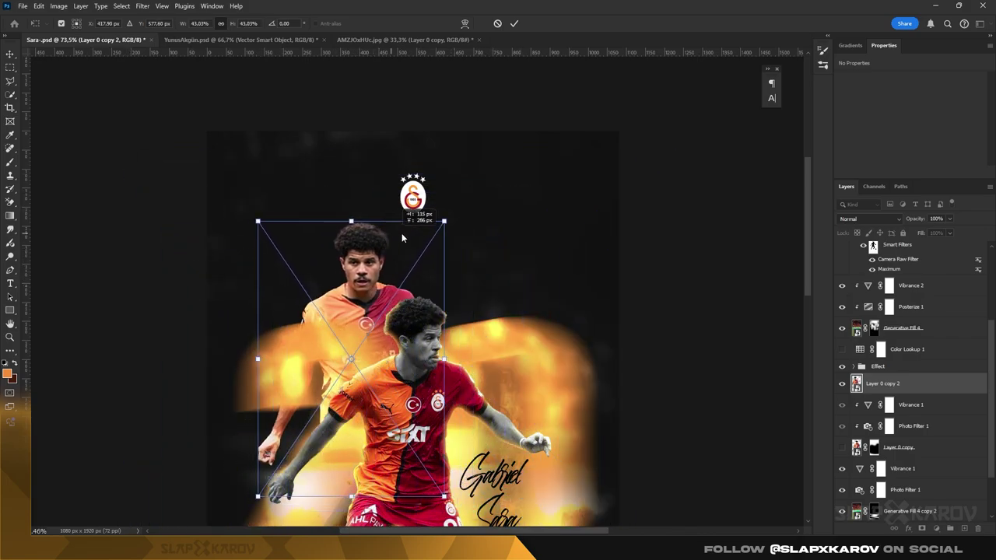
key("Return")
key("z")
left_click(378, 272, "alt")
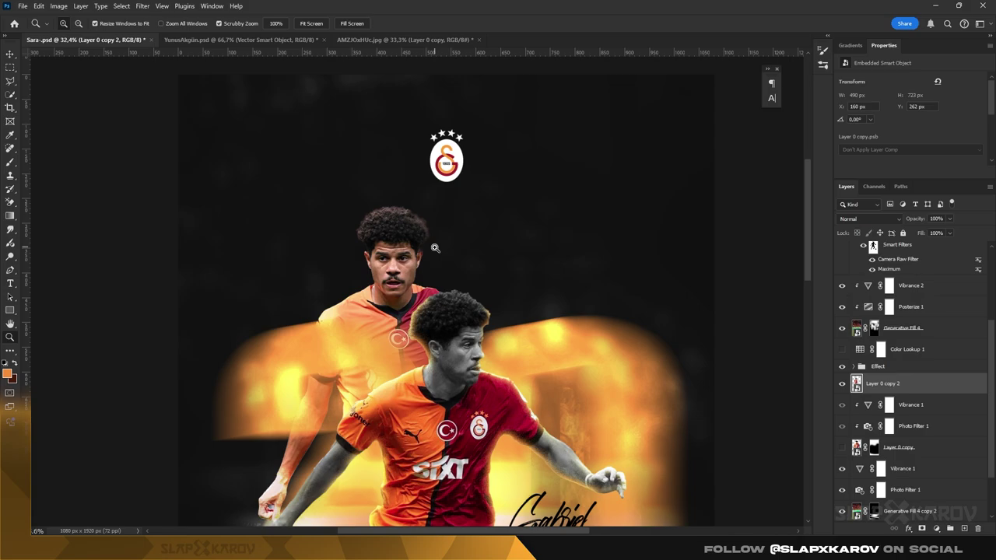
- Delete the duplicate face layer and select the Vibrance 1 adjustment
left_click(436, 249, "alt")
key("Delete")
left_click(432, 284, "alt")
left_click_drag(431, 284, 444, 248)
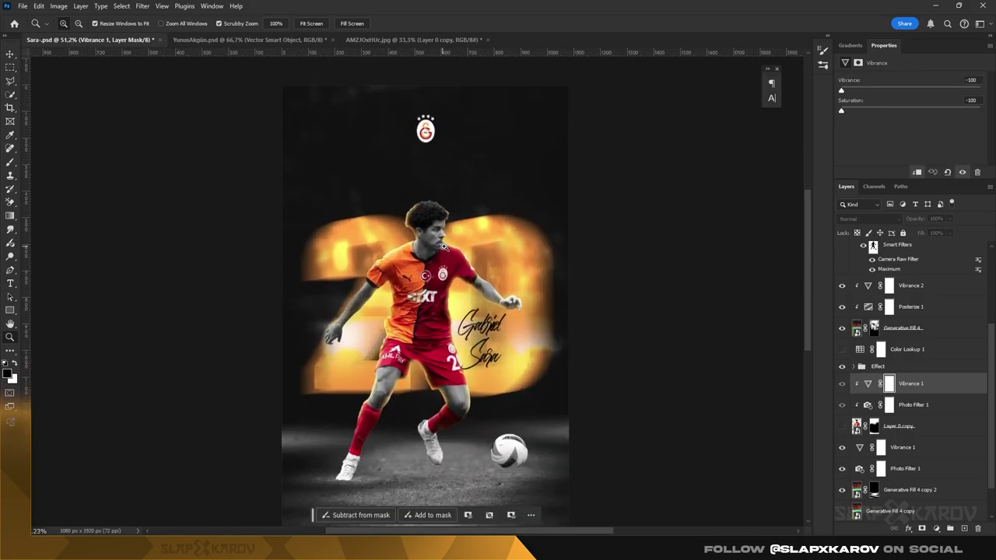
left_click(466, 246)
left_click(473, 195, "alt")
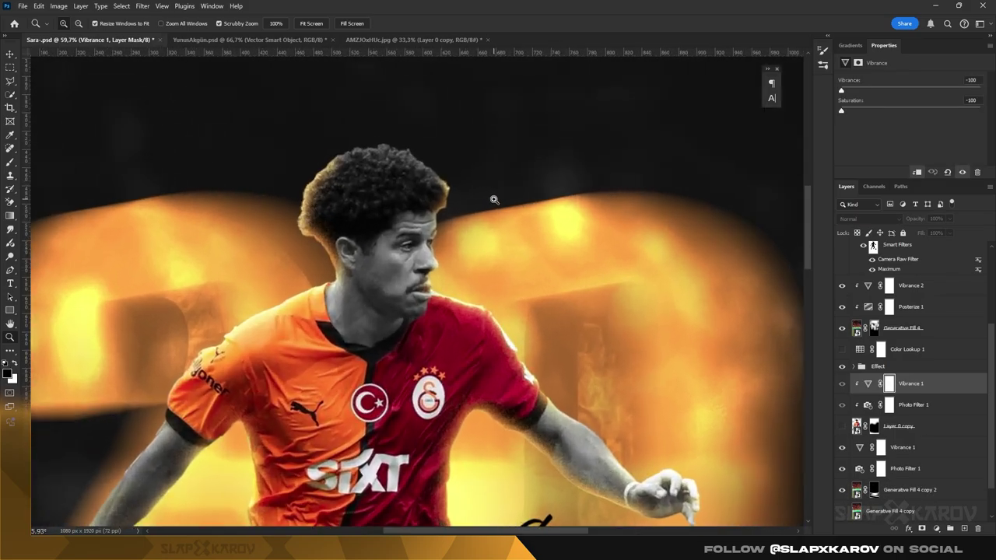
key("v")
left_click(410, 208)
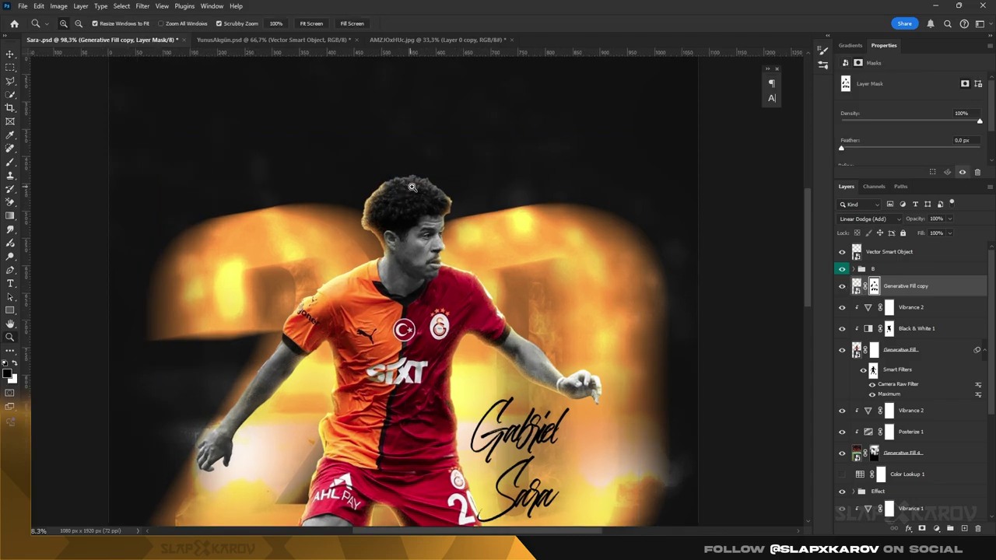
key("z")
left_click_drag(410, 209, 435, 208)
key("b")
key("x")
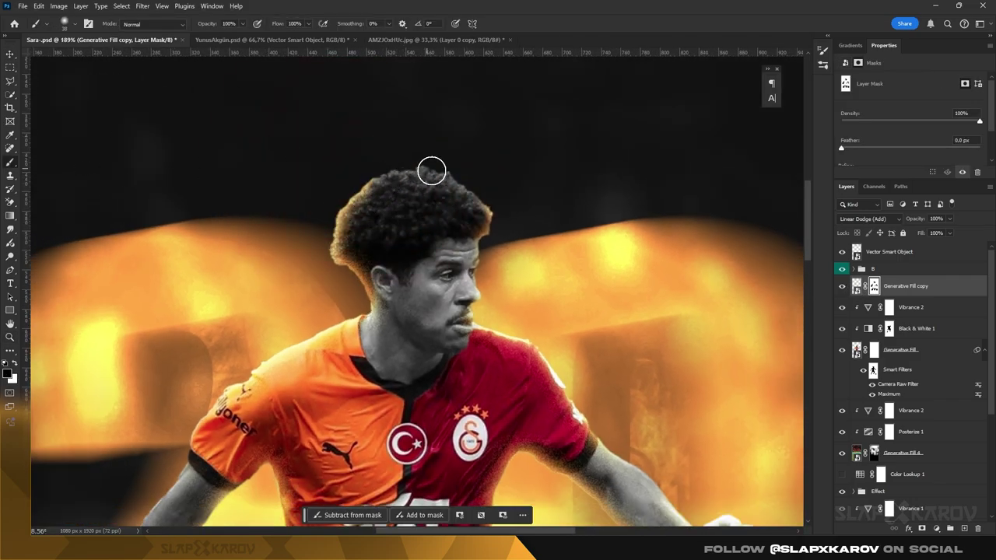
key("z")
key("ctrl+0")
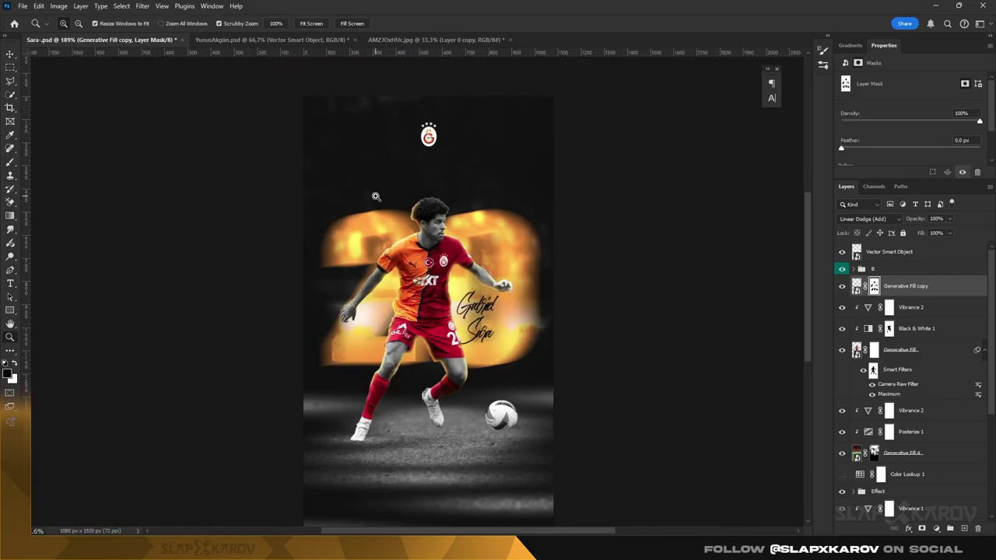
scroll(910, 350, "down", 1)
left_click(906, 325)
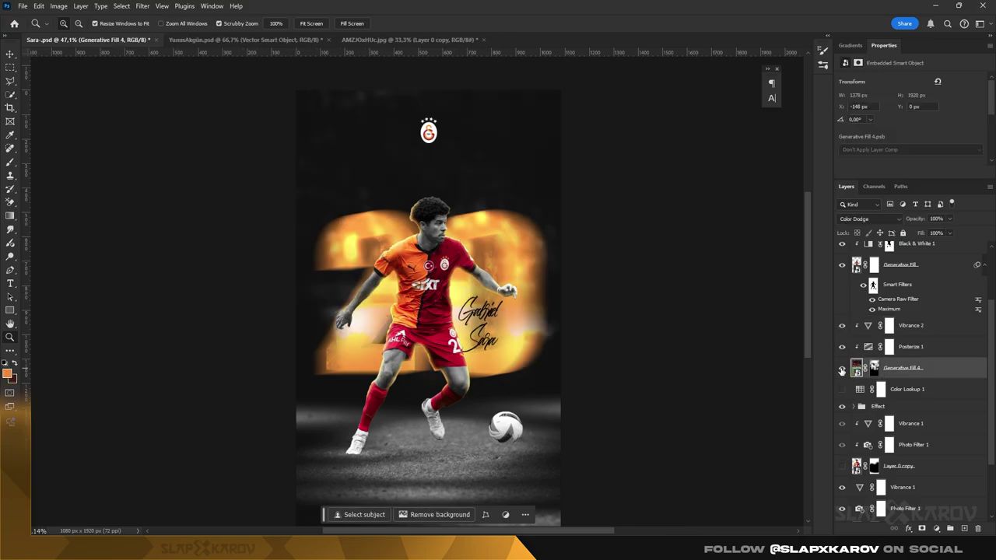
left_click(910, 325)
- Add an orange Solid Color fill layer blended as Linear Dodge (Add)
left_click(936, 529)
left_click(930, 348)
left_click(829, 258)
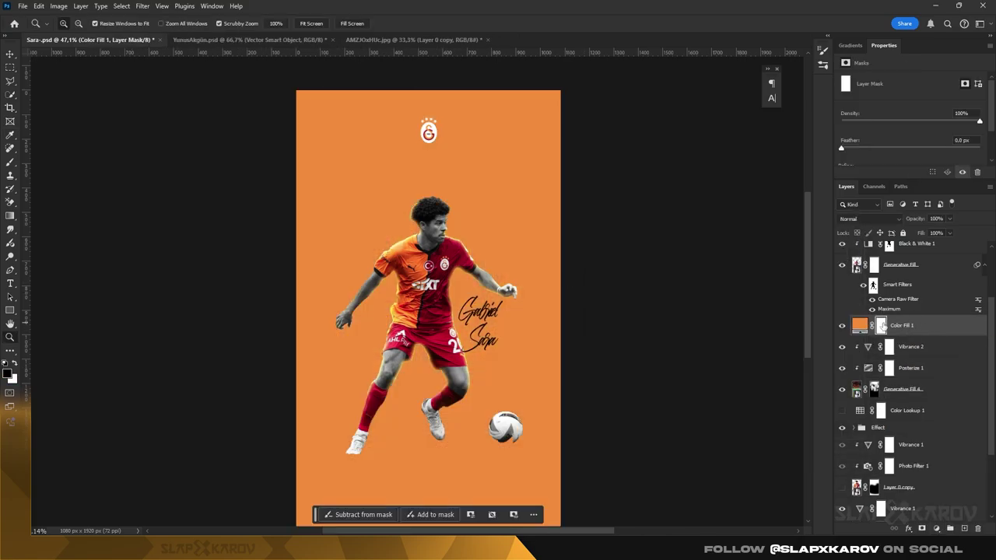
left_click(867, 219)
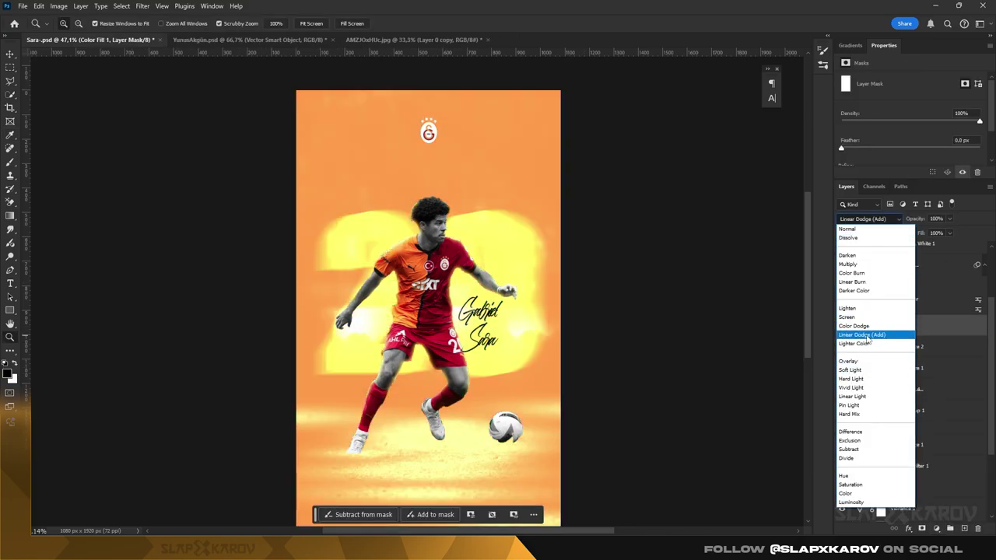
left_click(879, 334)
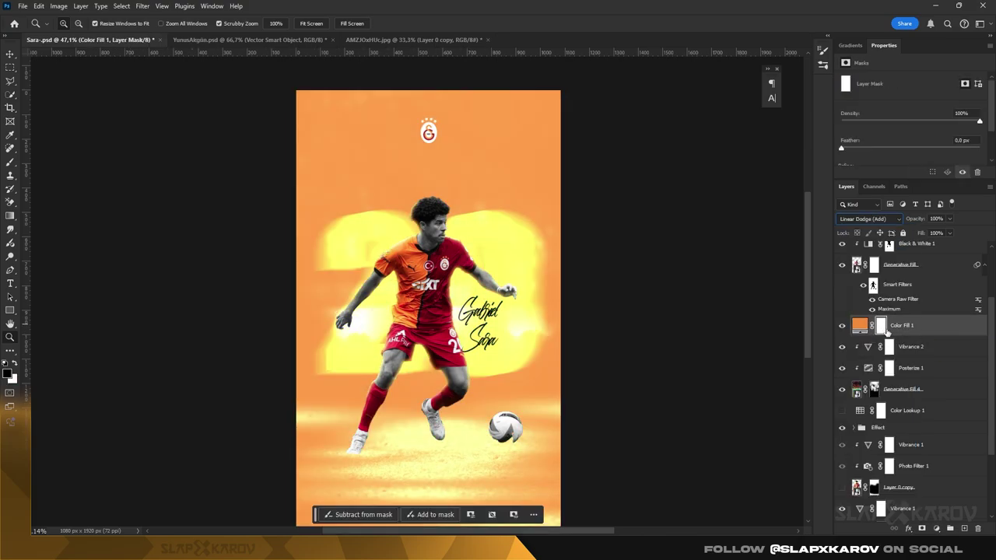
key("alt+i")
key("Escape")
- Hide the orange fill with a black mask, revealing glow around the head up to the logo
left_click(979, 528)
key("ctrl+i")
key("b")
right_click(352, 214)
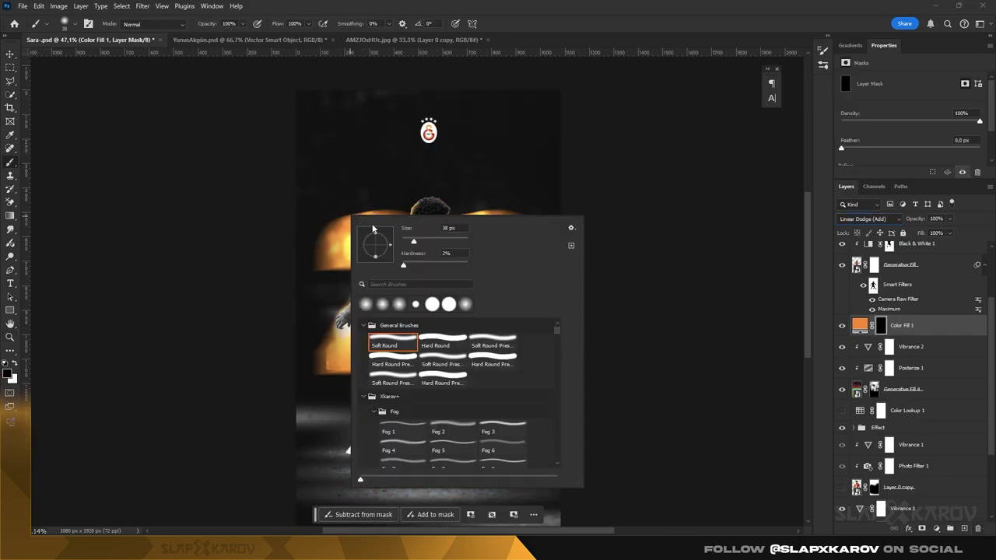
key("Escape")
mouse_move(409, 225)
left_mouse_down()
mouse_move(506, 222)
mouse_move(363, 238)
mouse_move(359, 272)
left_mouse_up()
left_click_drag(381, 203, 490, 124)
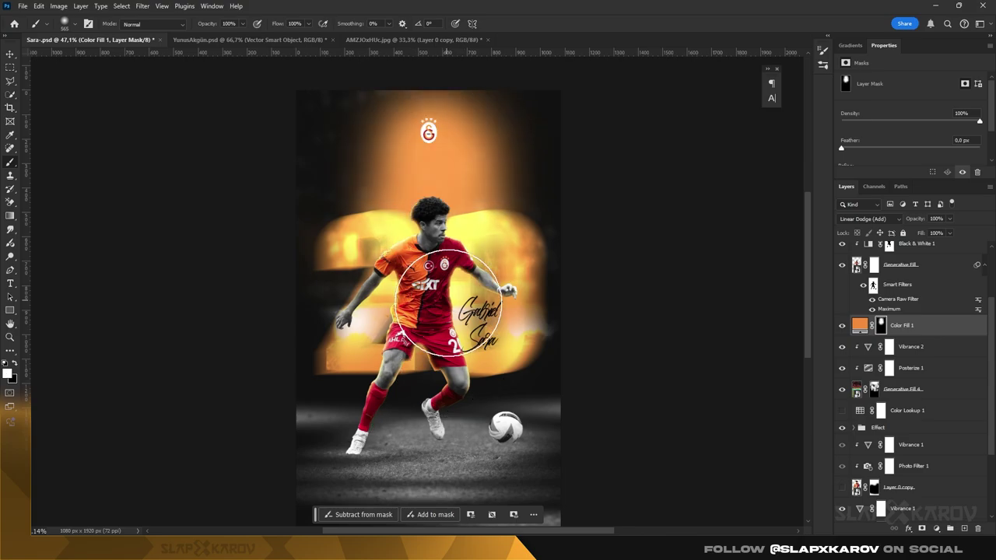
- Switch the orange fill to Vivid Light and brighten the glow at the player's upper left
left_click(888, 220)
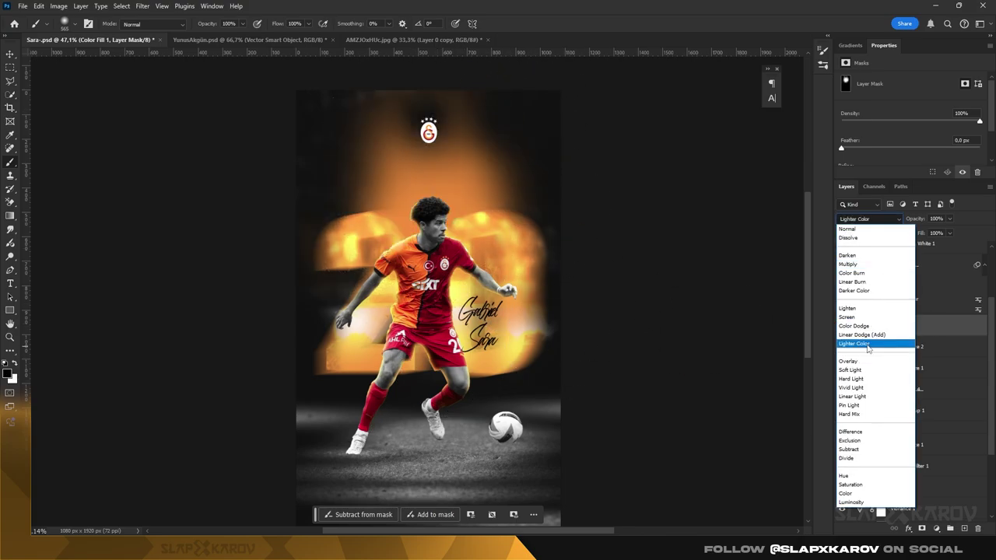
left_click(851, 387)
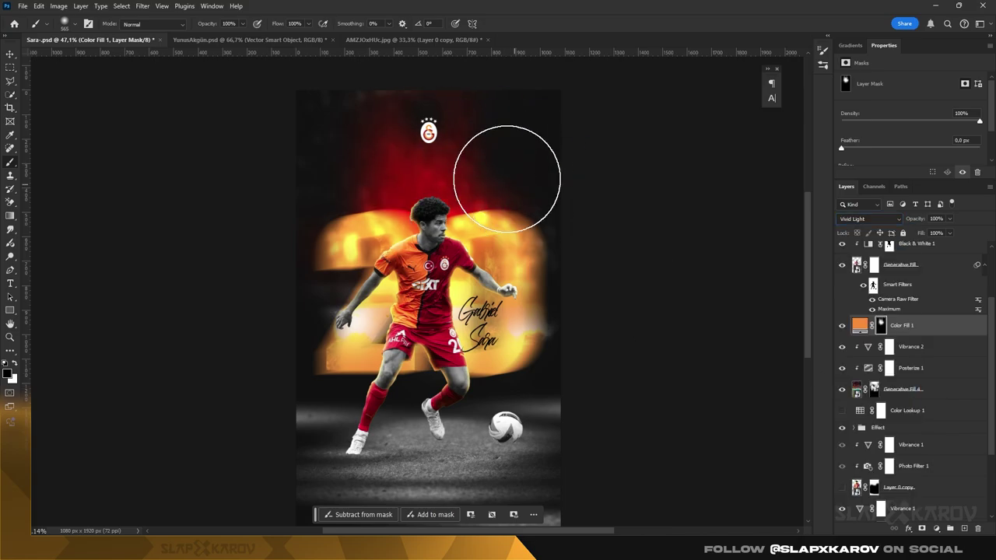
key("x")
mouse_move(493, 214)
left_mouse_down()
mouse_move(534, 366)
mouse_move(466, 334)
left_mouse_up()
- Paint red glow in white across the poster's top edge and along its bottom
key("x")
left_click_drag(369, 147, 583, 161)
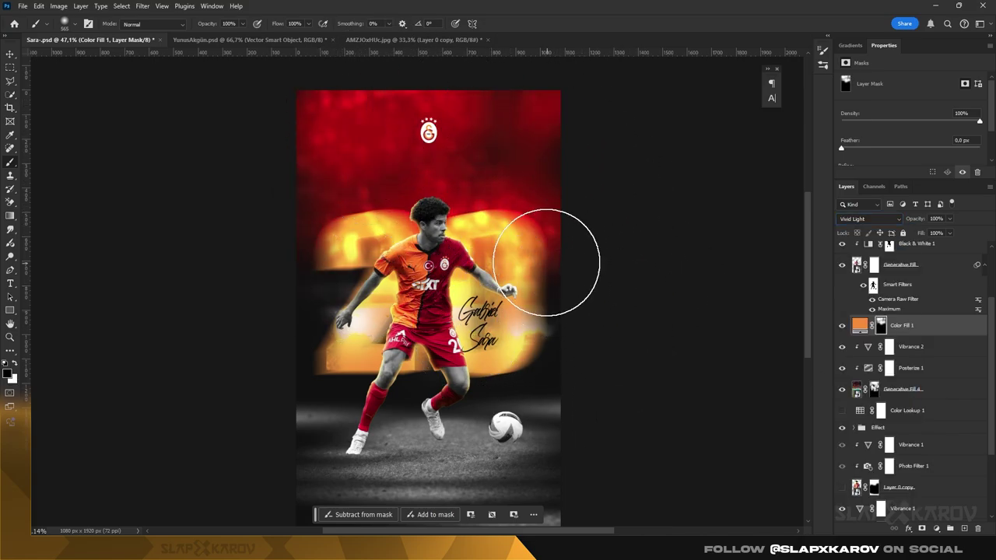
mouse_move(547, 263)
left_mouse_down()
mouse_move(351, 289)
mouse_move(573, 344)
left_mouse_up()
scroll(574, 345, "down", 1)
left_click_drag(307, 427, 539, 253)
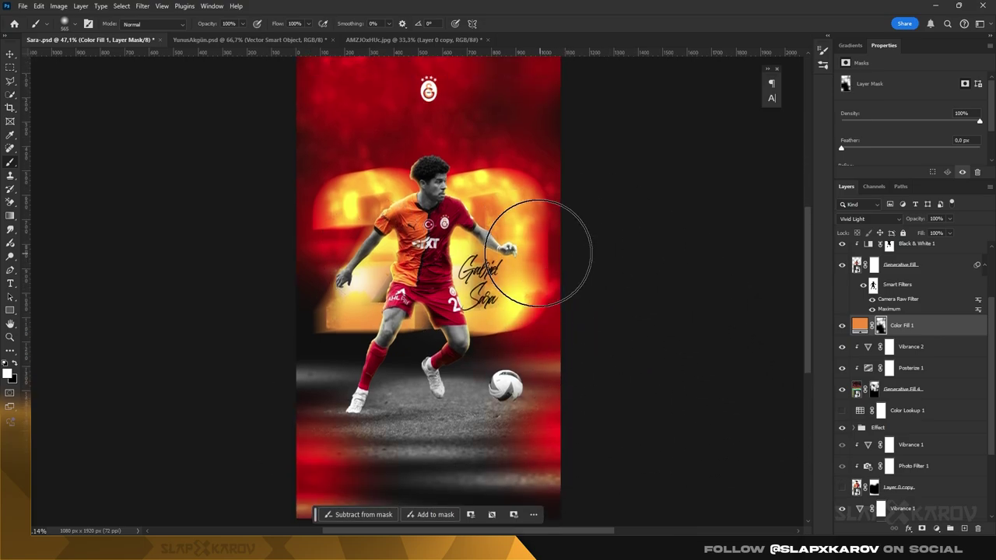
- Lower the brush opacity to 31% and zoom in on the player's head
key("3")
key("1")
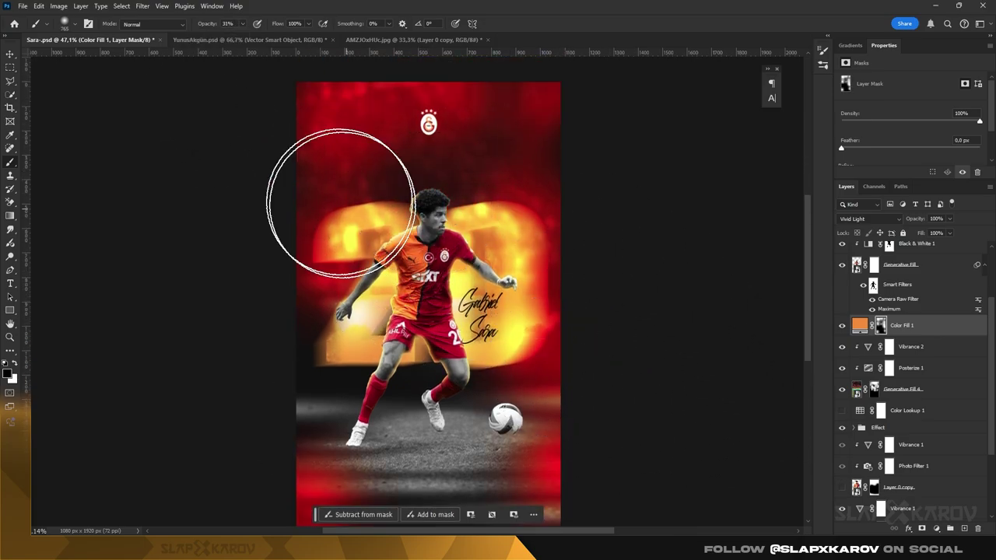
scroll(300, 189, "up", 1)
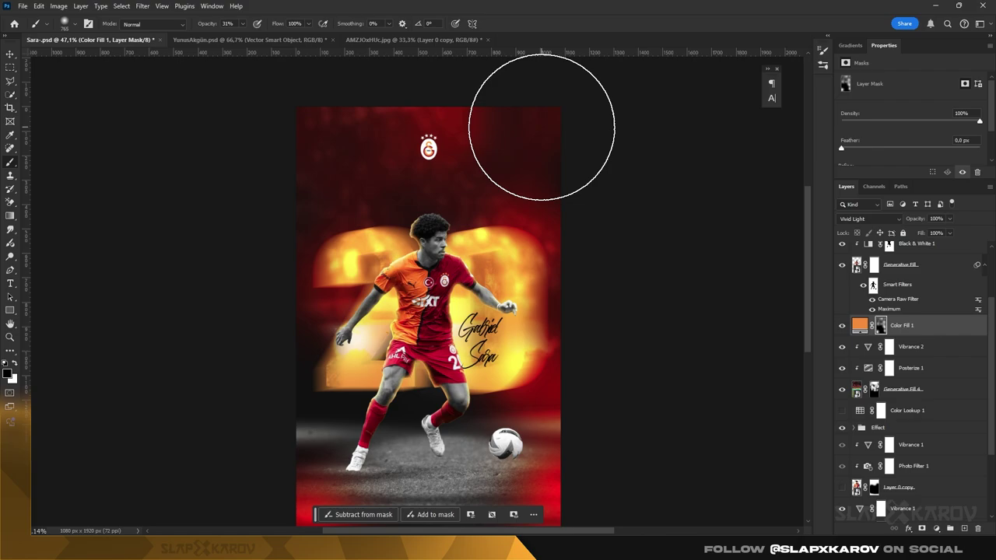
scroll(384, 422, "down", 3)
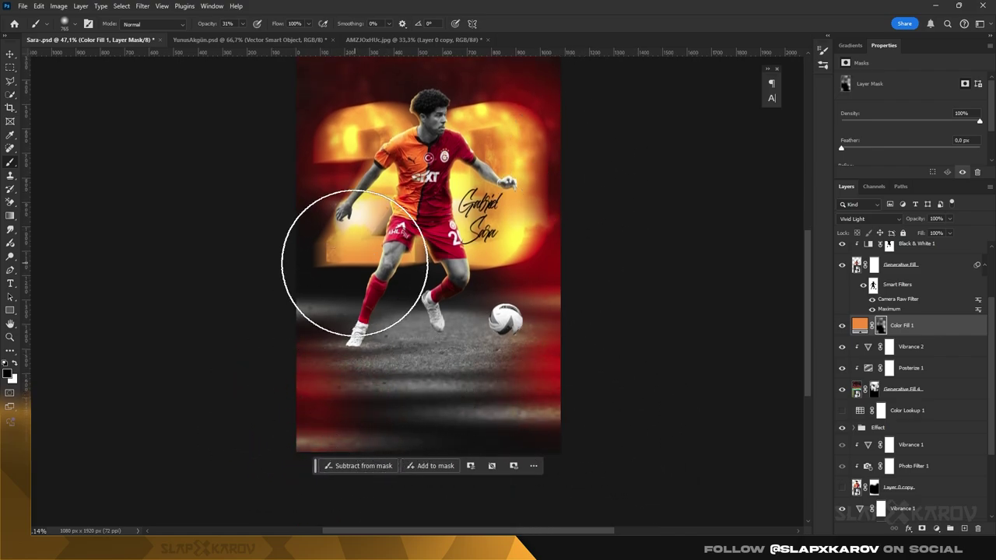
scroll(422, 311, "down", 2)
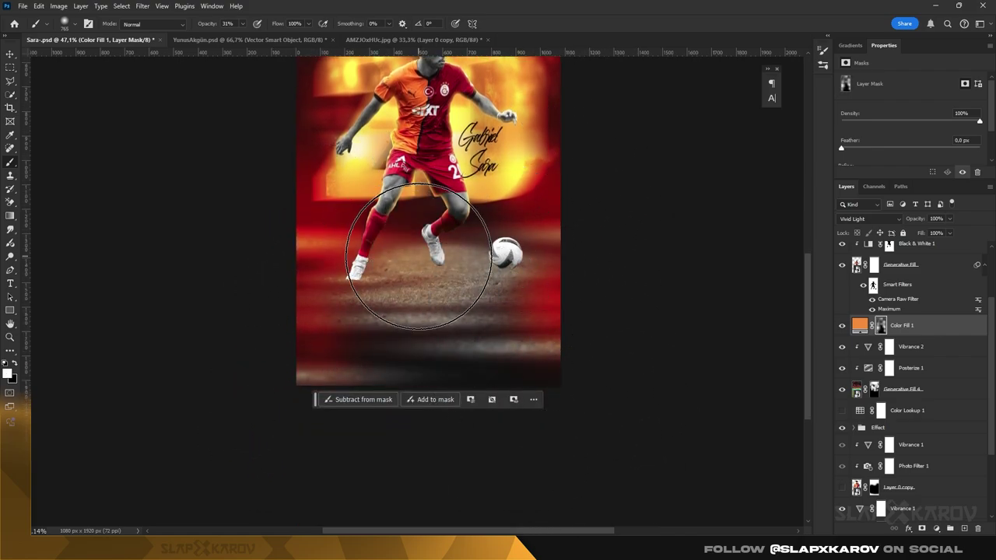
scroll(309, 230, "up", 2)
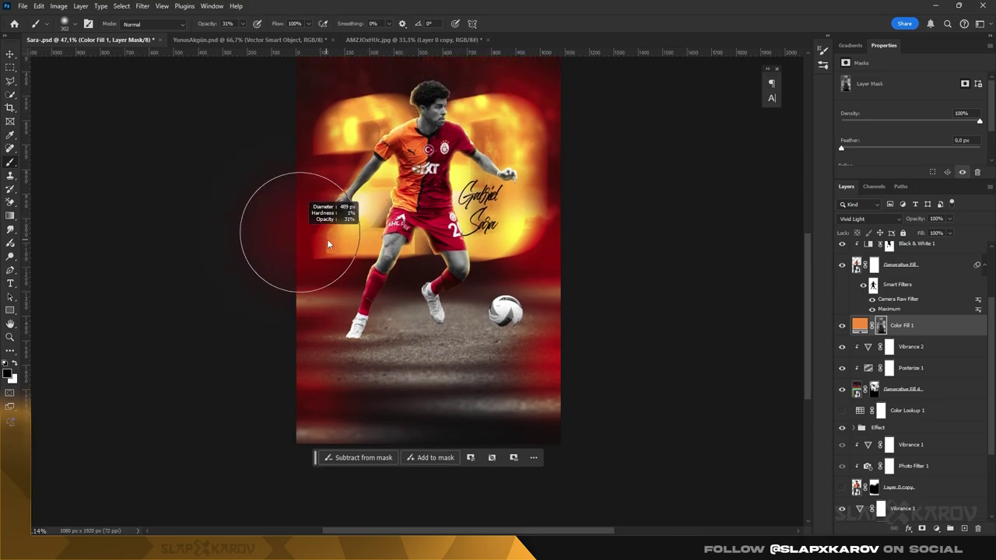
scroll(461, 267, "up", 4)
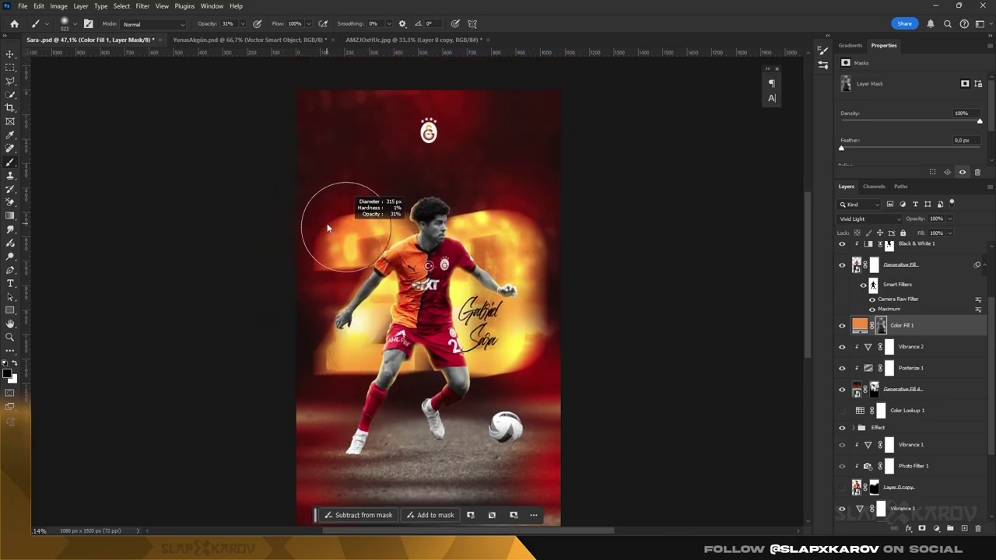
scroll(373, 398, "down", 4)
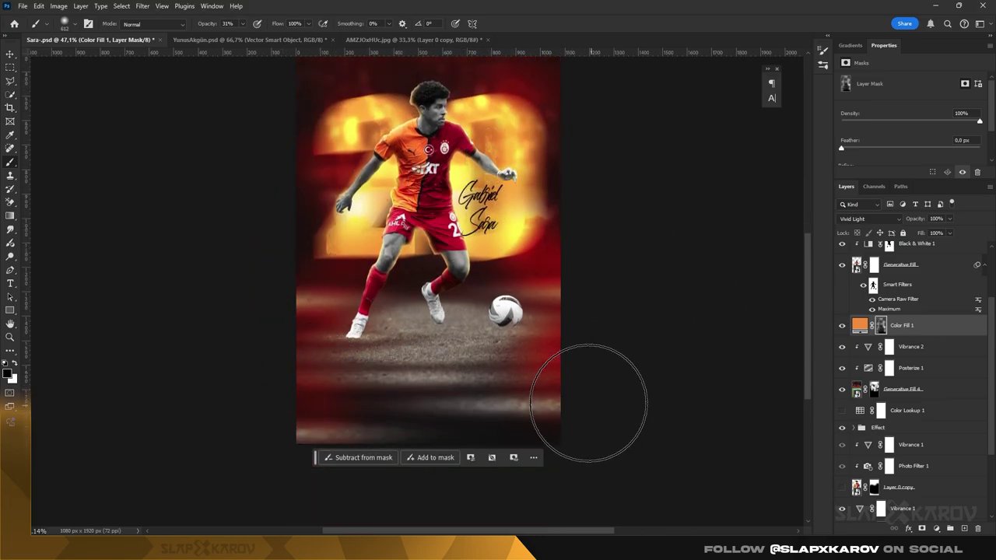
key("z")
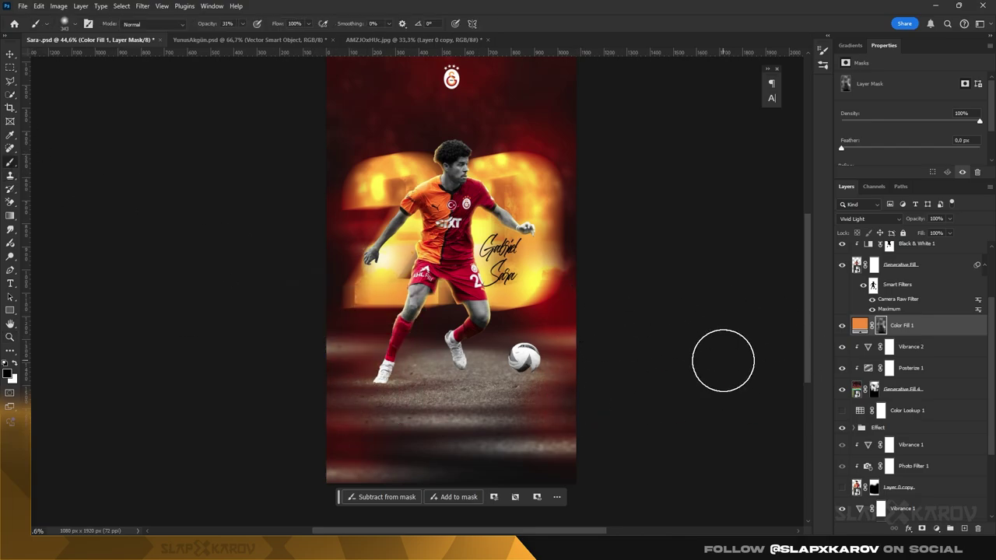
left_click_drag(473, 192, 489, 188)
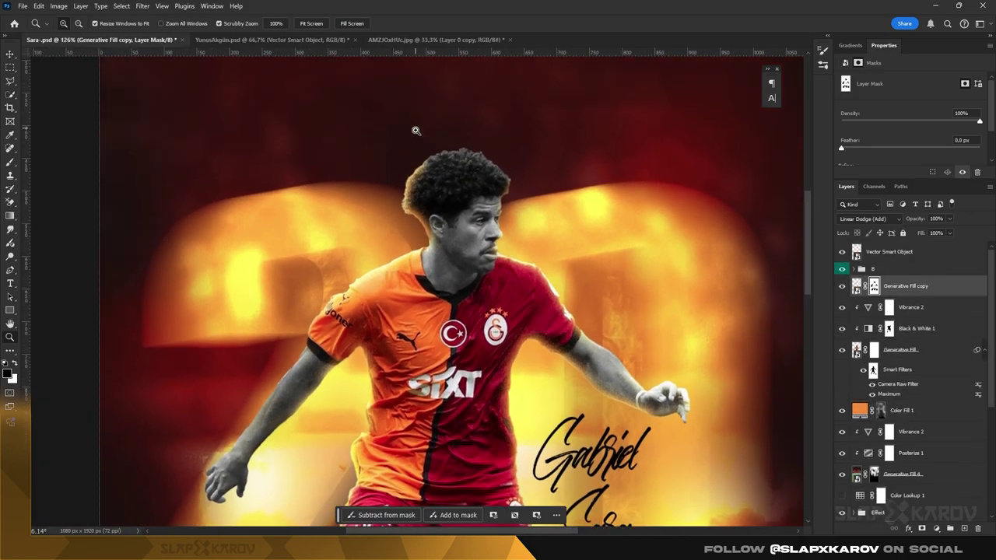
- Inspect the player's head up close, then zoom back out to the whole poster
left_click(416, 131)
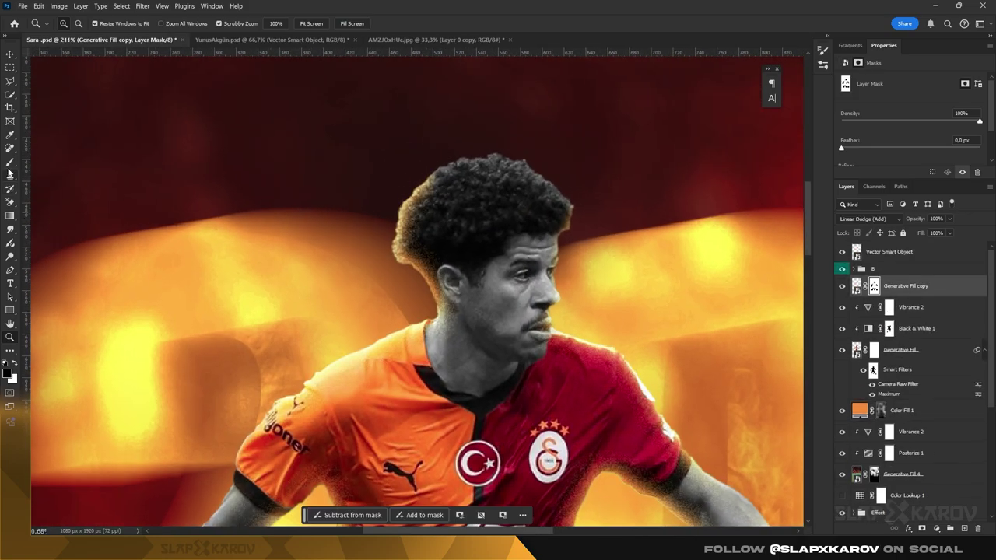
key("b")
right_click(482, 191)
key("Escape")
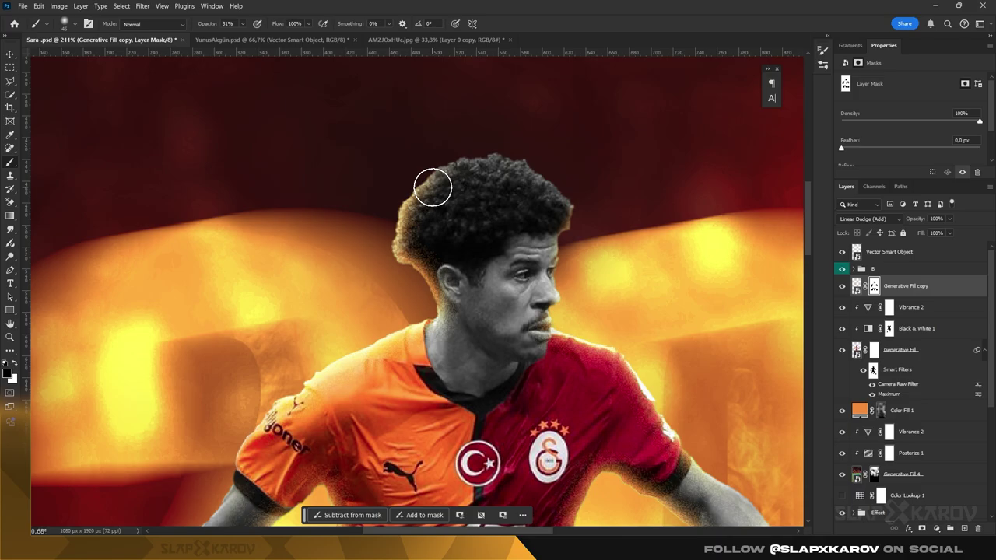
key("z")
mouse_move(421, 227)
left_mouse_down()
mouse_move(529, 307)
mouse_move(554, 292)
mouse_move(499, 318)
mouse_move(542, 284)
left_mouse_up()
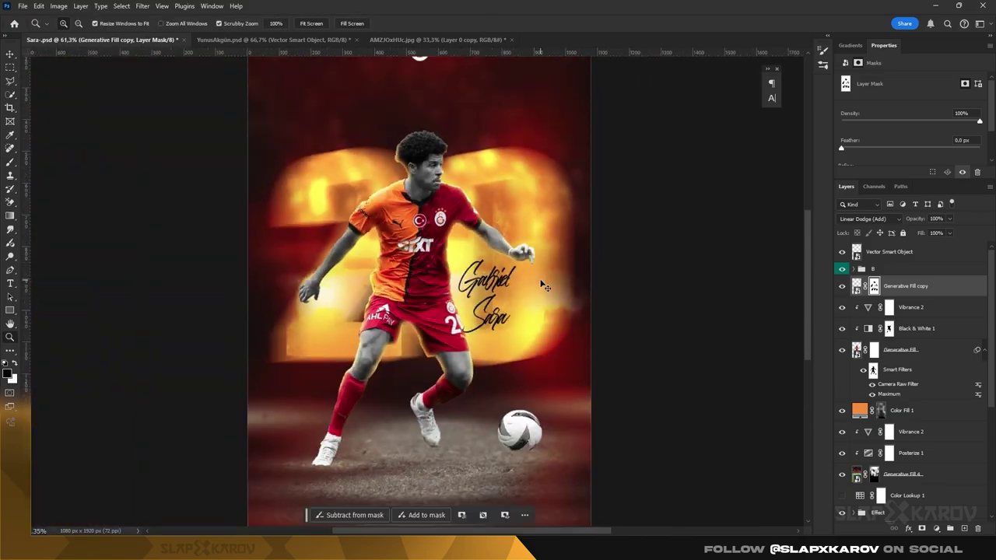
- Close AMZJOxHUc.jpg and YunusAkgün.psd without saving and select the Generative Fill layer
left_click(507, 39)
key("n")
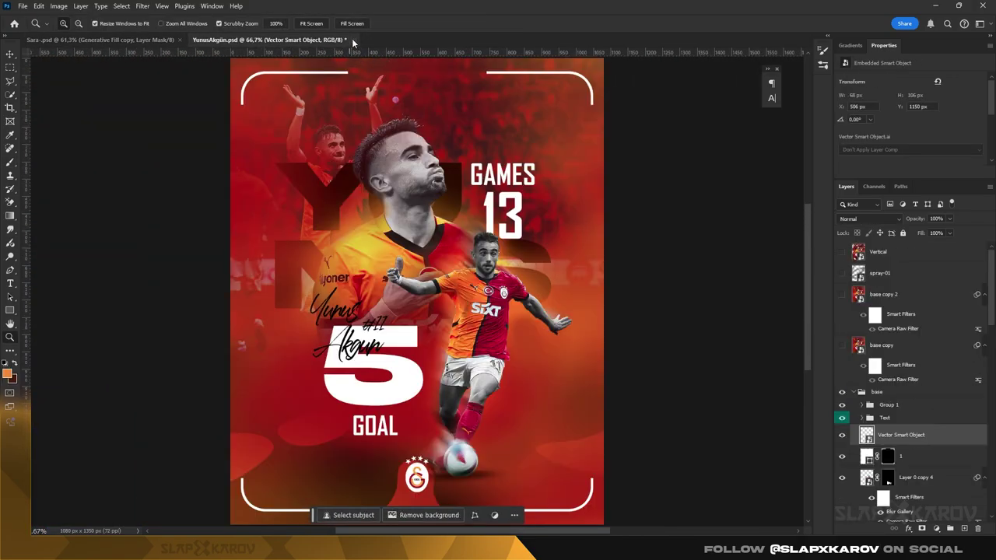
left_click(351, 40)
key("n")
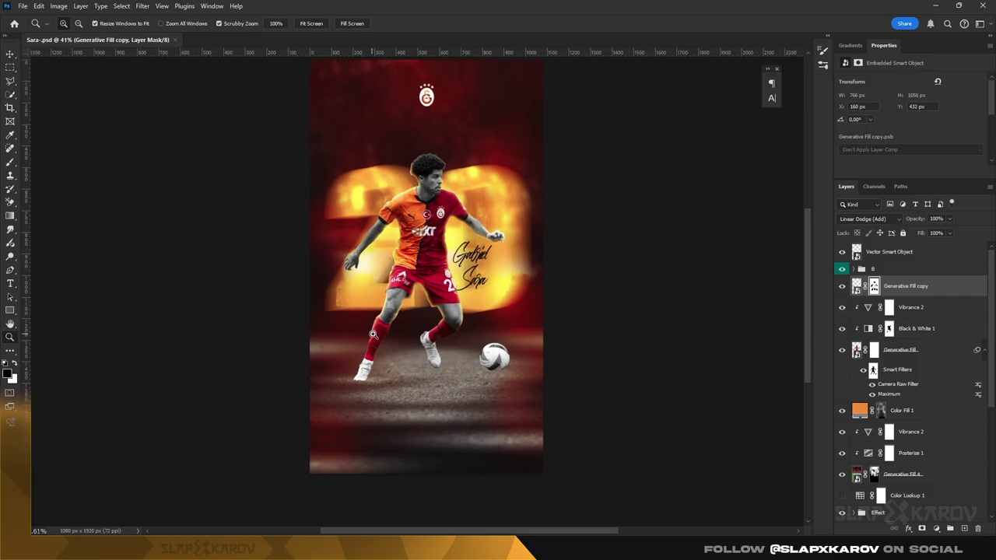
left_click_drag(467, 257, 452, 257)
key("v")
left_click(856, 351)
- Open the Generative Fill smart object, zoom onto the arm and choose a brush
double_click(857, 350)
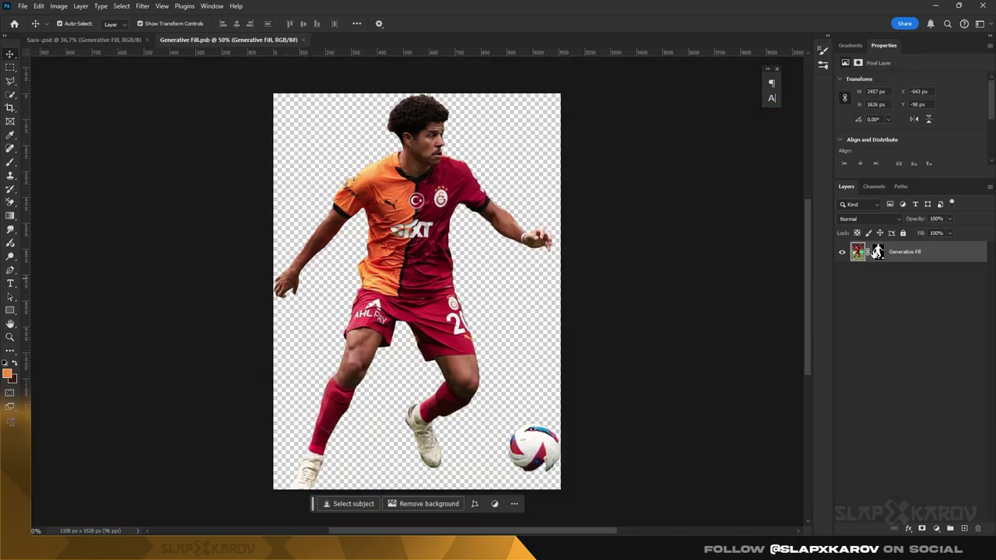
key("z")
left_click(164, 315)
key("b")
right_click(443, 351)
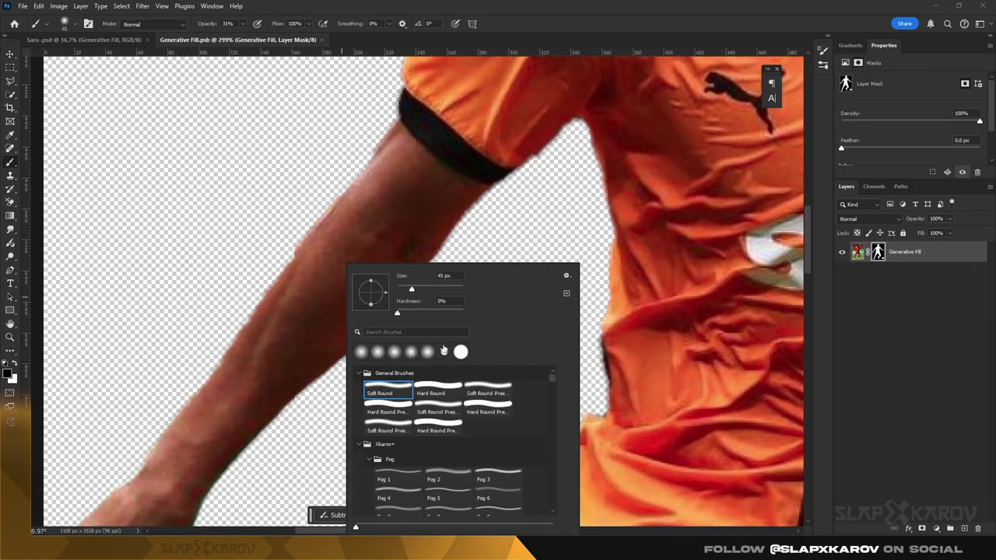
left_click(241, 32)
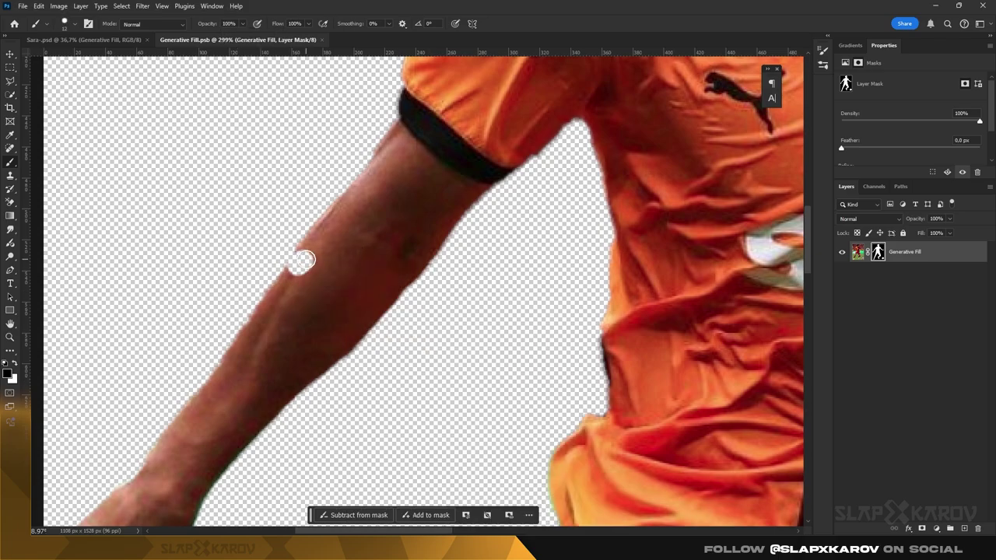
scroll(369, 234, "down", 2)
scroll(191, 363, "down", 3)
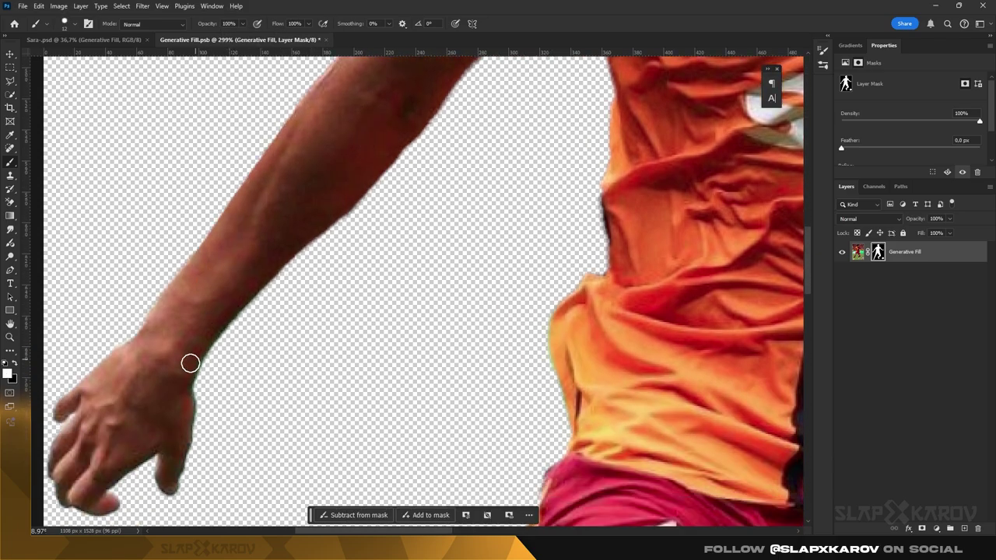
- Check the cutout's face and neck edges, then close the smart object
key("z")
mouse_move(516, 411)
left_mouse_down()
mouse_move(580, 451)
mouse_move(634, 438)
left_mouse_up()
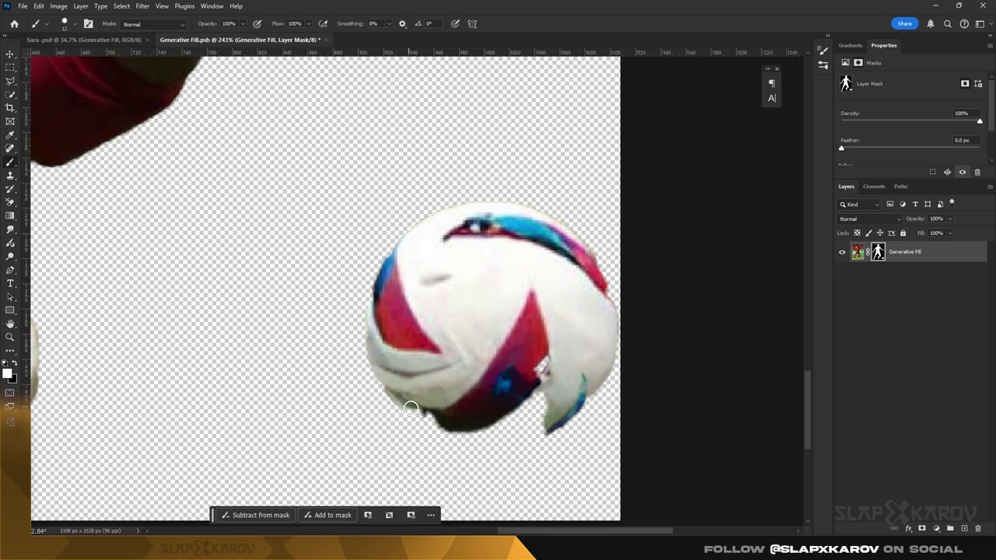
key("z")
mouse_move(546, 336)
left_mouse_down()
mouse_move(402, 273)
mouse_move(363, 158)
mouse_move(371, 178)
left_mouse_up()
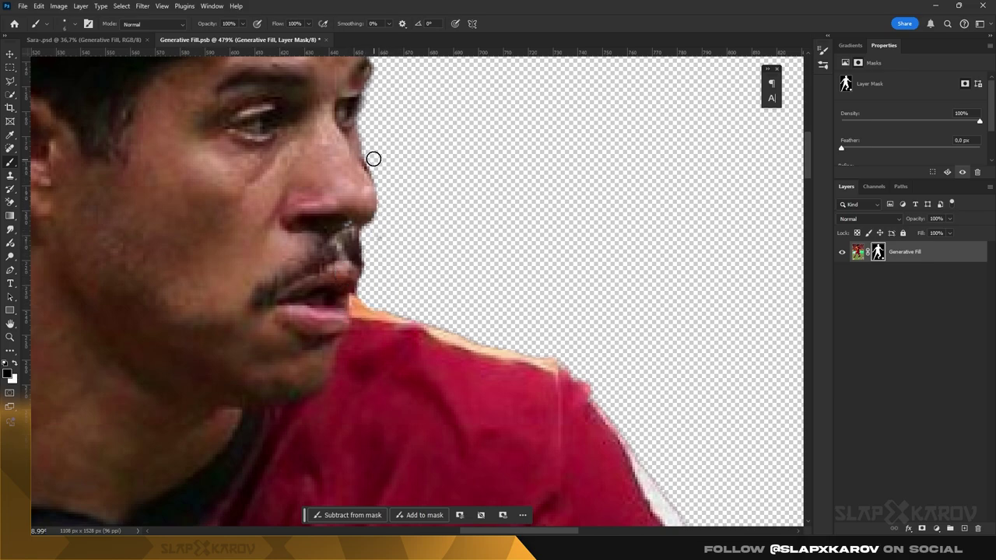
key("x")
key("z")
key("ctrl+0")
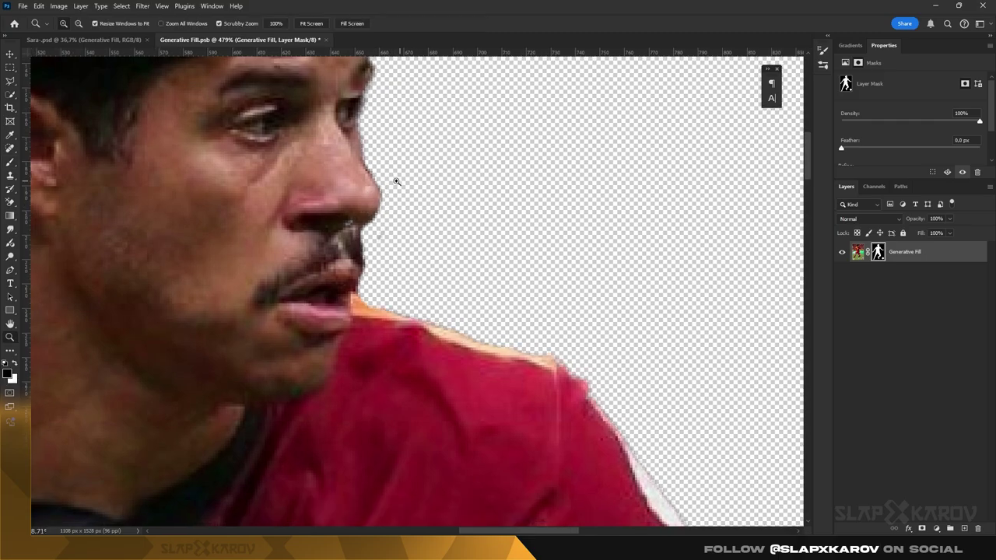
left_click_drag(345, 193, 433, 223)
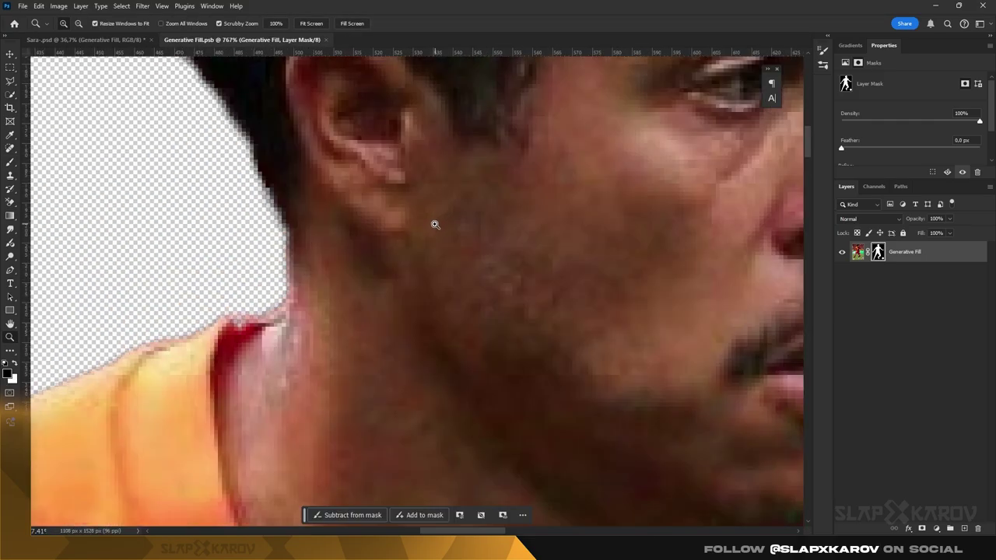
key("ctrl+w")
left_click_drag(311, 272, 358, 274)
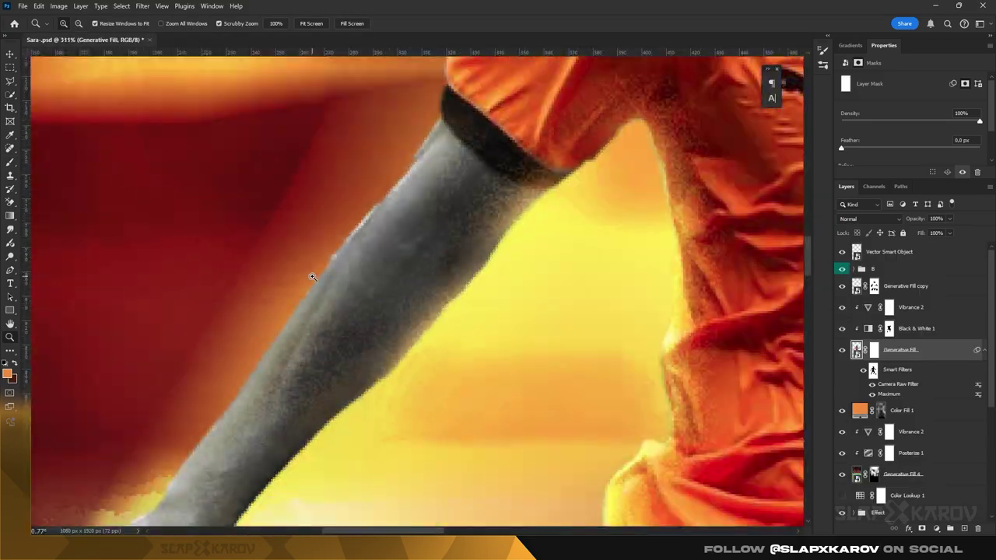
- Open the football image, mask its background and convert it to a smart object
key("ctrl+0")
mouse_move(365, 194)
left_mouse_down()
mouse_move(389, 195)
mouse_move(358, 198)
mouse_move(389, 206)
mouse_move(362, 218)
mouse_move(371, 226)
mouse_move(342, 226)
left_mouse_up()
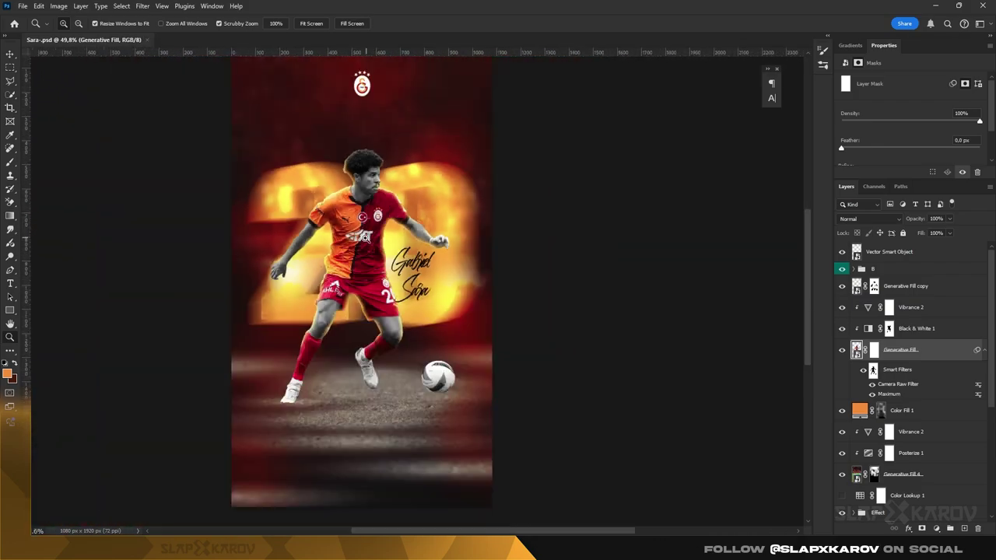
left_click_drag(357, 76, 332, 109)
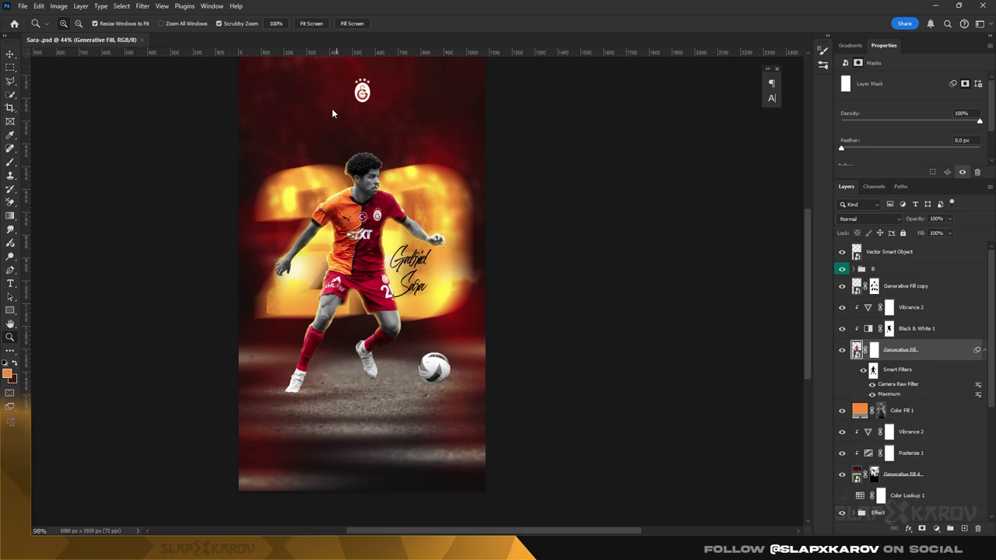
key("Return")
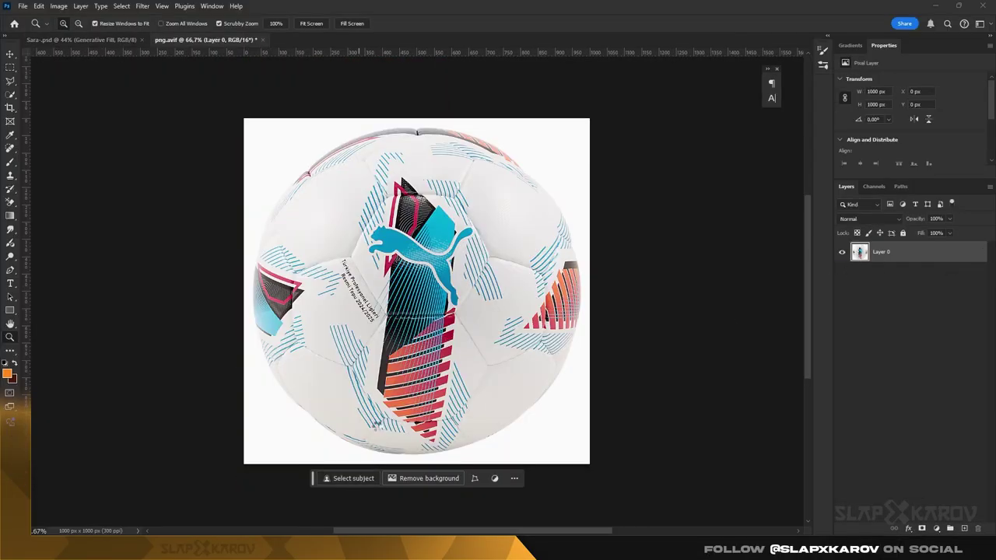
left_click(426, 469)
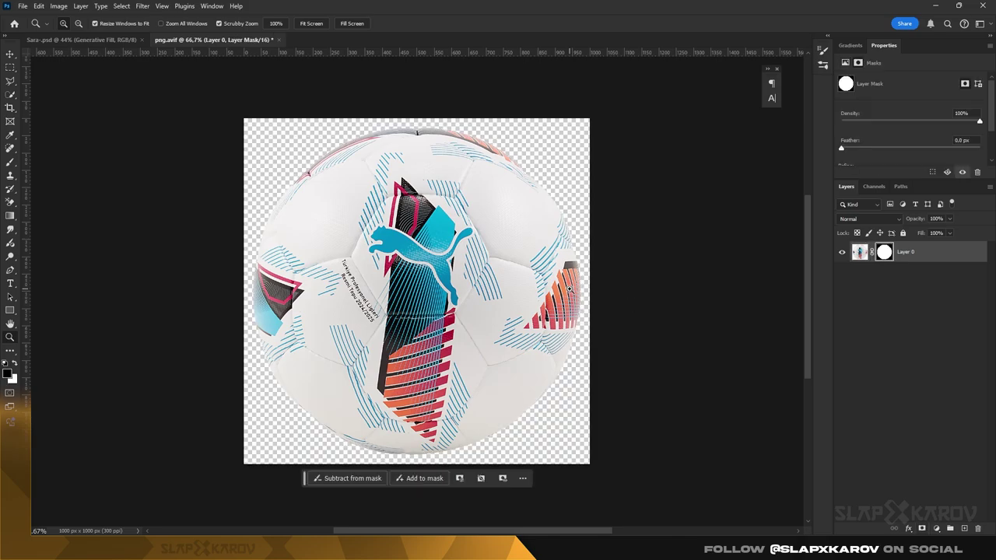
right_click(879, 252)
left_click(918, 441)
- Place the football in the poster at about 258 px on the ground beside the front shoe
mouse_move(894, 251)
left_mouse_down()
mouse_move(385, 280)
mouse_move(366, 272)
left_mouse_up()
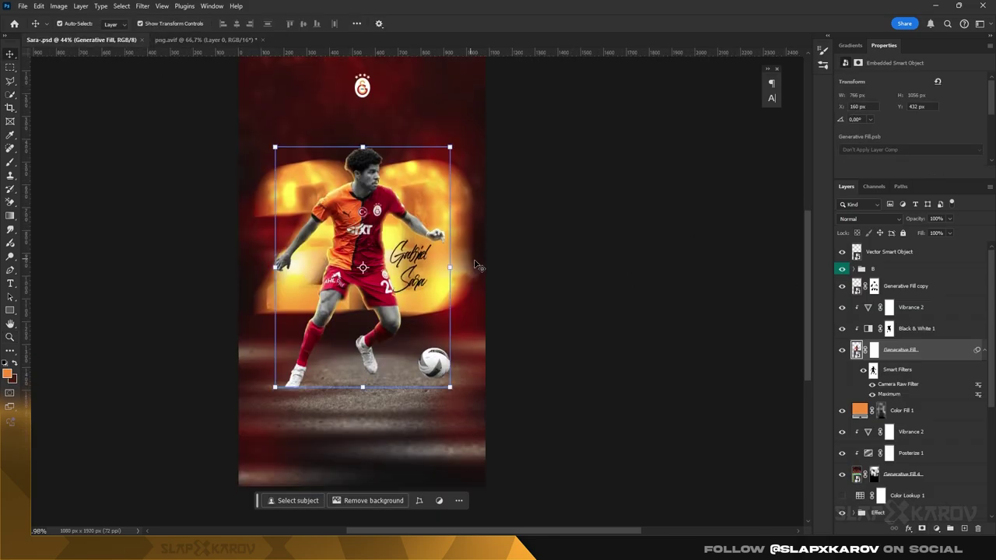
left_click_drag(253, 165, 347, 233)
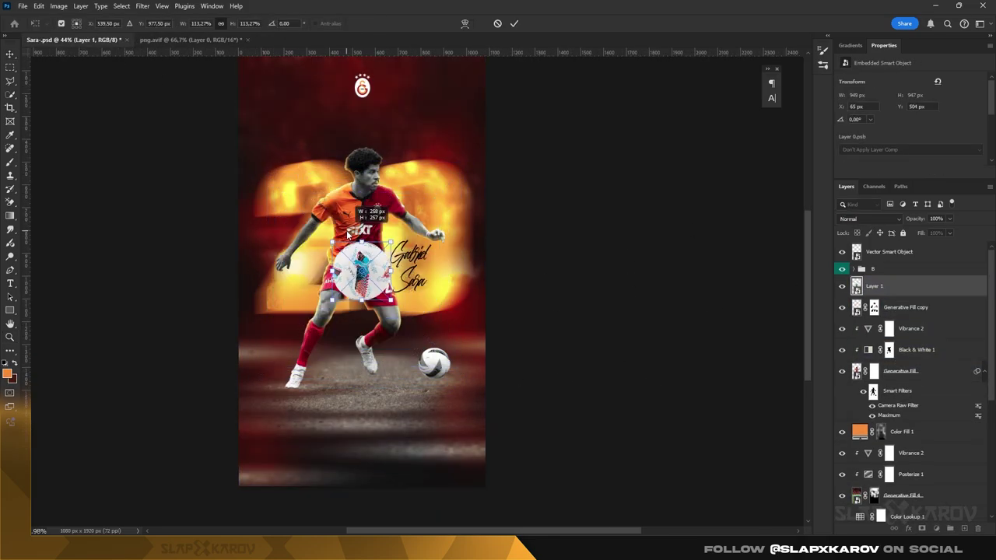
left_click_drag(362, 271, 433, 360)
scroll(429, 383, "up", 5)
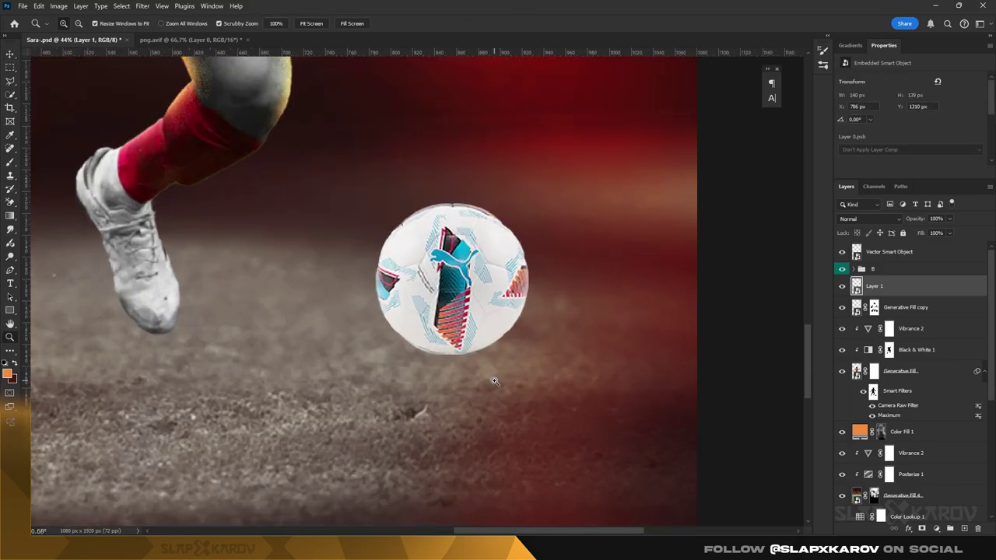
left_click_drag(492, 283, 492, 282)
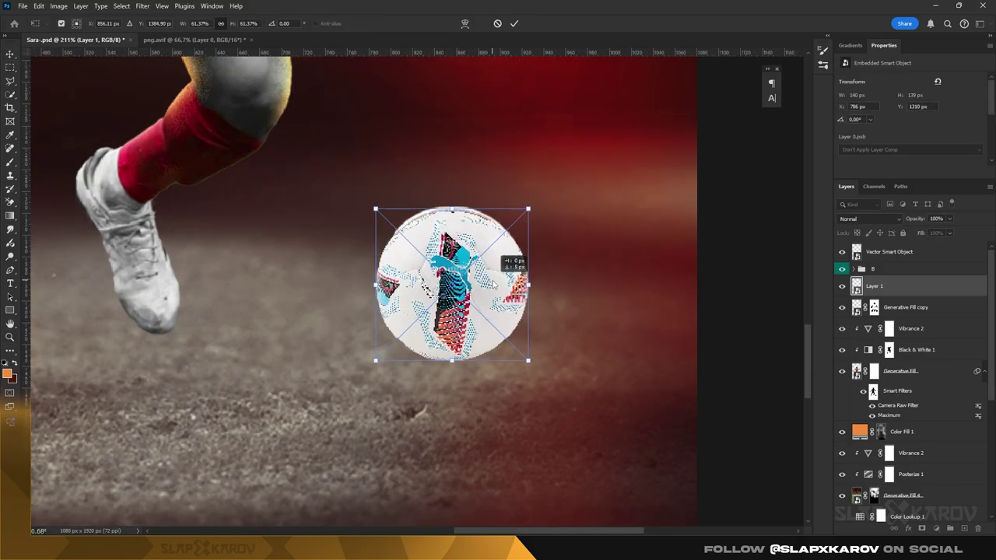
left_click_drag(376, 204, 373, 203)
key("Return")
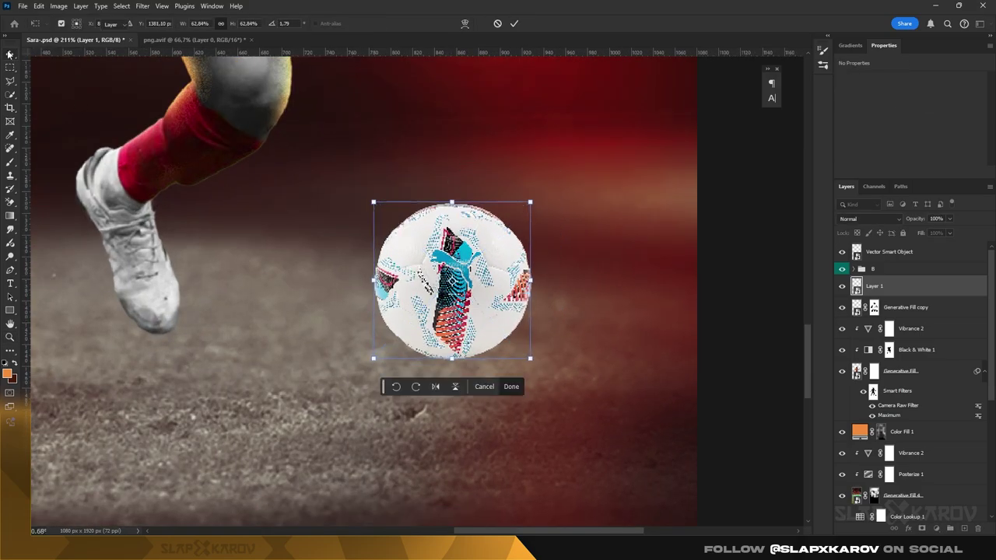
scroll(394, 234, "down", 5)
left_click_drag(902, 371, 922, 436)
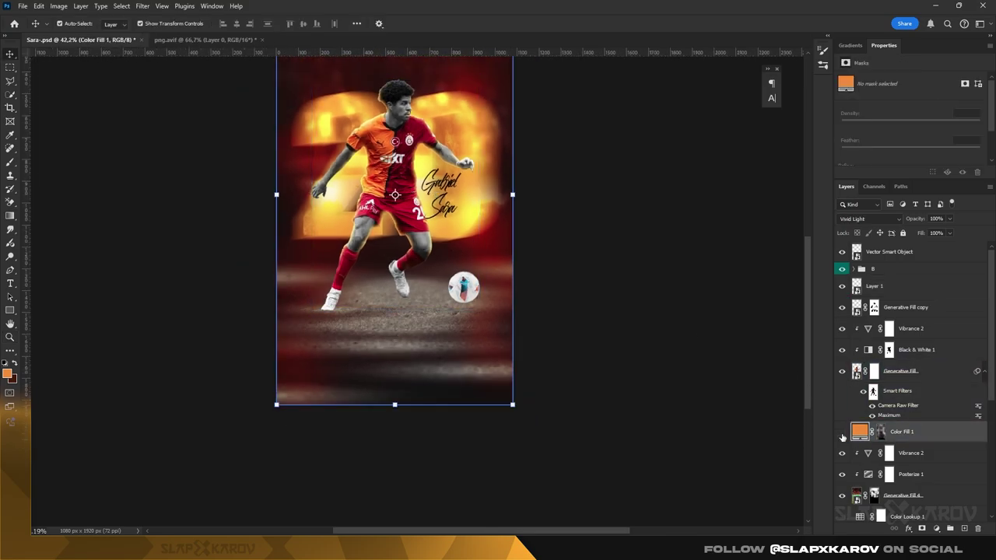
- Add a black Solid Color fill layer at 40% opacity over the backdrop
left_click(933, 350)
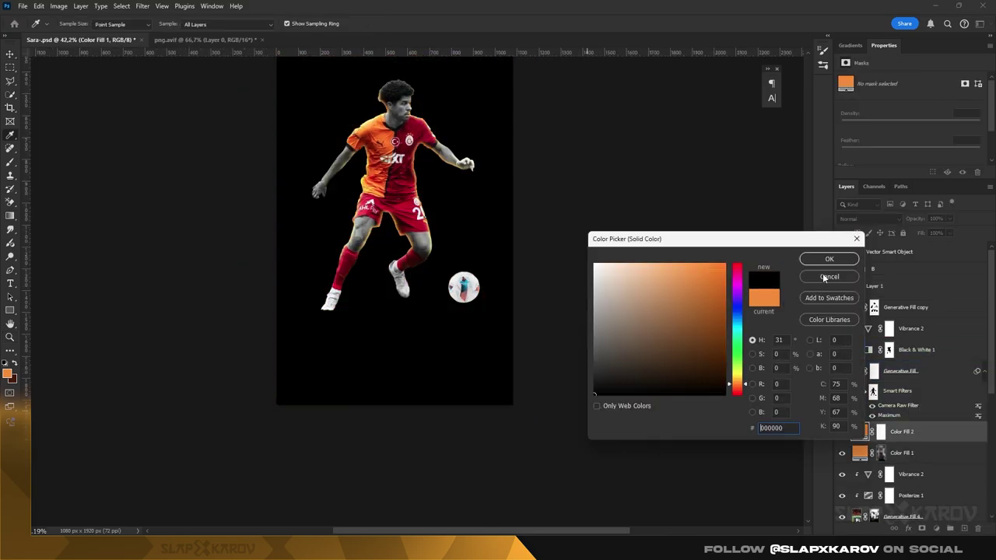
left_click(827, 257)
key("4")
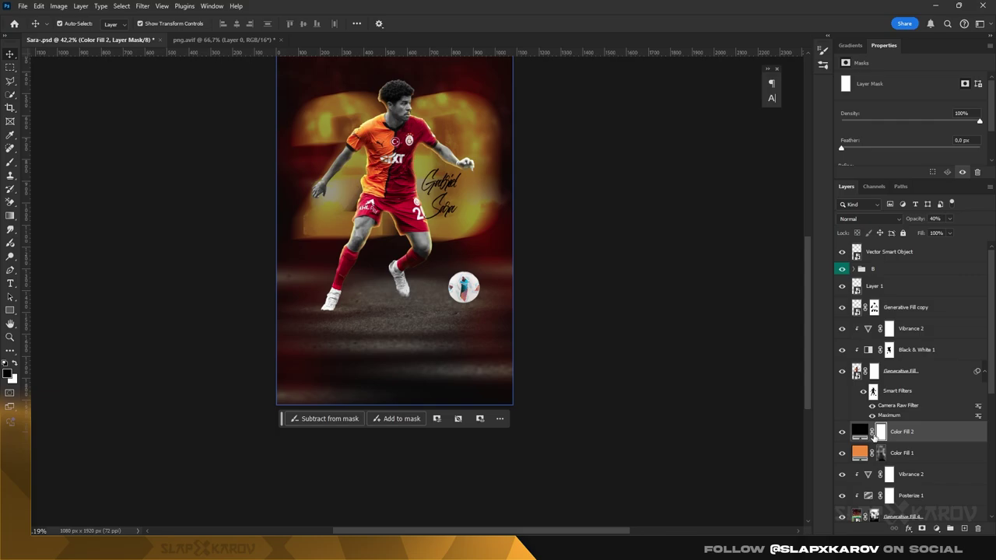
- Duplicate the player and squash the copy into a slanted strip at the feet
left_click_drag(902, 371, 915, 440)
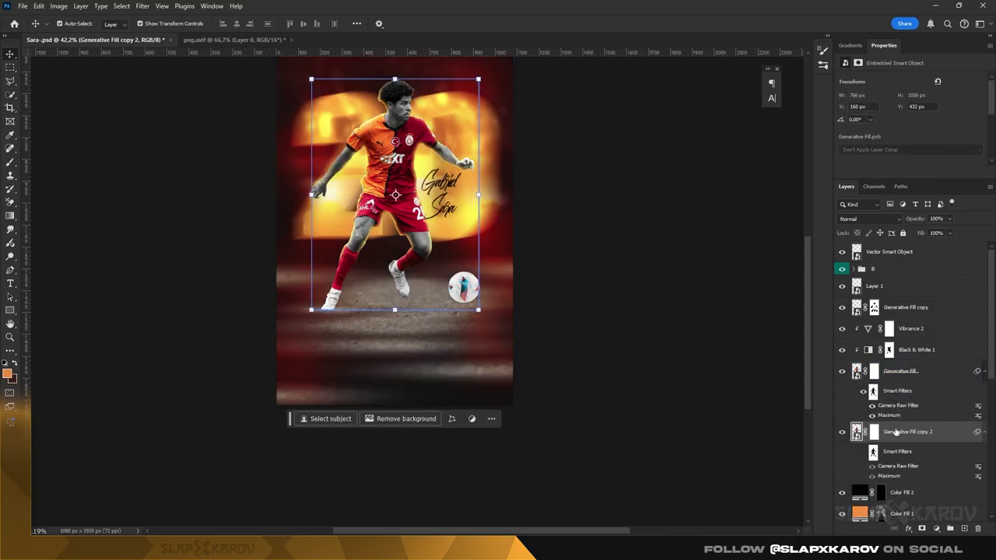
key("ctrl+t")
left_click_drag(396, 130, 300, 314)
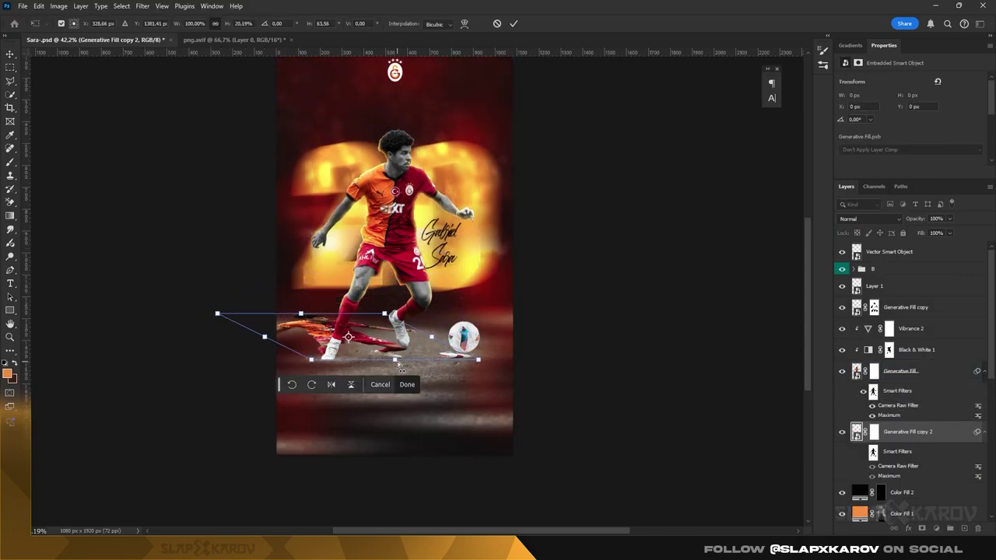
left_click_drag(399, 366, 304, 311)
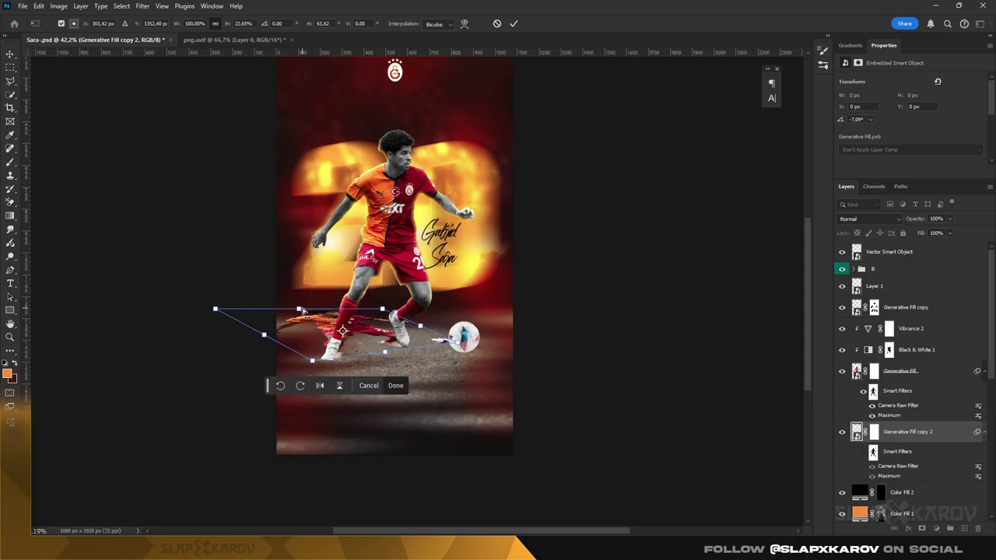
key("Return")
- Give the shadow strip a black Color Overlay layer style
double_click(949, 432)
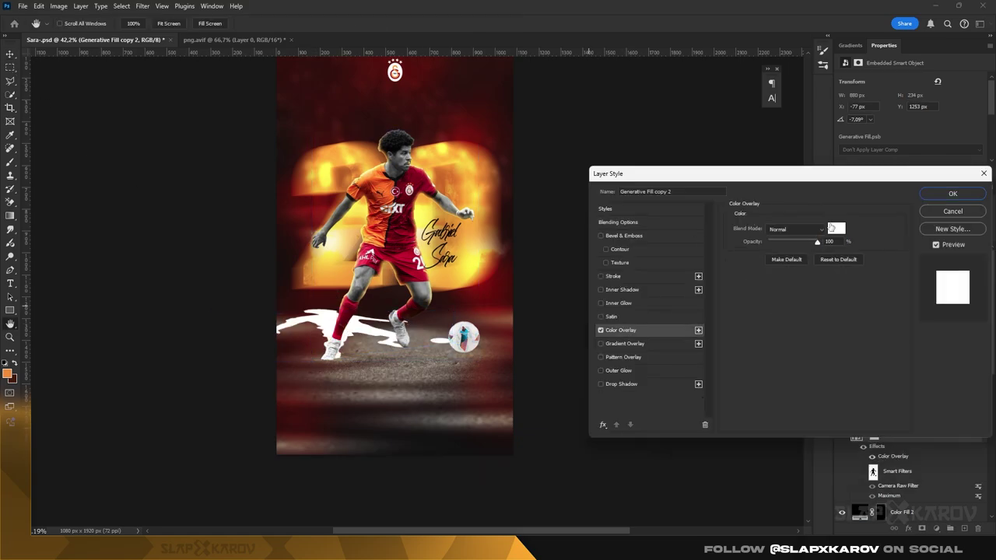
left_click(831, 228)
left_click(689, 395)
left_click(827, 258)
left_click(952, 193)
- Skew the black strip slightly and rasterize the shadow layer
key("ctrl+t")
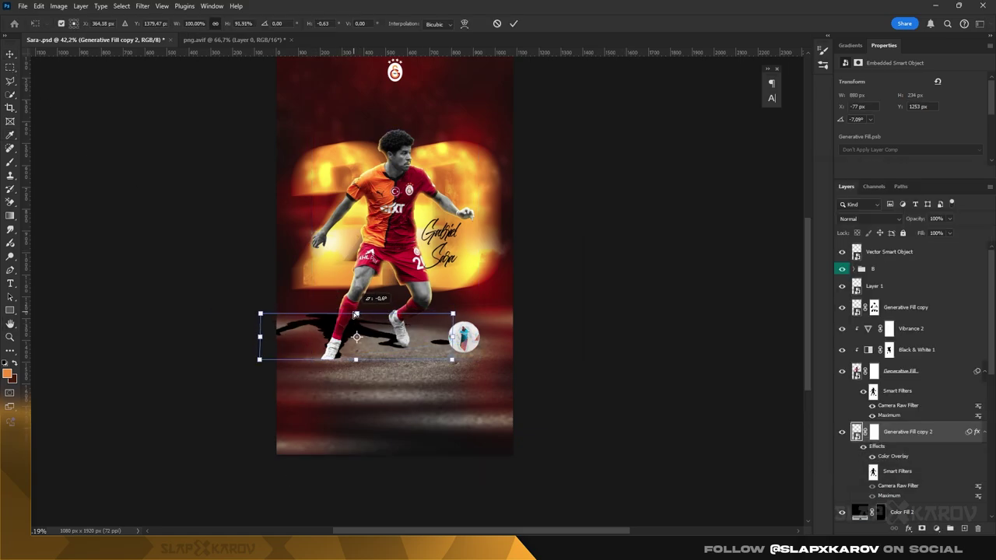
left_click_drag(355, 315, 352, 314)
right_click(438, 345)
key("Escape")
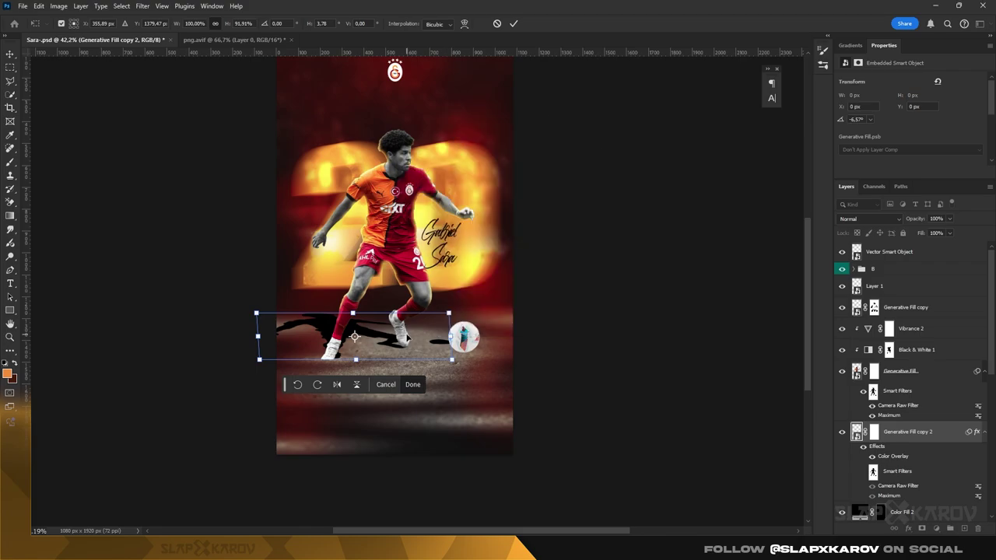
key("Return")
key("b")
left_click(386, 347)
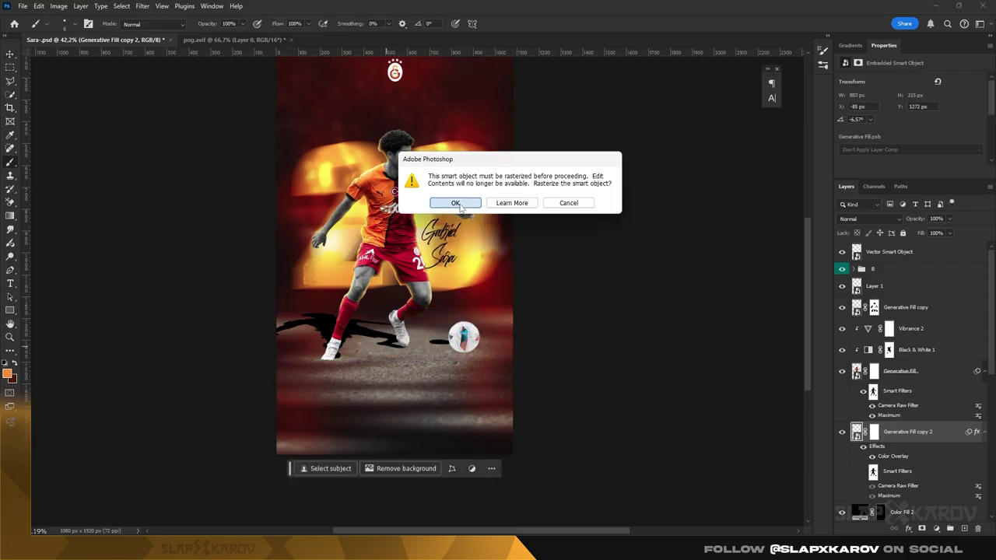
left_click(456, 203)
- Warp the shadow flat along the ground, stretching it left from the feet
mouse_move(453, 335)
left_mouse_down()
mouse_move(490, 332)
mouse_move(511, 356)
left_mouse_up()
left_click_drag(420, 314, 389, 301)
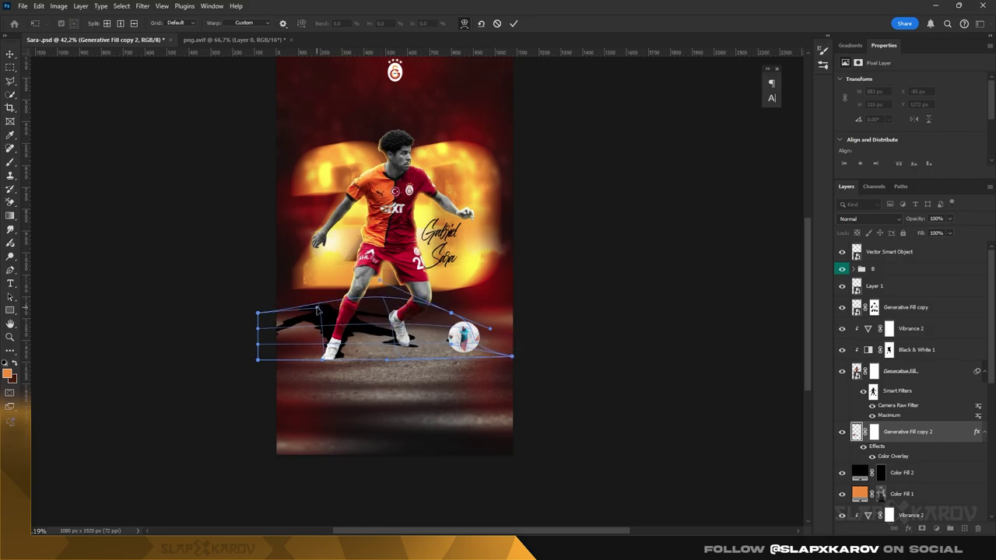
left_click_drag(281, 322, 339, 358)
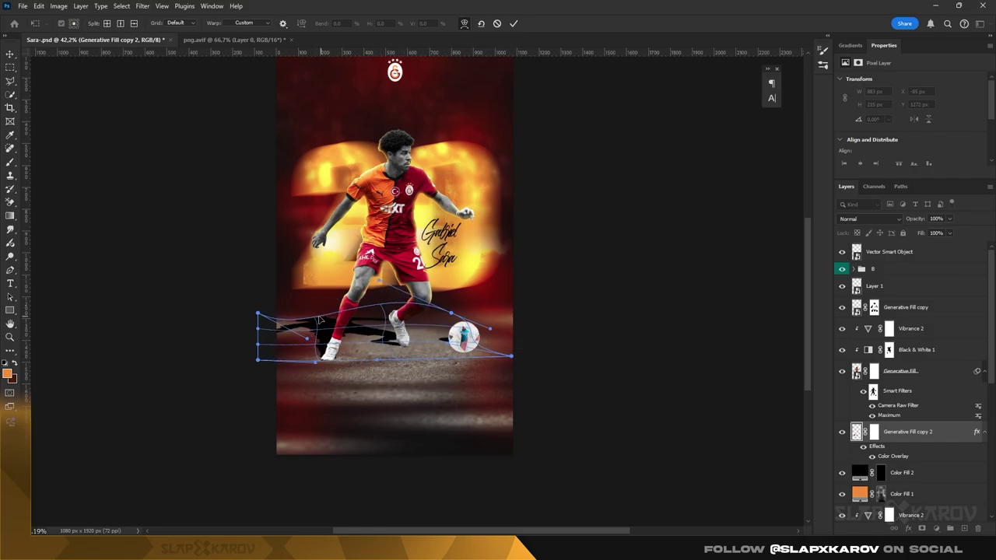
left_click_drag(318, 319, 441, 343)
left_click_drag(303, 331, 308, 329)
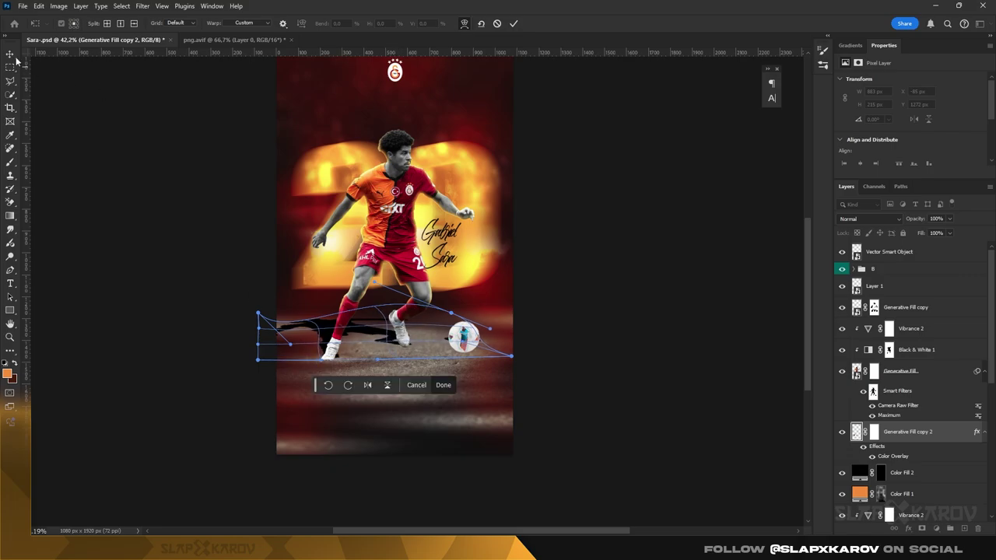
key("Return")
- Soften the shadow with a Gaussian Blur and load its outline as a selection
left_click(142, 5)
left_click(307, 209)
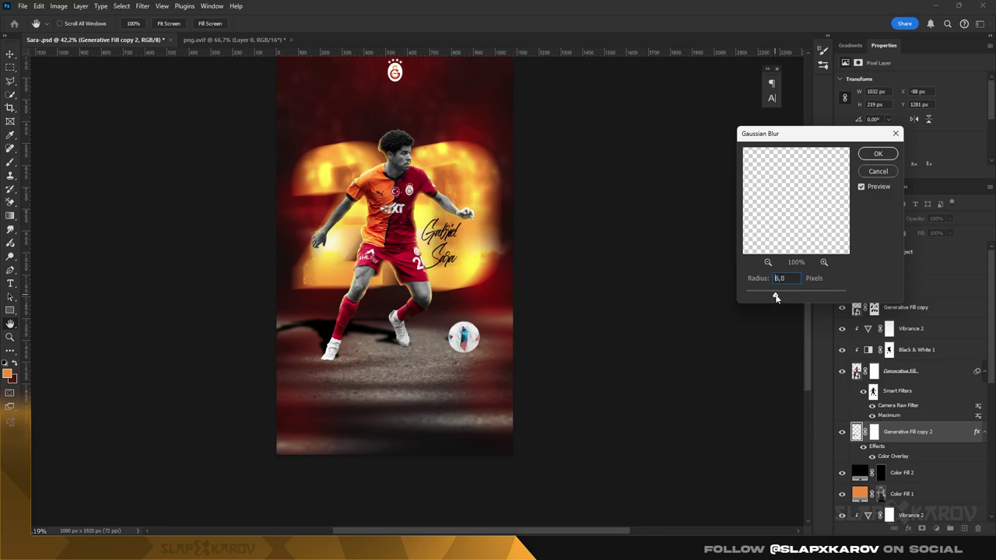
key("Return")
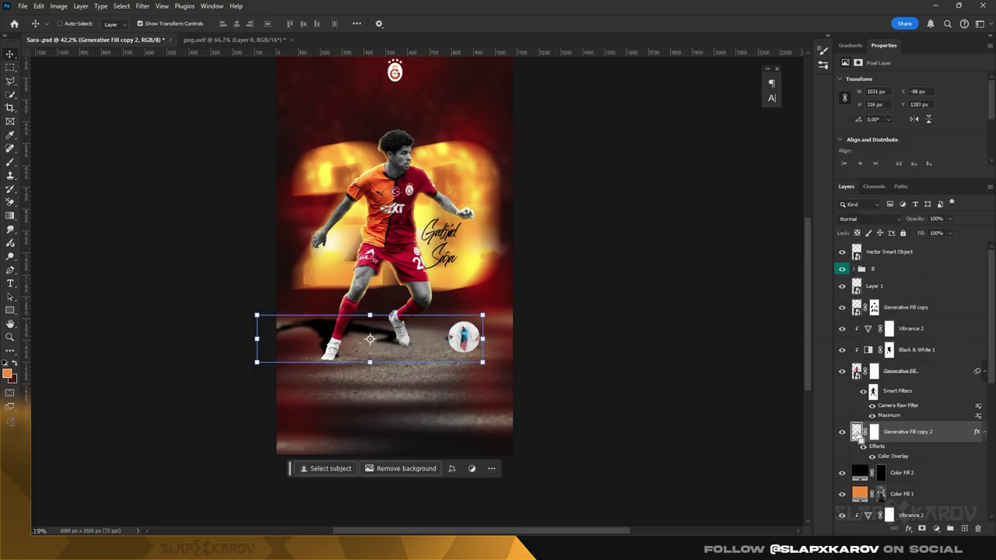
left_click(856, 431, "ctrl")
- Hide the warped shadow and set up a dark-to-transparent gradient on a new layer
left_click(964, 528)
left_click(10, 215)
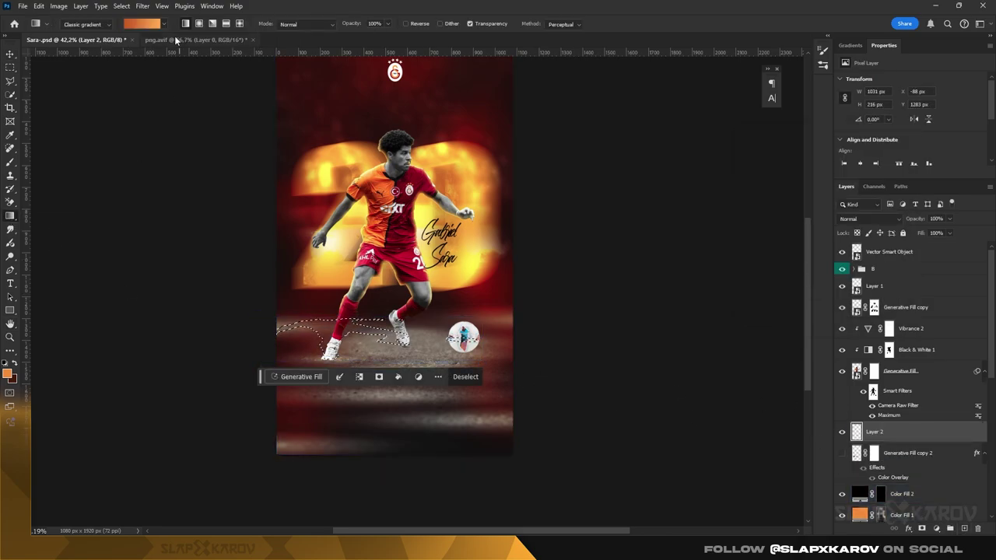
left_click(82, 25)
left_click(141, 24)
left_click(632, 241)
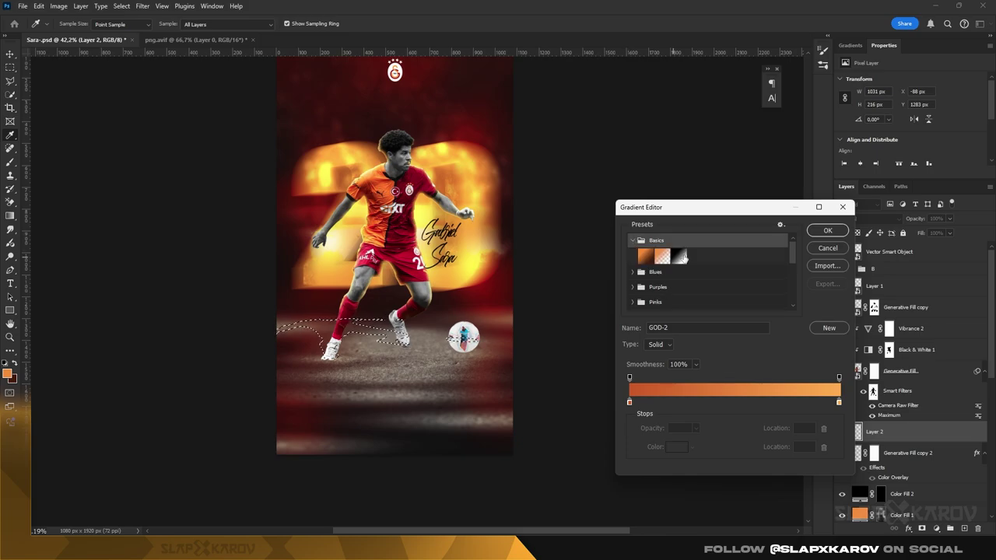
left_click(662, 257)
double_click(630, 401)
left_click(599, 401)
left_click(827, 260)
left_click(827, 230)
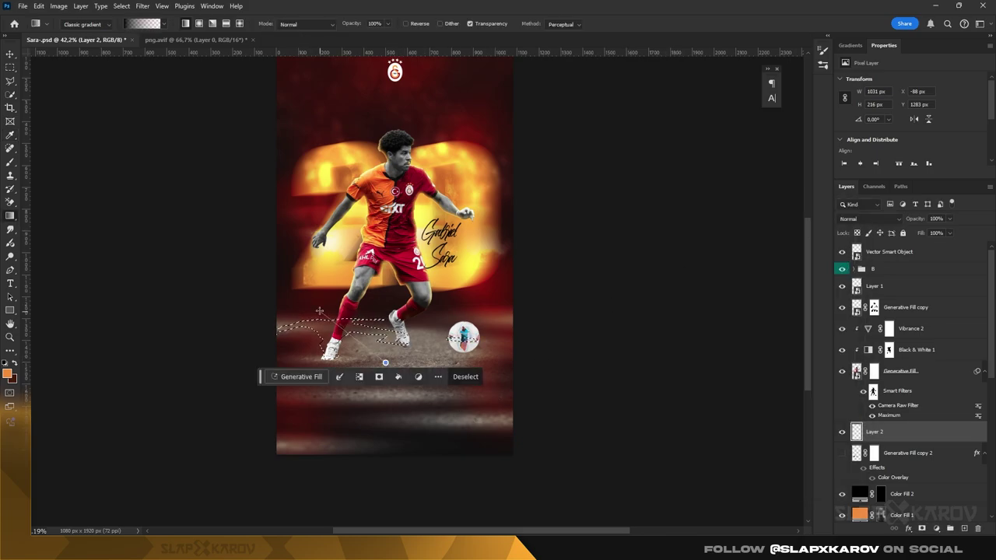
- Adjust the gradient's stop colour, deselect, and zoom in on the feet and ball
left_click(141, 24)
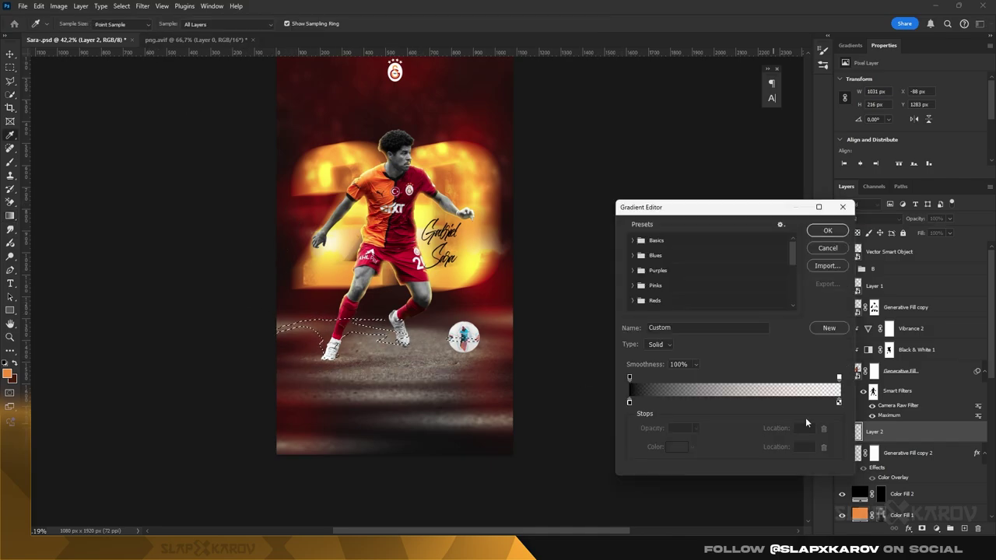
left_click(676, 446)
left_click(809, 275)
left_click(826, 248)
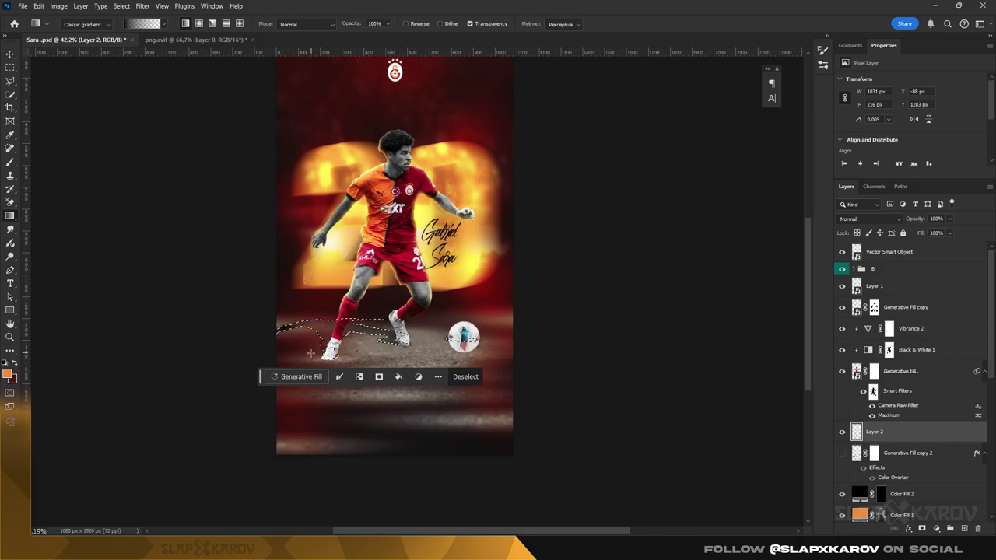
key("ctrl+d")
key("z")
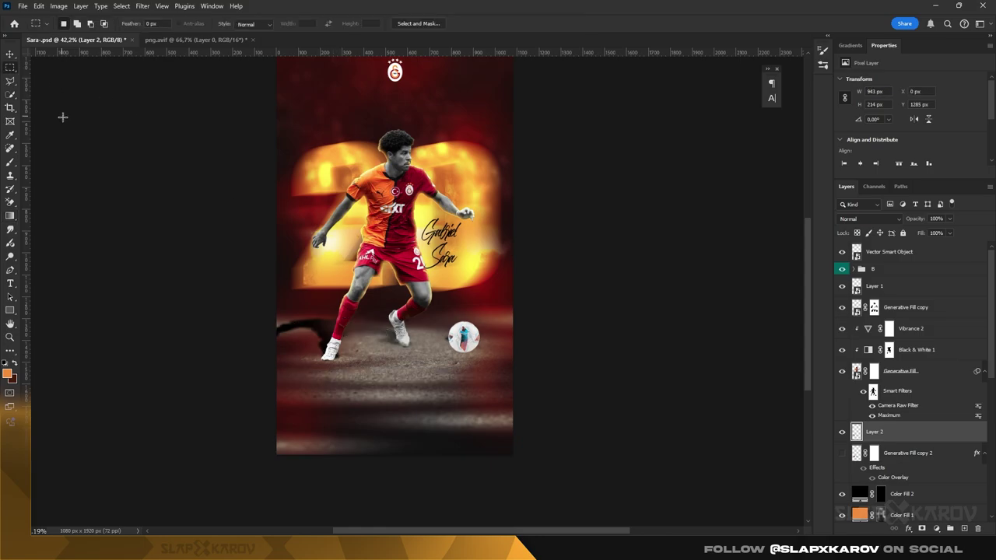
left_click_drag(400, 329, 395, 329)
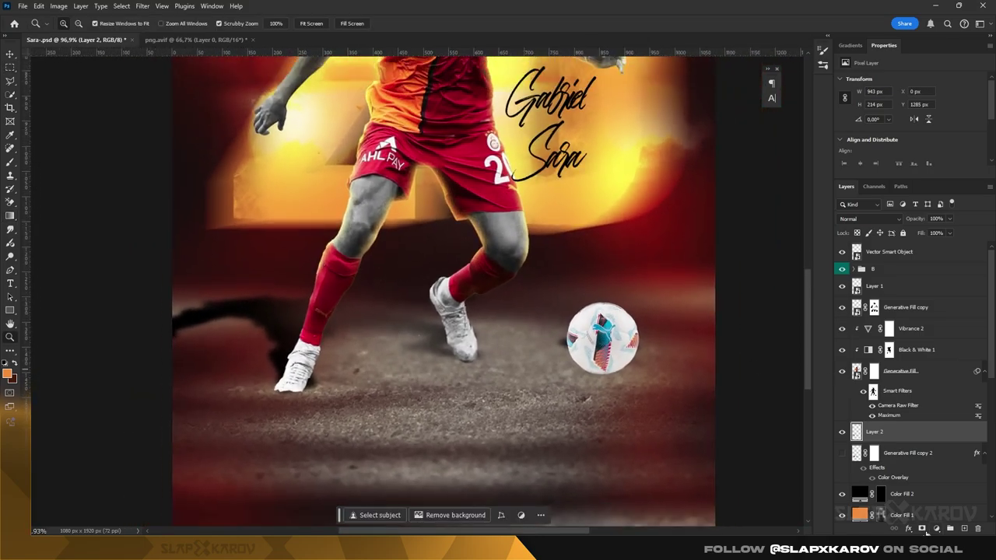
- Mask the new shadow layer and fade its left side with a 48% black brush
left_click(922, 528)
left_click(10, 161)
right_click(330, 265)
key("Escape")
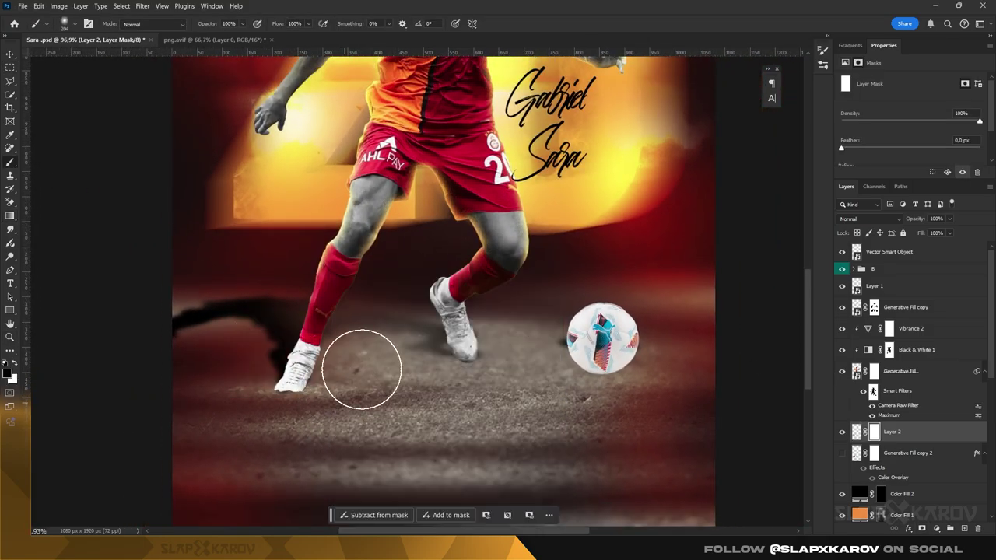
key("4")
key("8")
mouse_move(181, 289)
left_mouse_down()
mouse_move(225, 291)
mouse_move(255, 400)
mouse_move(221, 406)
left_mouse_up()
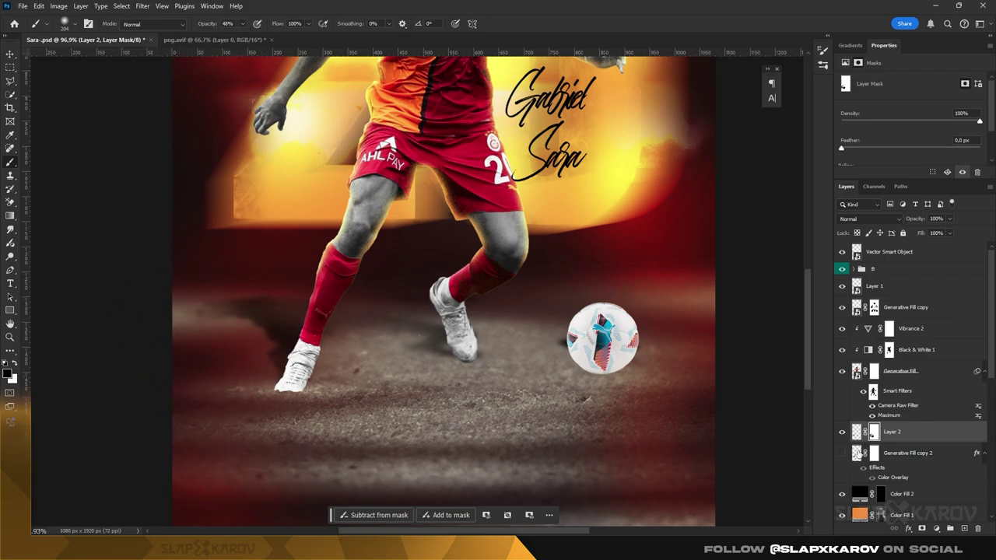
- Show the warped shadow again and fade its mask beside the left shoe
left_click(841, 452)
left_click(873, 453)
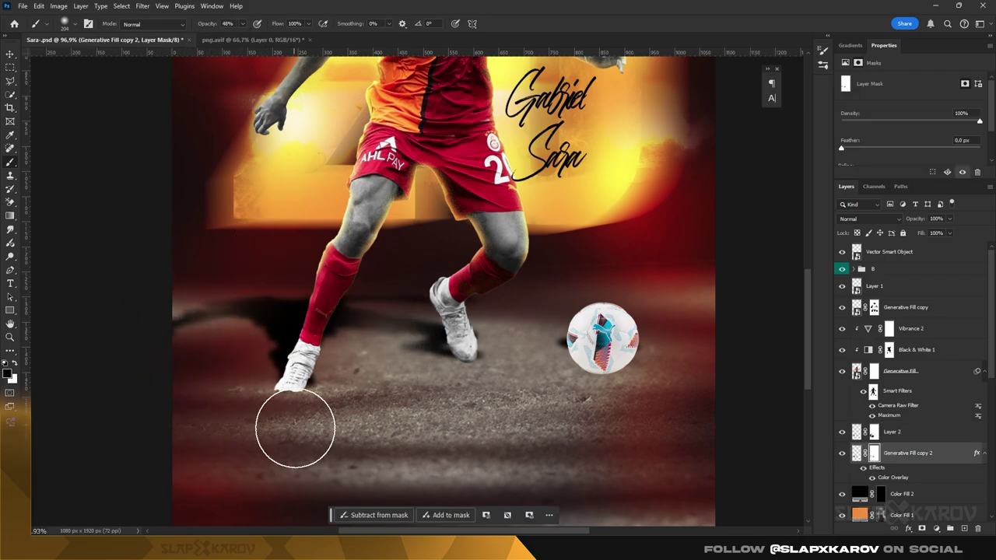
left_click_drag(311, 318, 192, 347)
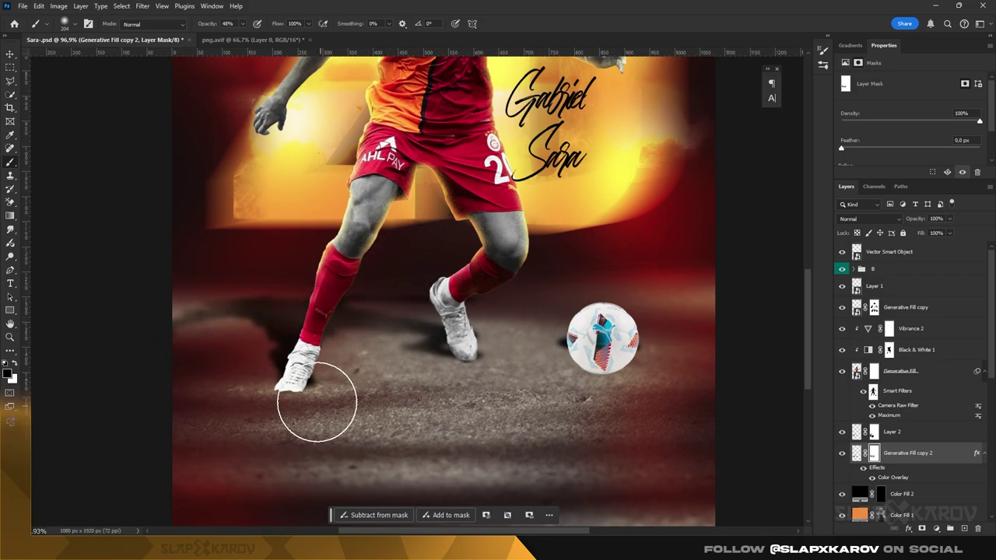
left_click(878, 432)
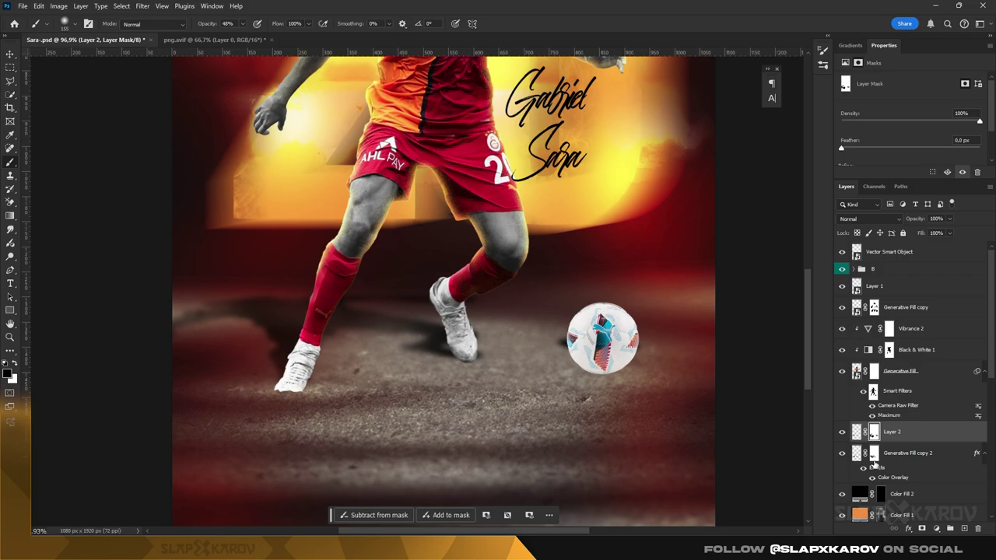
left_click(873, 456)
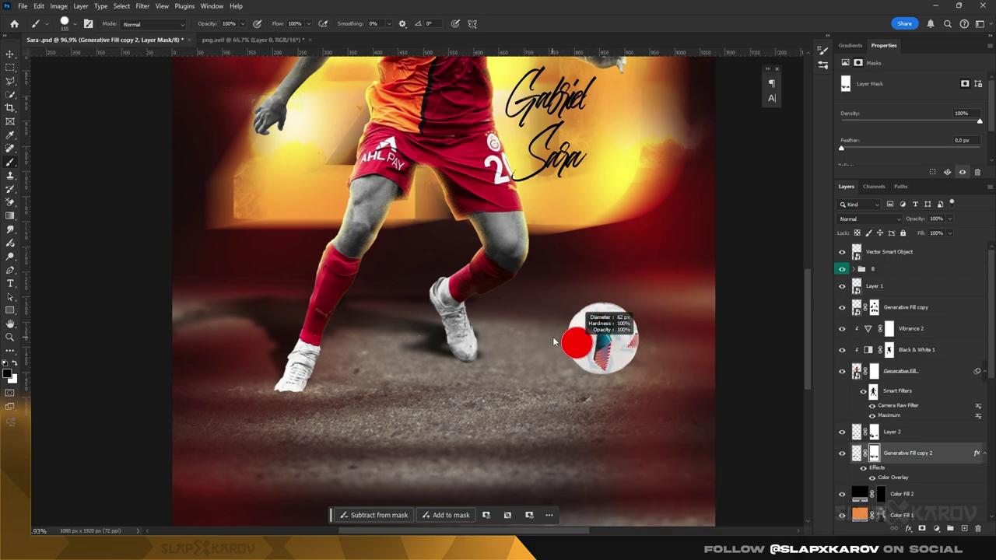
left_click(873, 432)
- Zoom out to the whole poster and select the Black & White and Vibrance adjustments
key("z")
left_click_drag(438, 373, 389, 374)
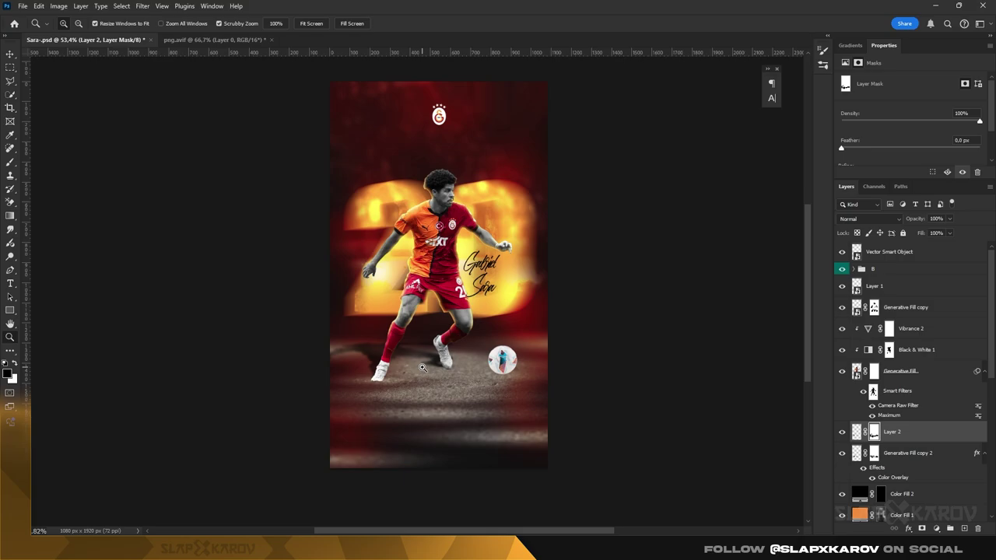
mouse_move(439, 316)
left_mouse_down()
mouse_move(421, 316)
mouse_move(467, 316)
left_mouse_up()
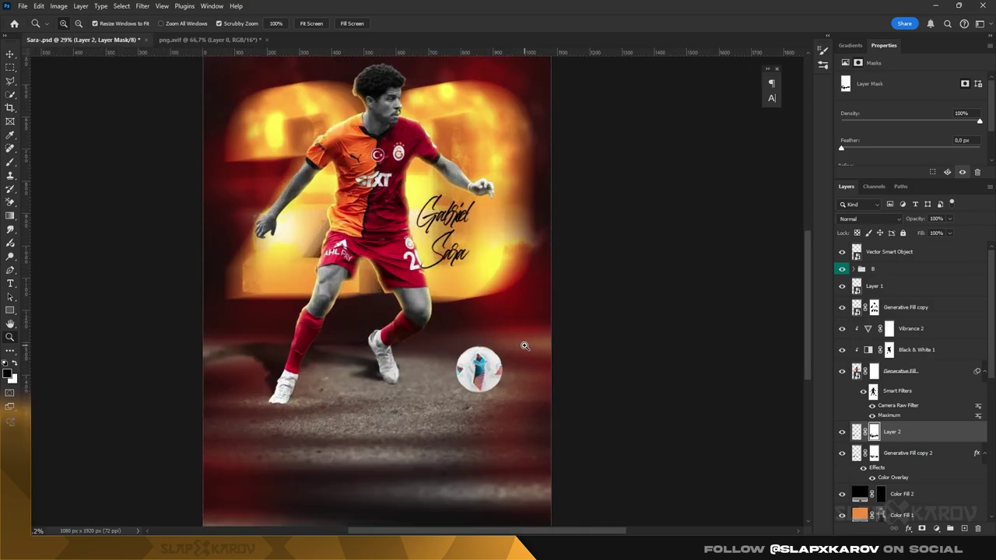
key("v")
left_click(902, 371)
left_click(910, 329)
left_click(916, 350, "shift")
- Move Black & White and Vibrance above the ball, clip them, then hide them
left_click_drag(916, 350, 910, 280)
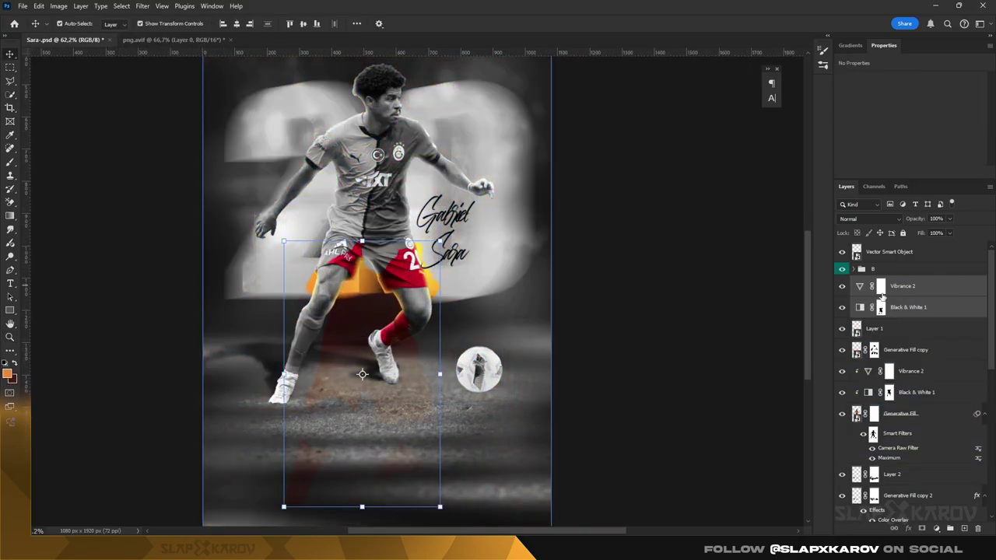
right_click(880, 307)
left_click(916, 335)
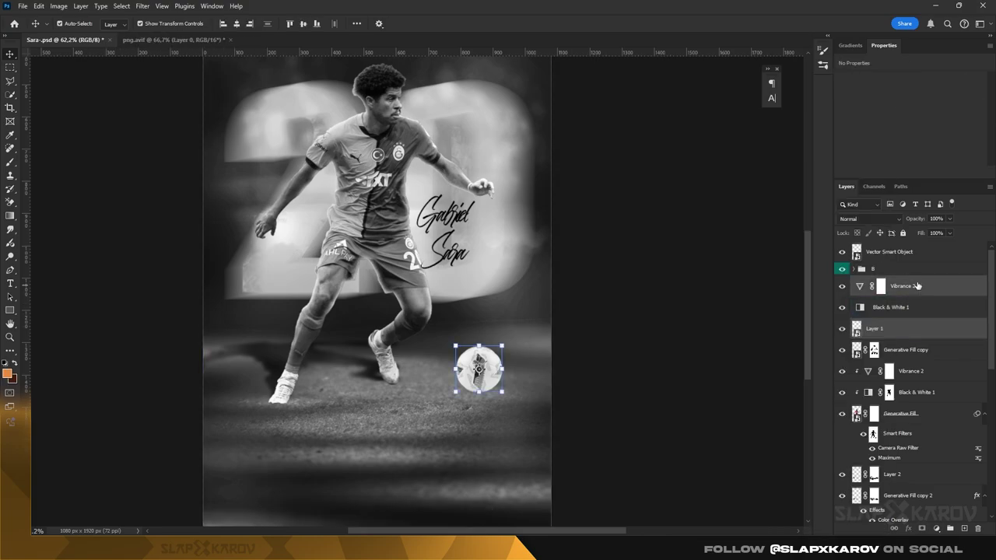
right_click(916, 288)
left_click(919, 494)
key("z")
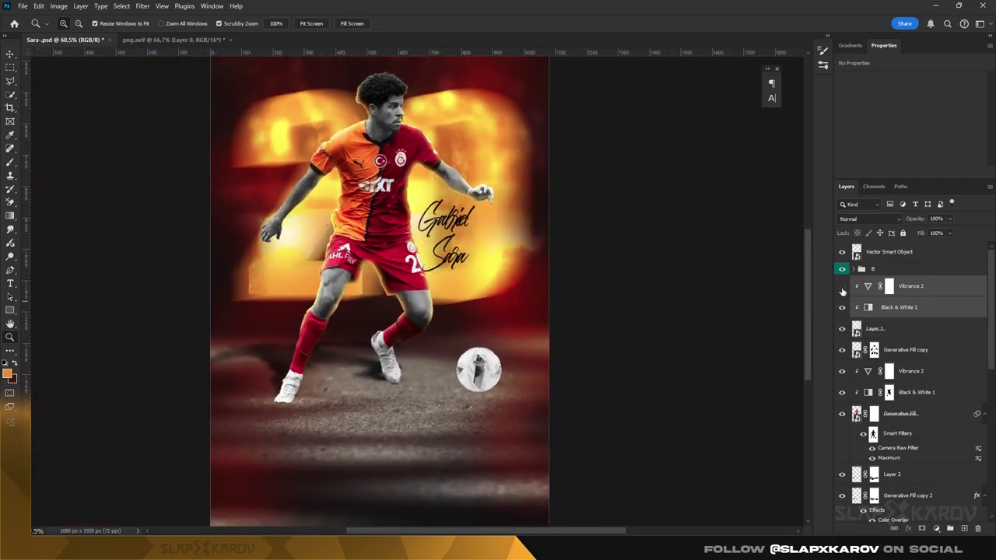
left_click_drag(842, 291, 842, 307)
- Add a black Solid Color fill clipped to the ball at 55% with an inverted mask
left_click(891, 334)
left_click(936, 528)
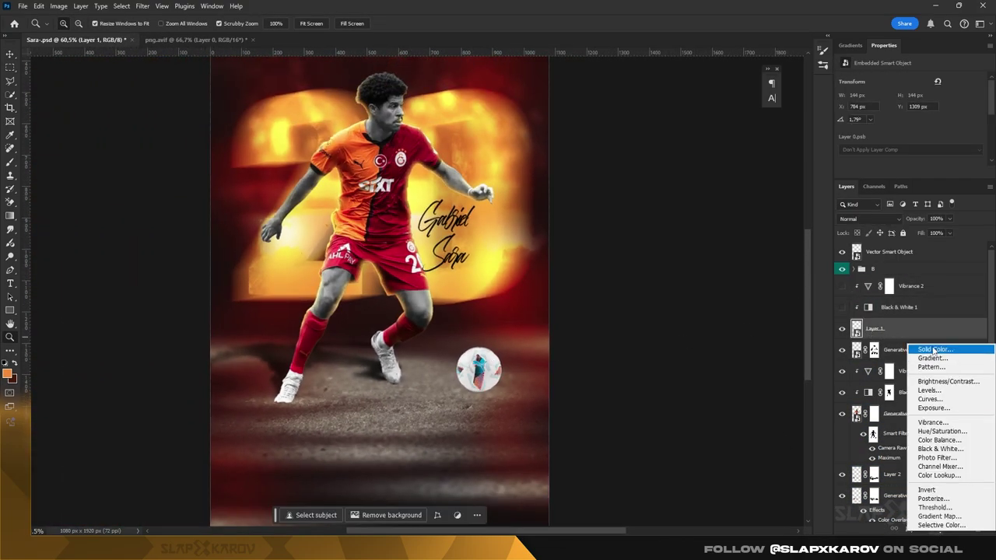
left_click(885, 350)
left_click(827, 322)
key("Return")
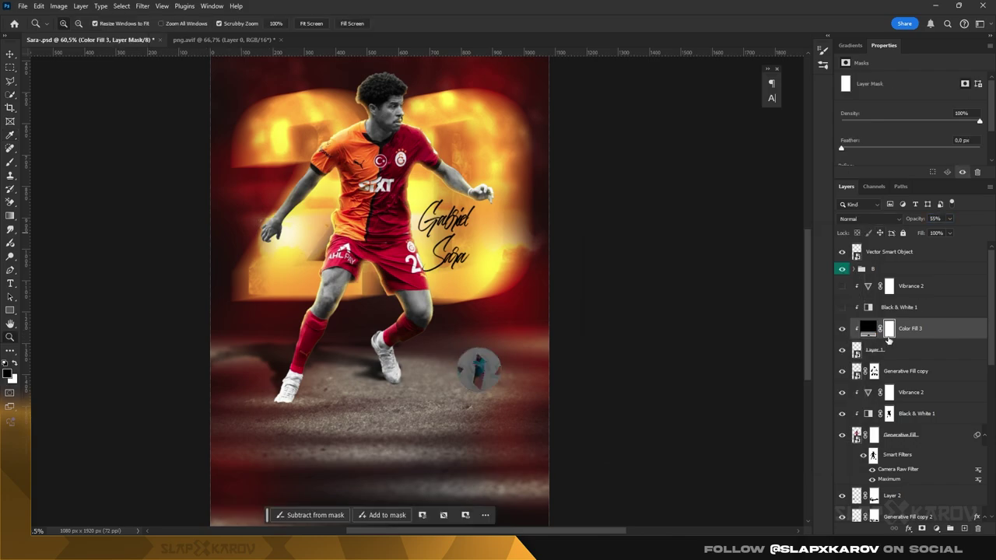
left_click(891, 350)
key("m")
- Paint white on the fill's mask to shade the ball's lower right
left_click(891, 330)
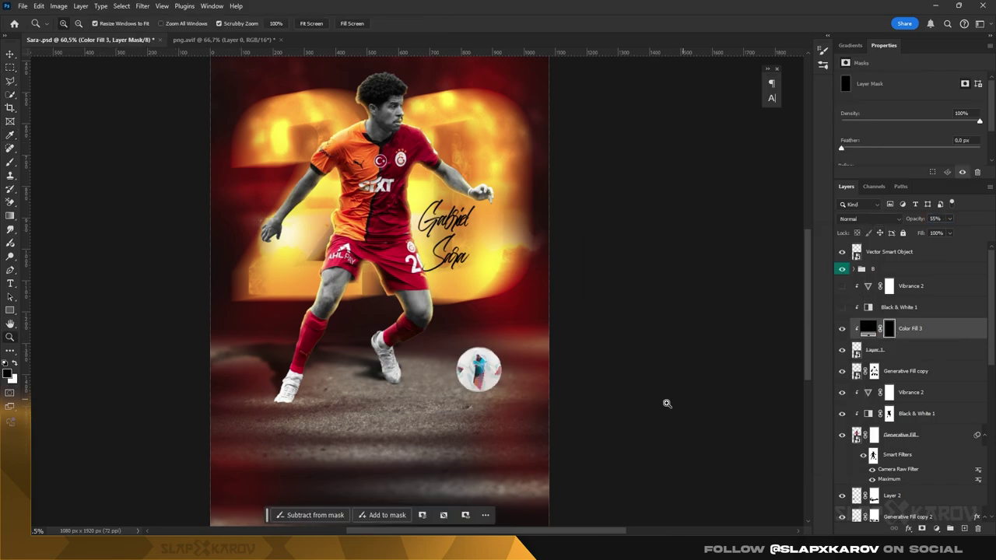
scroll(498, 381, "up", 5)
left_click(856, 350, "ctrl")
key("b")
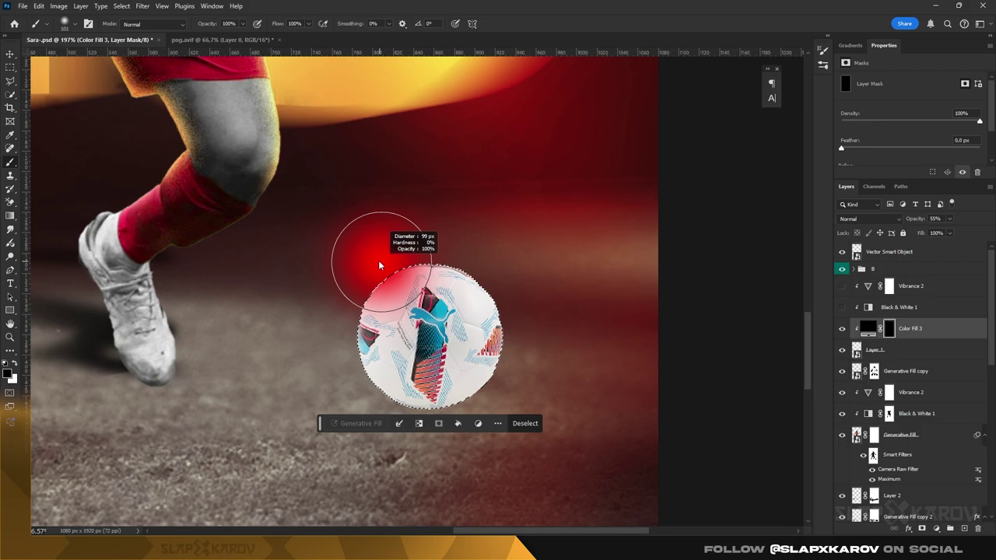
key("x")
scroll(536, 269, "down", 2)
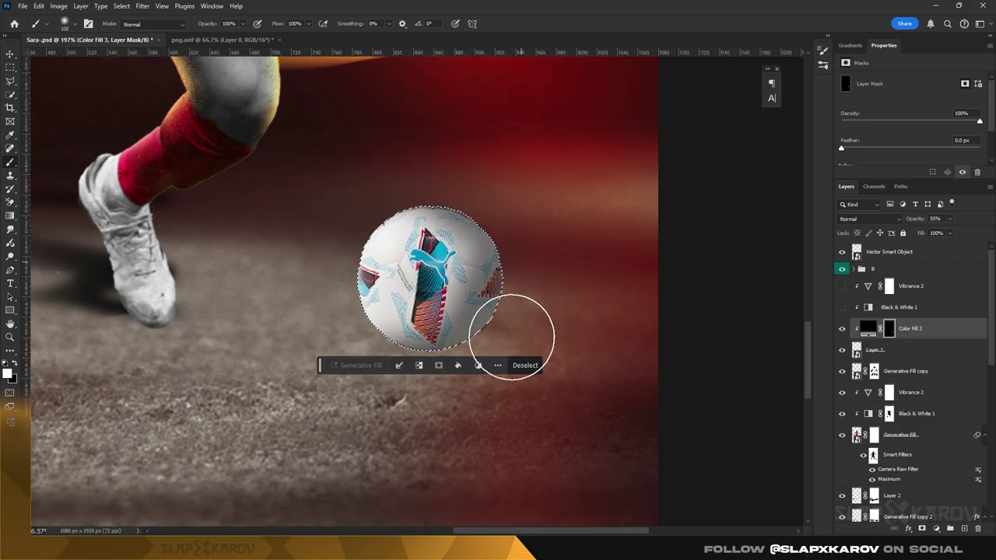
left_click_drag(508, 327, 487, 351)
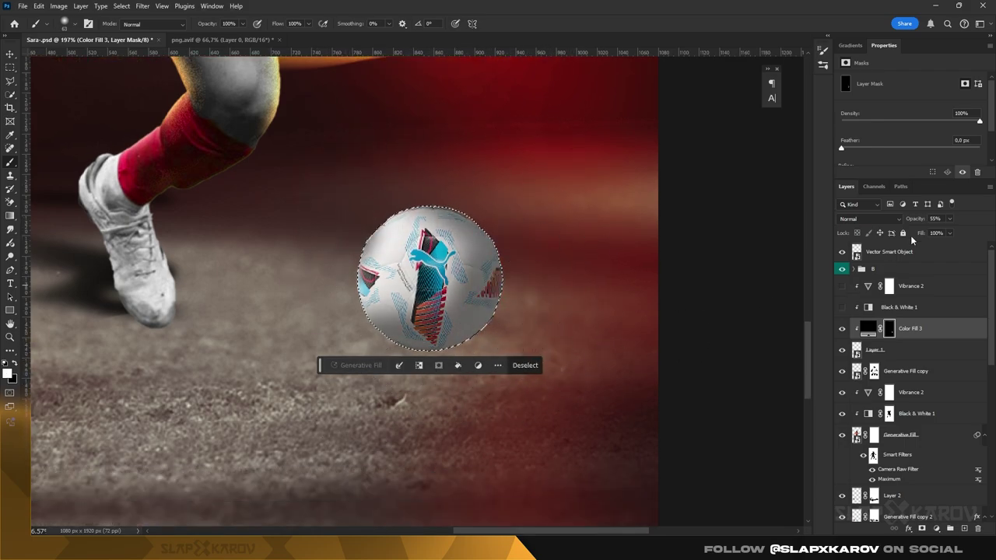
- Duplicate the shading fill at 75% opacity and reset its mask to darken the ball
key("ctrl+j")
type("75")
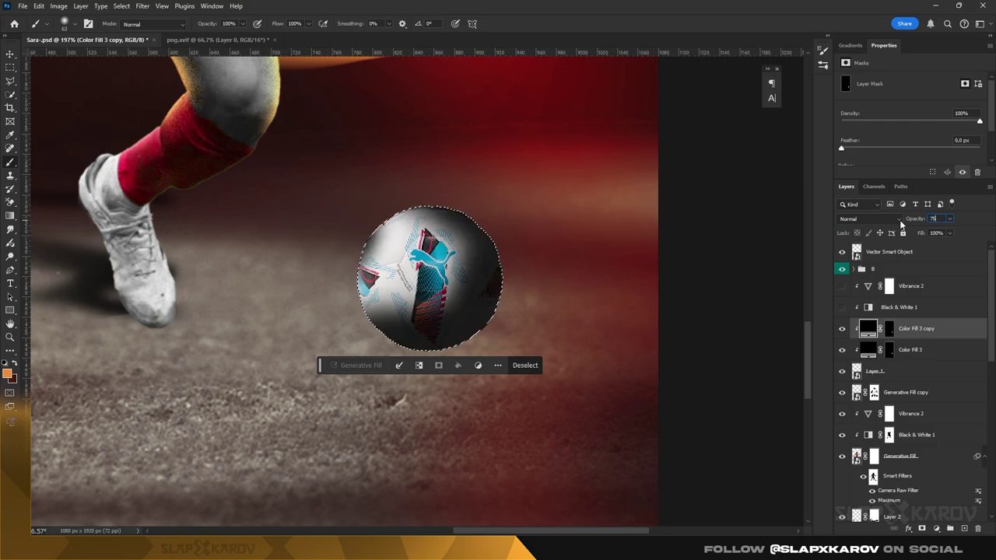
left_click(889, 329)
right_click(887, 327)
left_click(910, 346)
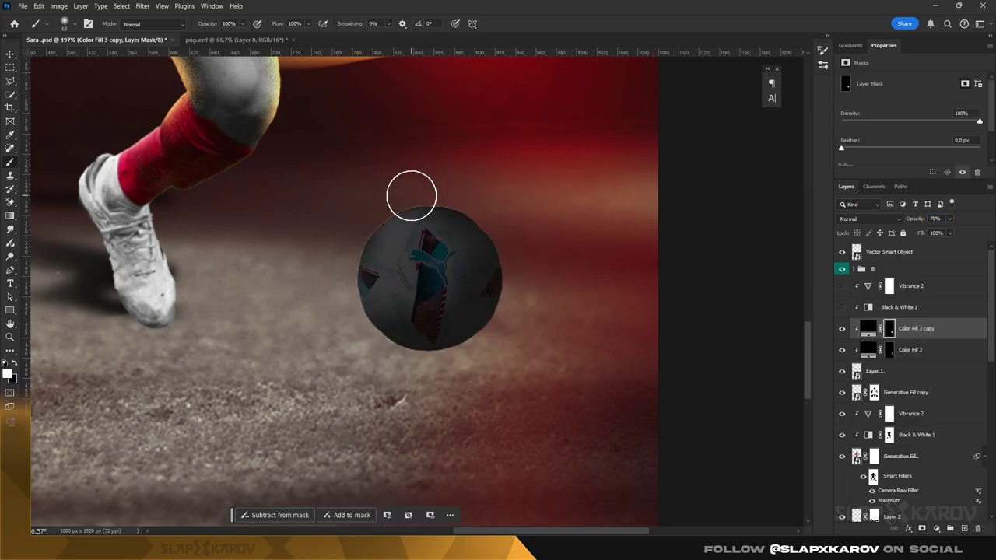
- Repaint the ball's centre back to full brightness with a smaller brush, then zoom out
left_click(856, 372, "ctrl")
mouse_move(417, 211)
left_mouse_down()
mouse_move(380, 306)
mouse_move(378, 240)
mouse_move(552, 192)
left_mouse_up()
scroll(542, 276, "down", 1)
key("bracketleft")
key("bracketleft")
key("bracketleft")
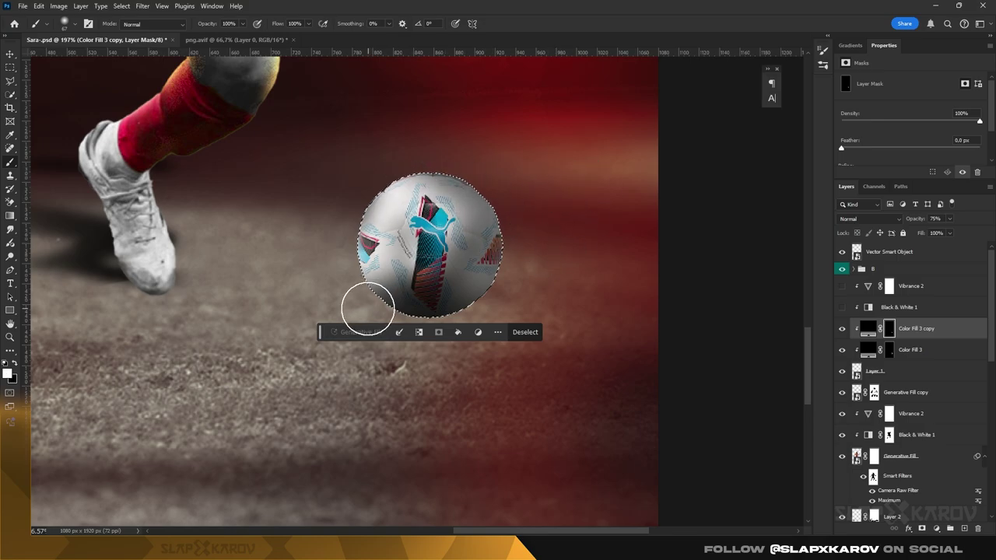
scroll(485, 329, "down", 1)
key("z")
left_click_drag(420, 294, 582, 286)
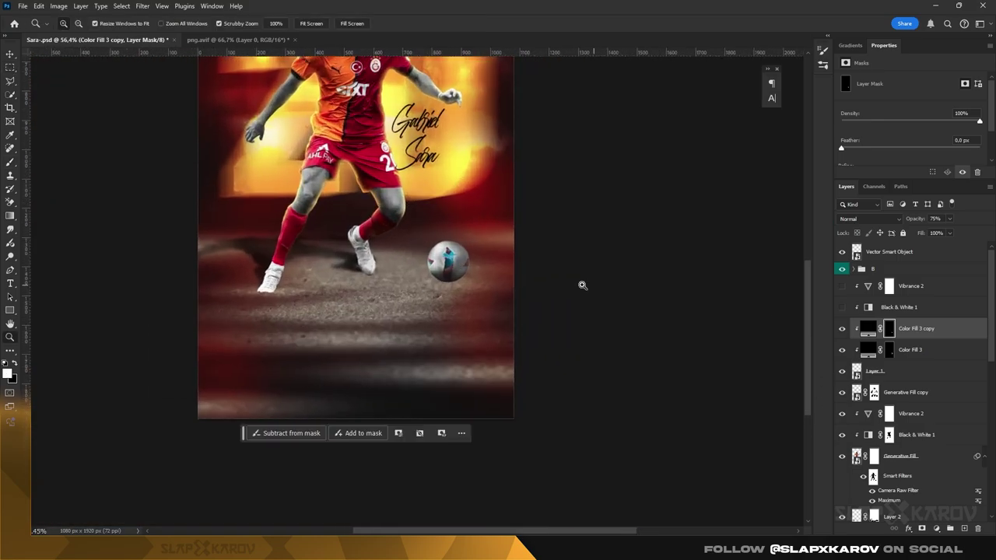
scroll(936, 459, "down", 2)
- On the Color Fill 2 mask, flatten a soft brush into an ellipse at 40% opacity
scroll(936, 459, "down", 2)
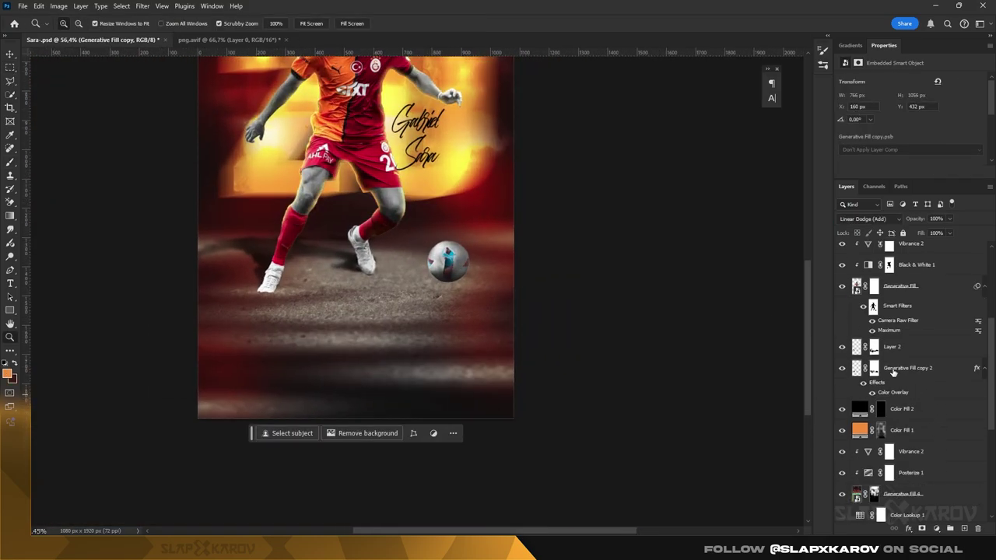
left_click(918, 408)
left_click_drag(424, 272, 459, 271)
key("b")
right_click(459, 338)
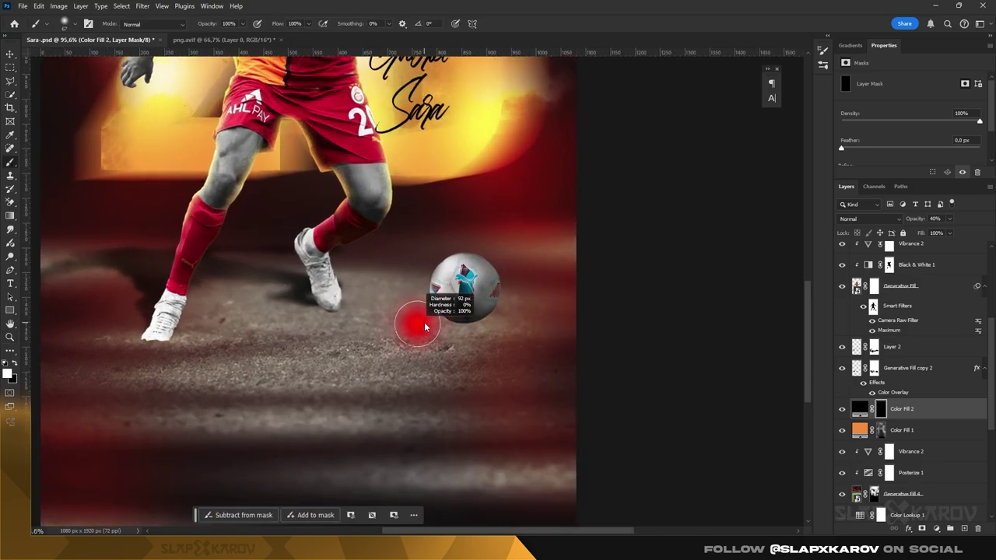
left_click_drag(478, 309, 478, 294)
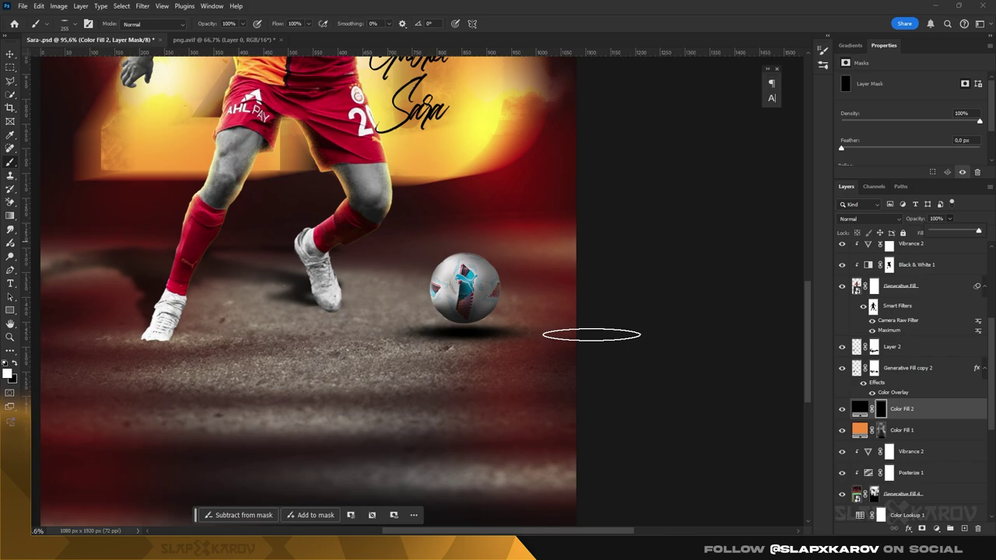
key("4")
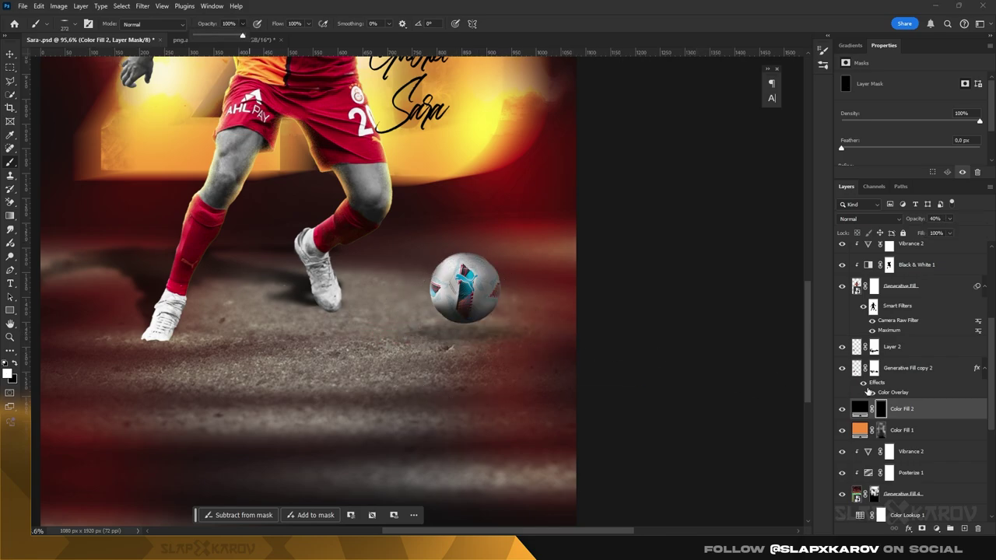
- Paint a dark elliptical shadow under the ball and zoom out to the whole poster
left_click(881, 413, "alt")
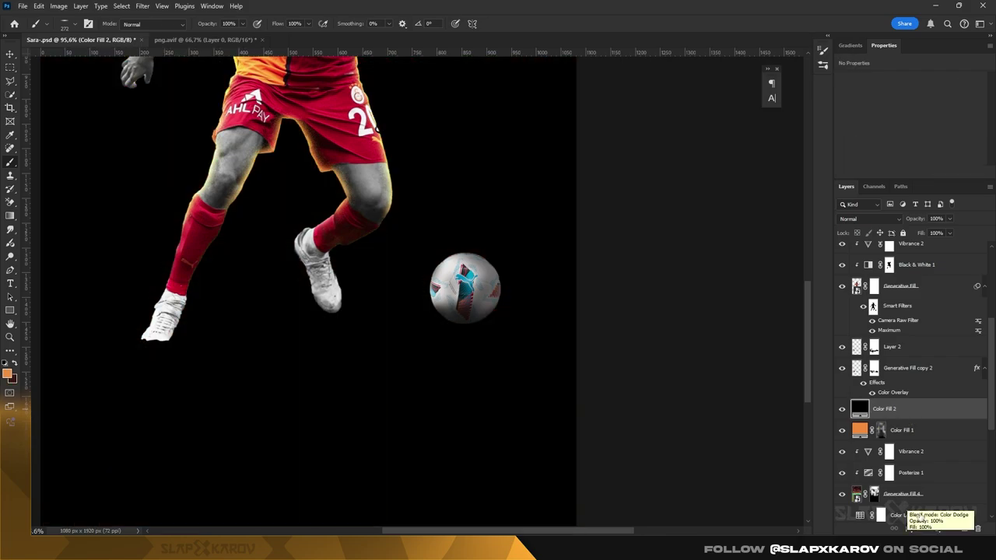
left_click(881, 413, "alt")
key("z")
left_click(466, 331)
key("b")
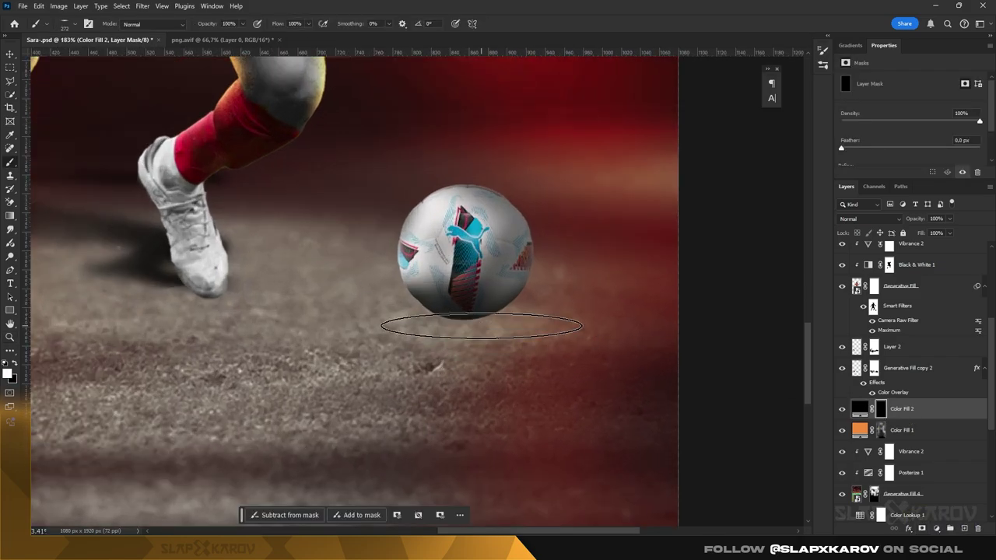
mouse_move(422, 323)
left_mouse_down()
mouse_move(588, 323)
mouse_move(533, 311)
mouse_move(548, 311)
left_mouse_up()
key("z")
key("b")
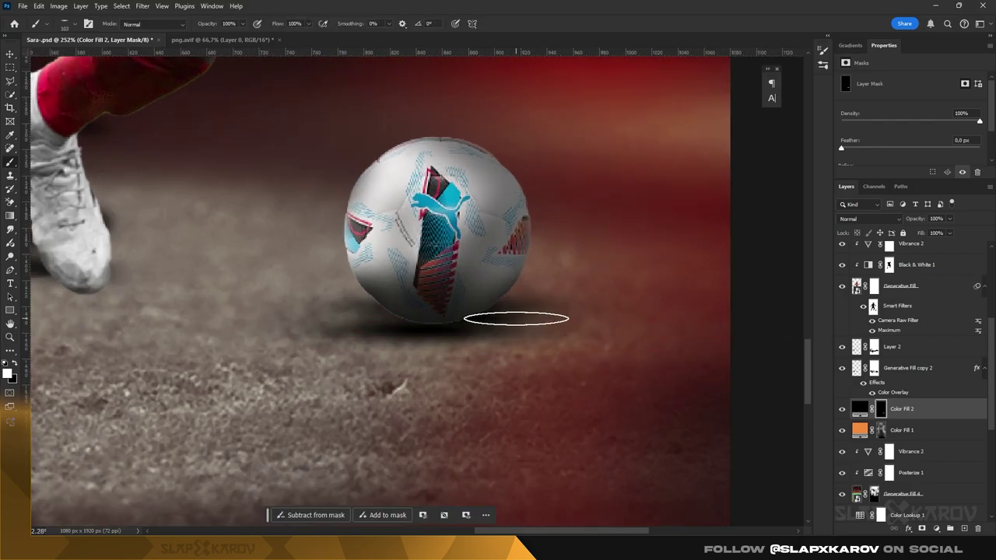
key("z")
left_click_drag(700, 365, 545, 206)
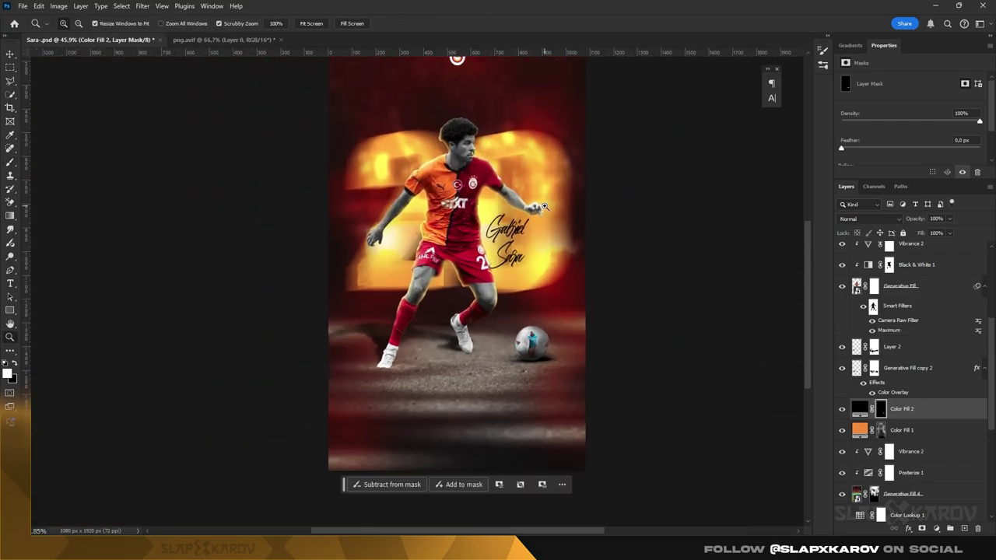
- Select the ball layer and duplicate it above the shading fills
key("v")
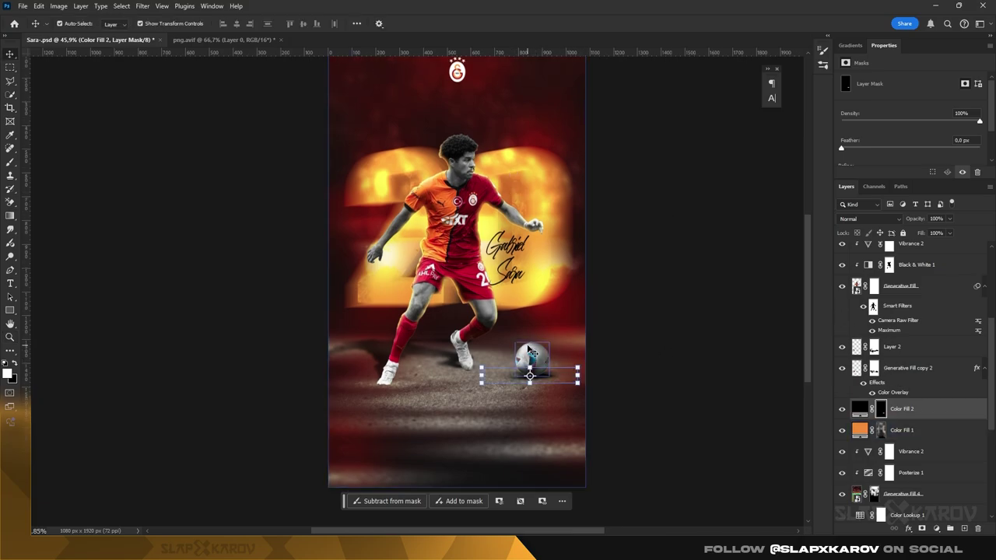
left_click(528, 349)
left_click(378, 24)
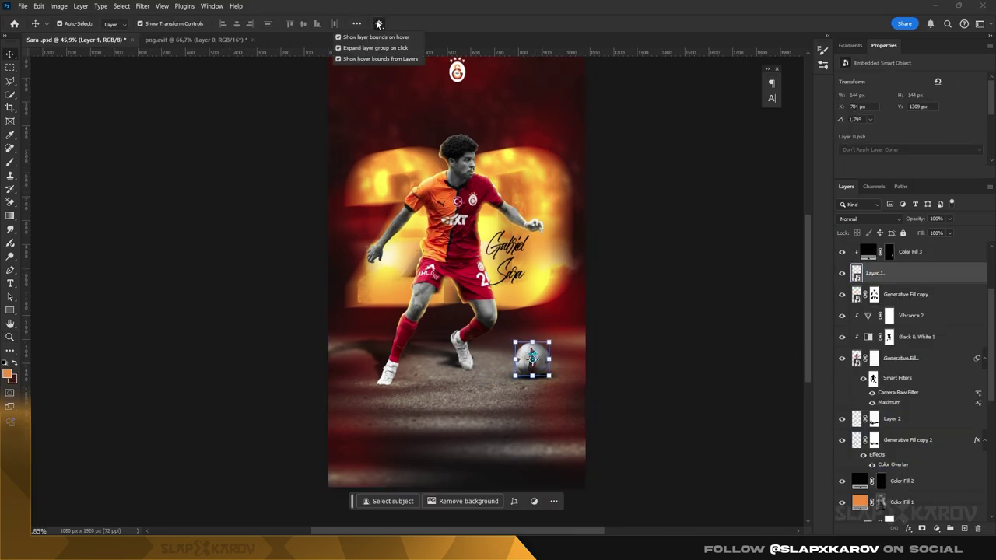
left_click(902, 270)
scroll(895, 327, "up", 3)
left_click_drag(897, 338, 894, 284)
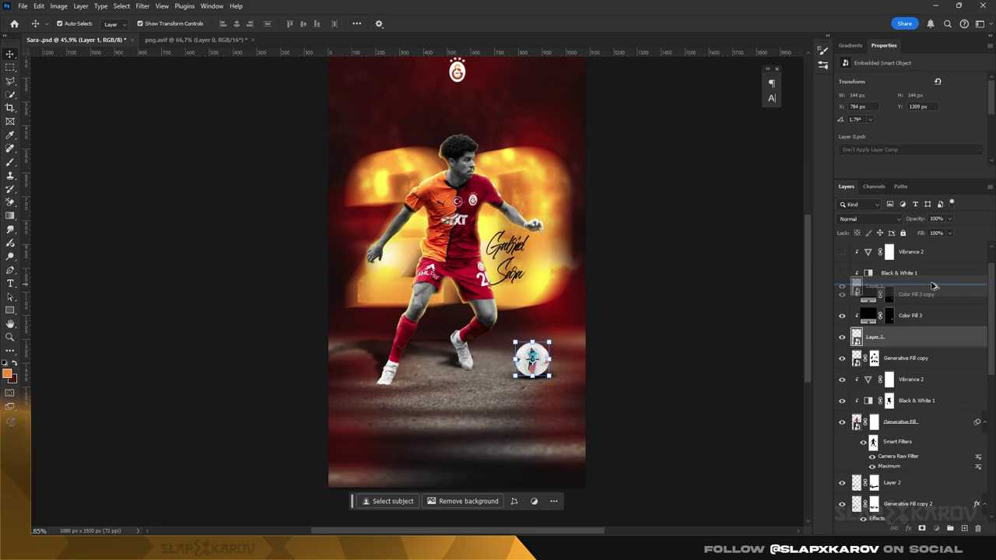
- Rotate the ball copy, release it from clipping, and move it to the lower left
key("ctrl+t")
mouse_move(553, 305)
left_mouse_down()
mouse_move(511, 345)
mouse_move(596, 407)
left_mouse_up()
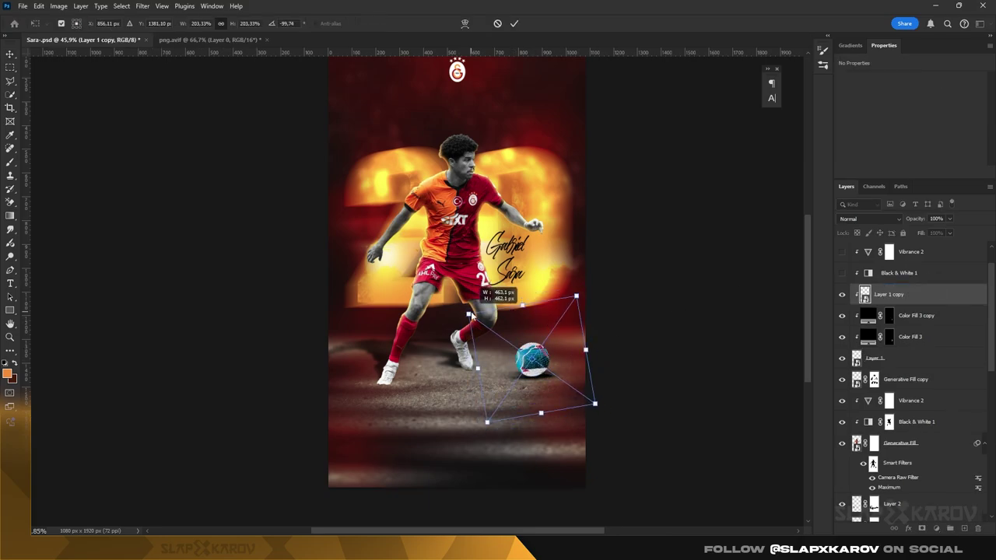
key("Return")
right_click(887, 294)
left_click(889, 454)
left_click_drag(539, 319, 363, 349)
- Shrink and rotate the left ball, then duplicate it into an enlarged lower-right ball
key("ctrl+t")
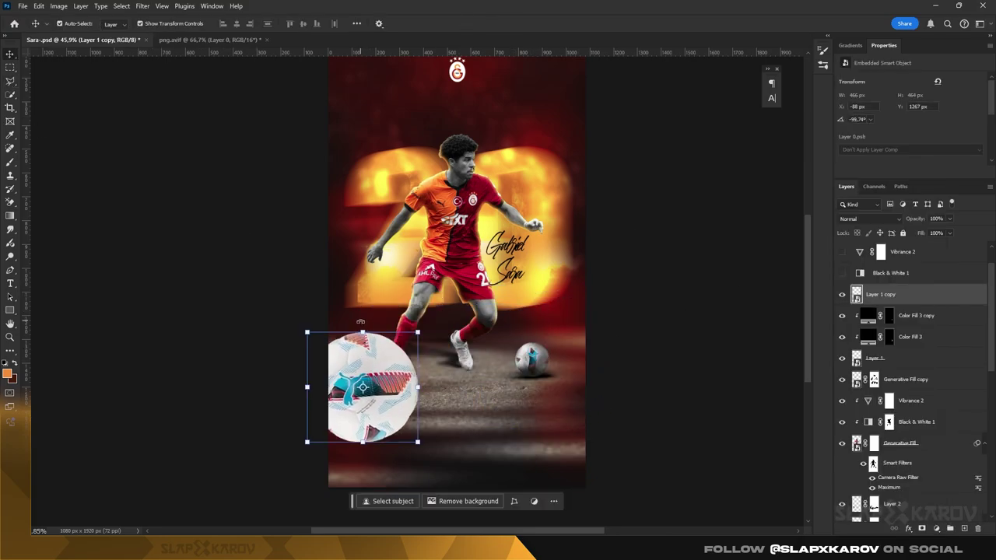
mouse_move(444, 440)
left_mouse_down()
mouse_move(384, 398)
mouse_move(511, 415)
left_mouse_up()
key("Return")
key("ctrl+j")
key("ctrl+t")
mouse_move(556, 467)
left_mouse_down()
mouse_move(536, 372)
mouse_move(587, 379)
left_mouse_up()
key("Return")
- Rotate both corner balls and nudge them into the bottom corners
left_click(376, 395)
key("ctrl+t")
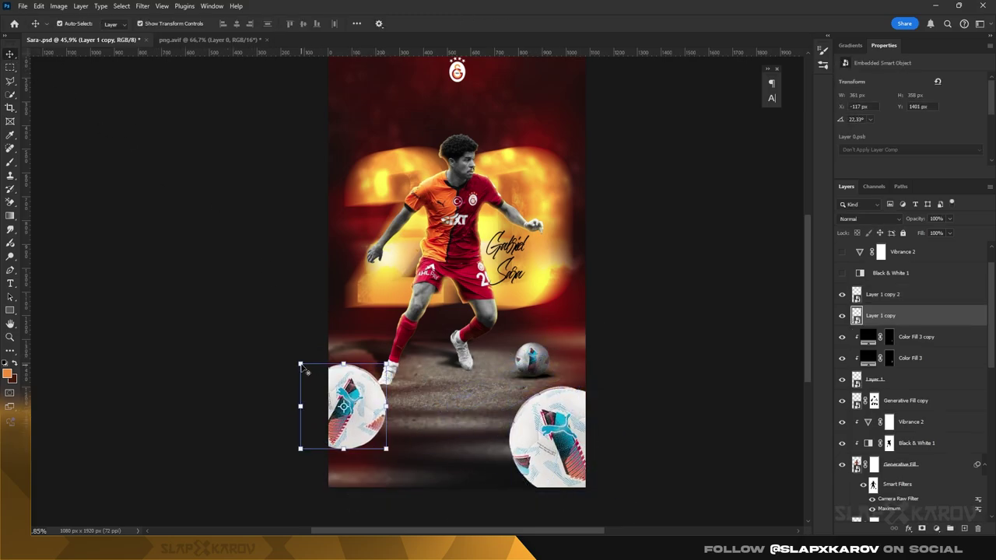
left_click_drag(305, 369, 335, 346)
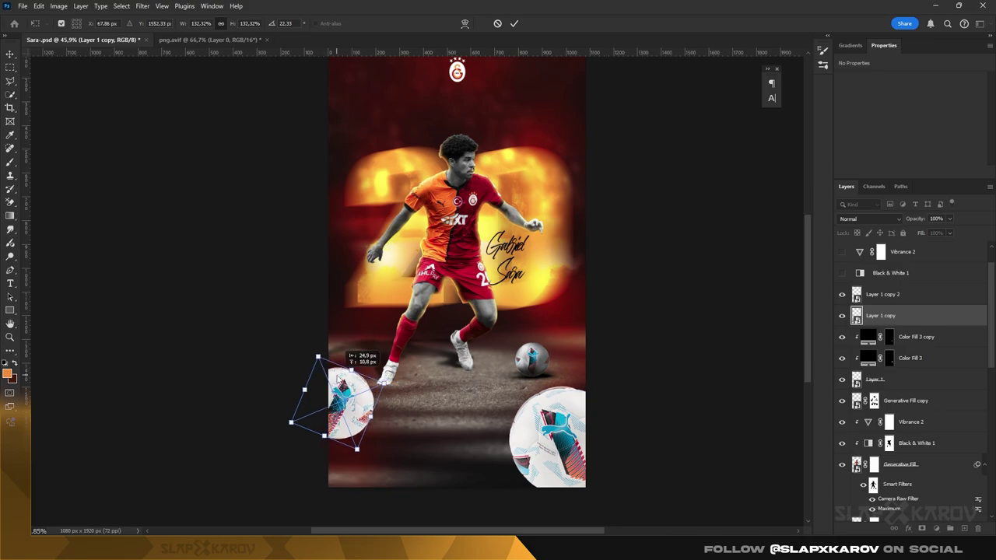
key("Return")
left_click(549, 428)
key("ctrl+t")
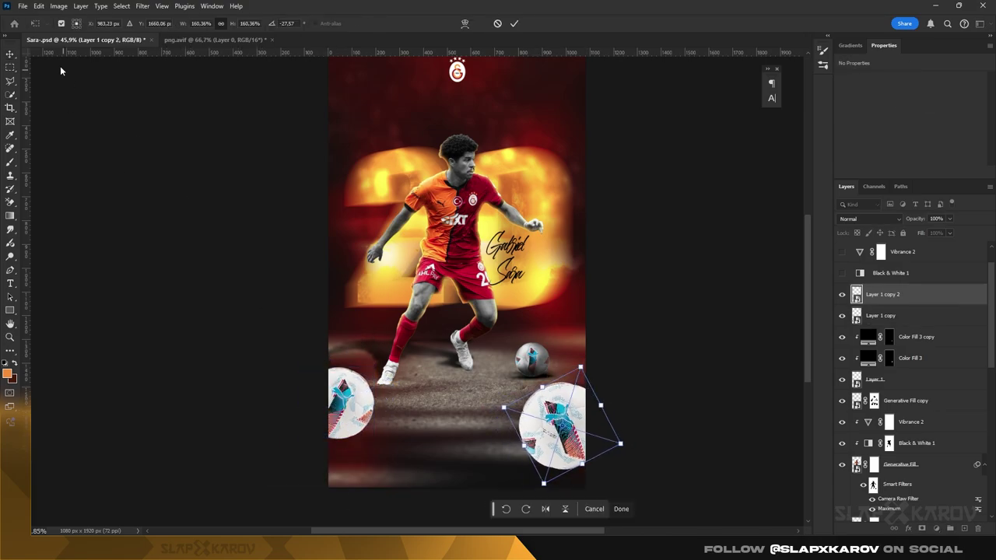
key("Return")
left_click_drag(351, 401, 350, 393)
left_click_drag(570, 423, 571, 432)
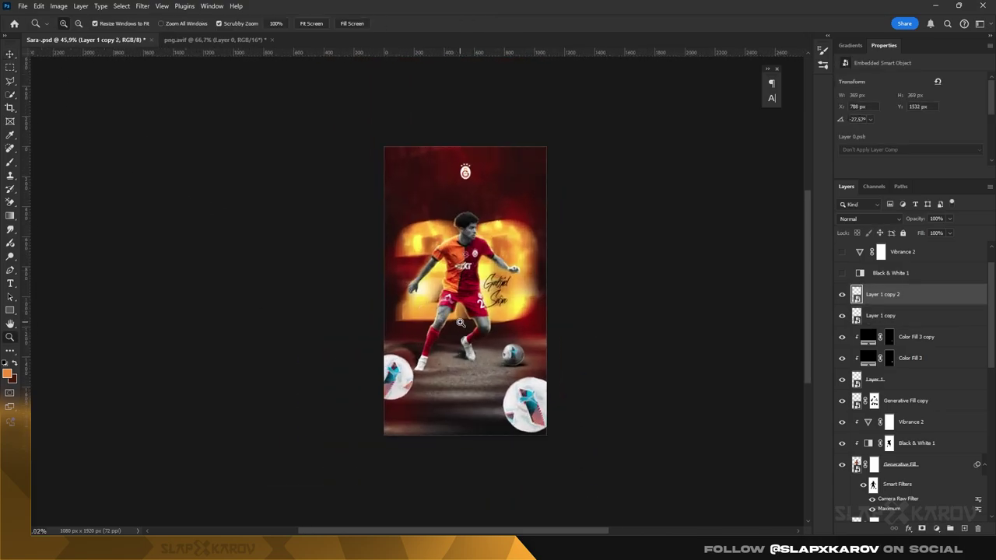
- Rotate the left ball (layer 1) to about -52° and the right ball to about -25°
scroll(449, 208, "down", 1)
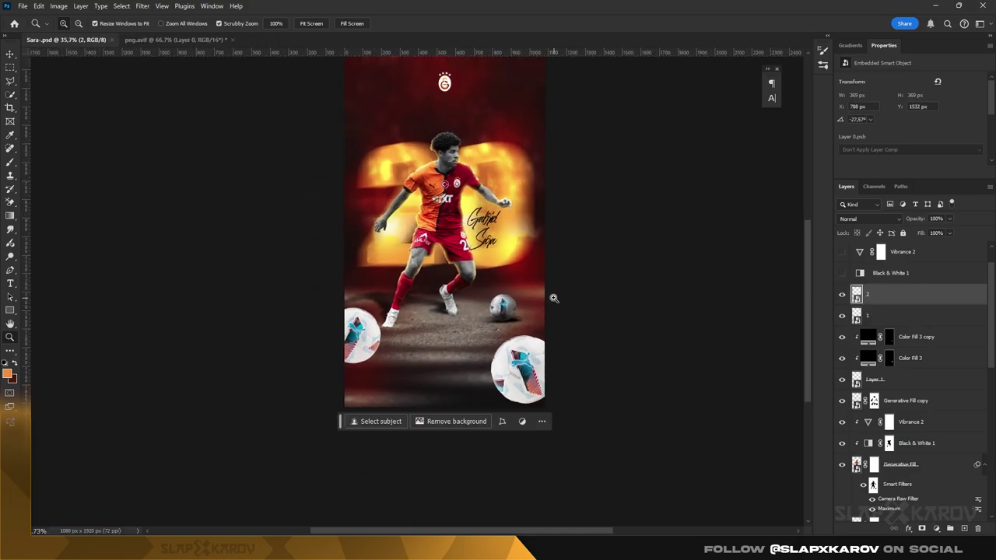
left_click(841, 322)
key("ctrl+t")
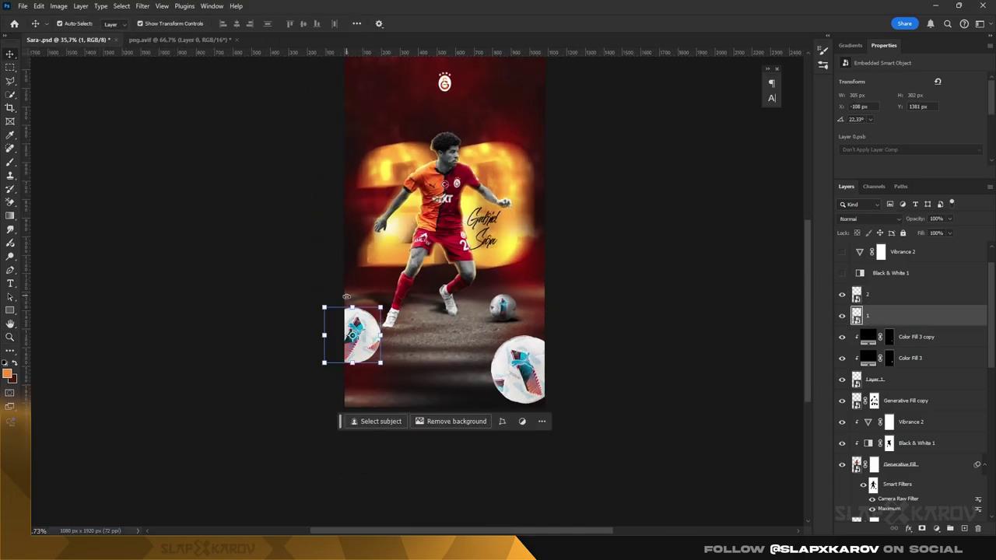
left_click_drag(330, 299, 292, 283)
key("Return")
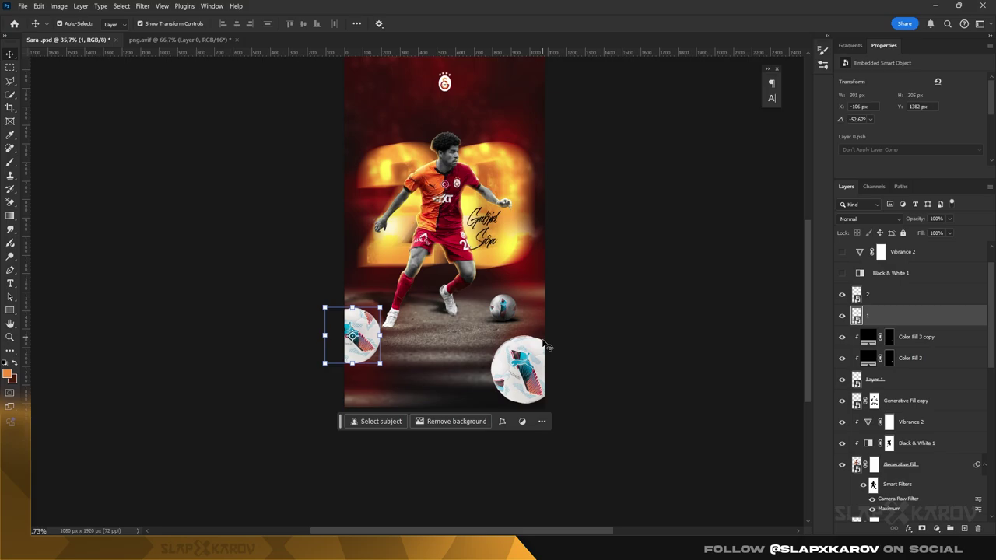
left_click(517, 370)
left_click_drag(559, 331, 510, 327)
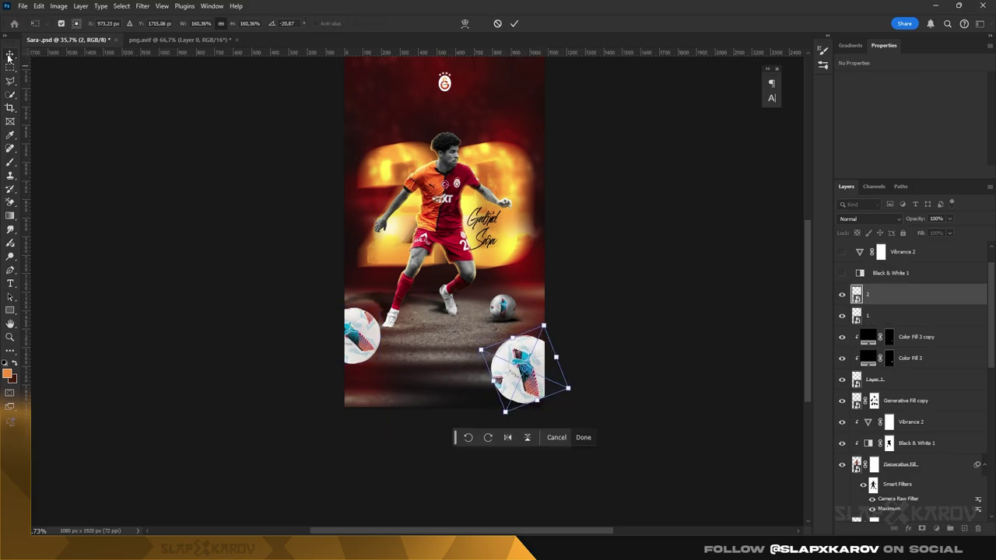
key("Return")
- Browse the Filter menu to the Blur Gallery options
left_click(143, 5)
left_click(424, 184)
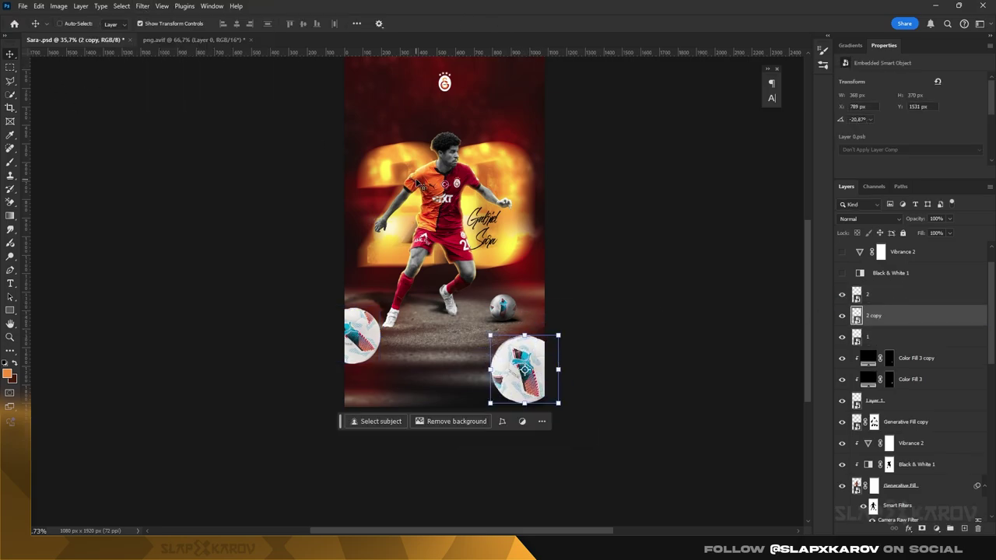
left_click(144, 6)
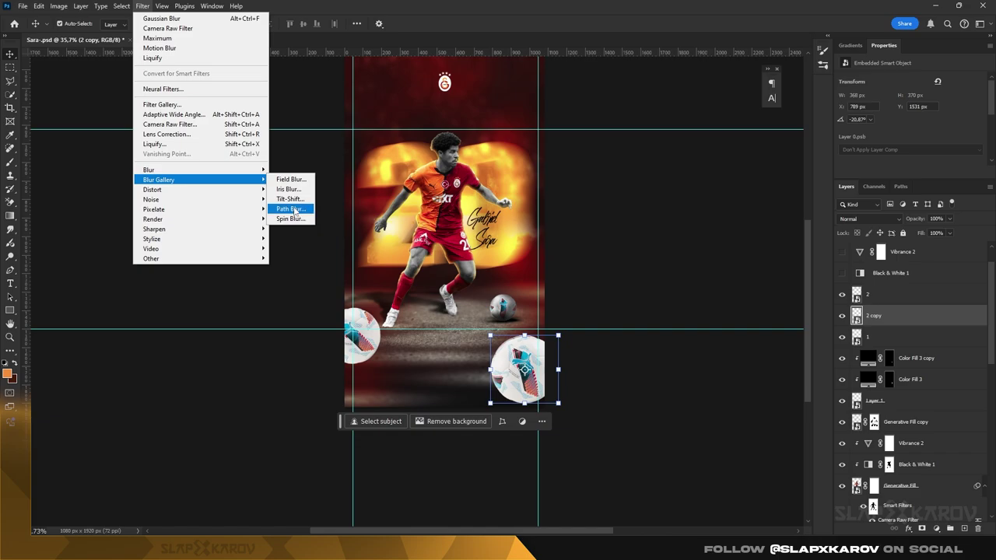
- Add a Path Blur to the right ball copy, curving its streak toward the player's feet
left_click(290, 209)
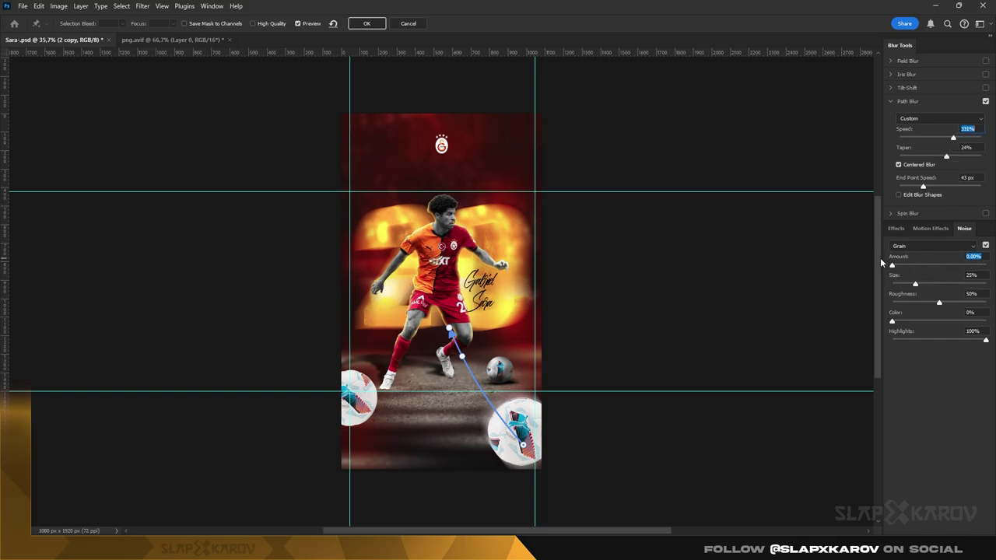
left_click_drag(945, 190, 934, 189)
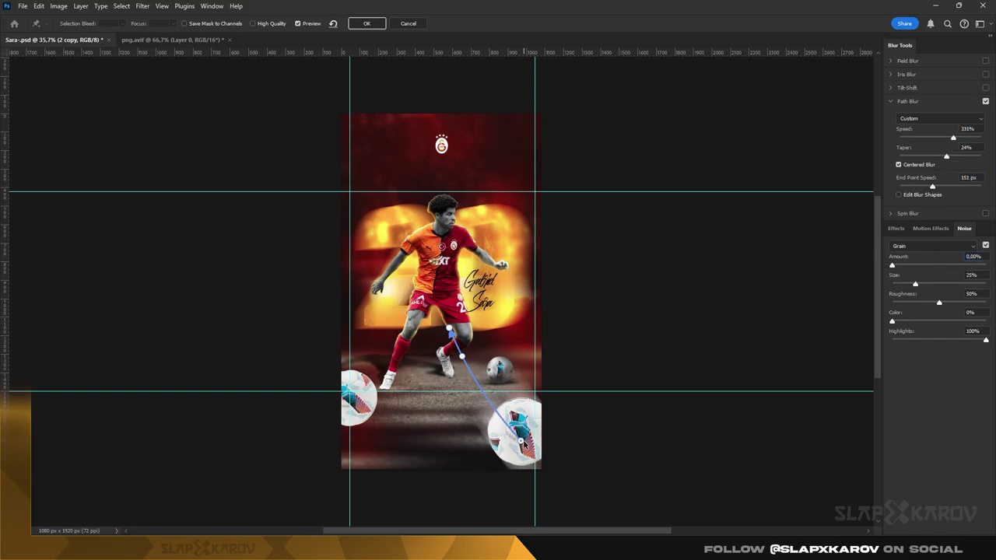
left_click_drag(520, 441, 510, 442)
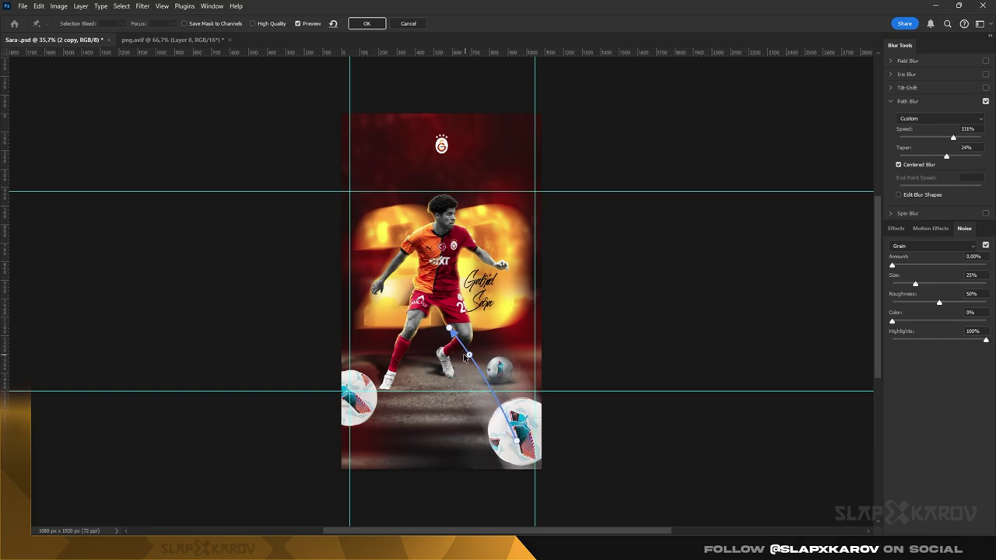
left_click_drag(463, 356, 437, 354)
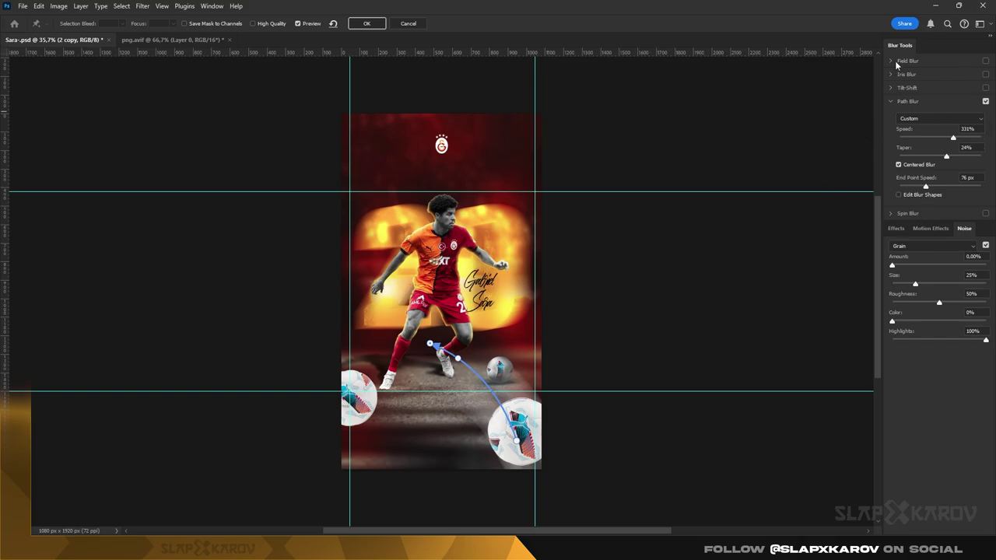
key("Return")
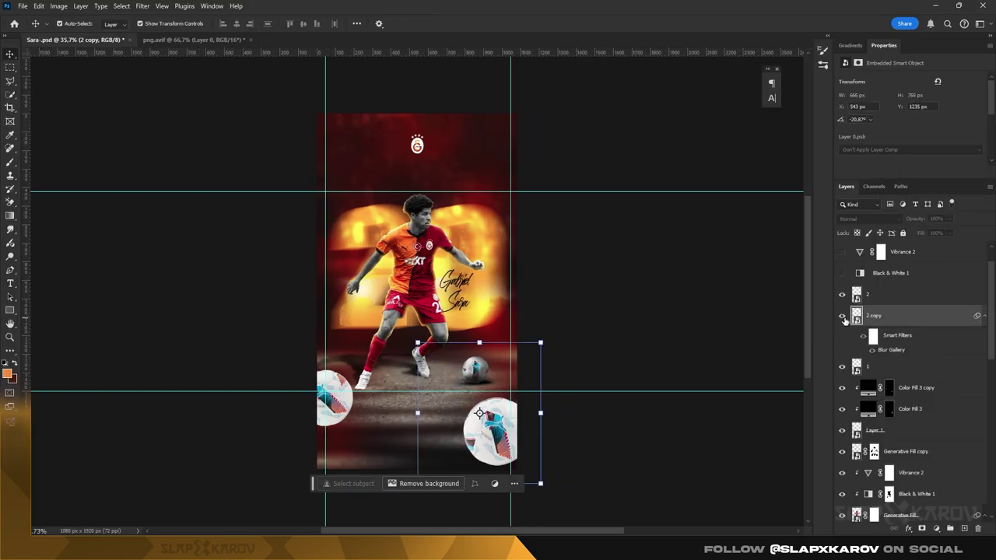
- Group layers 2, 2 copy and 1 into a group to be named Ball
scroll(556, 353, "up", 2)
left_click(879, 294)
left_click(886, 366, "shift")
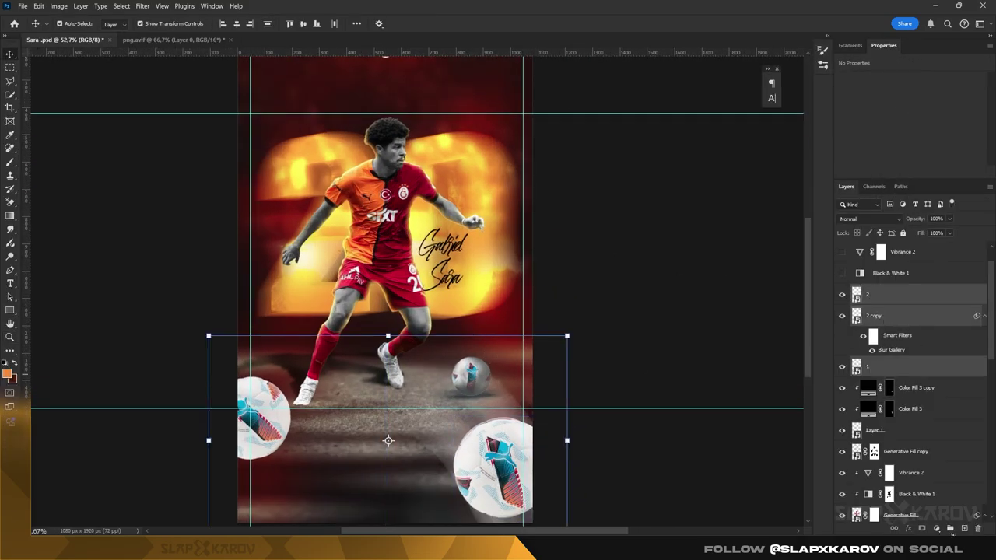
key("ctrl+g")
double_click(881, 290)
type("Ball")
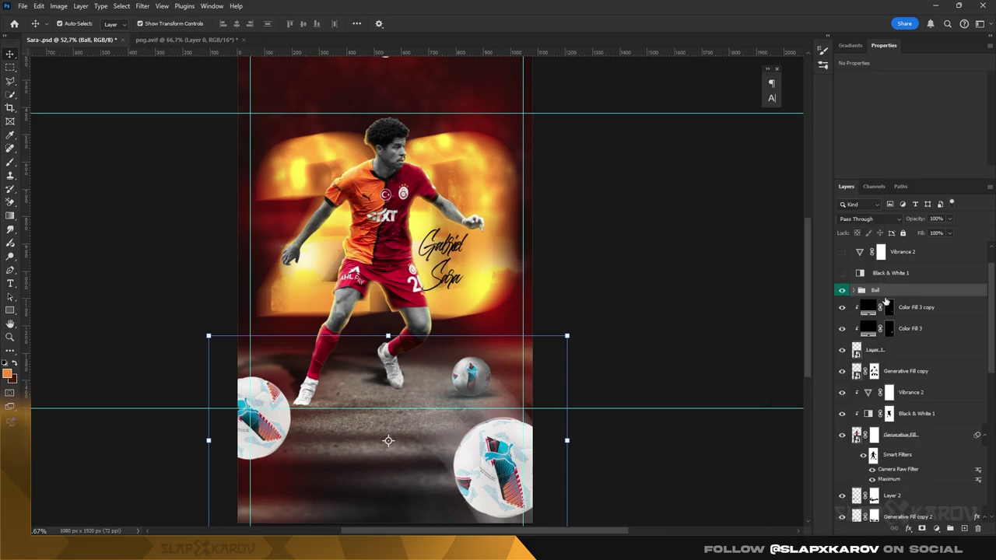
- Fit a 34° Spin Blur to the ball by the player's foot, with 43% grain roughness
left_click(142, 6)
mouse_move(159, 179)
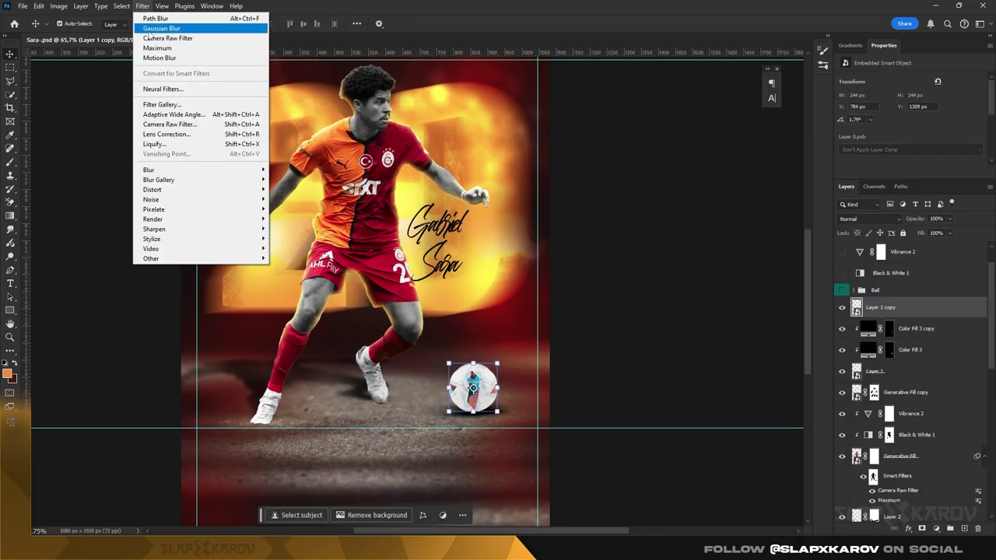
left_click(290, 219)
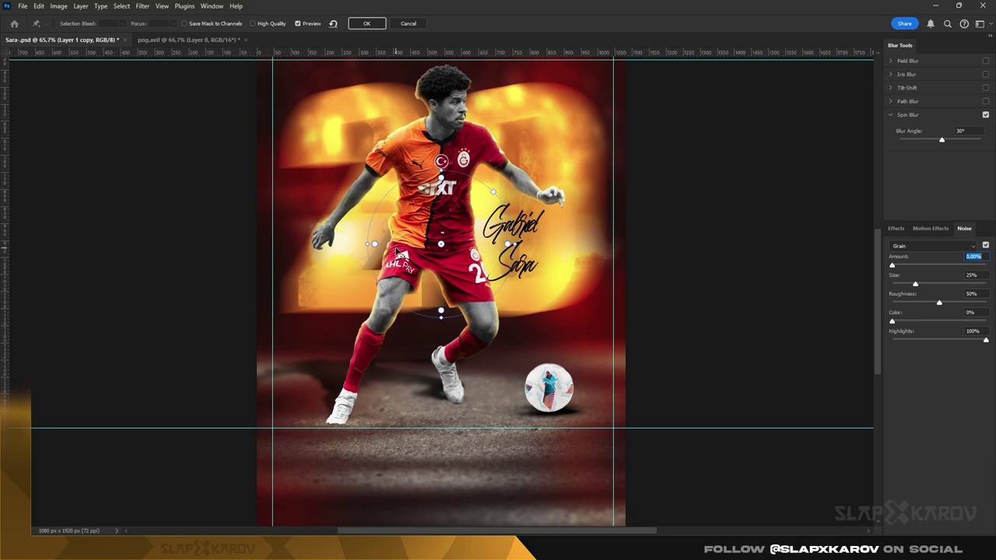
left_click_drag(441, 246, 550, 390)
mouse_move(602, 338)
left_mouse_down()
mouse_move(573, 359)
mouse_move(562, 354)
mouse_move(585, 355)
left_mouse_up()
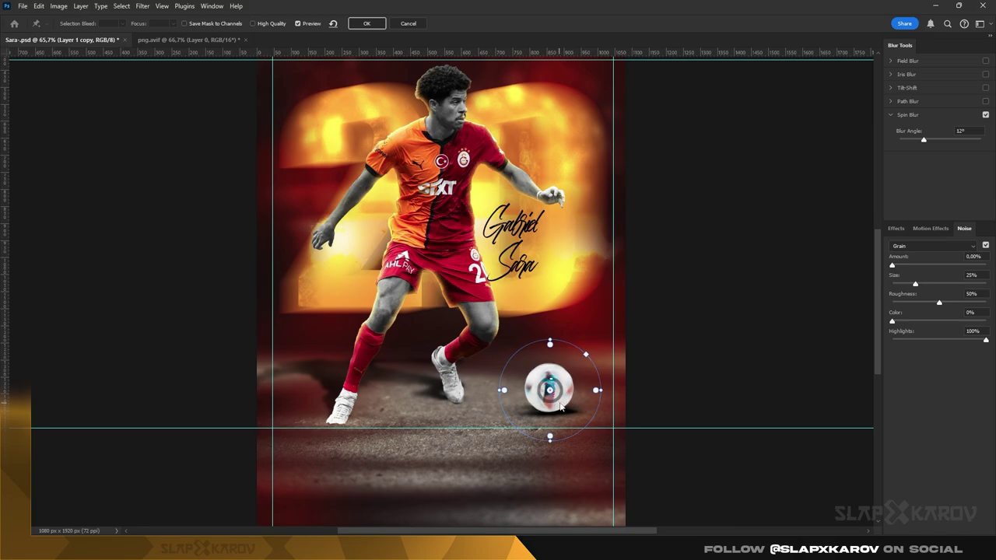
left_click_drag(619, 399, 637, 374)
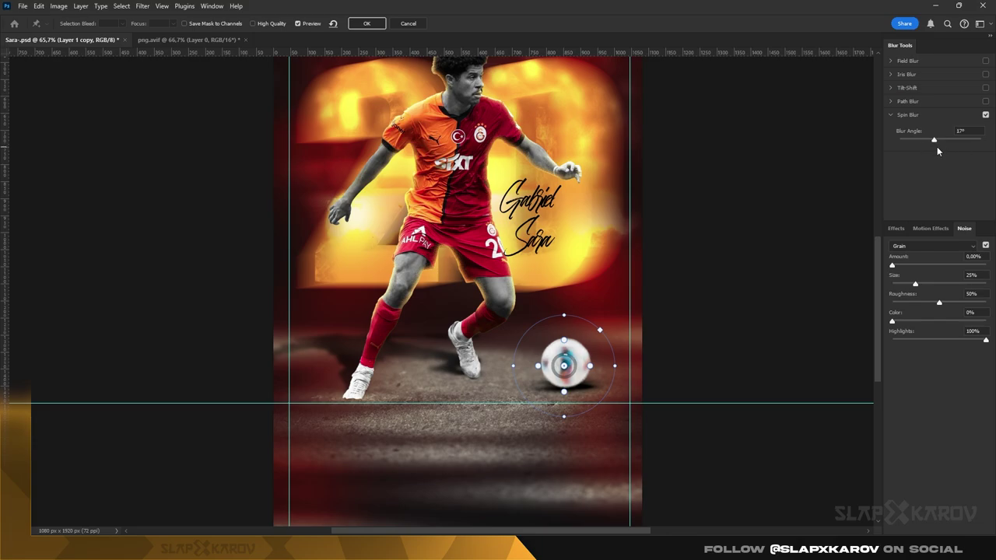
left_click(932, 303)
left_click(366, 24)
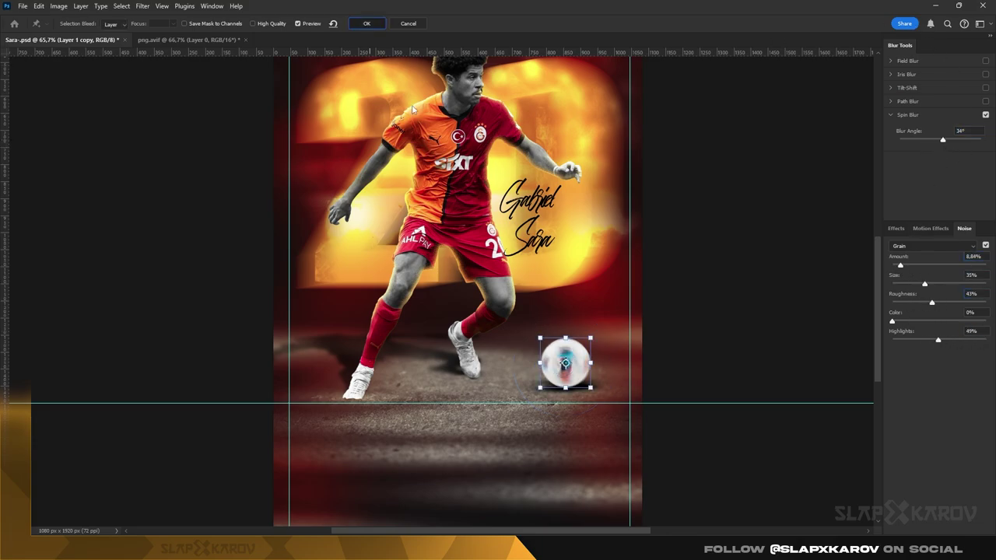
left_click(873, 307)
scroll(518, 362, "up", 3)
- Paint black with a soft round brush on the blur mask to hide blur at the ball's edges
key("b")
right_click(502, 265)
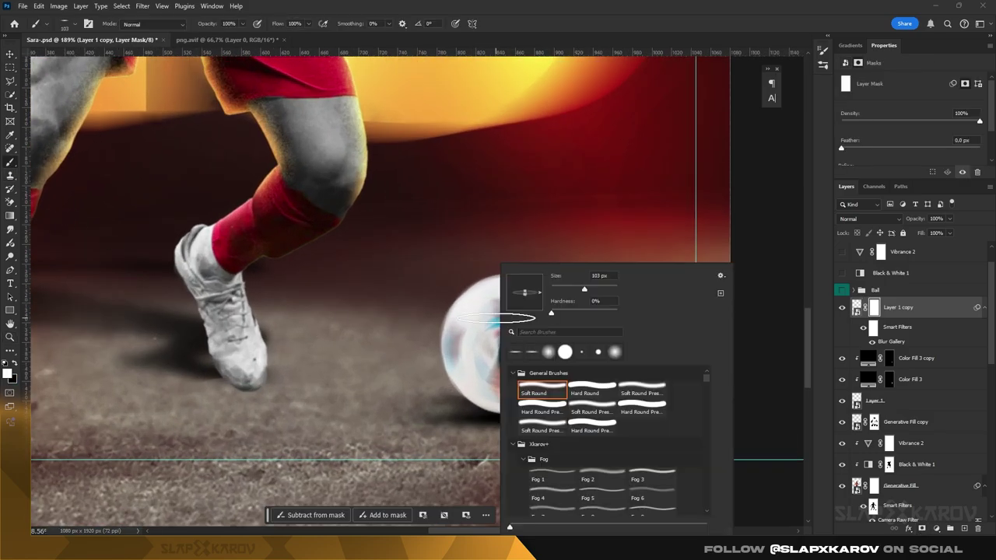
key("Escape")
key("x")
mouse_move(581, 364)
left_mouse_down()
mouse_move(573, 431)
mouse_move(447, 427)
mouse_move(423, 380)
mouse_move(515, 409)
mouse_move(560, 342)
left_mouse_up()
key("z")
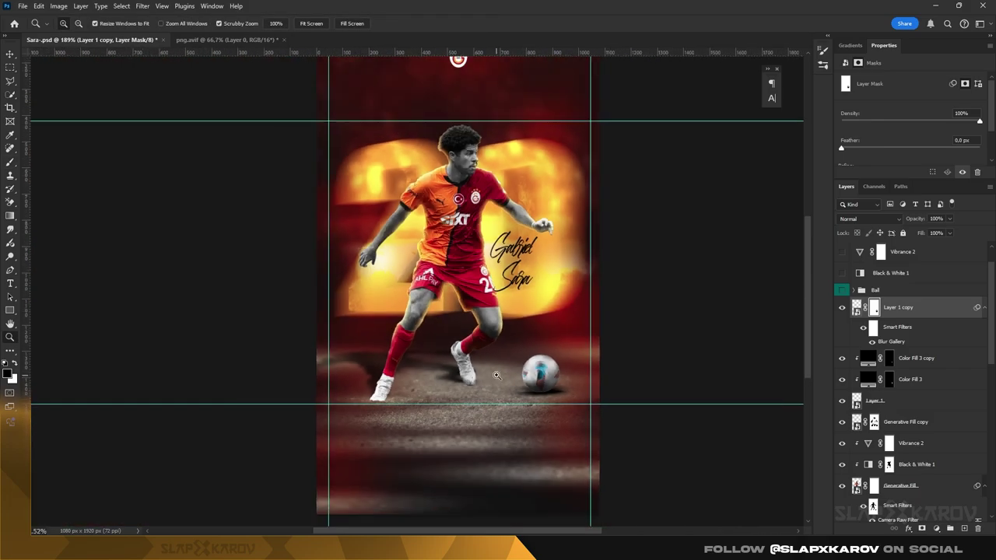
left_click(10, 161)
mouse_move(466, 249)
left_mouse_down()
mouse_move(545, 207)
mouse_move(500, 229)
mouse_move(526, 267)
mouse_move(468, 231)
left_mouse_up()
- Restore blur across the ball with white, touch up its edges, and zoom back out
key("x")
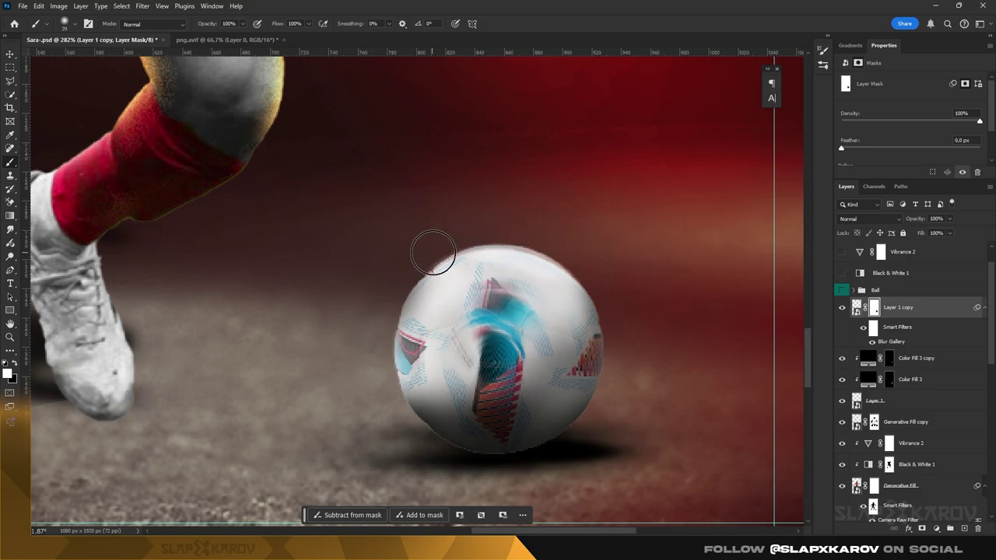
right_click(587, 331, "alt")
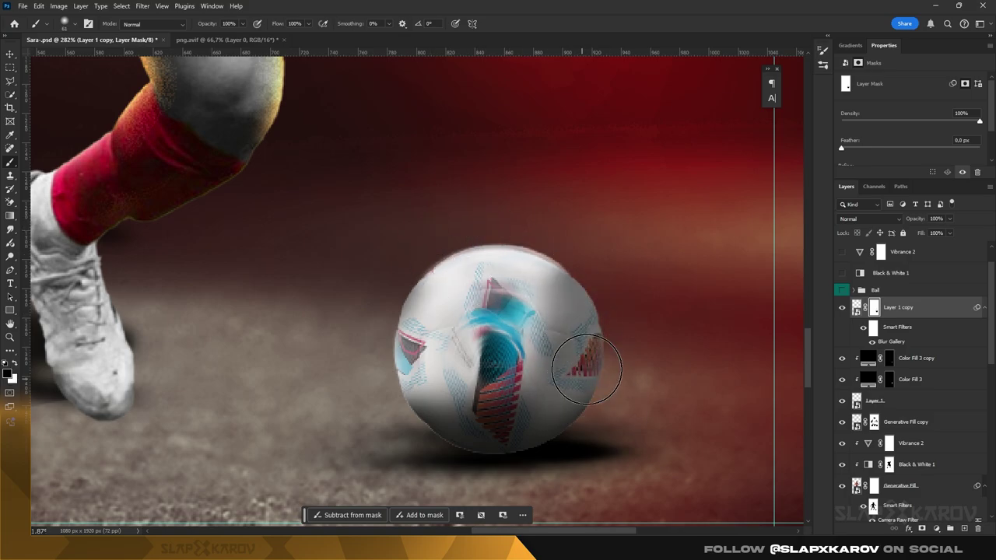
key("x")
left_click_drag(588, 369, 544, 405)
mouse_move(413, 334)
left_mouse_down()
mouse_move(444, 411)
mouse_move(383, 352)
mouse_move(400, 304)
left_mouse_up()
key("x")
key("x")
key("x")
mouse_move(587, 311)
left_mouse_down()
mouse_move(602, 378)
mouse_move(589, 379)
left_mouse_up()
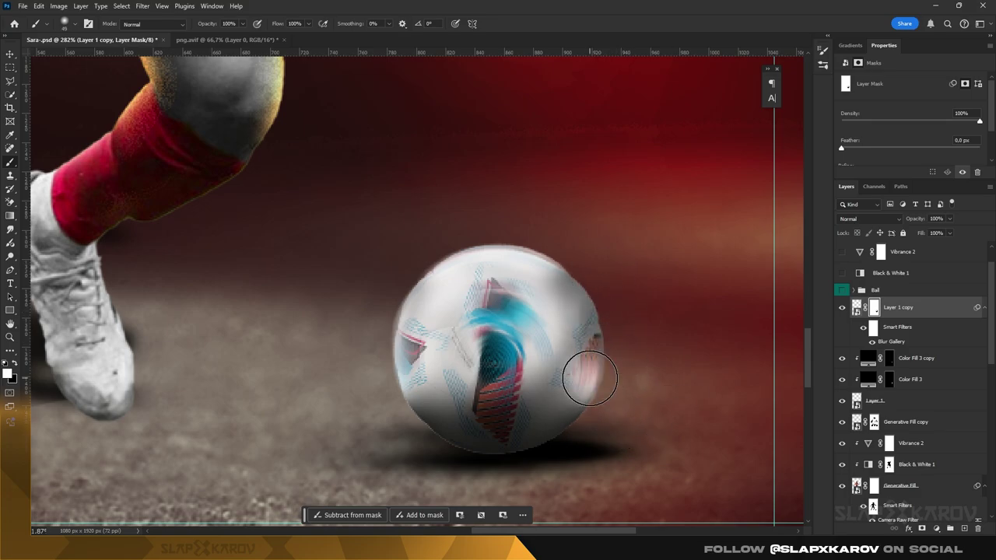
key("z")
left_click_drag(505, 217, 534, 277)
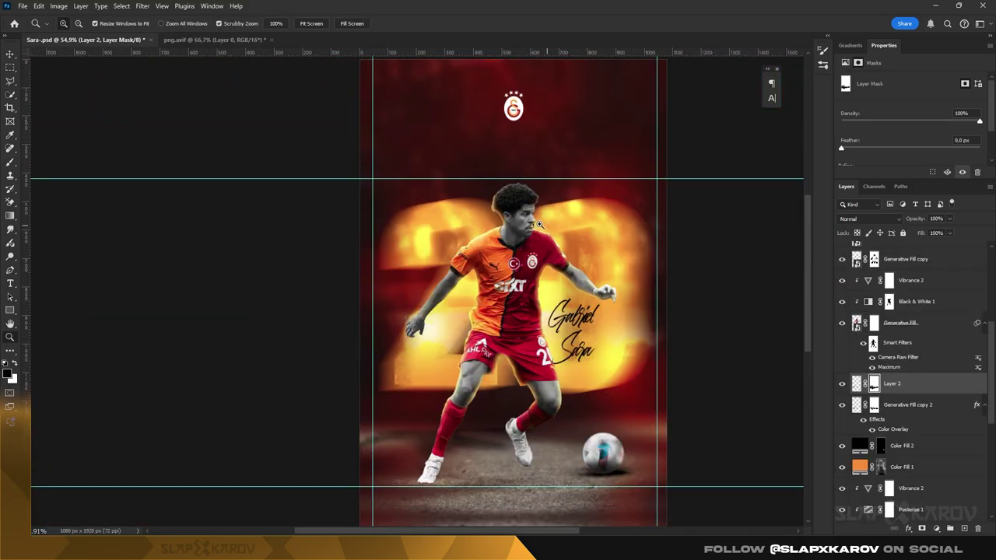
left_click(539, 224)
- Paint a Brightness/Contrast adjustment onto the player with the Adjustment Brush
key("v")
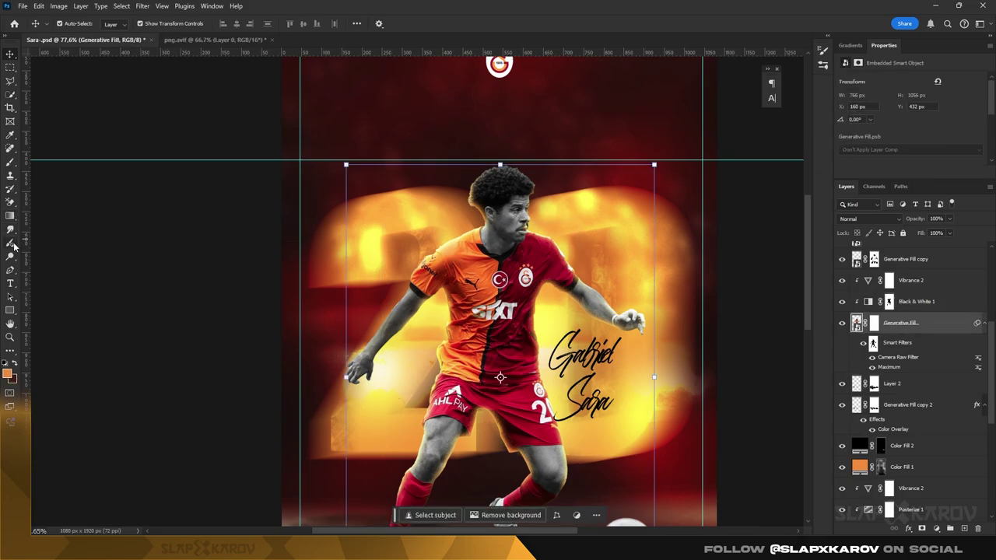
left_click(11, 244)
left_click(530, 207)
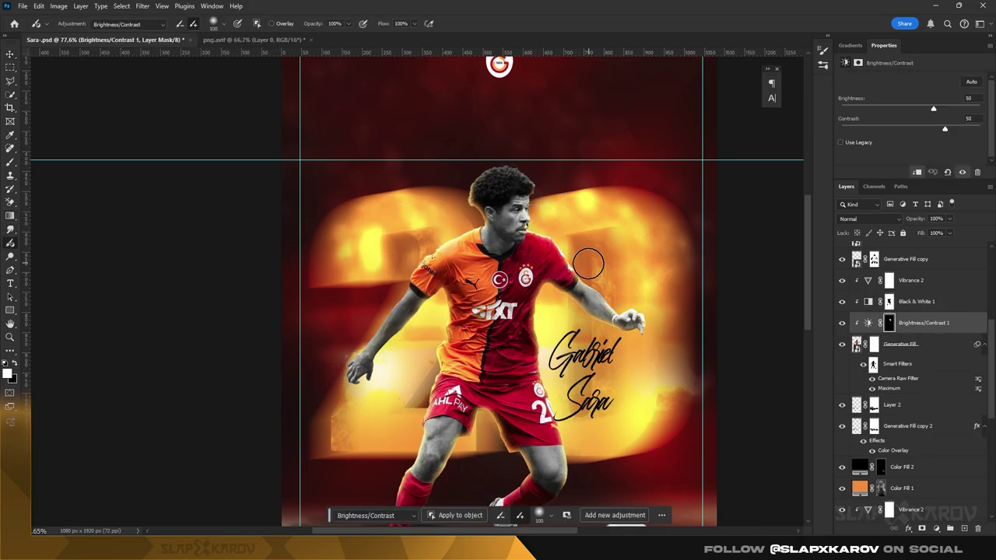
key("bracketright")
key("bracketright")
key("bracketright")
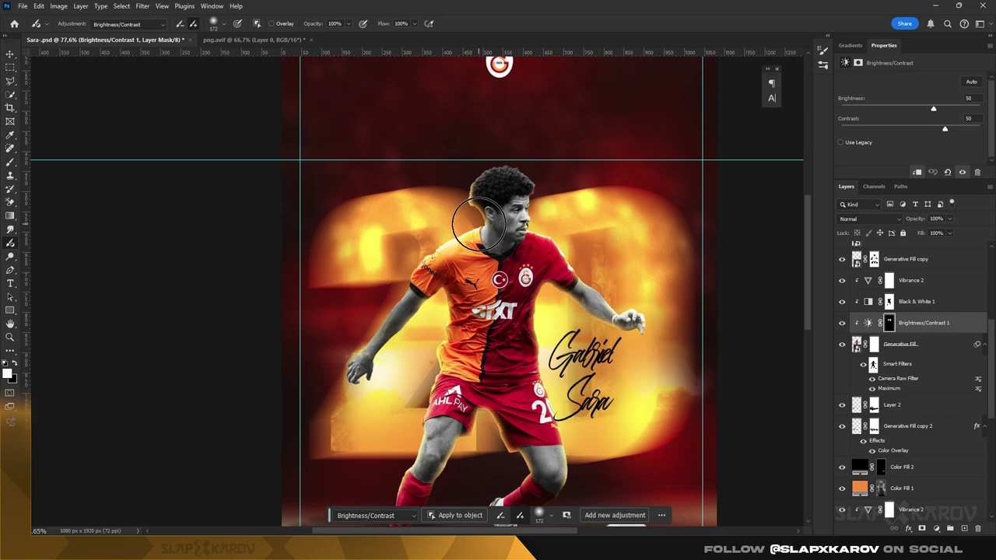
key("bracketleft")
key("bracketleft")
key("bracketleft")
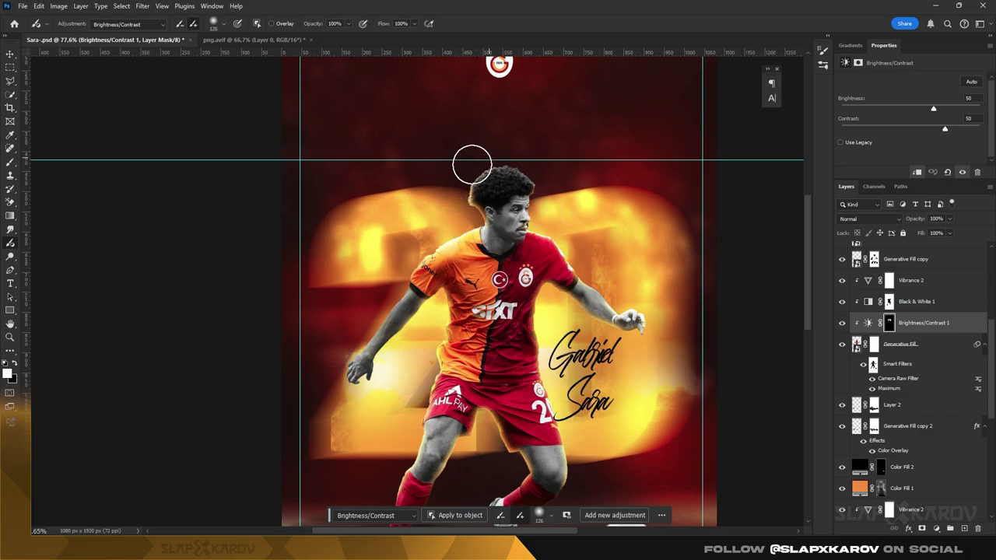
scroll(433, 305, "down", 2)
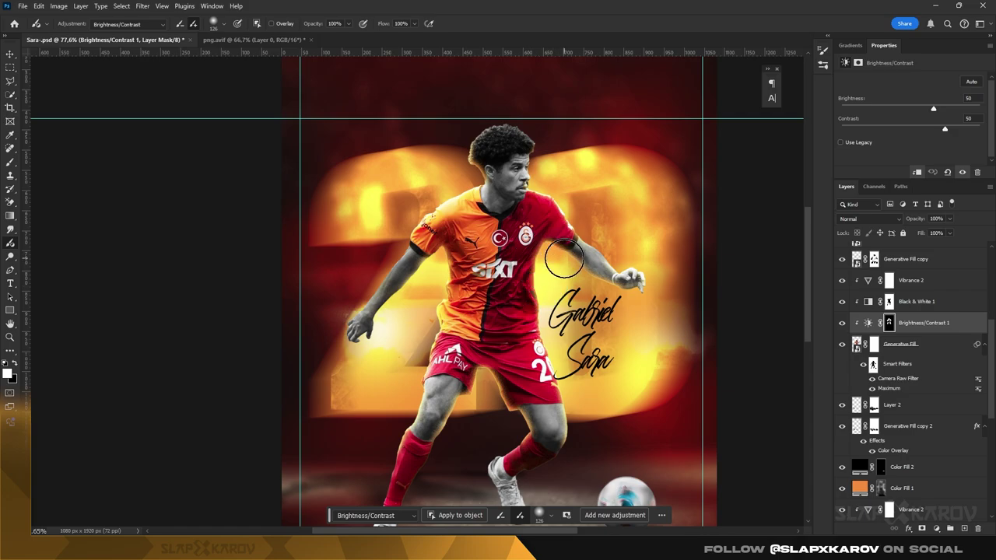
key("bracketleft")
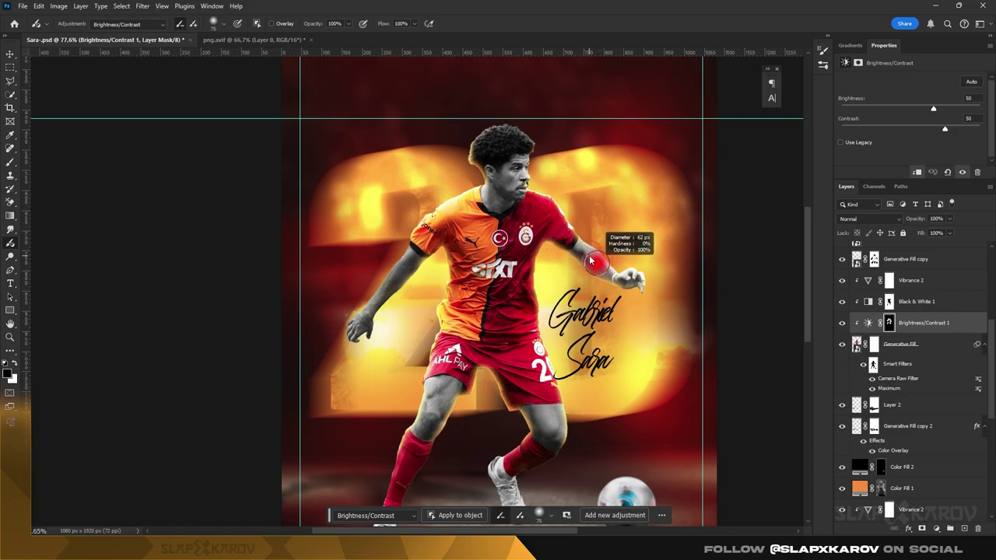
key("bracketleft")
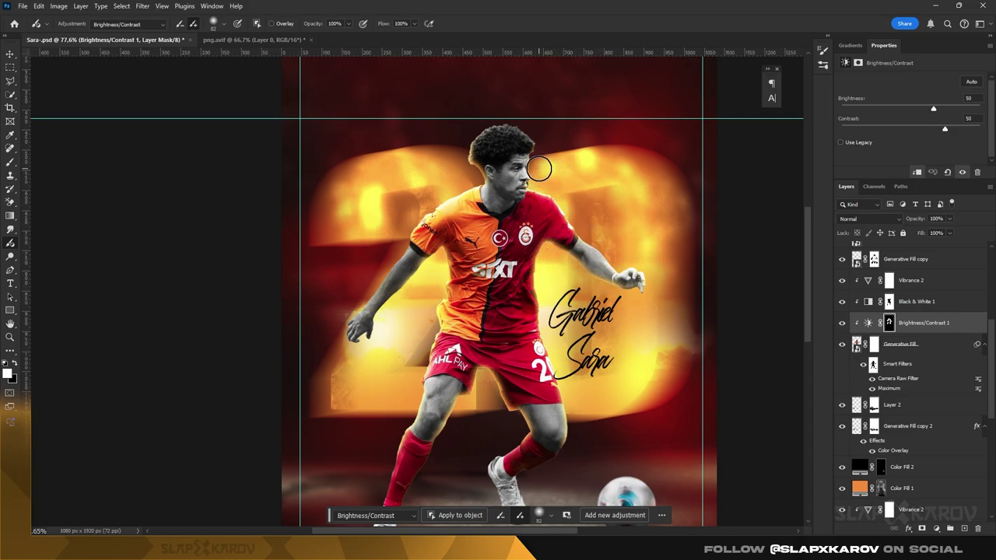
- Re-enable Brightness/Contrast 1 at 50/50 and zoom in on the player's legs and ball
scroll(544, 171, "down", 1)
key("bracketright")
key("bracketright")
key("bracketright")
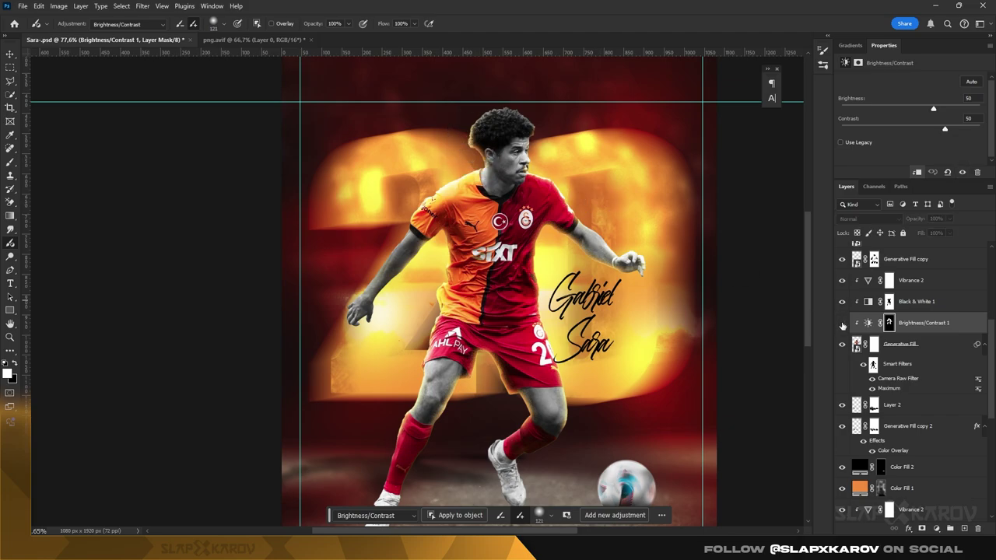
left_click(842, 323)
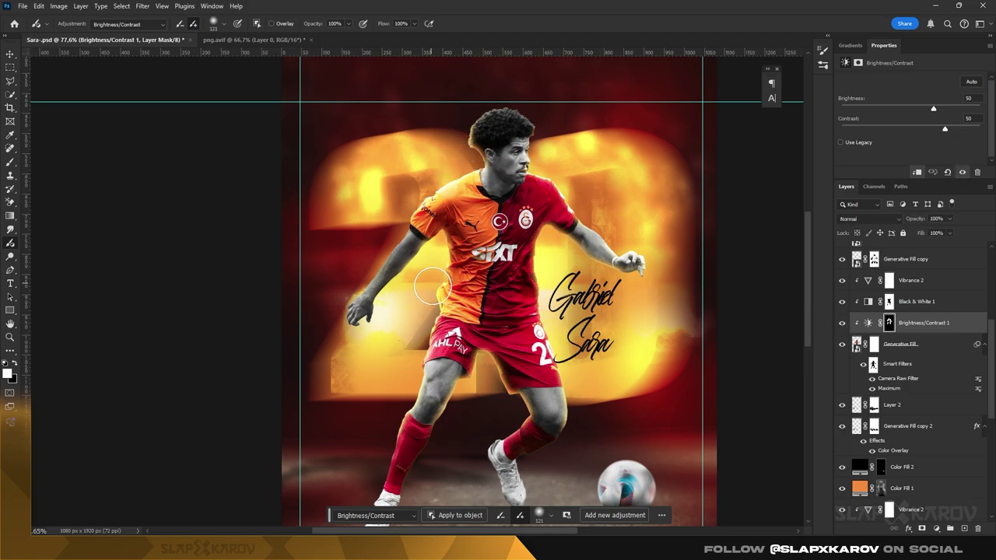
key("bracketleft")
key("bracketleft")
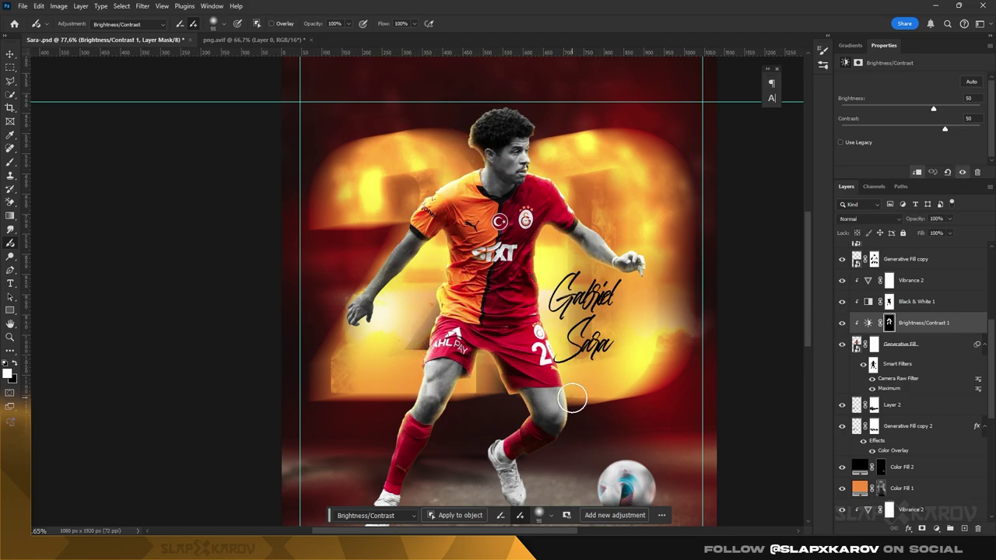
key("z")
mouse_move(571, 399)
left_mouse_down()
mouse_move(485, 360)
mouse_move(476, 343)
left_mouse_up()
left_click(874, 259)
- Set up a small brush and select the Generative Fill layer for the leg edges
key("b")
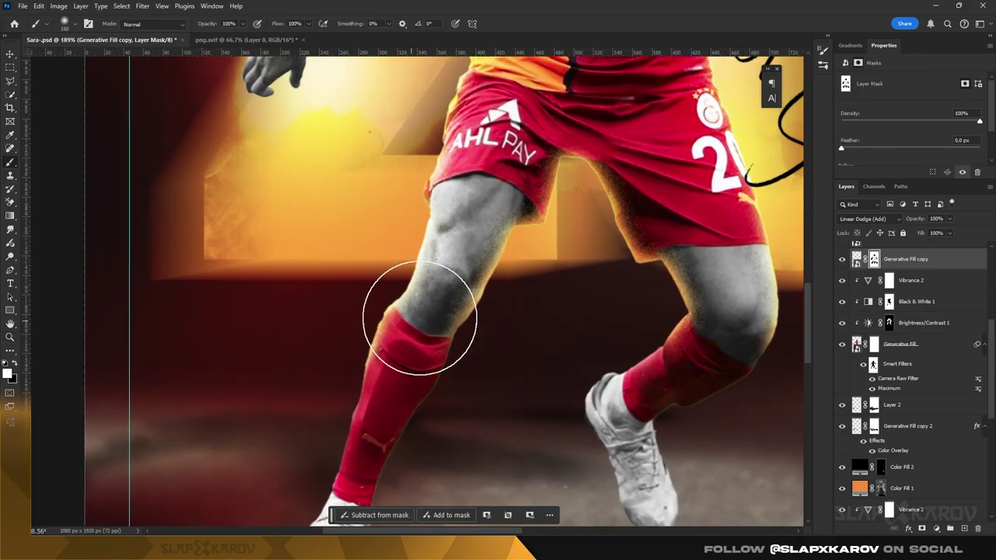
right_click(435, 303)
key("Escape")
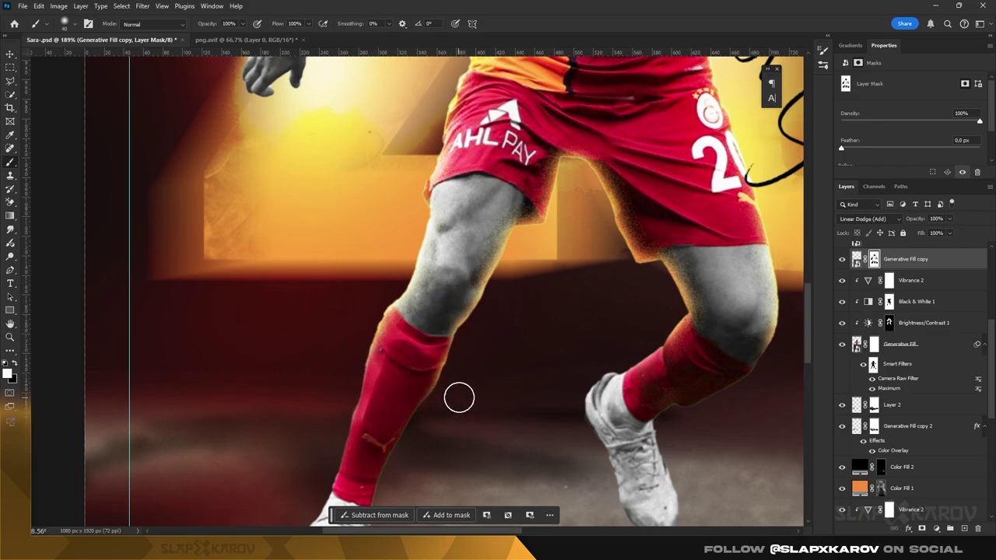
scroll(459, 398, "down", 1)
scroll(411, 362, "down", 1)
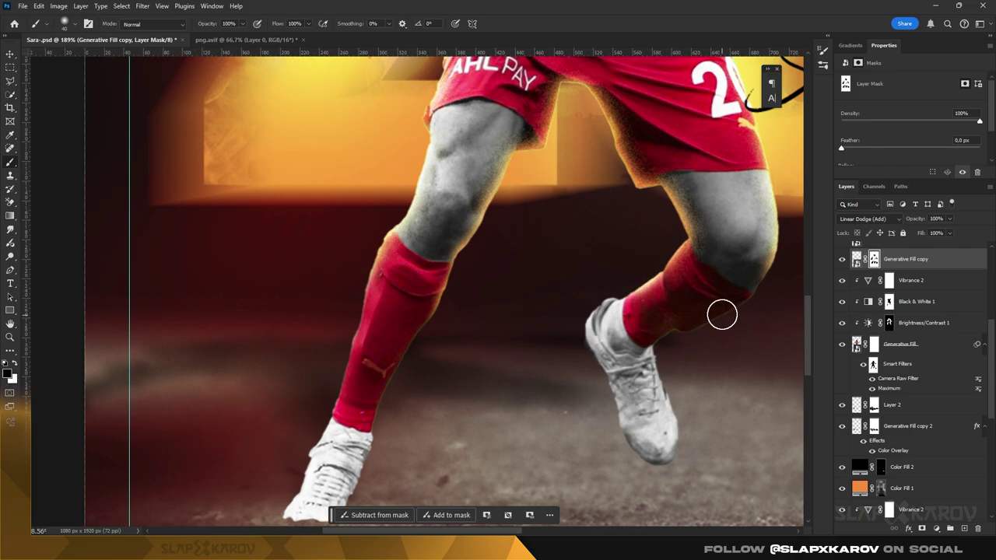
left_click(871, 347)
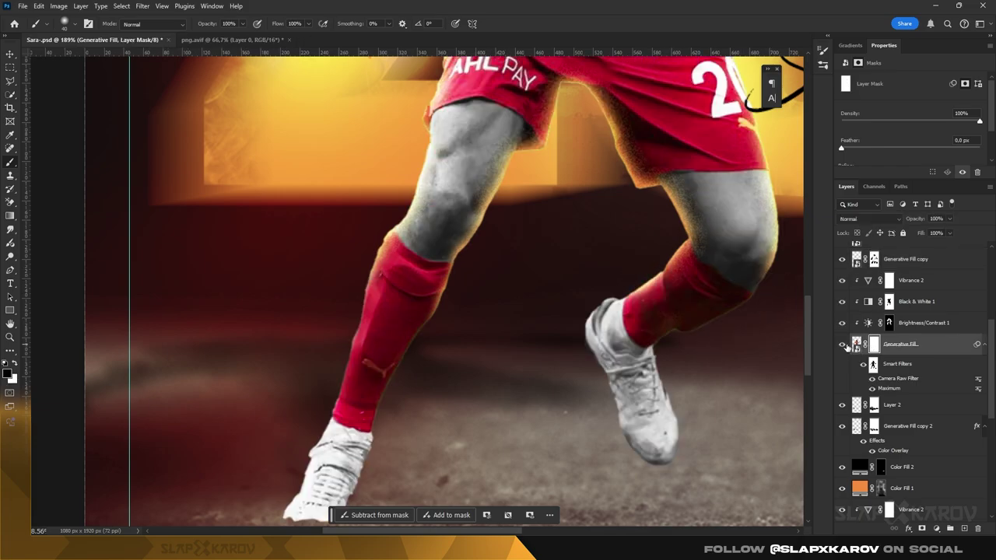
key("z")
- Paint black on the Generative Fill mask with a 20 px brush along knees and socks
left_click(12, 161)
right_click(657, 352)
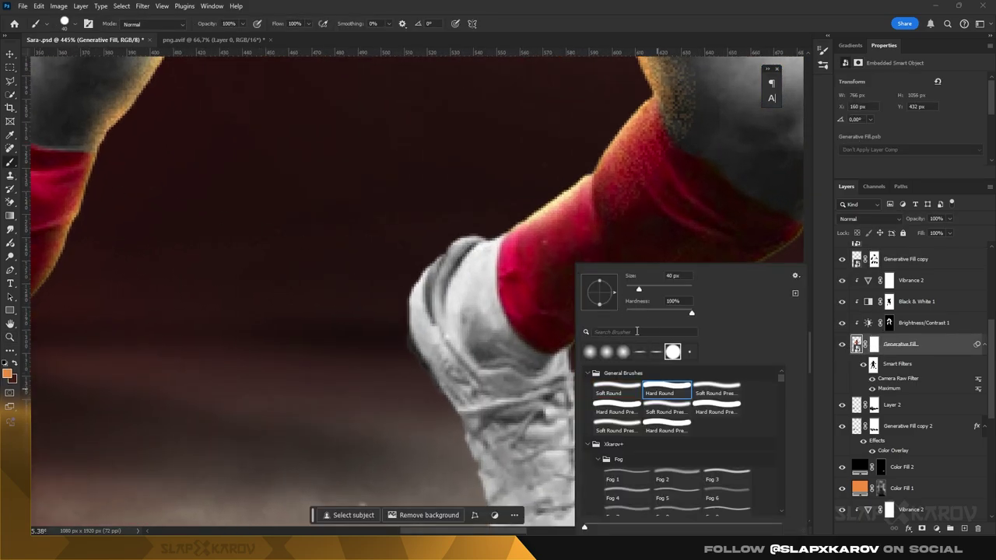
key("Escape")
right_click(473, 211, "alt")
left_click(873, 344)
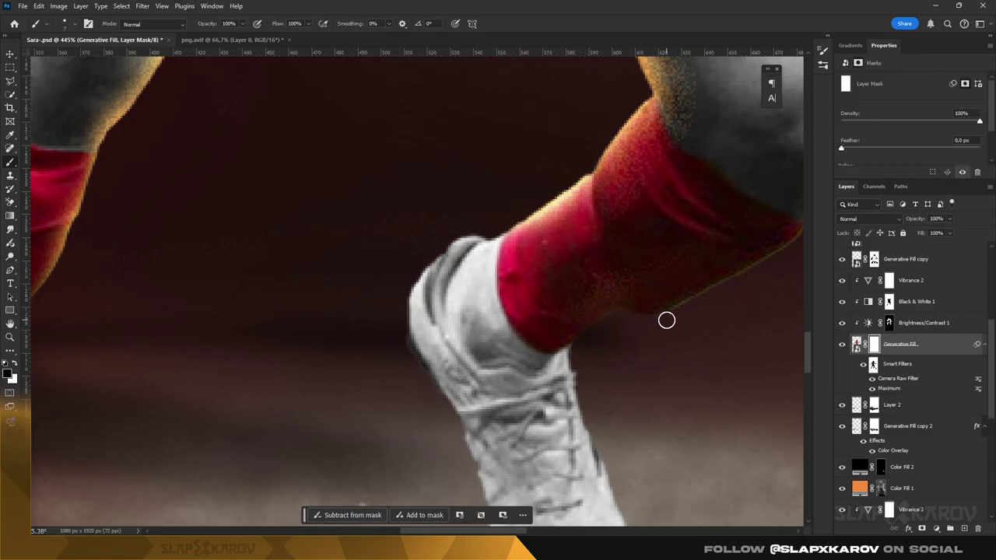
scroll(666, 319, "down", 3)
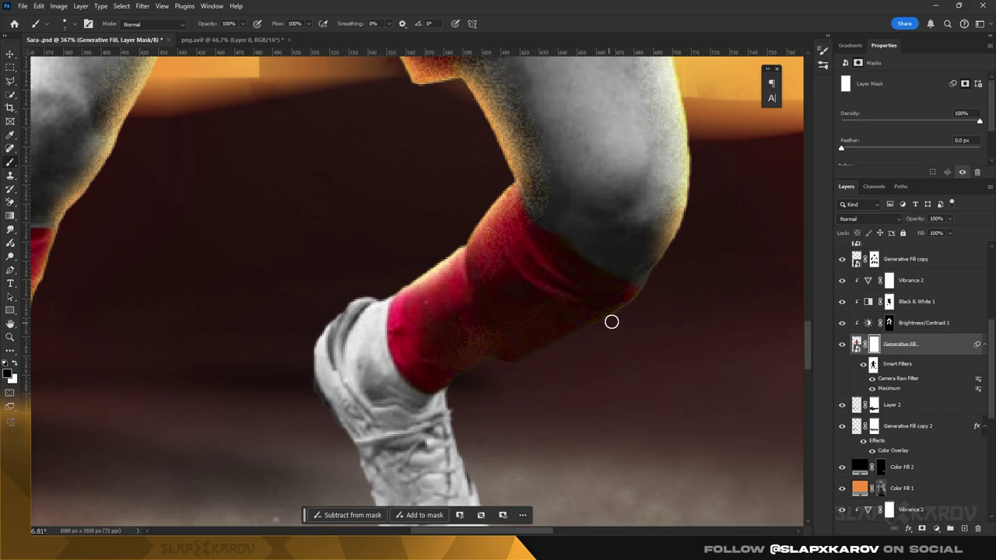
scroll(626, 315, "down", 10)
scroll(500, 373, "up", 6)
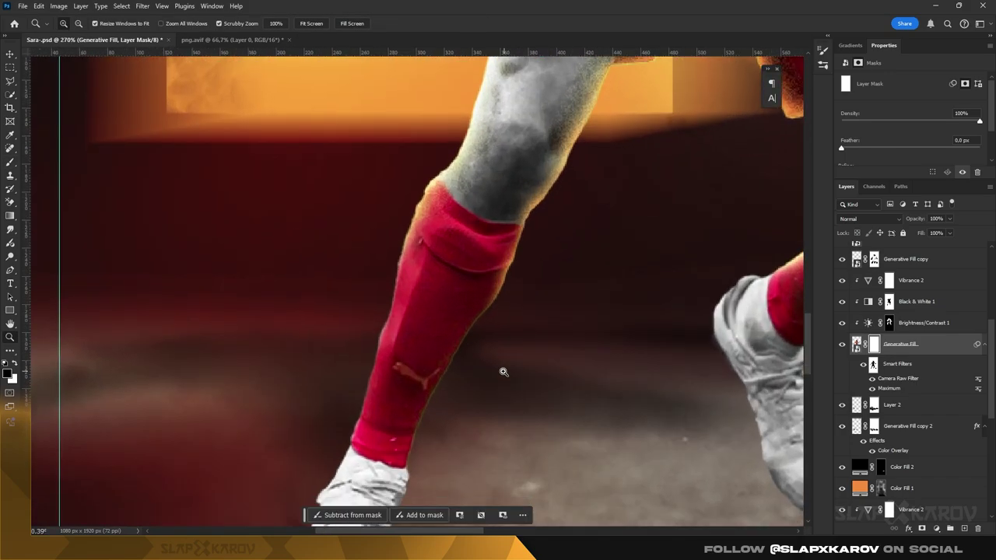
scroll(381, 333, "up", 3)
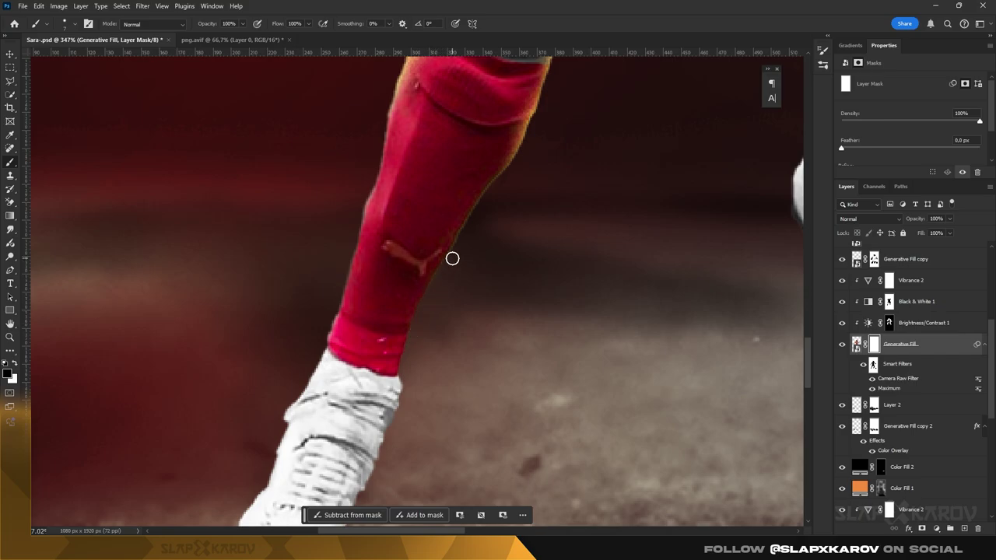
scroll(439, 315, "up", 2)
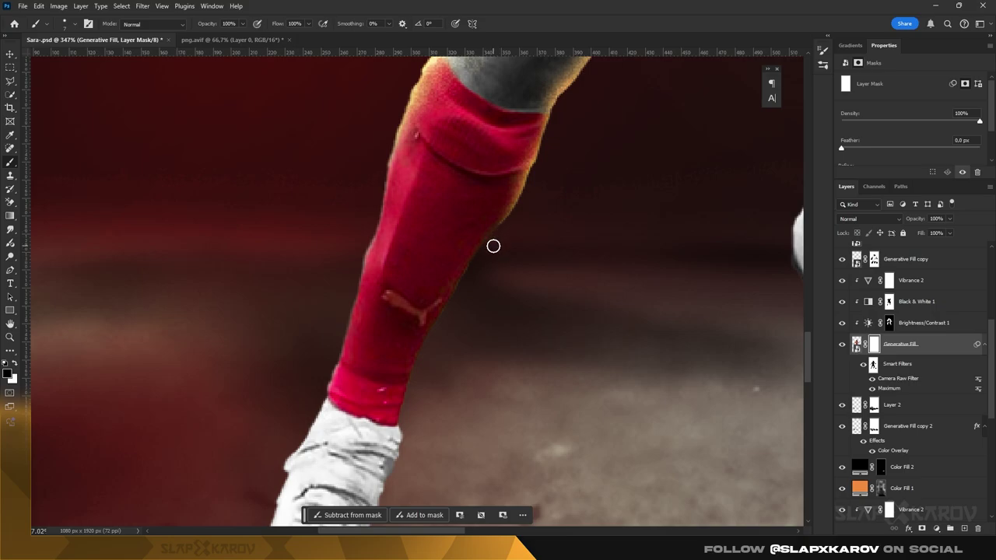
key("z")
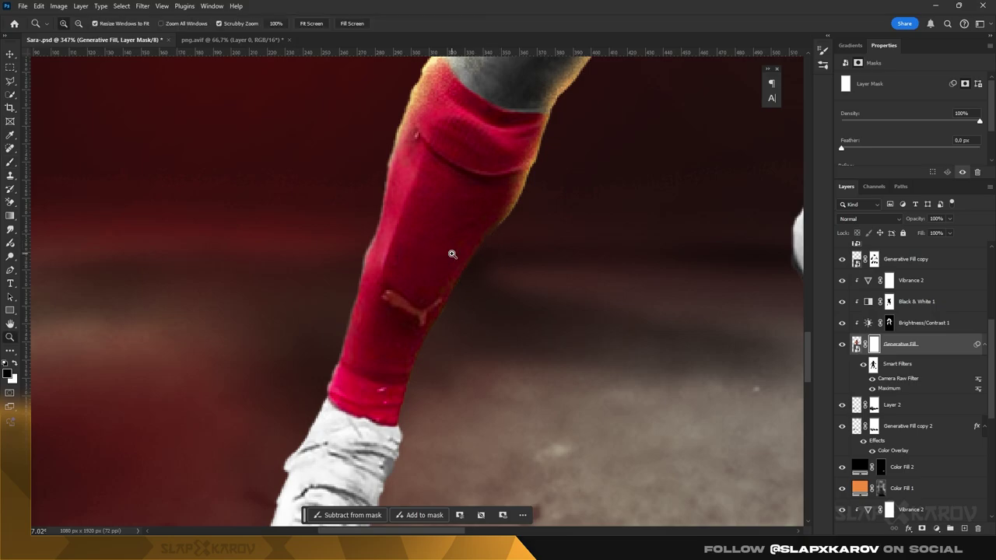
mouse_move(485, 264)
left_mouse_down()
mouse_move(470, 282)
mouse_move(612, 268)
left_mouse_up()
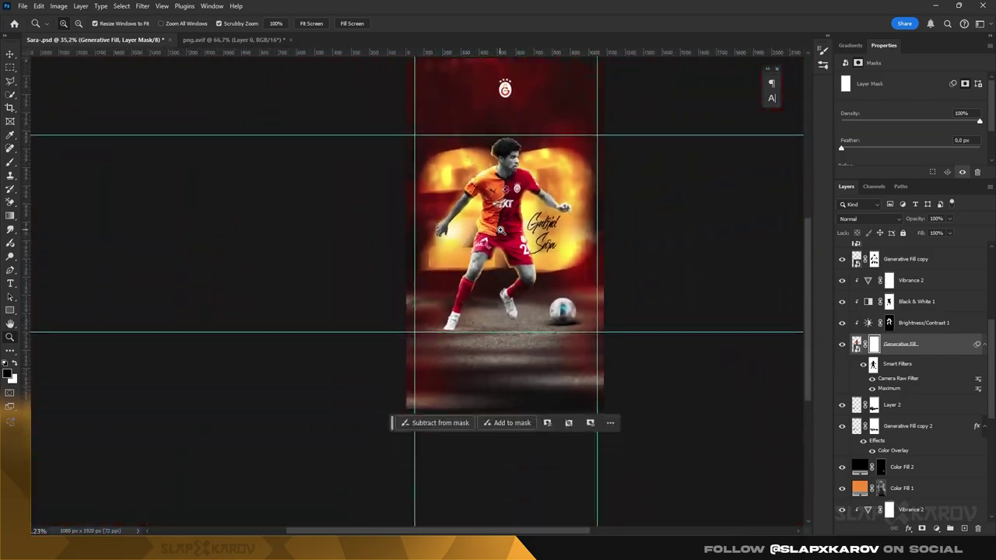
- Hide the guides and put all layers into a new group named Sara
mouse_move(612, 267)
left_mouse_down()
mouse_move(498, 268)
mouse_move(574, 192)
left_mouse_up()
key("ctrl+semicolon")
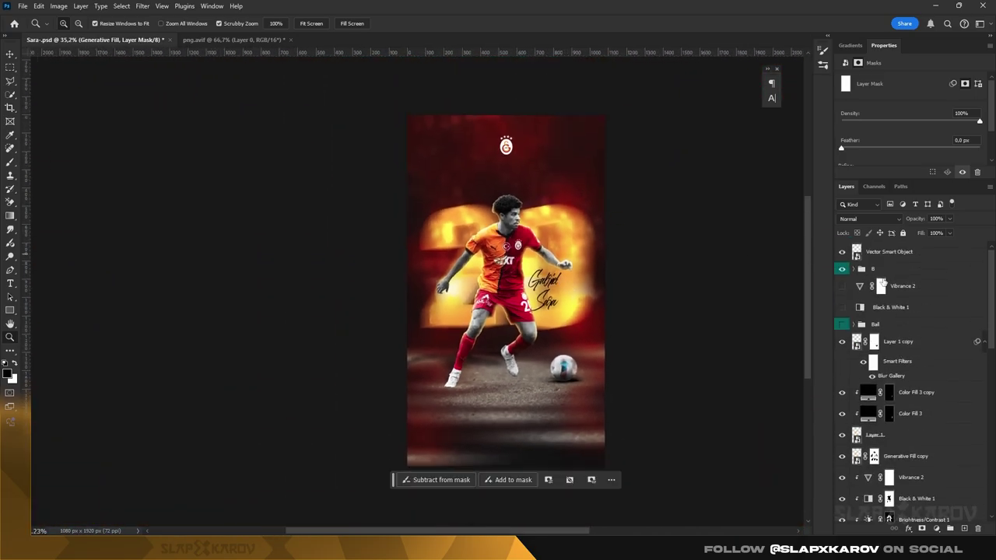
scroll(910, 388, "down", 10)
left_click(879, 511, "shift")
left_click(950, 529)
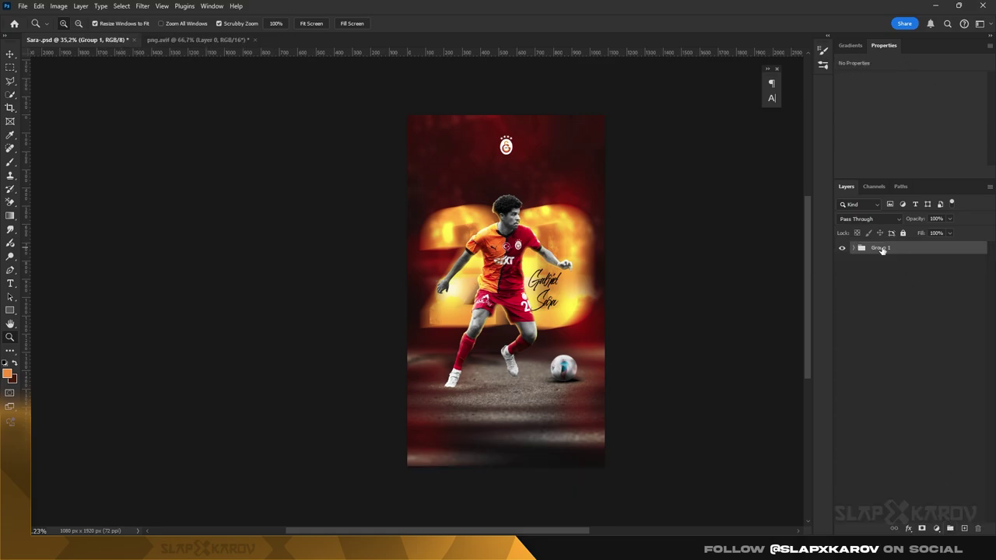
mouse_move(585, 256)
left_mouse_down()
mouse_move(581, 280)
mouse_move(563, 275)
left_mouse_up()
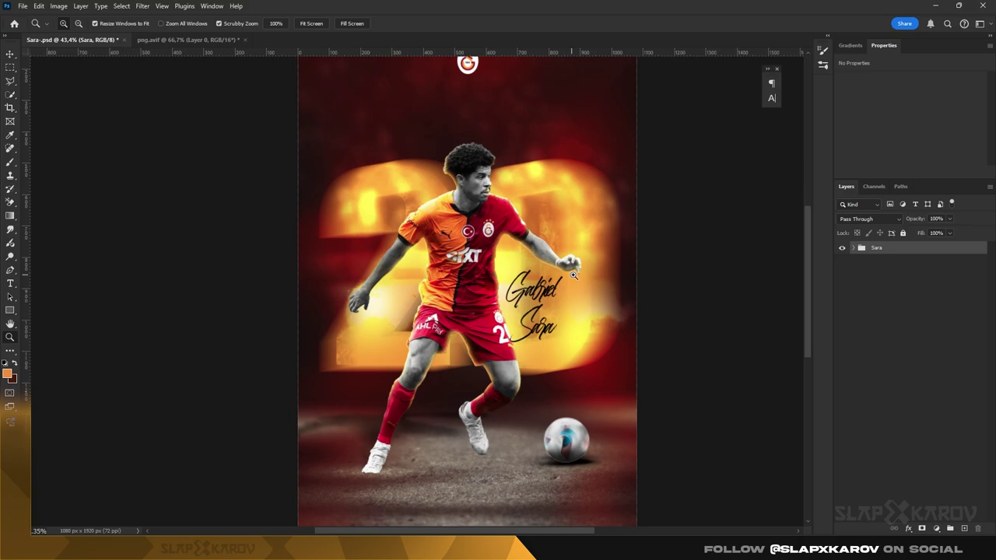
left_click(853, 247)
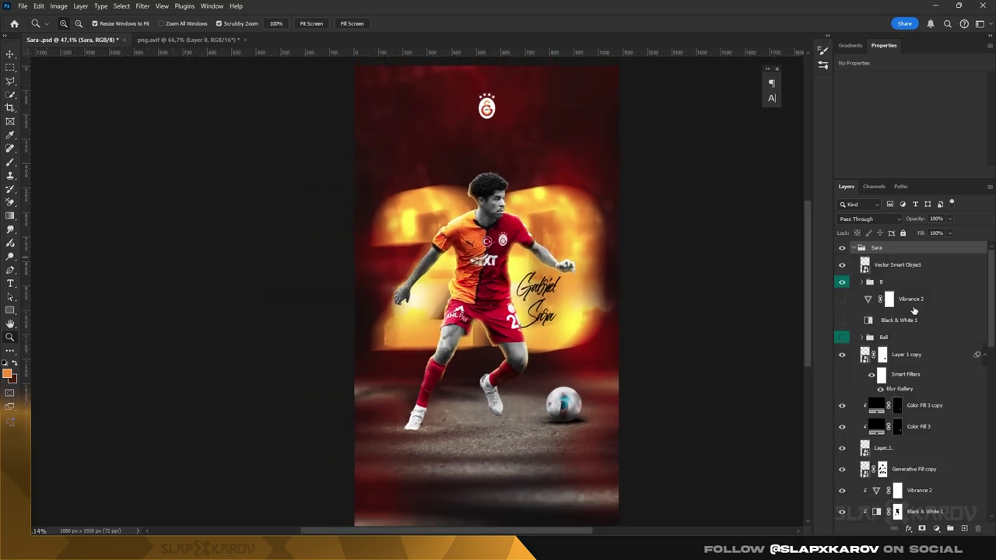
- Rename Vibrance 2 to 'CJ' with an orange label, and expand group B
left_click(910, 303)
left_click(841, 320)
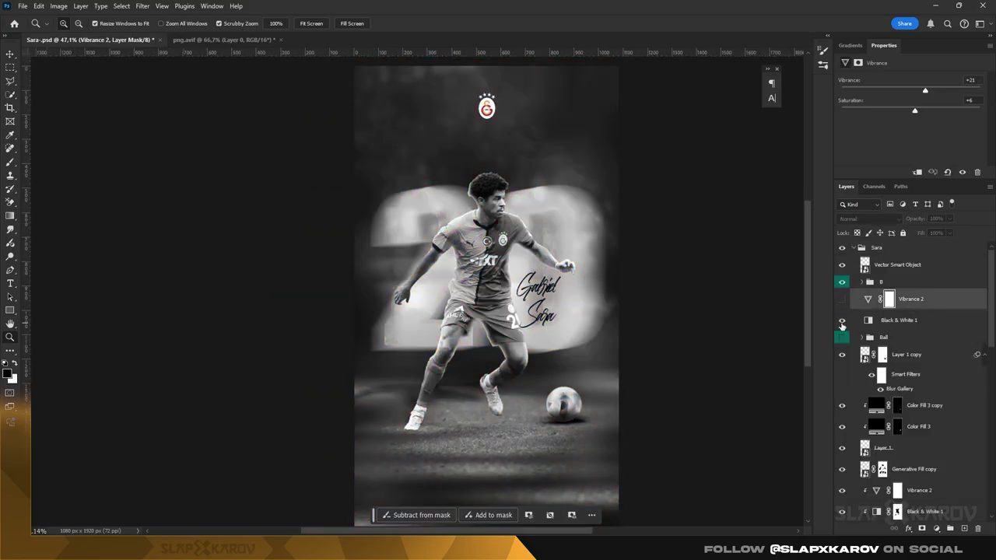
left_click(842, 319)
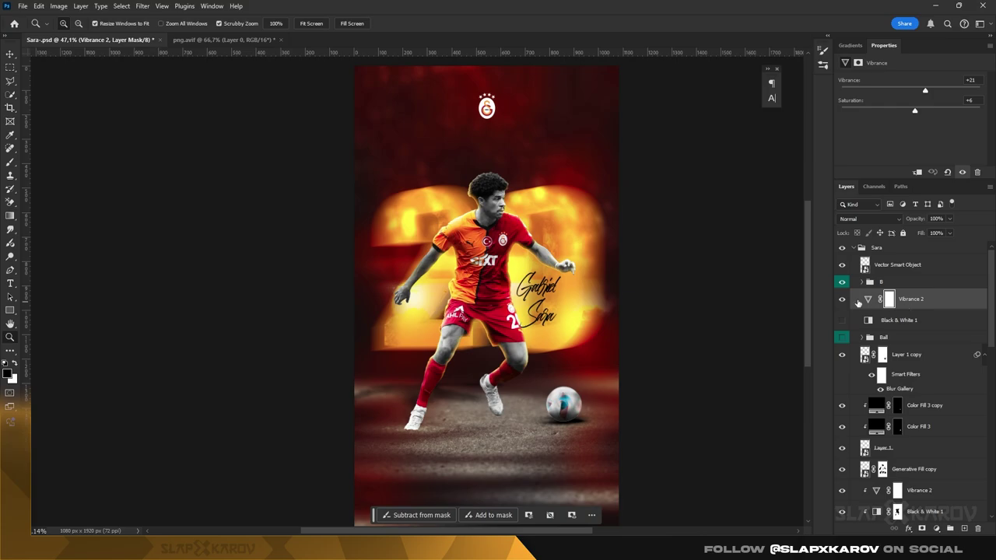
double_click(910, 298)
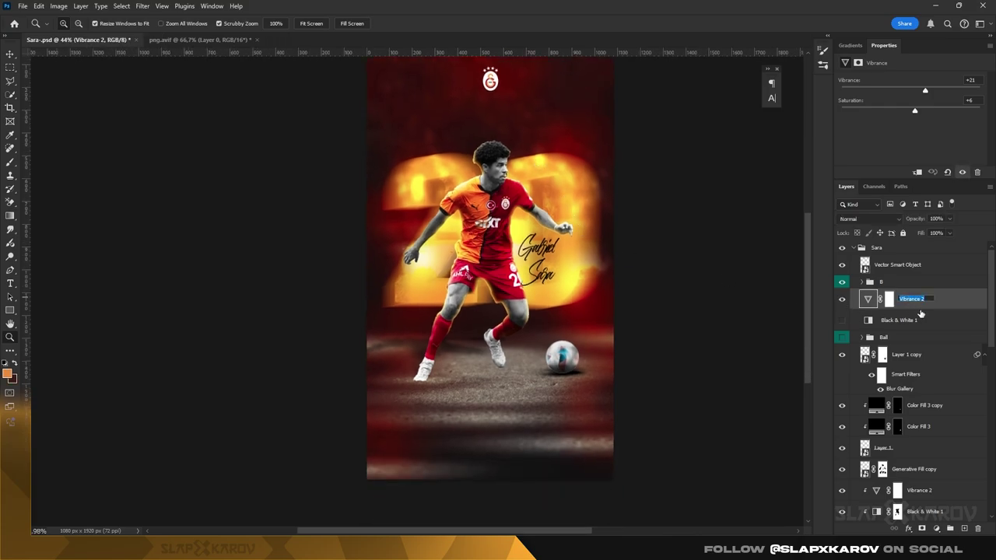
type("CJ")
right_click(919, 300)
left_click(786, 363)
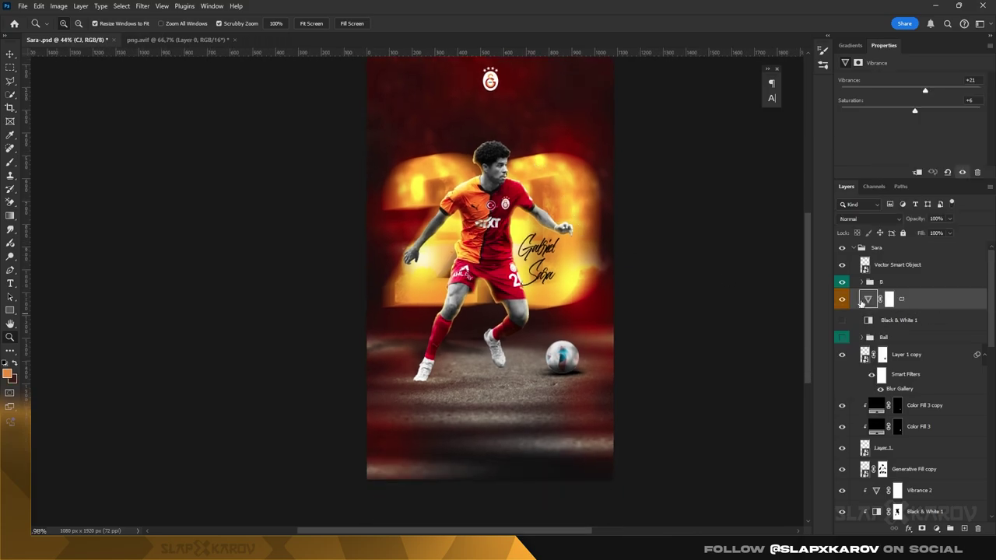
left_click(847, 285)
left_click(862, 281)
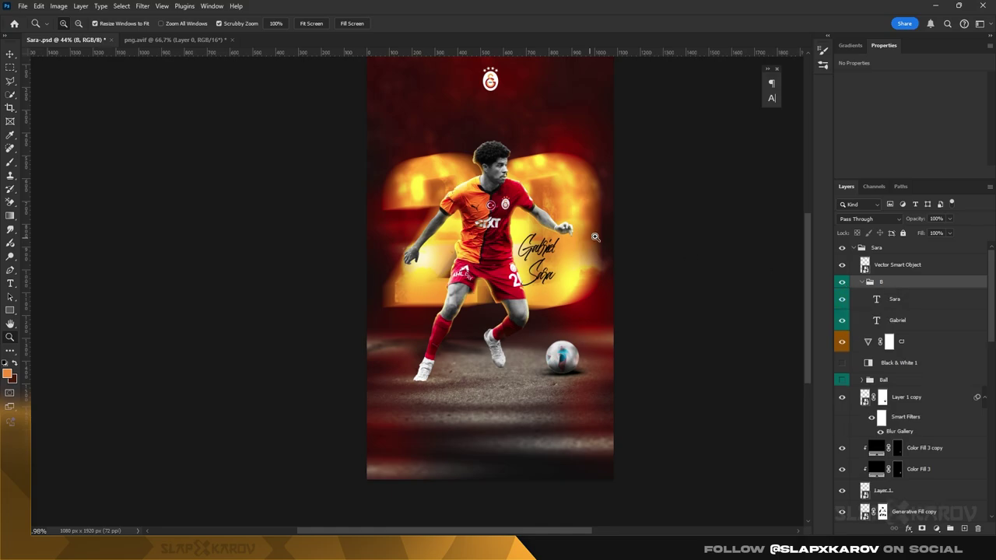
- Move the club logo layer above the Sara group, give it a red label and rename it LOGO
left_click(862, 282)
left_click_drag(607, 233, 622, 200)
key("v")
left_click(476, 107)
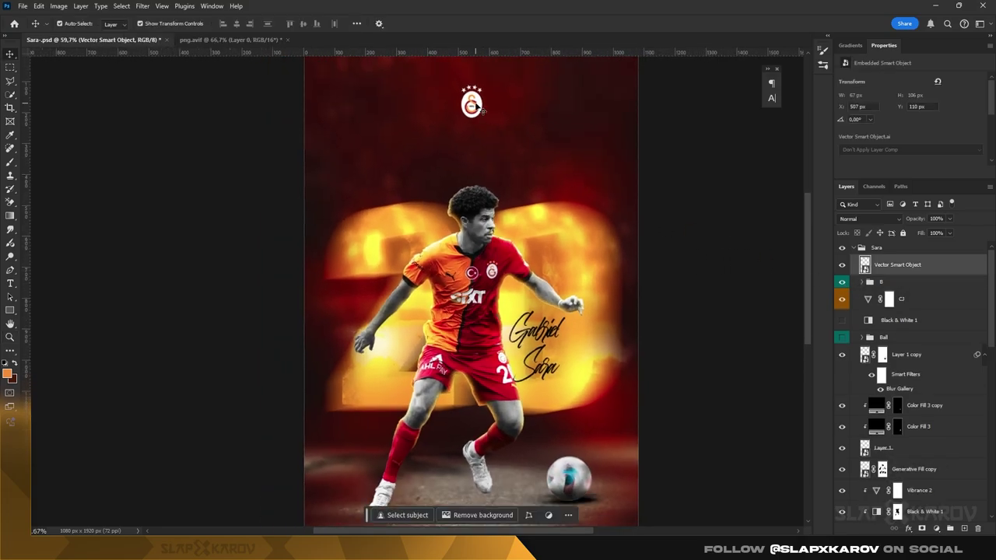
left_click_drag(893, 264, 887, 245)
right_click(889, 251)
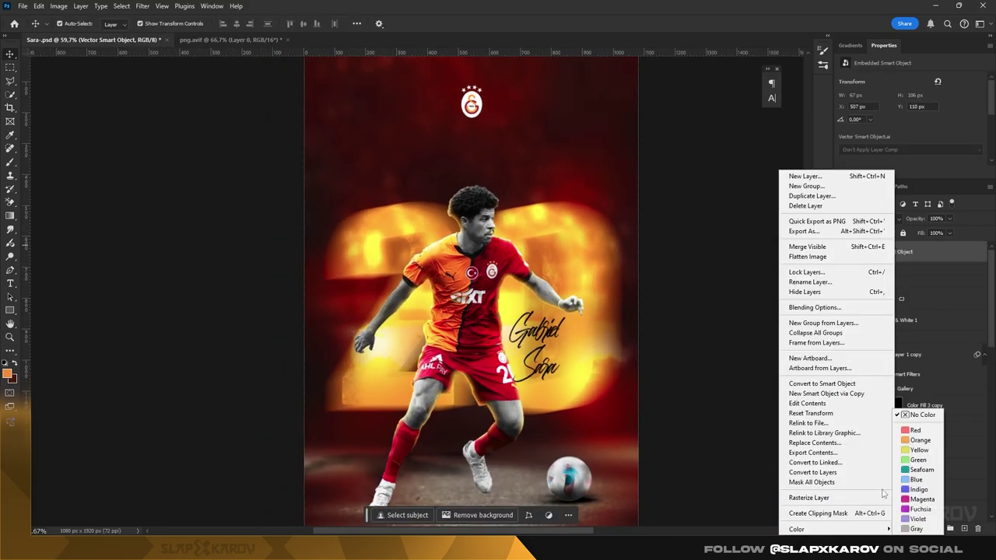
left_click(918, 429)
type("LOGO")
key("Return")
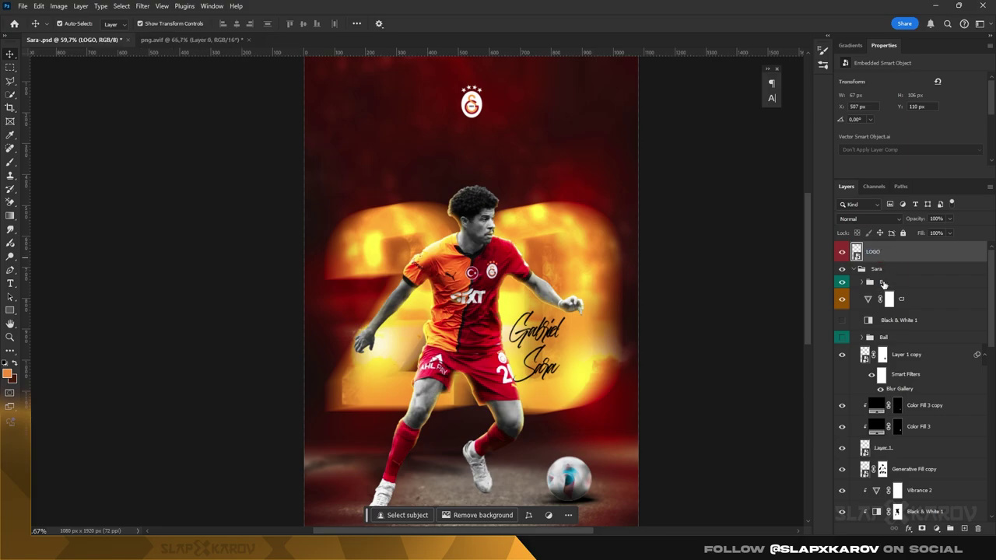
- Toggle the Black & White 1 adjustment and Effect group to compare looks, then zoom out
scroll(883, 285, "down", 3)
scroll(872, 295, "down", 3)
scroll(856, 304, "down", 2)
left_click(852, 307)
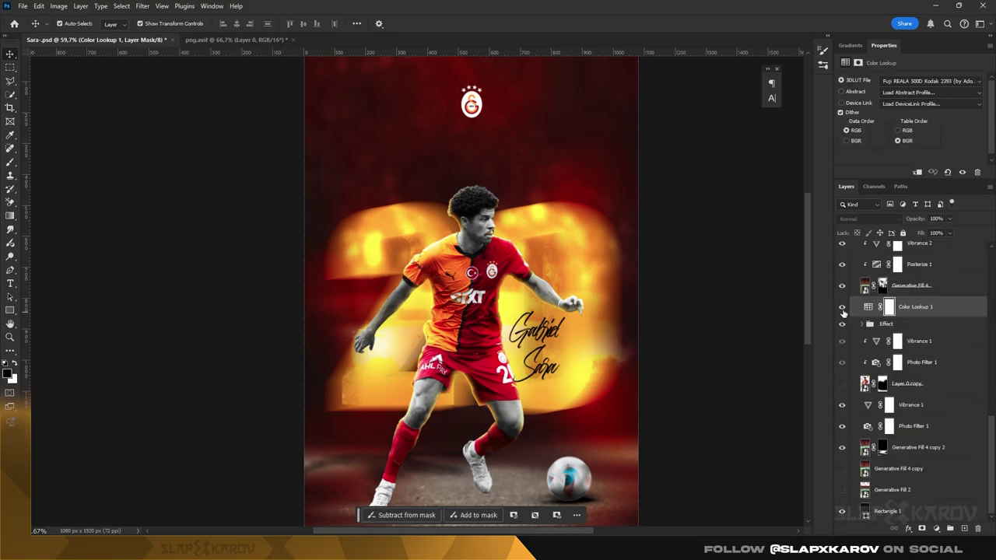
left_click(842, 307)
scroll(895, 311, "up", 5)
left_click(899, 299)
left_click(842, 298)
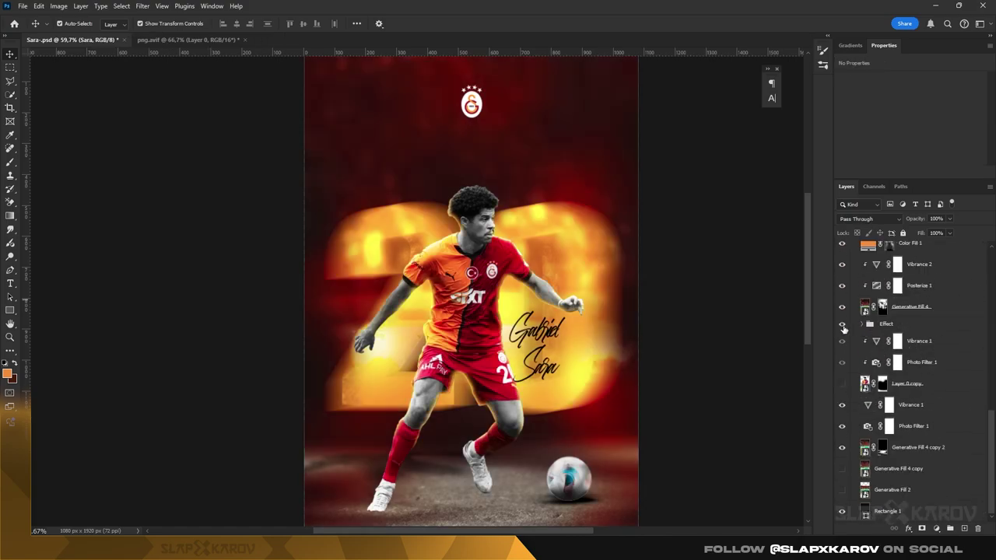
left_click(842, 324)
key("z")
mouse_move(576, 311)
left_mouse_down()
mouse_move(548, 308)
mouse_move(502, 354)
left_mouse_up()
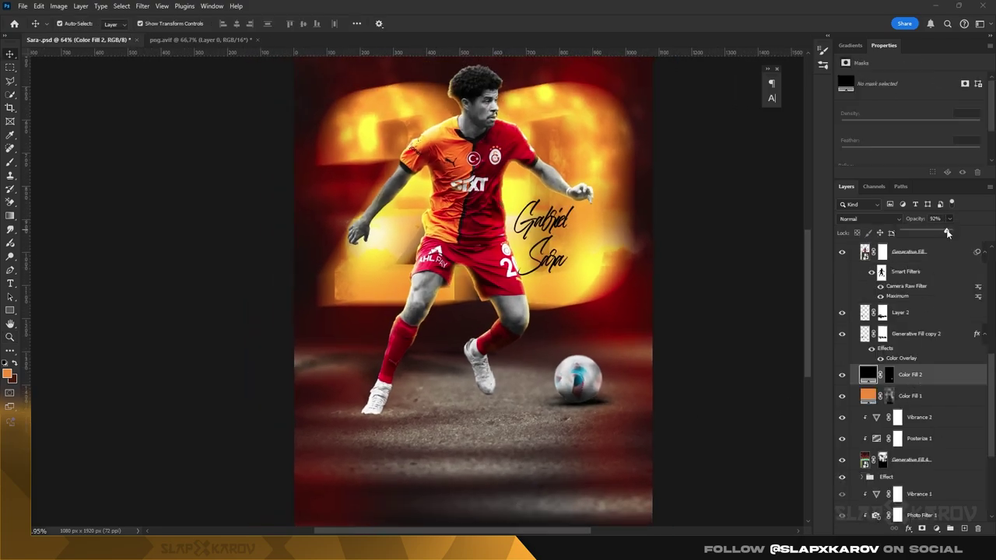
- Zoom in on the legs, target Color Fill 2's mask and size the brush around 166-224 px
key("z")
left_click_drag(427, 412, 457, 435)
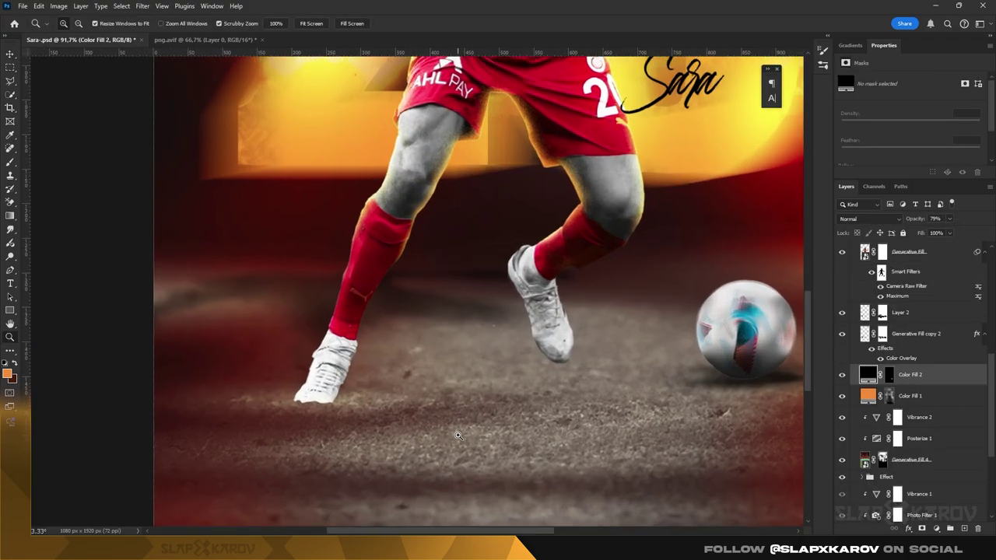
left_click(10, 163)
right_click(453, 358)
left_click(516, 352)
left_click(888, 374)
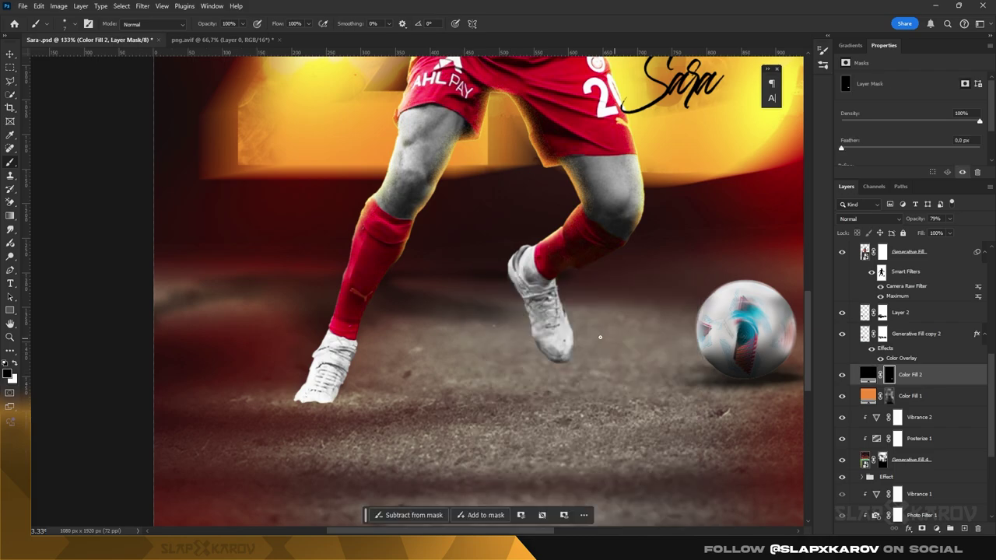
right_click(549, 364)
key("Escape")
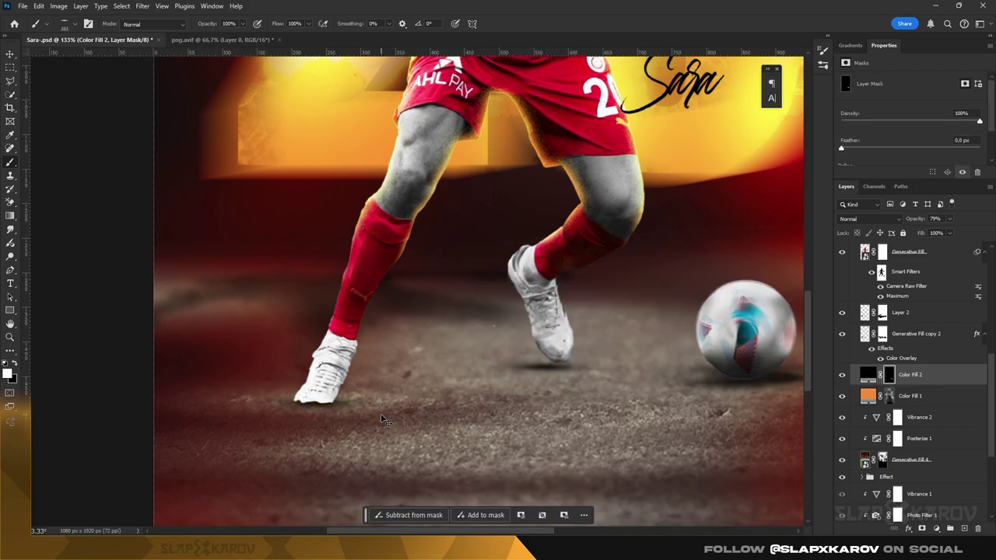
right_click(371, 349)
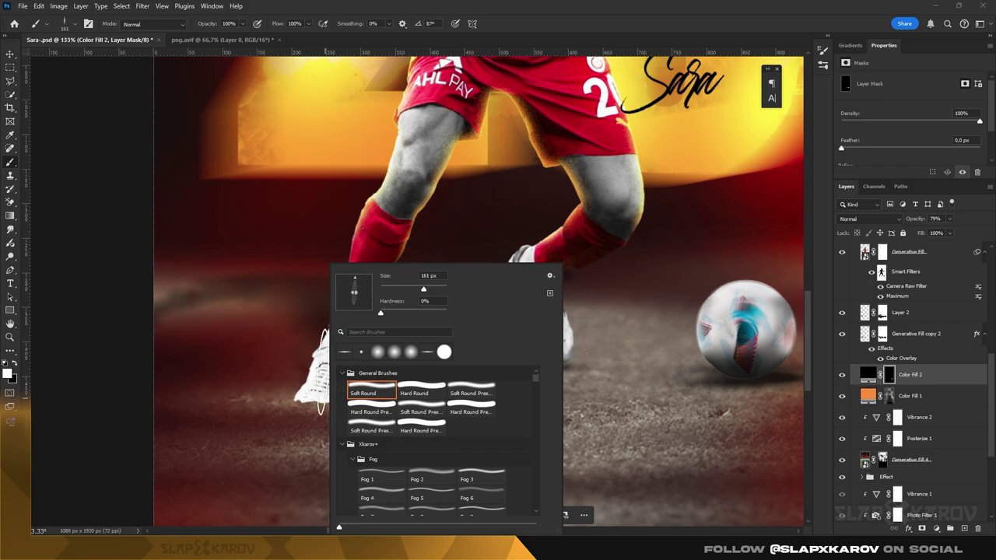
right_click(428, 378)
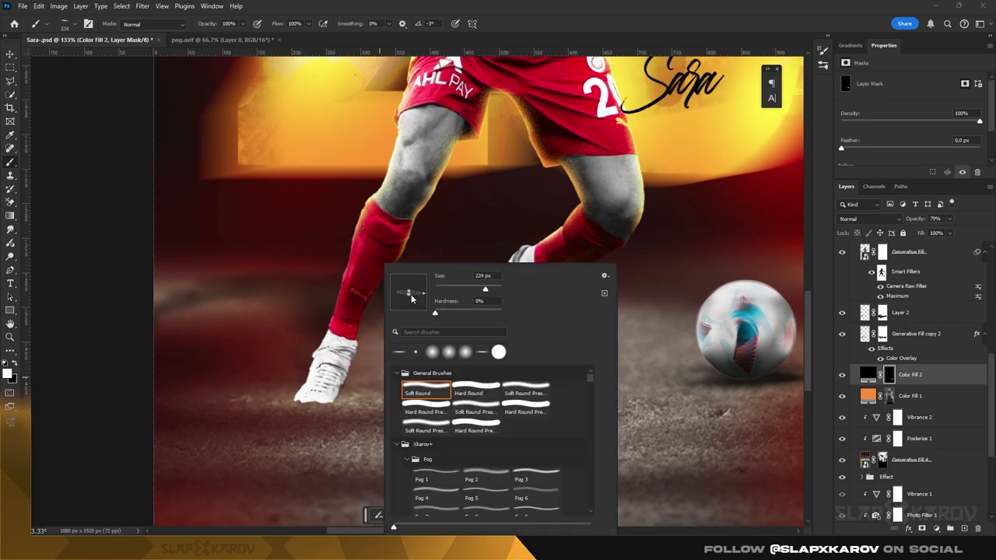
key("Escape")
right_click(369, 300)
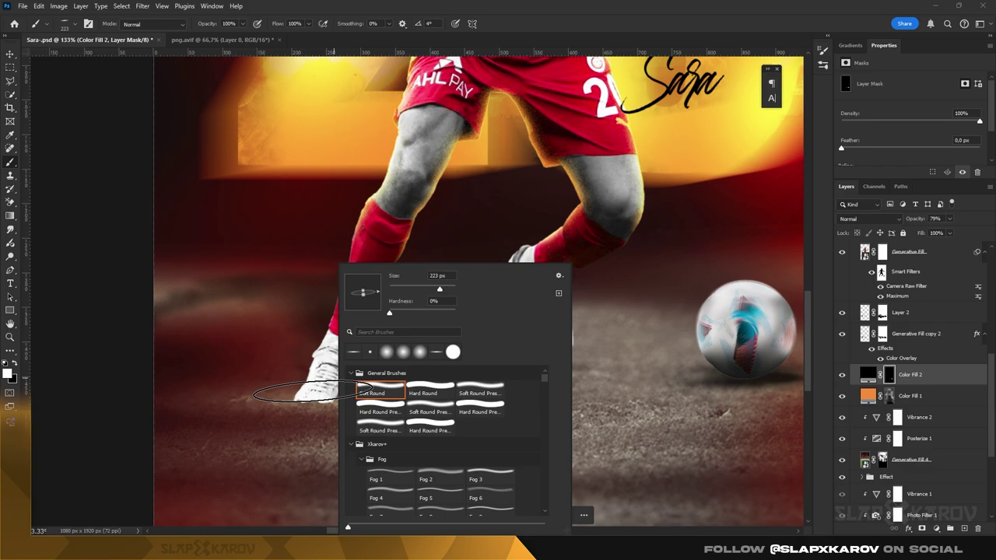
key("Escape")
key("z")
left_click(359, 369, "alt")
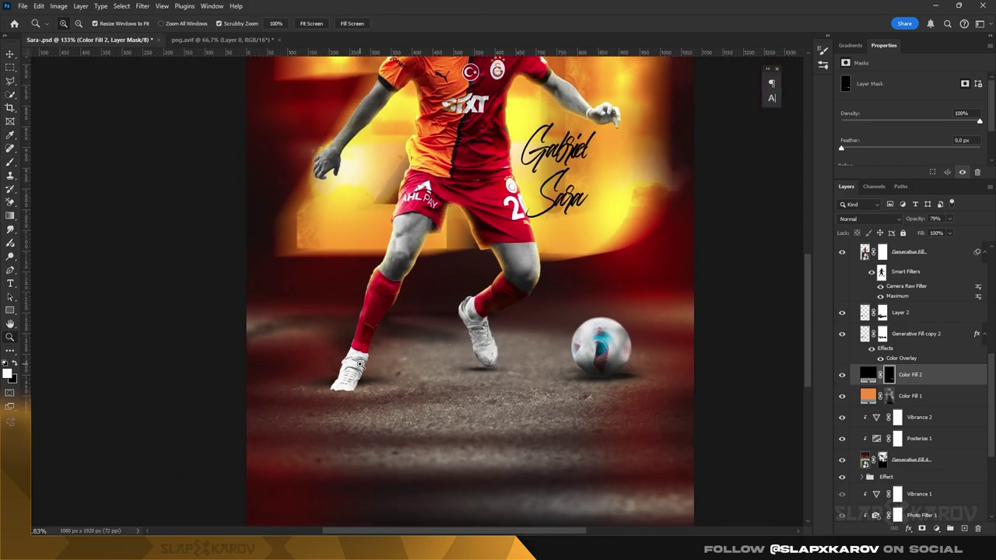
- Compare Layer 2 and Generative Fill copy 2 on and off, leaving Generative Fill copy 2 hidden
key("v")
left_click(900, 312)
scroll(926, 389, "down", 3)
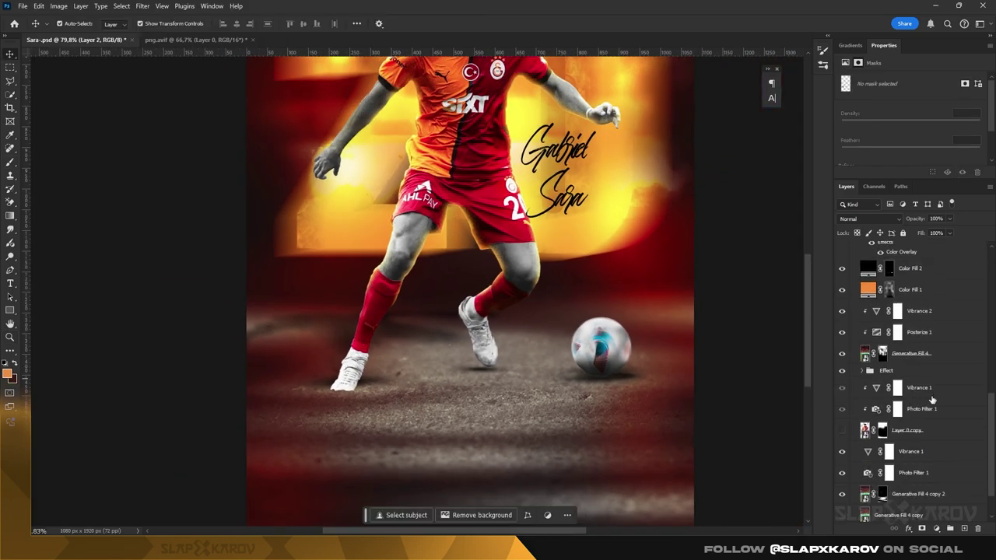
scroll(932, 400, "down", 2)
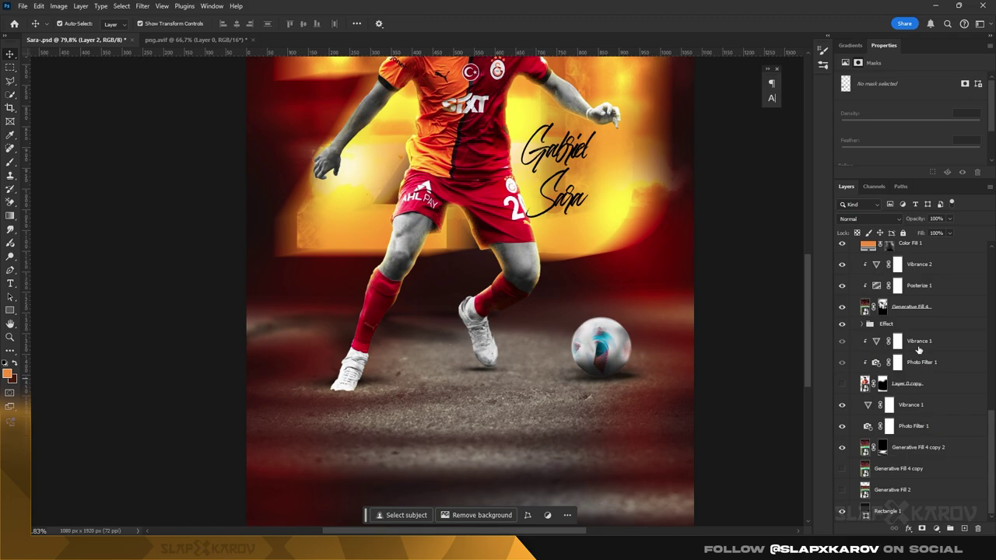
scroll(869, 379, "up", 2)
scroll(868, 379, "up", 2)
left_click(846, 288)
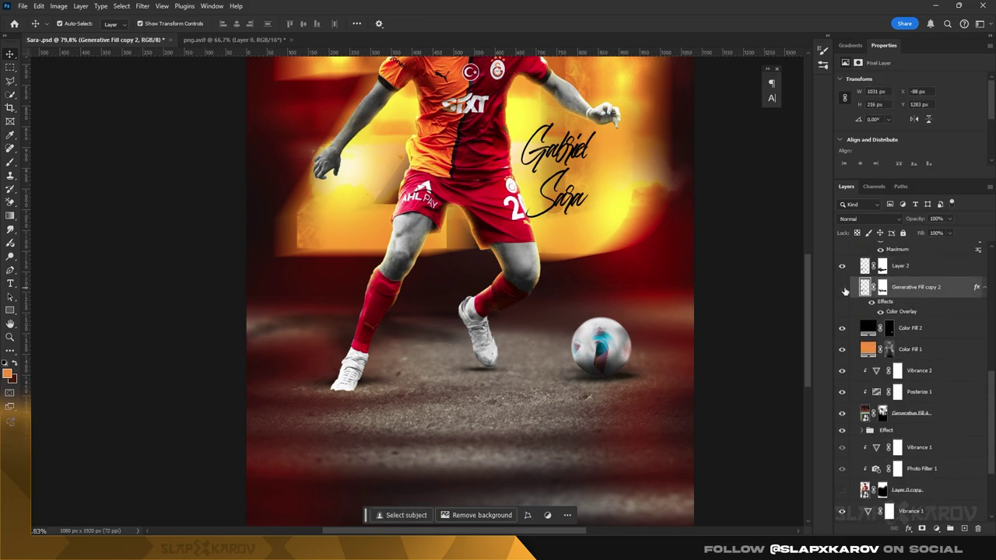
left_click(845, 290)
left_click(845, 290)
left_click(845, 290)
scroll(877, 356, "up", 3)
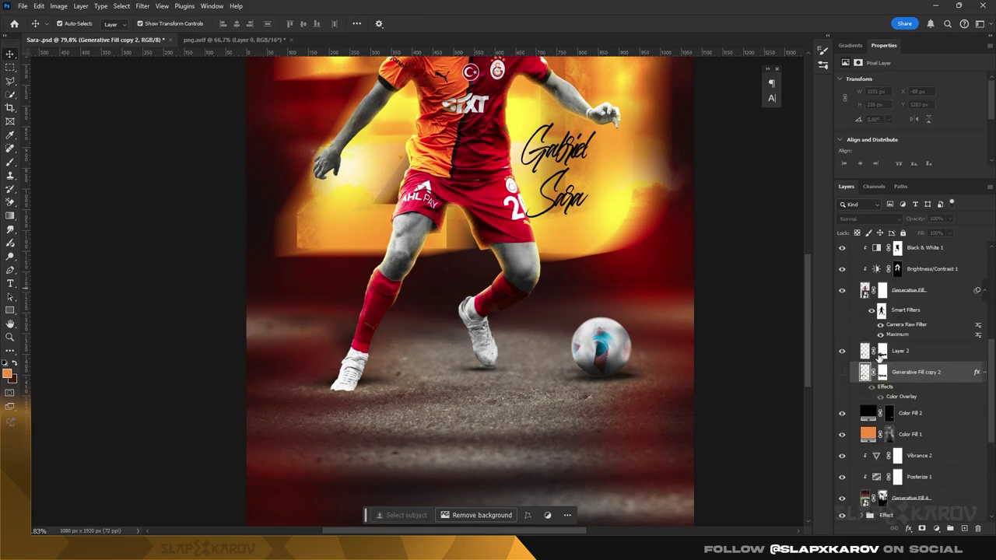
left_click(841, 350)
left_click(841, 351)
left_click(841, 372)
left_click(841, 372)
left_click(841, 372)
- Paint a soft round brush shadow on Color Fill 2's mask below the player's shoe
key("z")
left_click(397, 383)
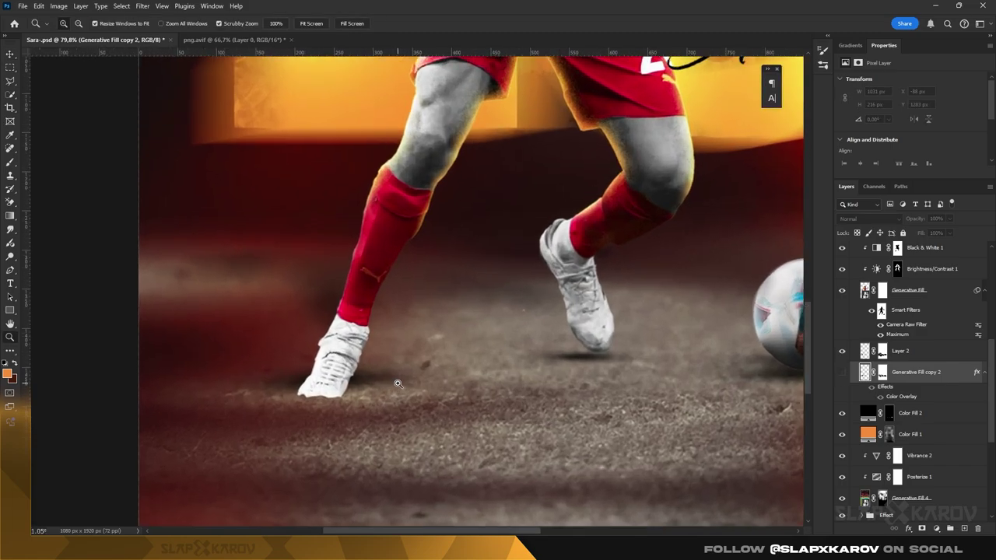
left_click(889, 413)
key("b")
right_click(349, 381)
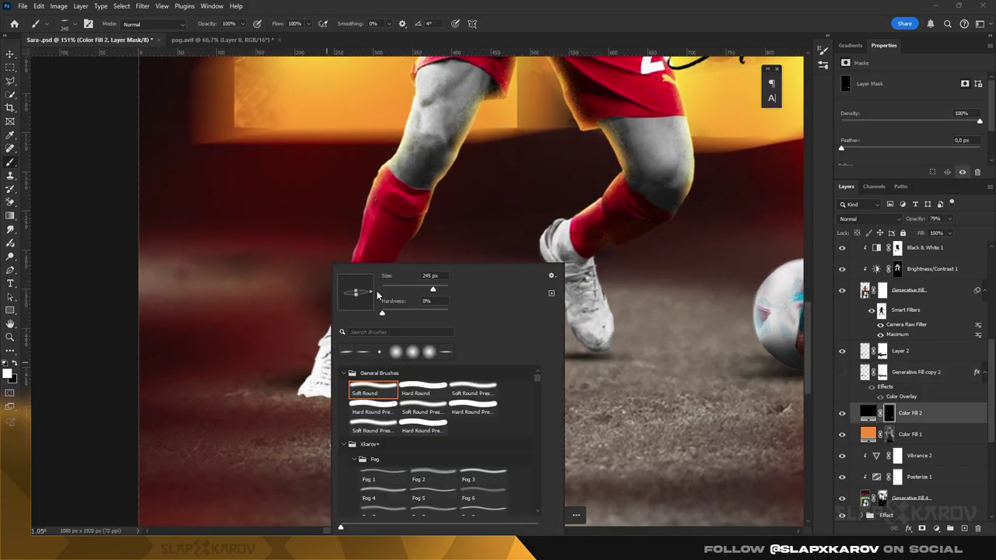
key("Escape")
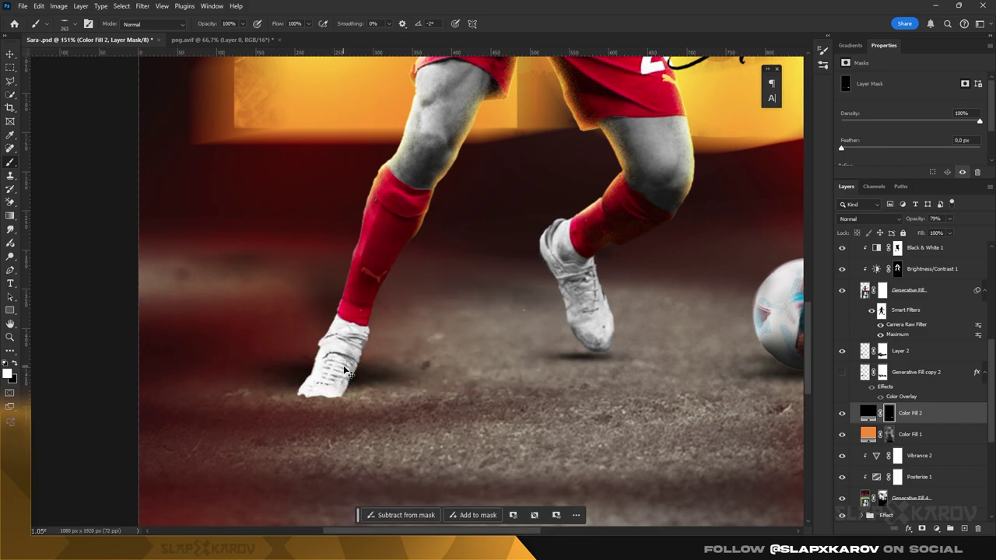
right_click(371, 362, "alt")
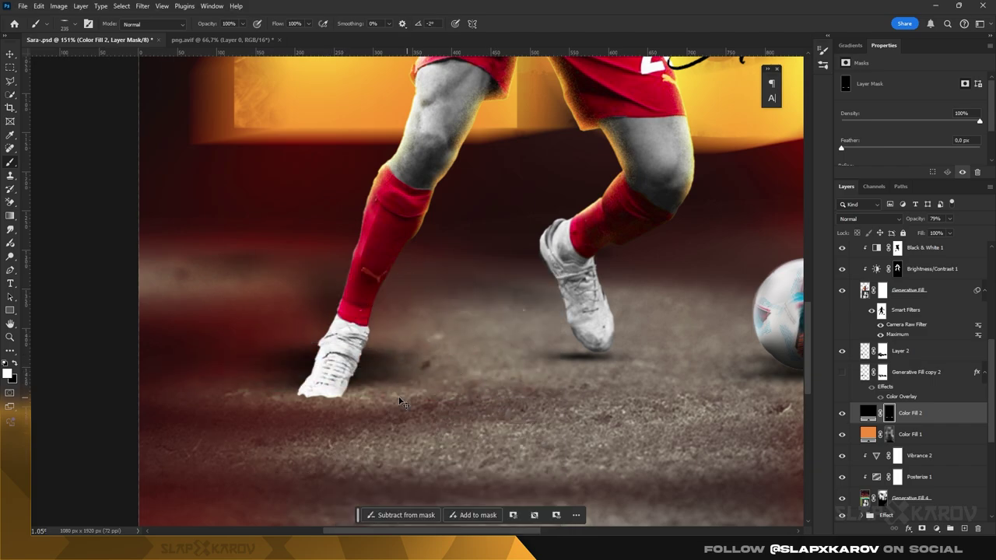
right_click(399, 402)
key("Escape")
right_click(391, 381)
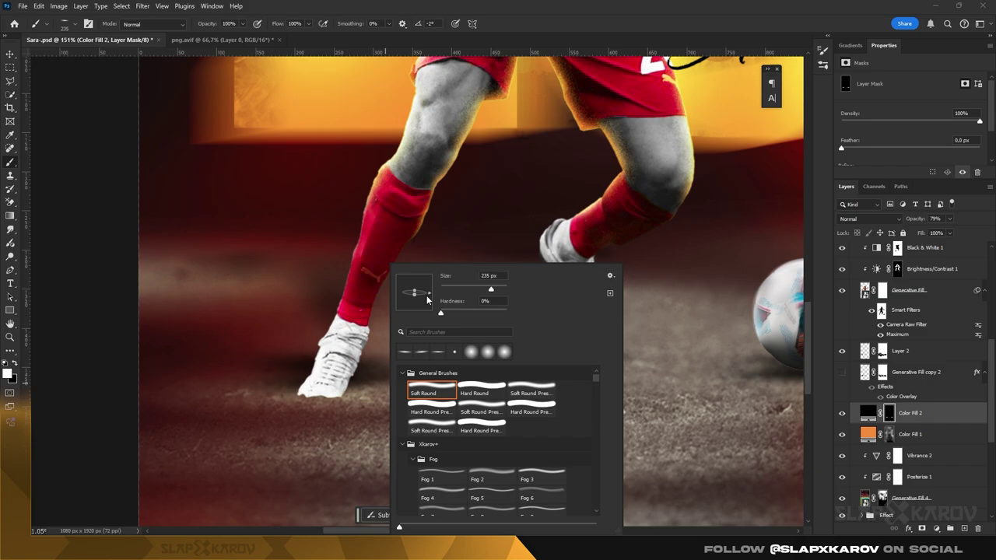
key("Escape")
right_click(333, 381, "alt")
left_click_drag(393, 411, 389, 400)
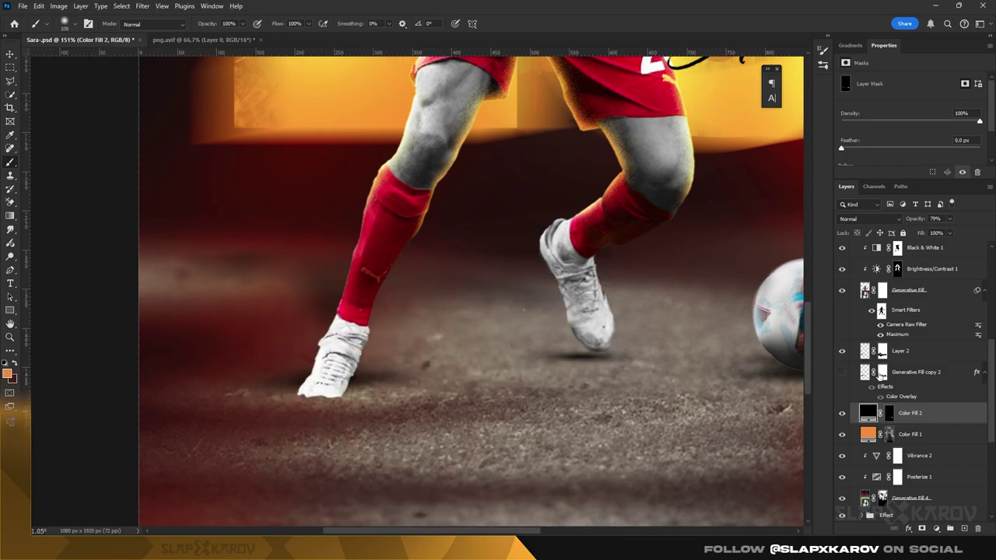
right_click(366, 412, "alt")
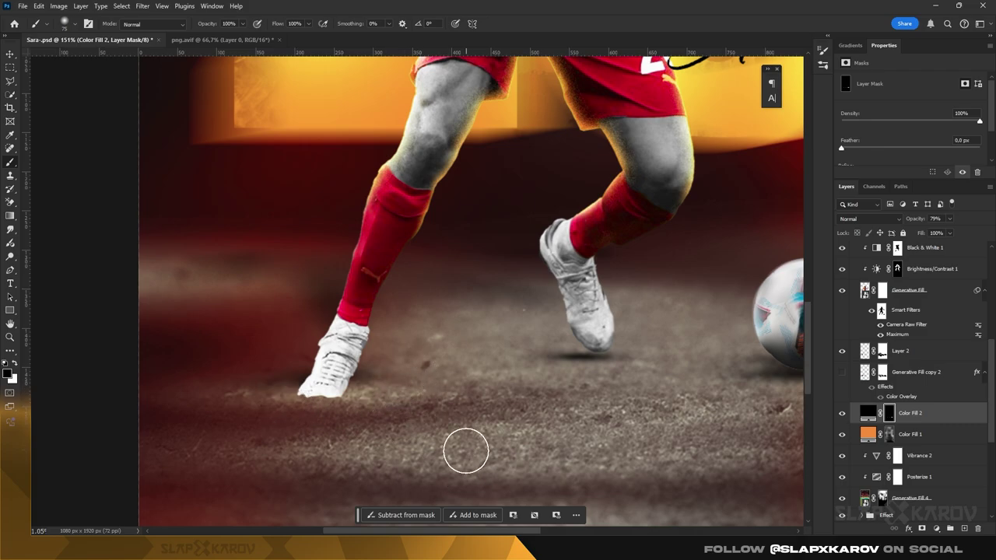
- Zoom out to frame the whole poster and select Layer 2
key("z")
key("ctrl+0")
left_click_drag(498, 345, 530, 346)
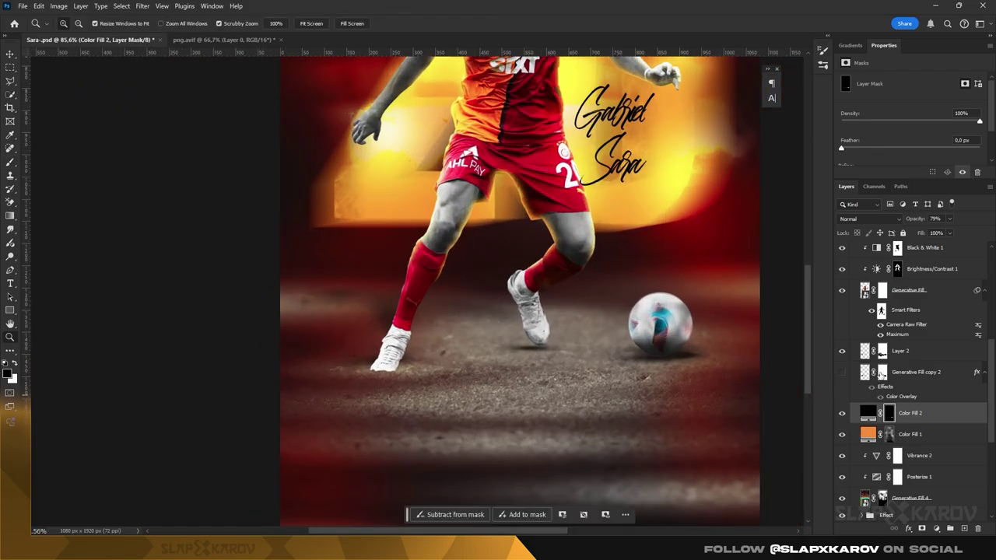
scroll(919, 416, "down", 2)
left_click(914, 266)
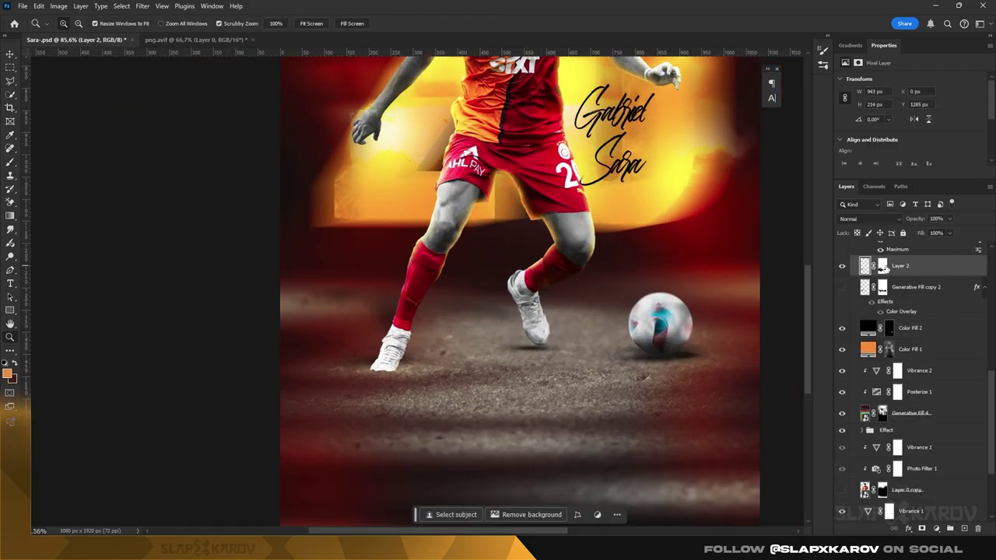
- Brush the dark smudge left of the front shoe out of Layer 2's mask, then zoom out
key("b")
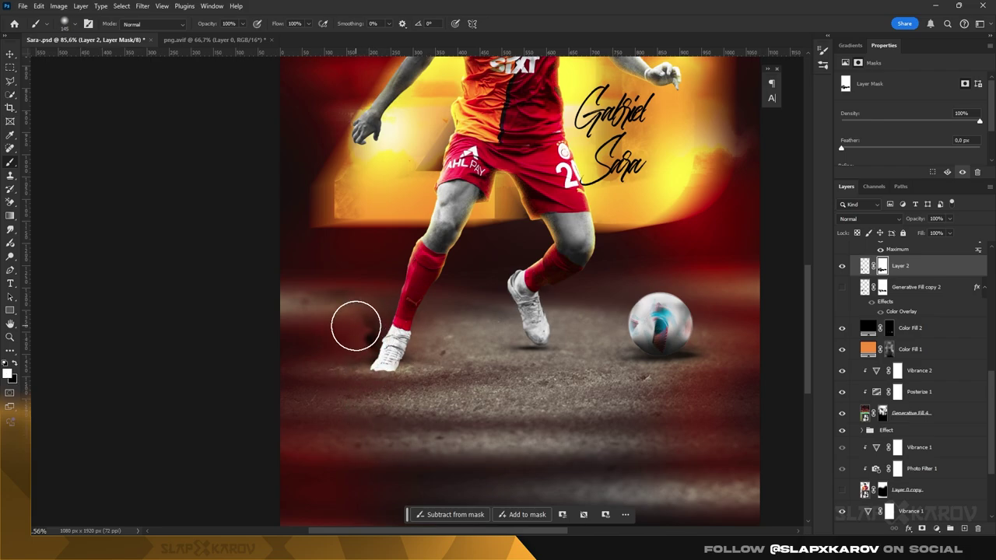
left_click_drag(356, 327, 311, 299)
left_click_drag(391, 315, 295, 303)
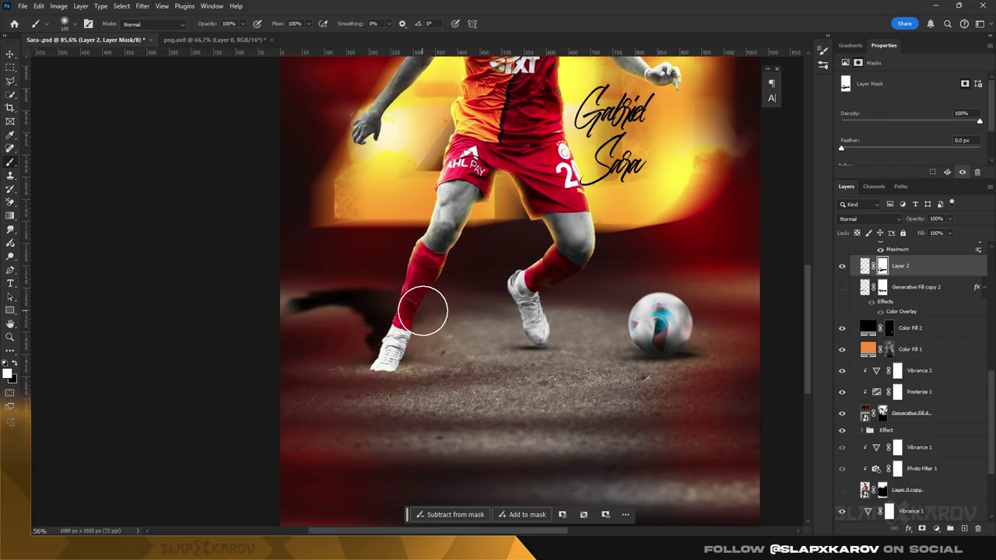
key("bracketright")
key("bracketright")
key("bracketright")
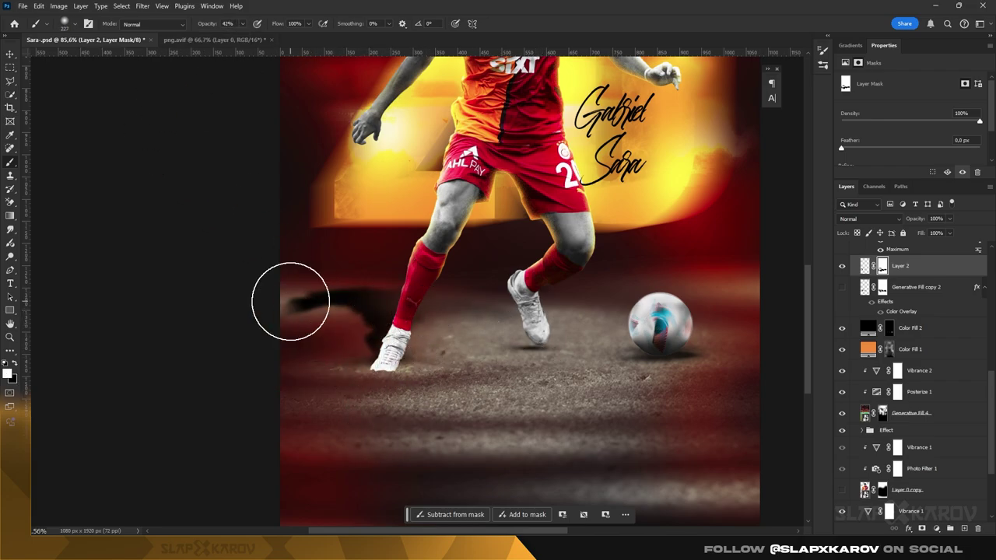
key("x")
mouse_move(289, 300)
left_mouse_down()
mouse_move(338, 272)
mouse_move(284, 295)
left_mouse_up()
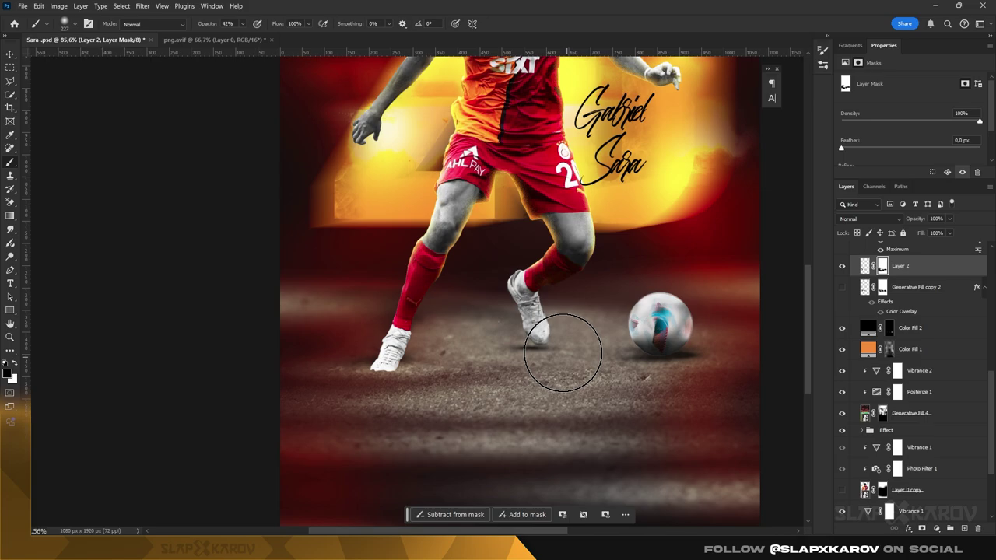
key("z")
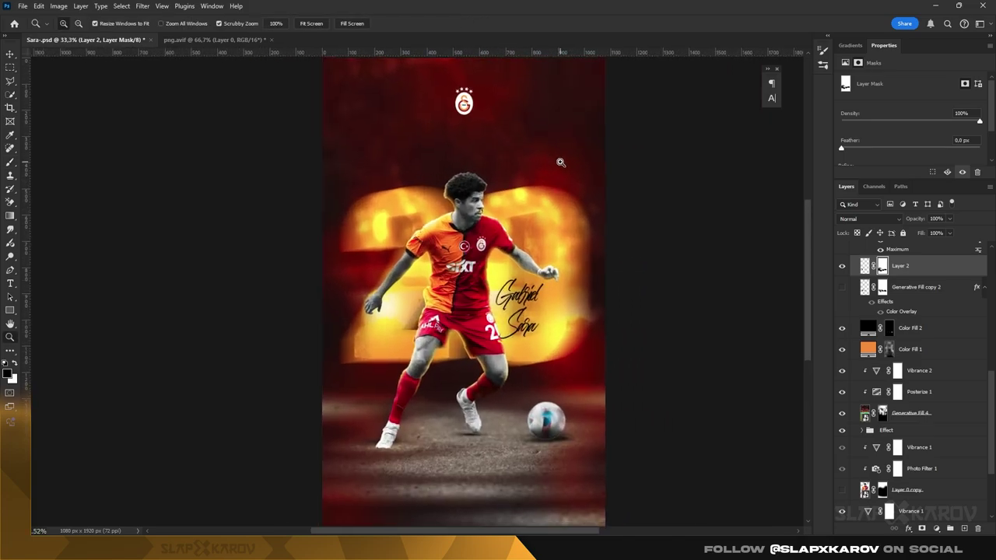
left_click_drag(506, 171, 536, 171)
scroll(909, 336, "up", 1)
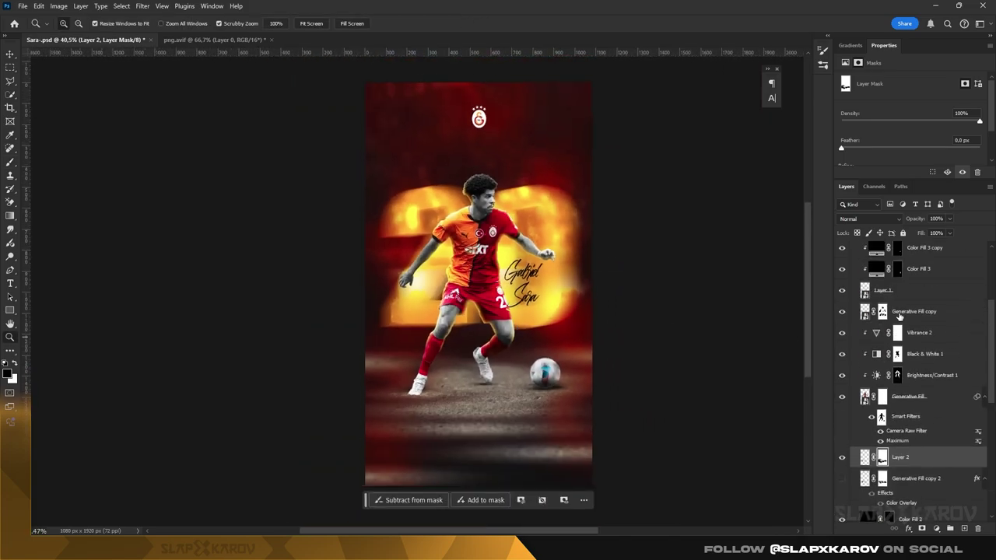
scroll(909, 336, "up", 2)
- Show the Ball group and move the bottom-right corner ball down
left_click(884, 286)
left_click(841, 286)
left_click_drag(498, 368, 512, 369)
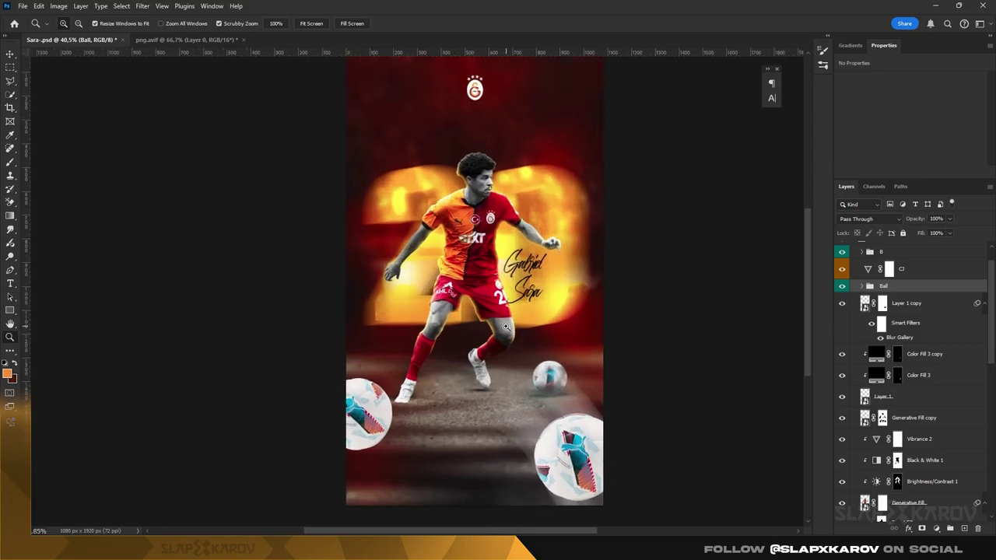
key("v")
left_click(547, 373)
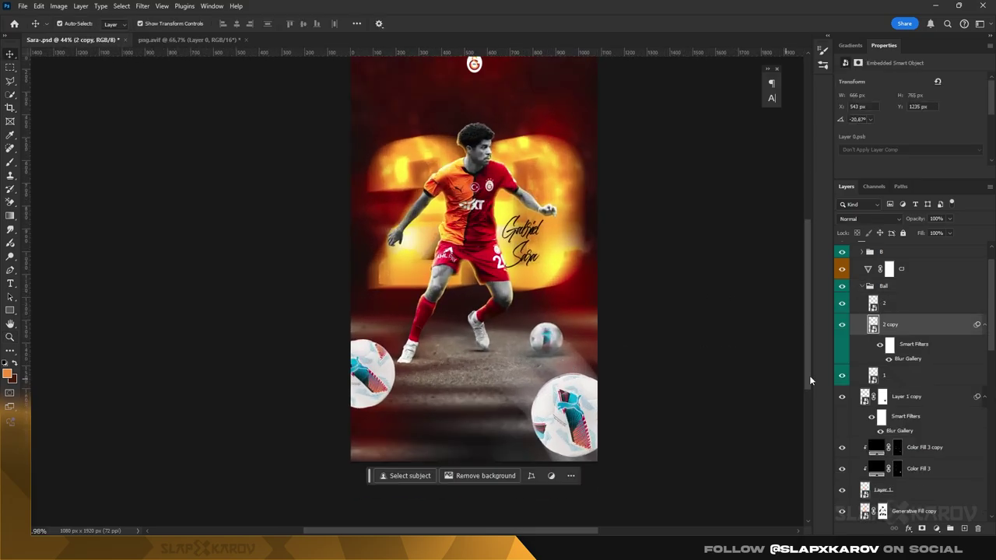
left_click(588, 417)
left_click(840, 303)
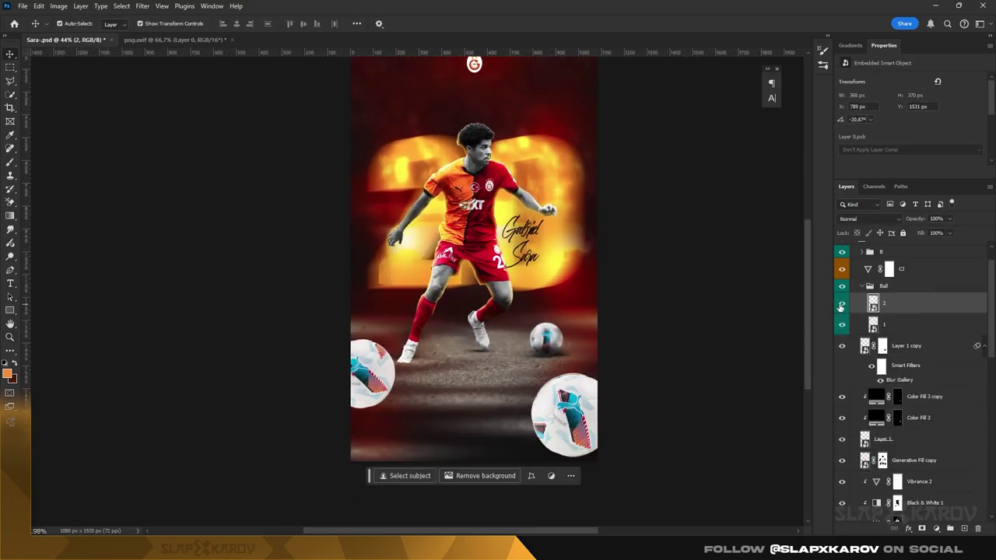
key("z")
scroll(471, 317, "down", 1)
scroll(472, 317, "up", 1)
key("v")
left_click_drag(576, 395, 578, 421)
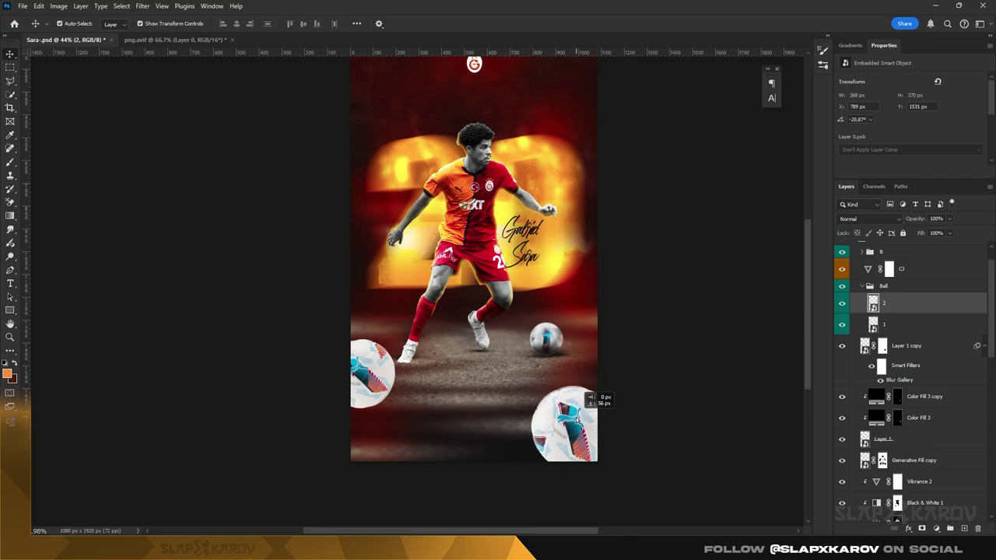
- Free Transform the left corner ball: rotate about -78°, scale it down slightly and nudge it into place
left_click(372, 366)
key("ctrl+t")
left_click_drag(409, 354, 362, 305)
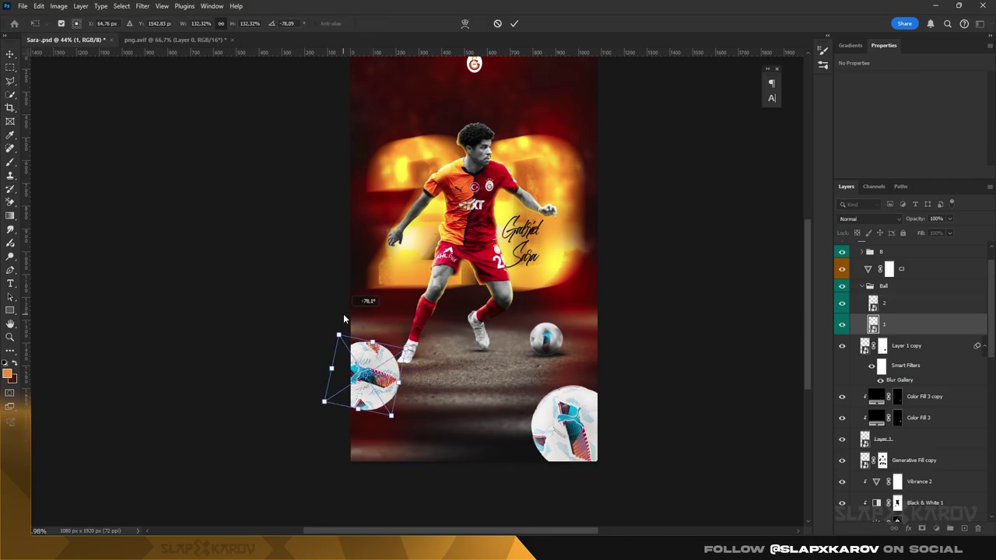
left_click_drag(374, 351, 379, 359)
left_click_drag(340, 333, 346, 337)
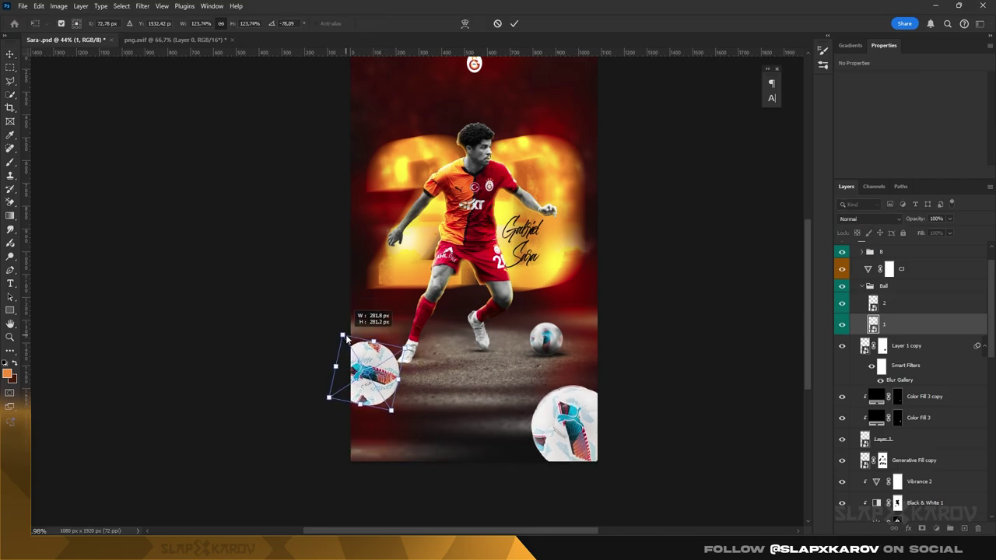
key("Return")
left_click(561, 406)
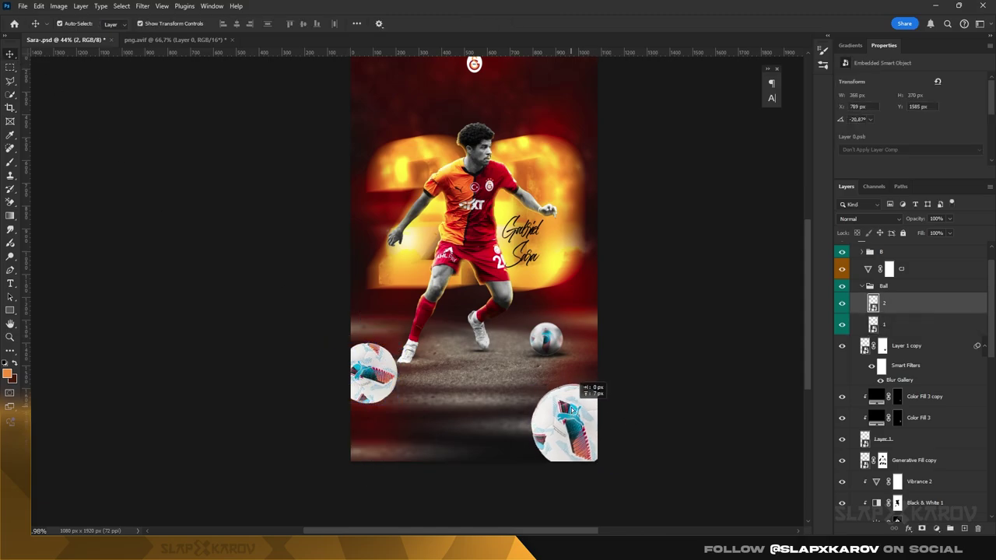
left_click(355, 357)
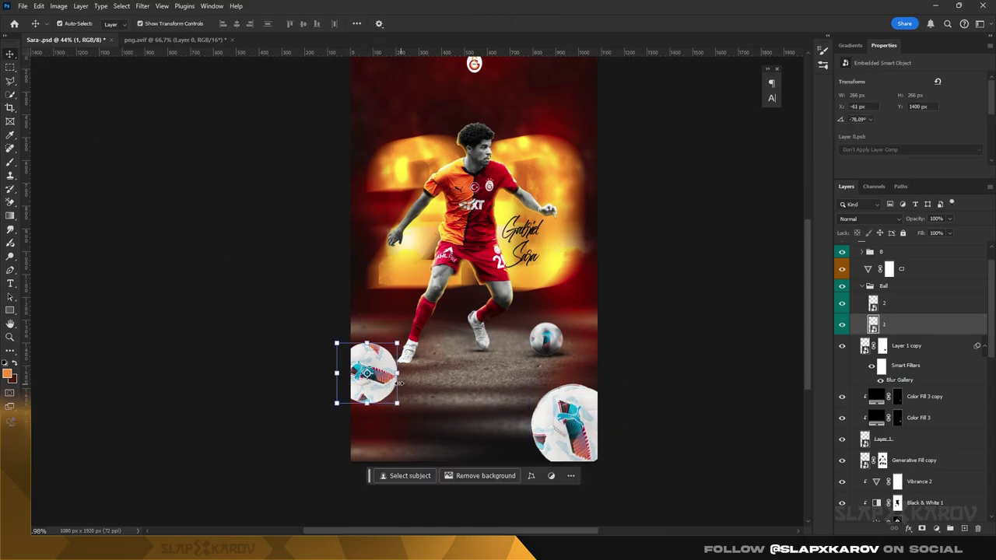
left_click_drag(399, 383, 373, 362)
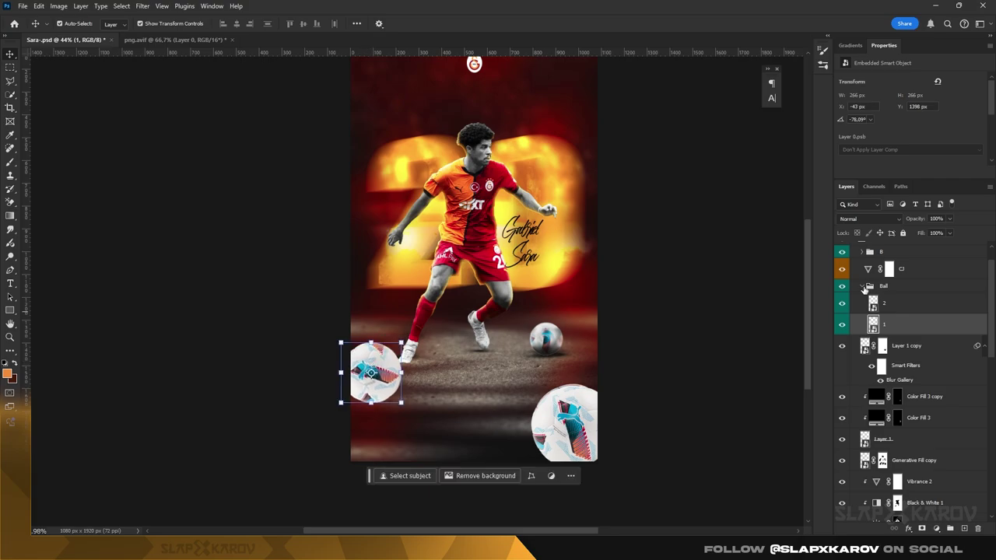
- Hide the Ball group so no corner balls show, and reframe the poster view
left_click(883, 286)
left_click(841, 285)
key("z")
left_click_drag(529, 222, 498, 222)
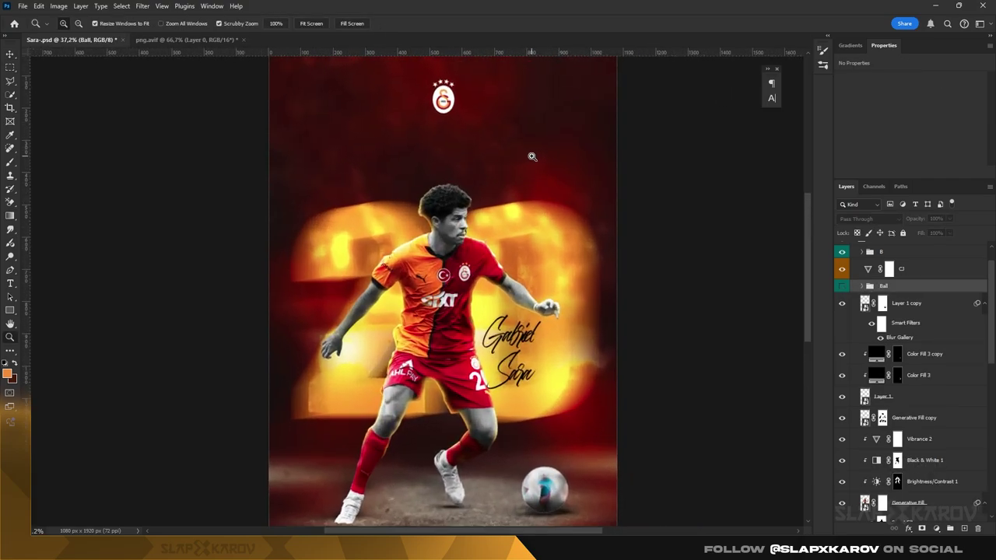
left_click_drag(507, 149, 519, 153)
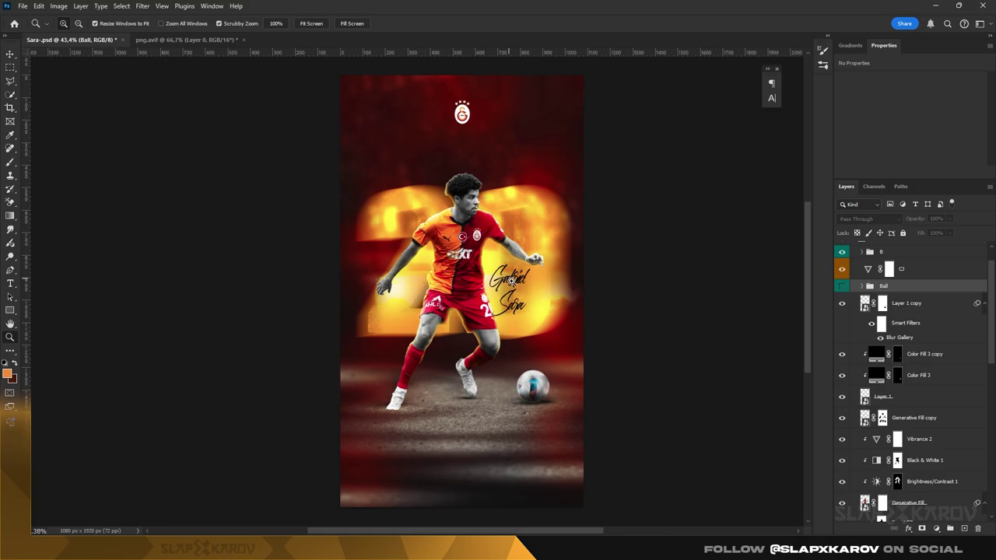
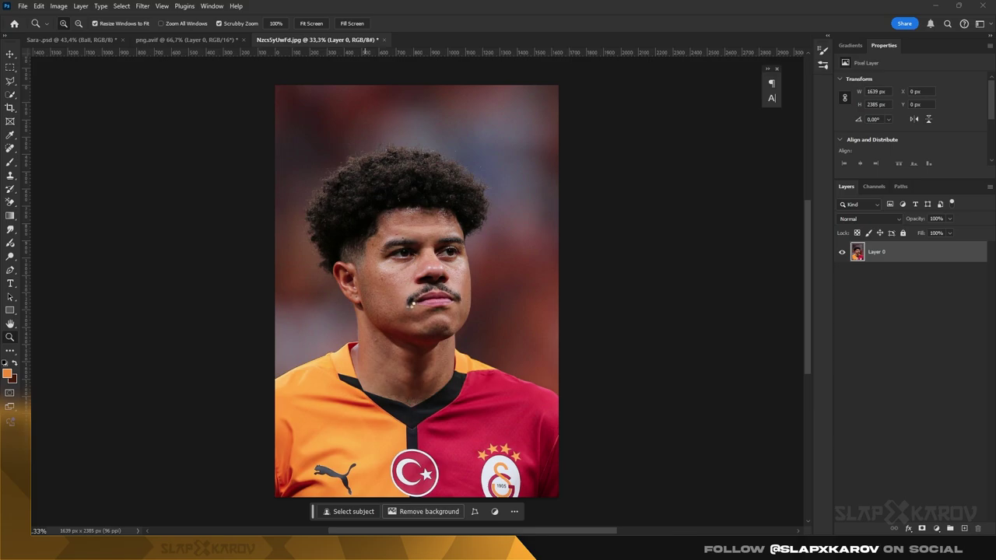
- Convert the cutout portrait to a smart object and paste it into the Sara poster above Vibrance 2
right_click(879, 252)
left_click(910, 409)
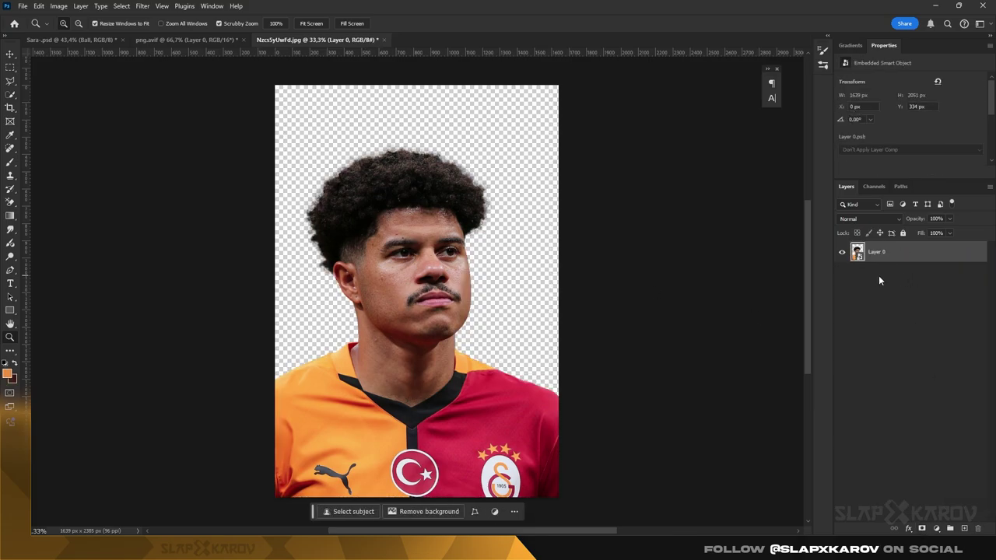
key("ctrl+Tab")
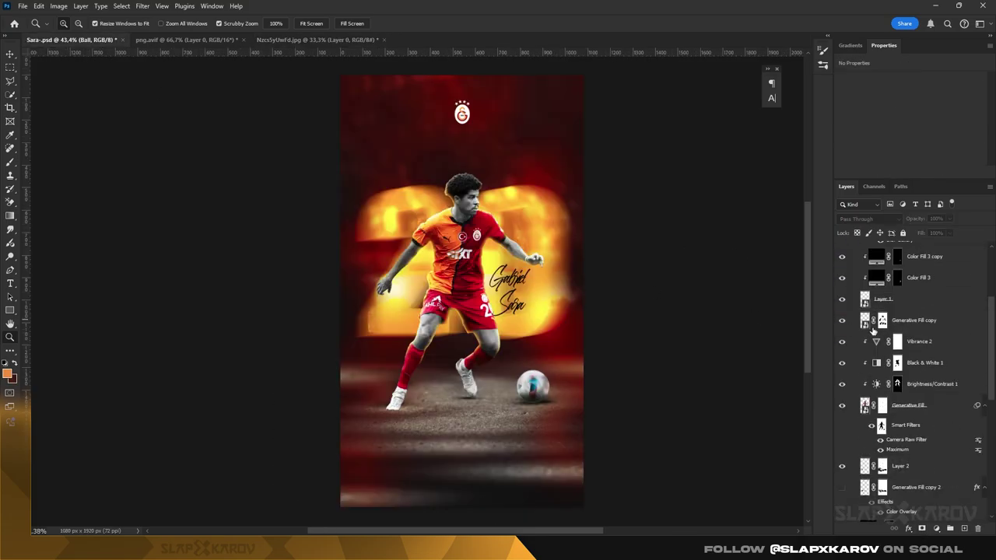
scroll(873, 330, "down", 5)
left_click(915, 339)
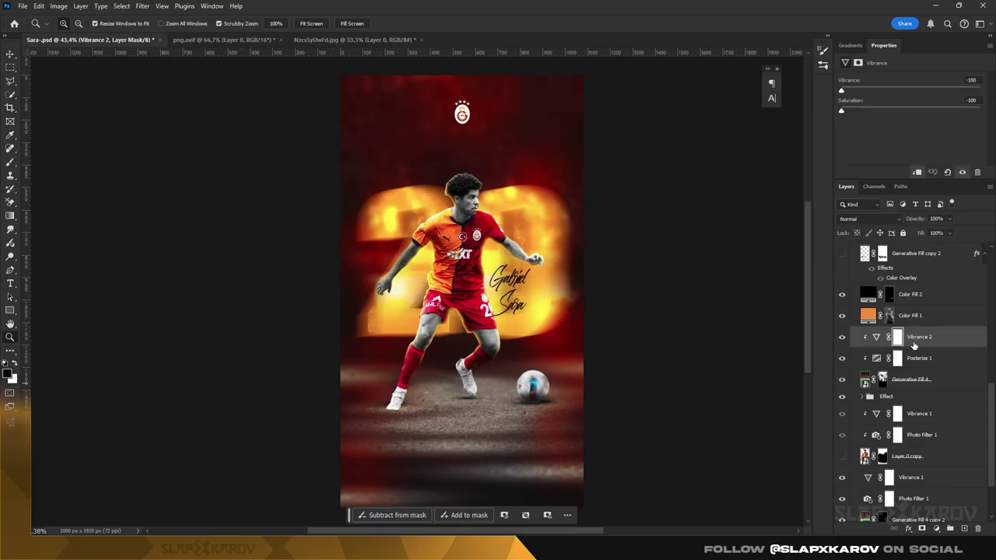
key("ctrl+v")
- Shrink the pasted portrait, move it behind the player, and place it below the Effect group with Normal blending
key("ctrl+t")
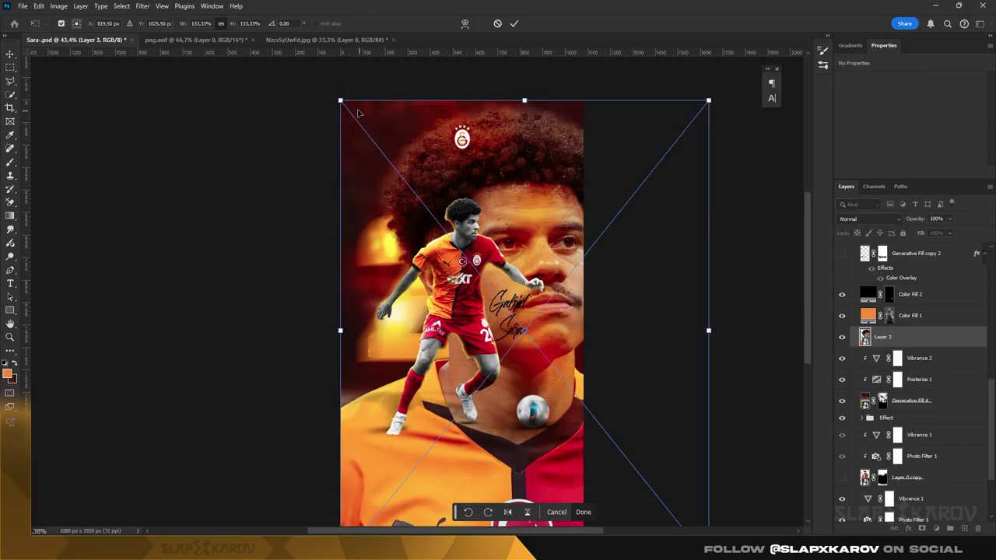
left_click_drag(340, 100, 400, 184)
left_click_drag(469, 164, 478, 159)
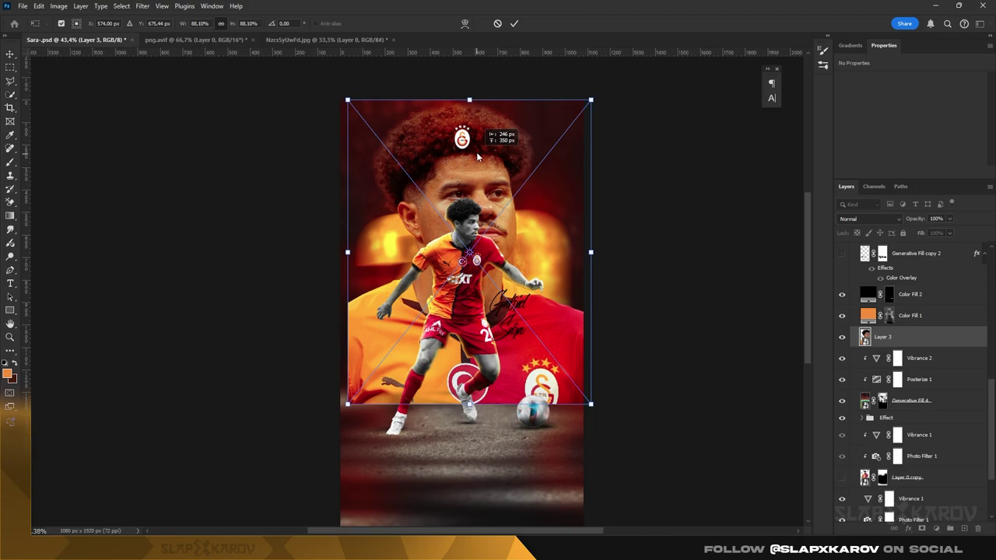
key("Return")
left_click_drag(926, 417, 932, 423)
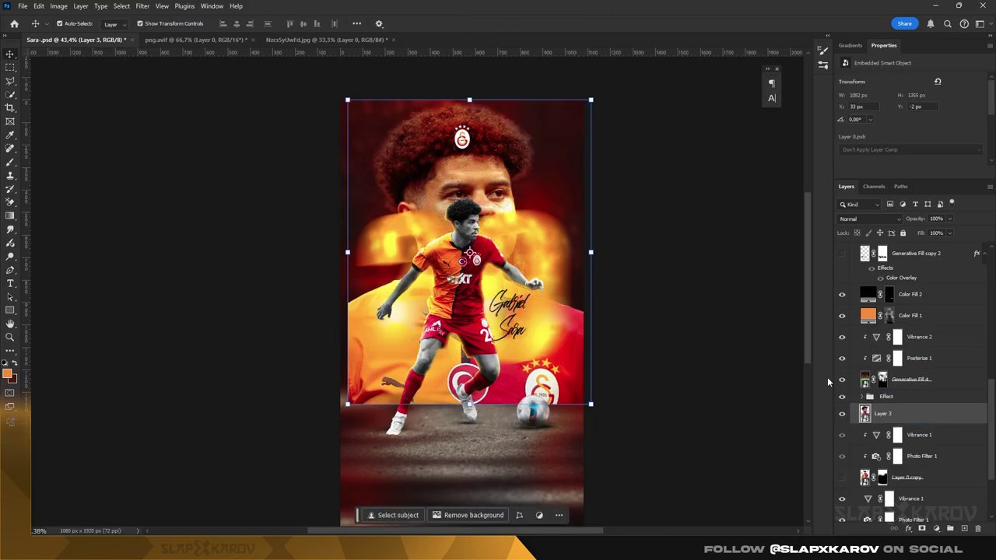
left_click(868, 219)
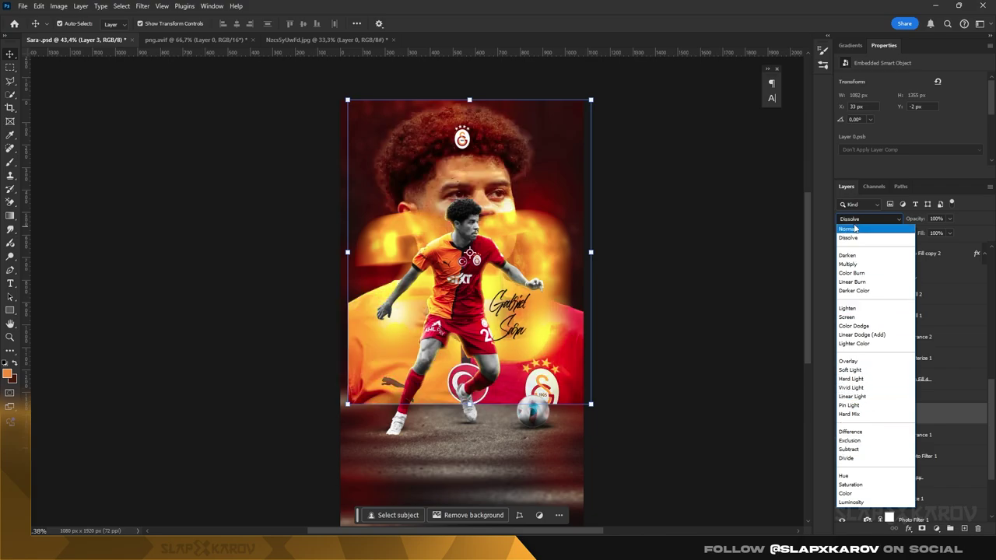
left_click(865, 380)
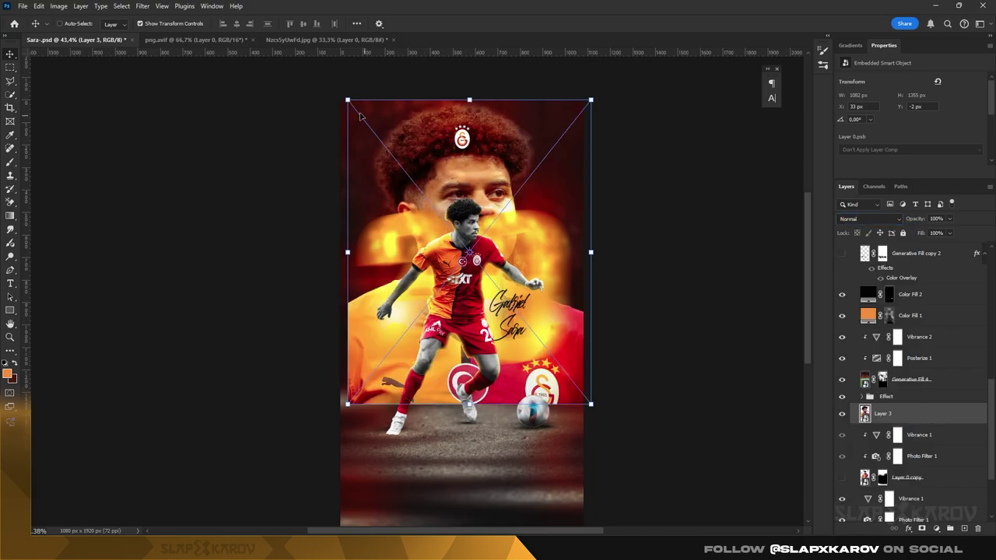
- Scale the portrait to 73.7% up toward the crest and add a blank layer mask
left_click_drag(348, 100, 367, 124)
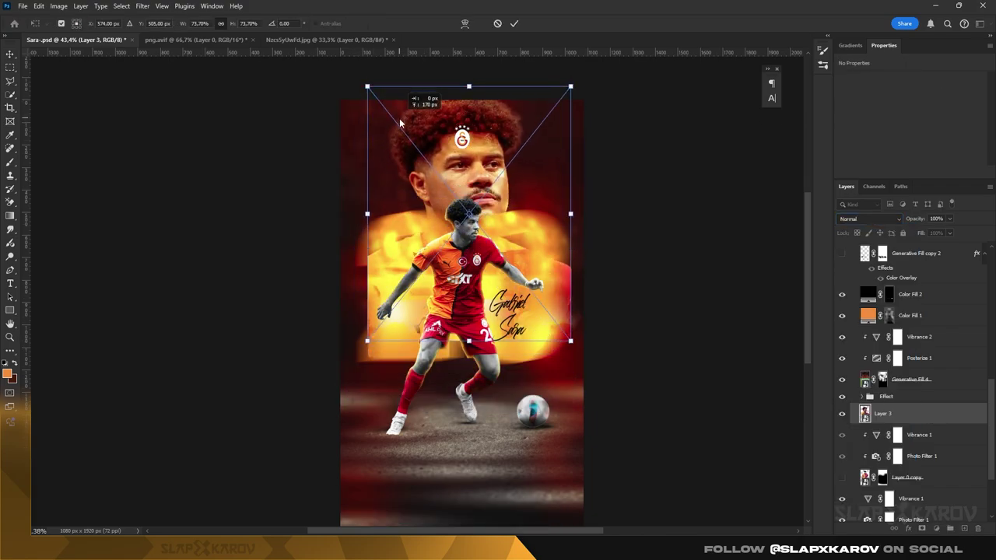
left_click_drag(400, 157, 391, 113)
key("Return")
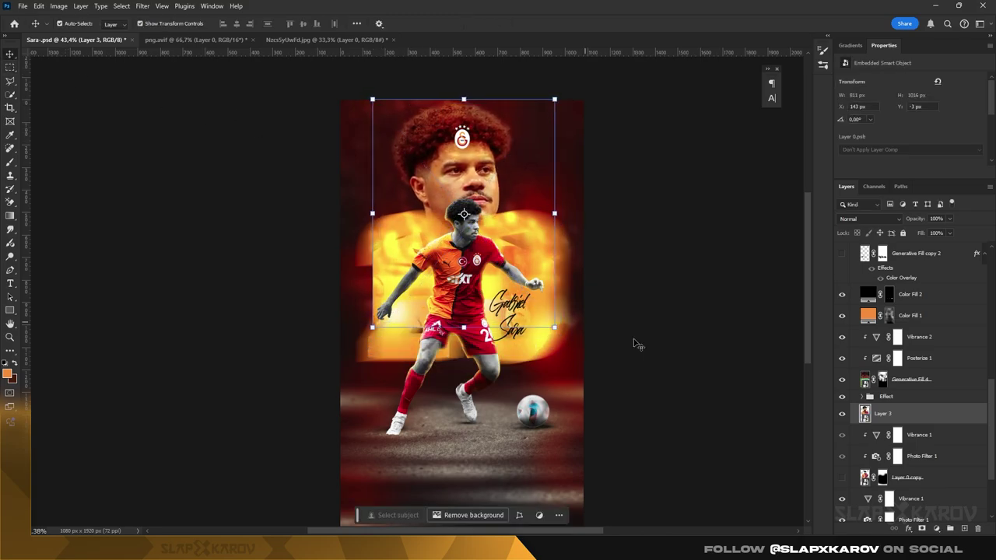
left_click(922, 527)
scroll(390, 232, "up", 1)
key("b")
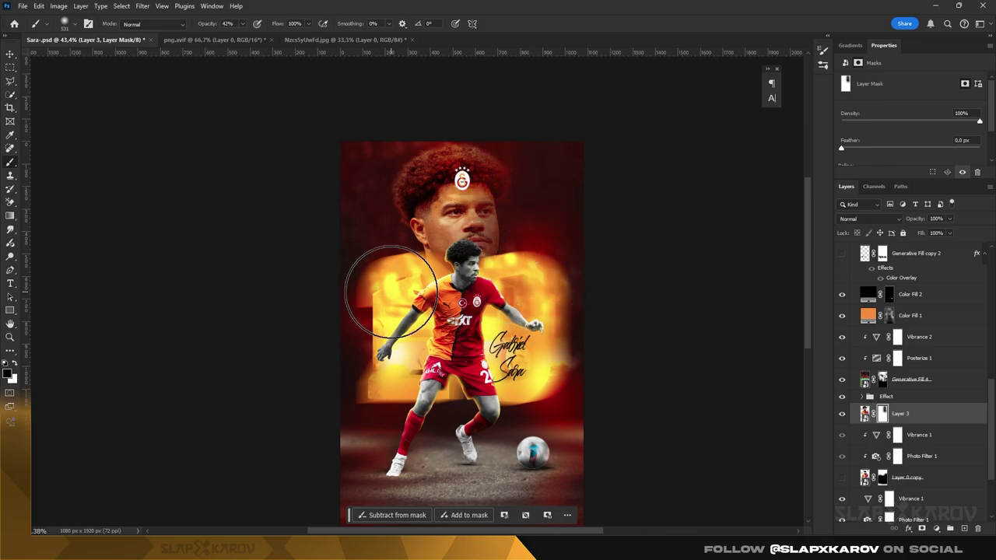
- Fade the large background face by painting black on Layer 3's mask at varied brush sizes
mouse_move(355, 249)
left_mouse_down()
mouse_move(444, 145)
mouse_move(393, 216)
left_mouse_up()
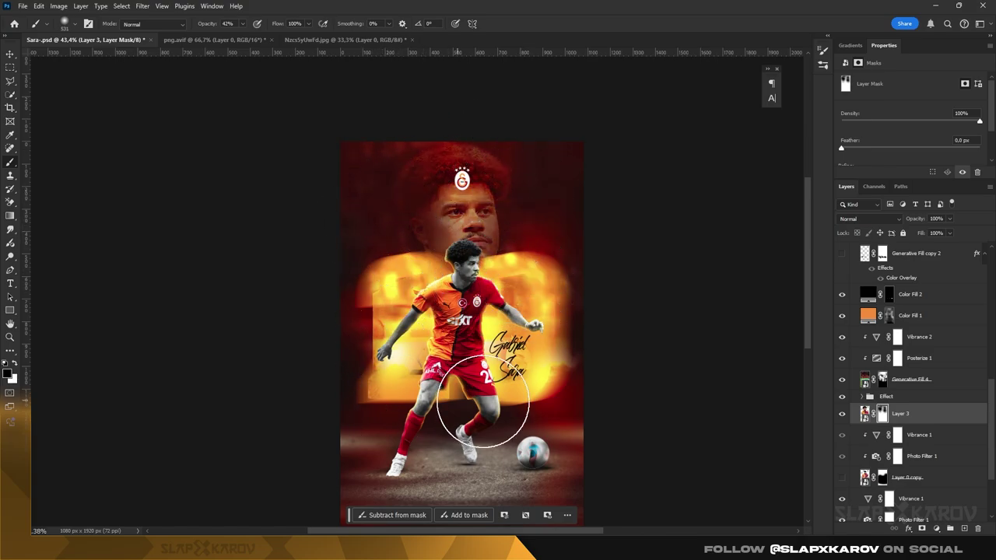
key("bracketleft")
key("bracketleft")
key("bracketleft")
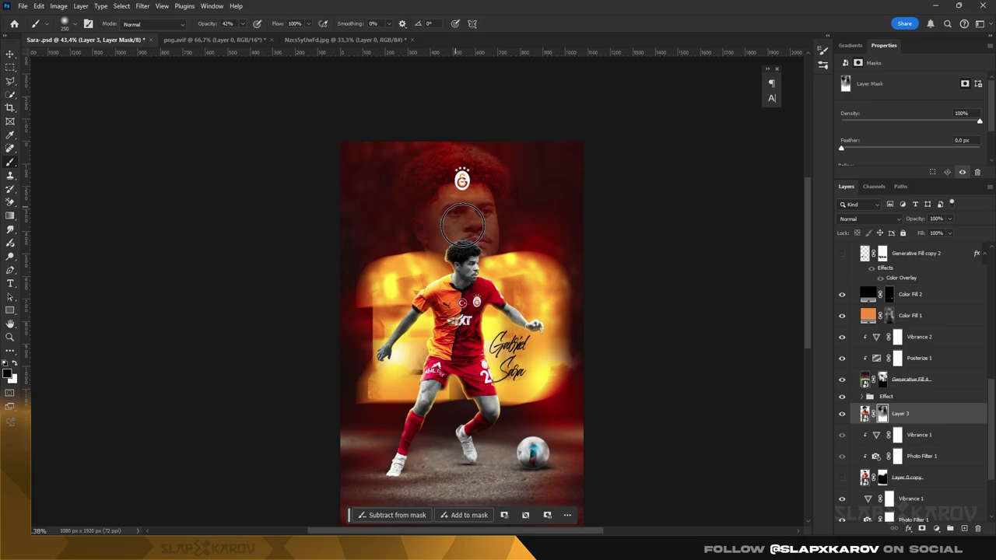
key("bracketright")
key("bracketright")
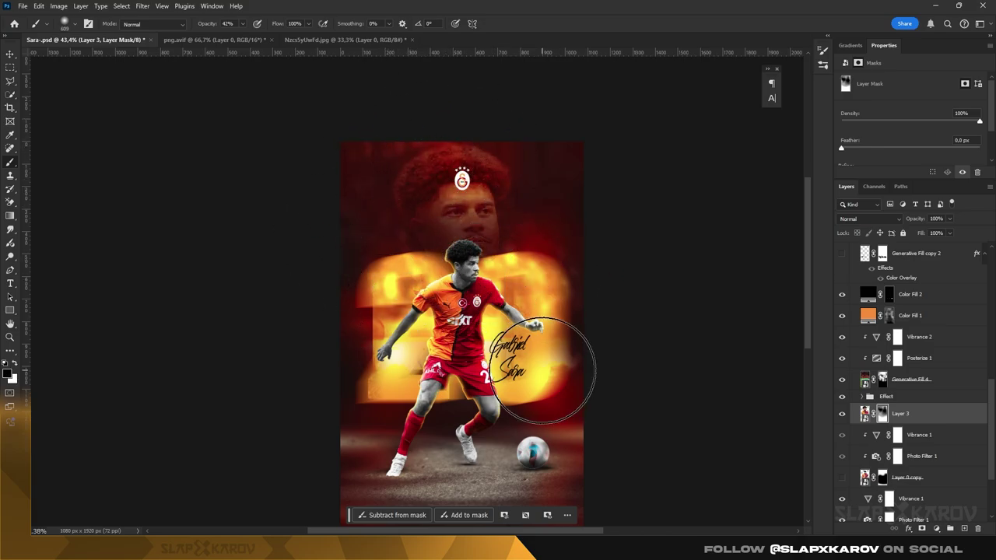
key("z")
left_click_drag(509, 222, 511, 212)
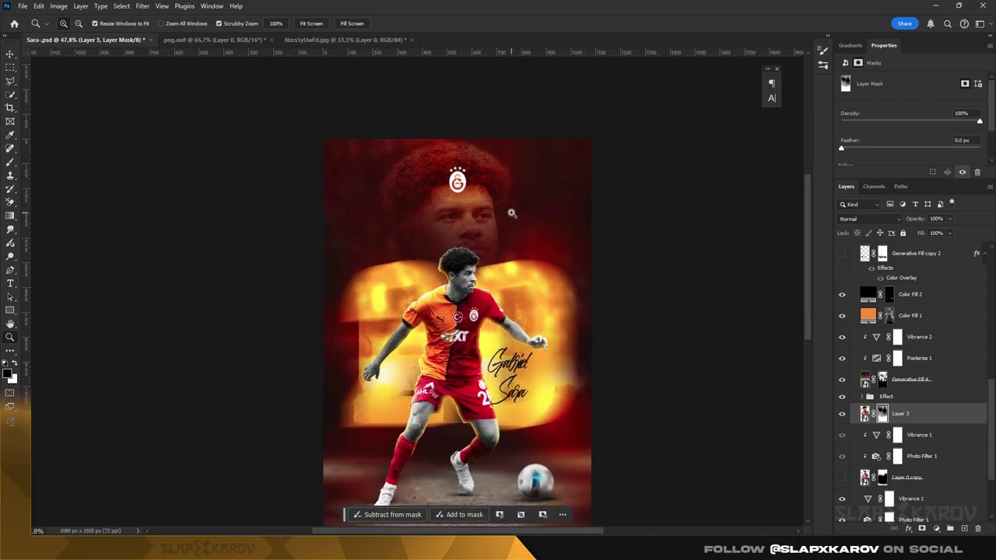
scroll(511, 212, "down", 1)
- Toggle Layer 3's visibility to compare the faded portrait against the poster
left_click(841, 415)
left_click(841, 415)
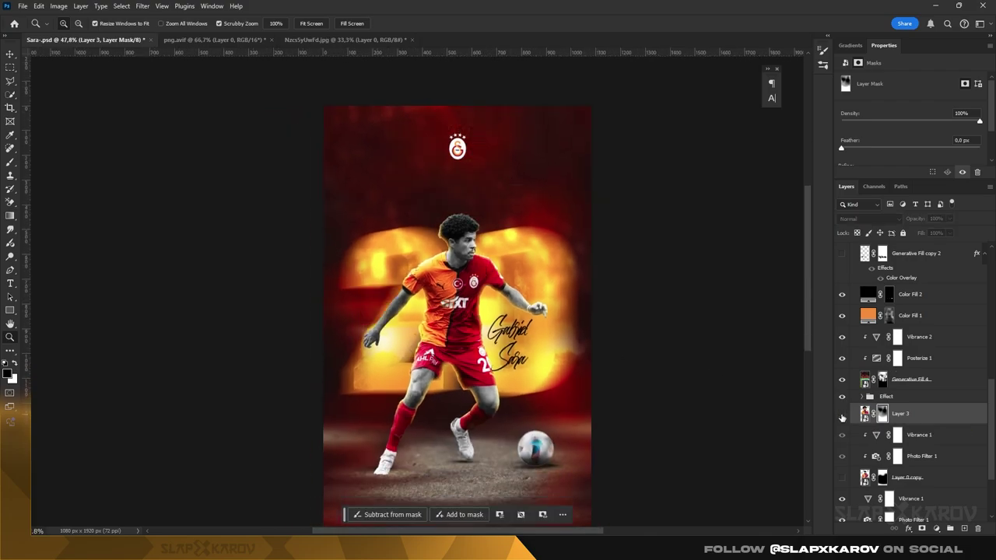
key("b")
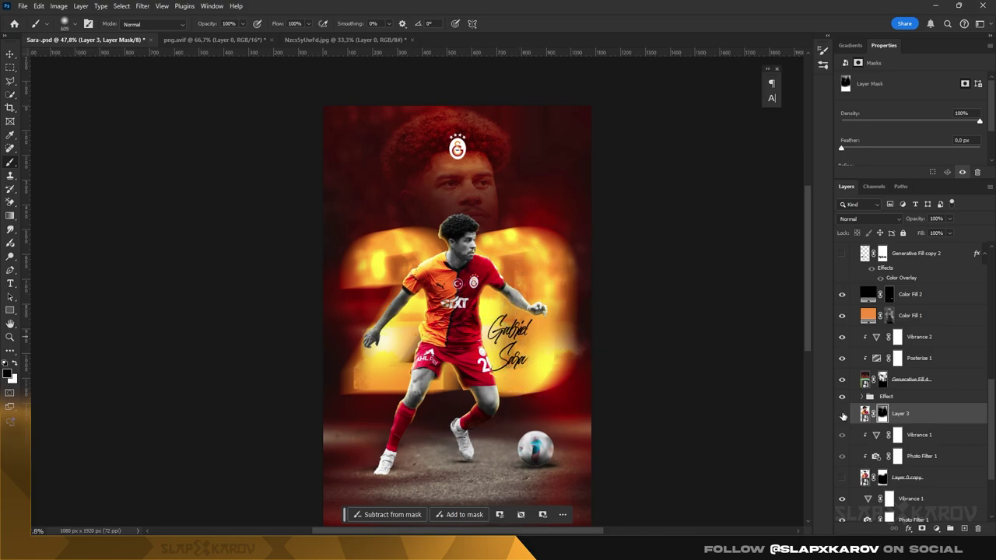
left_click(936, 528)
- Try a Threshold adjustment, undo it, and add a Posterize adjustment with lowered levels
left_click(855, 492)
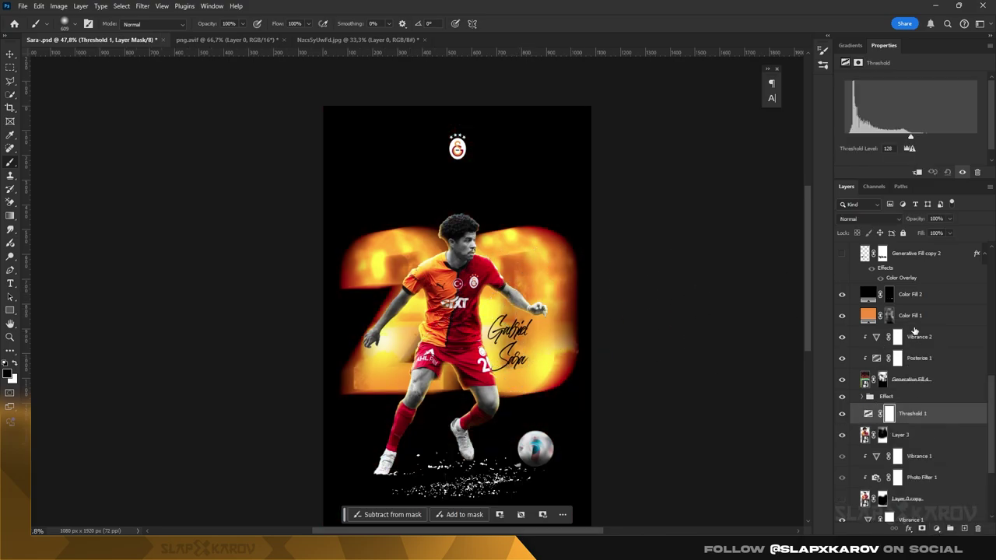
key("ctrl+z")
left_click(924, 530)
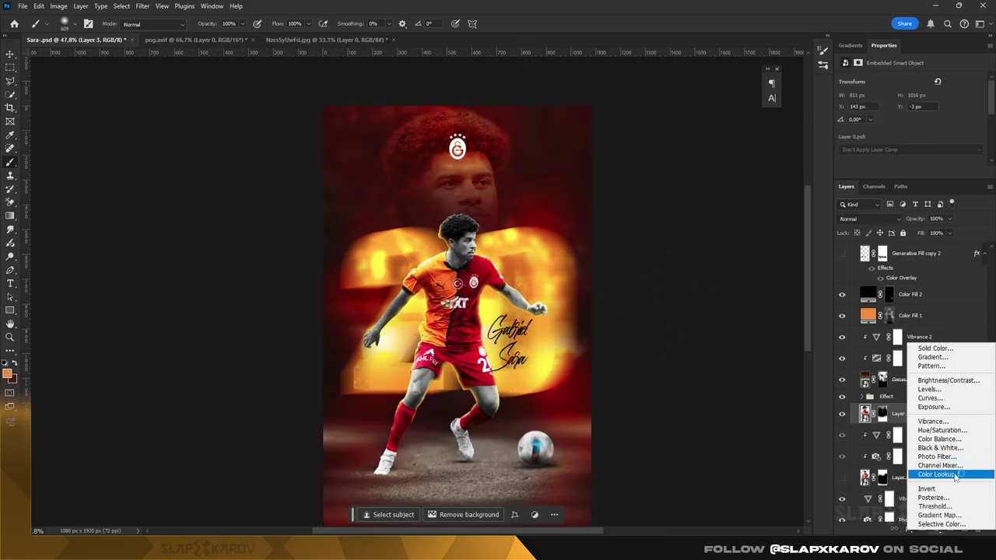
left_click(947, 498)
left_click_drag(856, 92, 857, 92)
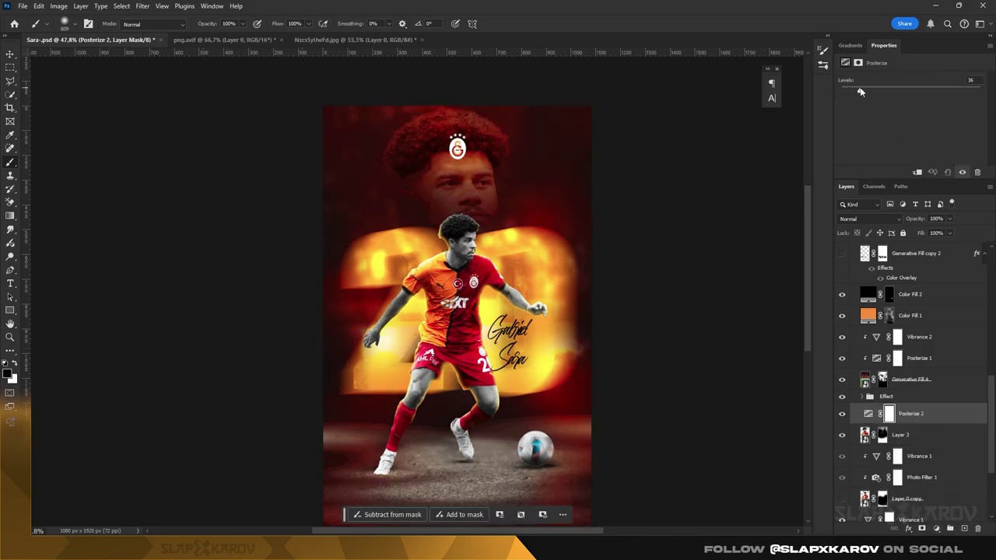
- Lower the Posterize levels further, delete the Posterize layer, and paint the face back in brighter
left_click(882, 435)
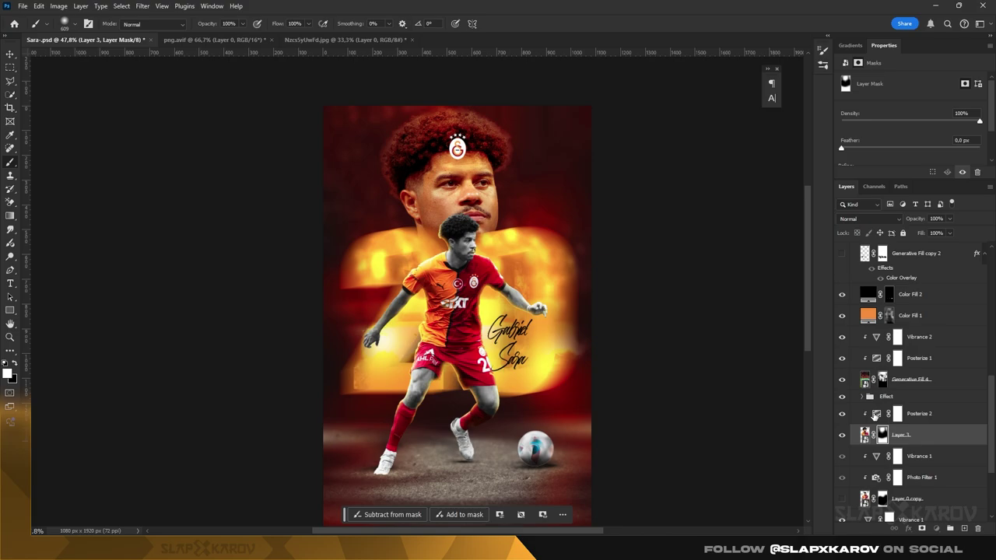
left_click(898, 413)
mouse_move(857, 90)
left_mouse_down()
mouse_move(876, 90)
mouse_move(844, 92)
left_mouse_up()
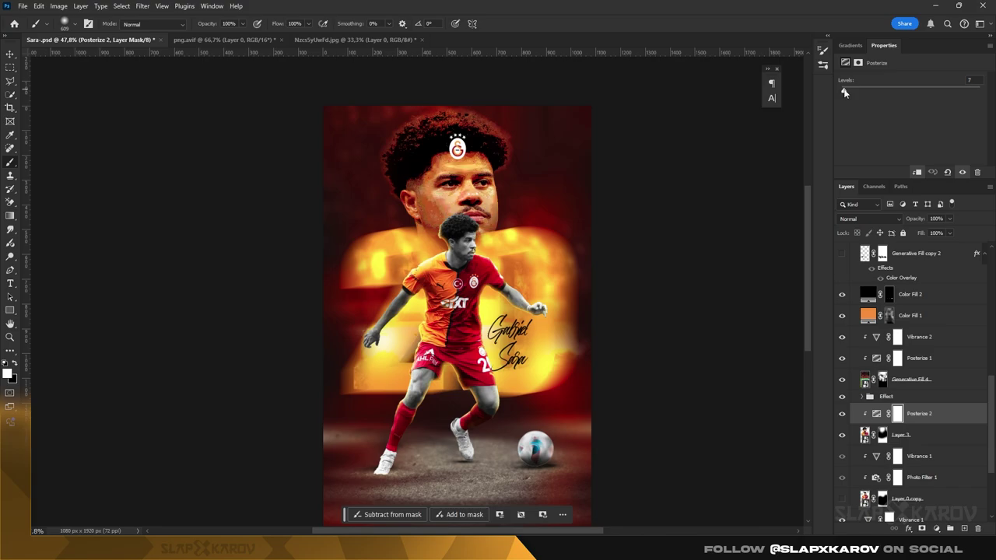
left_click(882, 435)
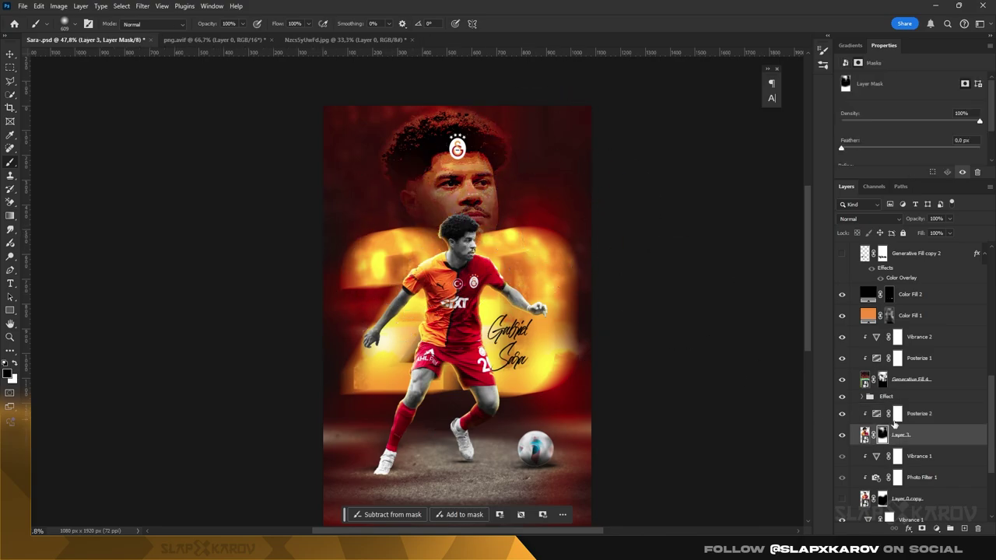
left_click_drag(893, 421, 977, 528)
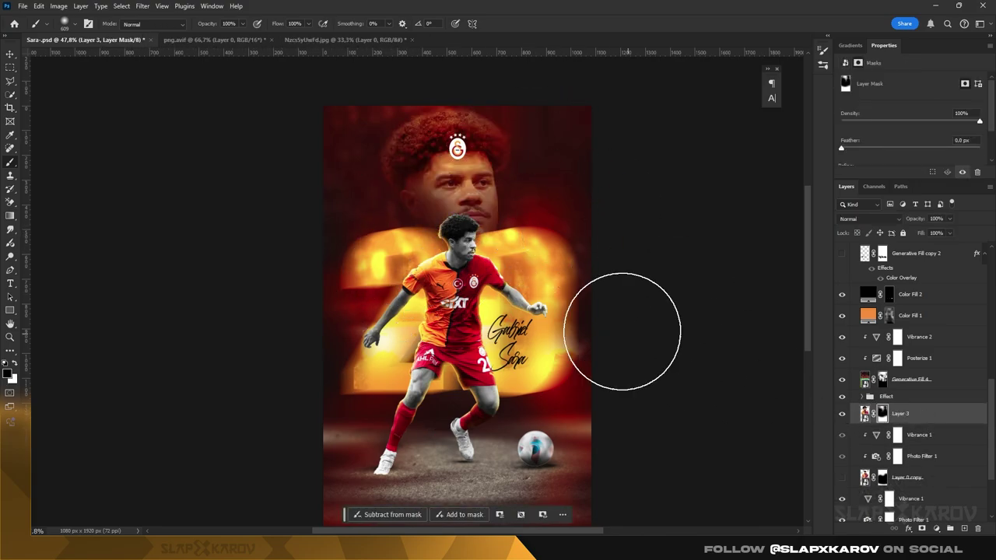
mouse_move(622, 330)
left_mouse_down()
mouse_move(478, 289)
mouse_move(512, 244)
mouse_move(411, 244)
left_mouse_up()
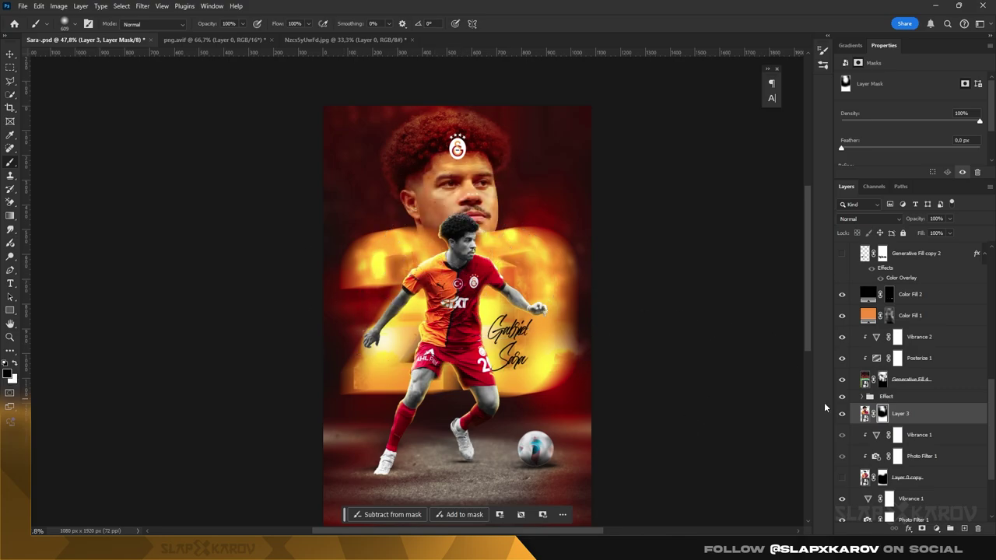
- Delete the portrait's layer mask and shrink the portrait to under half size
right_click(882, 413)
left_click(894, 427)
key("ctrl+t")
left_click_drag(335, 64, 403, 133)
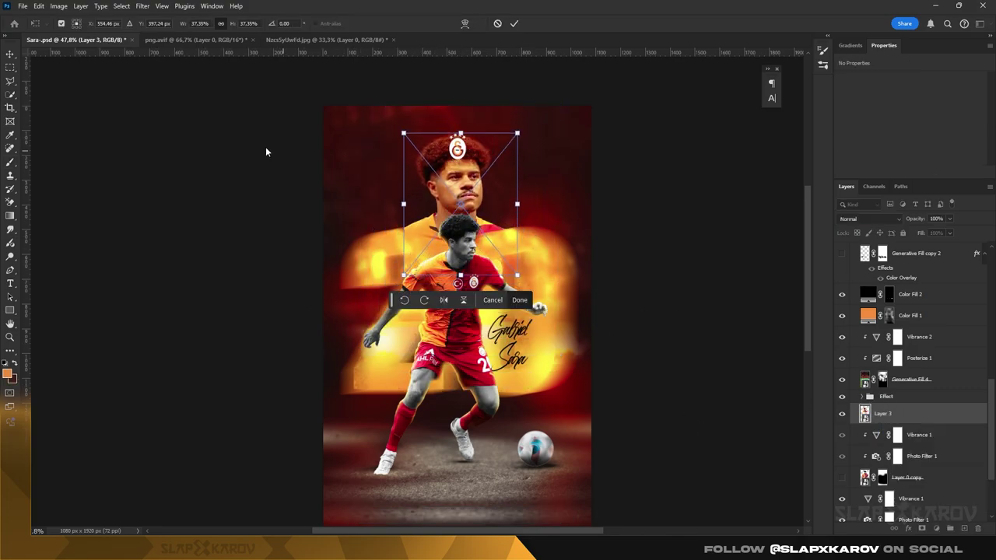
key("Return")
- Reposition the 469 × 574 px portrait to Y 145 px, just behind the player's head
key("b")
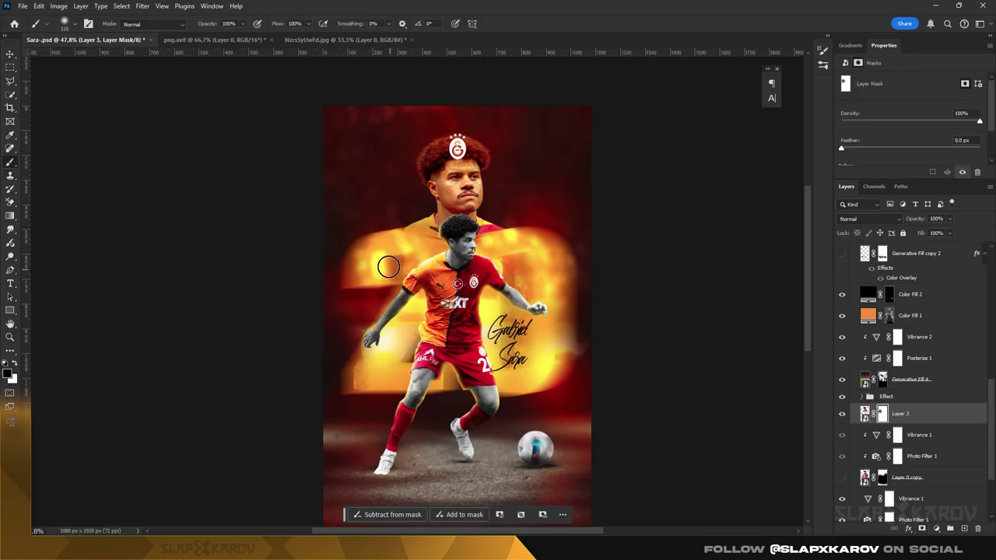
right_click(459, 257)
key("Return")
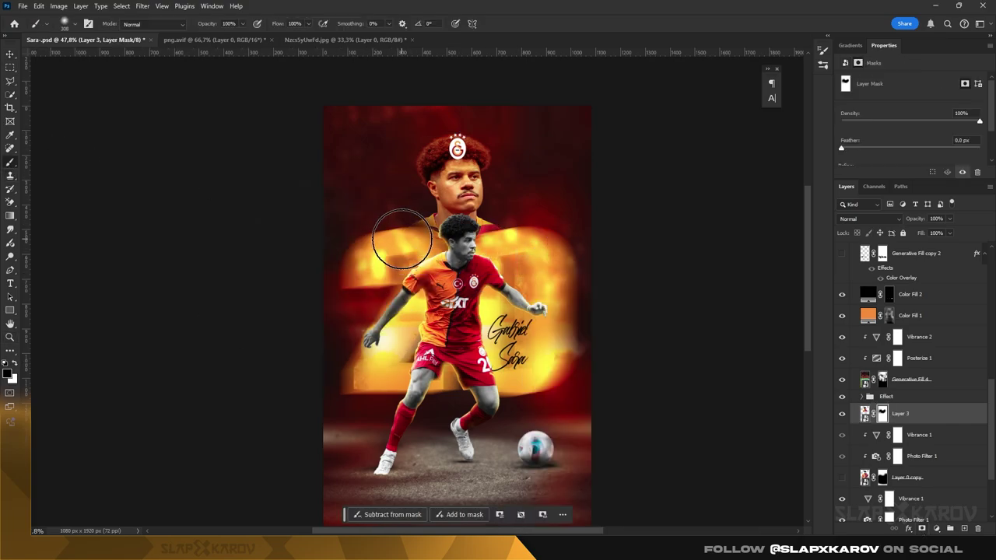
key("v")
scroll(499, 284, "up", 2)
left_click_drag(440, 146, 450, 177)
left_click(440, 159)
key("ctrl+t")
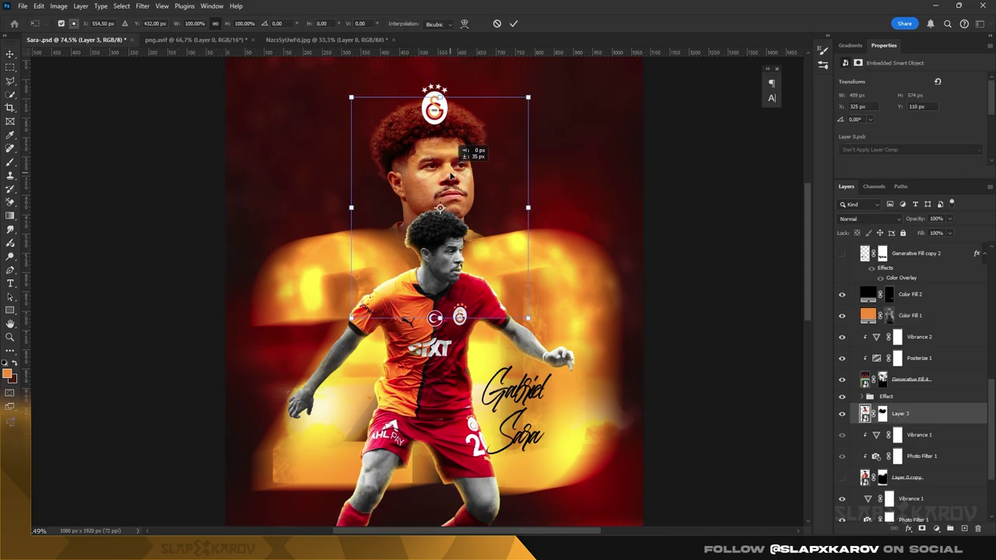
key("Return")
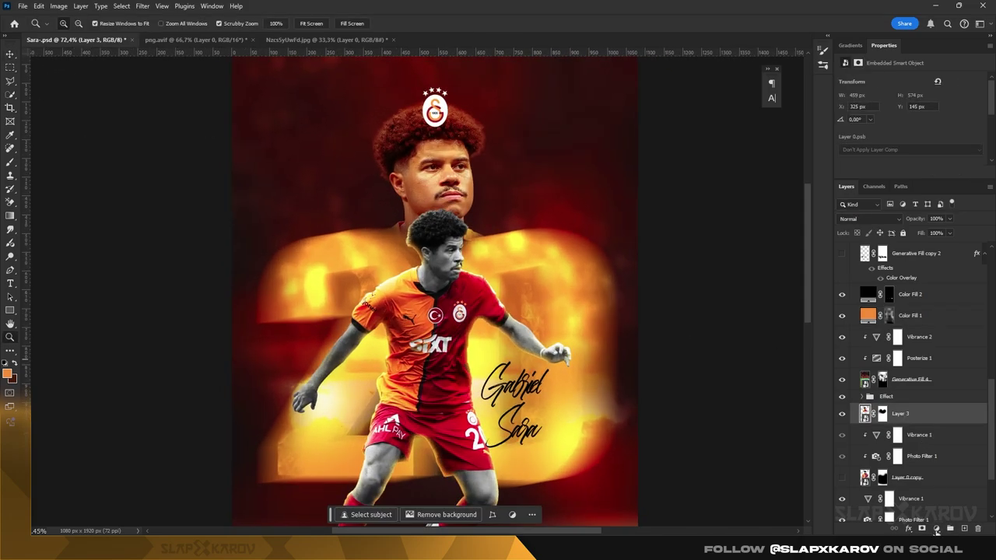
- Try a Black & White adjustment clipped to the portrait, then delete it
left_click(936, 528)
left_click(940, 448)
right_click(883, 413)
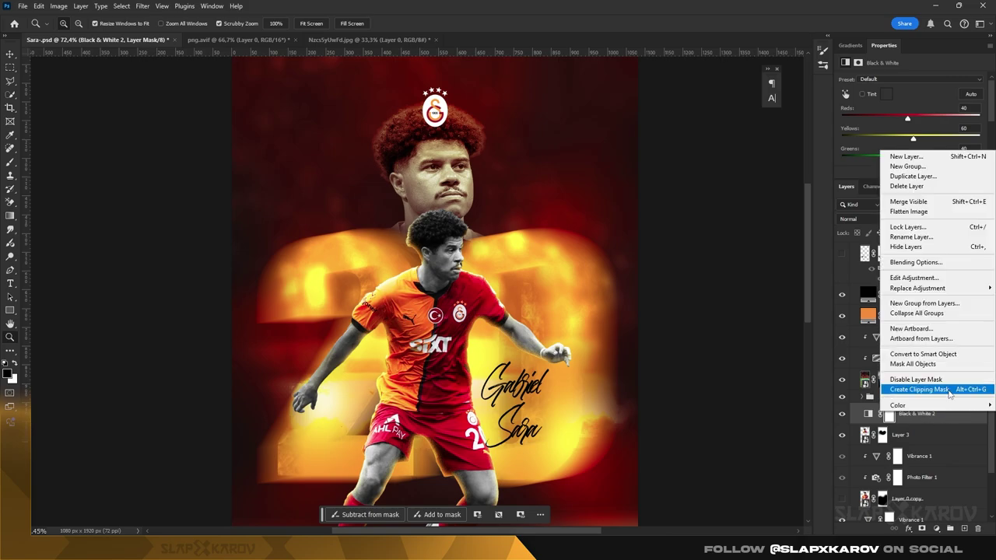
left_click(915, 412)
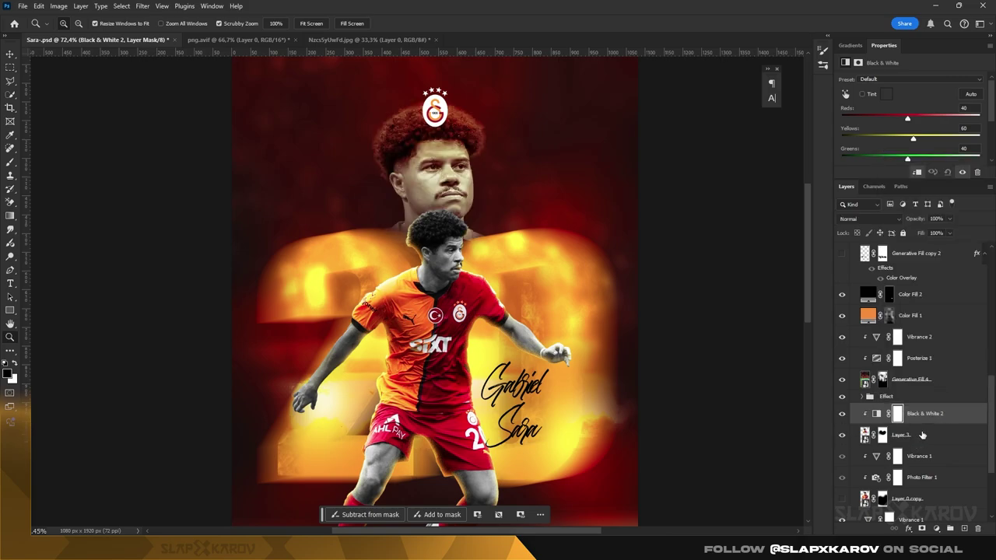
key("Delete")
- Move the portrait layer up the stack above Color Fill 2
right_click(932, 413)
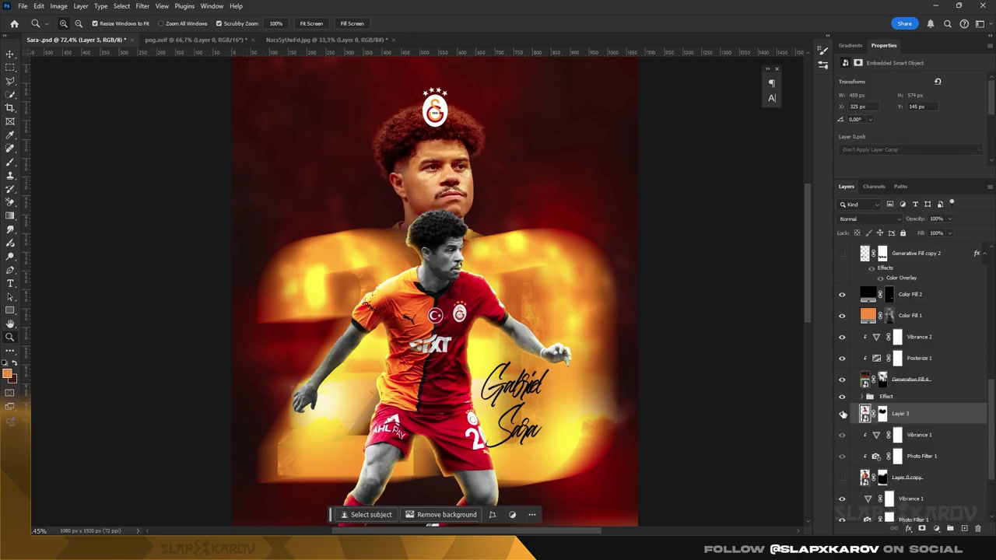
key("Escape")
left_click_drag(914, 414, 948, 294)
left_click_drag(416, 237, 451, 237)
- Reset paint colours to black and white, target the mask, and zoom out over the poster
key("b")
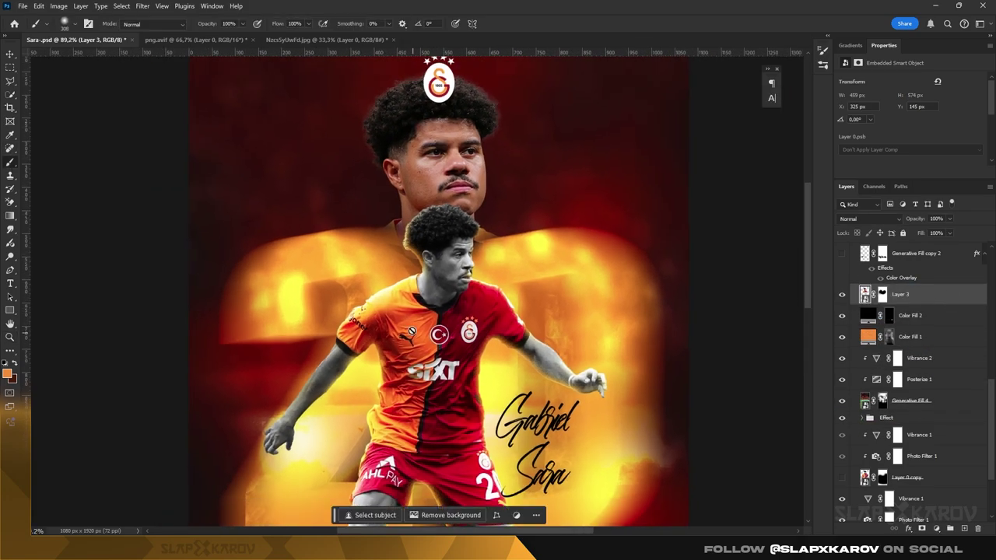
key("ctrl+backslash")
key("d")
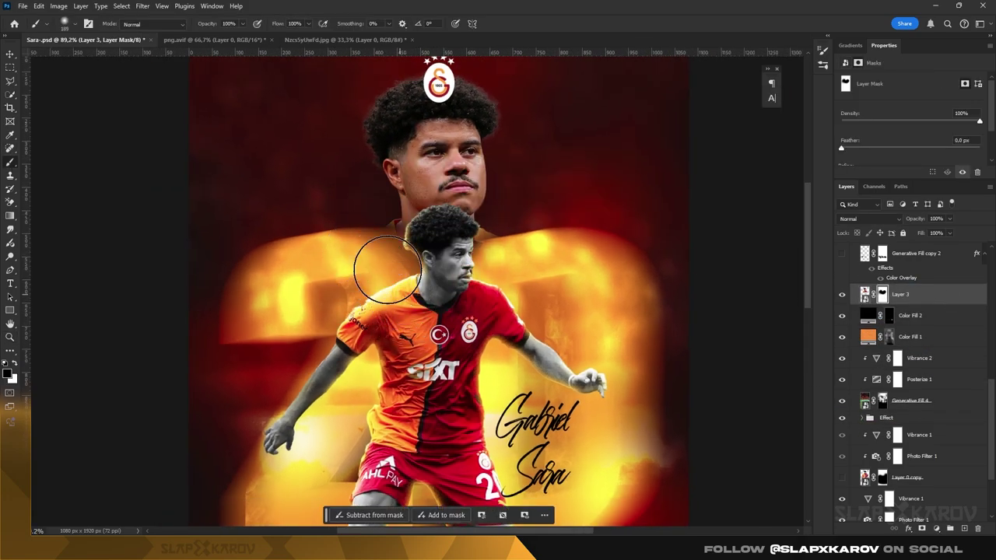
key("z")
left_click_drag(483, 290, 468, 290)
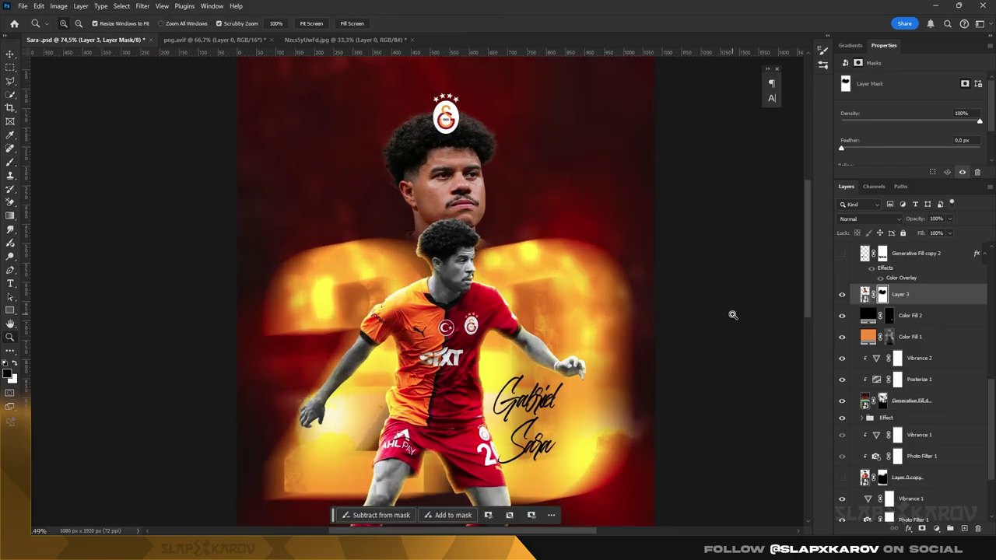
mouse_move(724, 259)
left_mouse_down()
mouse_move(560, 257)
mouse_move(739, 256)
mouse_move(591, 257)
left_mouse_up()
- Test a clipped Black & White adjustment with raised Reds, then delete it again
left_click(936, 528)
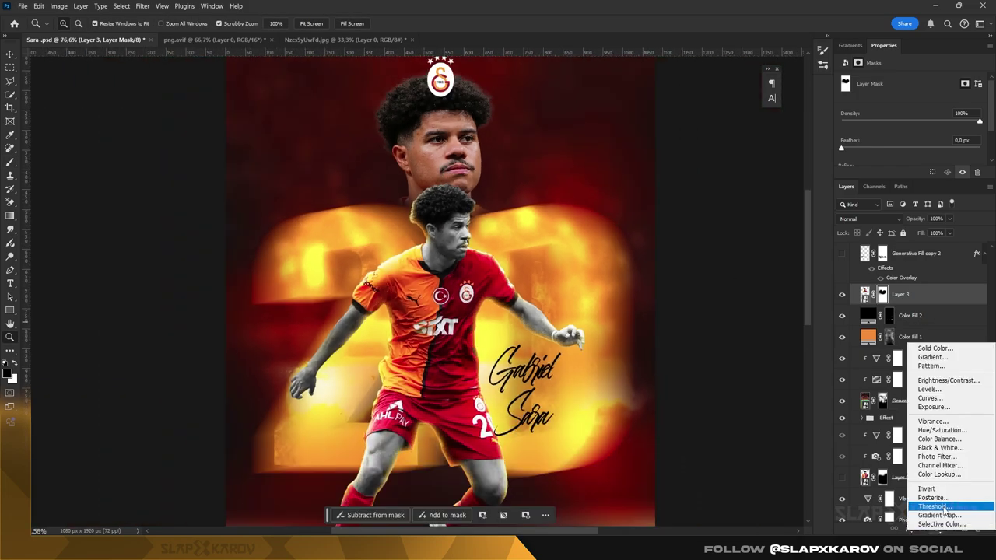
left_click(938, 448)
right_click(879, 301)
left_click(946, 273)
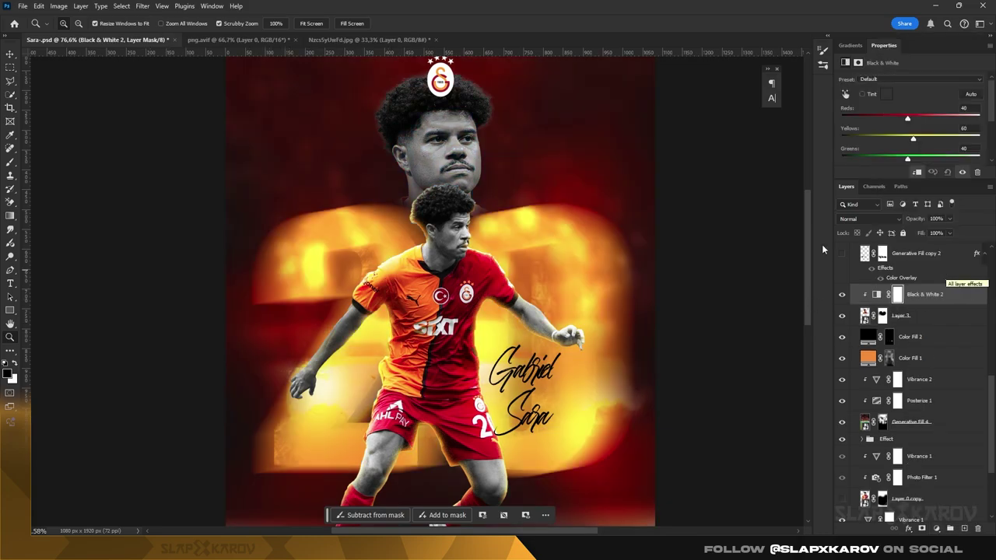
left_click_drag(907, 118, 914, 119)
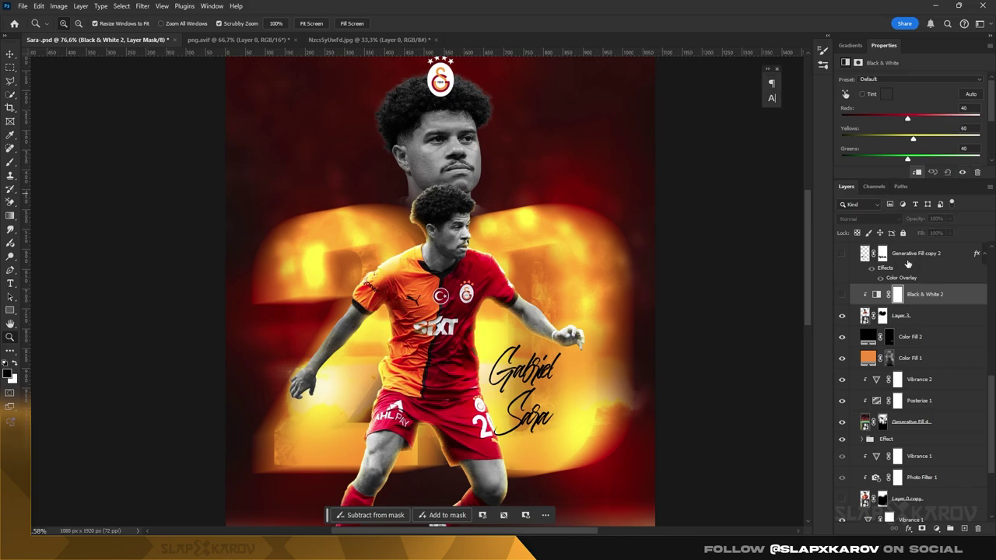
key("Delete")
- Toggle the portrait's visibility and set up a resized soft round brush for mask painting
left_click(844, 295)
scroll(444, 155, "up", 3)
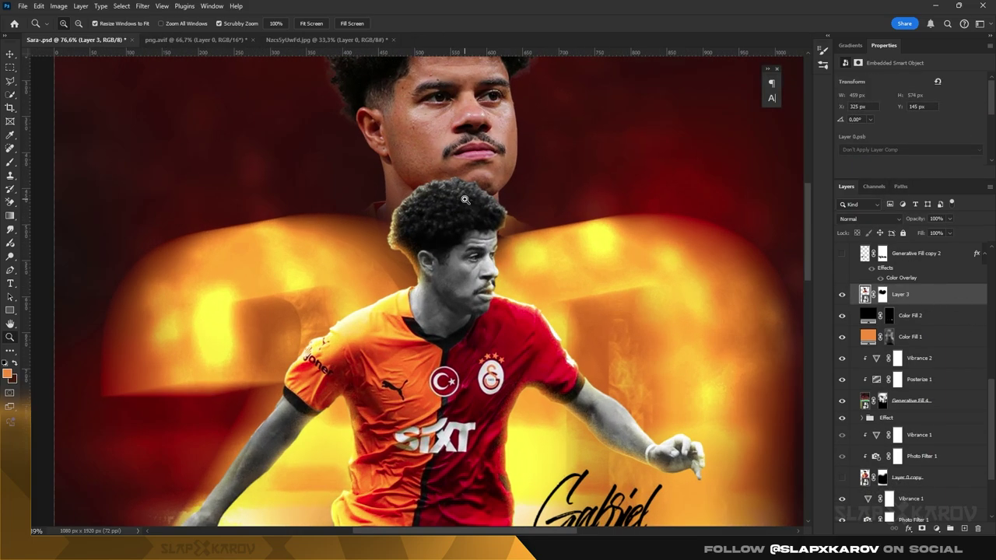
left_click(882, 294)
key("b")
right_click(466, 372)
double_click(465, 372)
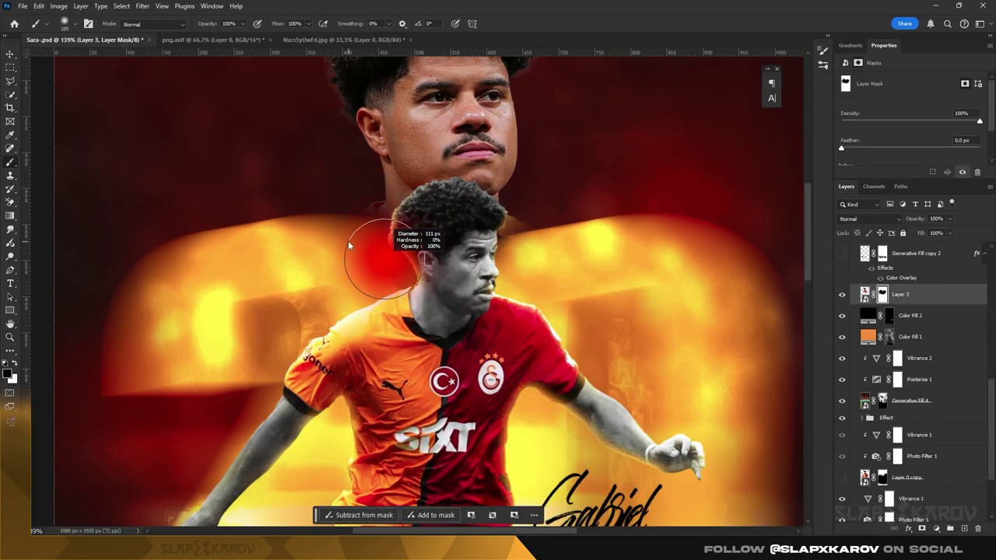
key("x")
mouse_move(351, 227)
left_mouse_down()
mouse_move(365, 214)
mouse_move(360, 296)
left_mouse_up()
key("x")
- Paint the mask to reveal the left shirt collar and blend the right shoulder into the glow
mouse_move(522, 234)
left_mouse_down()
mouse_move(578, 284)
mouse_move(574, 319)
left_mouse_up()
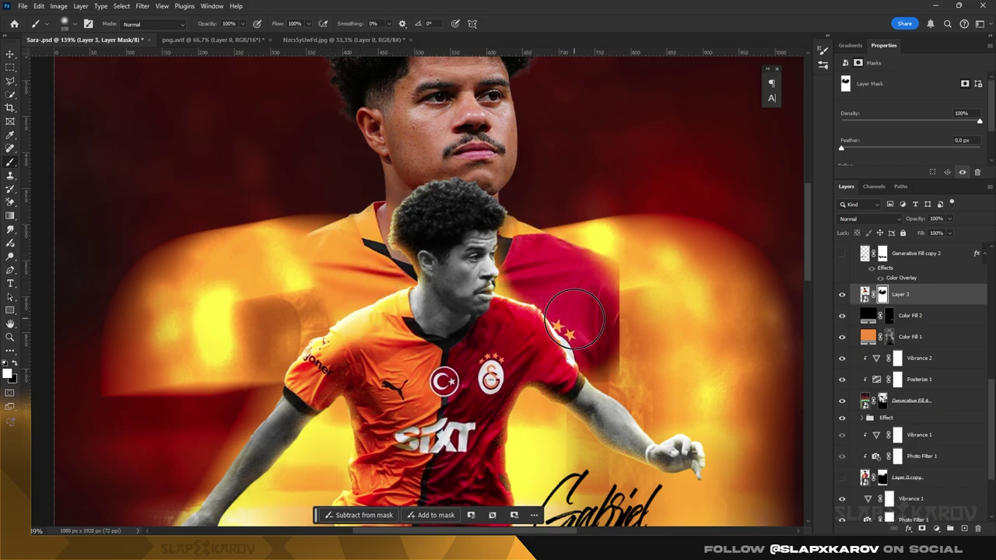
scroll(357, 321, "down", 2)
key("x")
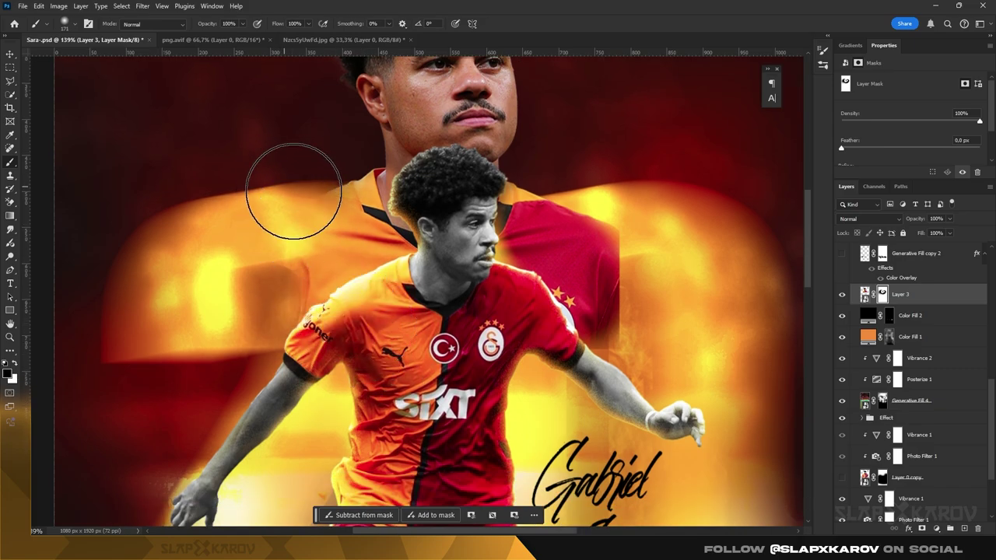
mouse_move(591, 256)
left_mouse_down()
mouse_move(641, 244)
mouse_move(582, 195)
left_mouse_up()
key("bracketleft")
key("bracketleft")
key("bracketleft")
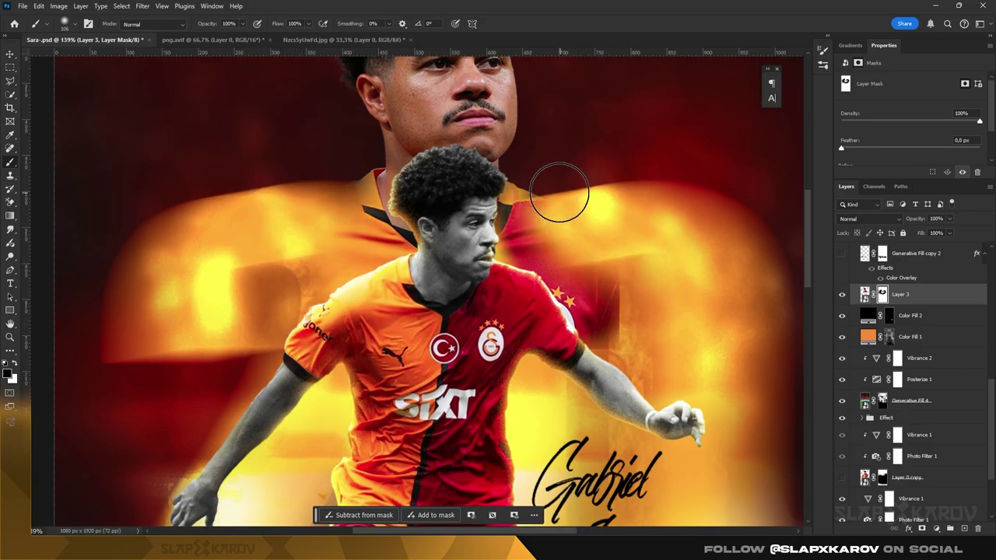
key("x")
key("x")
left_click_drag(562, 262, 533, 278)
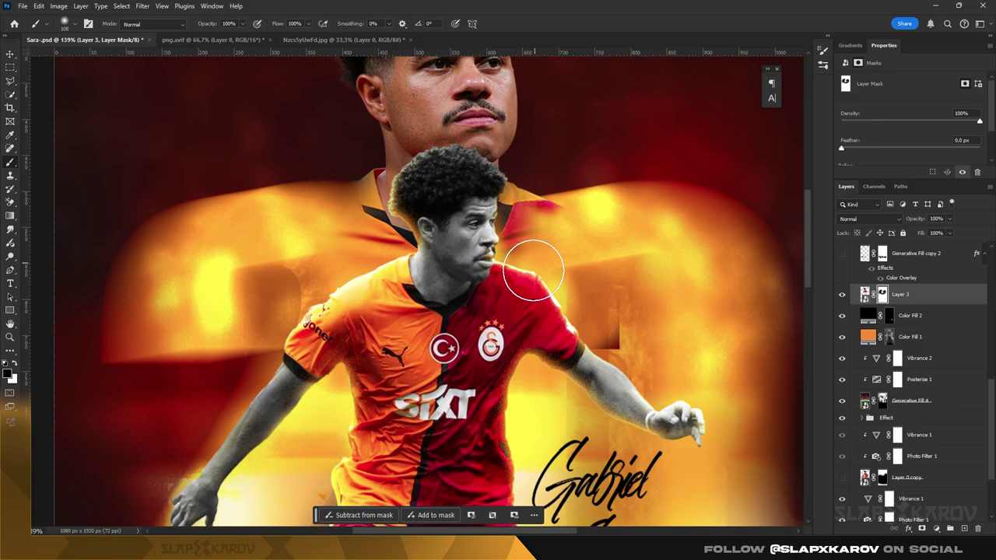
key("bracketright")
key("bracketright")
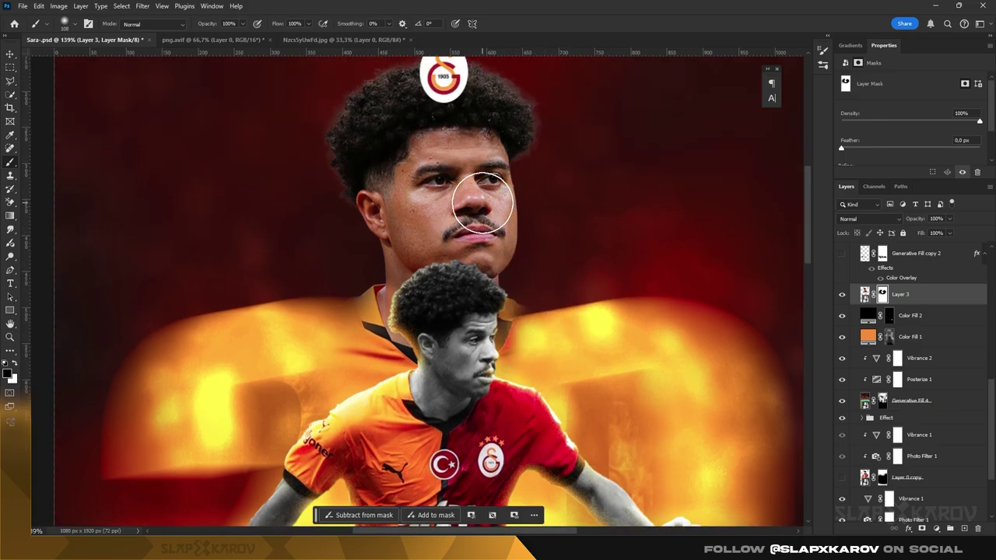
left_click(12, 57)
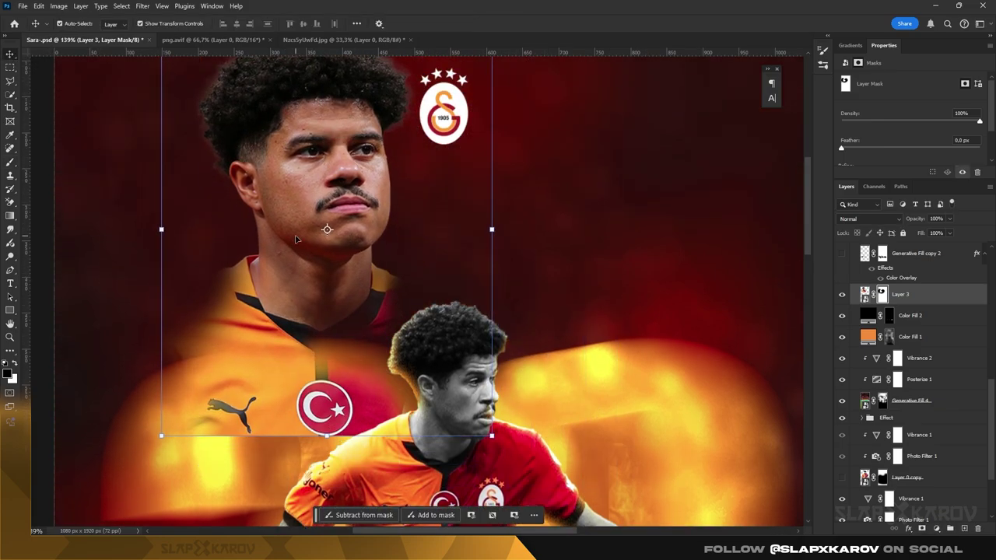
- Mask out the portrait's shirt with a 42 px brush, leaving only head and neck
left_click(10, 161)
right_click(284, 261)
key("Escape")
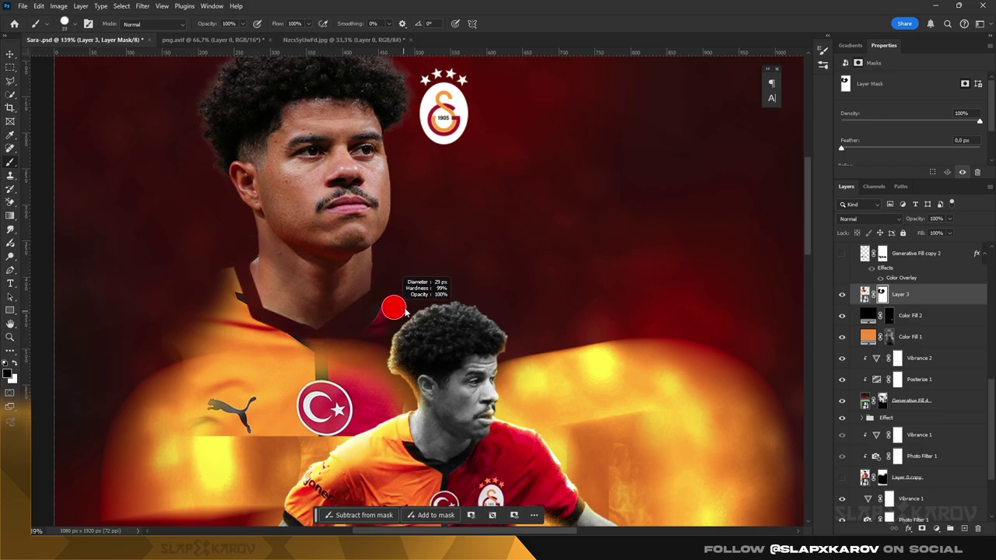
mouse_move(310, 367)
left_mouse_down()
mouse_move(200, 358)
mouse_move(153, 396)
mouse_move(550, 371)
left_mouse_up()
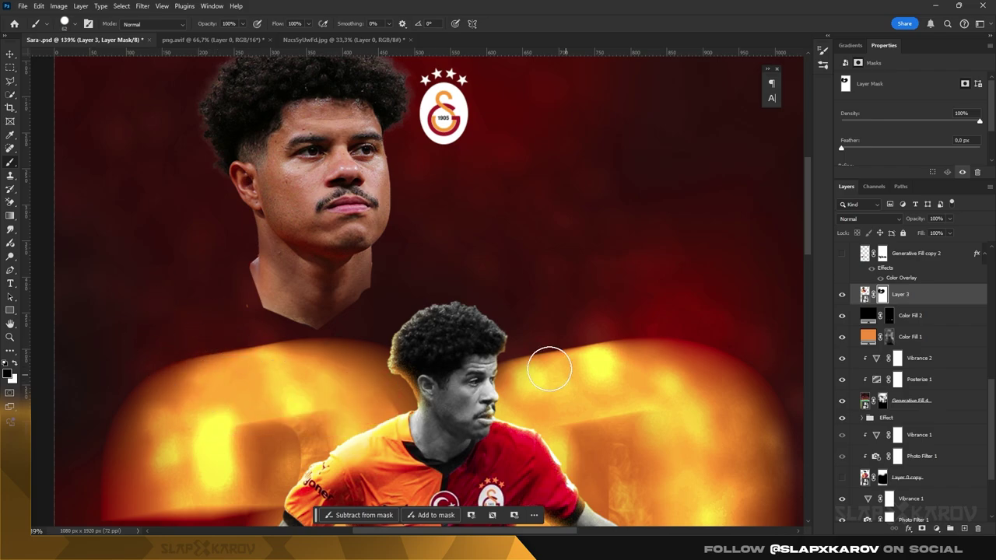
scroll(226, 310, "down", 1)
- Move the portrait head down and right, retargeting the layer itself after a move error
key("v")
left_click_drag(246, 142, 416, 250)
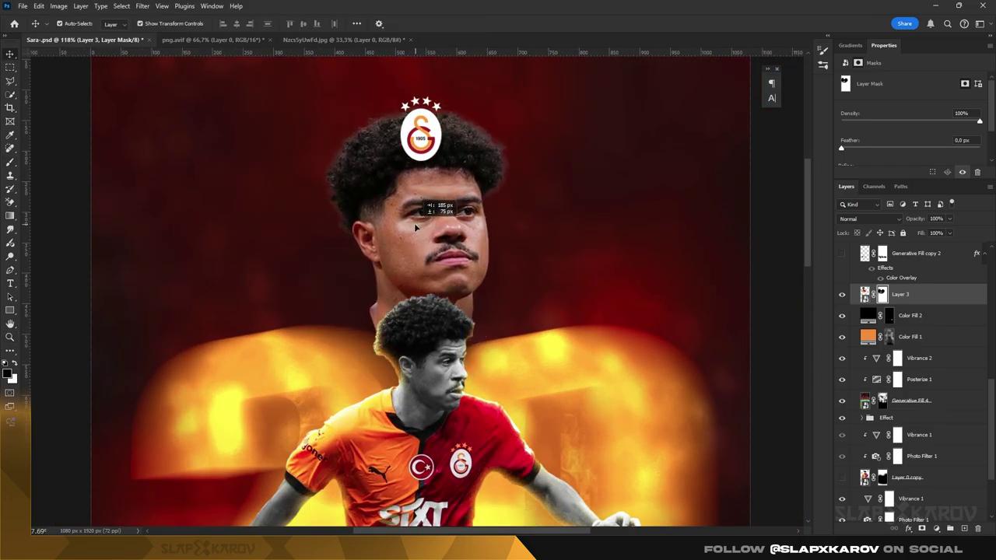
key("z")
scroll(420, 241, "down", 1)
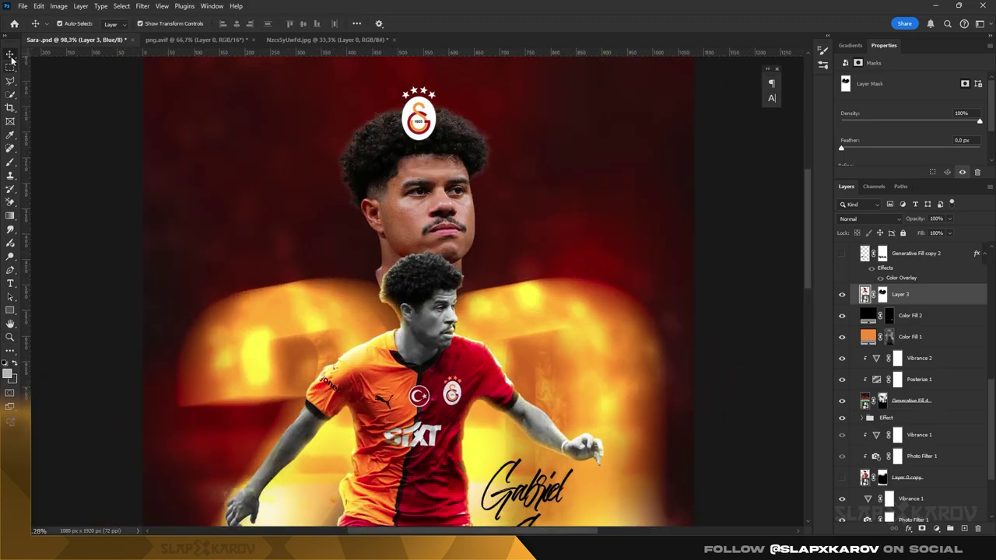
left_click(430, 216)
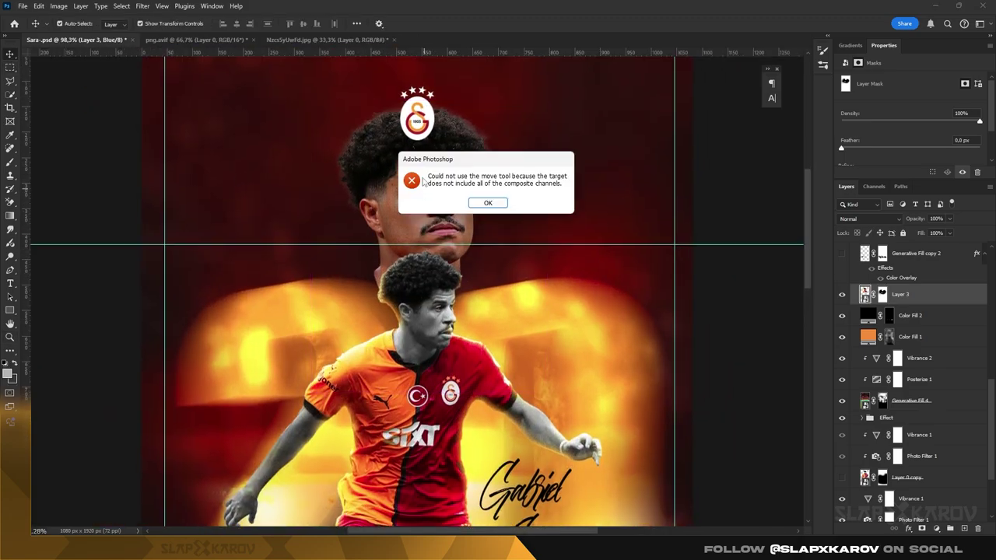
left_click(488, 203)
left_click(910, 299)
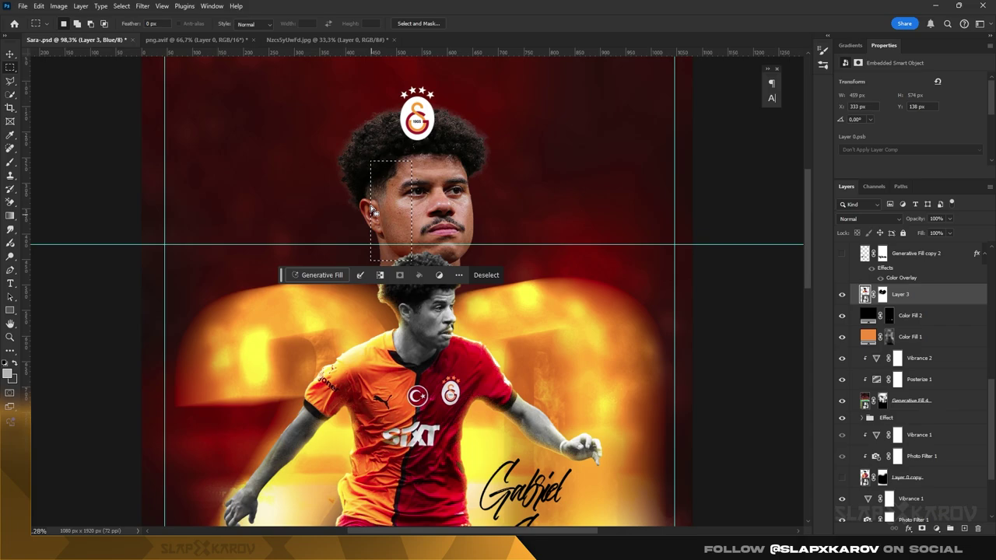
- Zoom around the face, retry moving the portrait, and show the rulers
key("z")
mouse_move(409, 188)
left_mouse_down()
mouse_move(356, 197)
mouse_move(420, 191)
left_mouse_up()
key("Return")
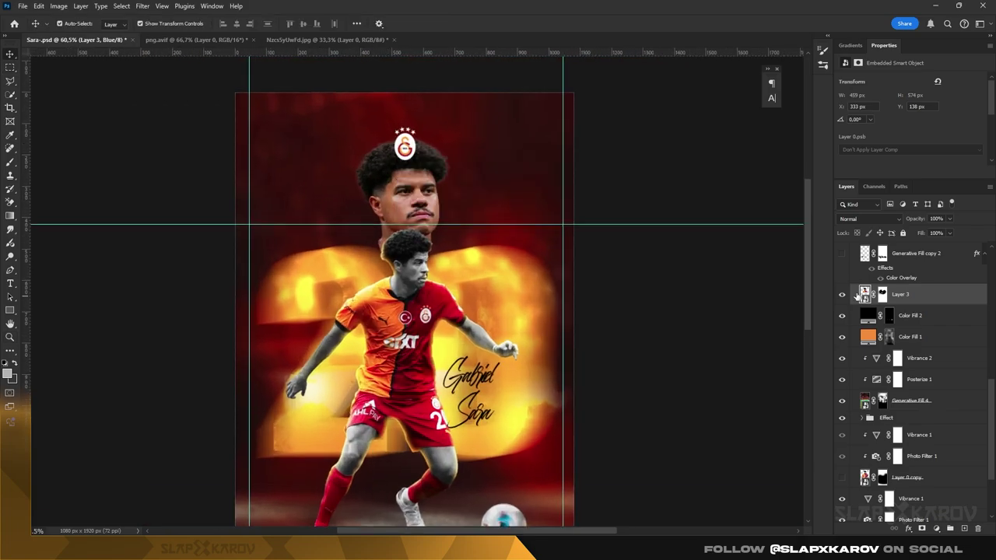
left_click_drag(416, 285, 503, 222)
key("v")
left_click(503, 221)
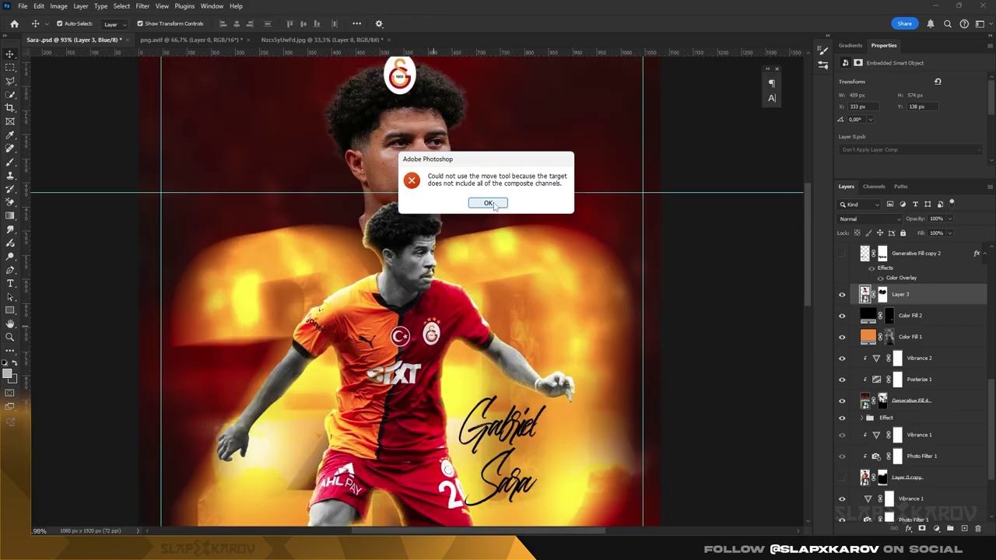
left_click(488, 203)
key("z")
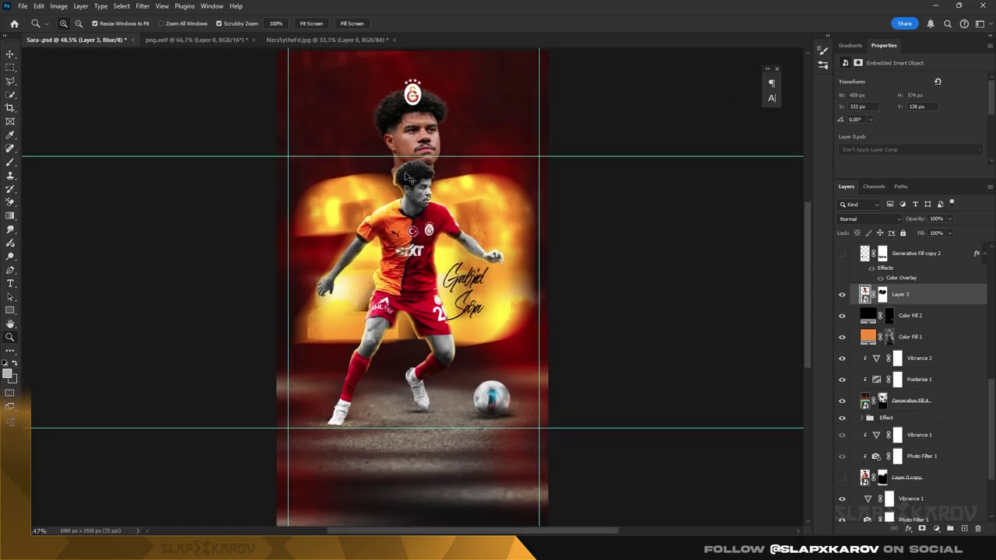
key("ctrl+r")
left_click(397, 138)
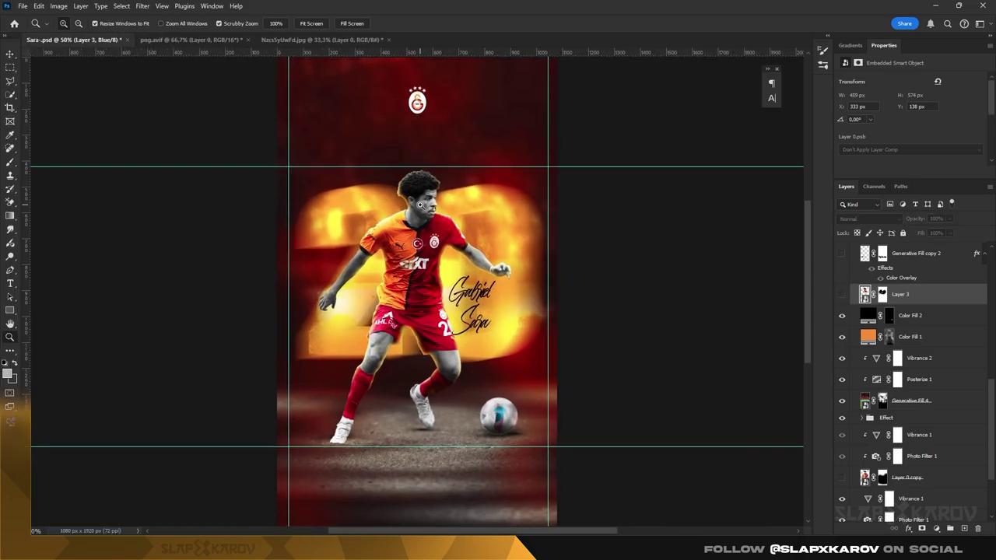
- Close the png.avif and jpg source documents without saving
left_click(194, 40)
key("ctrl+w")
key("n")
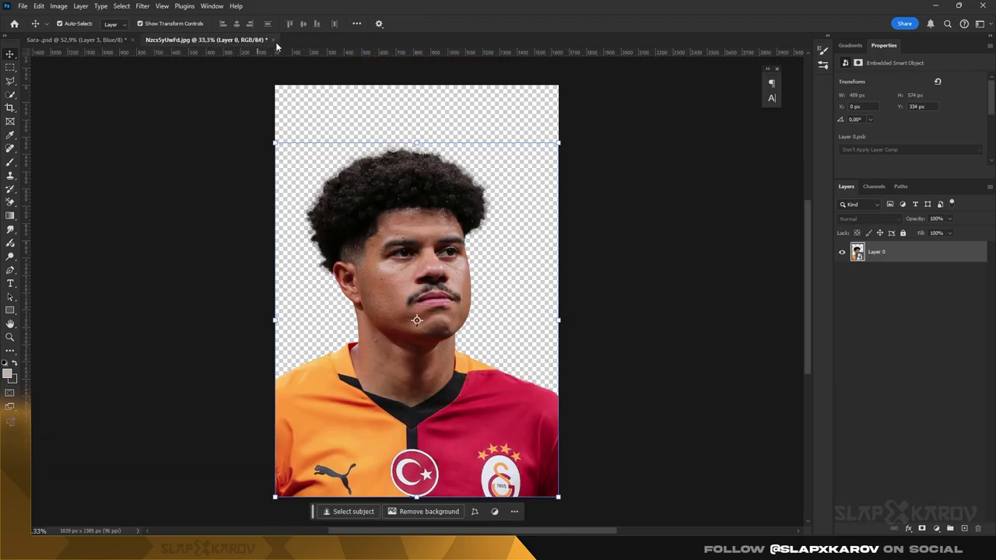
key("ctrl+w")
- Give the portrait a fresh mask and paint out the large jersey near the shoulder and arm
right_click(880, 488)
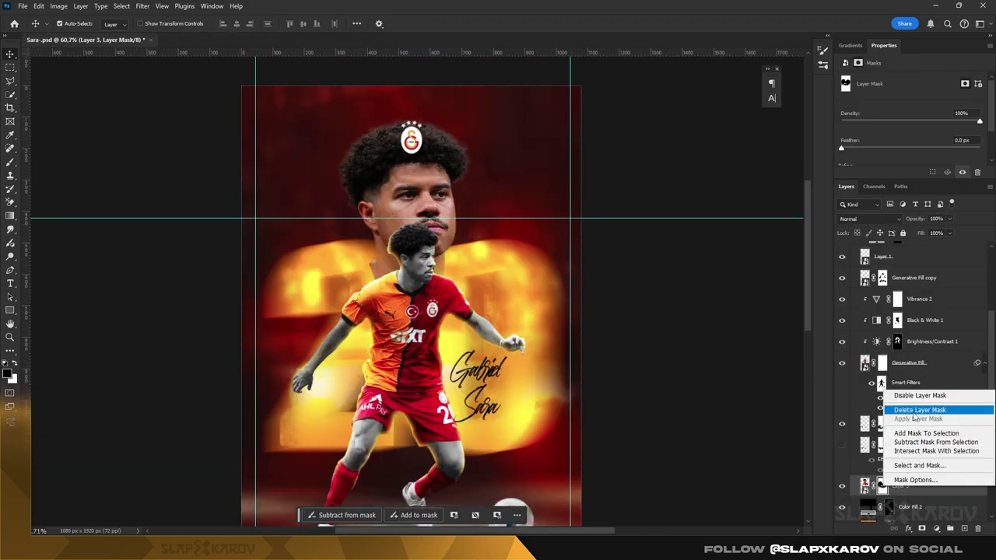
key("Escape")
left_click(922, 528)
key("b")
key("d")
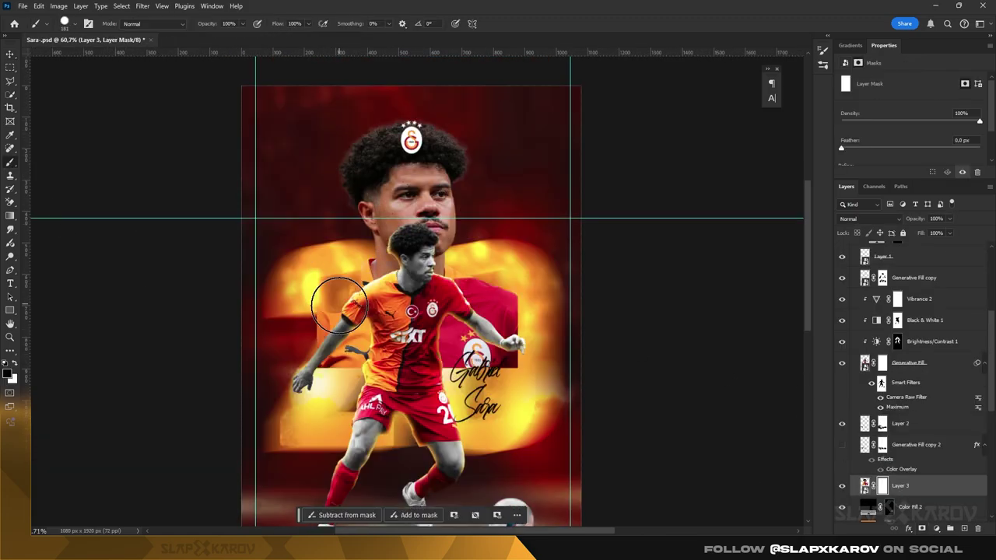
key("bracketleft")
left_click_drag(342, 271, 349, 272)
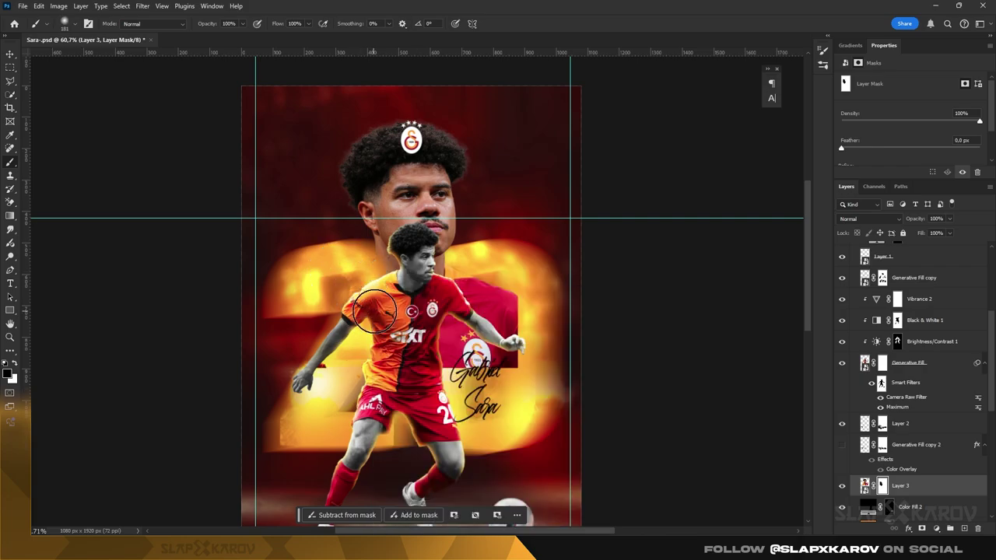
left_click_drag(467, 334, 501, 296)
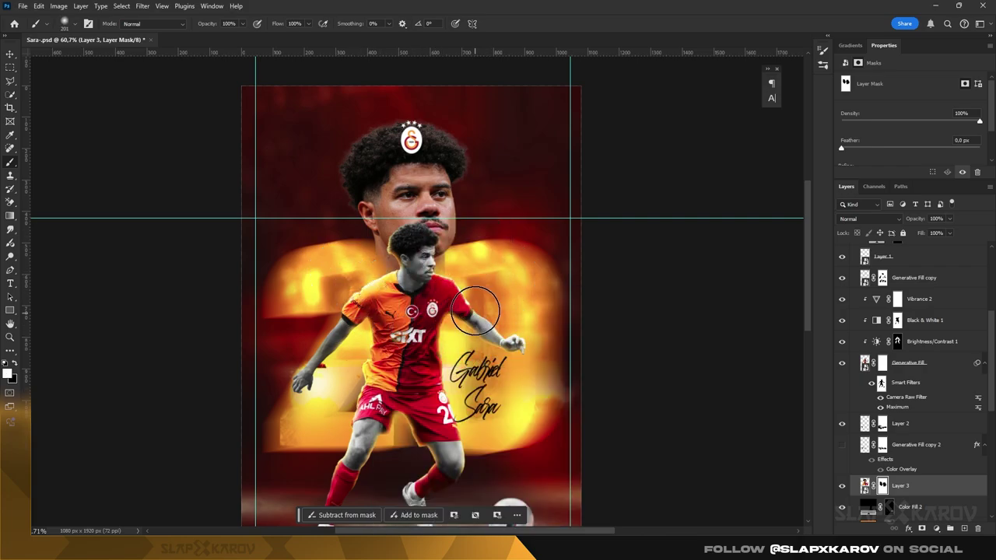
key("ctrl+semicolon")
left_click_drag(437, 223, 451, 223)
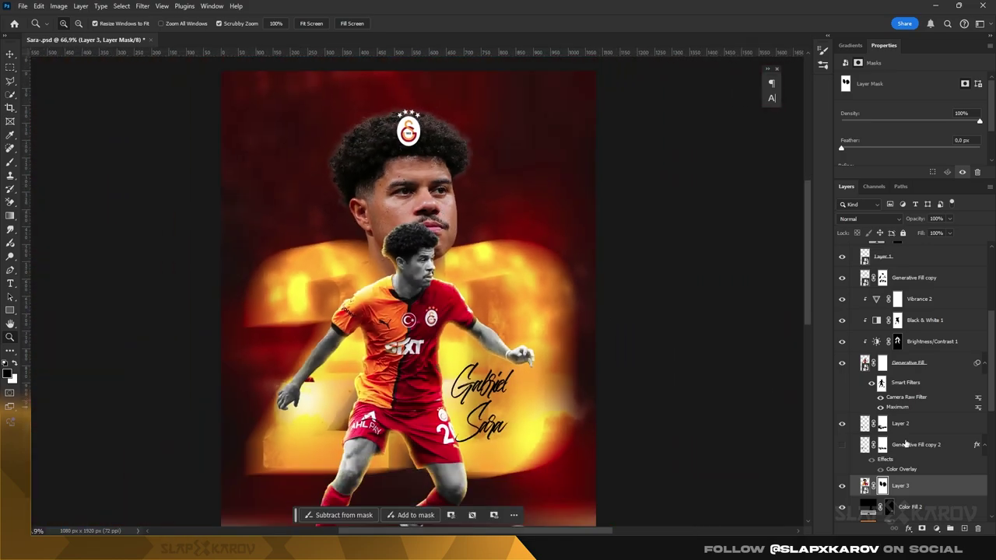
- Add a Gradient Map clipped to Layer 3, rendering the big face black and white
left_click(936, 528)
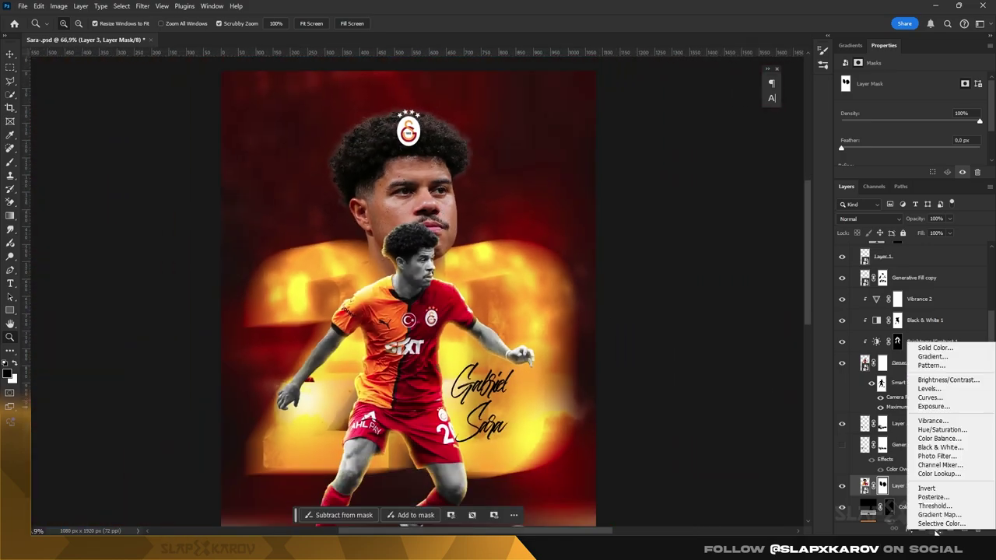
left_click(941, 515)
left_click(926, 495, "alt")
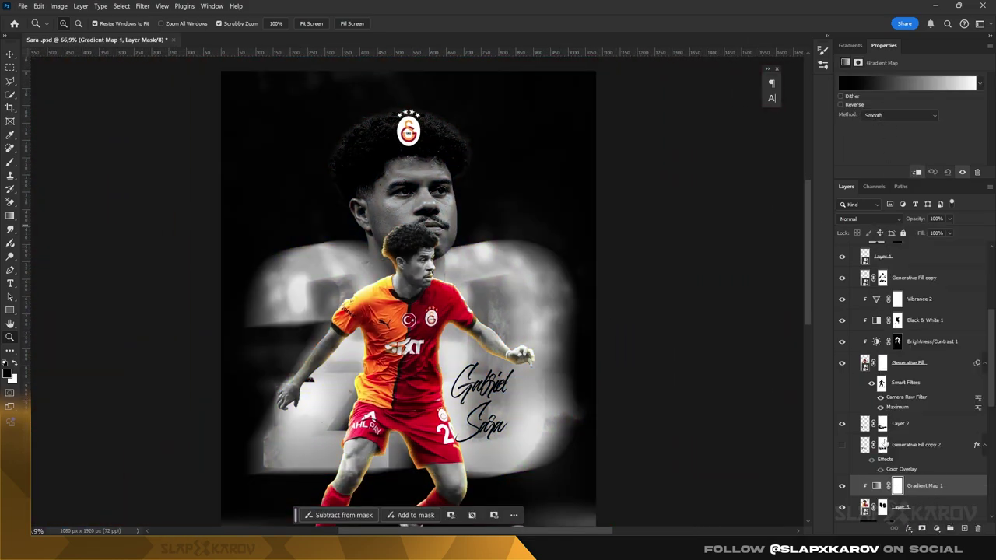
left_click_drag(451, 241, 594, 310)
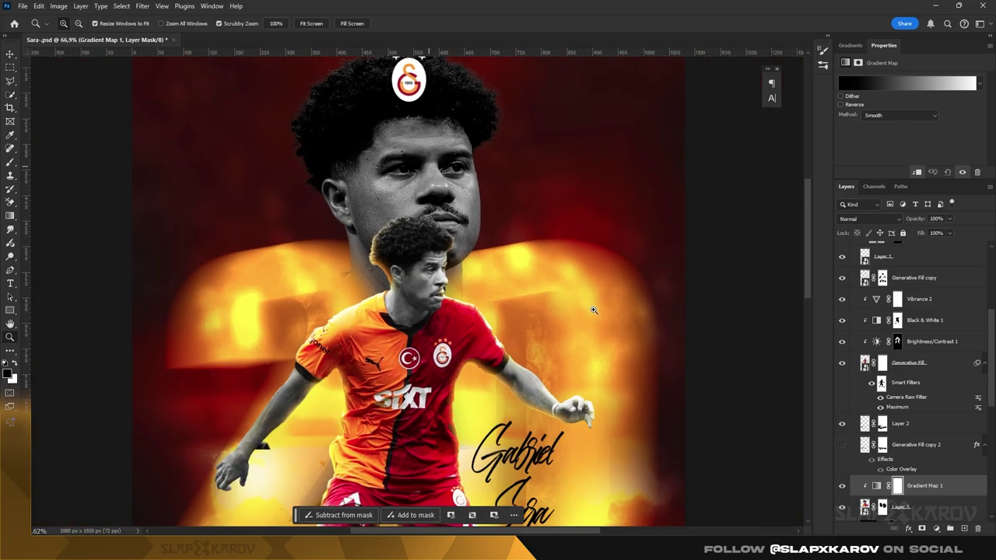
left_click(900, 507)
left_click(142, 5)
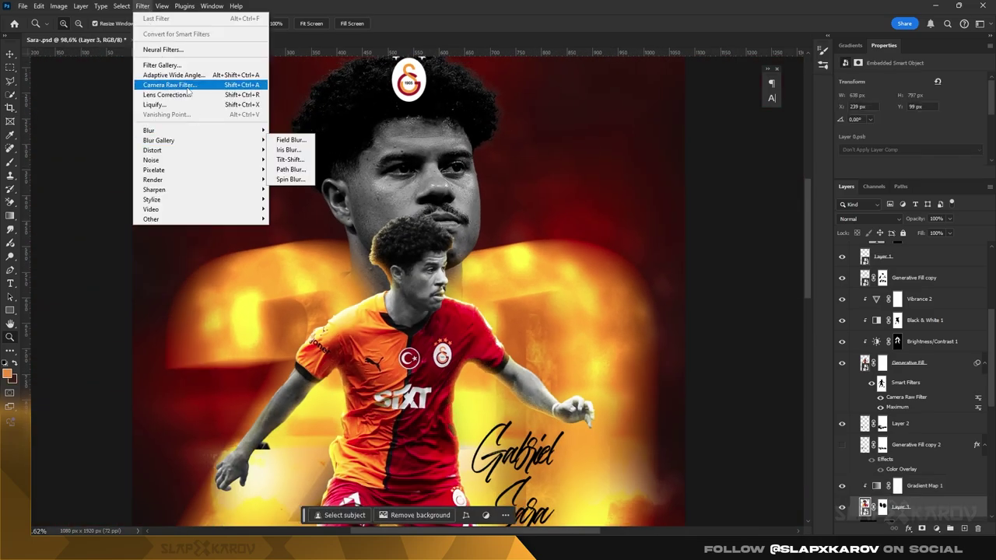
- Apply a Camera Raw Filter to Layer 3 with Contrast +27, Texture +29 and Clarity +39
left_click(142, 5)
left_click(274, 127)
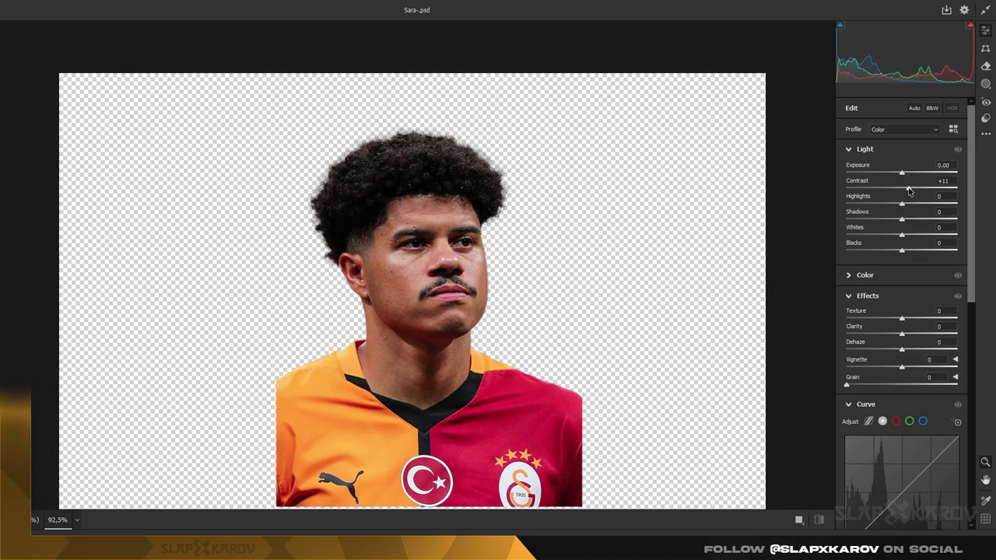
left_click_drag(909, 190, 916, 189)
scroll(903, 291, "down", 1)
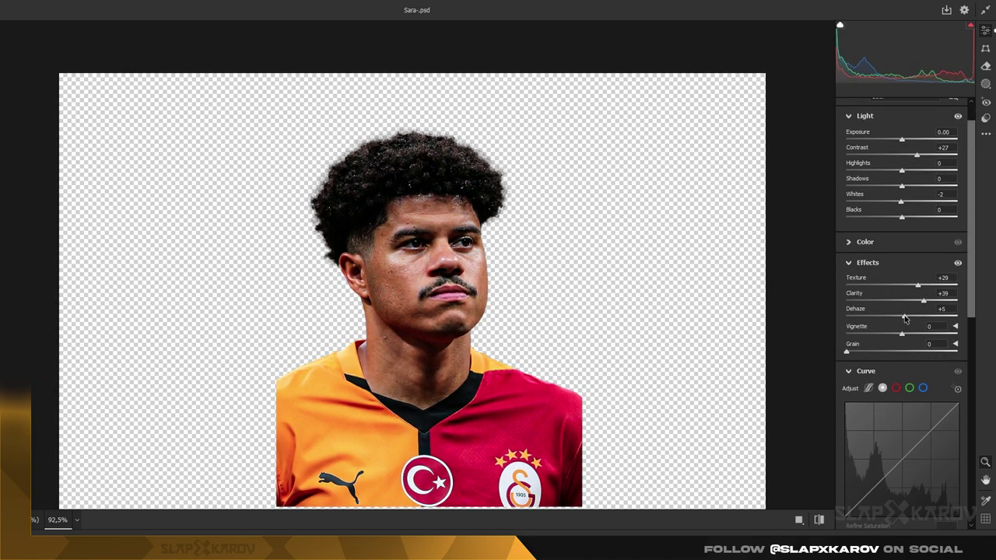
scroll(903, 296, "down", 6)
scroll(856, 319, "down", 3)
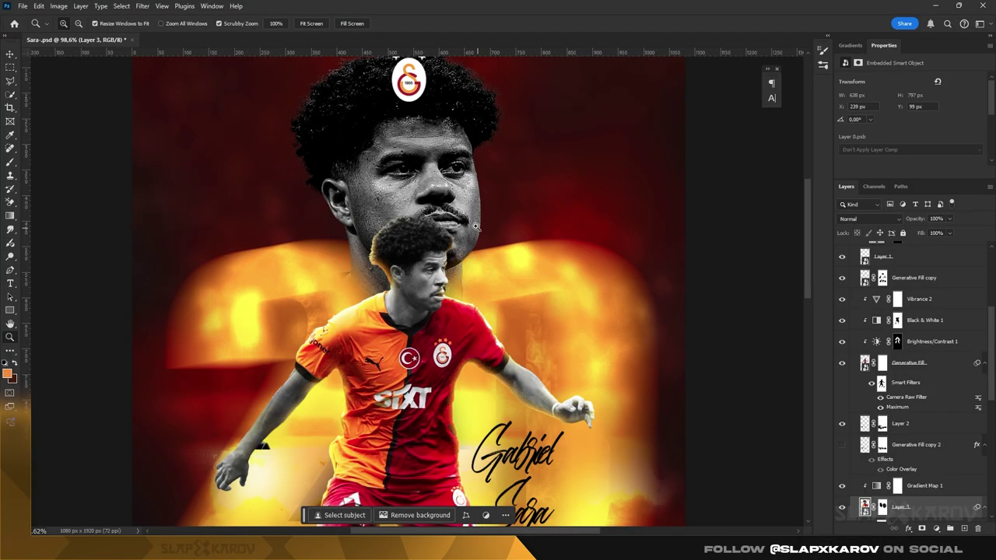
scroll(433, 195, "down", 3)
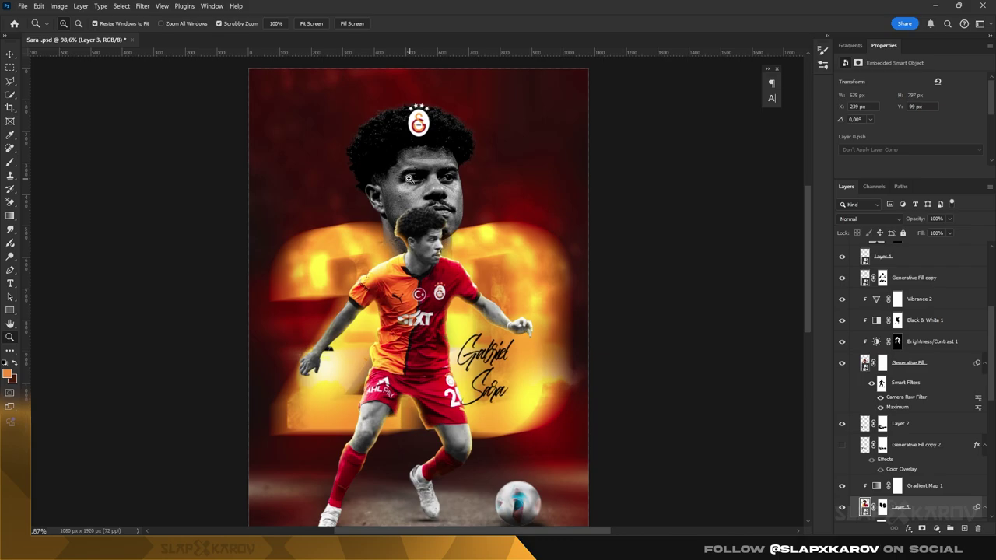
scroll(441, 187, "up", 3)
scroll(449, 178, "down", 1)
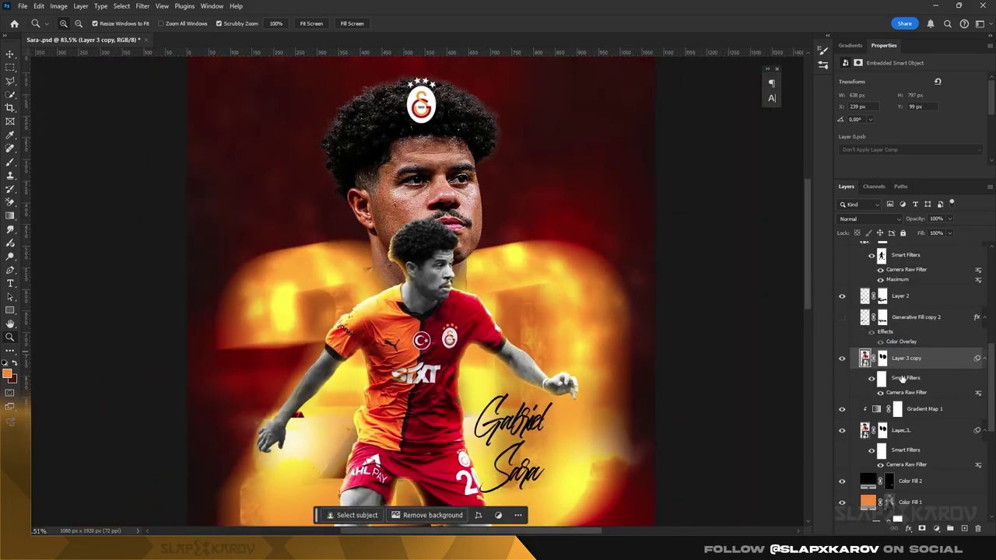
- Give Layer 3 copy an Inner Glow style with tightened size and choke
double_click(954, 361)
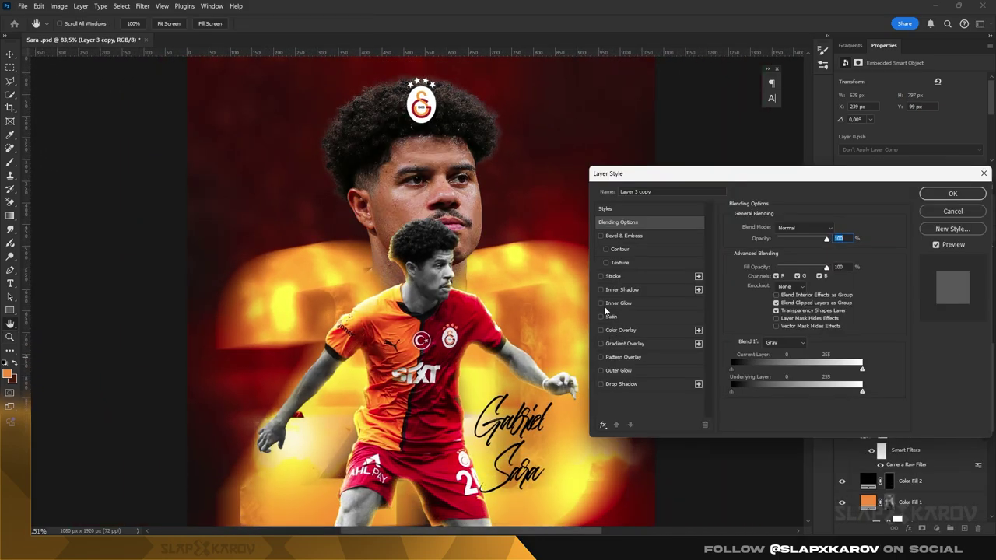
left_click(601, 303)
mouse_move(777, 343)
left_mouse_down()
mouse_move(767, 331)
mouse_move(787, 343)
left_mouse_up()
left_click(965, 195)
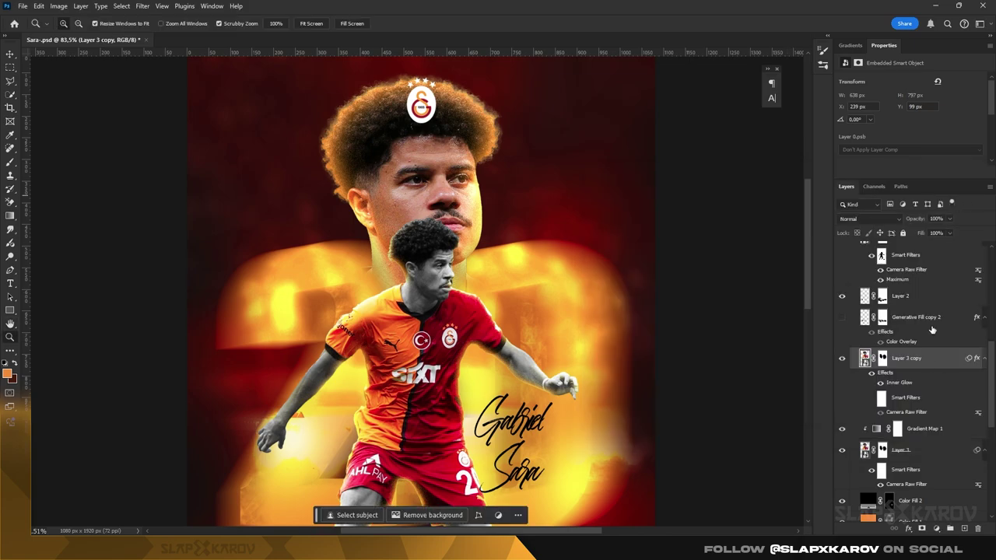
- Set Layer 3 copy's fill to 0% and convert it to a smart object
left_click_drag(936, 247, 796, 261)
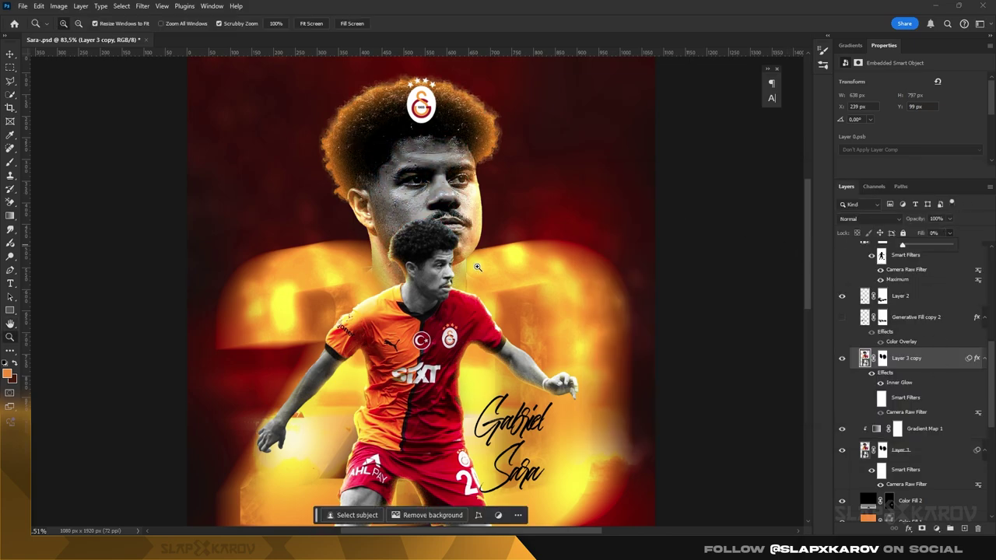
right_click(916, 352)
left_click(906, 339)
- Set Layer 3 copy's blend mode to Linear Dodge (Add) and give it a layer mask
left_click(870, 218)
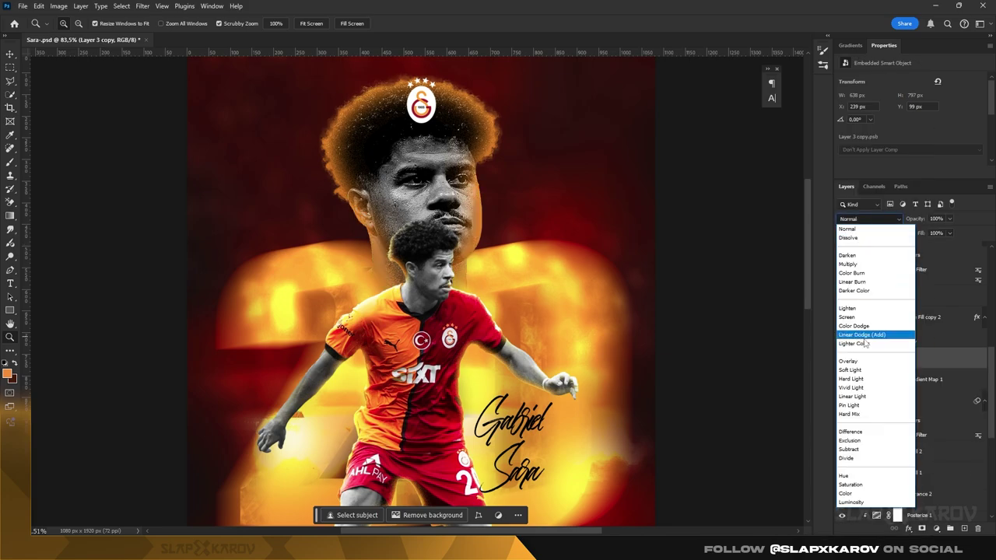
left_click(863, 334)
key("b")
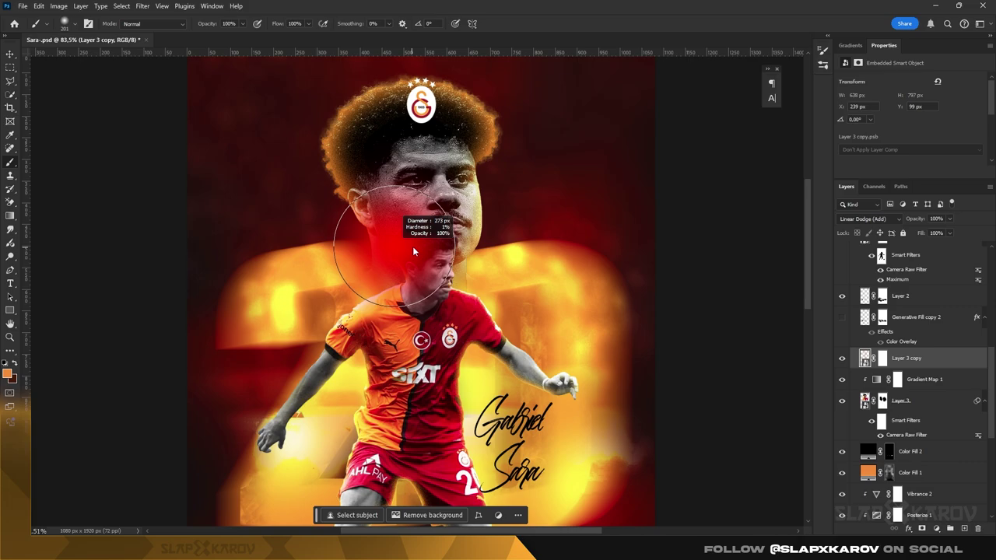
left_click(922, 529)
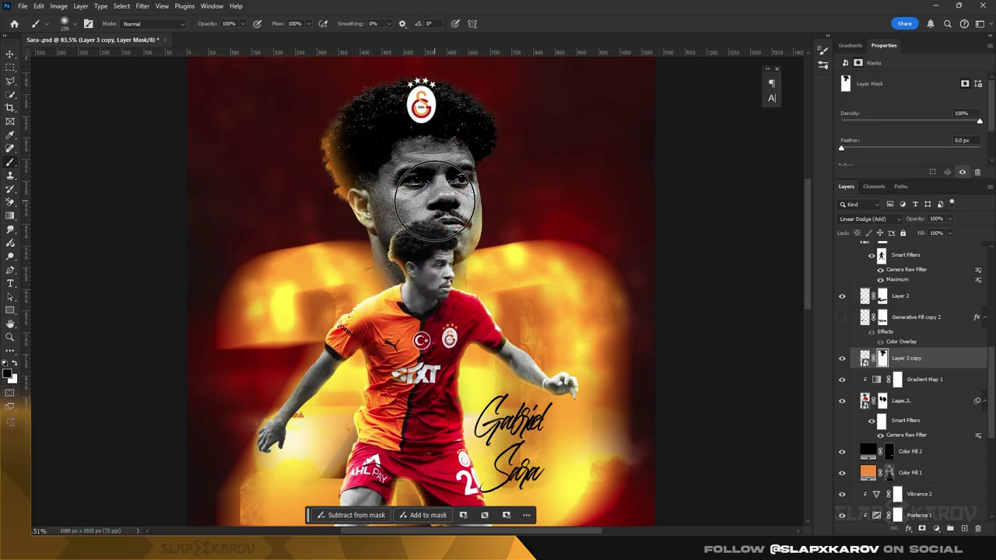
scroll(339, 188, "up", 5)
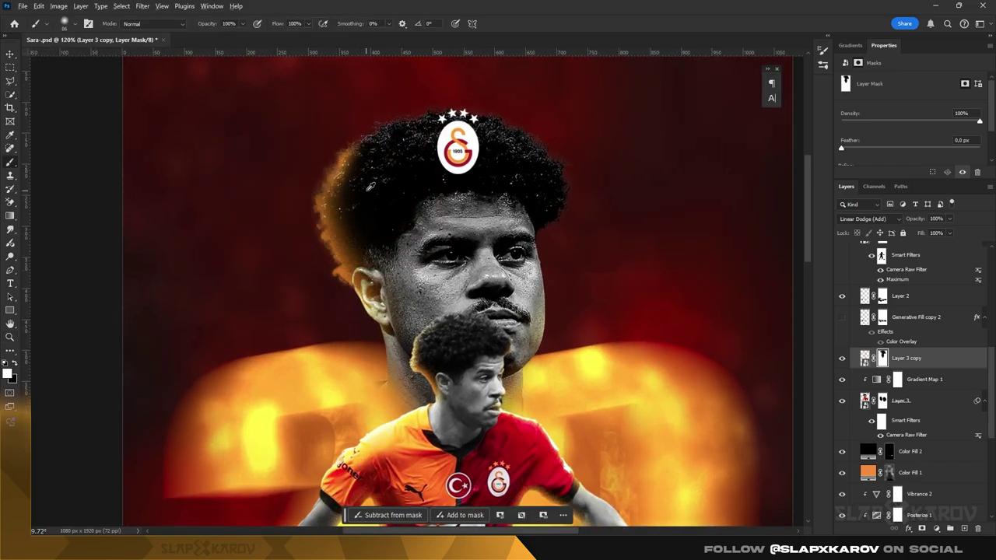
scroll(374, 257, "down", 2)
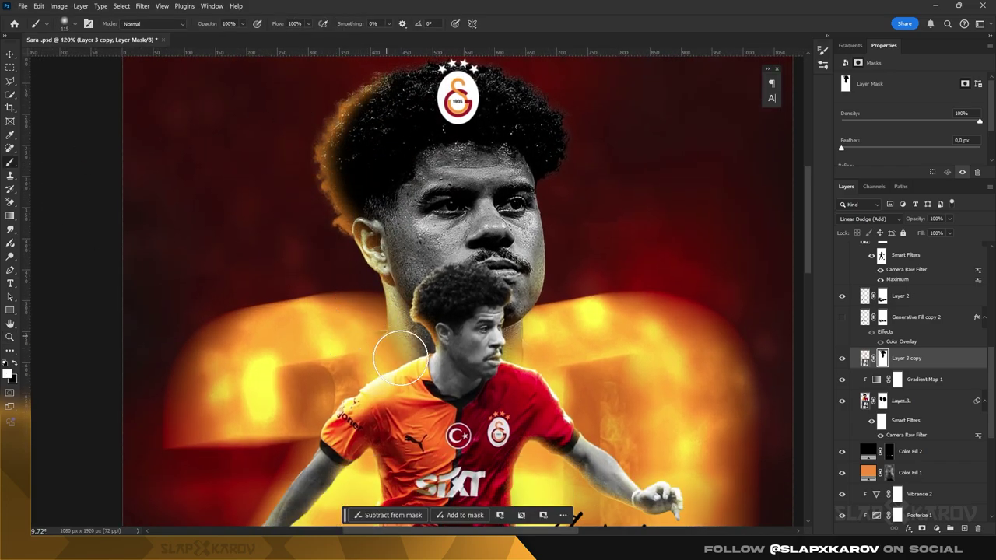
scroll(436, 296, "down", 5)
scroll(447, 259, "up", 5)
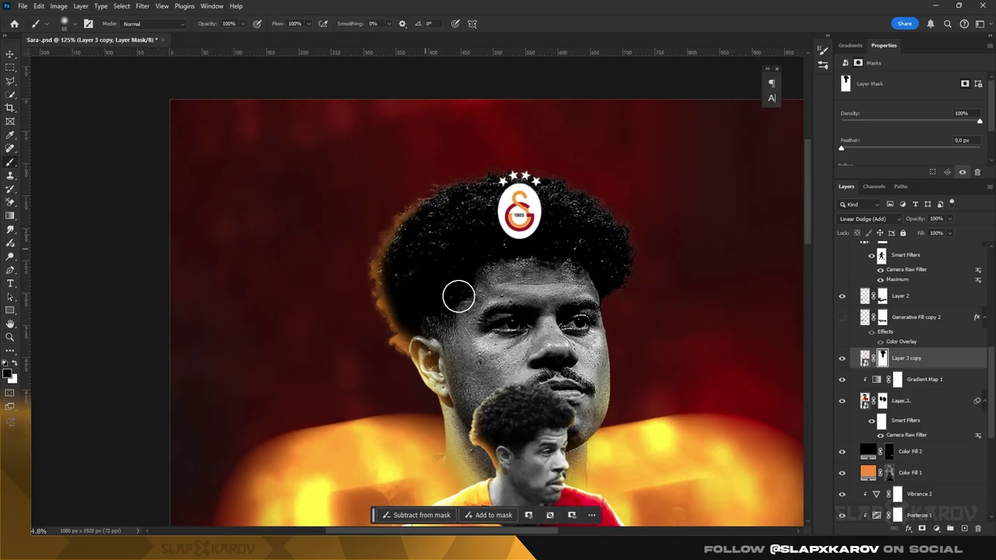
- Switch between the Layer 3 and Layer 3 copy masks with the Brush ready for masking
key("z")
scroll(446, 360, "down", 5)
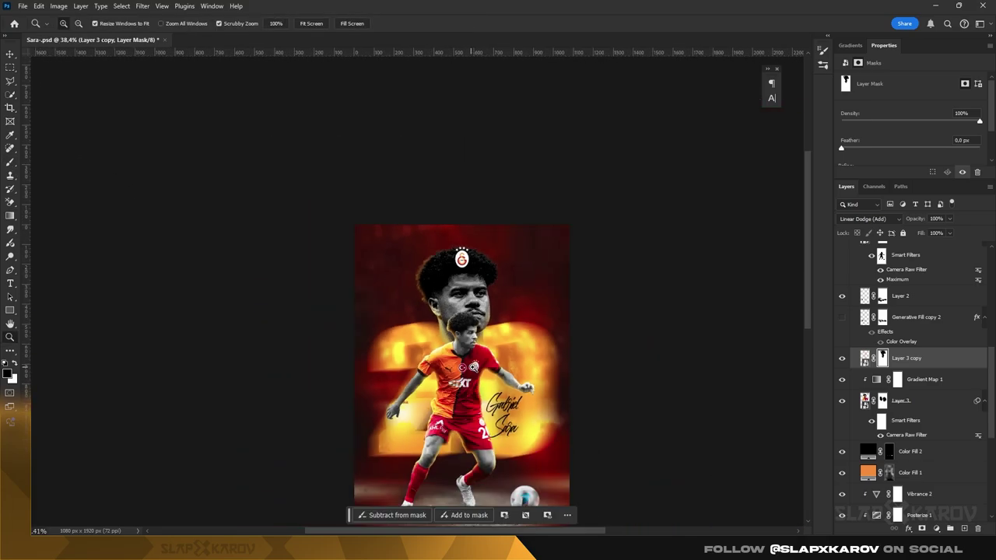
scroll(466, 311, "up", 5)
scroll(482, 288, "down", 3)
scroll(519, 248, "up", 4)
scroll(518, 247, "down", 3)
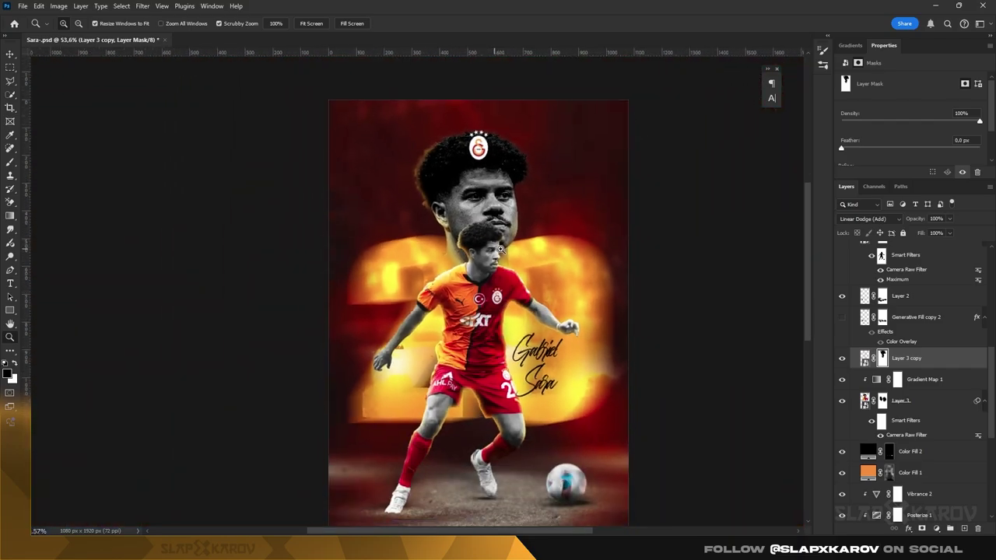
key("v")
scroll(903, 374, "up", 1)
left_click(900, 459)
left_click(898, 438)
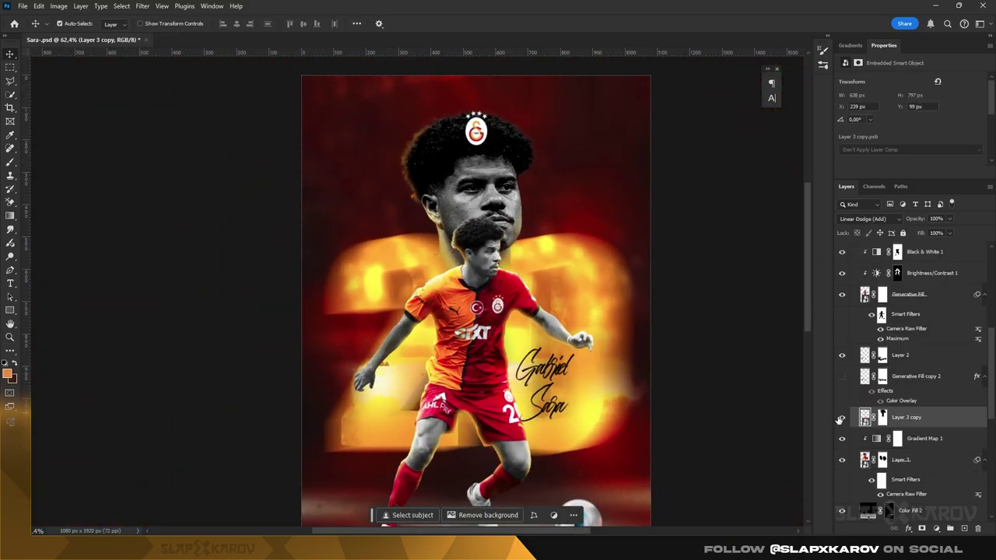
left_click(881, 460)
left_click(10, 162)
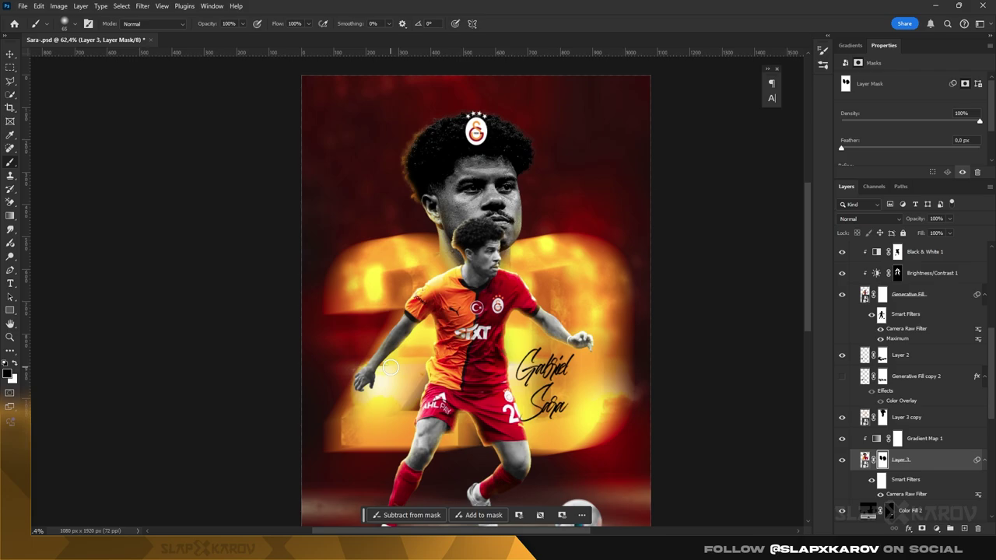
left_click(877, 417)
- Add a Solid Color fill layer above the Black & White 1 layer
key("z")
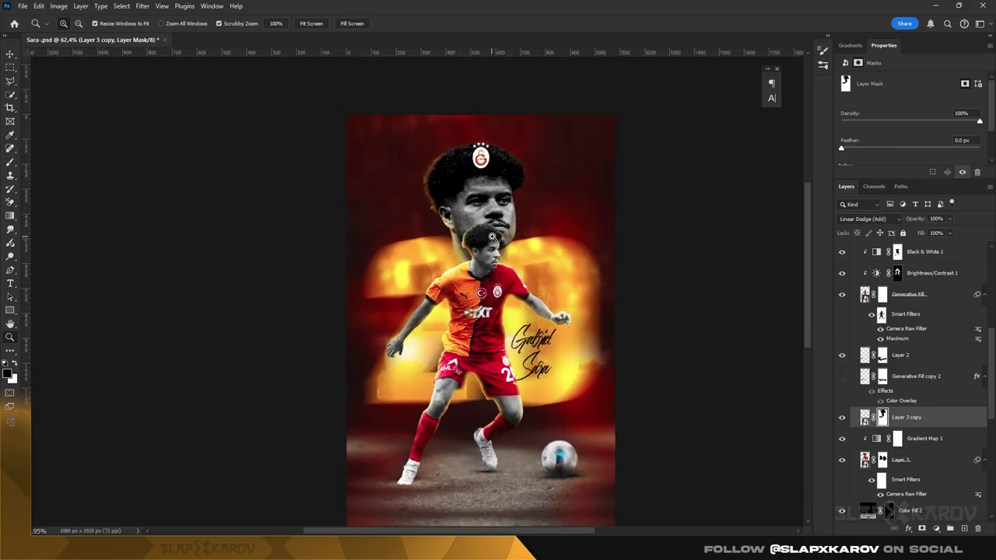
left_click_drag(451, 369, 499, 298)
key("v")
key("alt+period")
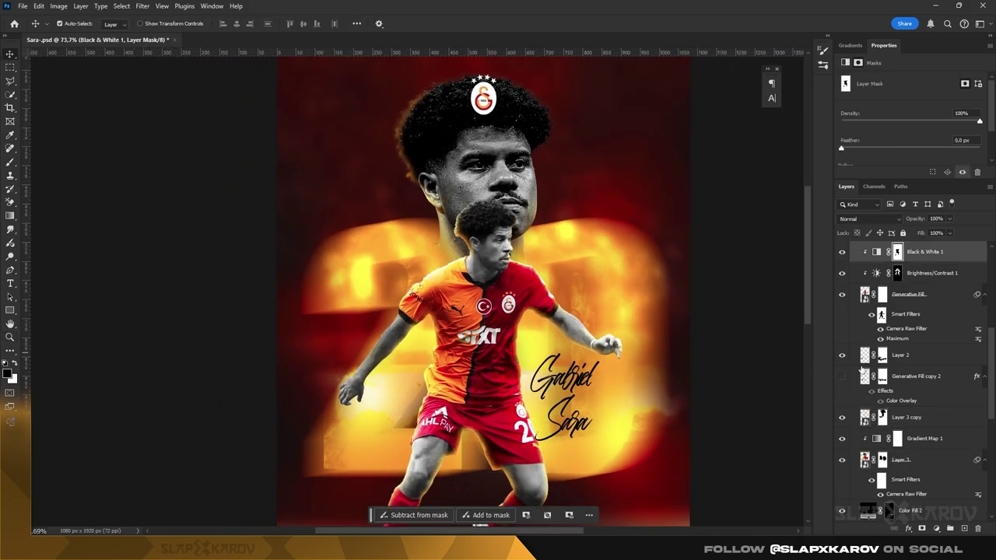
left_click(902, 459)
left_click(907, 417)
- Confirm the orange fill colour and invert the Color Fill 4 mask to hide it
left_click(935, 528)
left_click(933, 351)
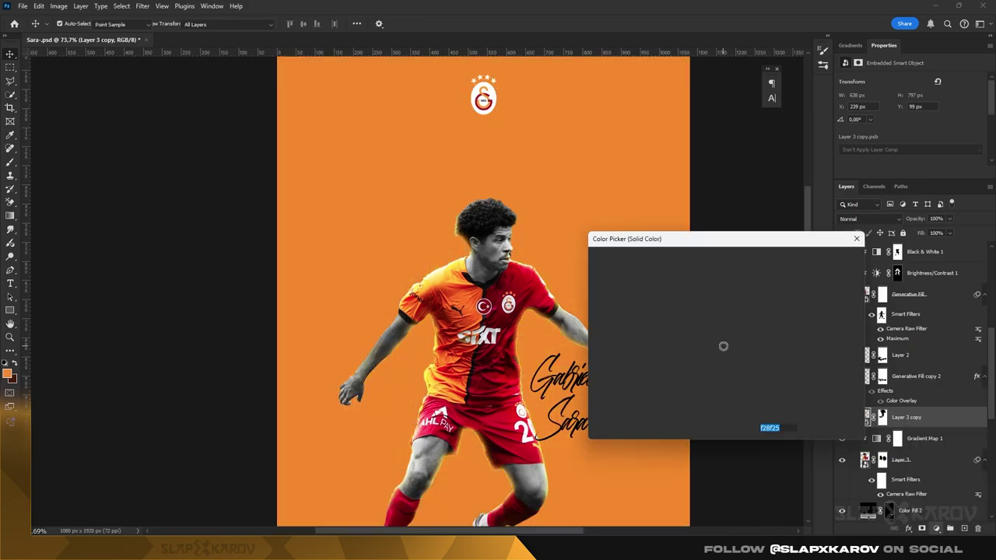
key("Return")
left_click(889, 417)
key("ctrl+i")
- Set up the Brush with white as the painting colour and Normal blend mode
key("b")
right_click(486, 214)
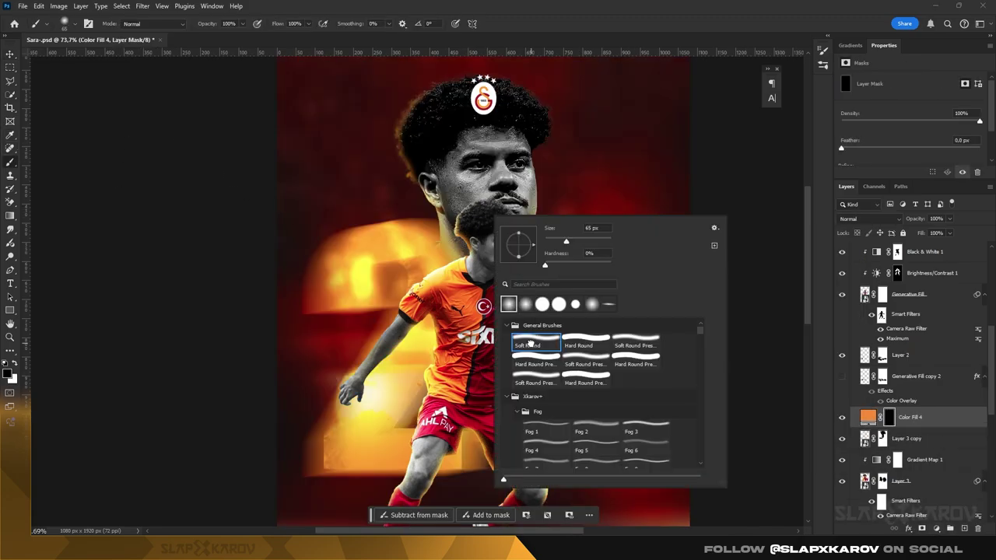
key("Return")
key("x")
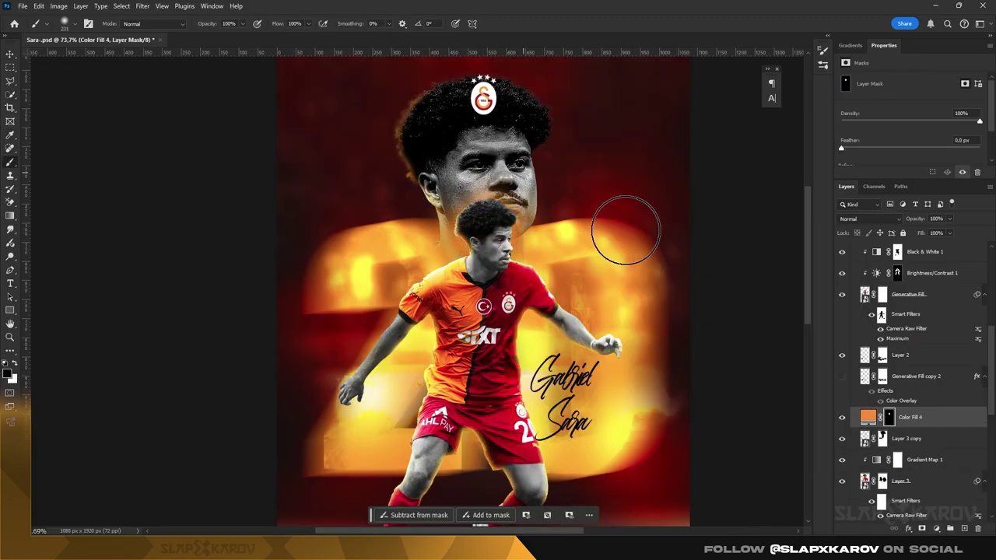
left_click(876, 220)
left_click(871, 231)
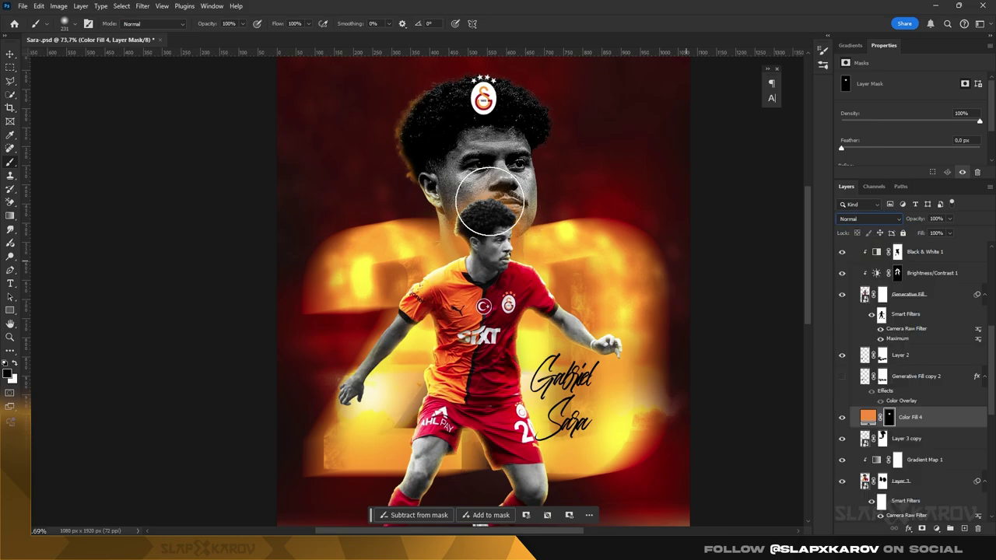
- Paint orange back onto the mask around the big face's neck, jaw and shoulder
key("z")
left_click(490, 211)
left_click(12, 164)
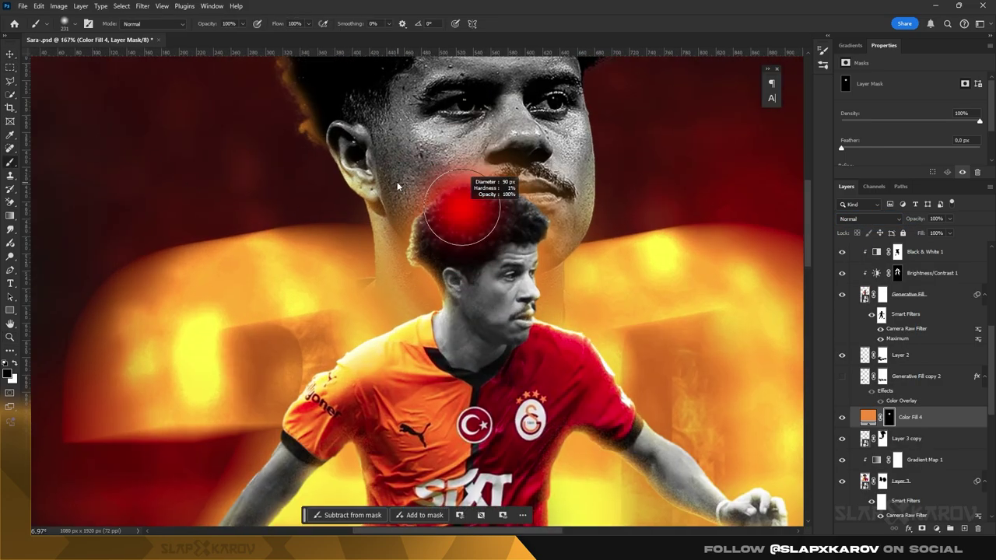
left_click_drag(413, 198, 375, 273)
left_click_drag(414, 313, 418, 276)
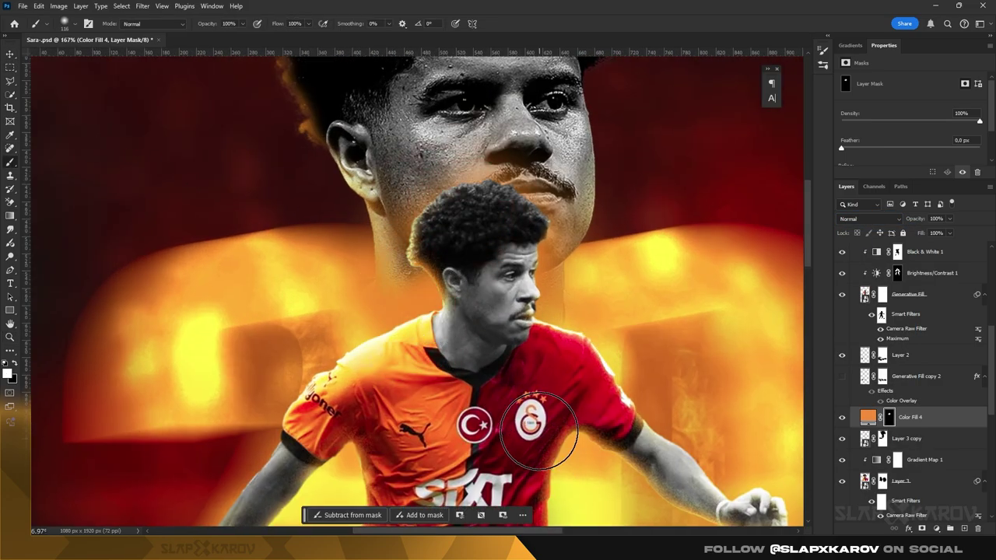
left_click_drag(506, 264, 597, 349)
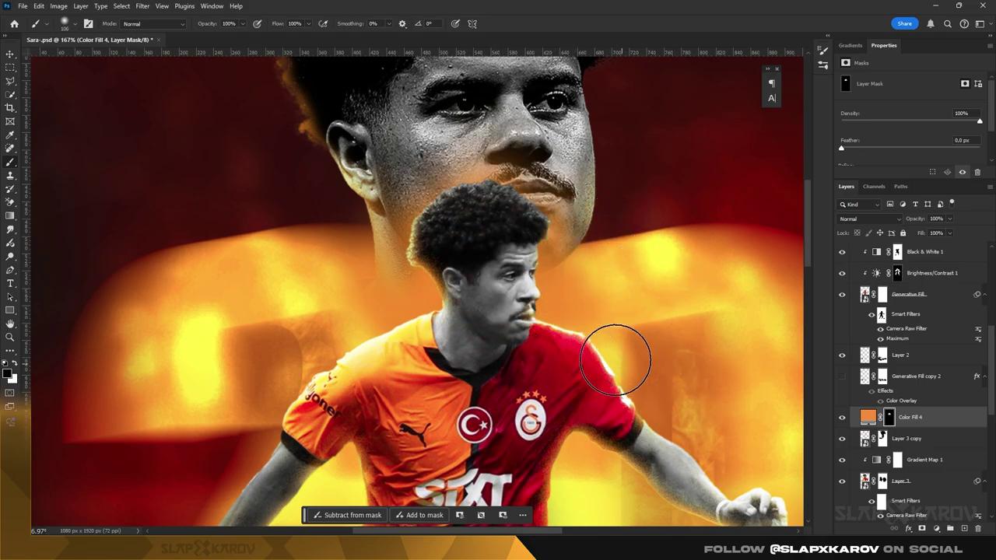
scroll(459, 233, "up", 2)
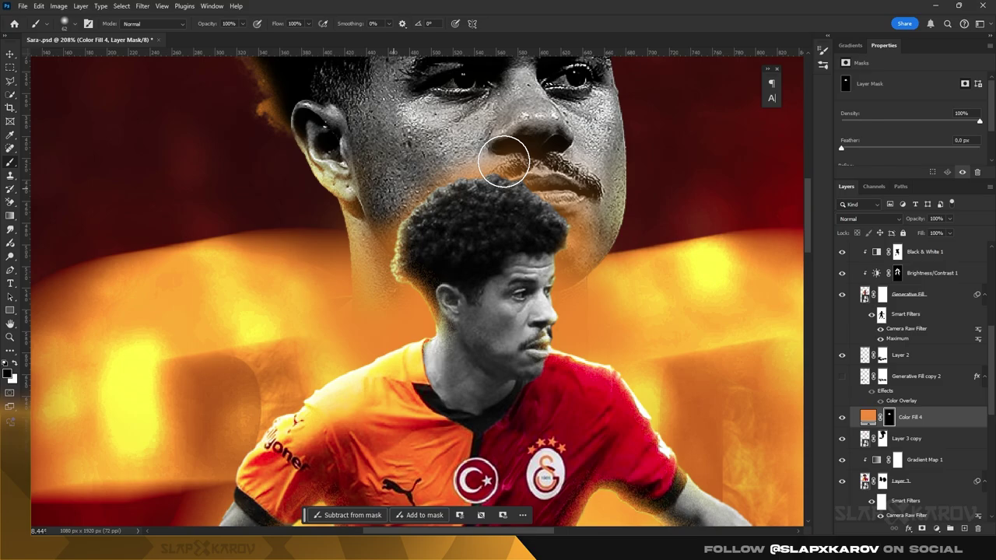
scroll(370, 209, "down", 10)
scroll(418, 249, "up", 10)
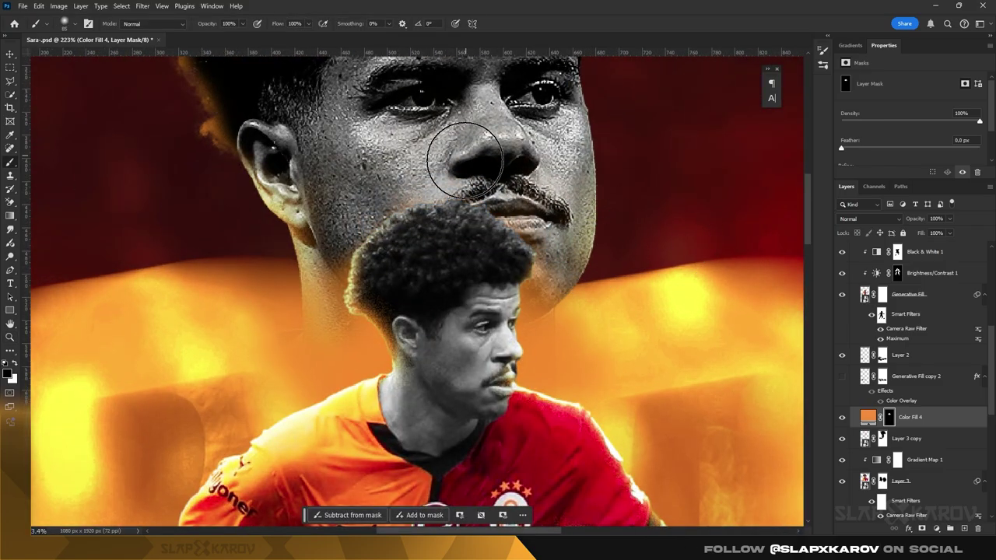
key("z")
scroll(569, 213, "down", 10)
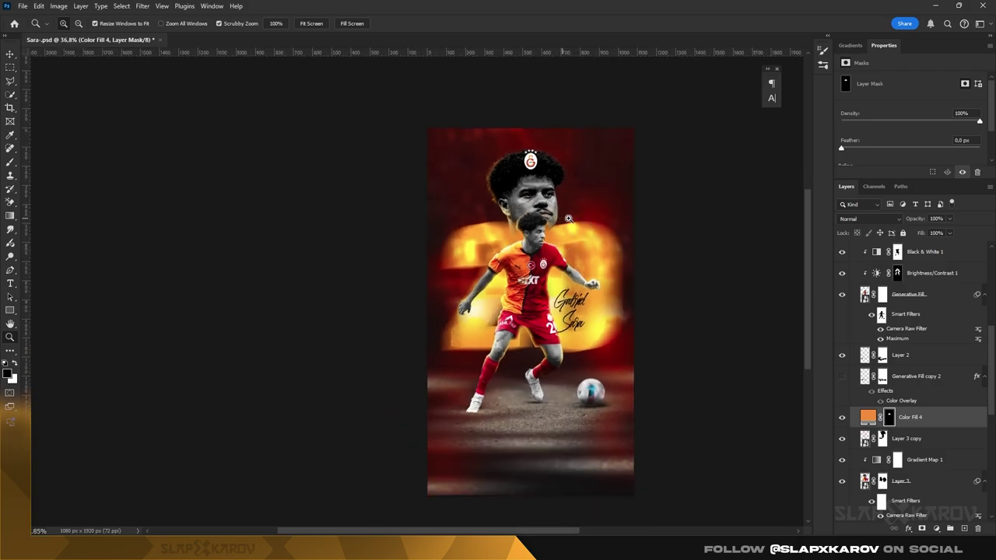
- Browse the layer stack, selecting Layer 3 copy and then Layer 3
scroll(569, 212, "up", 3)
key("alt+[")
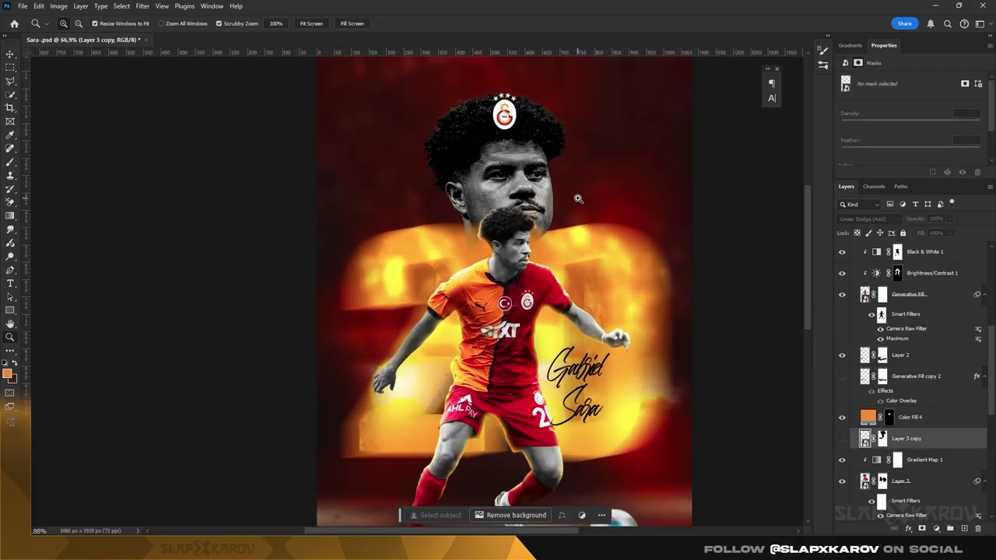
scroll(547, 173, "up", 3)
scroll(546, 172, "down", 4)
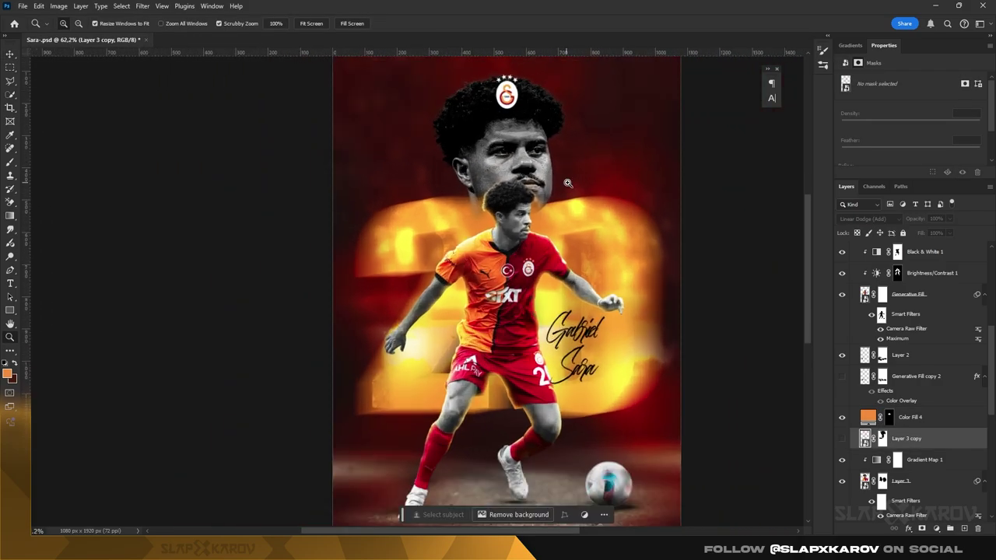
scroll(547, 173, "up", 2)
key("alt+[")
scroll(504, 171, "down", 3)
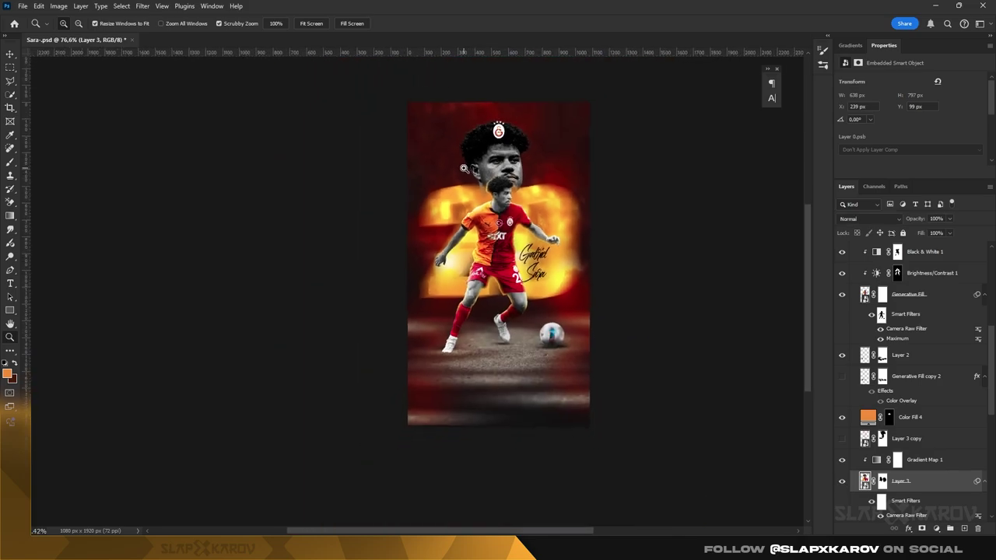
scroll(504, 171, "up", 5)
scroll(505, 171, "up", 1)
scroll(501, 170, "down", 1)
scroll(490, 165, "down", 2)
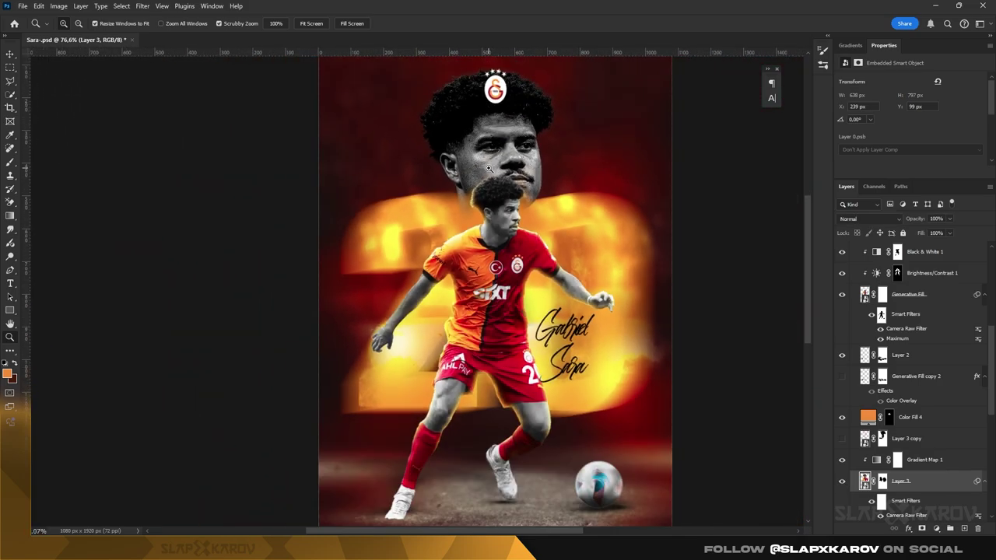
scroll(487, 163, "up", 2)
scroll(494, 162, "up", 1)
scroll(502, 160, "down", 4)
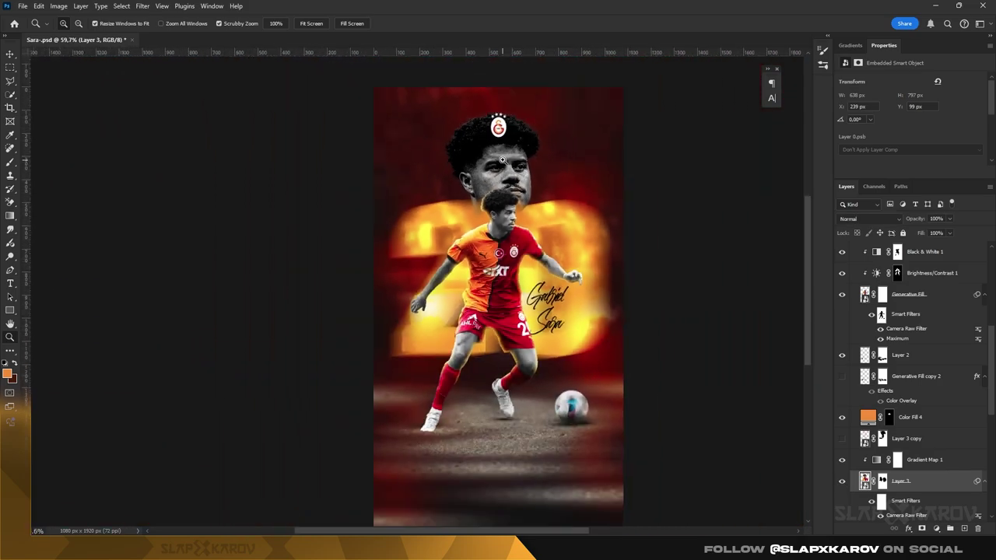
scroll(506, 162, "up", 2)
scroll(514, 165, "down", 1)
scroll(537, 171, "up", 3)
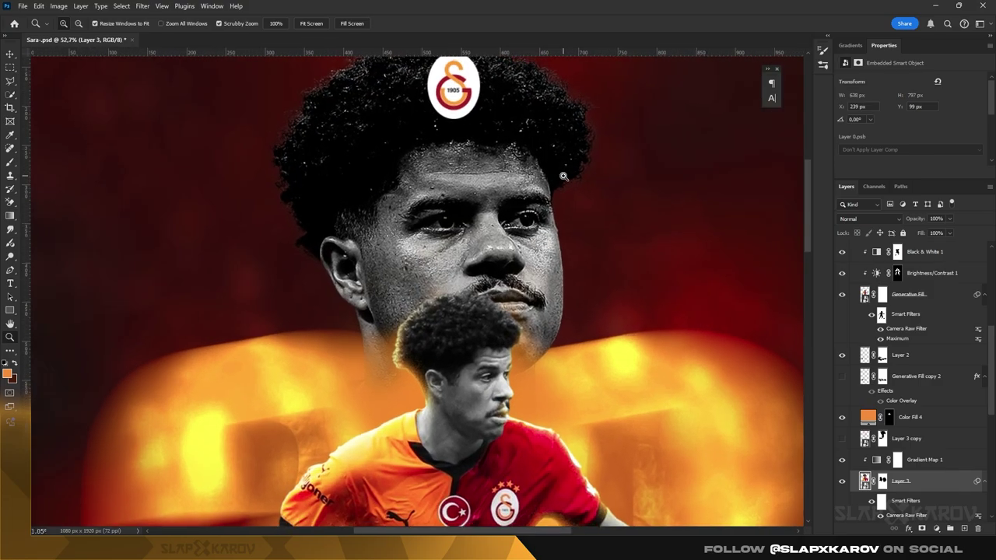
scroll(547, 174, "down", 1)
scroll(880, 466, "down", 1)
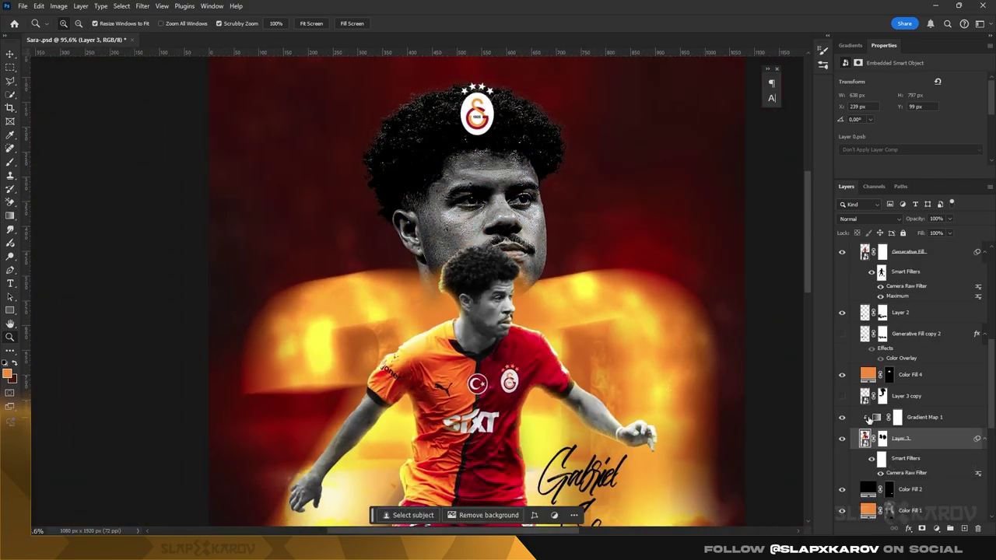
- Set Gradient Map 1's gradient method to Smooth in Properties
left_click(868, 420)
left_click(899, 115)
left_click(875, 133)
left_click(898, 115)
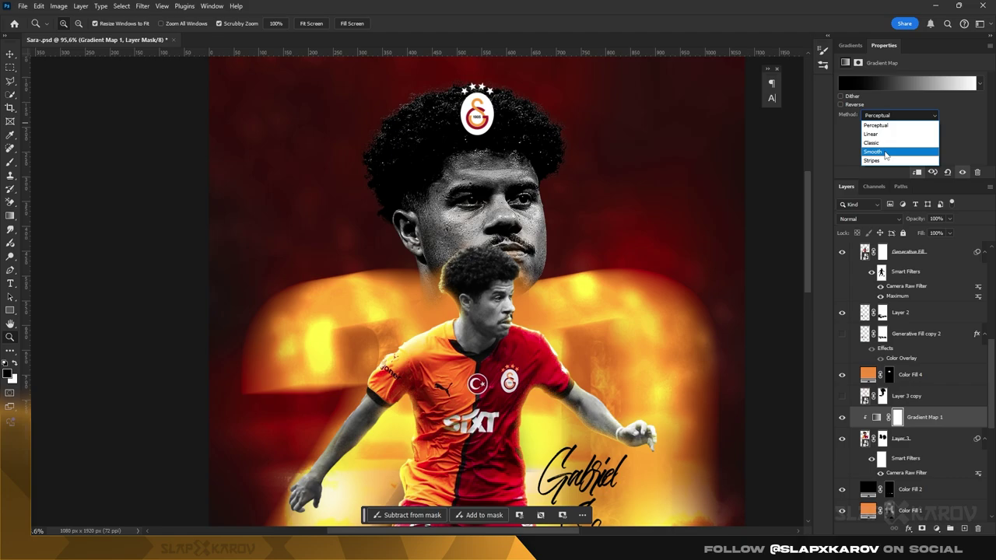
left_click(884, 153)
left_click(898, 115)
left_click(887, 161)
key("ctrl+z")
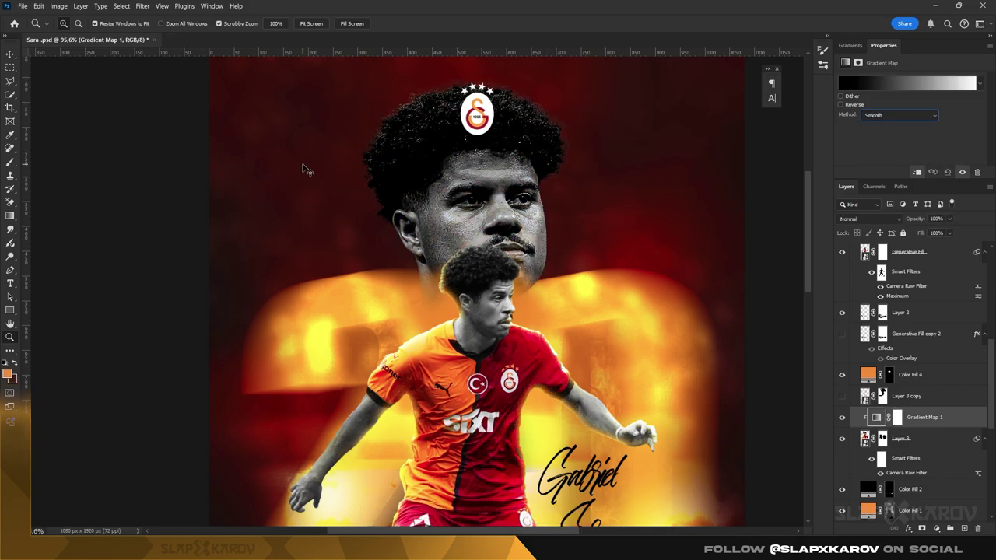
mouse_move(467, 228)
left_mouse_down()
mouse_move(471, 286)
mouse_move(544, 282)
left_mouse_up()
- Target Layer 3's mask with the Brush and fit the whole poster in view
left_click(882, 438)
key("b")
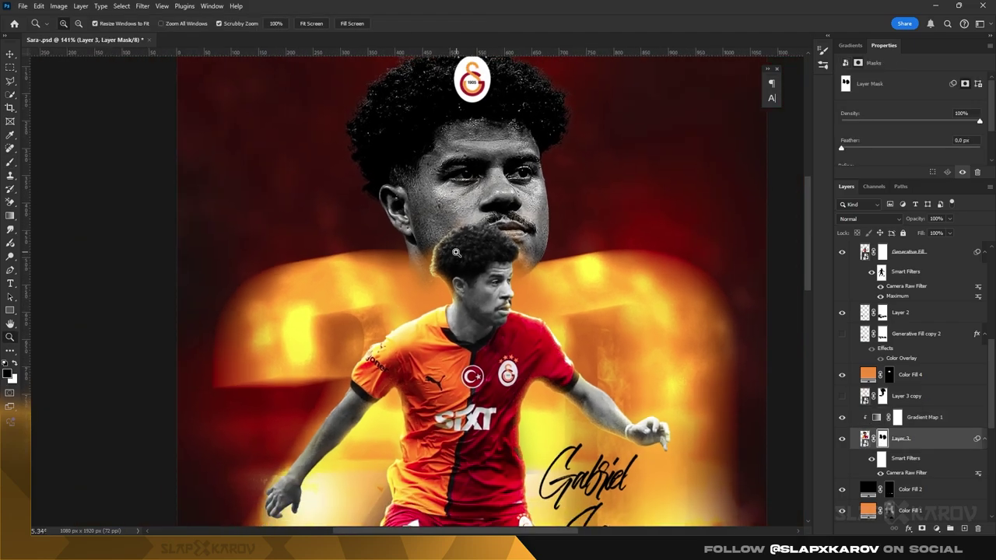
left_click_drag(561, 319, 133, 223)
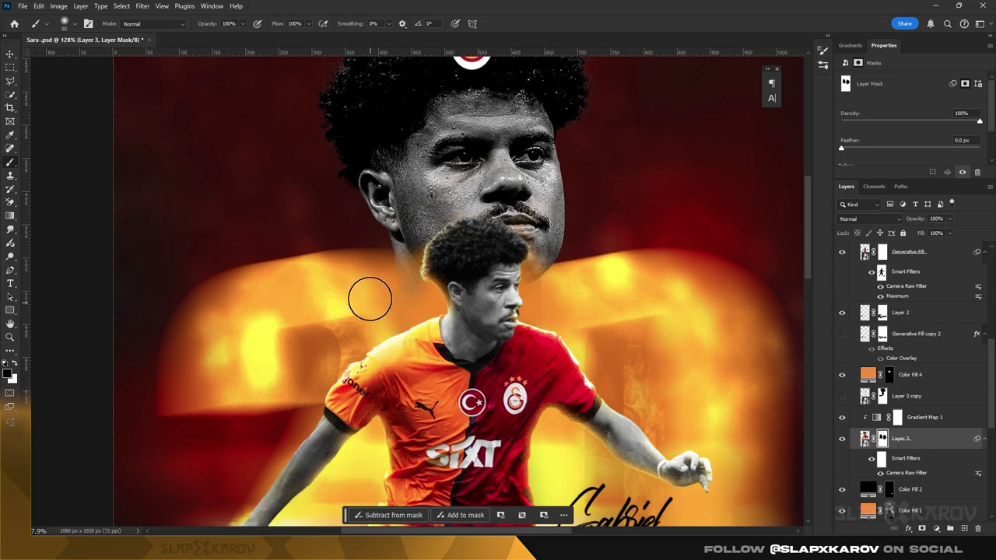
key("m")
key("ctrl+0")
key("ctrl+a")
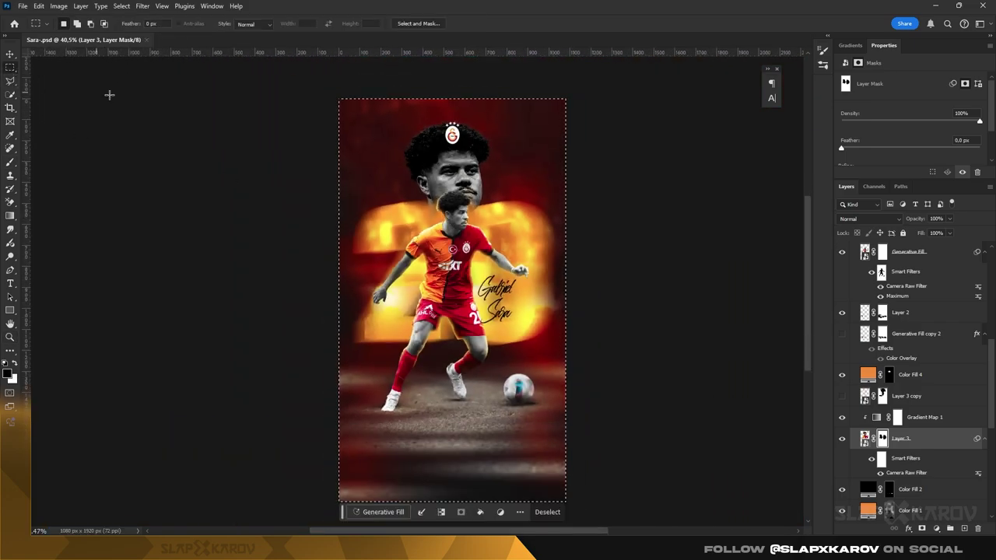
- Nudge the Sara and gabriel script texts into position
key("ctrl+d")
key("z")
left_click_drag(457, 193, 487, 247)
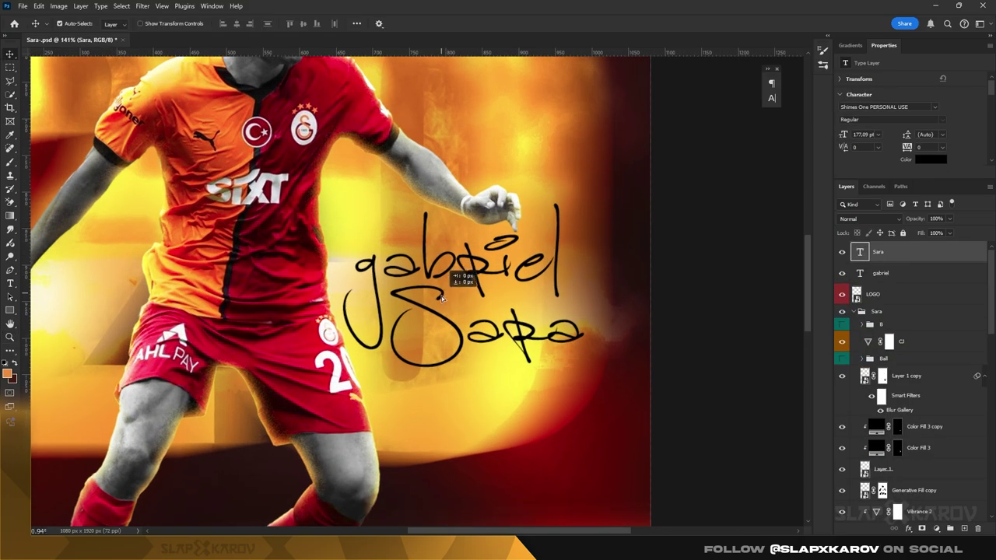
left_click_drag(441, 298, 439, 297)
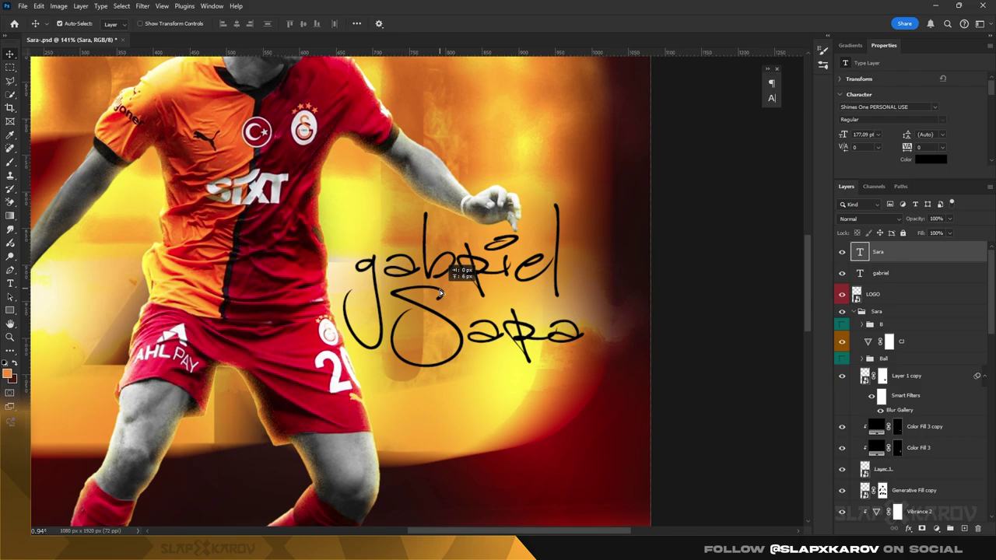
left_click_drag(506, 251, 507, 245)
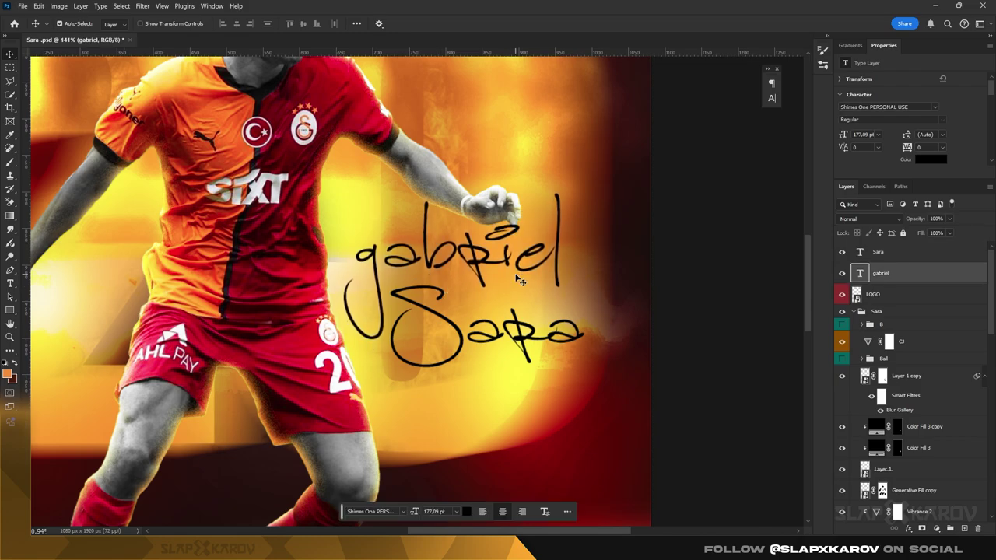
left_click_drag(446, 312, 447, 302)
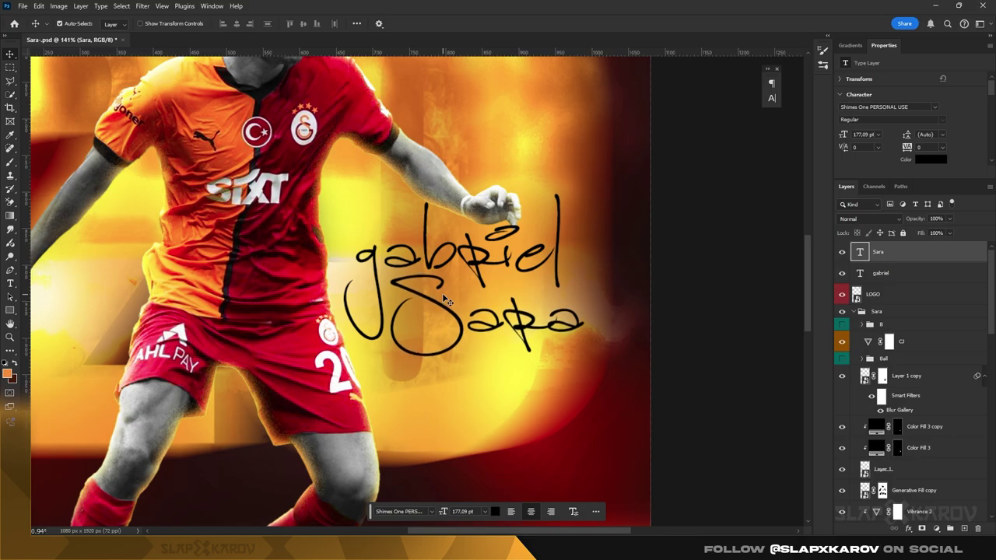
- Group the Sara and gabriel texts into Group 1 and duplicate the gabriel layer
key("alt+bracketleft")
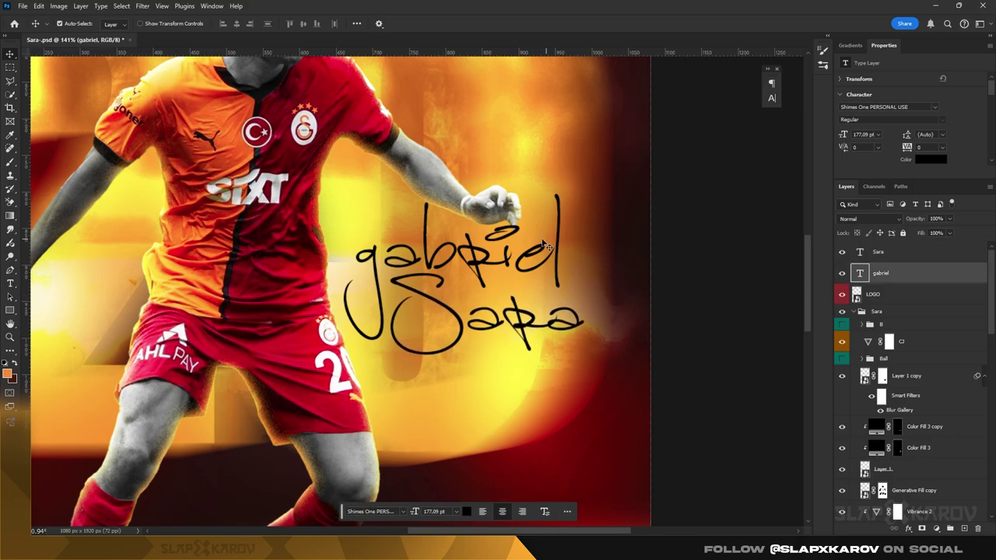
key("z")
mouse_move(504, 228)
left_mouse_down()
mouse_move(472, 206)
mouse_move(733, 291)
left_mouse_up()
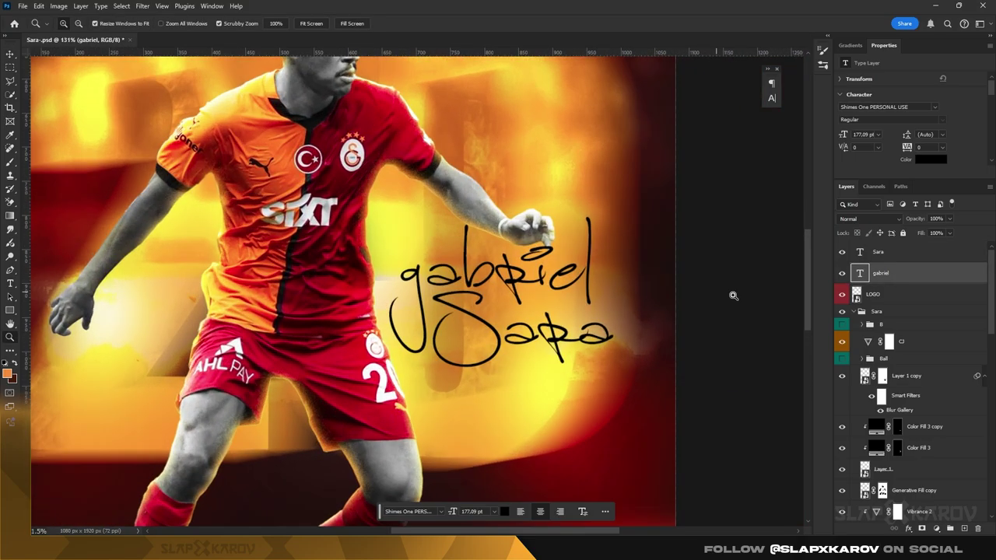
key("ctrl+g")
left_click(852, 247)
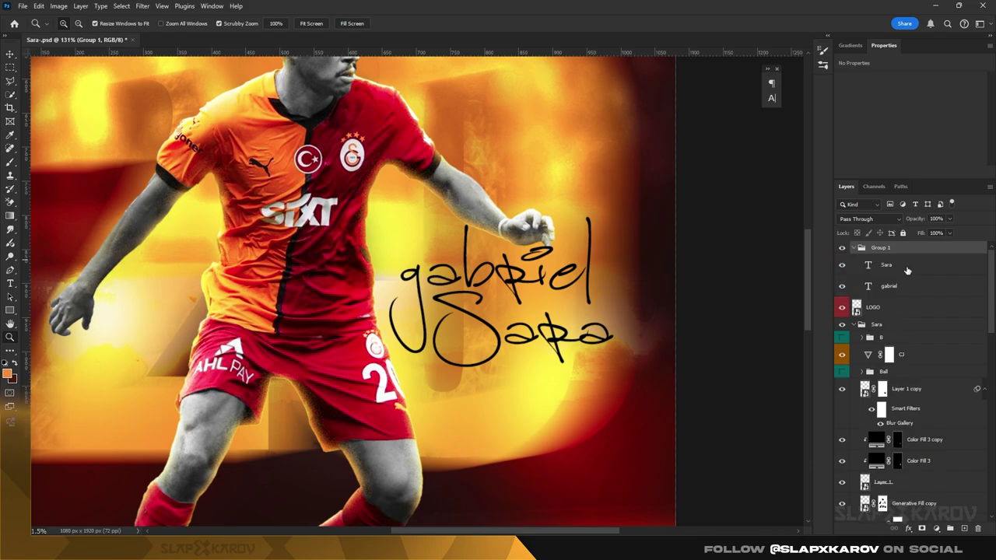
left_click(887, 264)
right_click(896, 278)
left_click(904, 287)
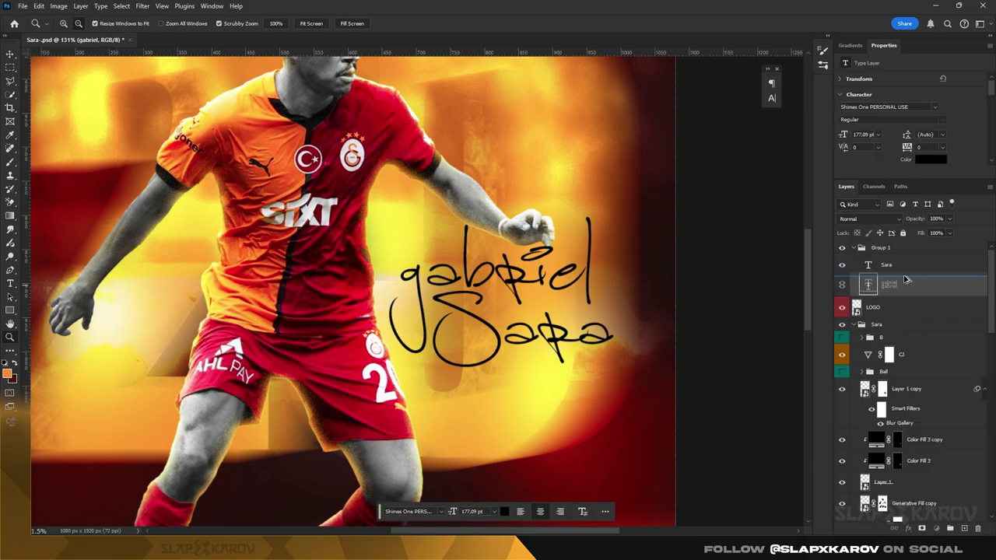
left_click_drag(905, 278, 905, 284, "alt")
- Mask gabriel and paint out part of its loop near the player's hand
left_click(922, 529)
key("b")
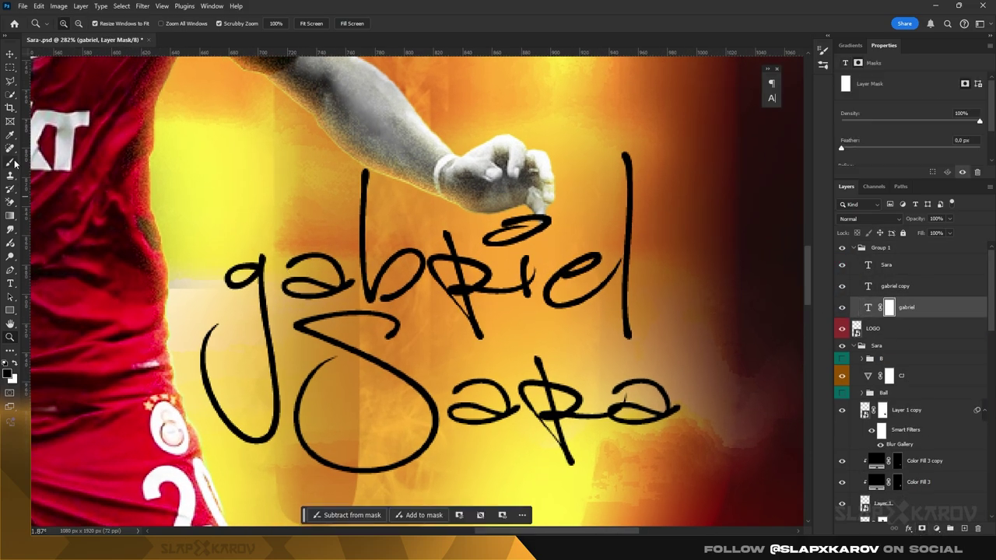
right_click(522, 204)
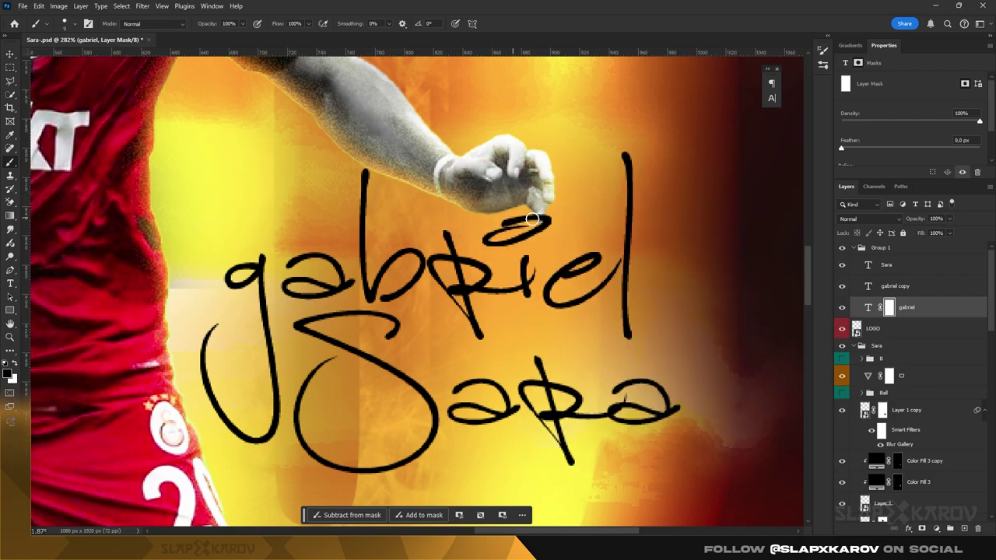
left_click_drag(532, 219, 529, 226)
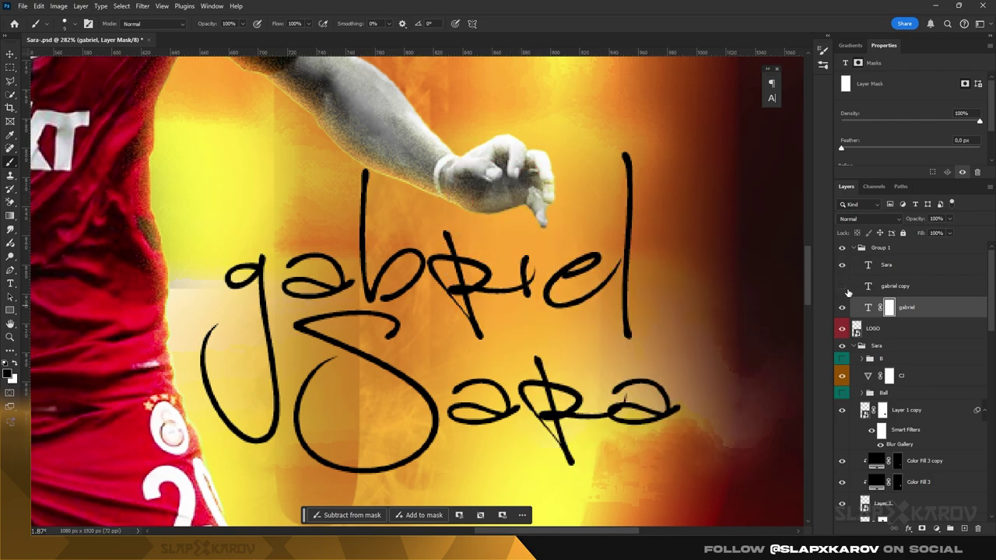
left_click(891, 311, "ctrl")
left_click(872, 309, "ctrl")
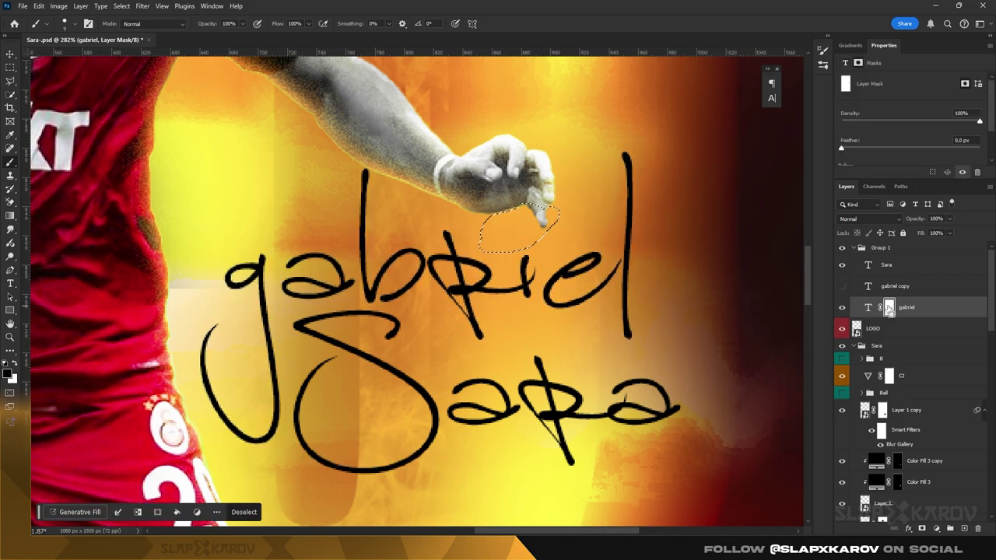
key("ctrl+d")
- Show gabriel copy and give it a hide-all black layer mask
left_click(841, 286)
left_click(895, 286)
left_click(922, 528, "alt")
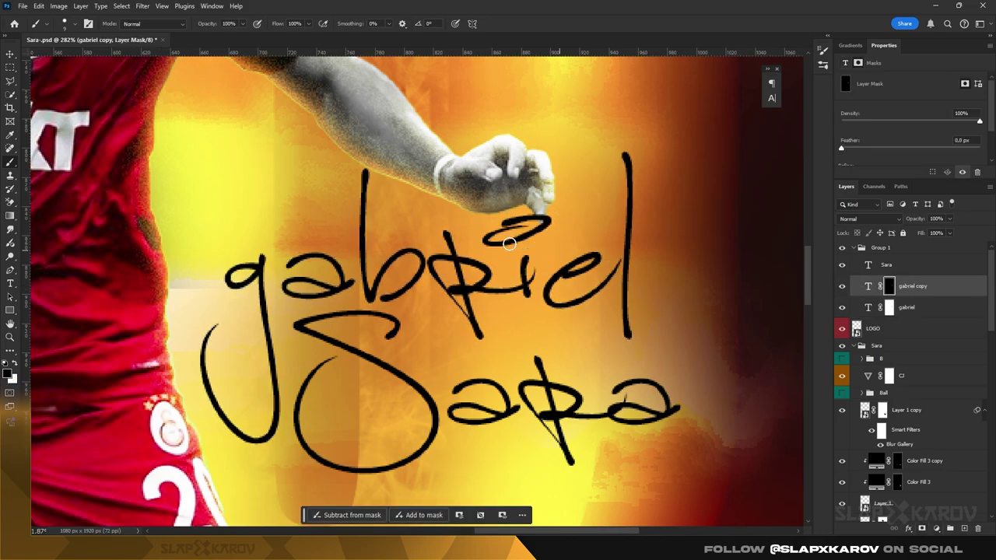
key("v")
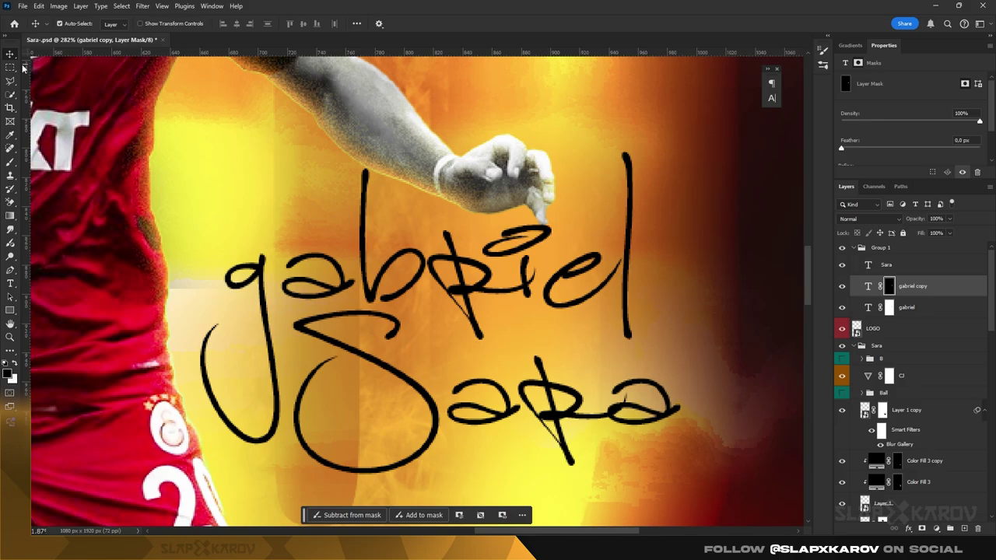
- Try capitalising the first letter of 'gabriel', then revert to the lowercase g
key("z")
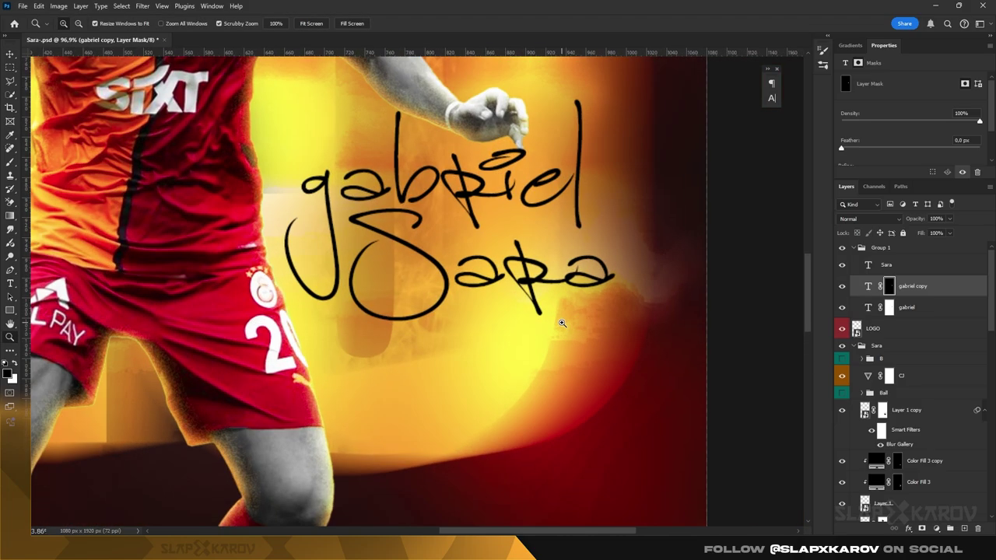
mouse_move(591, 312)
left_mouse_down()
mouse_move(562, 315)
mouse_move(417, 249)
left_mouse_up()
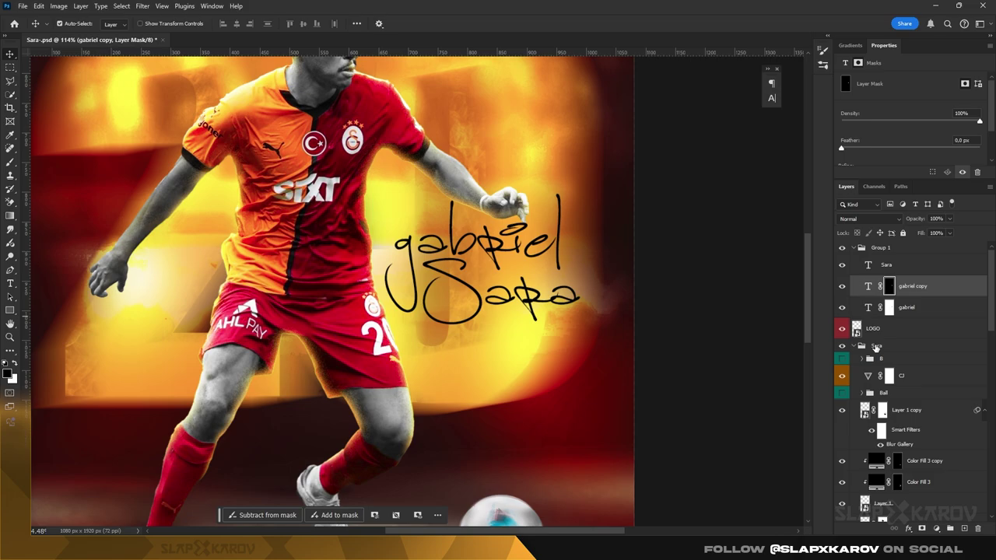
left_click(905, 307)
key("t")
left_click_drag(396, 249, 467, 248)
type("G")
key("BackSpace")
key("ctrl+z")
key("Escape")
- Add a black Color Fill 5 layer with an inverted mask over the signature lettering
key("z")
left_click(903, 264)
left_click(935, 528)
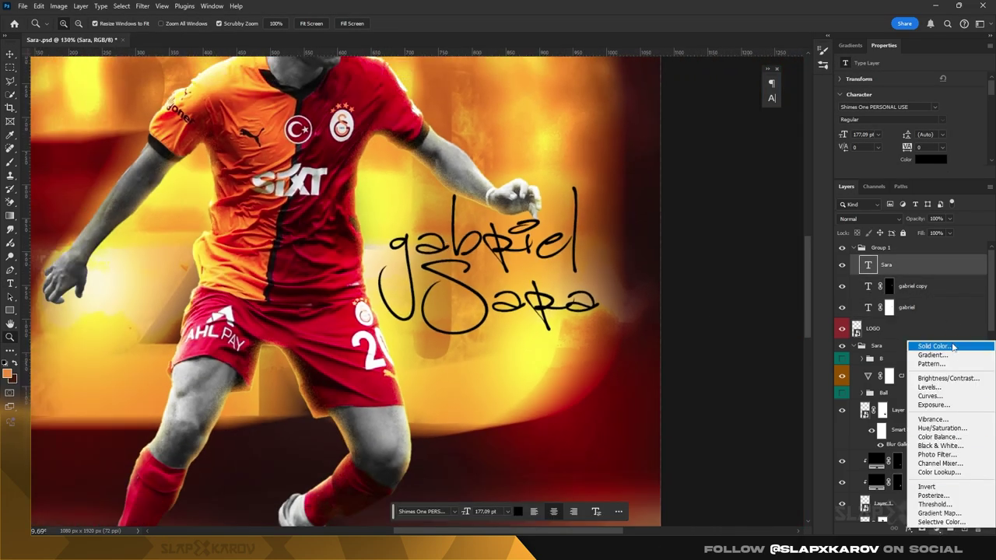
left_click(887, 349)
key("Return")
left_click(889, 264)
key("ctrl+i")
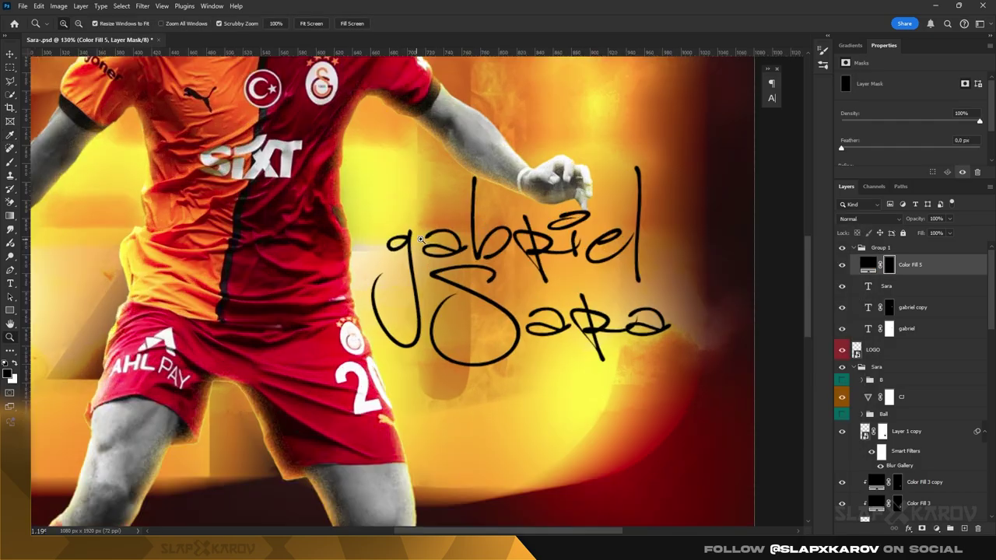
left_click_drag(389, 241, 467, 242)
key("b")
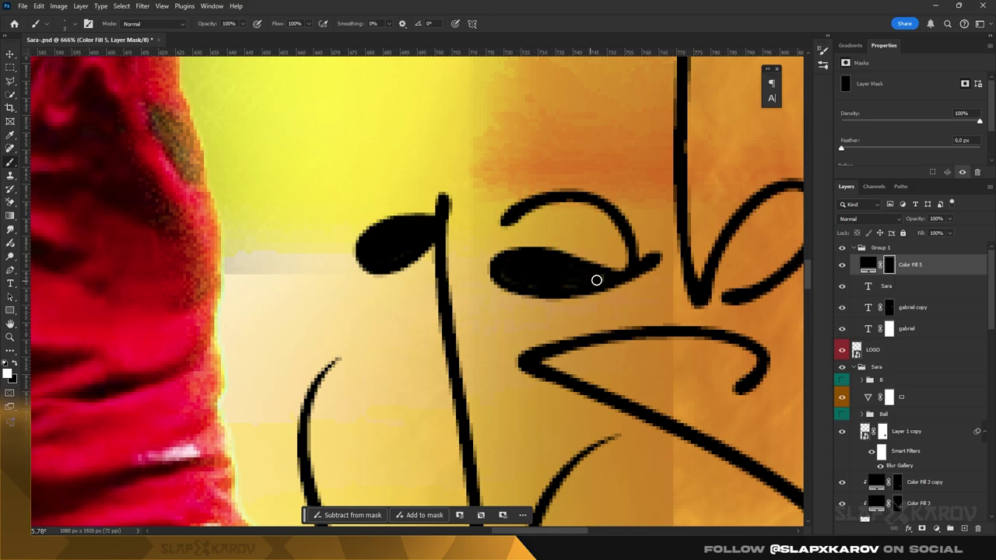
- Zoom in on the Sara part of the signature and paint its letter loops black
key("ctrl+0")
scroll(695, 278, "up", 5)
scroll(280, 189, "up", 2)
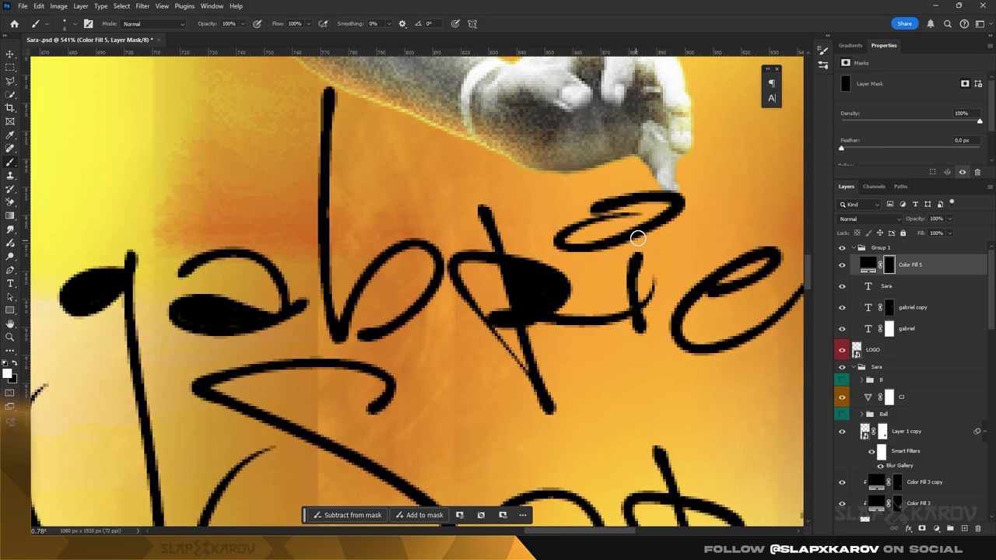
scroll(722, 262, "down", 1)
key("z")
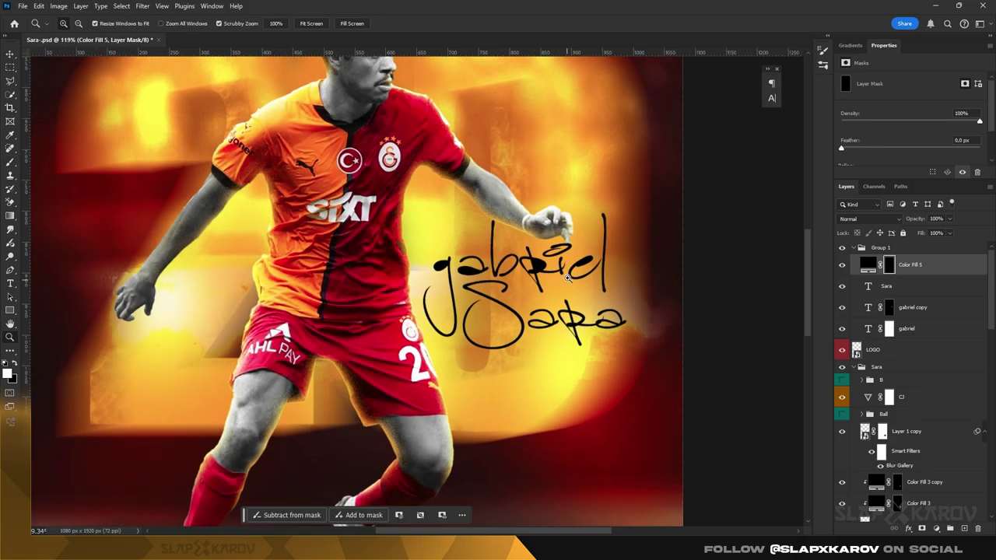
left_click_drag(534, 262, 610, 234)
left_click_drag(572, 364, 614, 362)
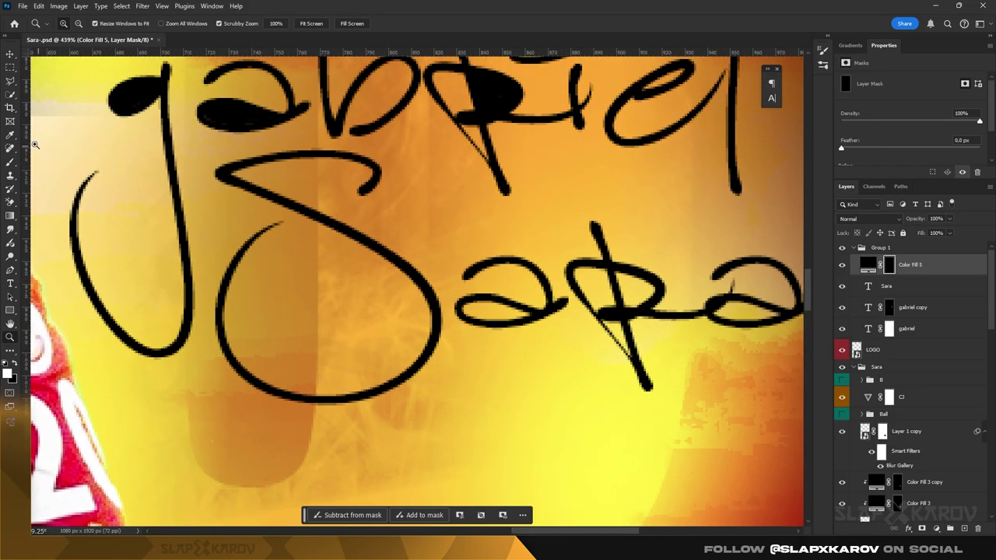
key("b")
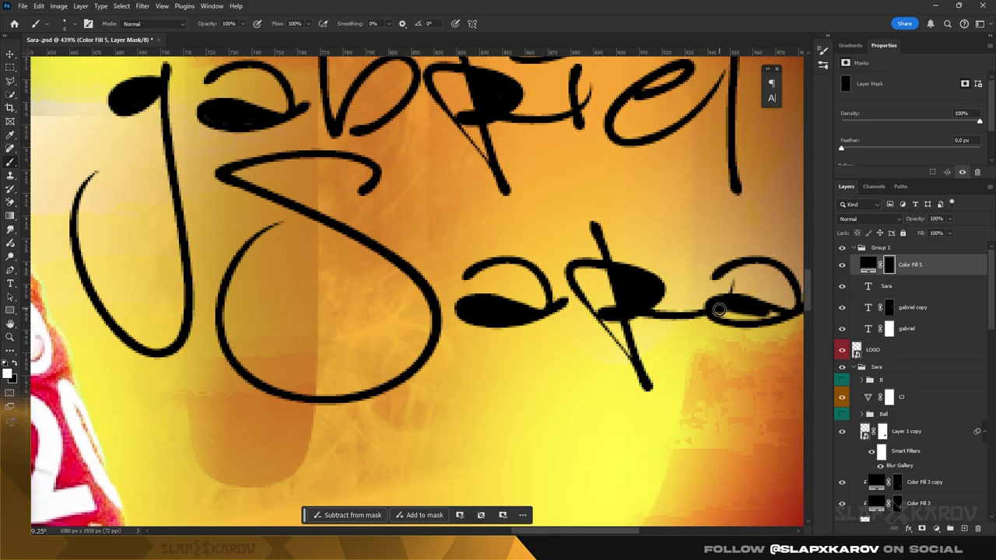
- Fill in the remaining Sara letter loops, then zoom out to review the whole poster
key("z")
left_click_drag(554, 230, 615, 225)
left_click(9, 165)
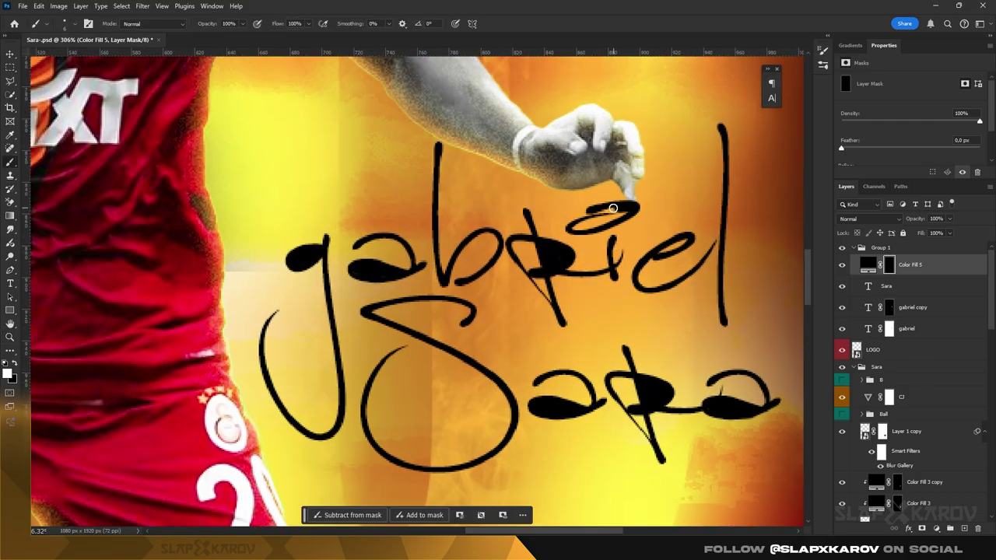
key("z")
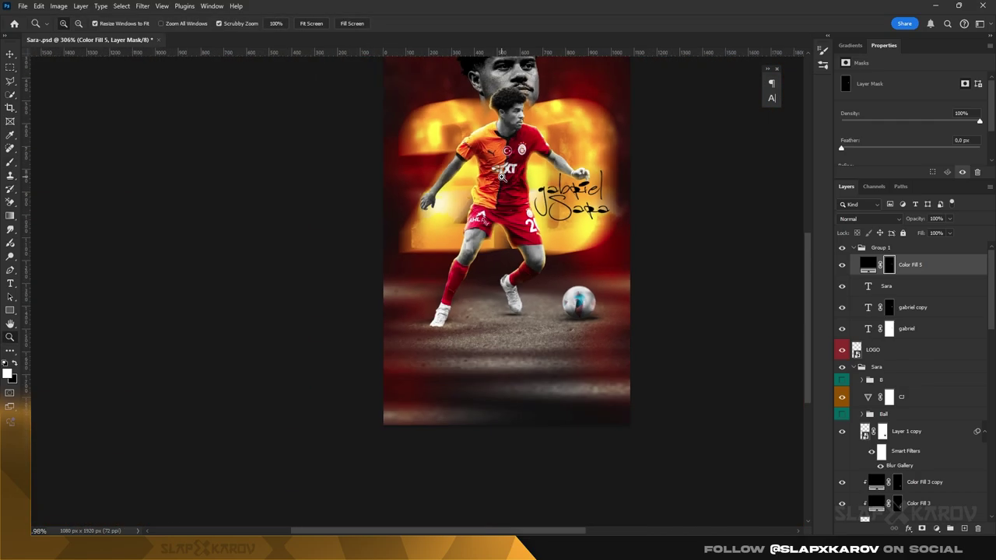
left_click_drag(580, 226, 578, 181)
left_click_drag(631, 248, 684, 247)
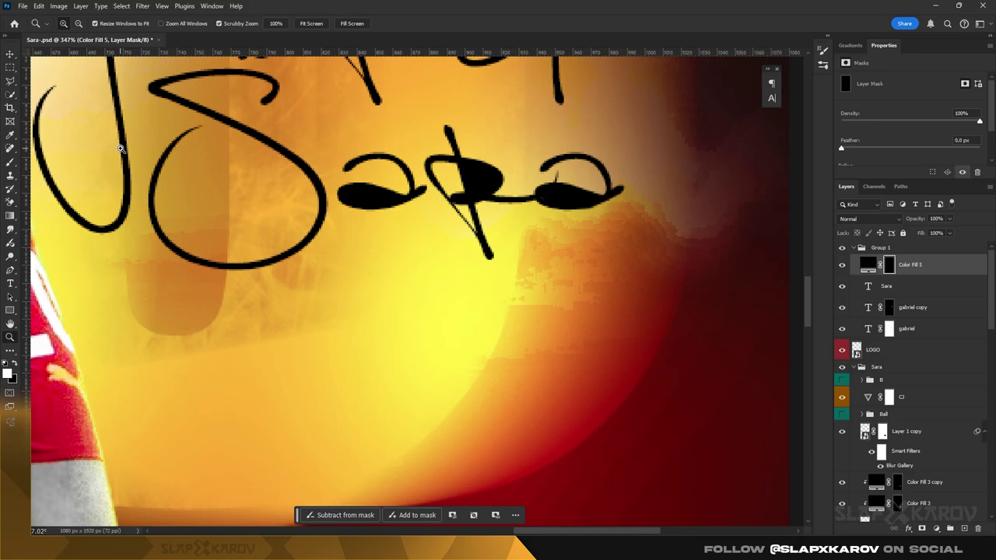
left_click_drag(579, 193, 591, 198)
key("b")
key("ctrl+0")
key("z")
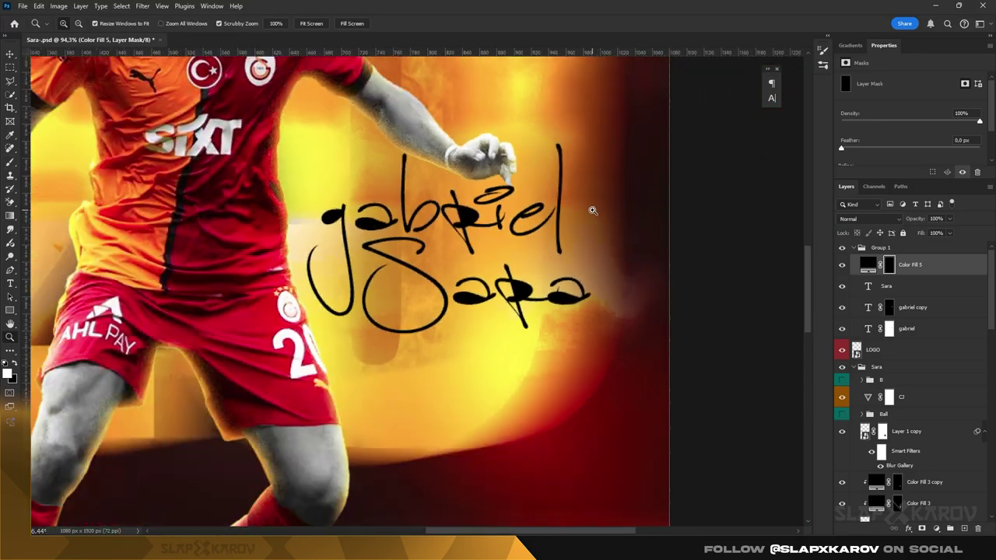
mouse_move(591, 211)
left_mouse_down()
mouse_move(523, 187)
mouse_move(543, 251)
mouse_move(510, 242)
left_mouse_up()
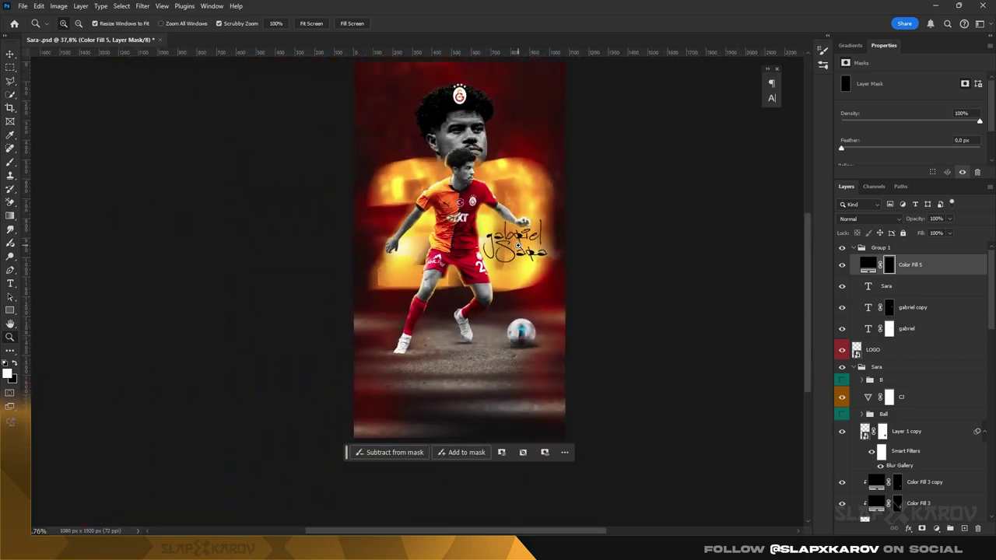
- Move the LOGO crest layer to the bottom centre of the poster
key("v")
left_click(464, 122)
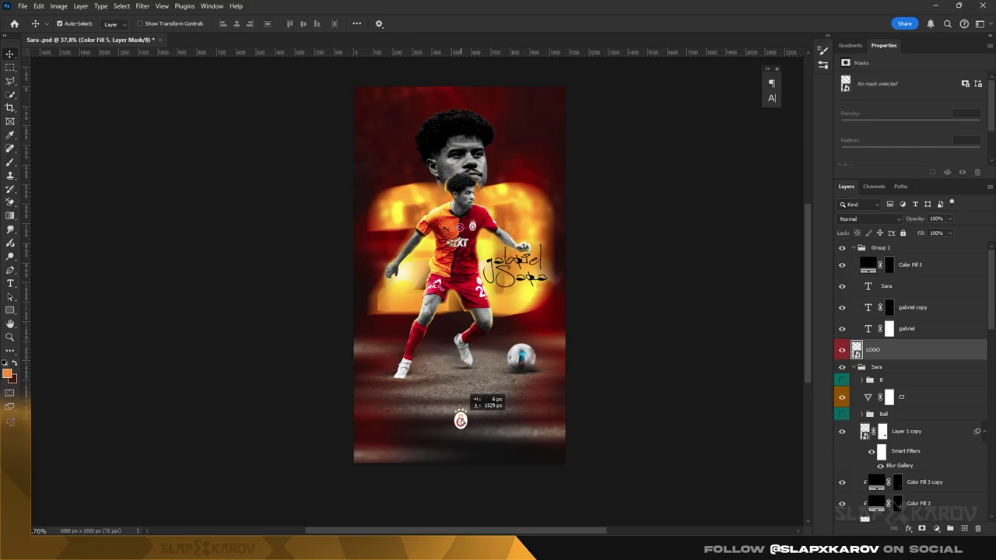
left_click_drag(461, 420, 459, 421)
key("ctrl+a")
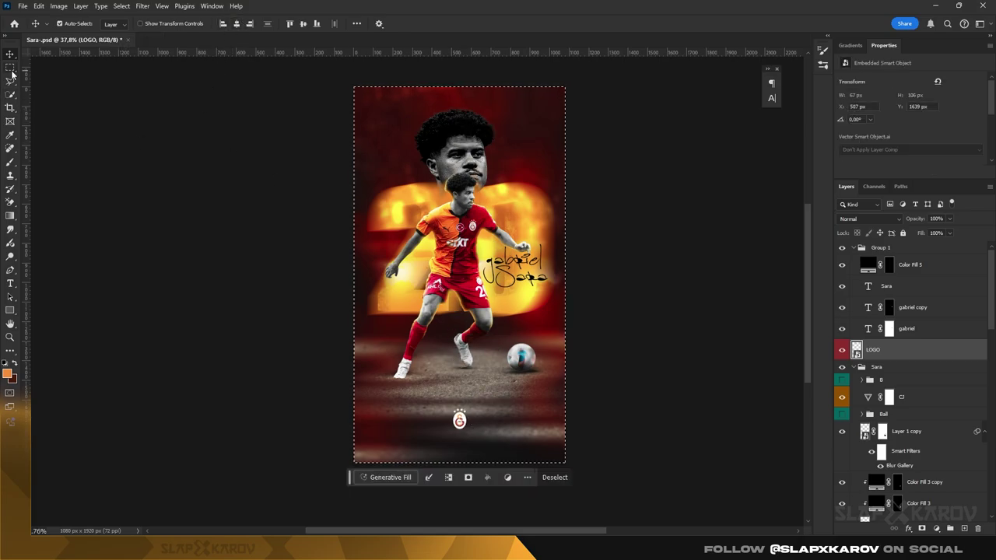
key("z")
key("ctrl+d")
- Duplicate the large portrait Layer 3 as Layer 3 copy 2
mouse_move(467, 147)
left_mouse_down()
mouse_move(477, 147)
mouse_move(521, 325)
left_mouse_up()
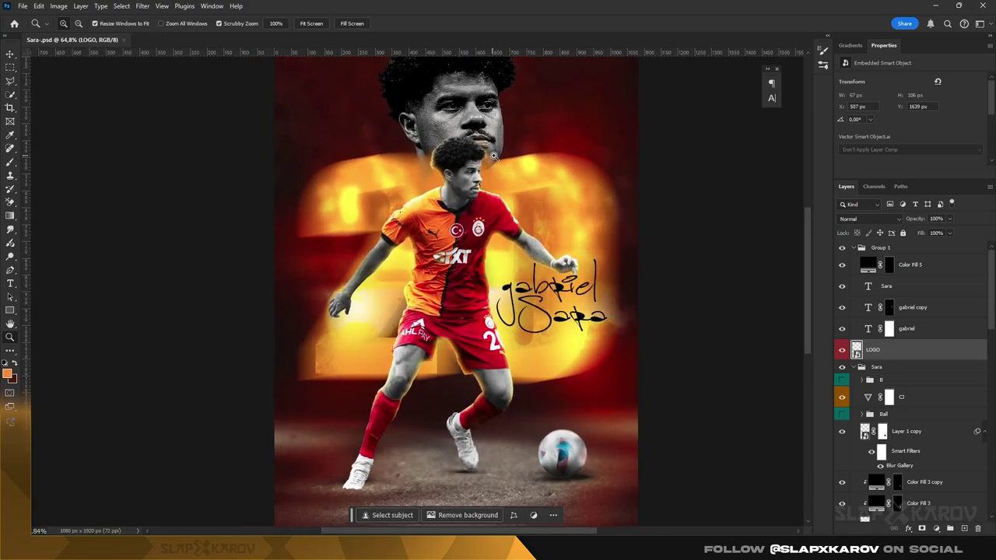
left_click_drag(514, 256, 560, 256)
key("v")
left_click_drag(906, 412, 935, 389)
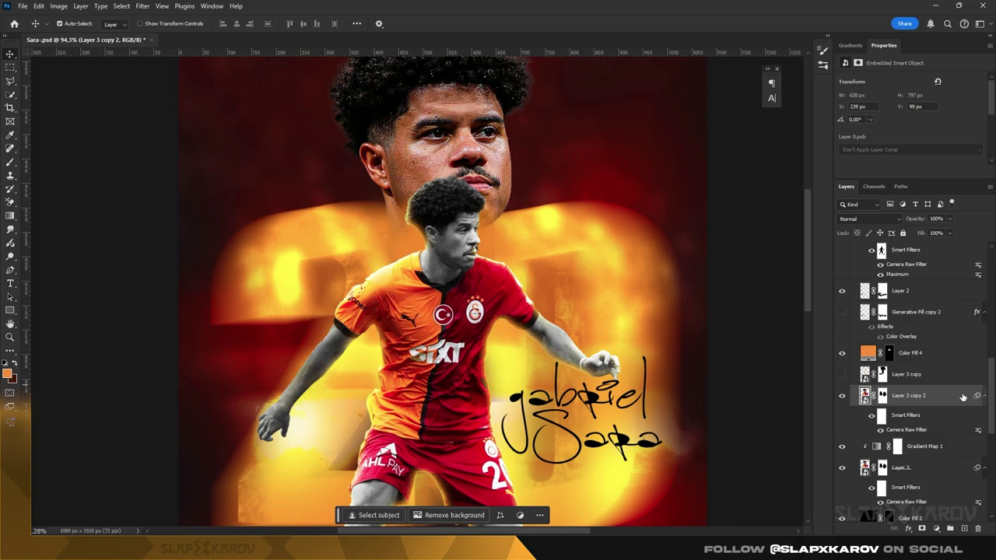
- Give Layer 3 copy 2 an orange Inner Glow: Normal, 84% opacity, 62 px size, choke 0
double_click(962, 398)
left_click(603, 303)
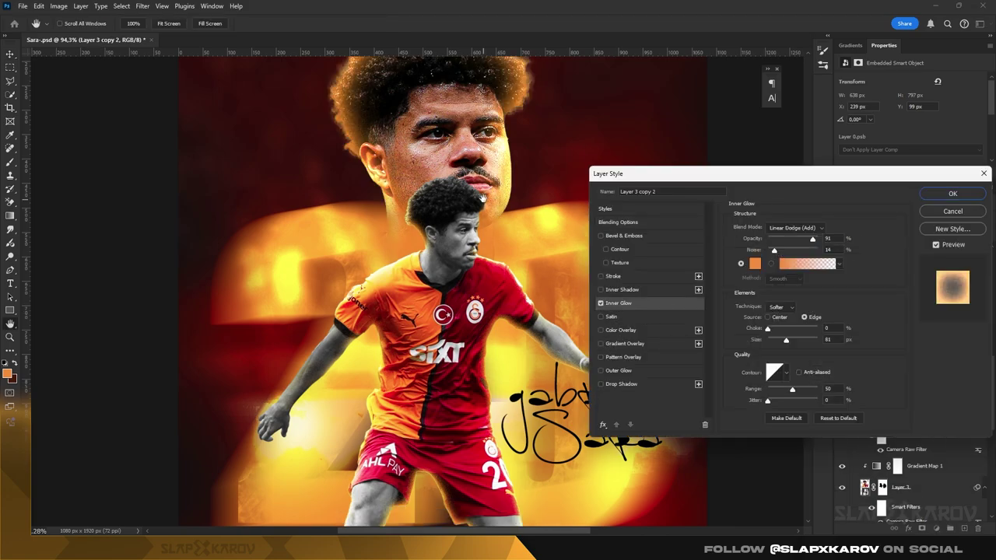
left_click(795, 228)
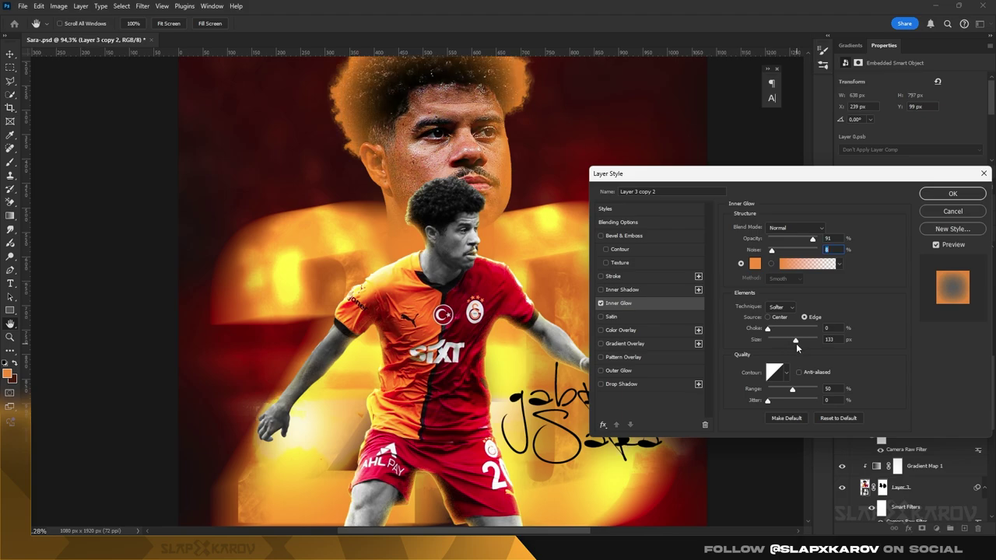
left_click_drag(786, 340, 767, 328)
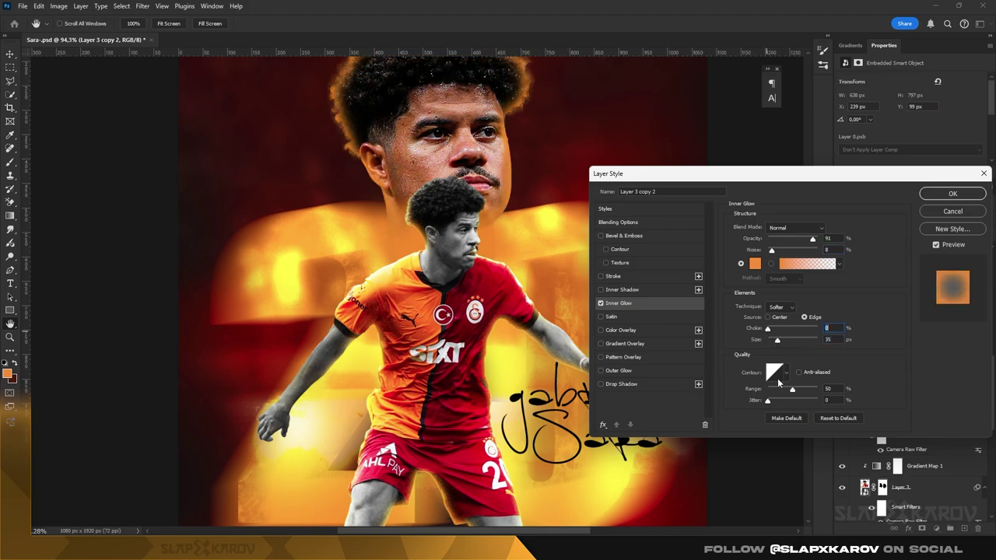
left_click_drag(801, 390, 787, 391)
left_click(805, 239)
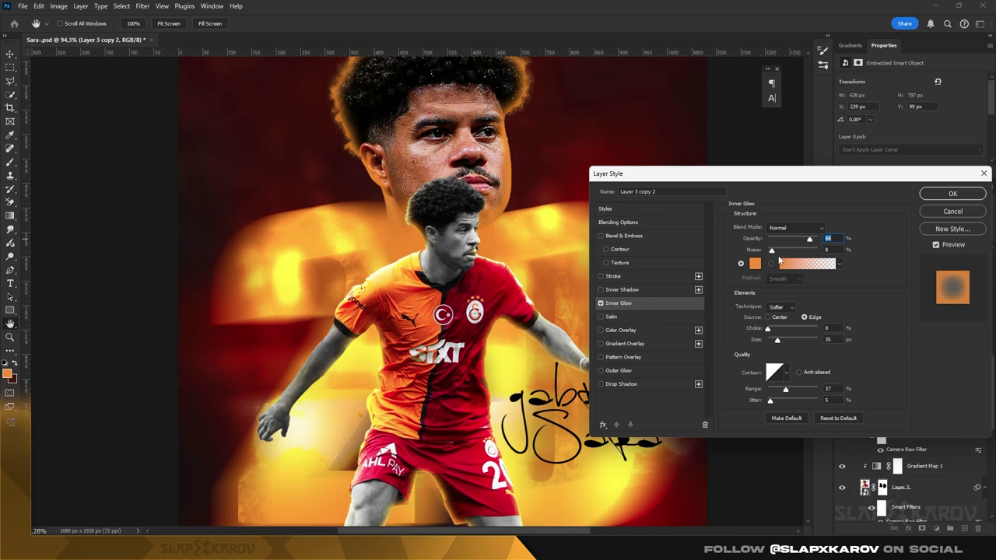
mouse_move(769, 330)
left_mouse_down()
mouse_move(762, 334)
mouse_move(784, 345)
left_mouse_up()
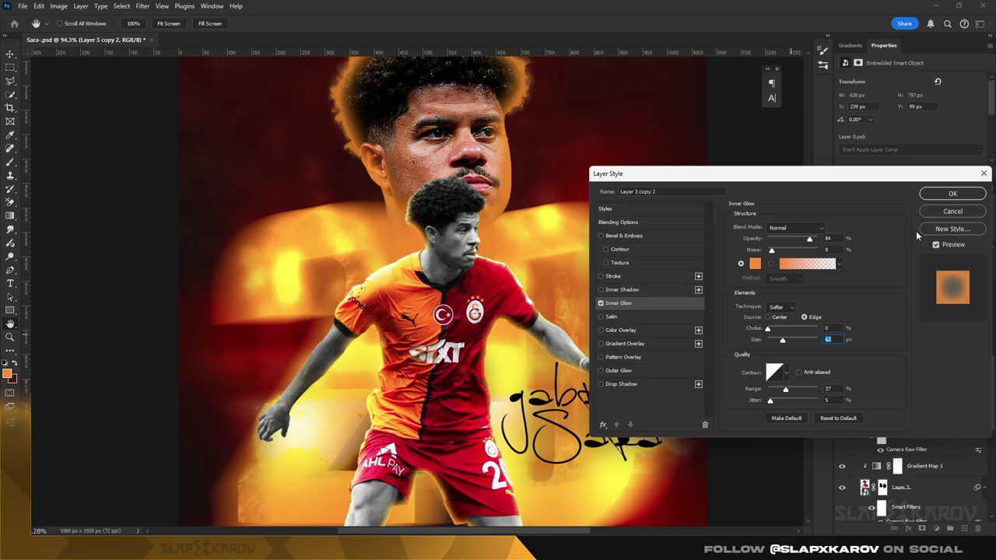
left_click(951, 194)
key("z")
left_click_drag(484, 107, 483, 107)
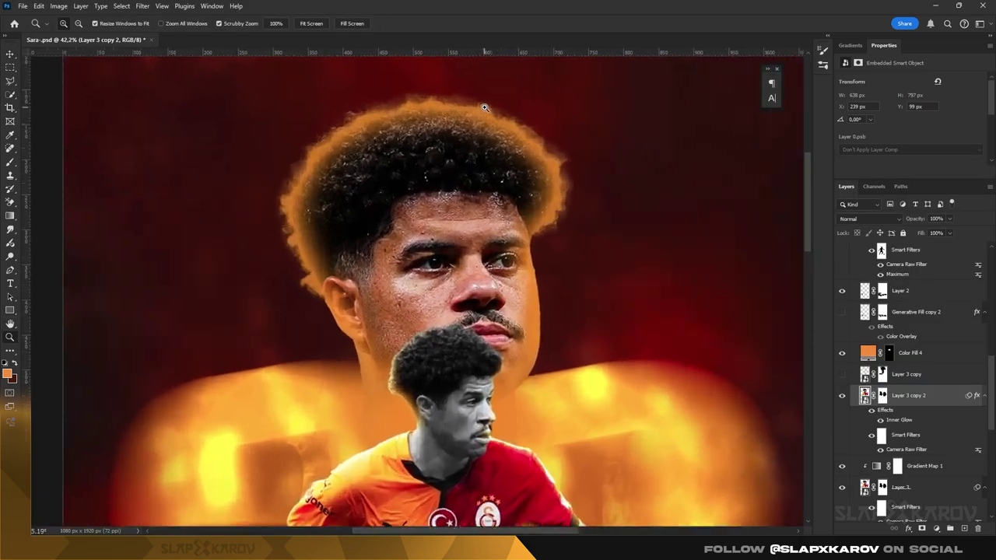
left_click(484, 107, "alt")
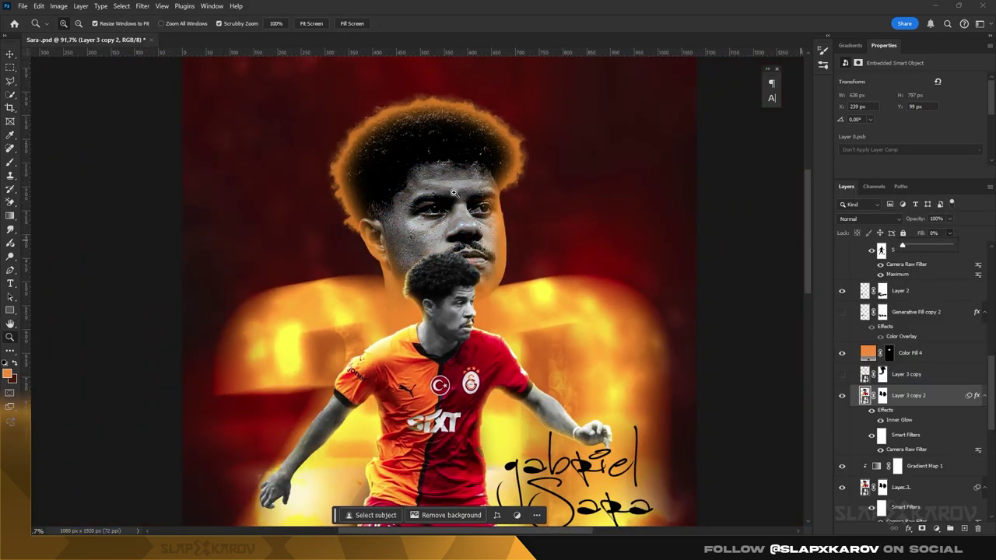
left_click(842, 396)
left_click(842, 396)
left_click(881, 420)
left_click(881, 450)
- Change the Inner Glow technique to Precise and settle on a linear contour after trying others
double_click(951, 398)
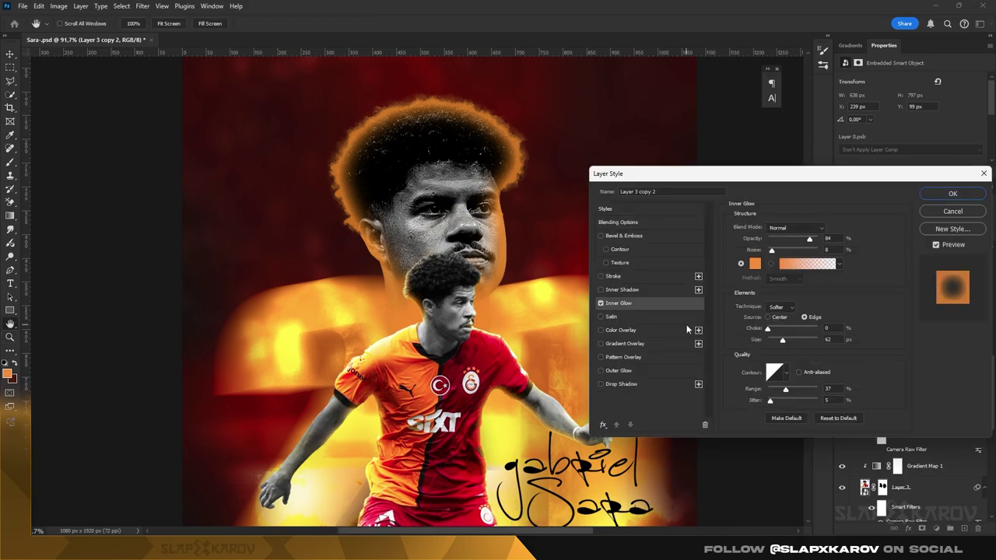
left_click_drag(819, 236, 826, 237)
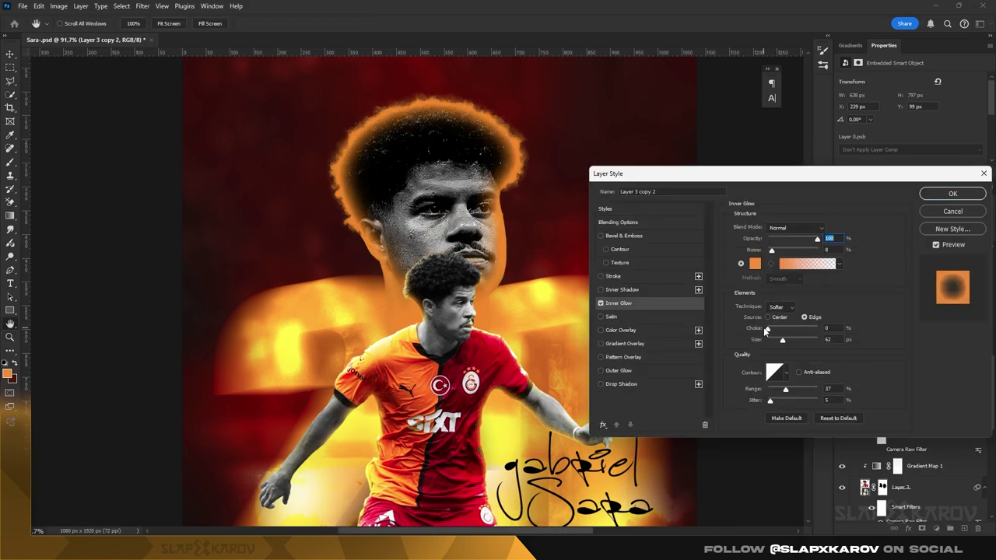
left_click(781, 307)
left_click(777, 326)
left_click_drag(781, 341, 791, 340)
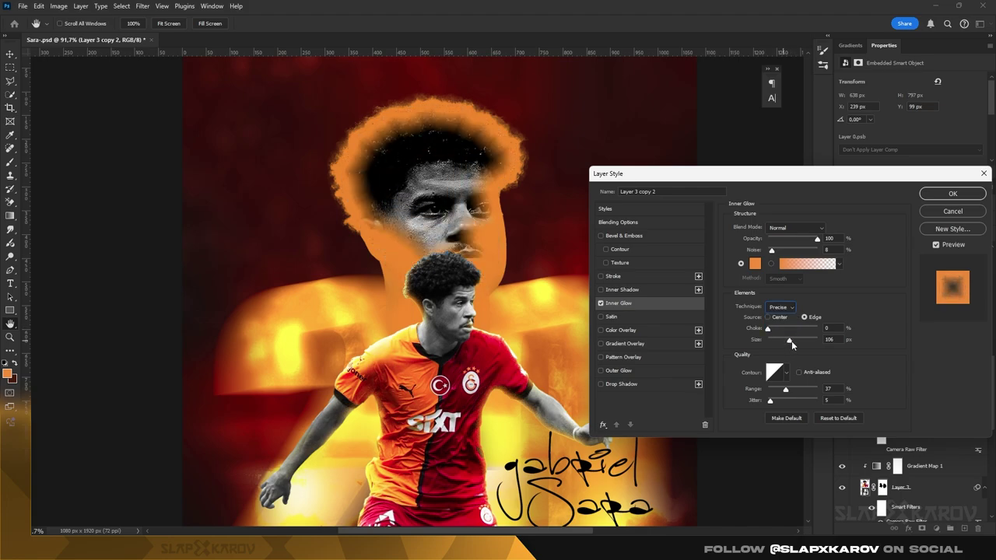
left_click_drag(816, 238, 809, 239)
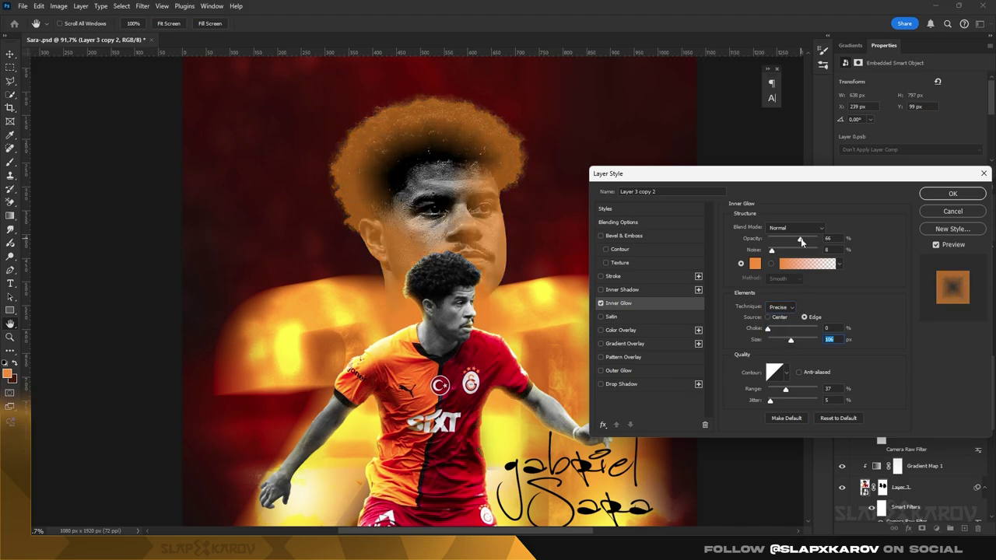
left_click(781, 372)
left_click(774, 397)
left_click(739, 414)
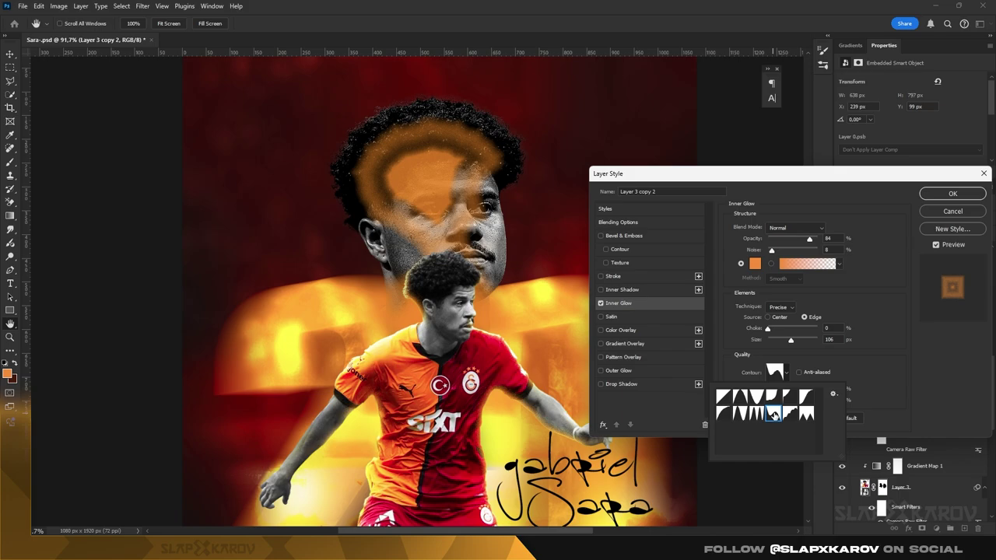
left_click(806, 414)
left_click(724, 398)
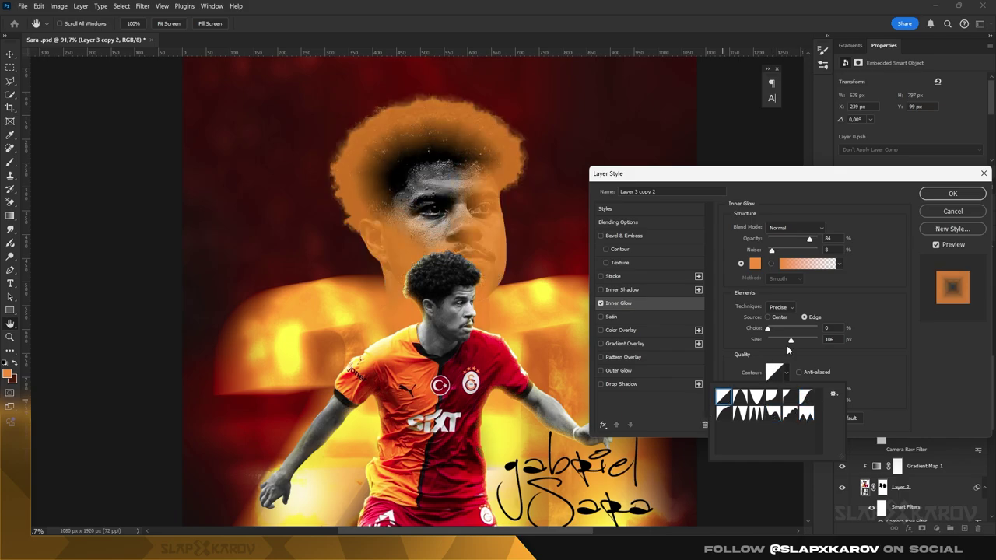
left_click(800, 383)
- Set the glow to 40 px size and 75% range, apply, and hide Layer 3 copy 2
mouse_move(791, 341)
left_mouse_down()
mouse_move(745, 329)
mouse_move(778, 341)
left_mouse_up()
left_click_drag(785, 389, 806, 390)
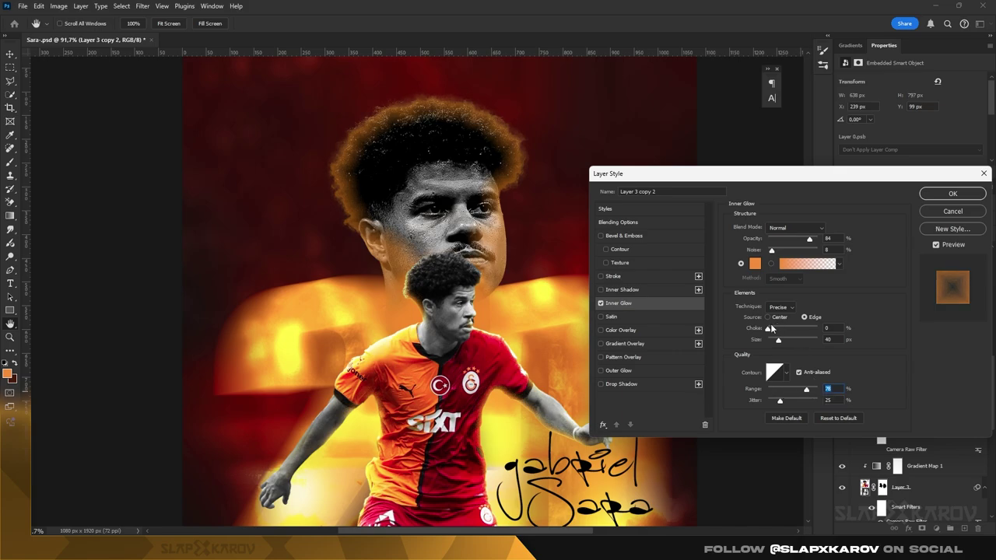
left_click_drag(771, 329, 768, 331)
left_click(983, 174)
left_click(841, 395)
key("ctrl+minus")
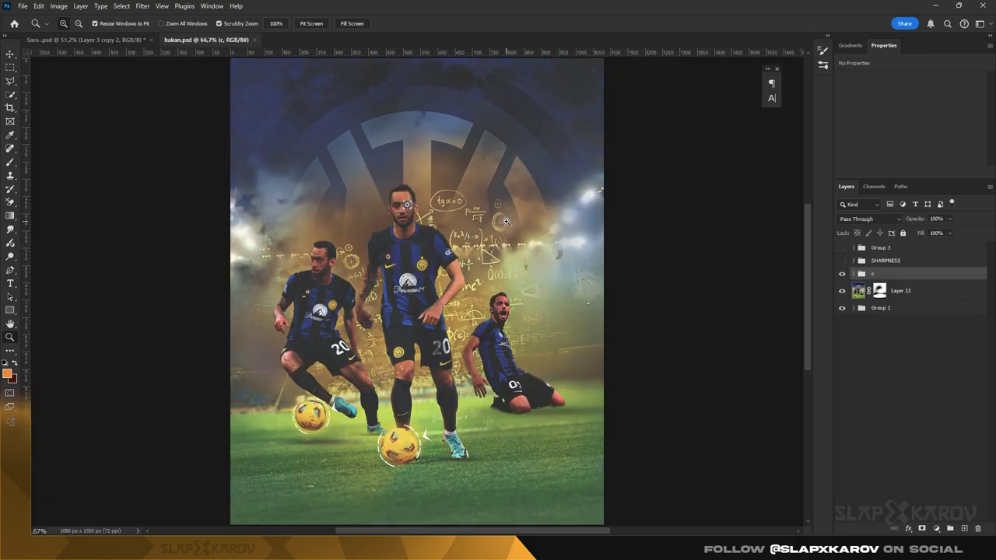
- In hakan.psd, hide the Inter logo and drag both Vector Smart Object layers into Sara.psd
key("v")
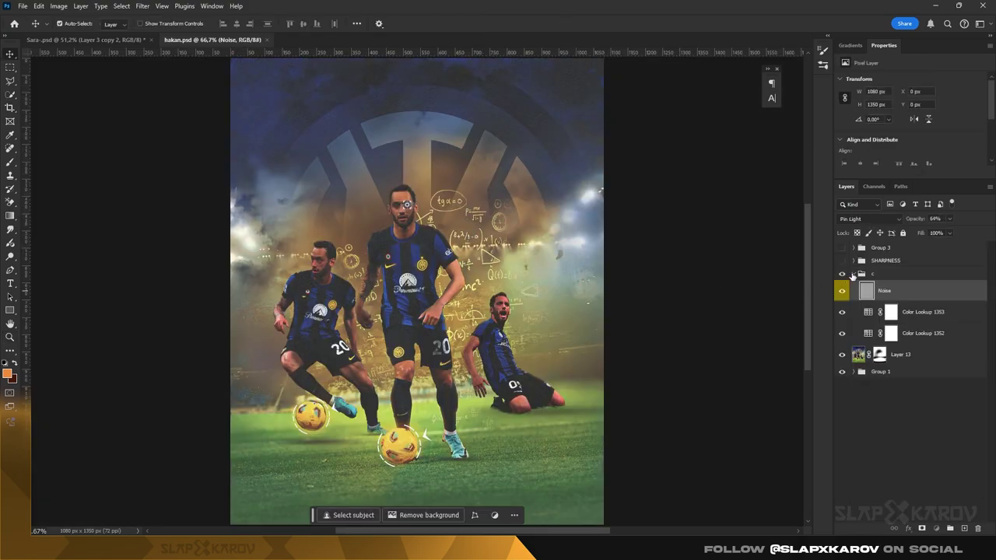
left_click(841, 308, "alt")
left_click(868, 485)
left_click(841, 417)
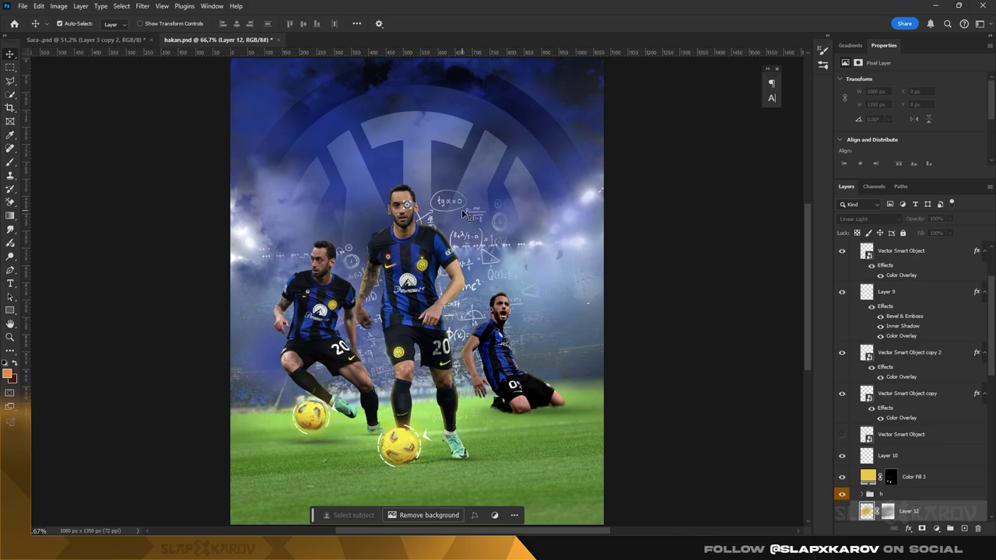
left_click(841, 459)
left_click(855, 417)
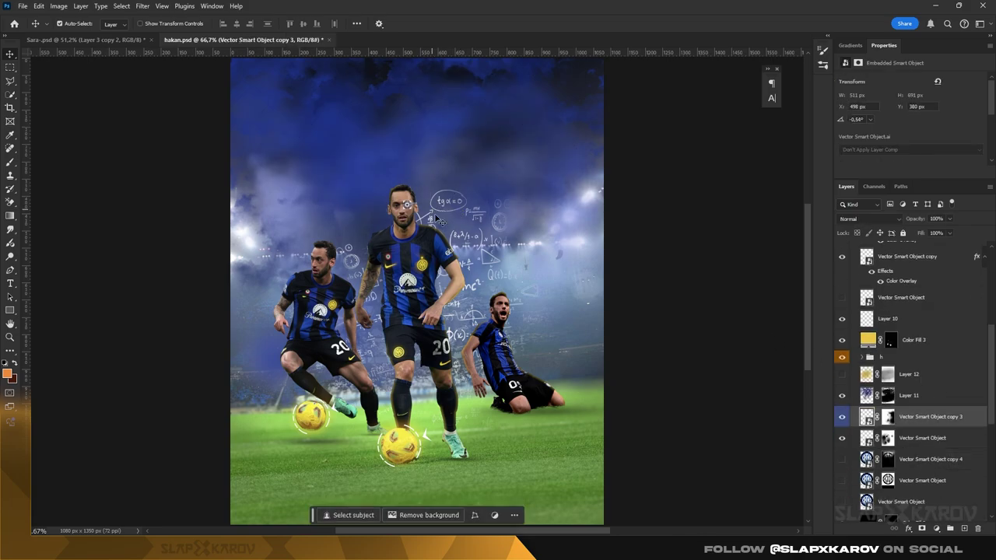
left_click(883, 440, "shift")
left_click_drag(889, 426, 910, 436)
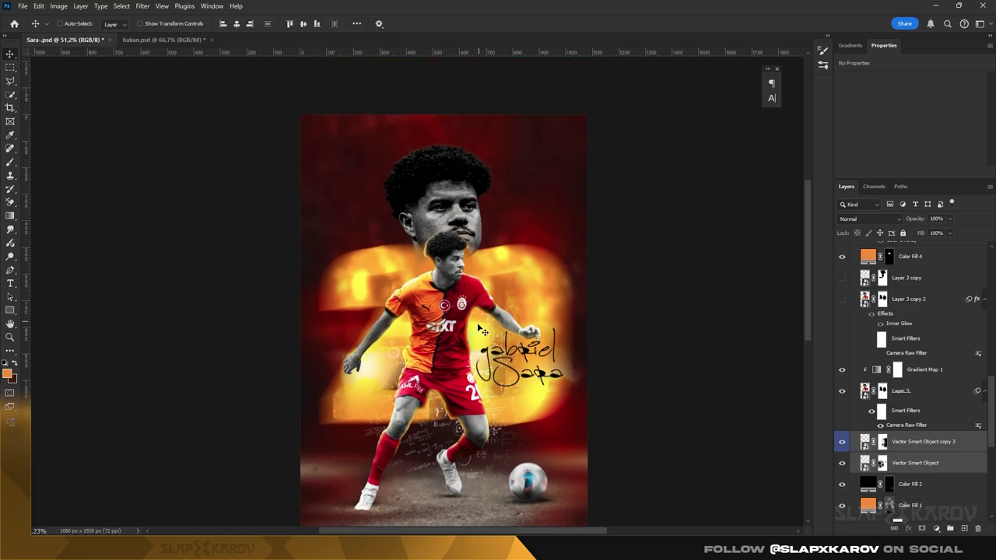
- Scale the doodle layers up across the upper poster and group them into masked Group 2
key("ctrl+t")
left_click_drag(331, 136, 300, 111)
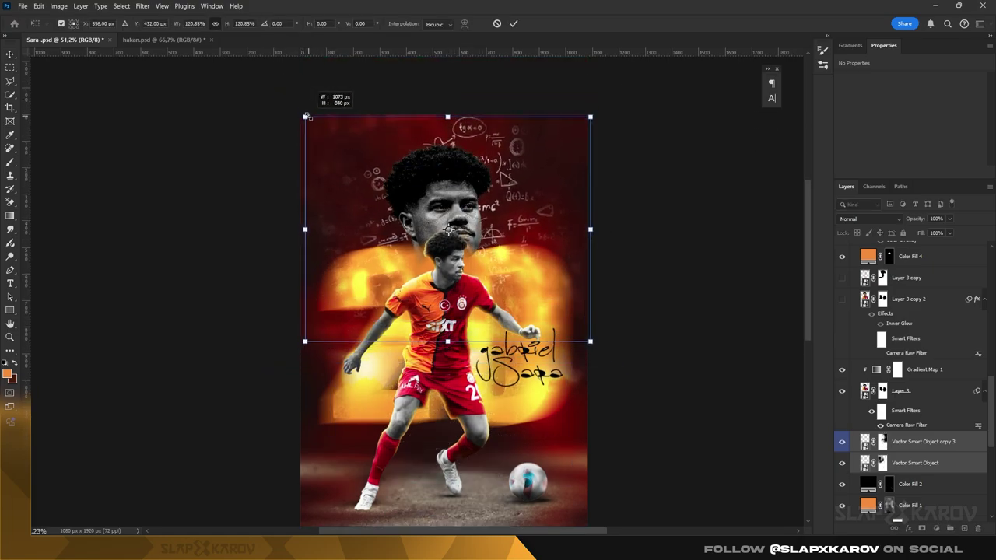
key("Return")
left_click(949, 528)
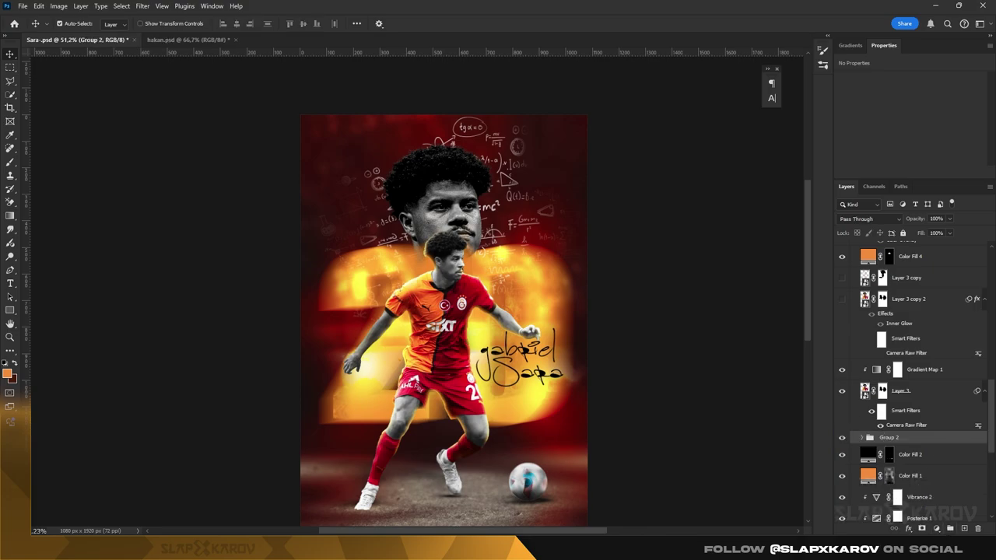
- Brush on the doodle masks to reveal doodles on the upper-left and upper-right sides
left_click(10, 160)
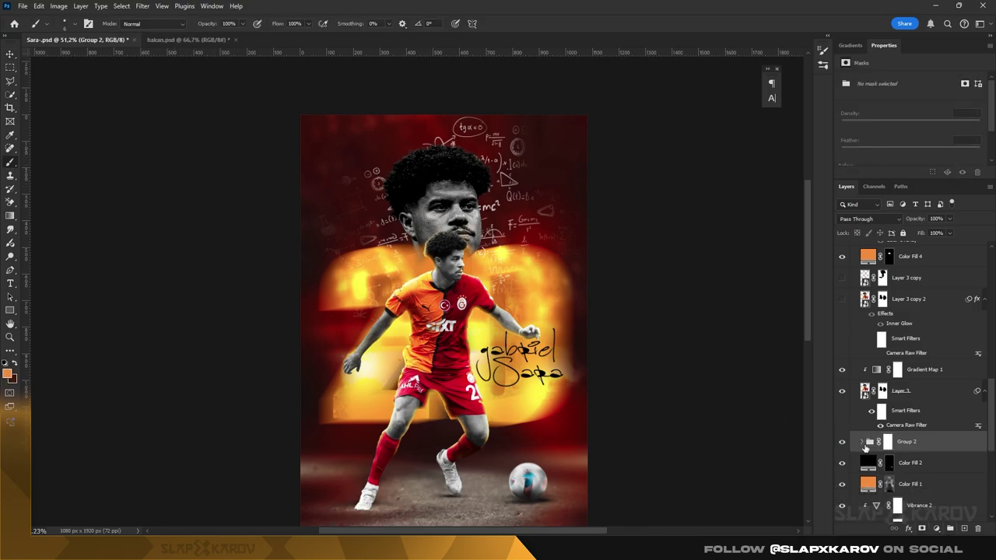
left_click(862, 442)
left_click(875, 484)
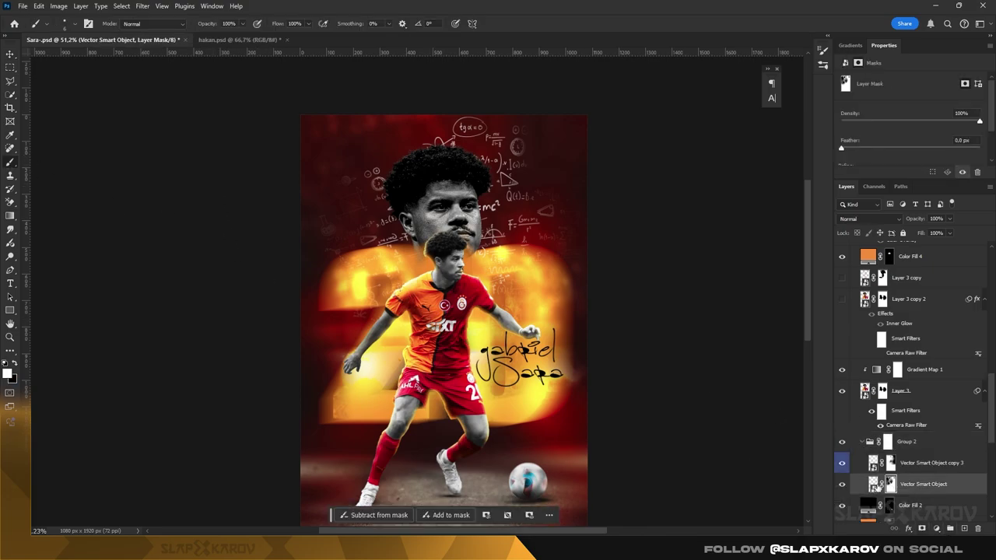
right_click(367, 314)
left_click_drag(335, 285, 327, 163)
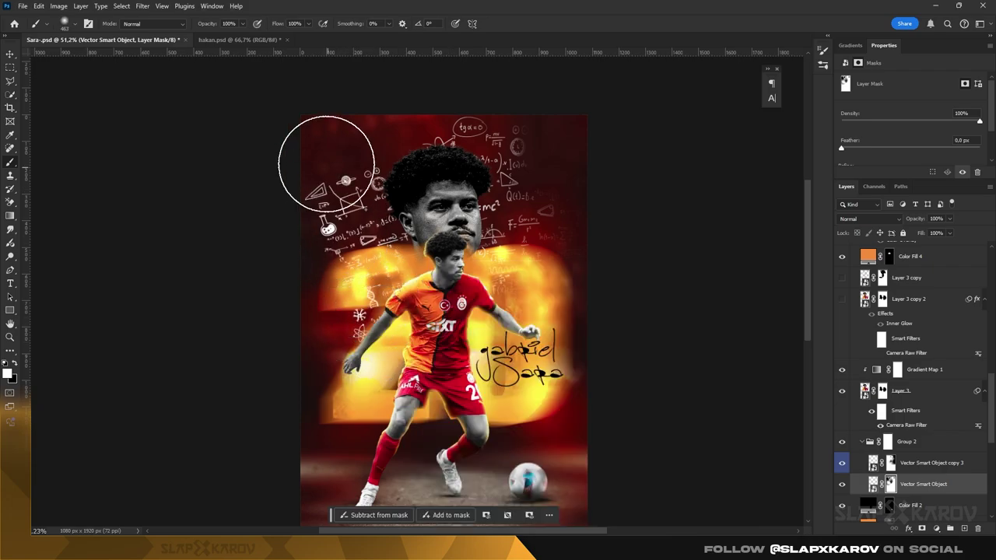
left_click(890, 463)
mouse_move(549, 132)
left_mouse_down()
mouse_move(540, 189)
mouse_move(564, 303)
left_mouse_up()
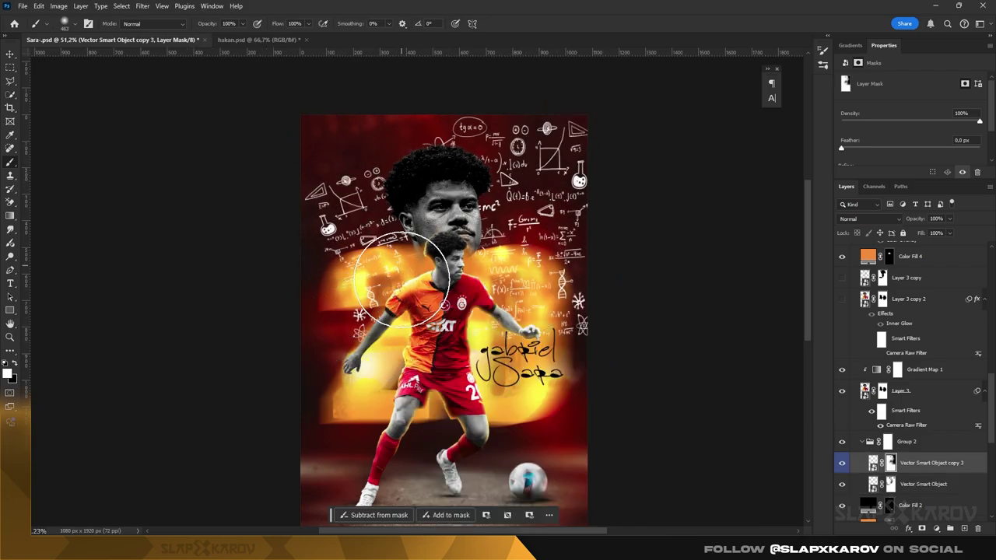
left_click(868, 482)
- Rotate the left doodles about 30° and tilt the right doodles about 8°, nudging them up-left
key("ctrl+t")
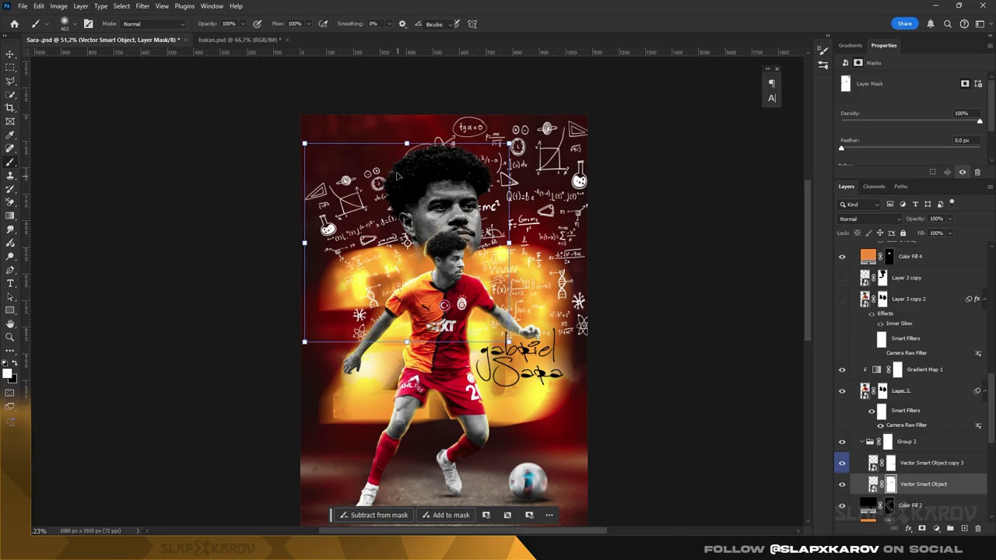
mouse_move(378, 145)
left_mouse_down()
mouse_move(432, 157)
mouse_move(420, 164)
left_mouse_up()
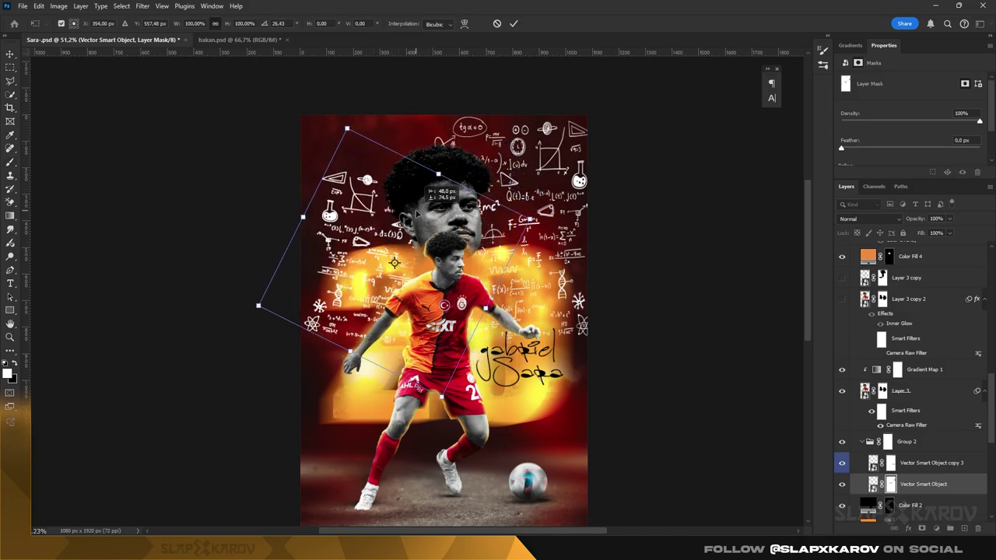
key("Return")
key("ctrl+t")
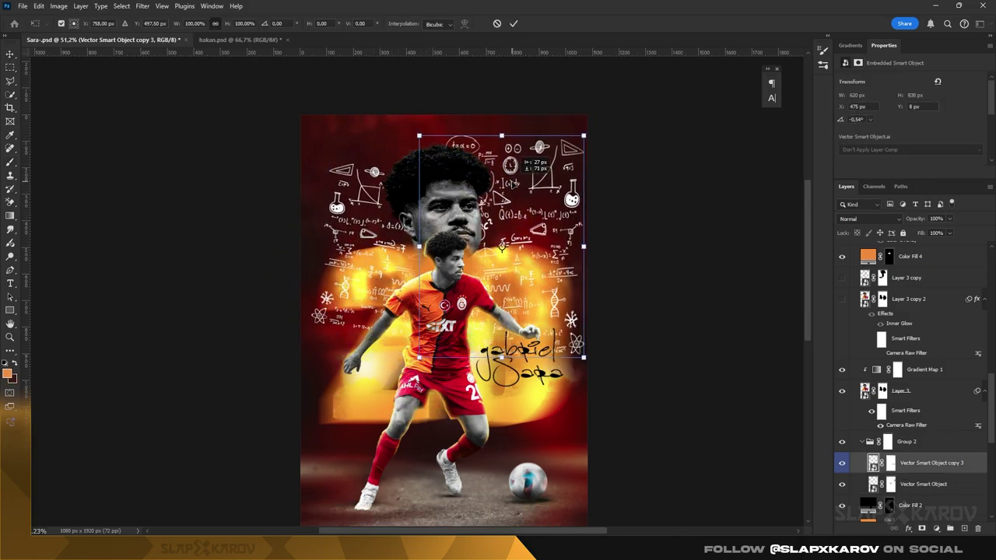
left_click_drag(506, 122, 518, 124)
left_click_drag(526, 158, 515, 154)
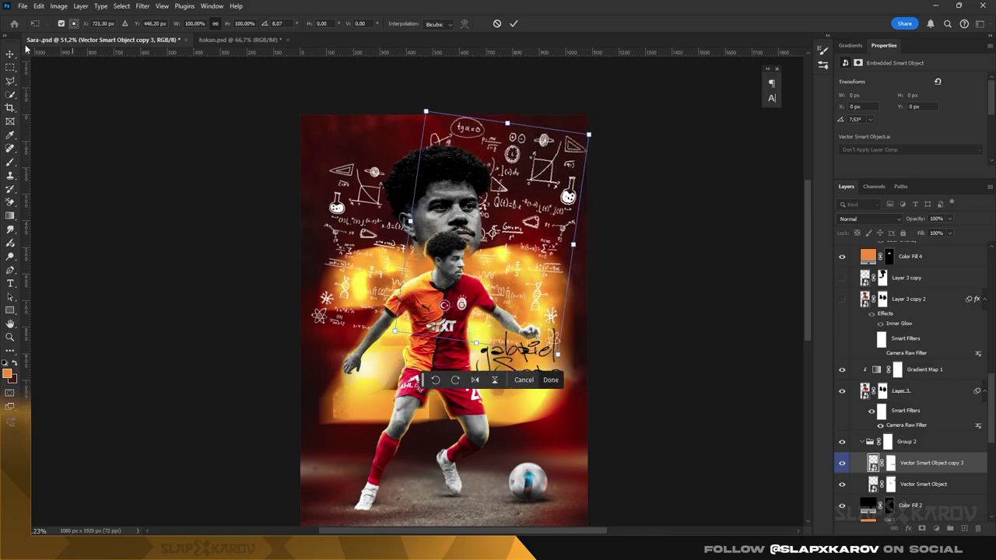
key("Return")
- Move the left doodles upward and rotate them back about 6 degrees
mouse_move(356, 177)
left_mouse_down()
mouse_move(352, 129)
mouse_move(350, 150)
left_mouse_up()
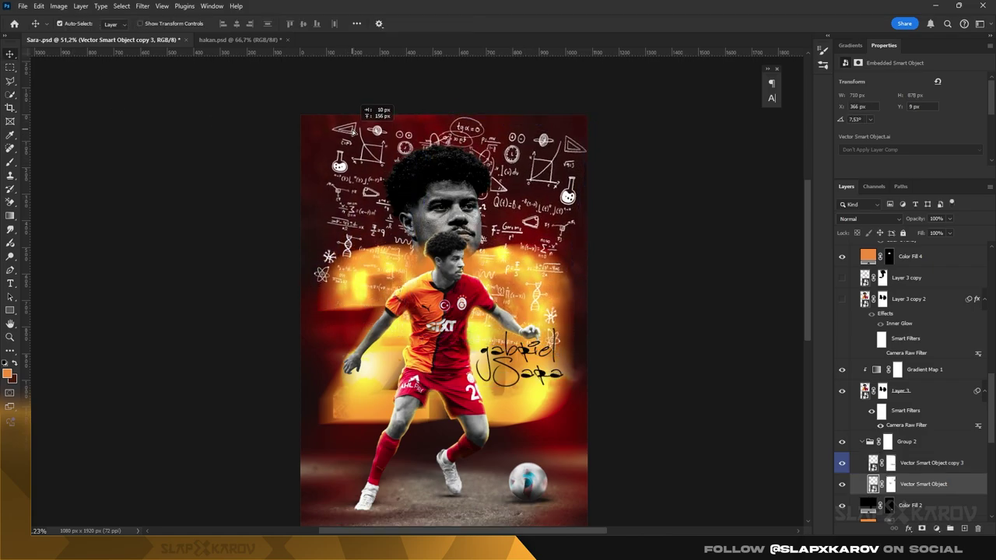
key("ctrl+t")
left_click_drag(394, 101, 376, 102)
key("Return")
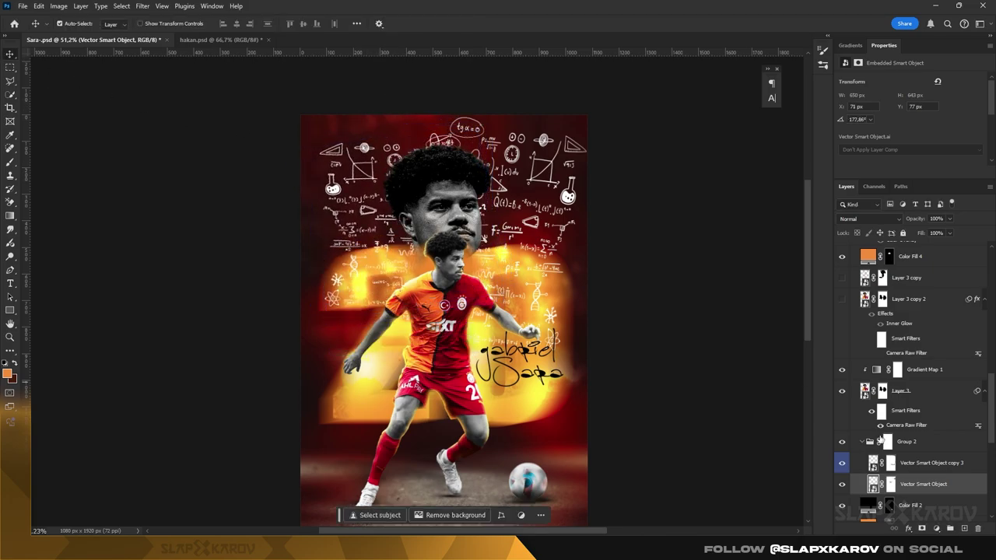
- Mask out doodles over the glow left of the player, around the name, and upper-right corner
key("b")
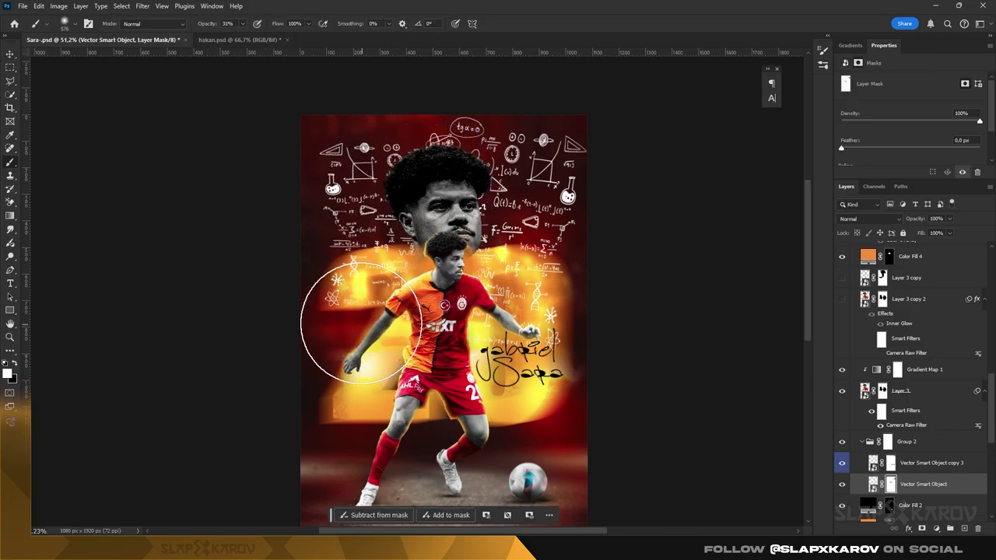
left_click_drag(360, 321, 332, 278)
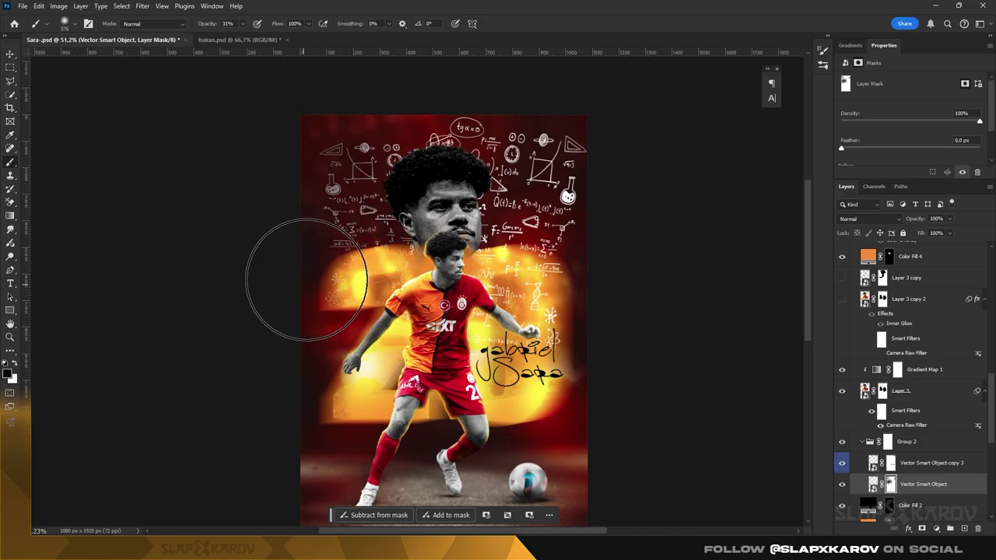
left_click(890, 464)
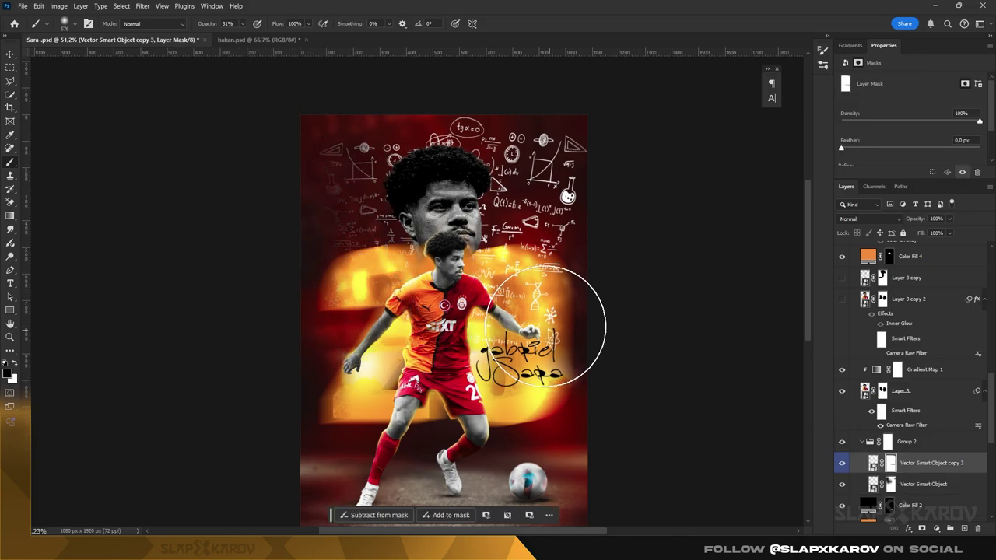
left_click_drag(545, 327, 502, 296)
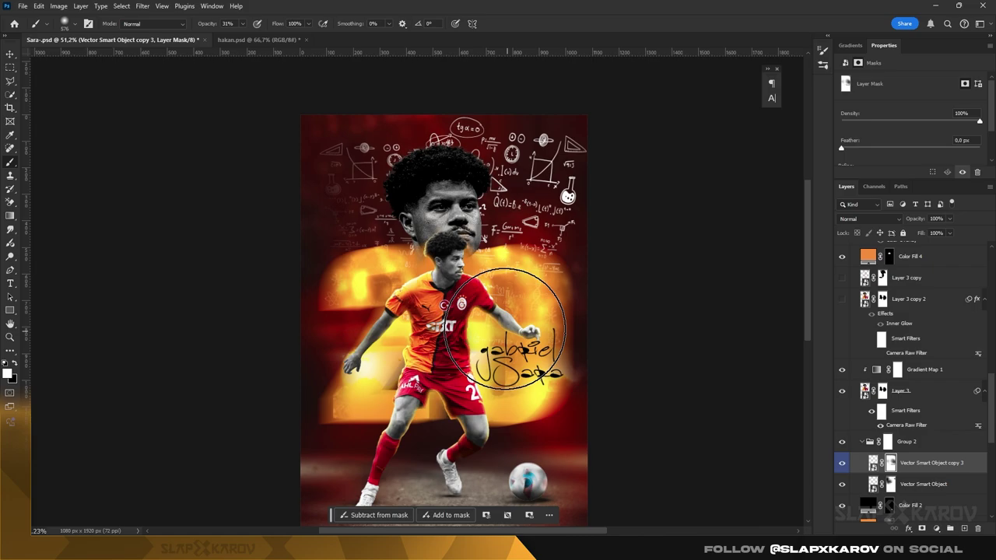
key("alt+bracketleft")
key("bracketleft")
key("bracketleft")
key("bracketleft")
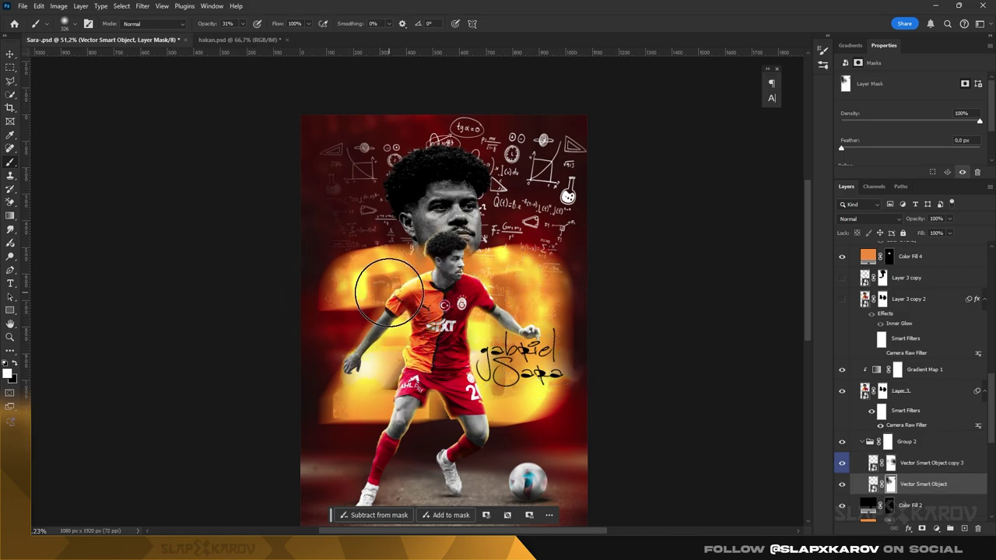
key("alt+bracketright")
key("bracketright")
key("bracketright")
key("bracketright")
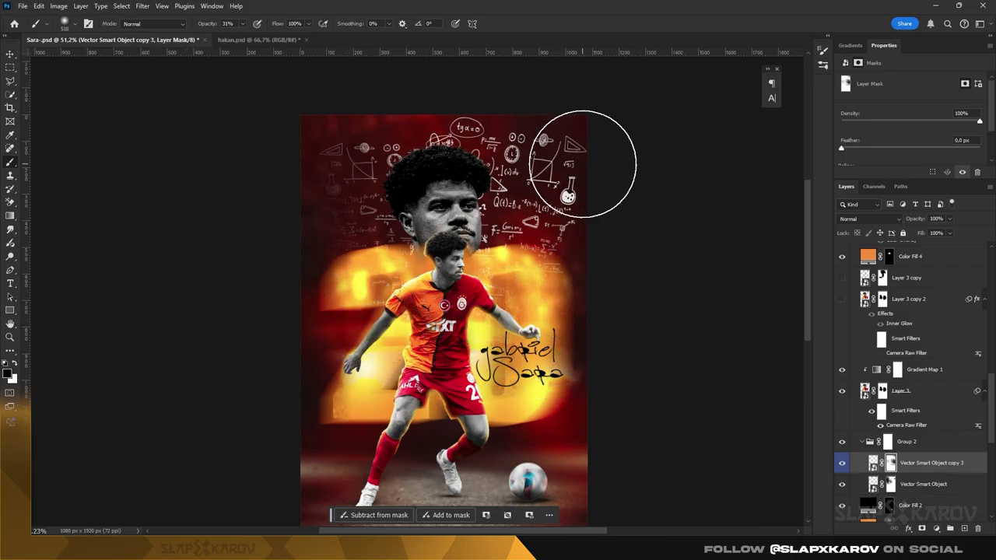
key("bracketleft")
key("bracketleft")
left_click_drag(589, 182, 500, 160)
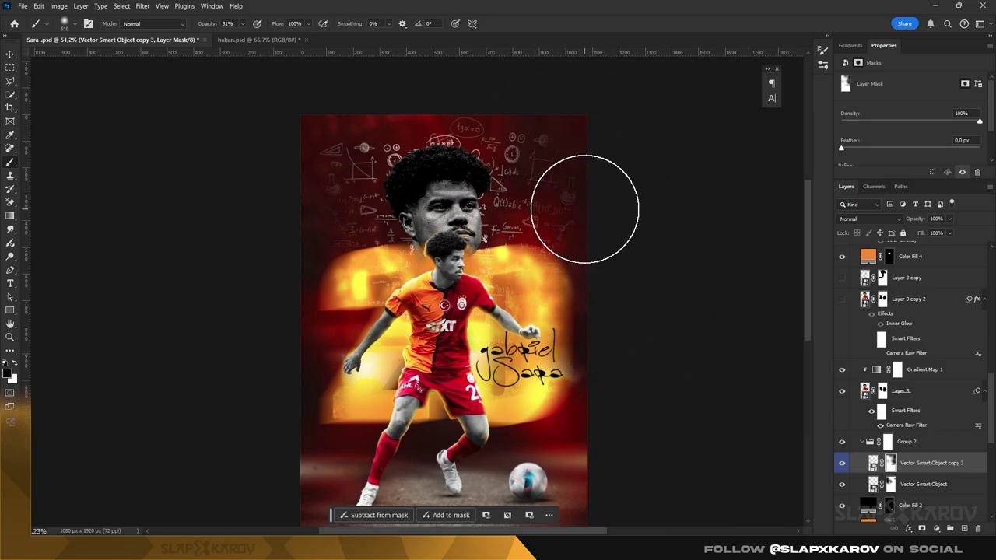
- Refine both doodle masks near the hair with a smaller brush, then zoom out to the full poster
key("alt+bracketleft")
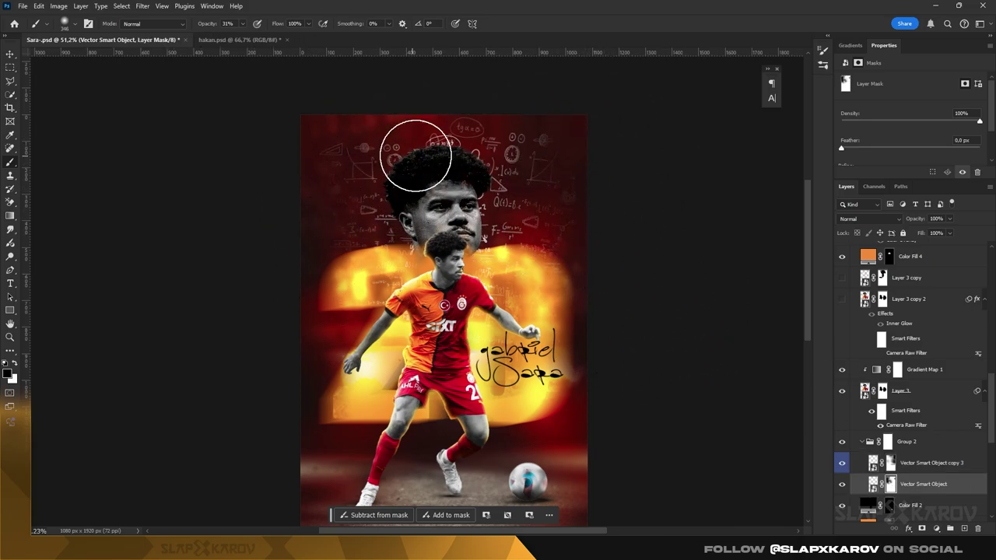
key("bracketleft")
key("bracketleft")
key("bracketleft")
key("z")
left_click(436, 270)
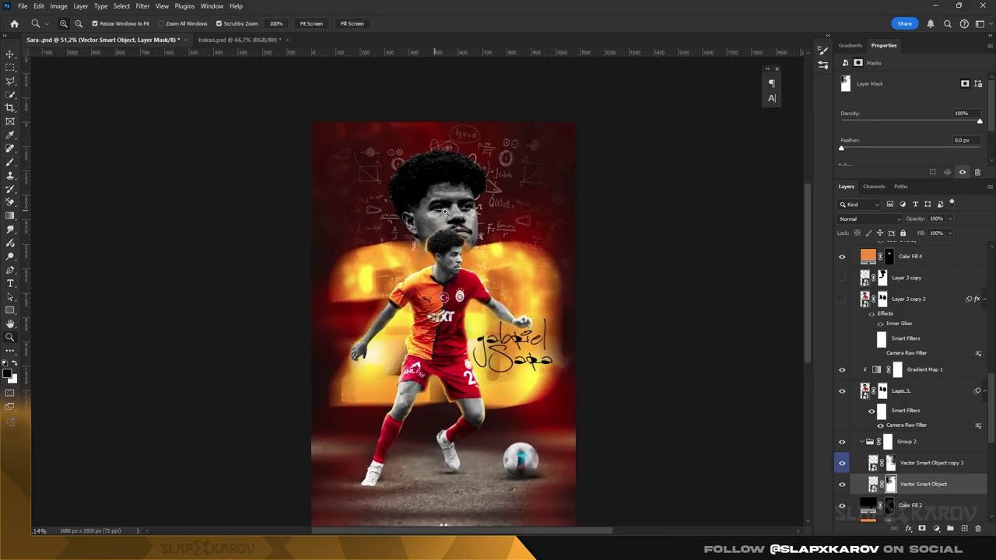
key("b")
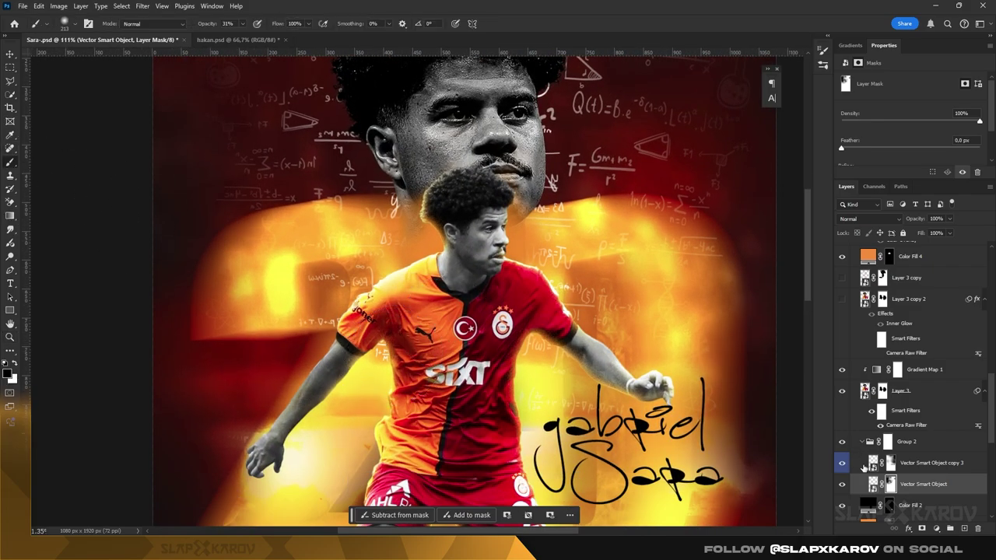
left_click(864, 463)
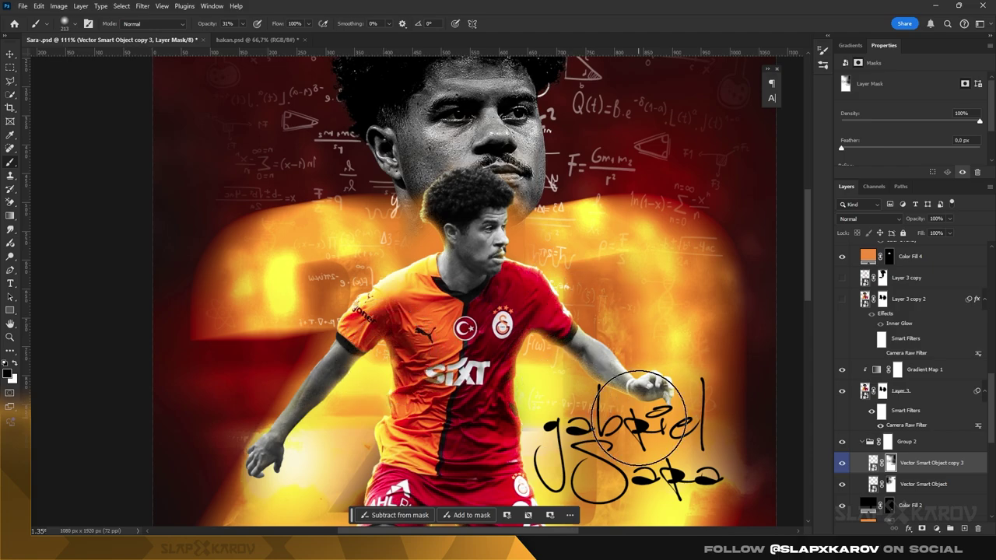
left_click(891, 484)
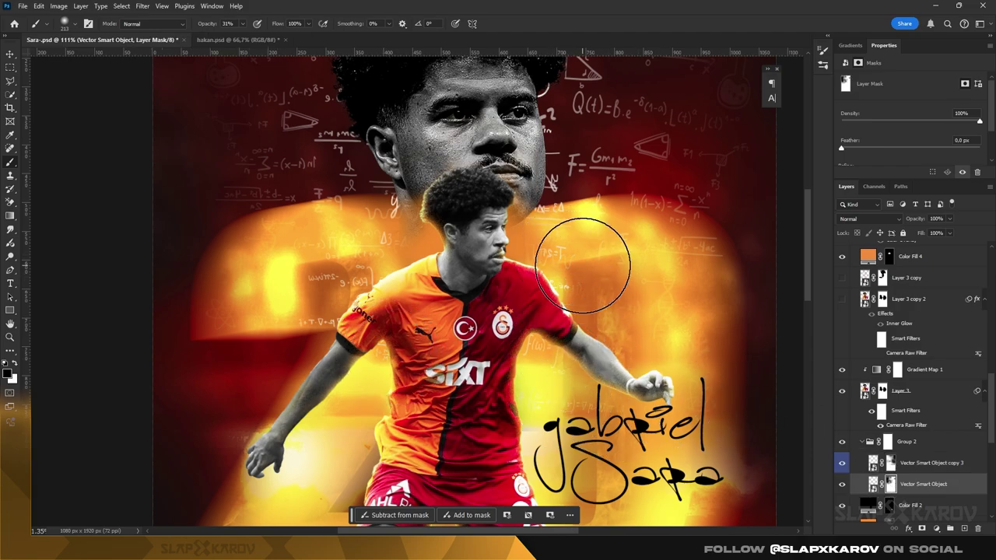
left_click(891, 463)
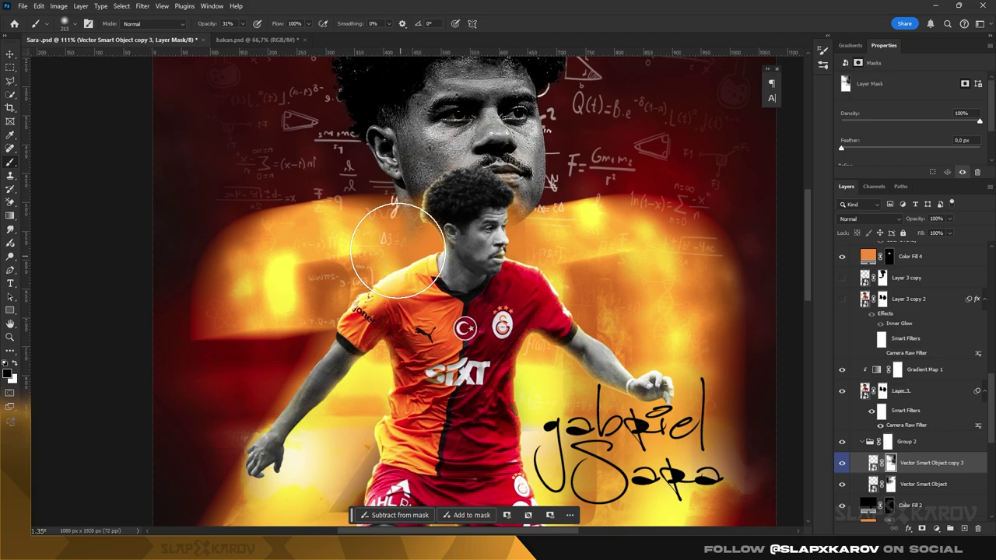
scroll(529, 152, "up", 2)
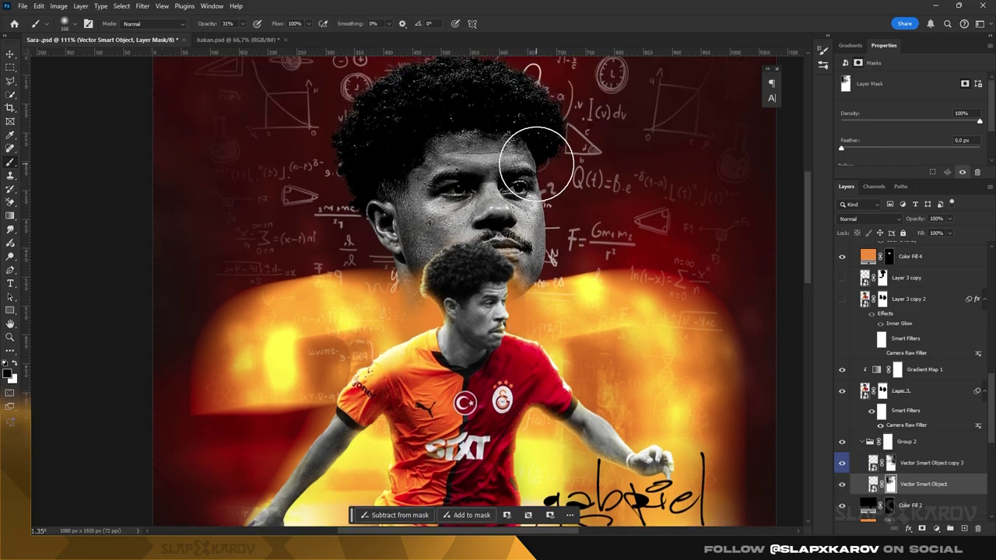
key("z")
mouse_move(367, 213)
left_mouse_down()
mouse_move(480, 181)
mouse_move(522, 224)
left_mouse_up()
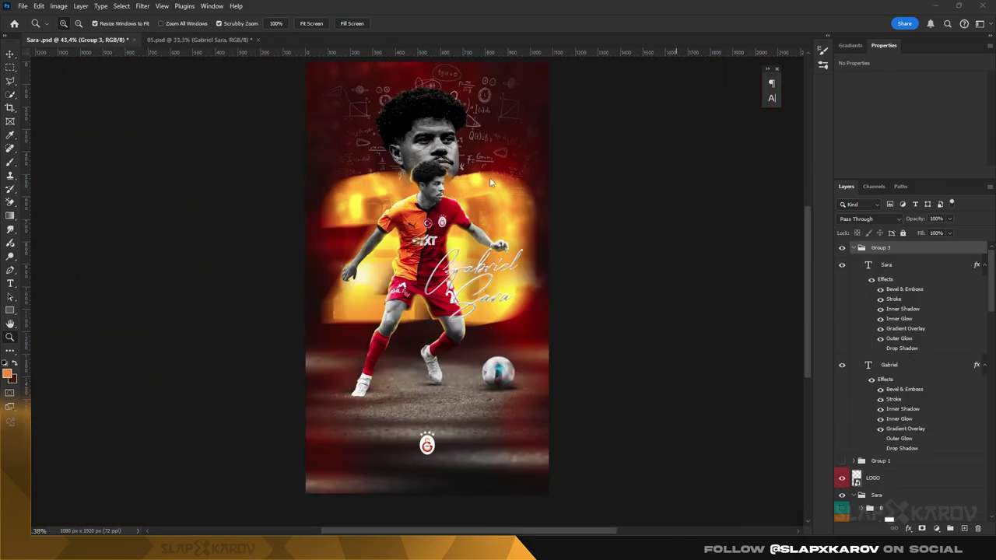
- Paste the vector star as a Smart Object and rotate it about 58 degrees
key("ctrl+v")
key("Return")
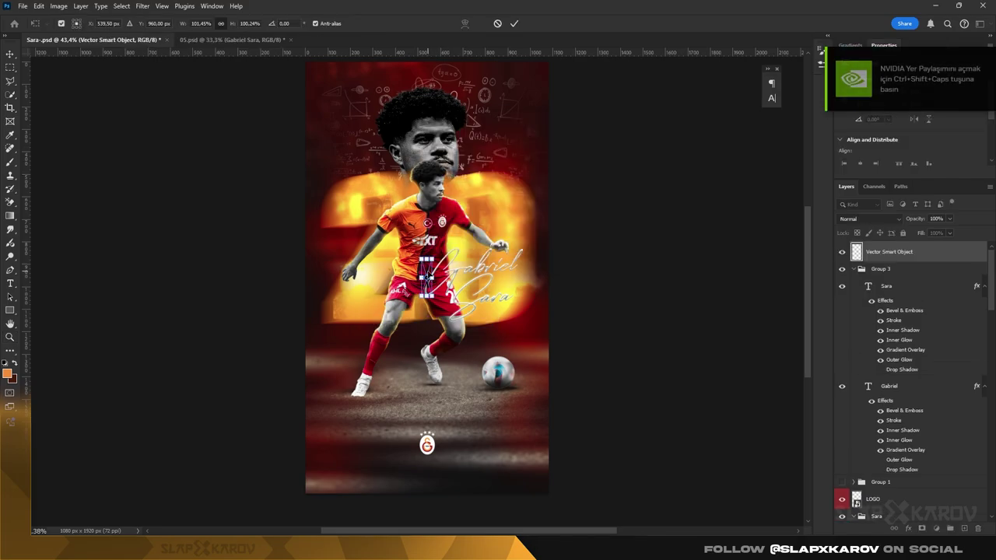
mouse_move(427, 106)
left_mouse_down()
mouse_move(447, 122)
mouse_move(474, 121)
left_mouse_up()
key("Return")
key("z")
- Give the star an orange f28f25 Color Overlay in Normal blend mode
double_click(959, 255)
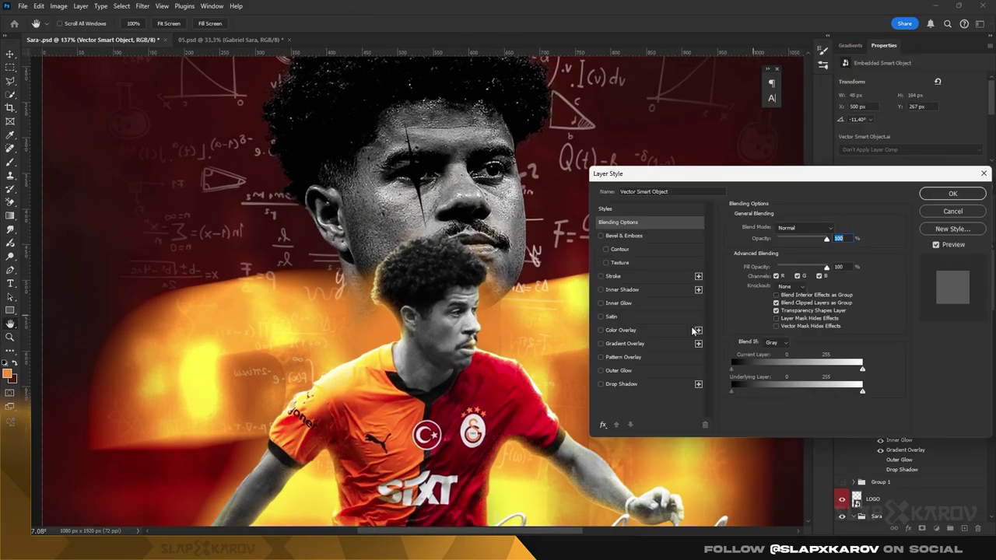
left_click(701, 312)
left_click(835, 230)
key("ctrl+v")
left_click(834, 265)
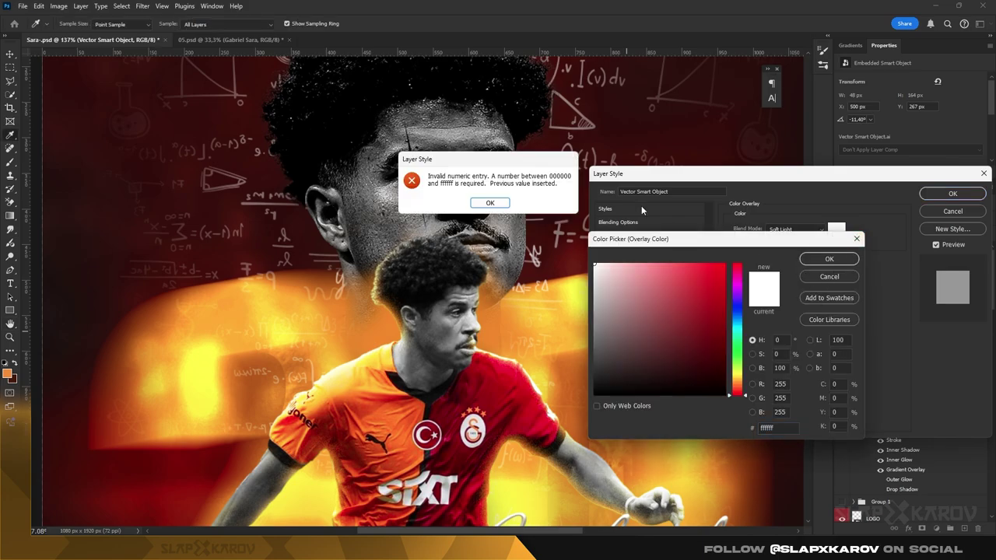
key("Return")
left_click(836, 231)
type("f28f25")
left_click(829, 259)
left_click(793, 229)
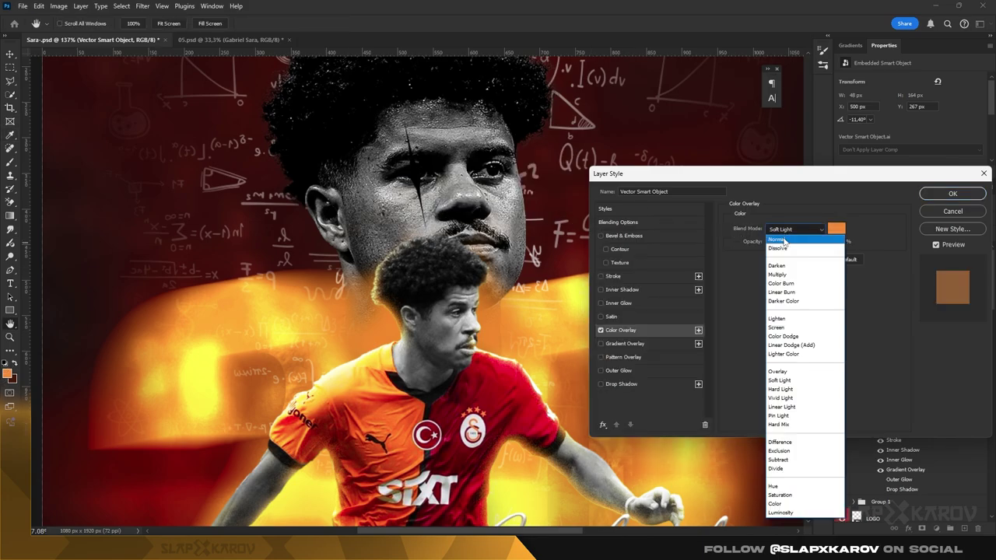
left_click(952, 193)
- Enlarge the orange star over the portrait's eye with Free Transform
mouse_move(506, 129)
left_mouse_down()
mouse_move(463, 129)
mouse_move(506, 129)
mouse_move(466, 129)
mouse_move(504, 207)
left_mouse_up()
key("ctrl+t")
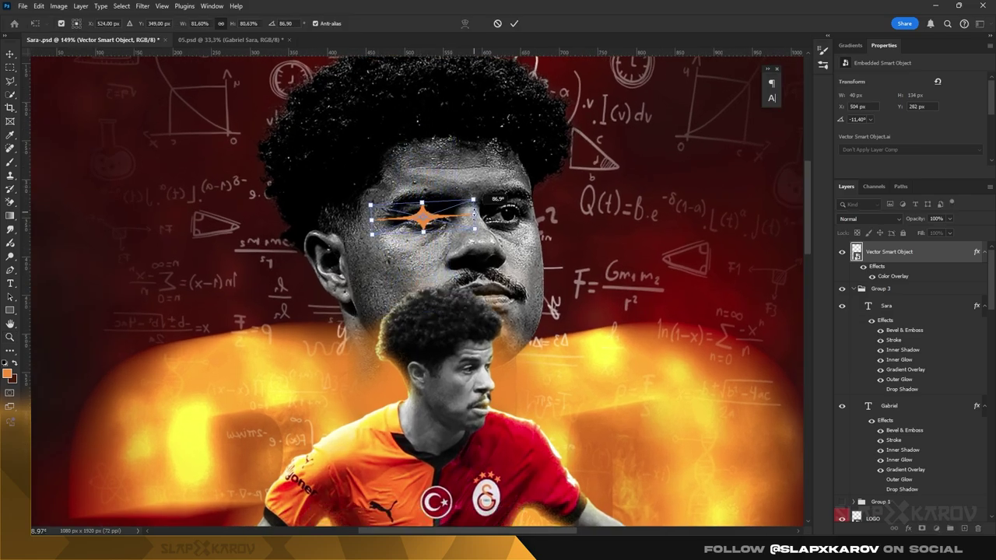
left_click_drag(372, 200, 351, 186)
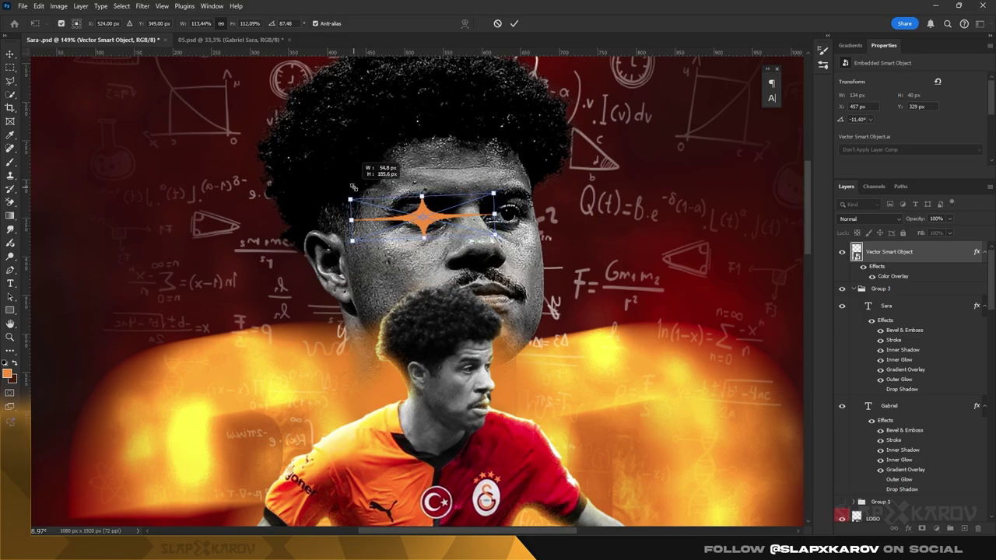
key("Return")
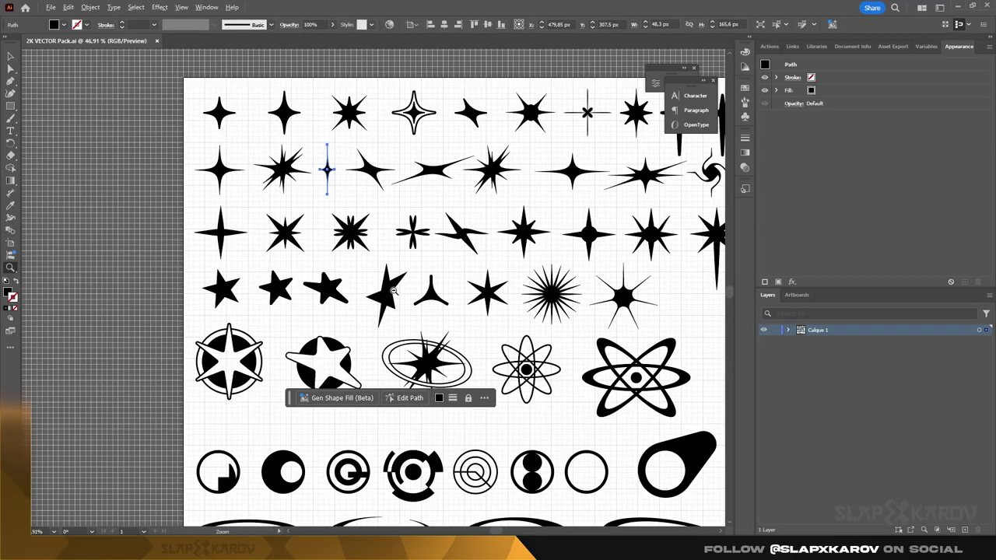
- Copy the segmented circle icon from the vector pack and paste it into the poster
scroll(387, 272, "down", 3)
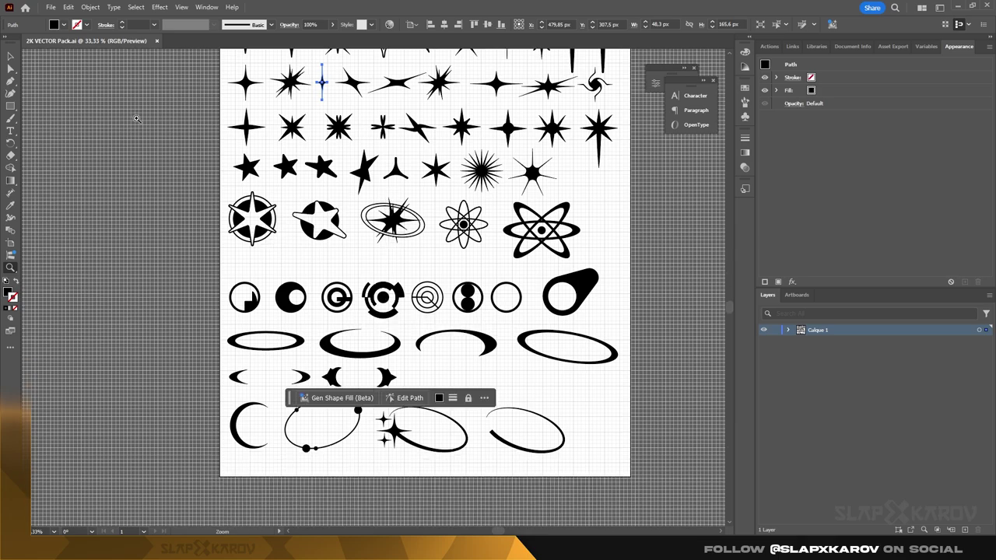
left_click(387, 289)
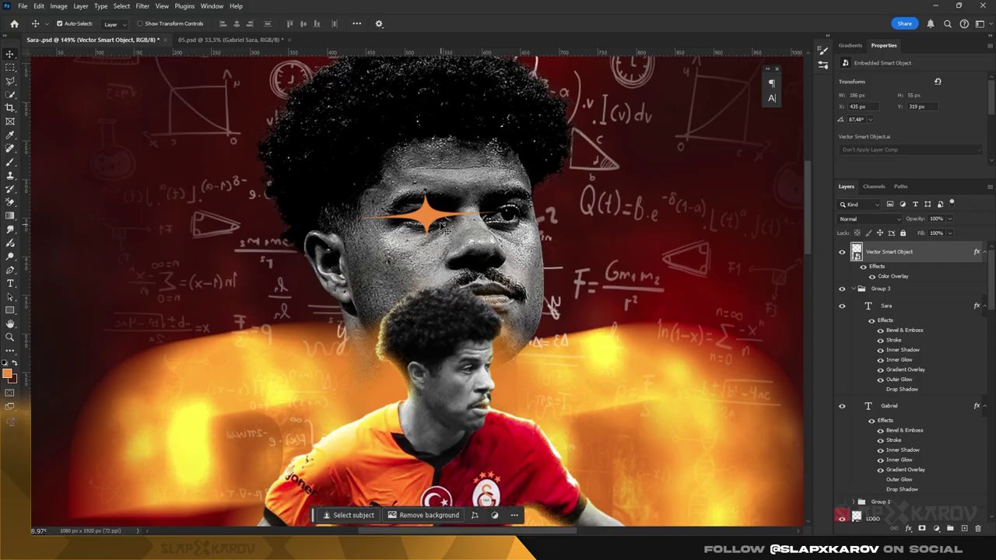
key("ctrl+v")
left_click(537, 145)
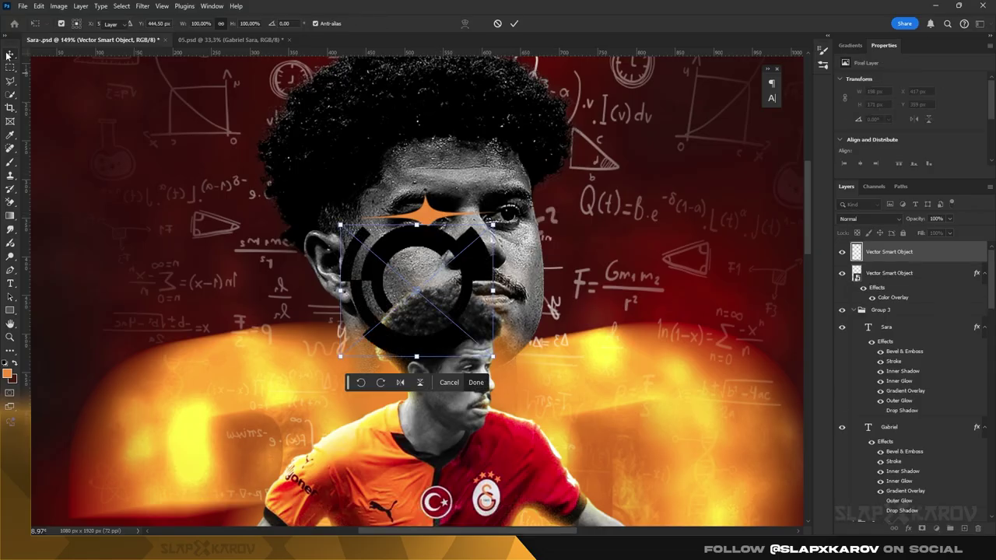
- Place the segmented circle icon, copy the orange overlay onto it, and shrink it to about 60% over the eye
key("Return")
left_click_drag(976, 272, 957, 258)
left_click(886, 251)
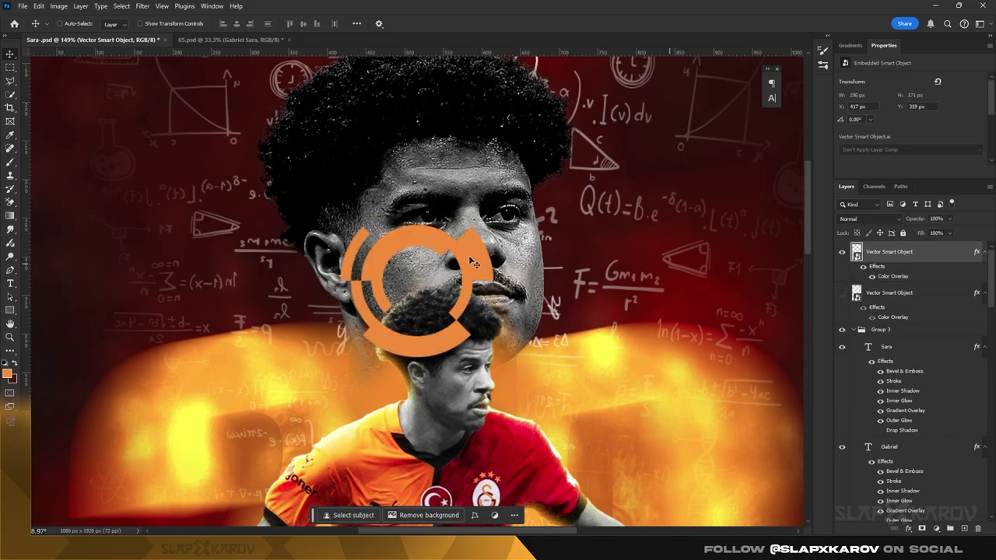
key("ctrl+t")
left_click_drag(492, 357, 462, 329)
left_click_drag(433, 270, 433, 195)
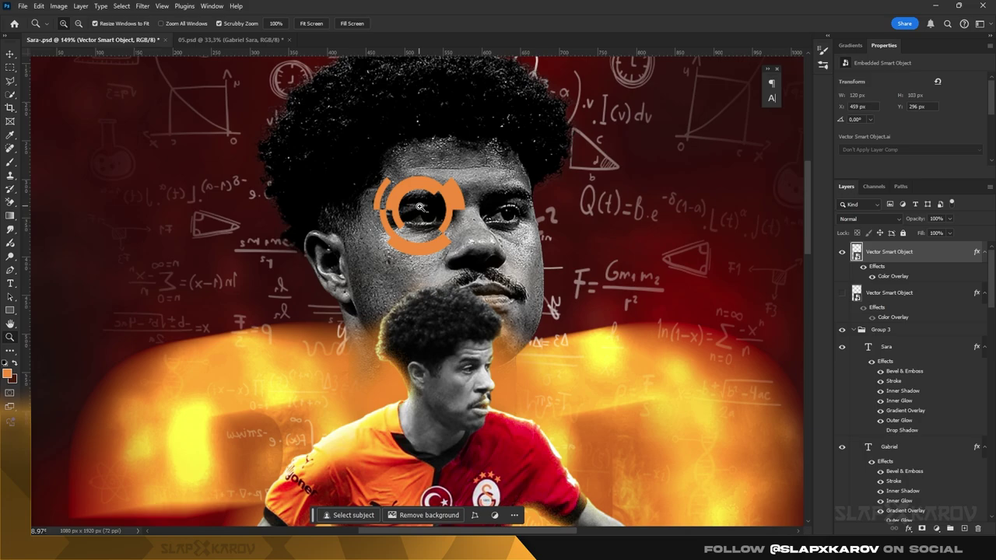
- Flip the ring vertically and shrink it further around the eye
scroll(420, 206, "up", 2)
right_click(427, 175)
left_click(466, 369)
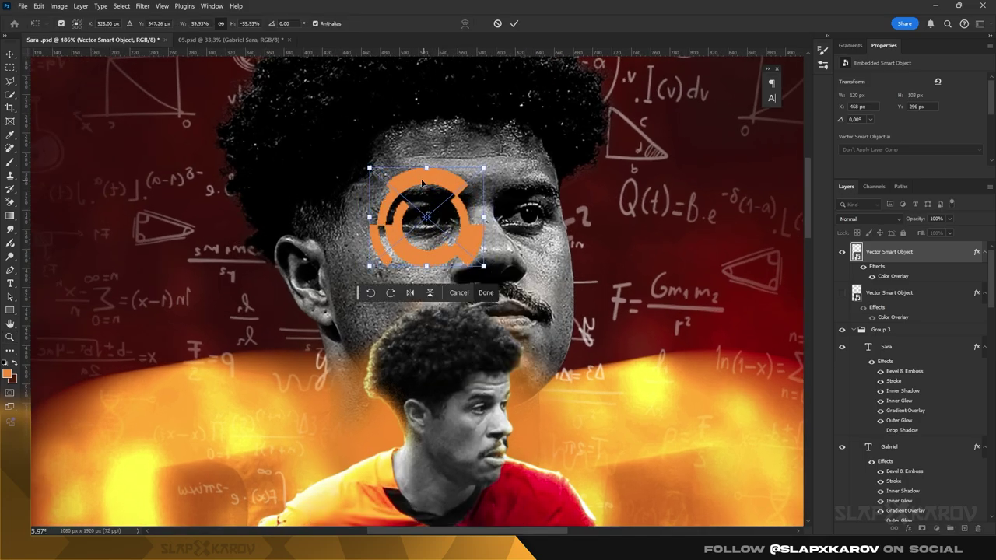
left_click_drag(369, 168, 382, 177)
left_click_drag(382, 177, 396, 188)
key("Return")
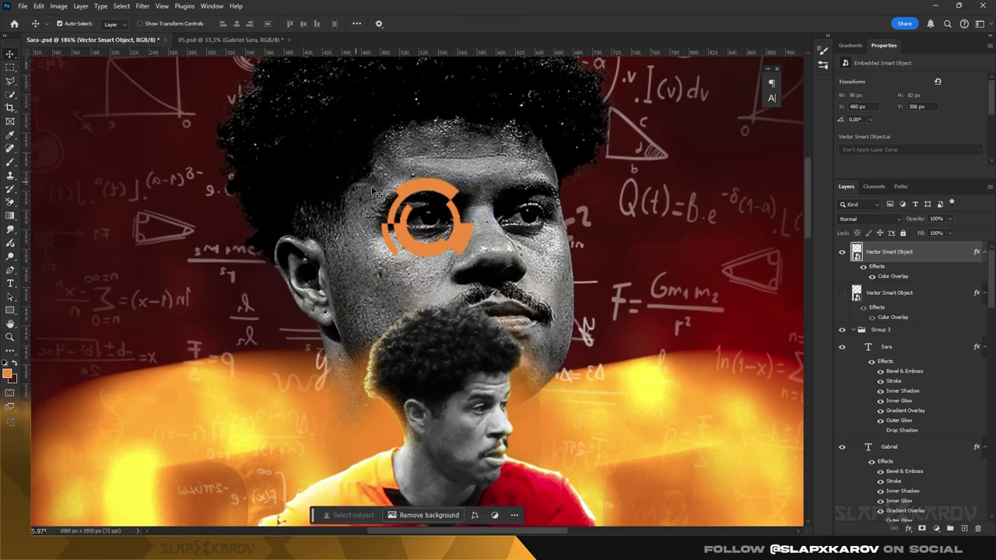
key("ctrl+0")
key("z")
- Change the ring's Color Overlay to a yellow-orange colour
double_click(961, 258)
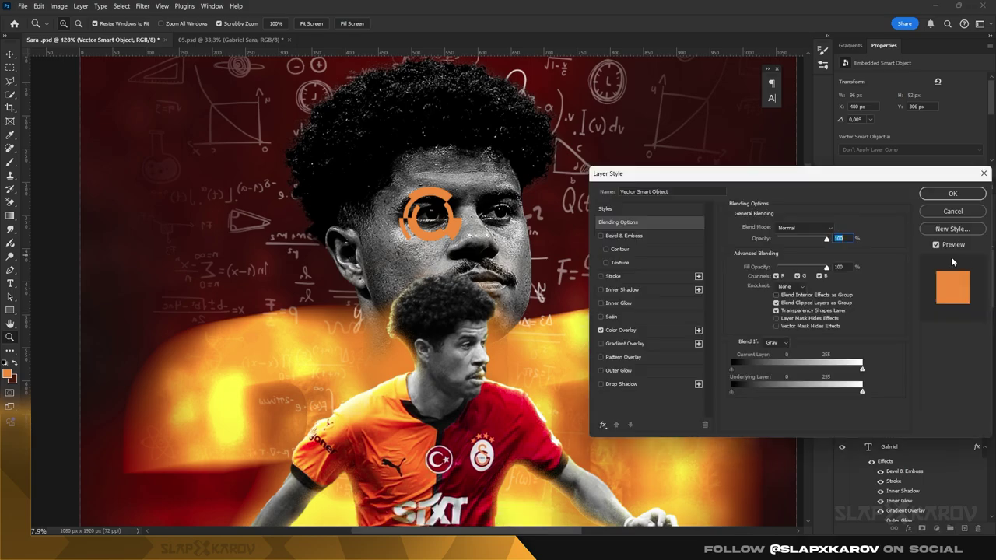
left_click(622, 327)
left_click(835, 229)
left_click(247, 336)
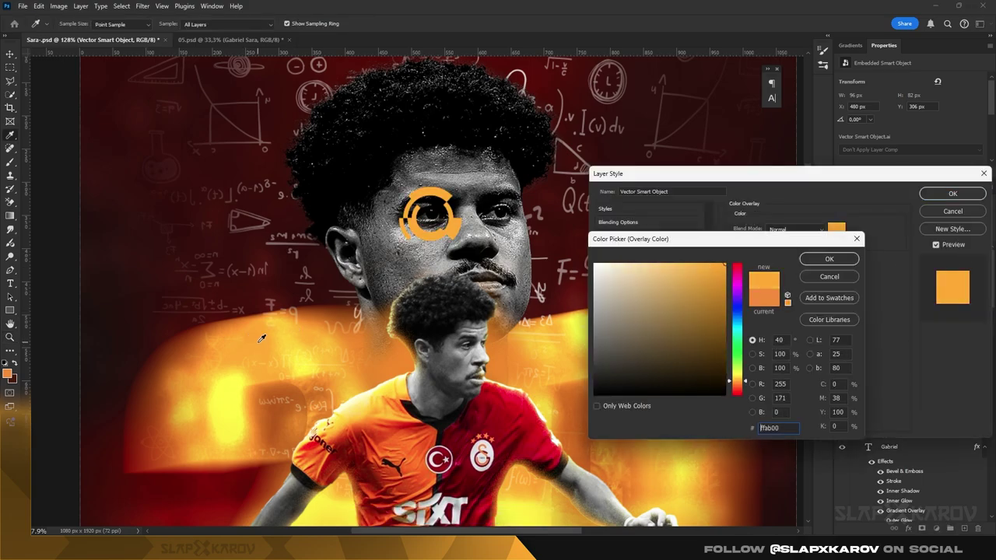
left_click(830, 259)
left_click(953, 193)
- Nudge the ring 4 px down over the eye
left_click_drag(404, 210, 436, 210)
key("v")
left_click_drag(407, 175, 406, 178)
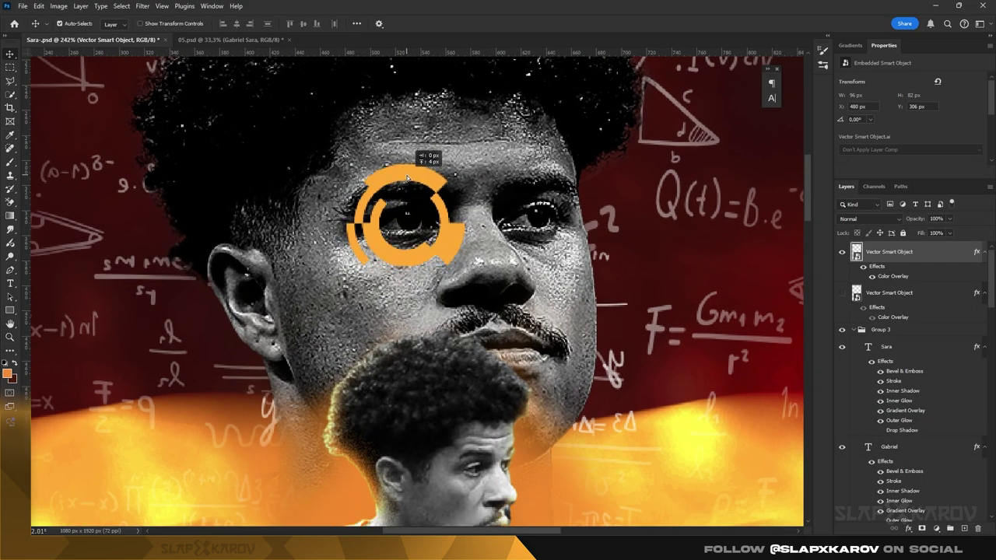
- Show the star layer, shrink it to fit inside the ring, and nudge it up 2 px
left_click(841, 292)
left_click(889, 293)
key("ctrl+t")
left_click_drag(290, 217, 343, 203)
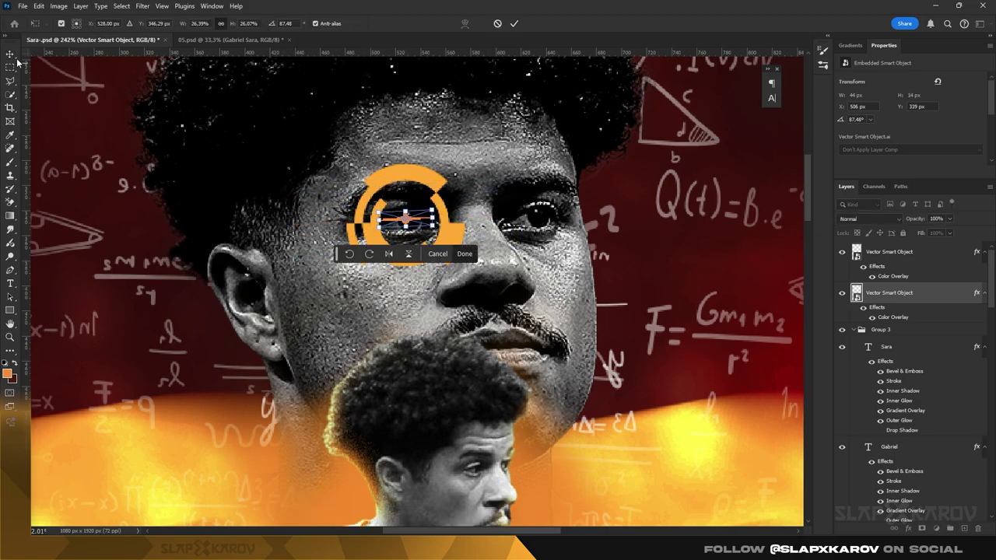
key("Return")
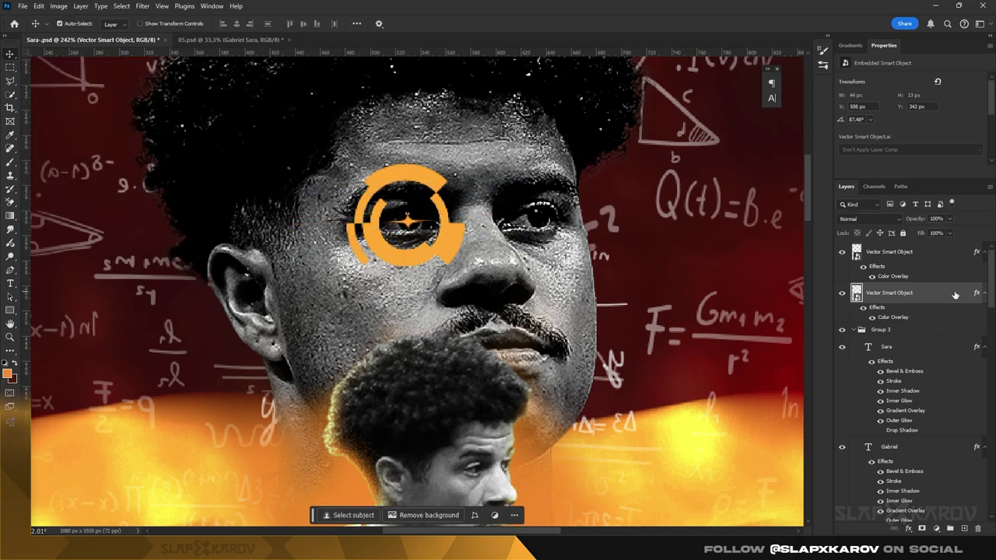
scroll(401, 223, "up", 3)
scroll(401, 224, "up", 2)
key("Up")
key("Up")
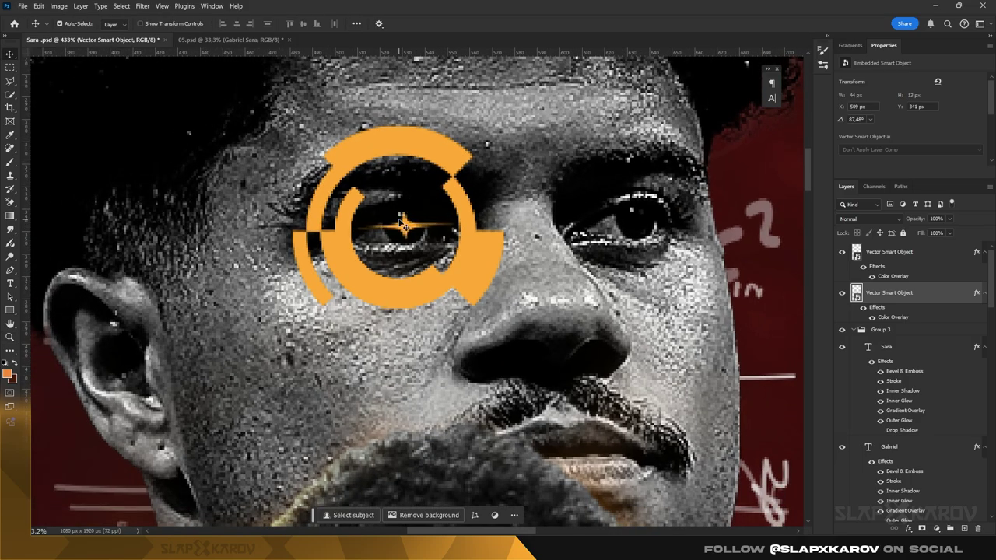
- Zoom in to inspect the eye emblem, then zoom back out to the whole poster
key("z")
left_click_drag(403, 223, 420, 225)
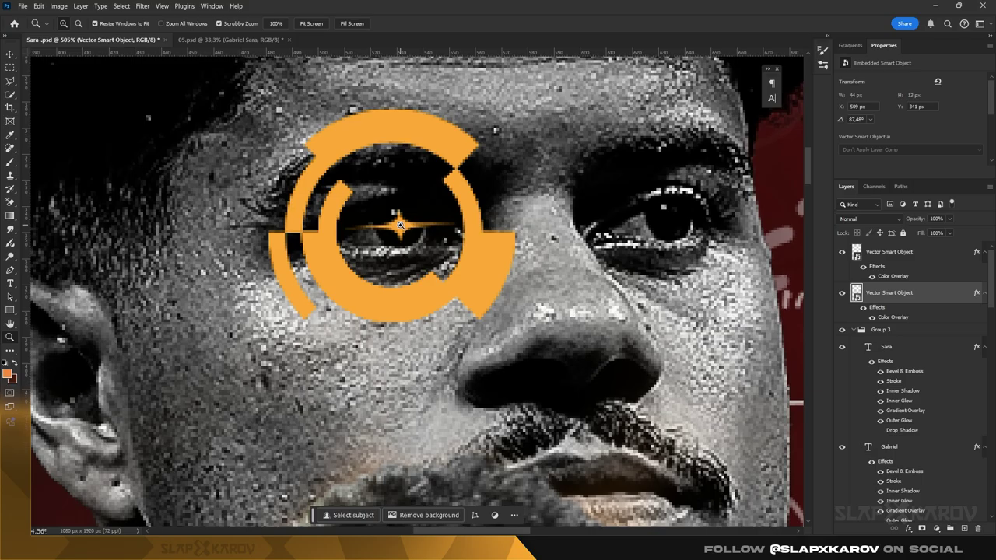
key("v")
key("z")
mouse_move(401, 225)
left_mouse_down()
mouse_move(336, 216)
mouse_move(599, 274)
left_mouse_up()
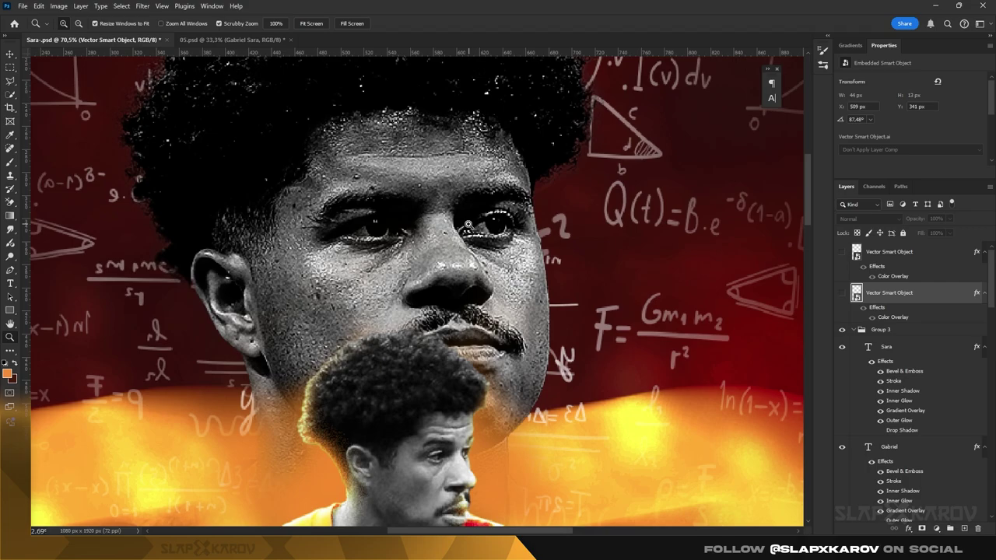
- Rotate the white crown about 130°, enlarge it, and move it down onto the hair
left_click_drag(421, 216, 457, 264)
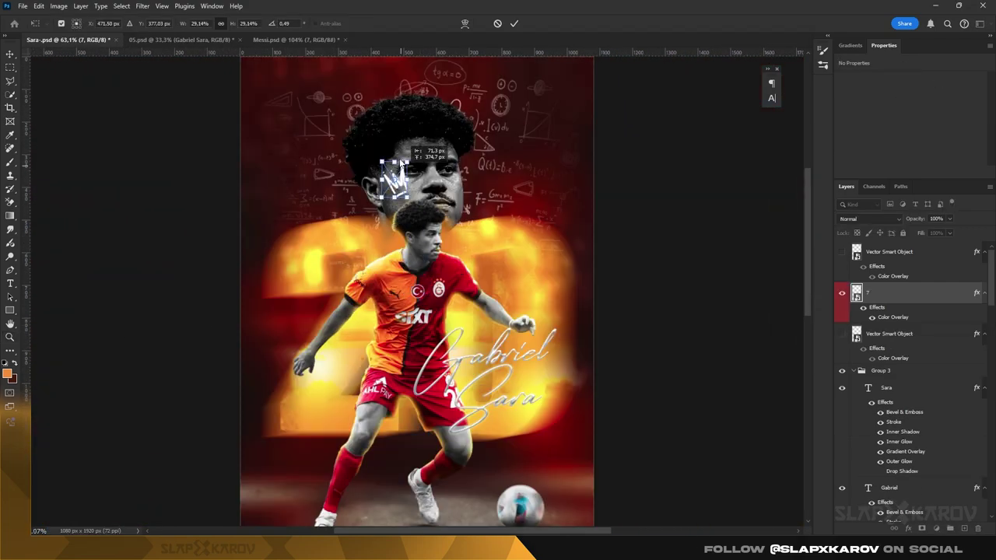
right_click(367, 92)
left_click(389, 285)
left_click_drag(390, 132, 332, 94)
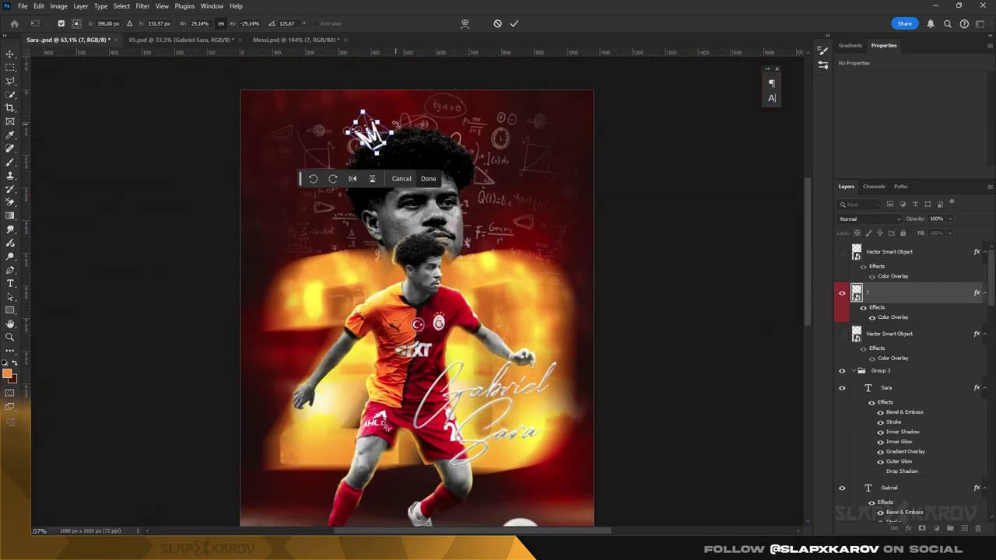
left_click_drag(395, 122, 404, 122)
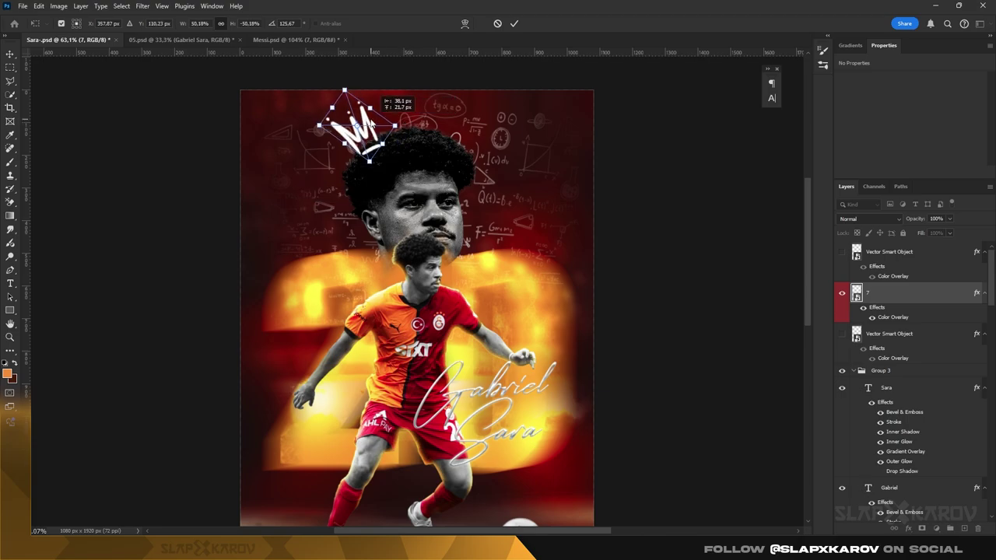
scroll(354, 132, "up", 5)
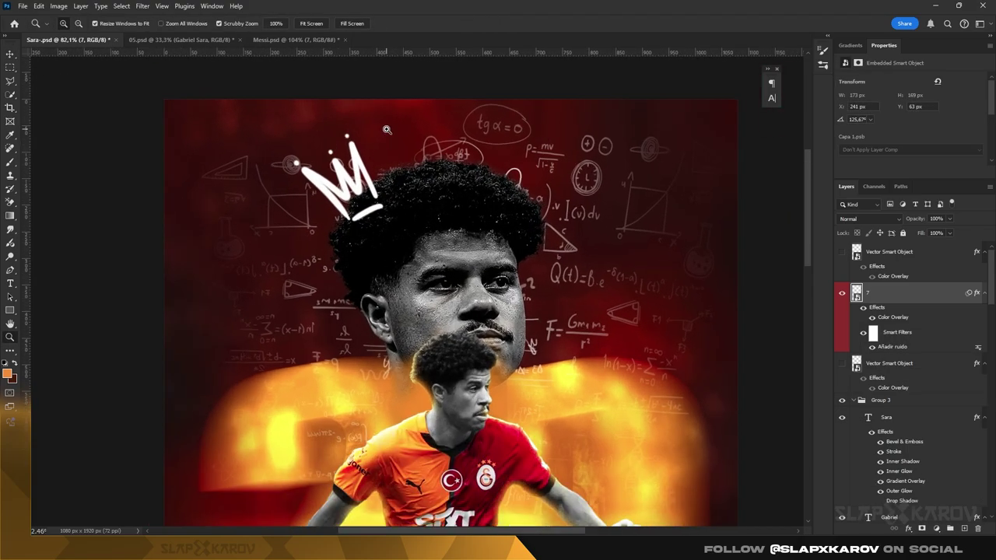
left_click_drag(362, 128, 363, 152)
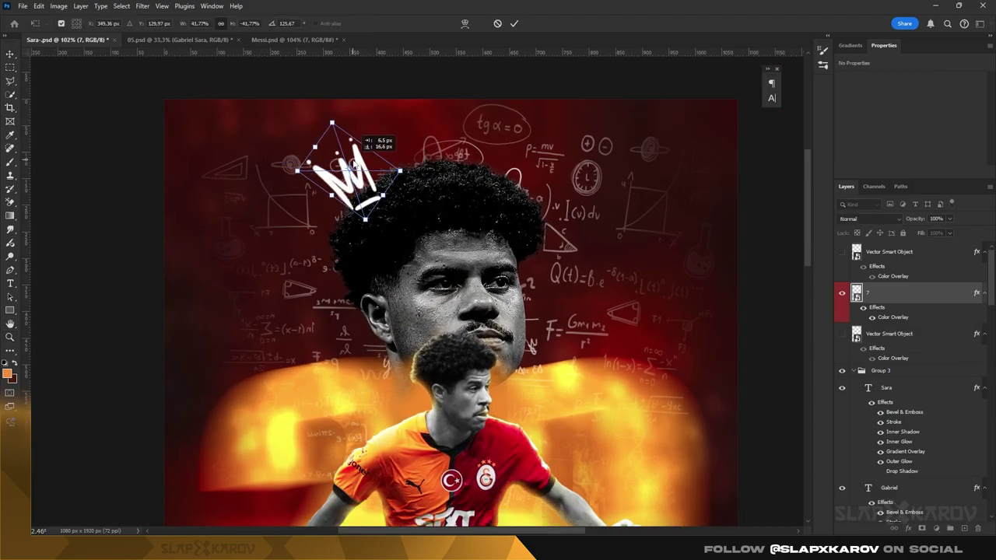
key("Return")
key("z")
key("ctrl+0")
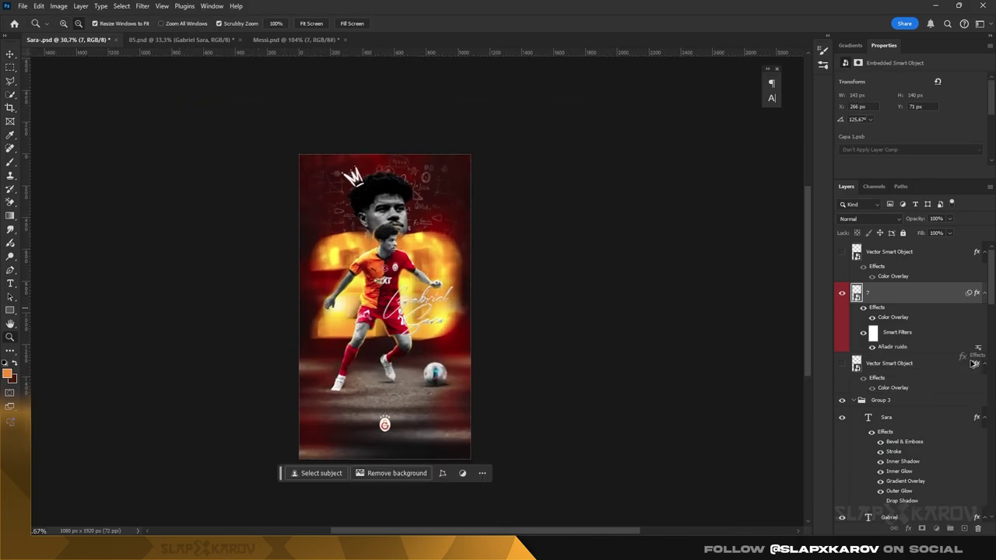
mouse_move(358, 179)
left_mouse_down()
mouse_move(386, 186)
mouse_move(362, 170)
mouse_move(418, 172)
mouse_move(365, 175)
left_mouse_up()
- Close the Messi document without saving its changes
key("ctrl+Tab")
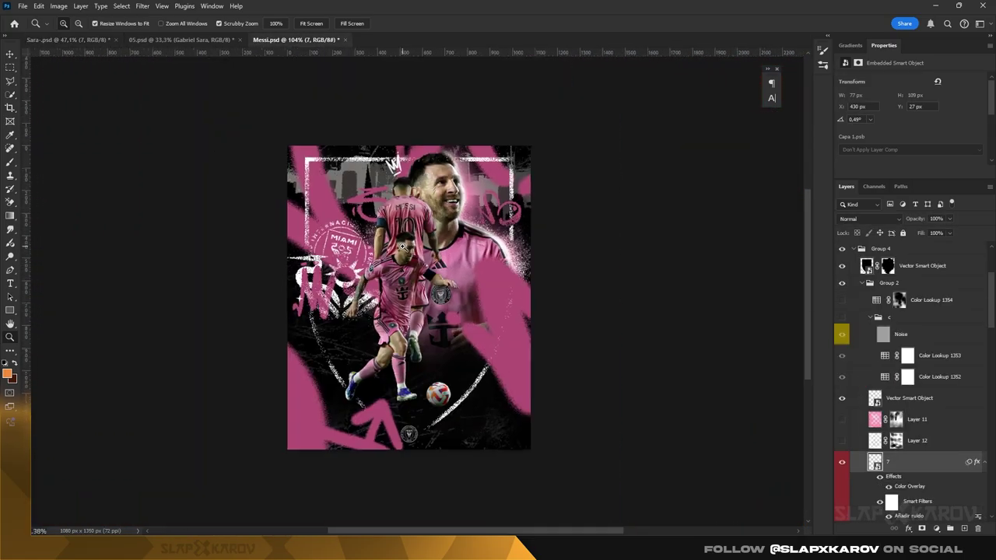
left_click_drag(411, 247, 410, 246)
key("ctrl+w")
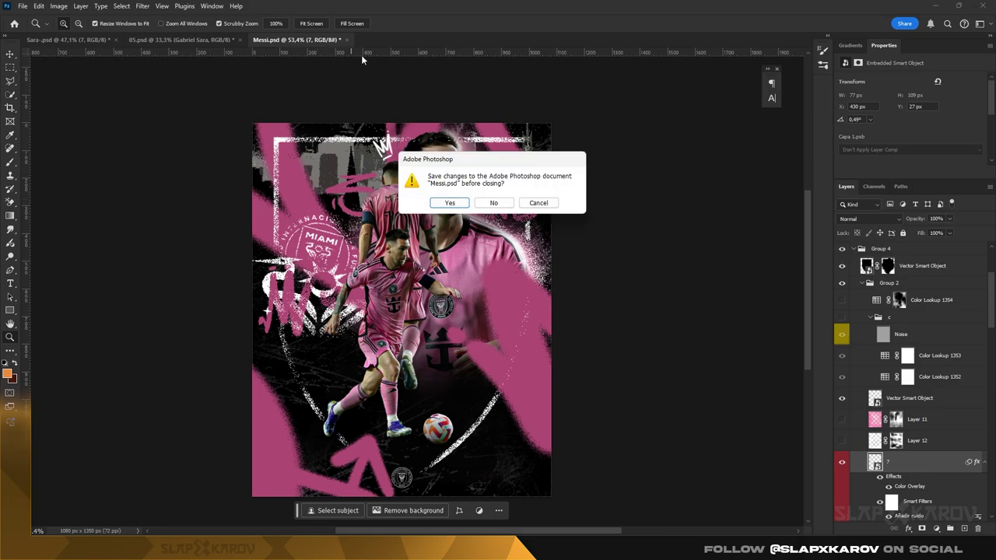
left_click(494, 203)
mouse_move(357, 138)
left_mouse_down()
mouse_move(382, 137)
mouse_move(355, 149)
left_mouse_up()
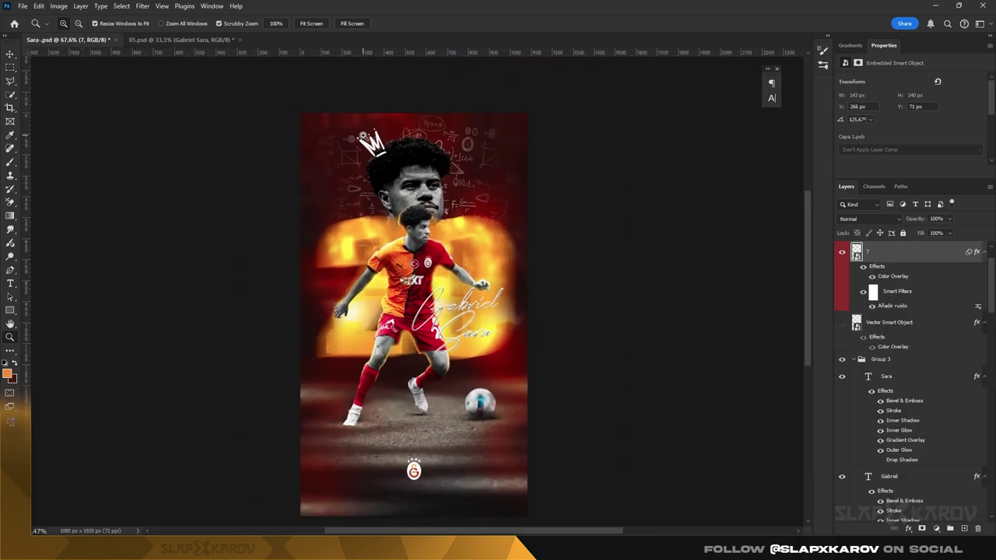